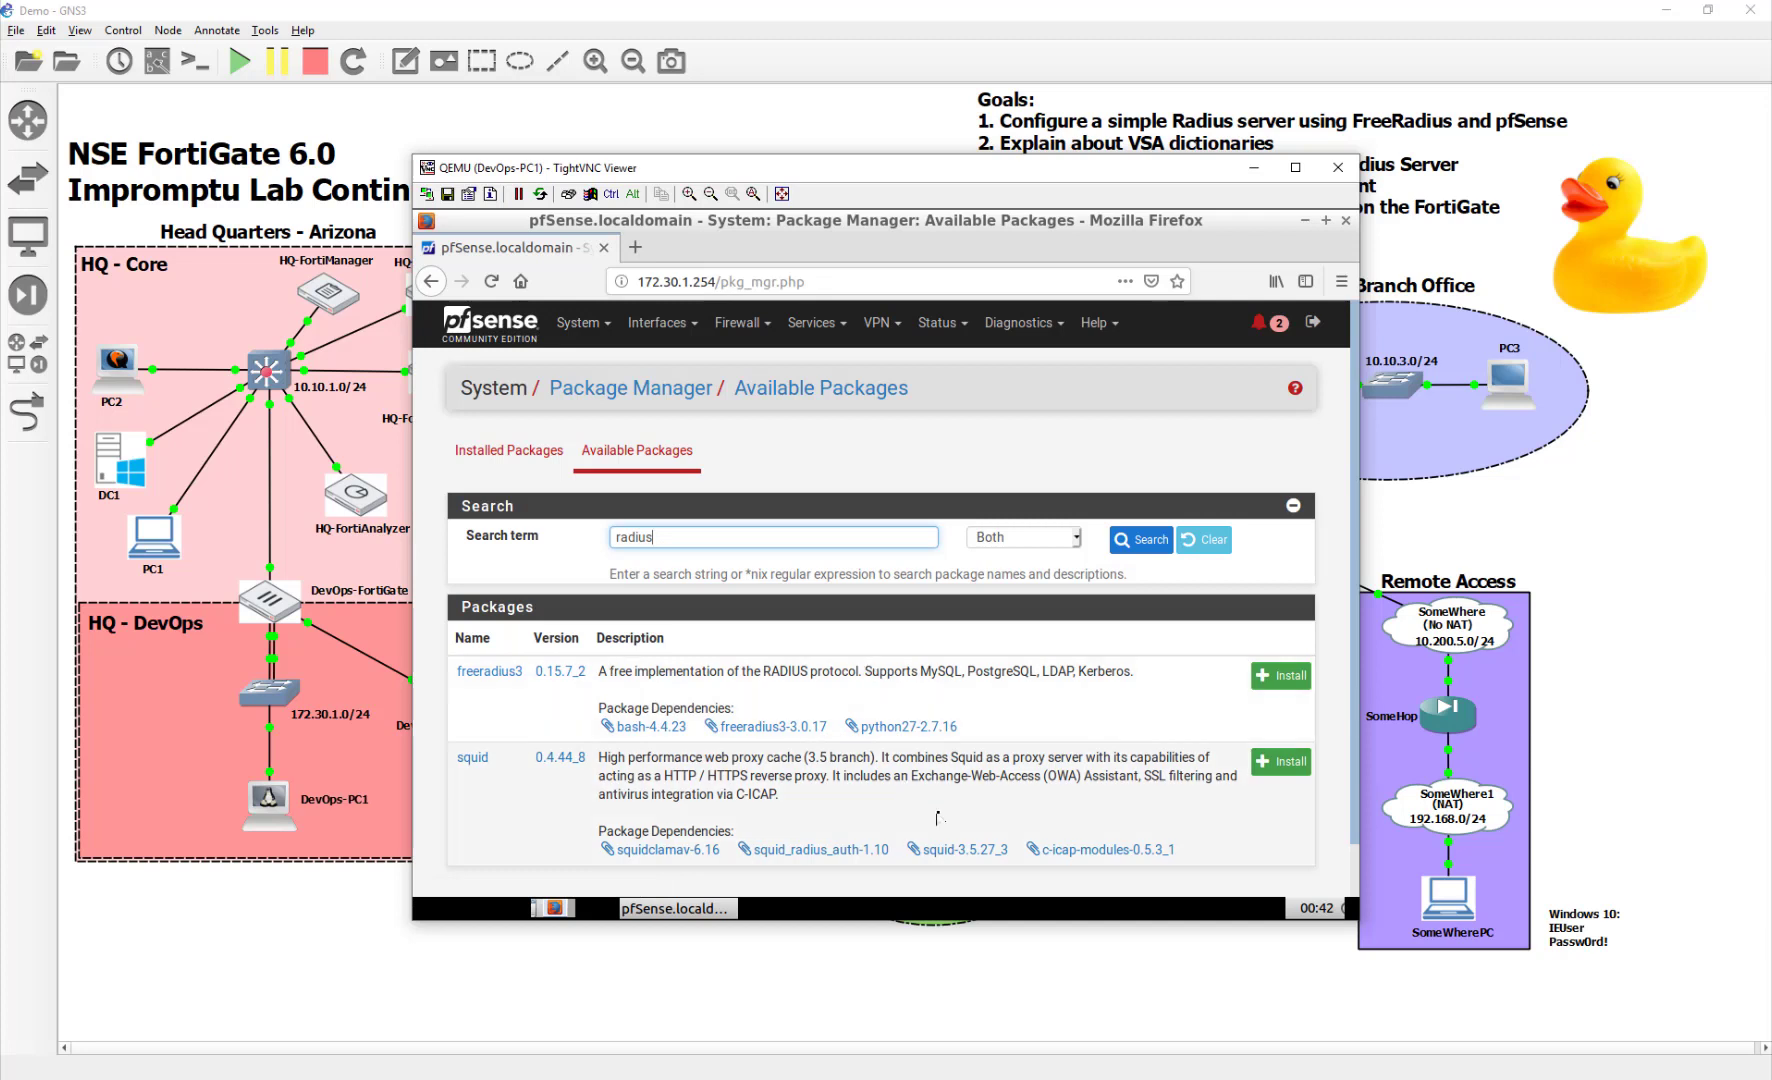
# Install the freeradius3 package and let all 8 packages finish installing successfully
pyautogui.click(1281, 675)
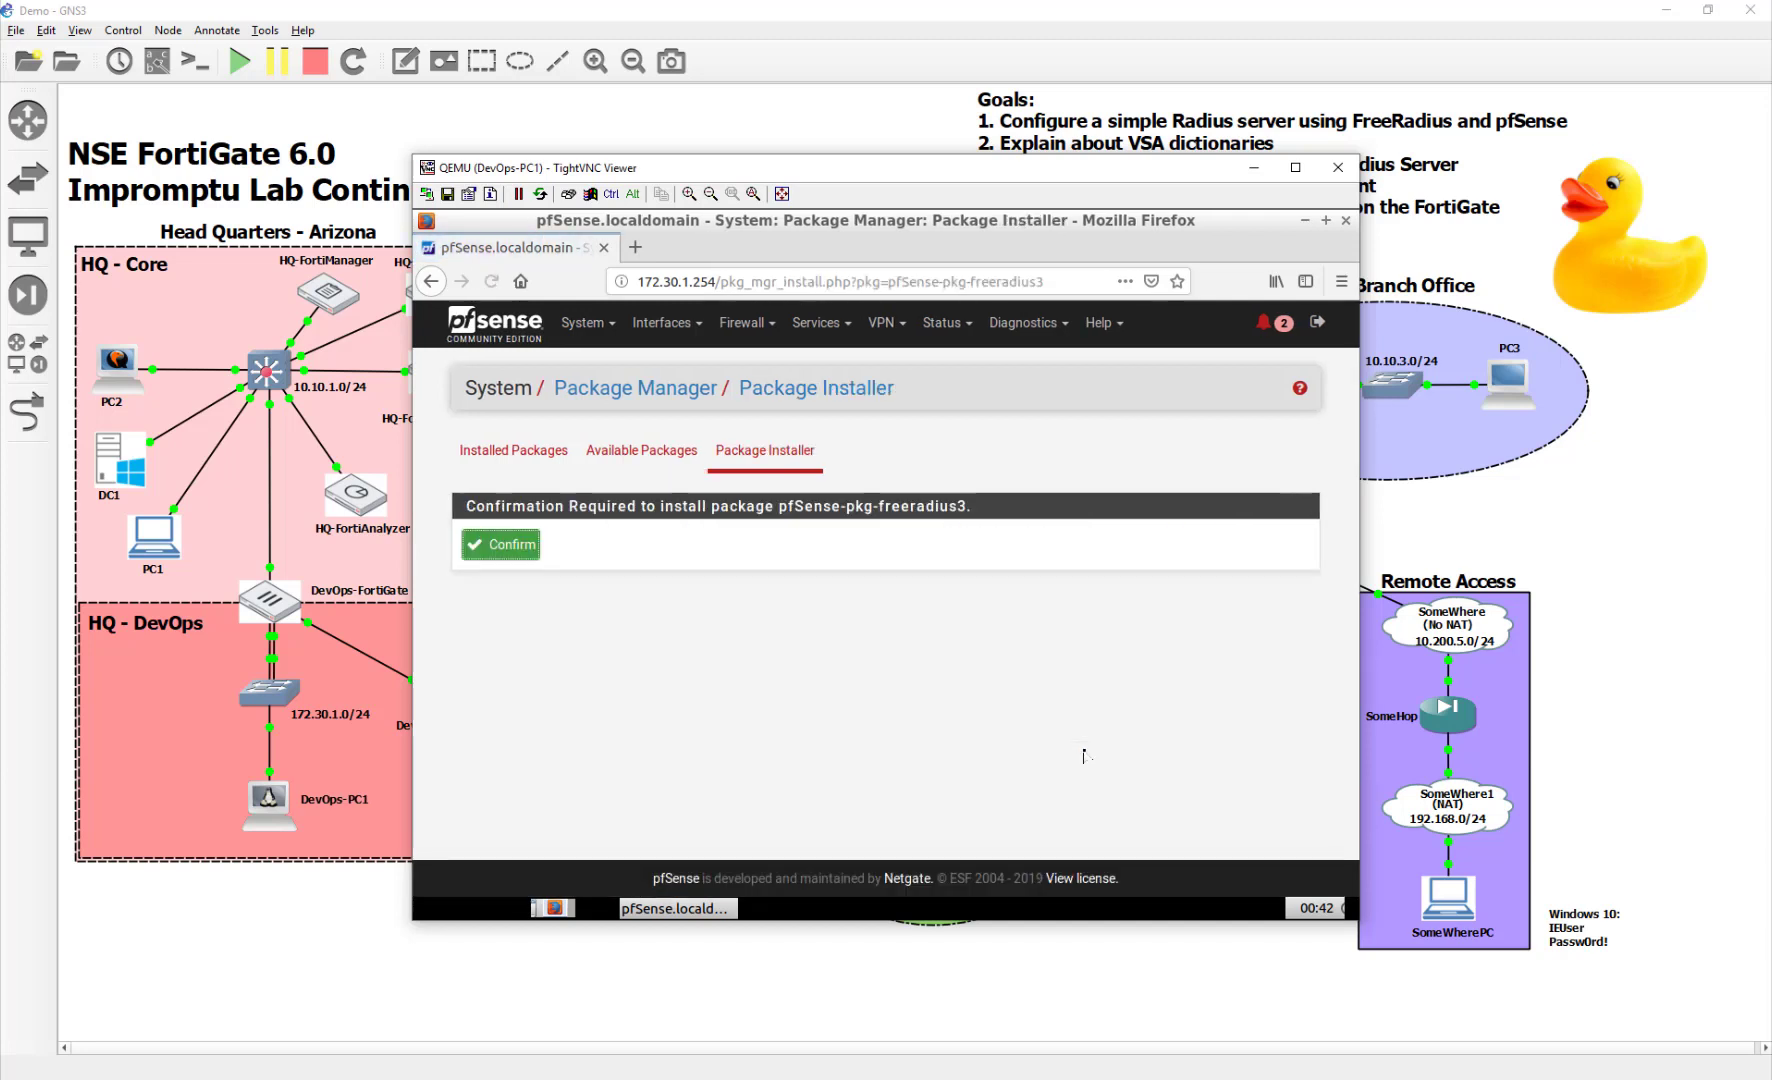
pyautogui.click(525, 544)
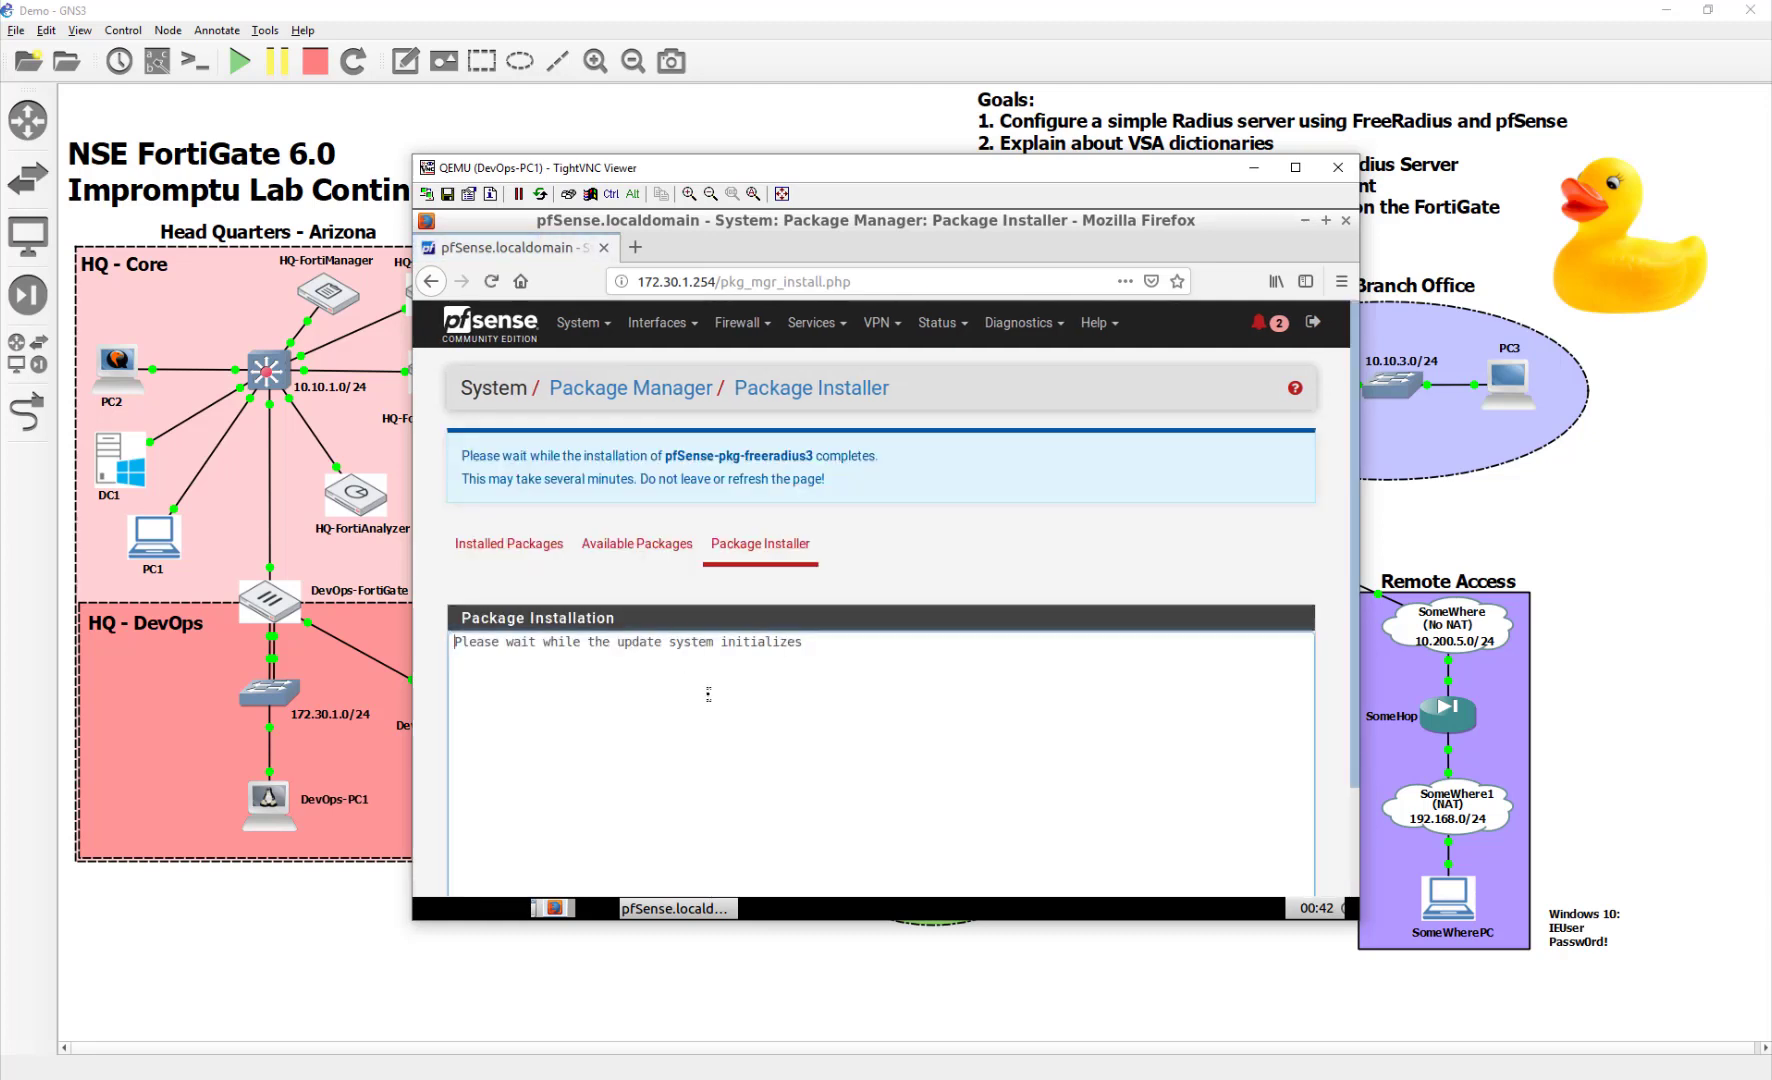
pyautogui.scroll(-2, 708, 693)
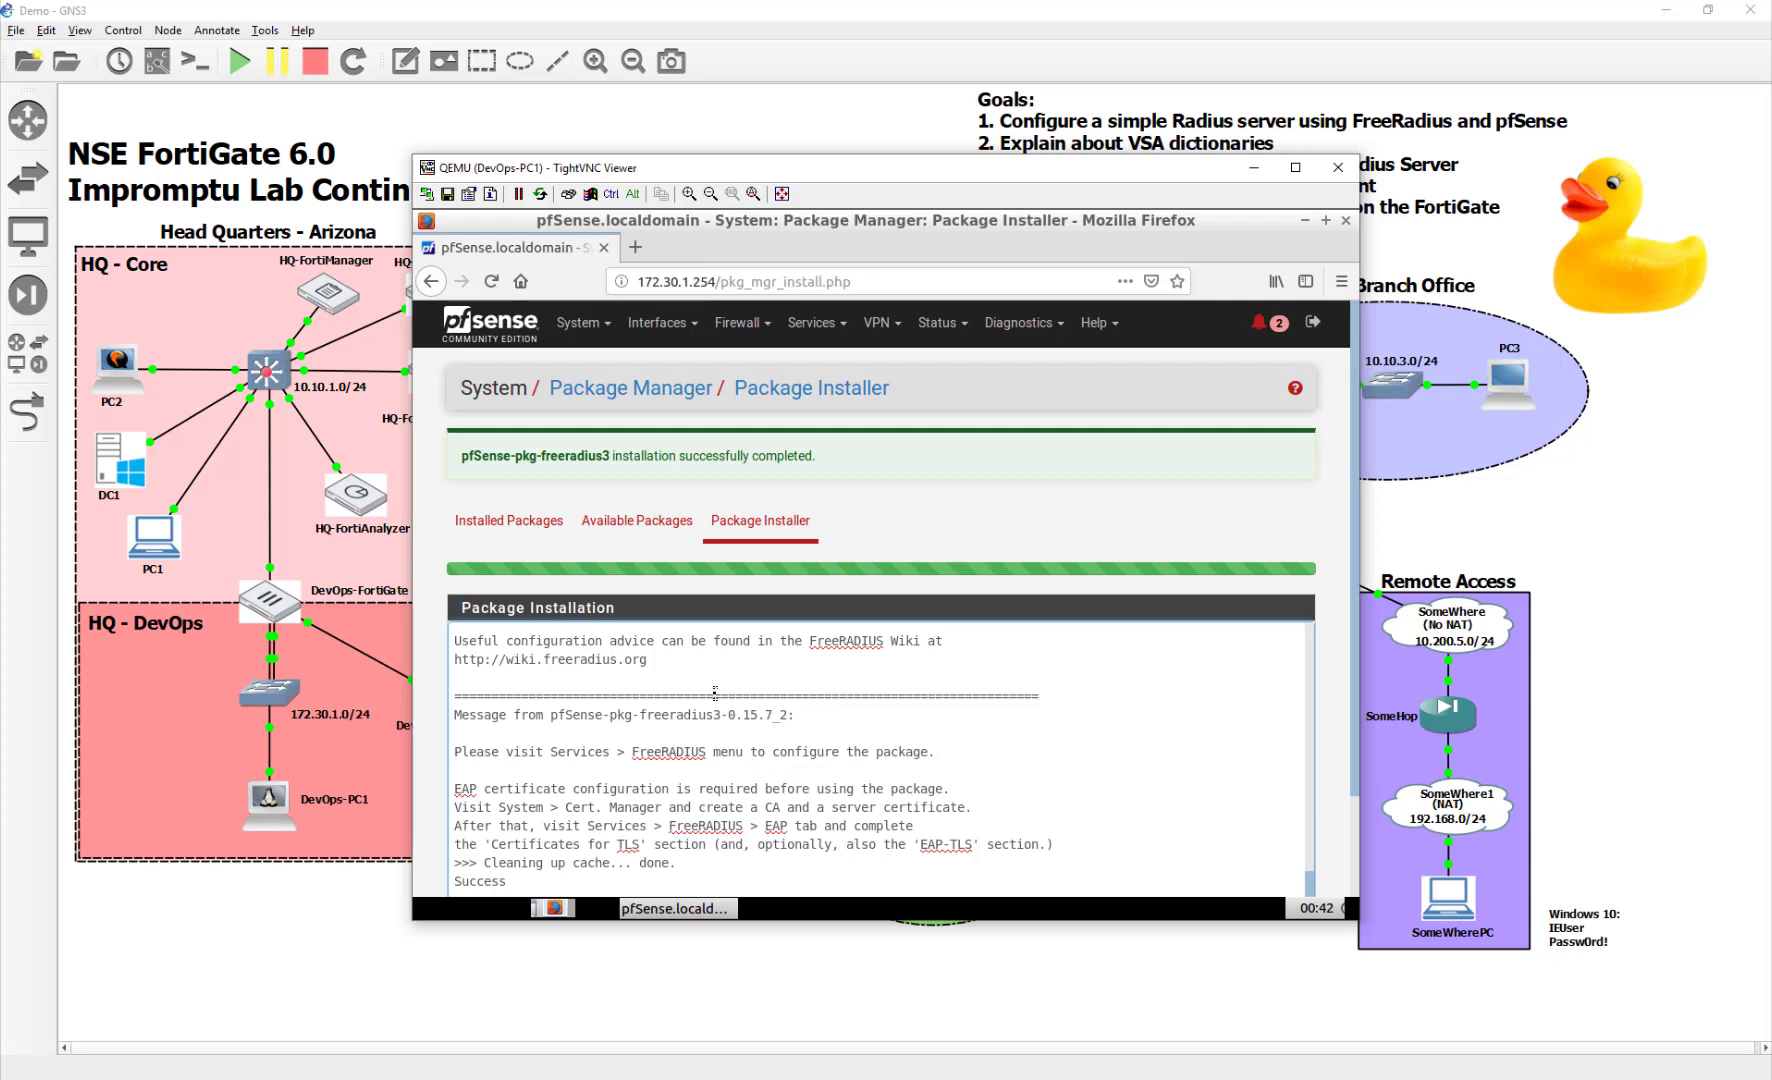
pyautogui.click(822, 323)
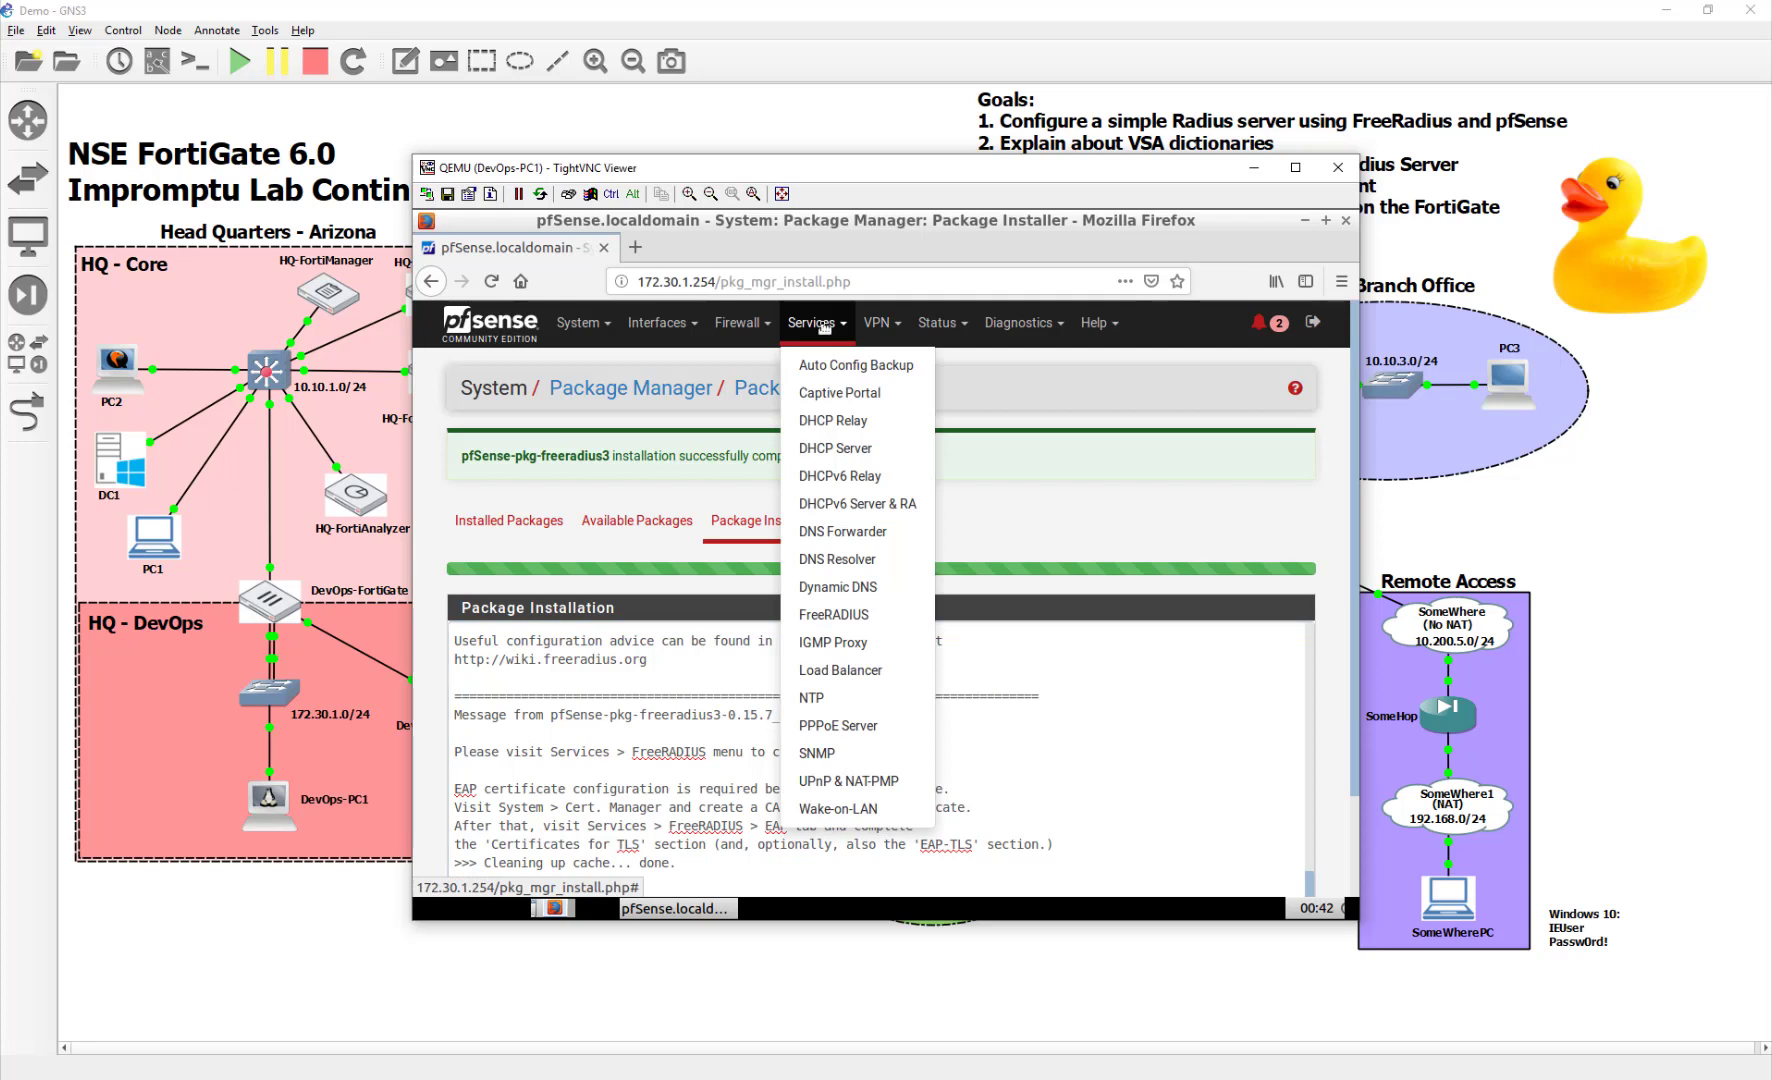
# Add a FreeRADIUS listening interface at 10.200.8.1, port 1812, type auth, and save it
pyautogui.click(843, 617)
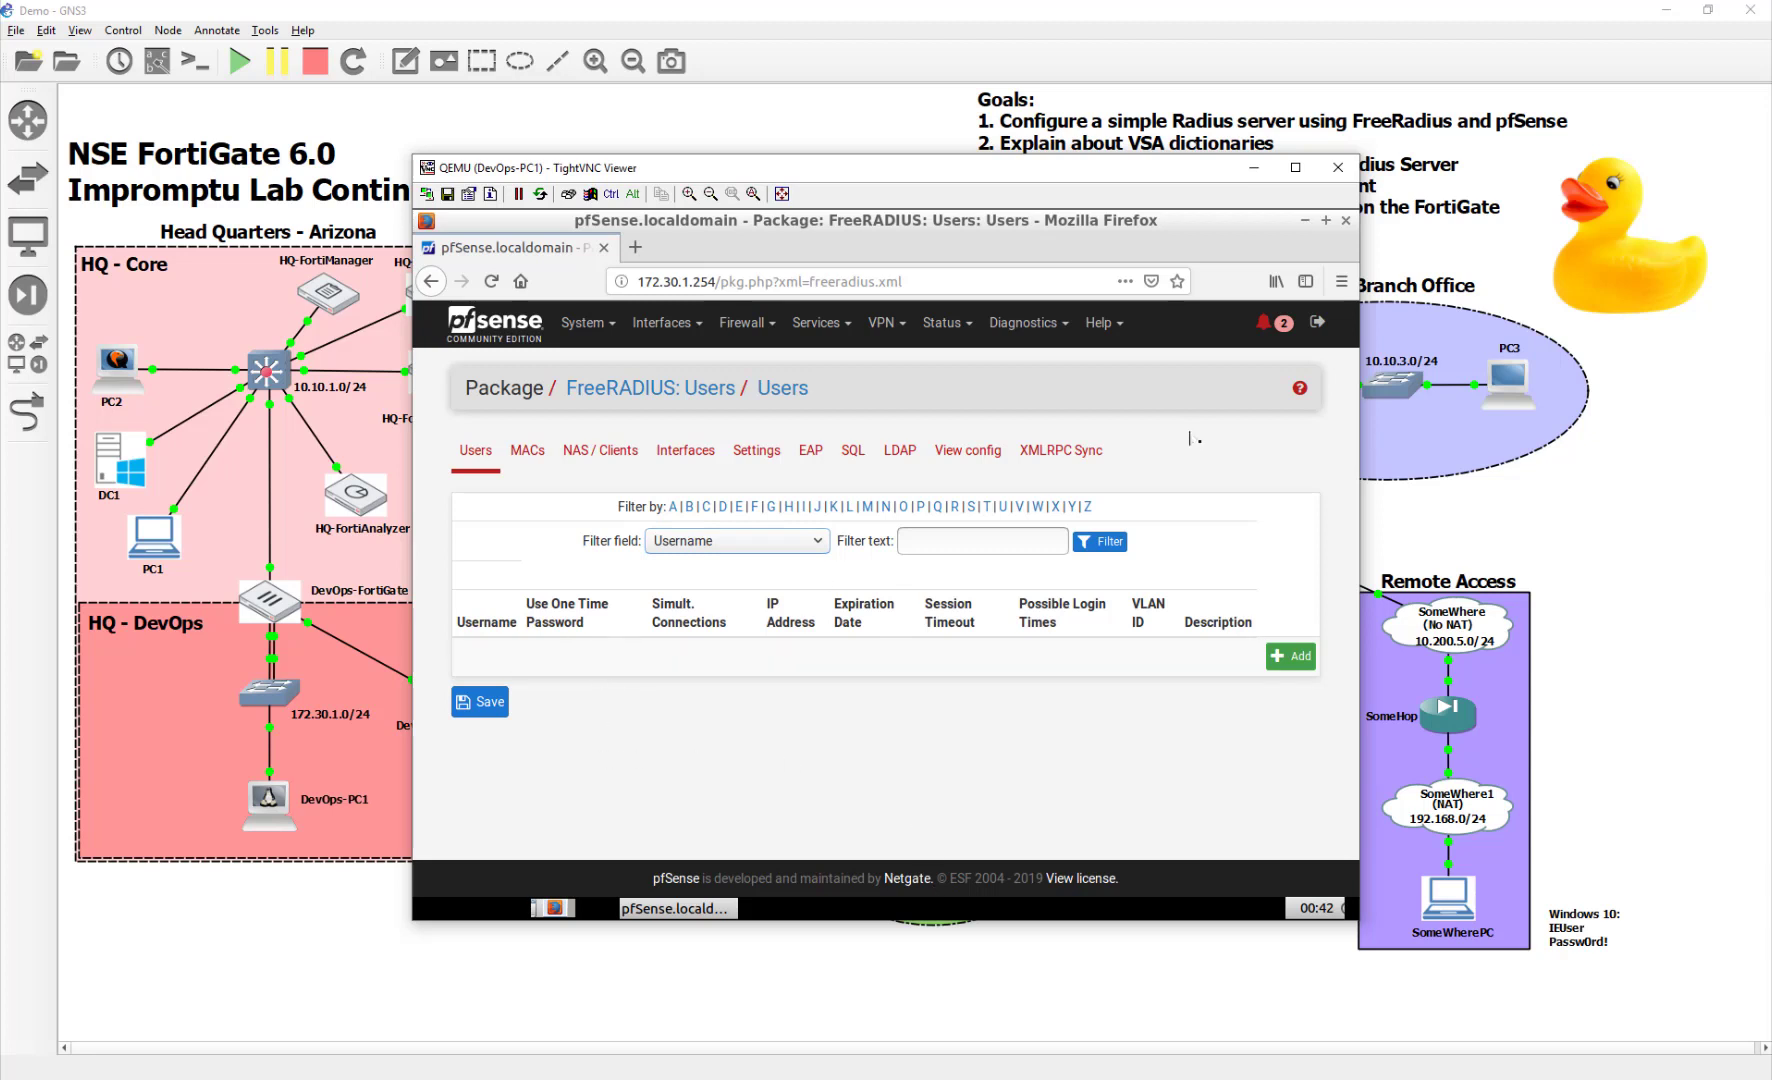
pyautogui.click(683, 450)
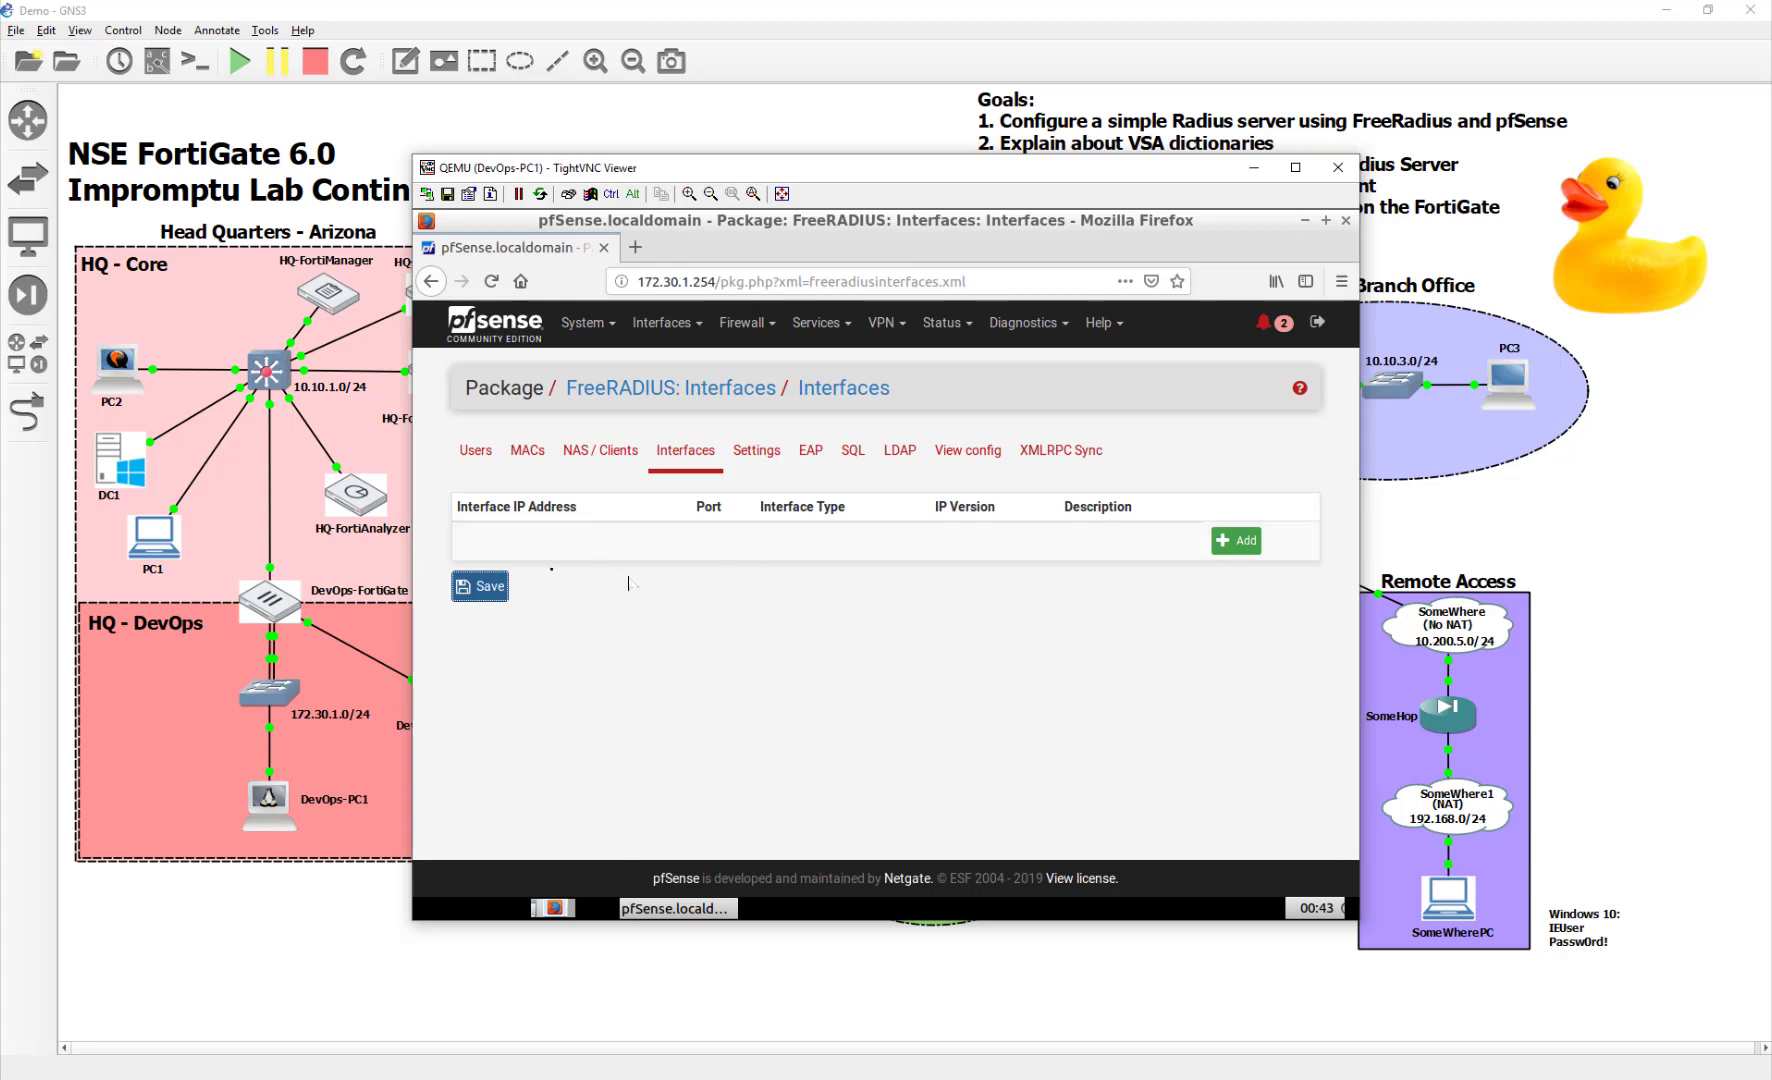
pyautogui.click(1240, 544)
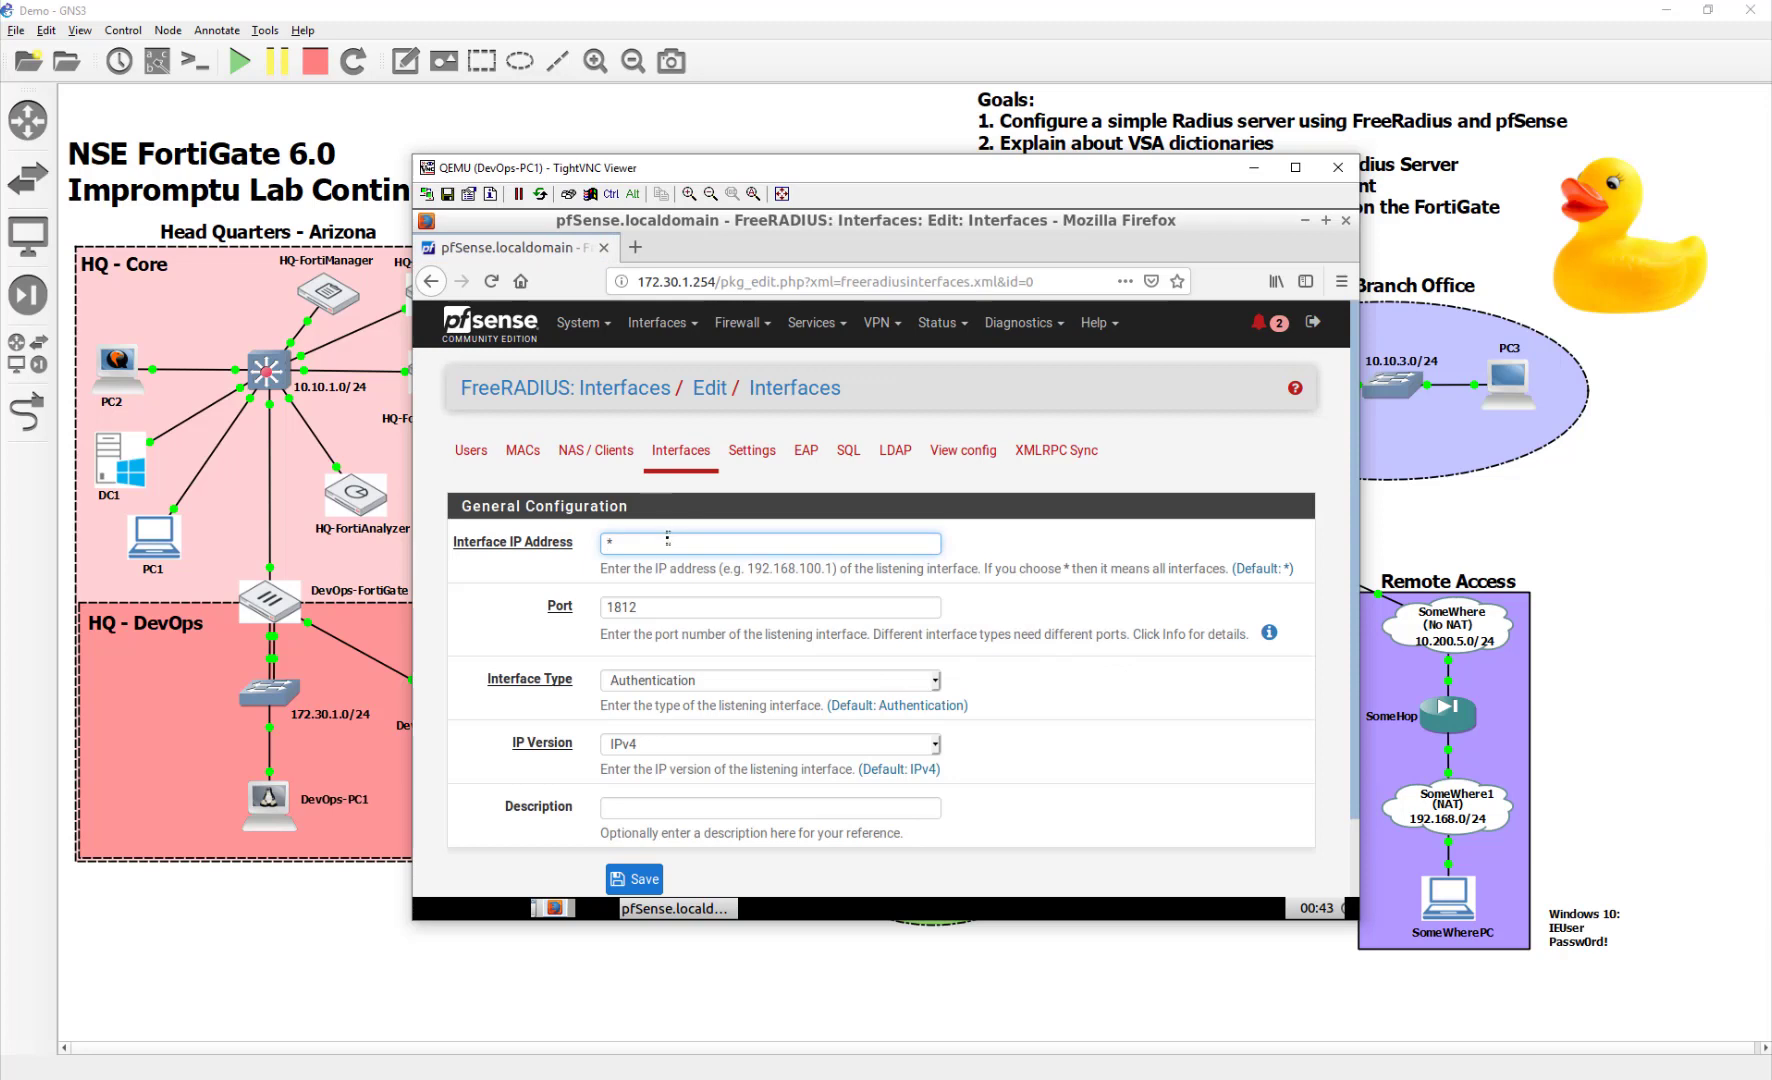
pyautogui.moveTo(667, 539); pyautogui.dragTo(529, 545)
pyautogui.write('10.200.8.1')
pyautogui.click(634, 879)
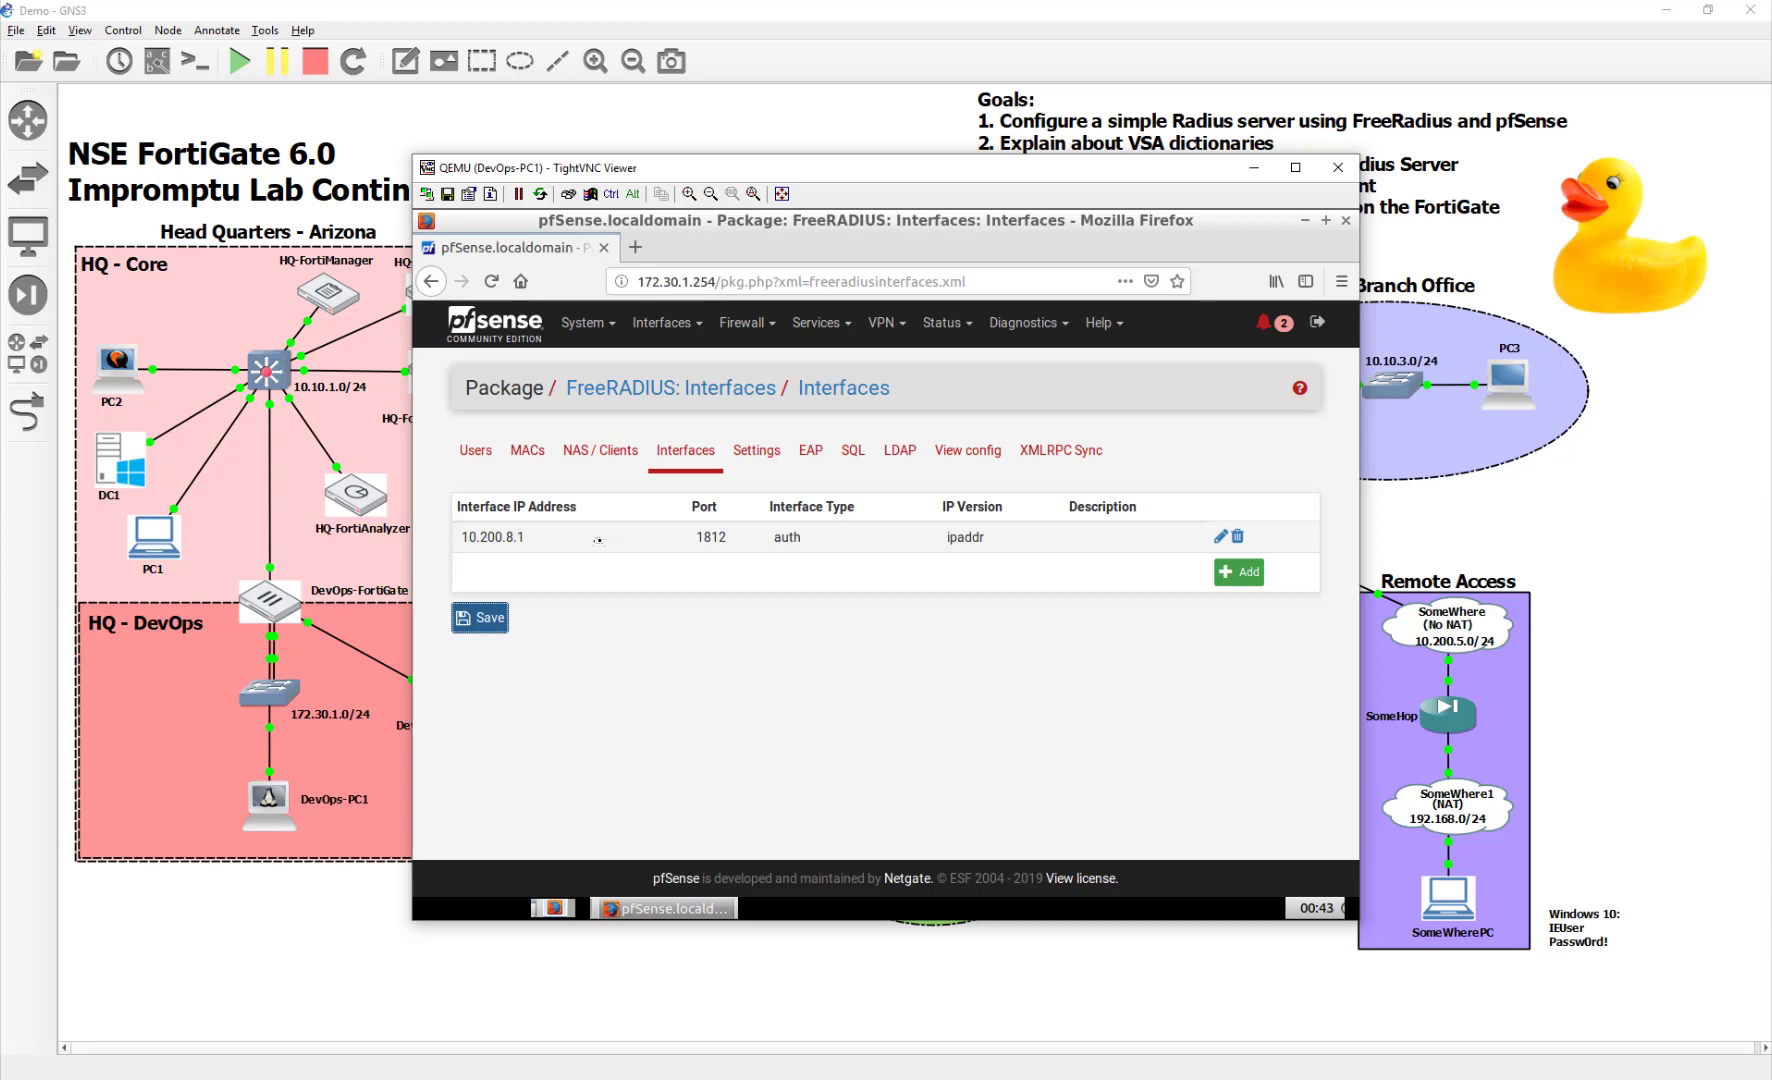
pyautogui.click(493, 620)
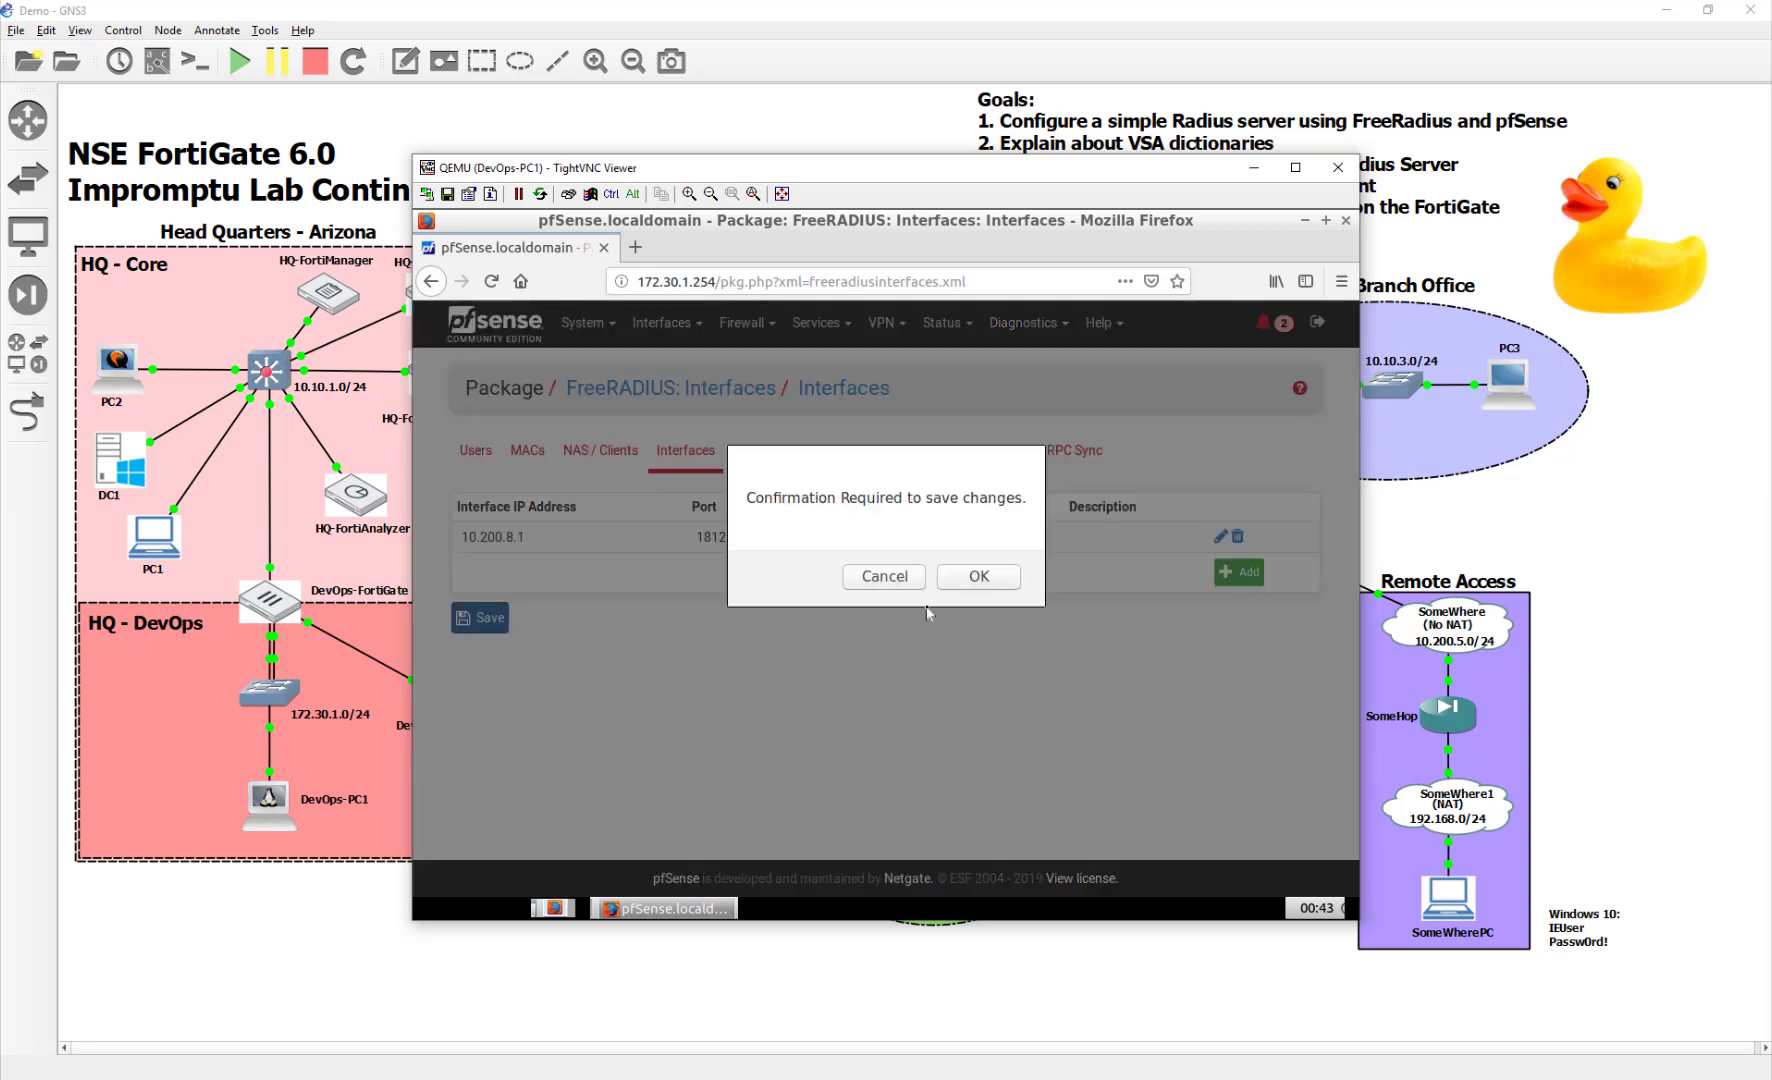
pyautogui.click(979, 588)
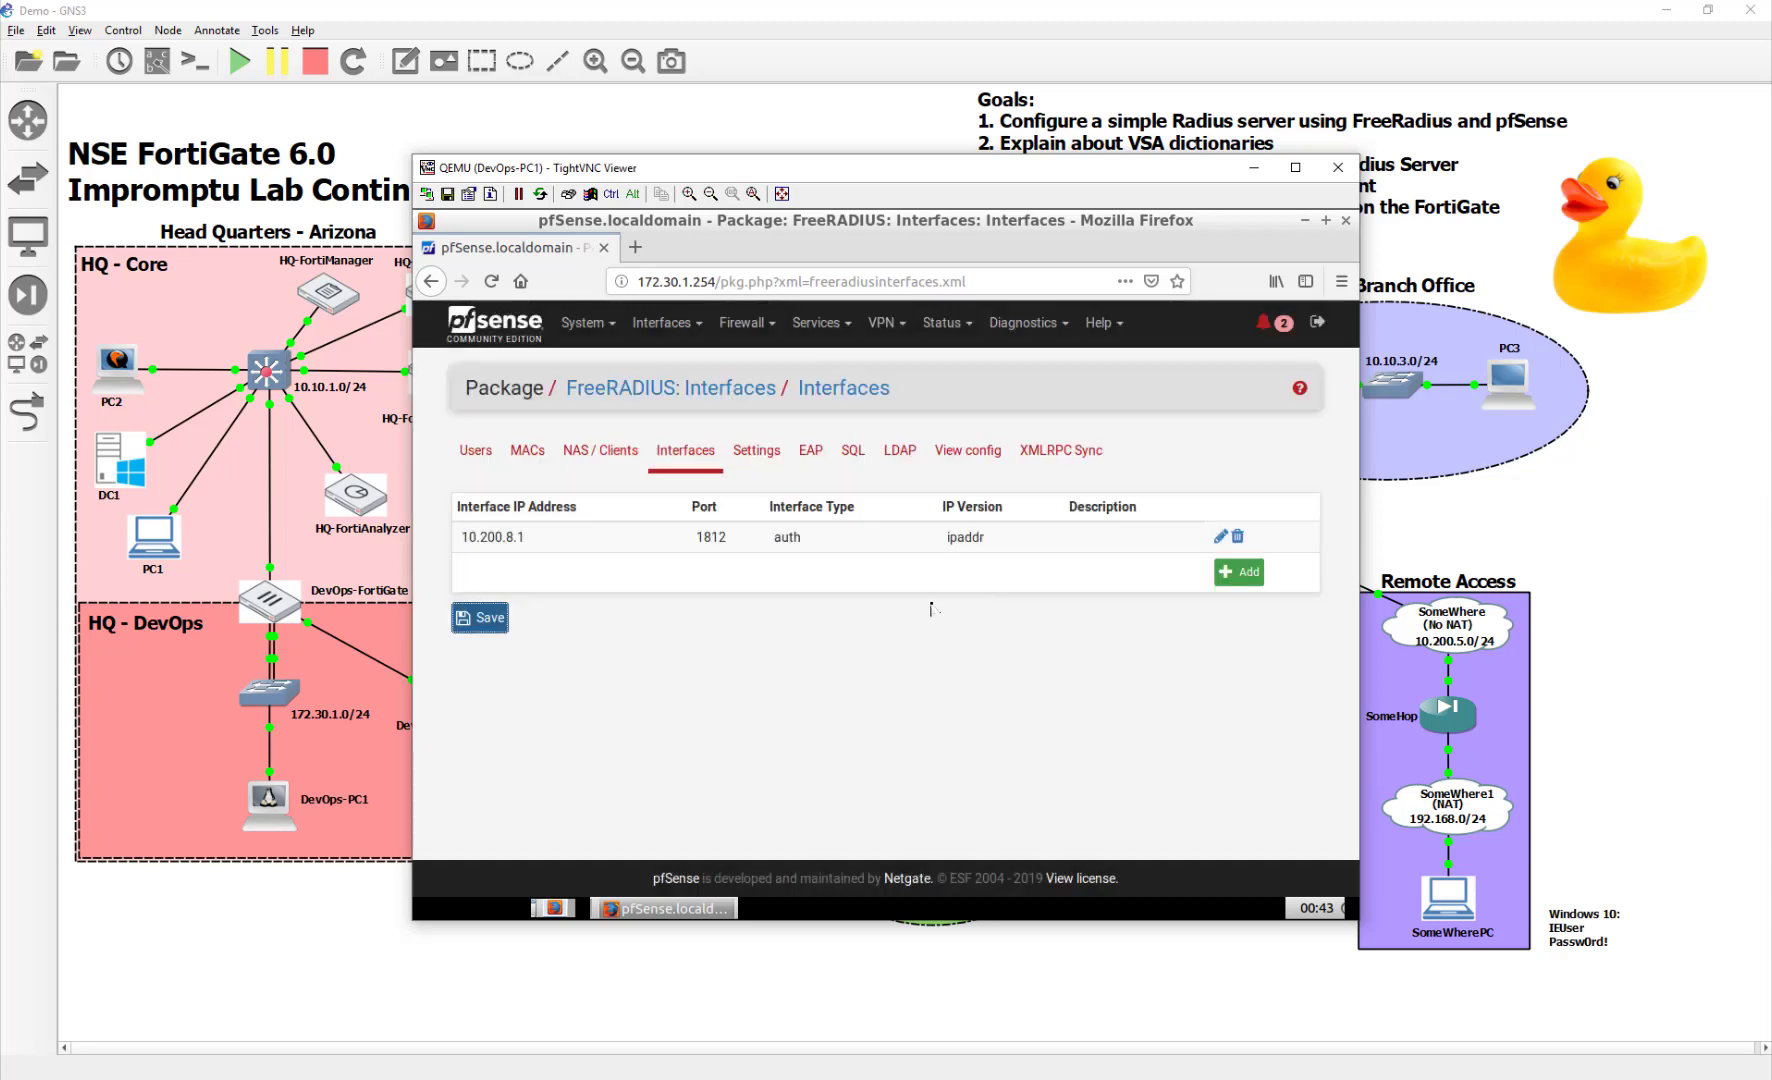
# Check FreeRADIUS Settings, then bring up Fortinet's RADIUS VSA dictionary note (vendor ID 12356)
pyautogui.click(737, 450)
pyautogui.click(686, 452)
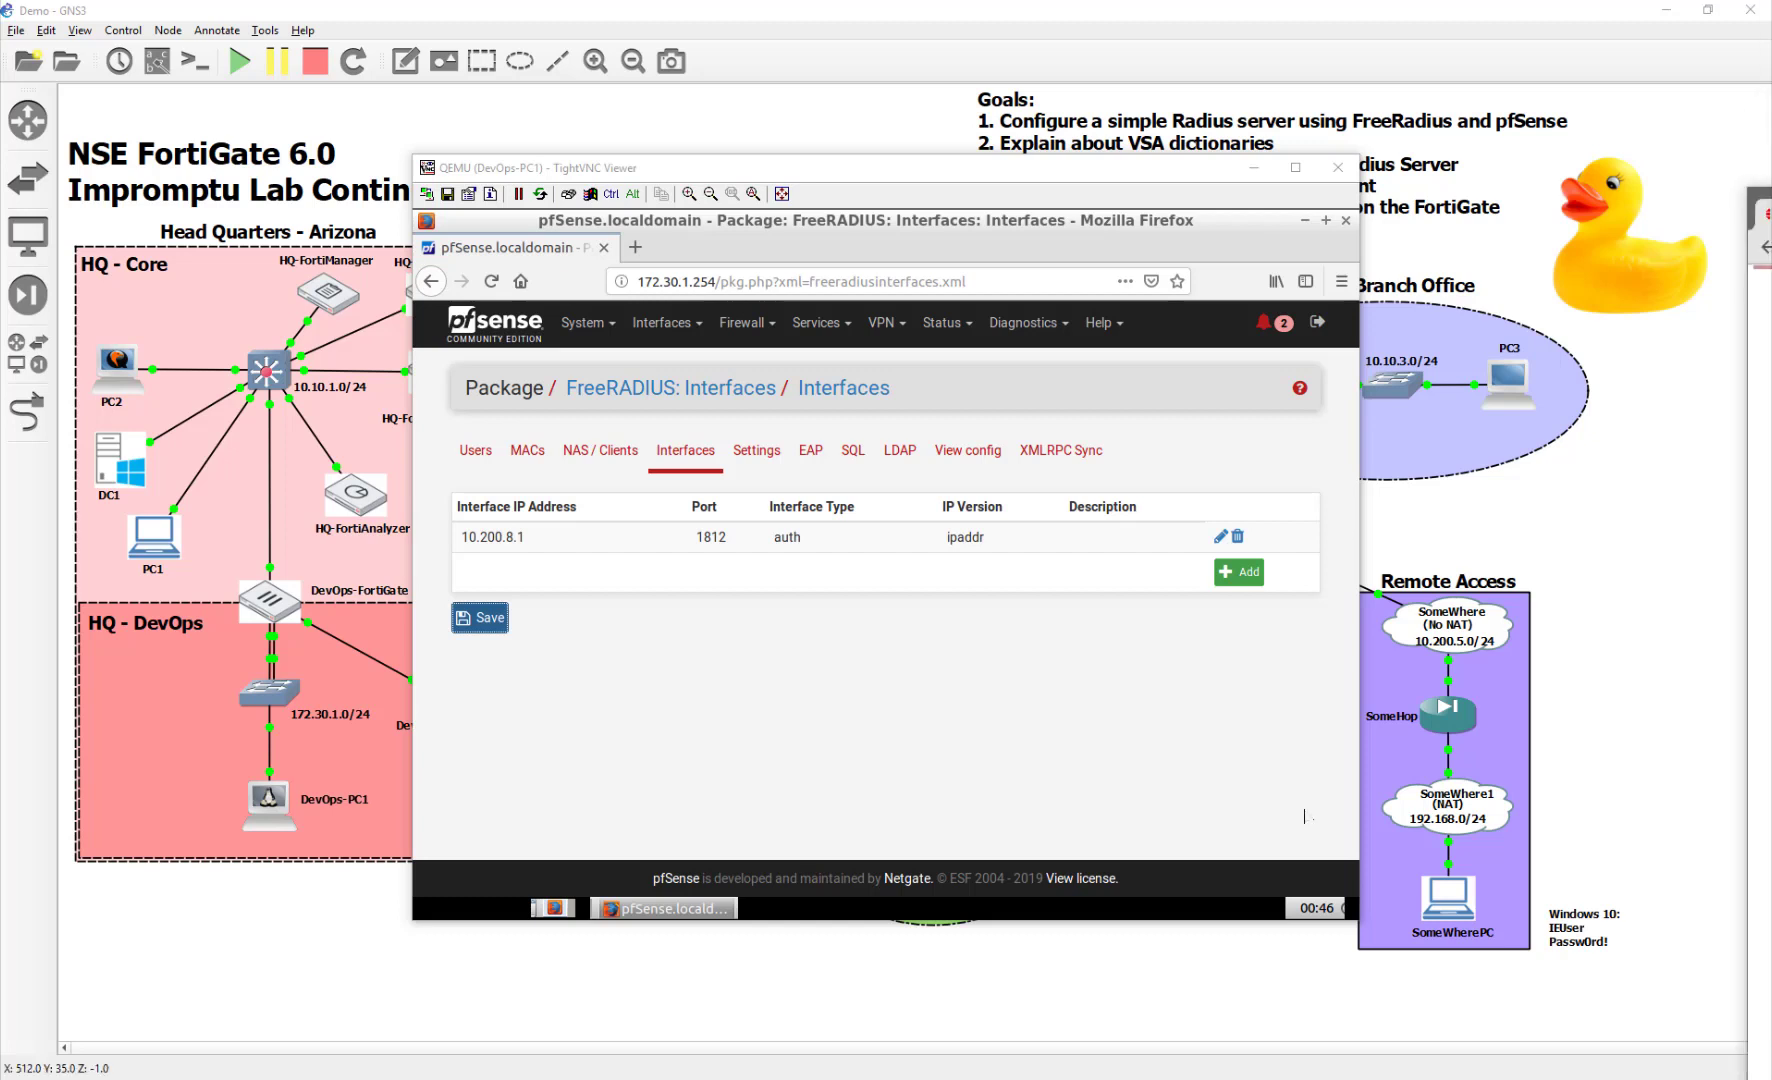
pyautogui.moveTo(1771, 230); pyautogui.dragTo(952, 56)
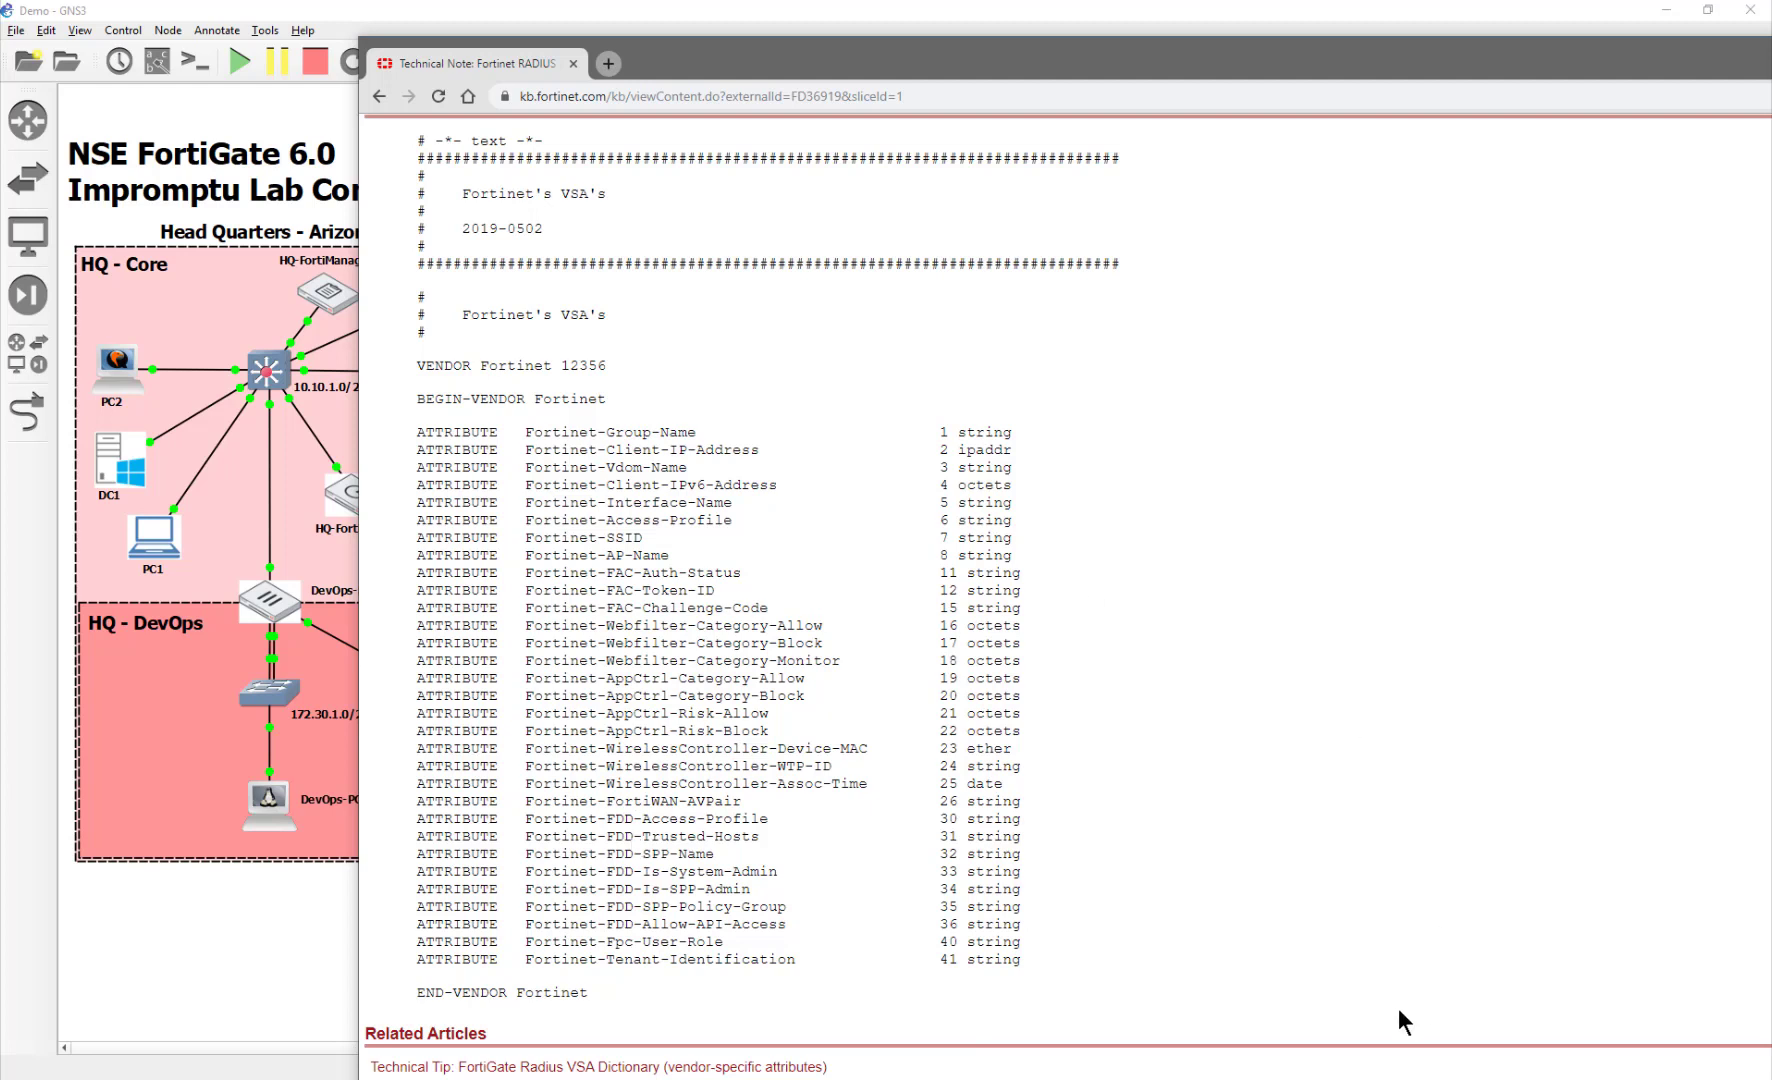
# Highlight Fortinet-Access-Profile in the VSA list, then return to pfSense's FreeRADIUS Interfaces page
pyautogui.moveTo(732, 432); pyautogui.dragTo(494, 419)
pyautogui.click(575, 562)
pyautogui.moveTo(750, 520); pyautogui.dragTo(406, 521)
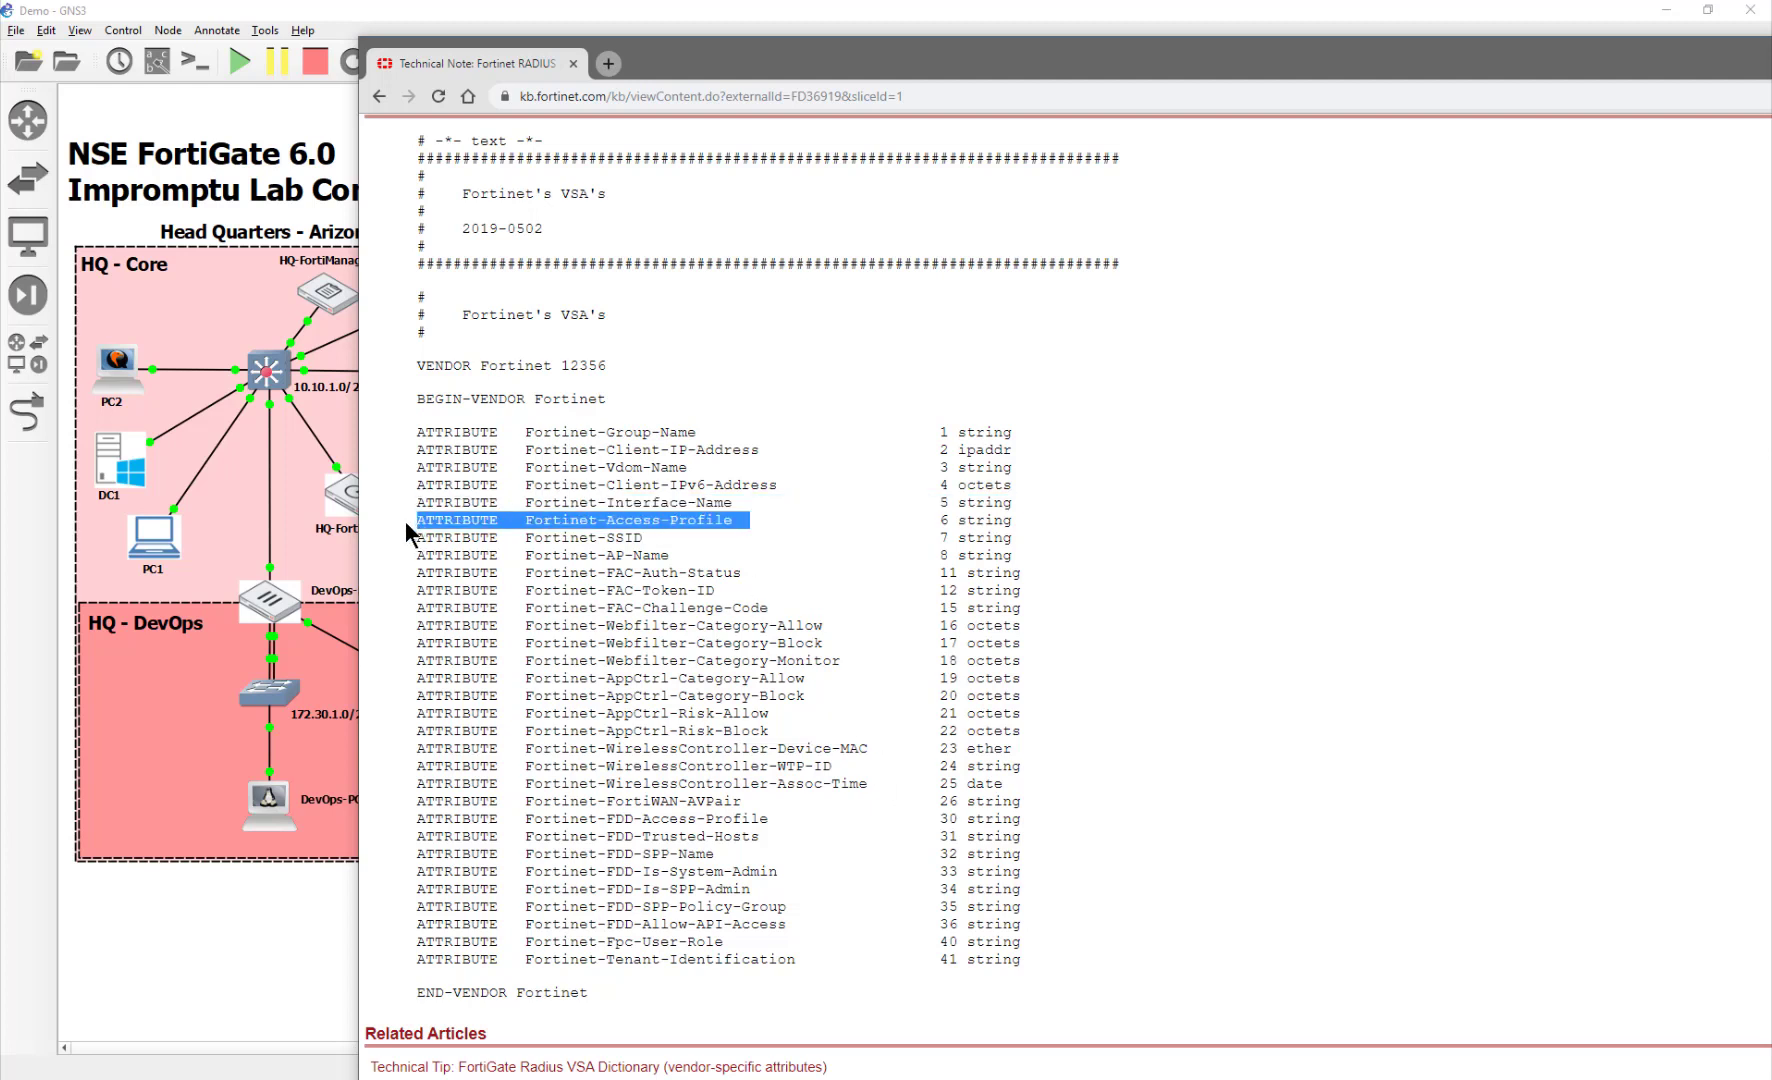
pyautogui.click(406, 521)
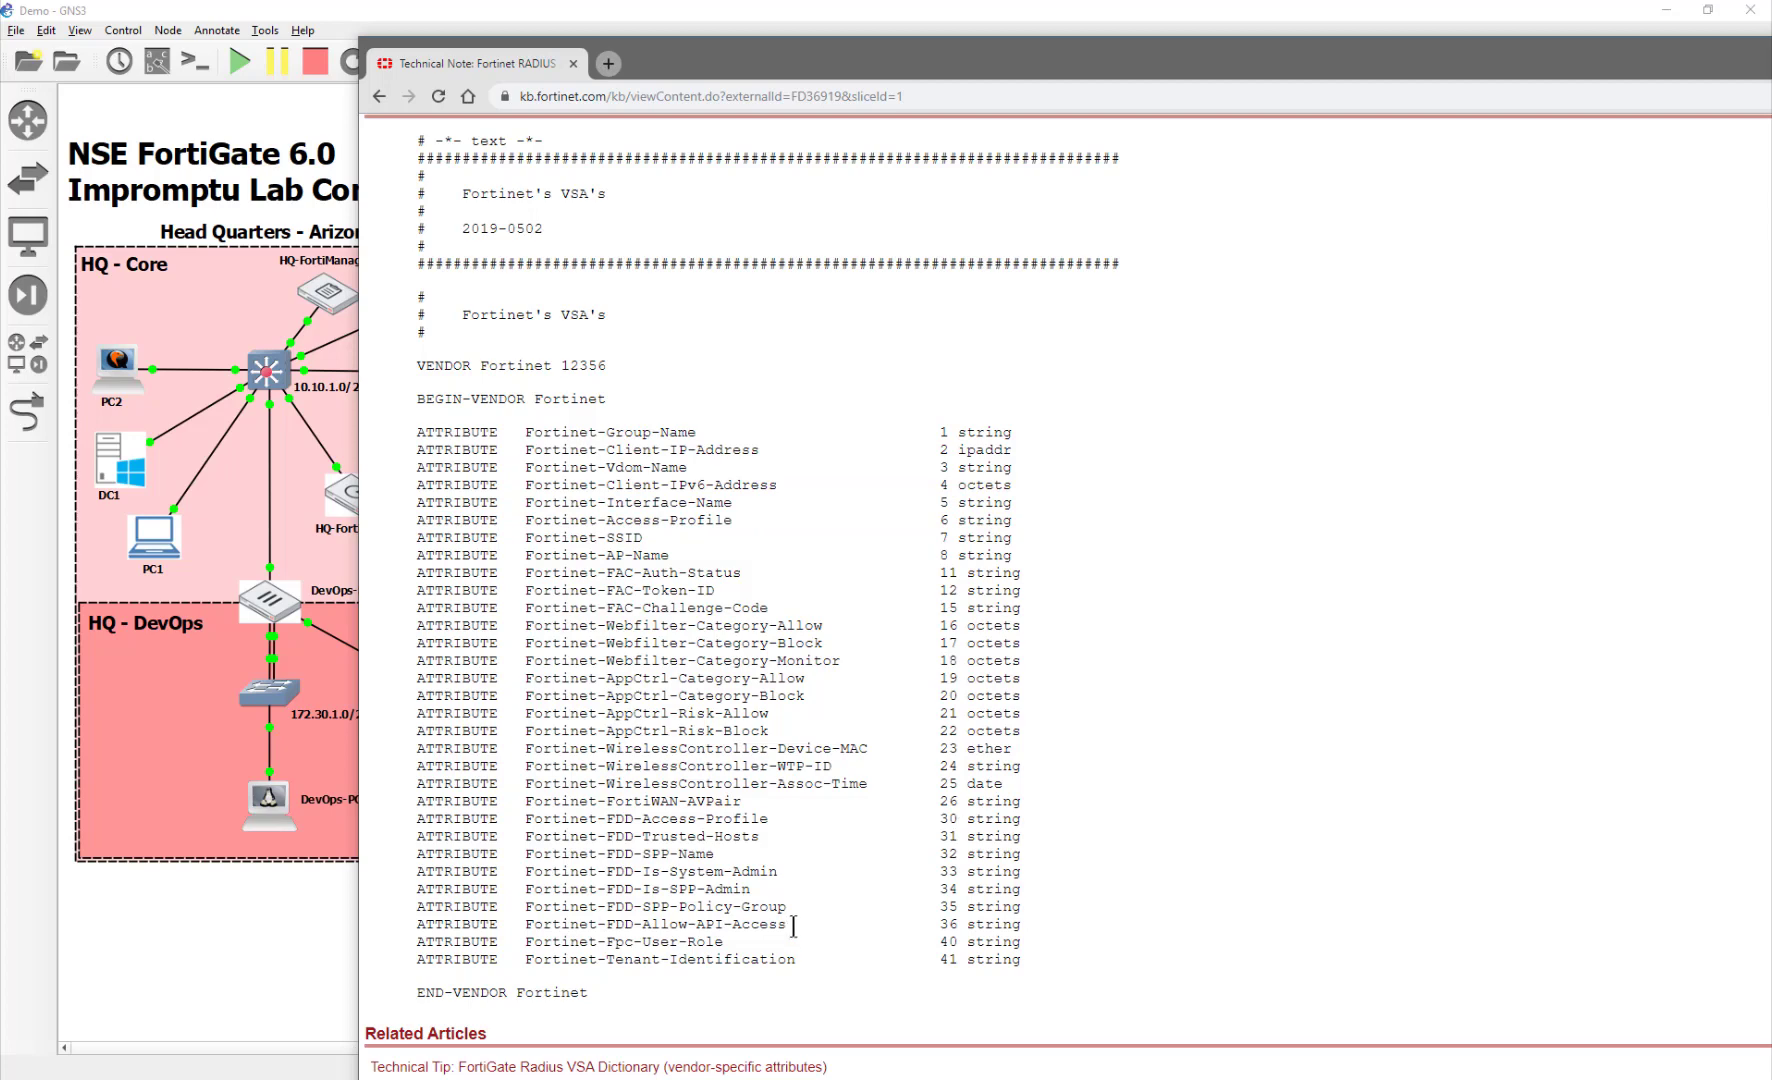
pyautogui.scroll(2, 767, 772)
pyautogui.scroll(1, 767, 772)
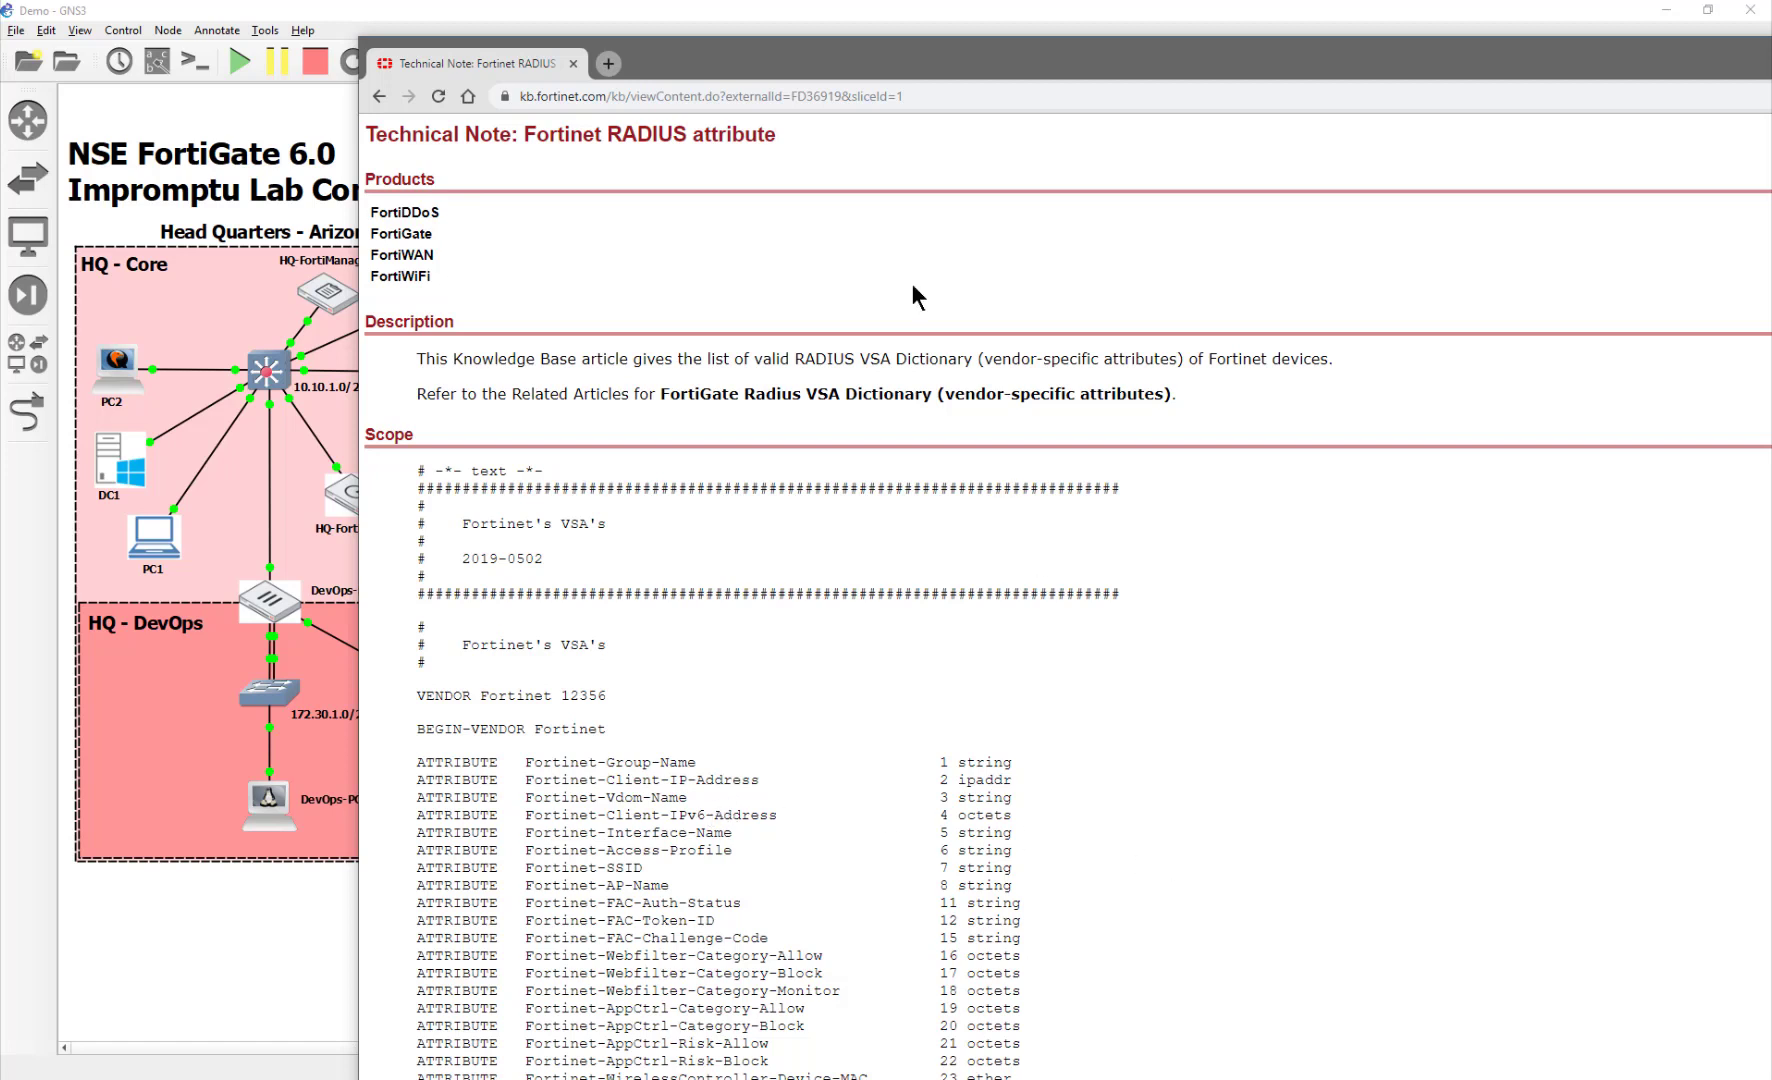
pyautogui.moveTo(790, 56); pyautogui.dragTo(584, 199)
pyautogui.click(600, 167)
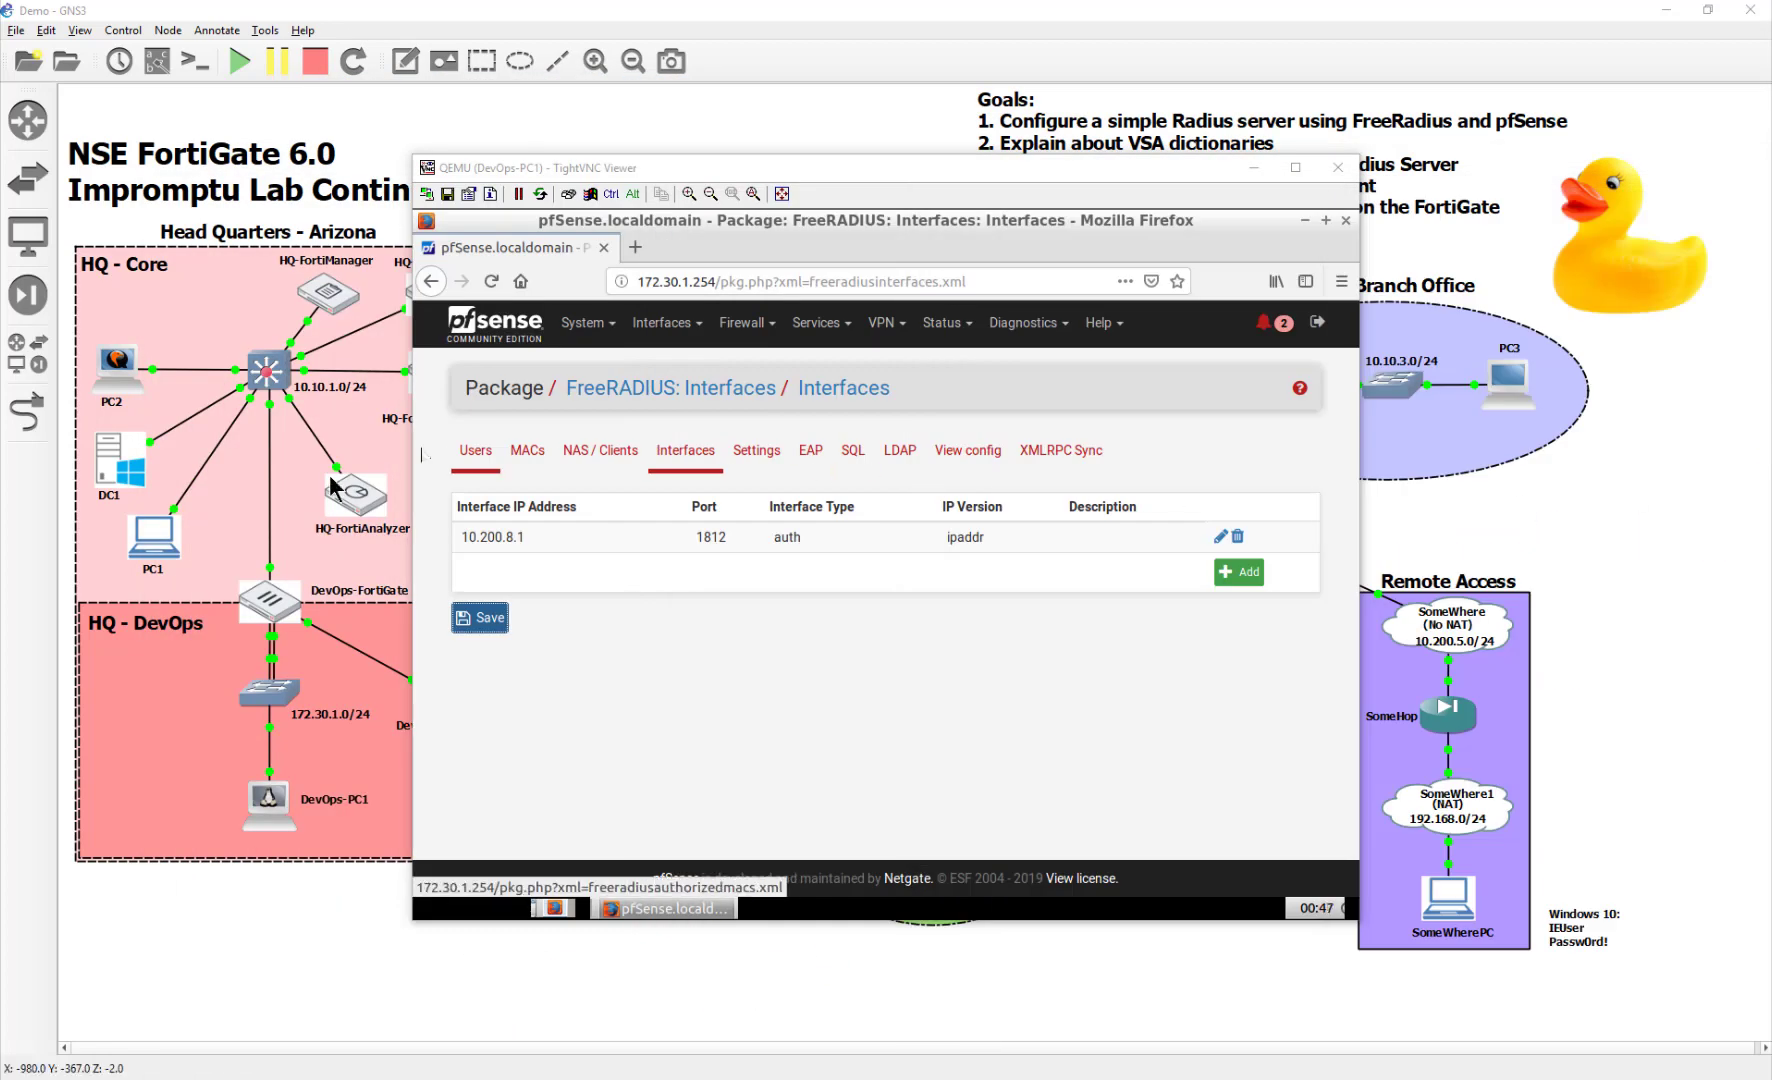
# Close the pfSense console window, leaving the GNS3 topology in view
pyautogui.click(161, 556)
pyautogui.hotkey('alt', 'Tab')
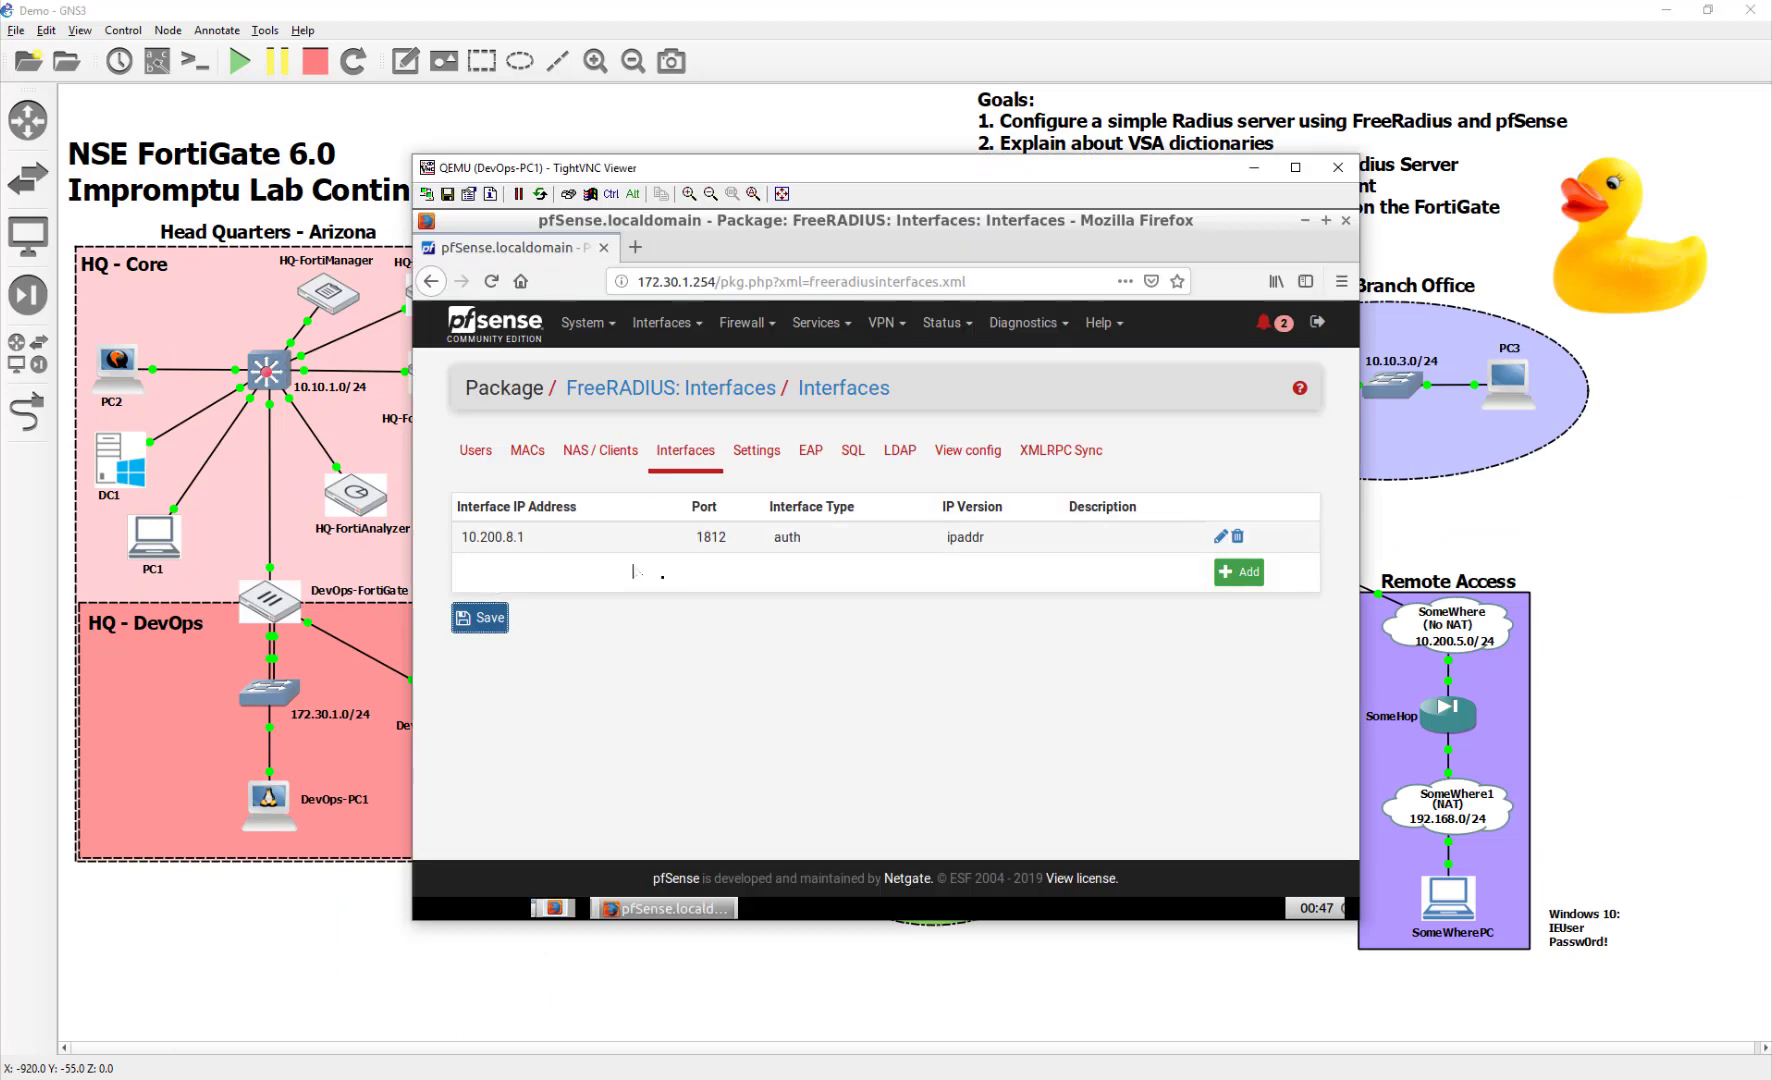
pyautogui.click(1338, 167)
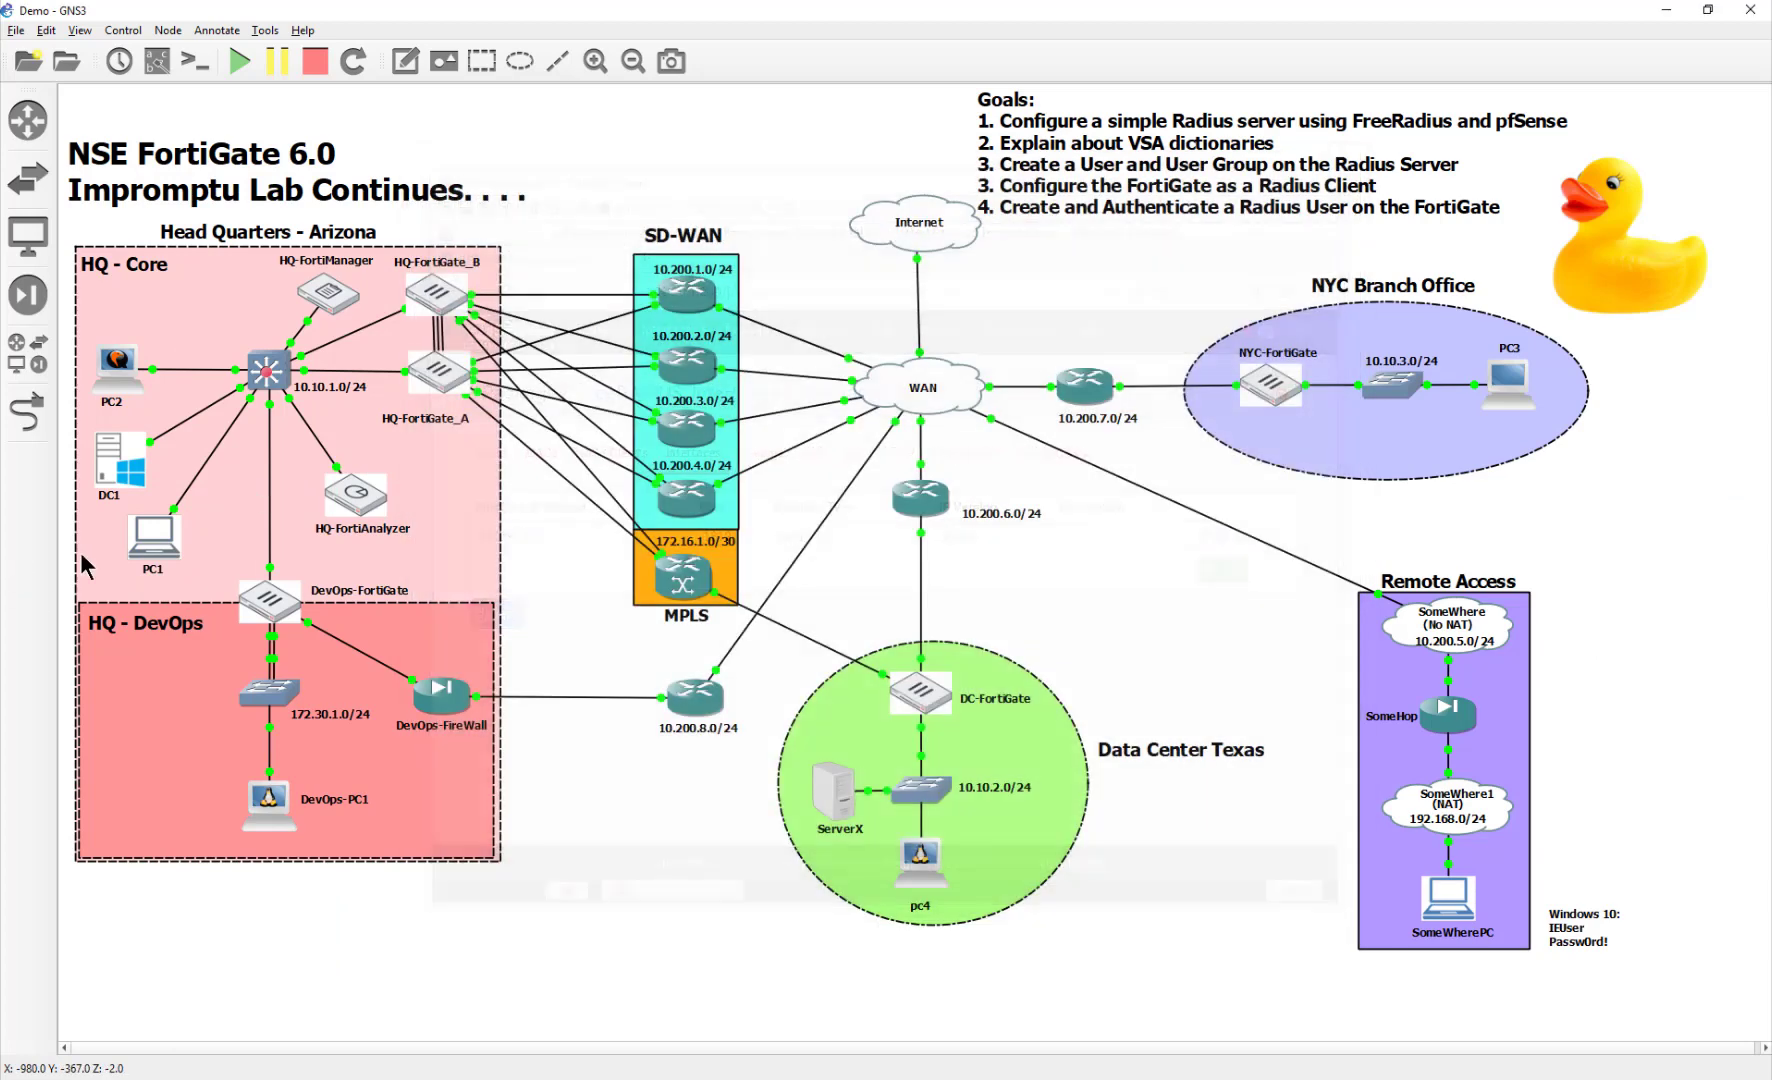
# Open PC1's desktop and launch FileZilla from the FileZilla FTP Client folder
pyautogui.doubleClick(145, 560)
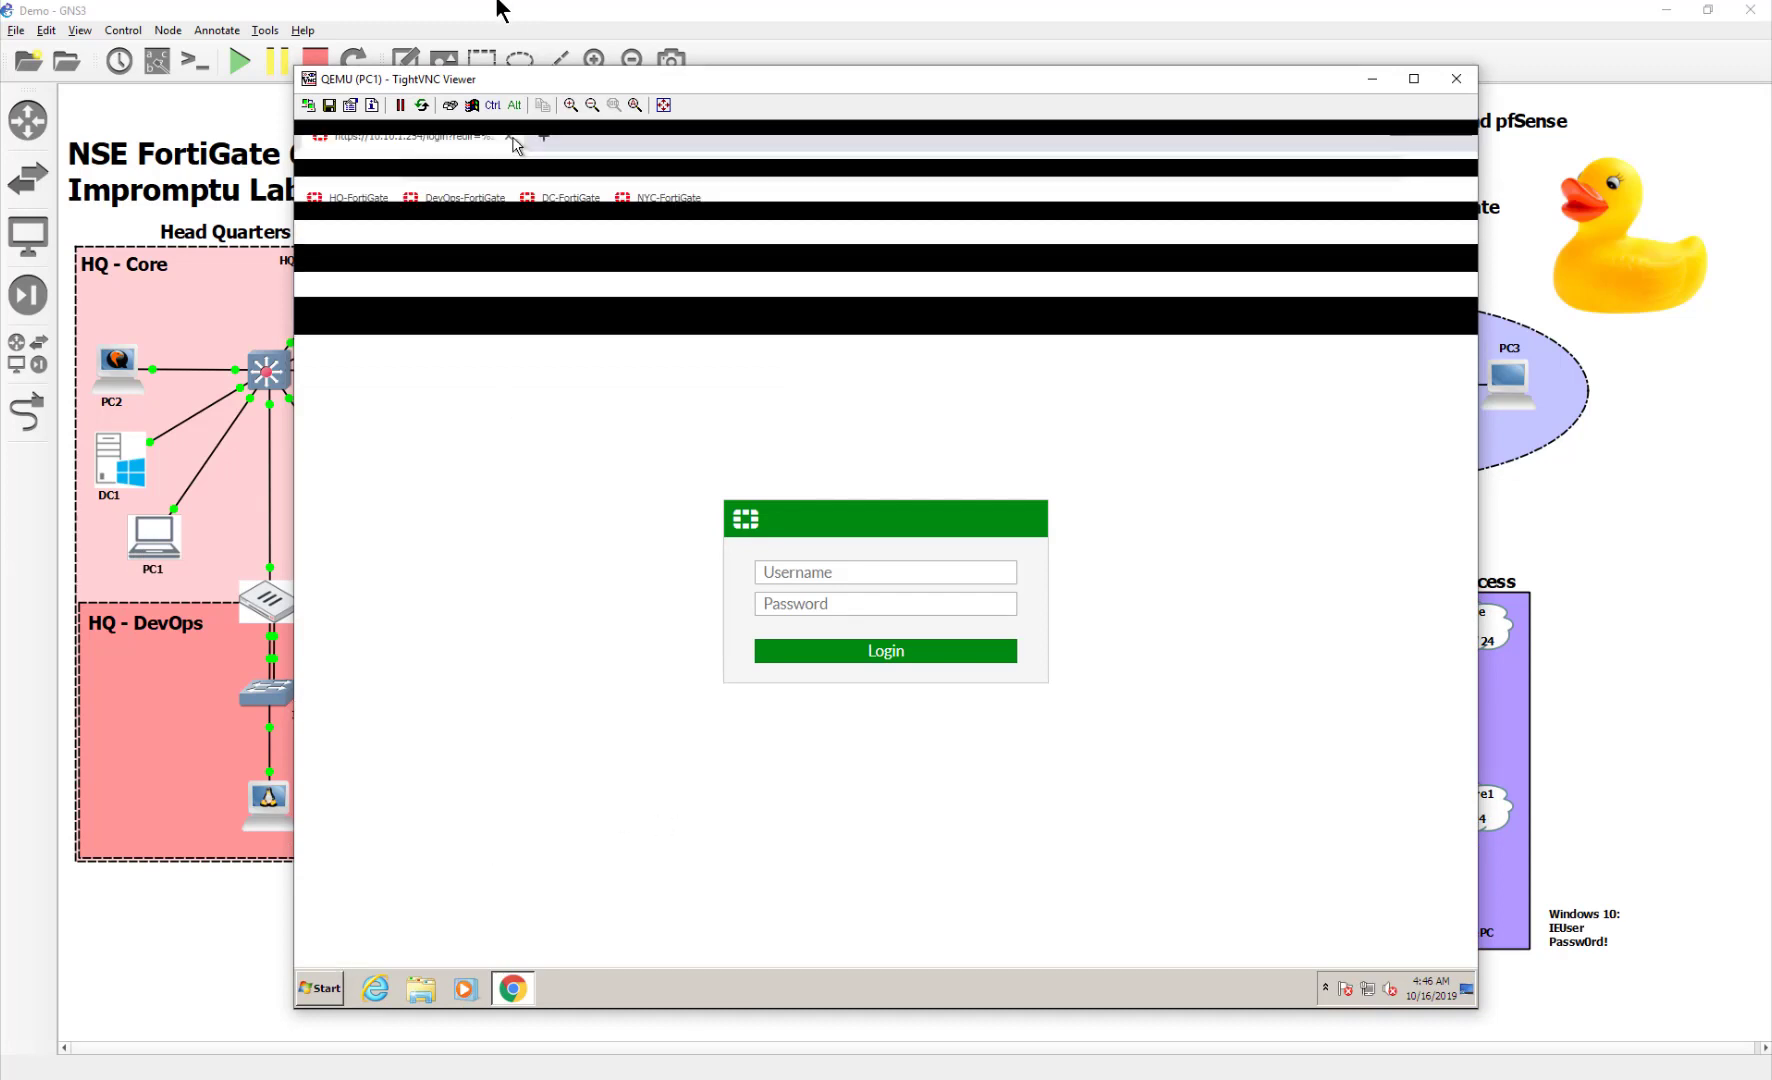
pyautogui.click(311, 998)
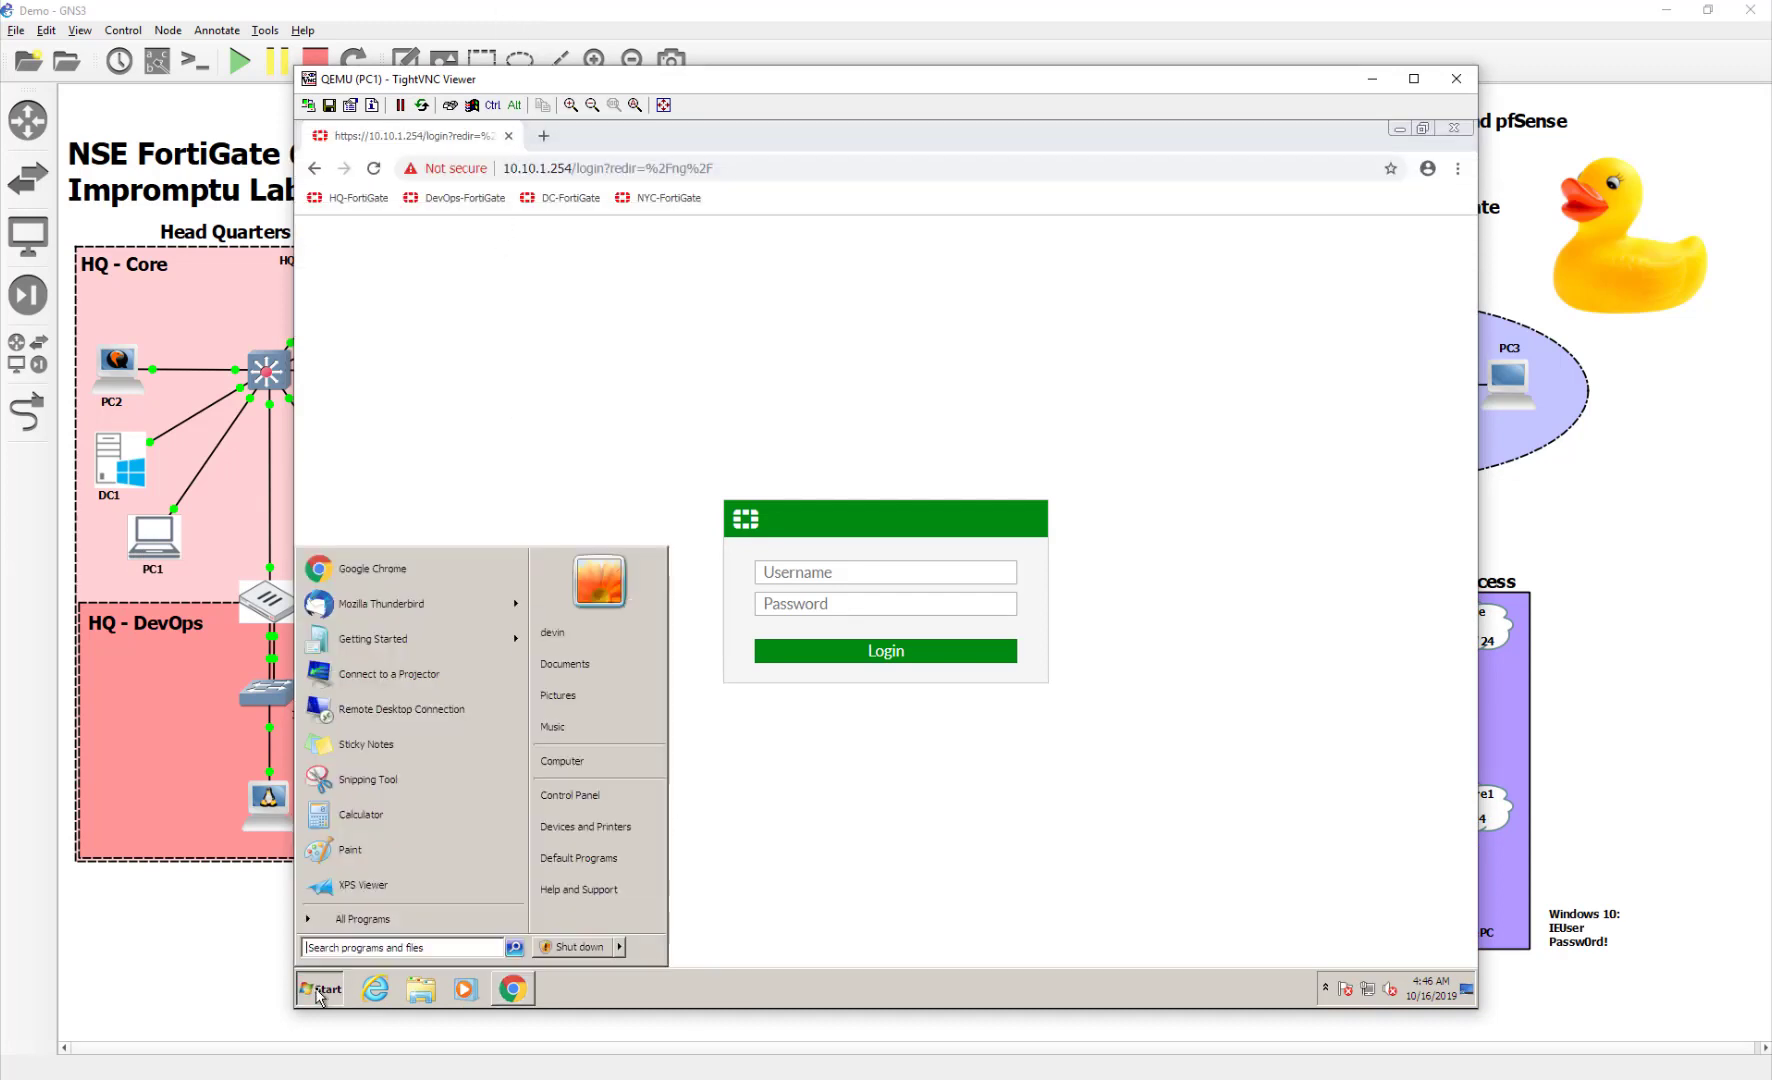
pyautogui.click(345, 919)
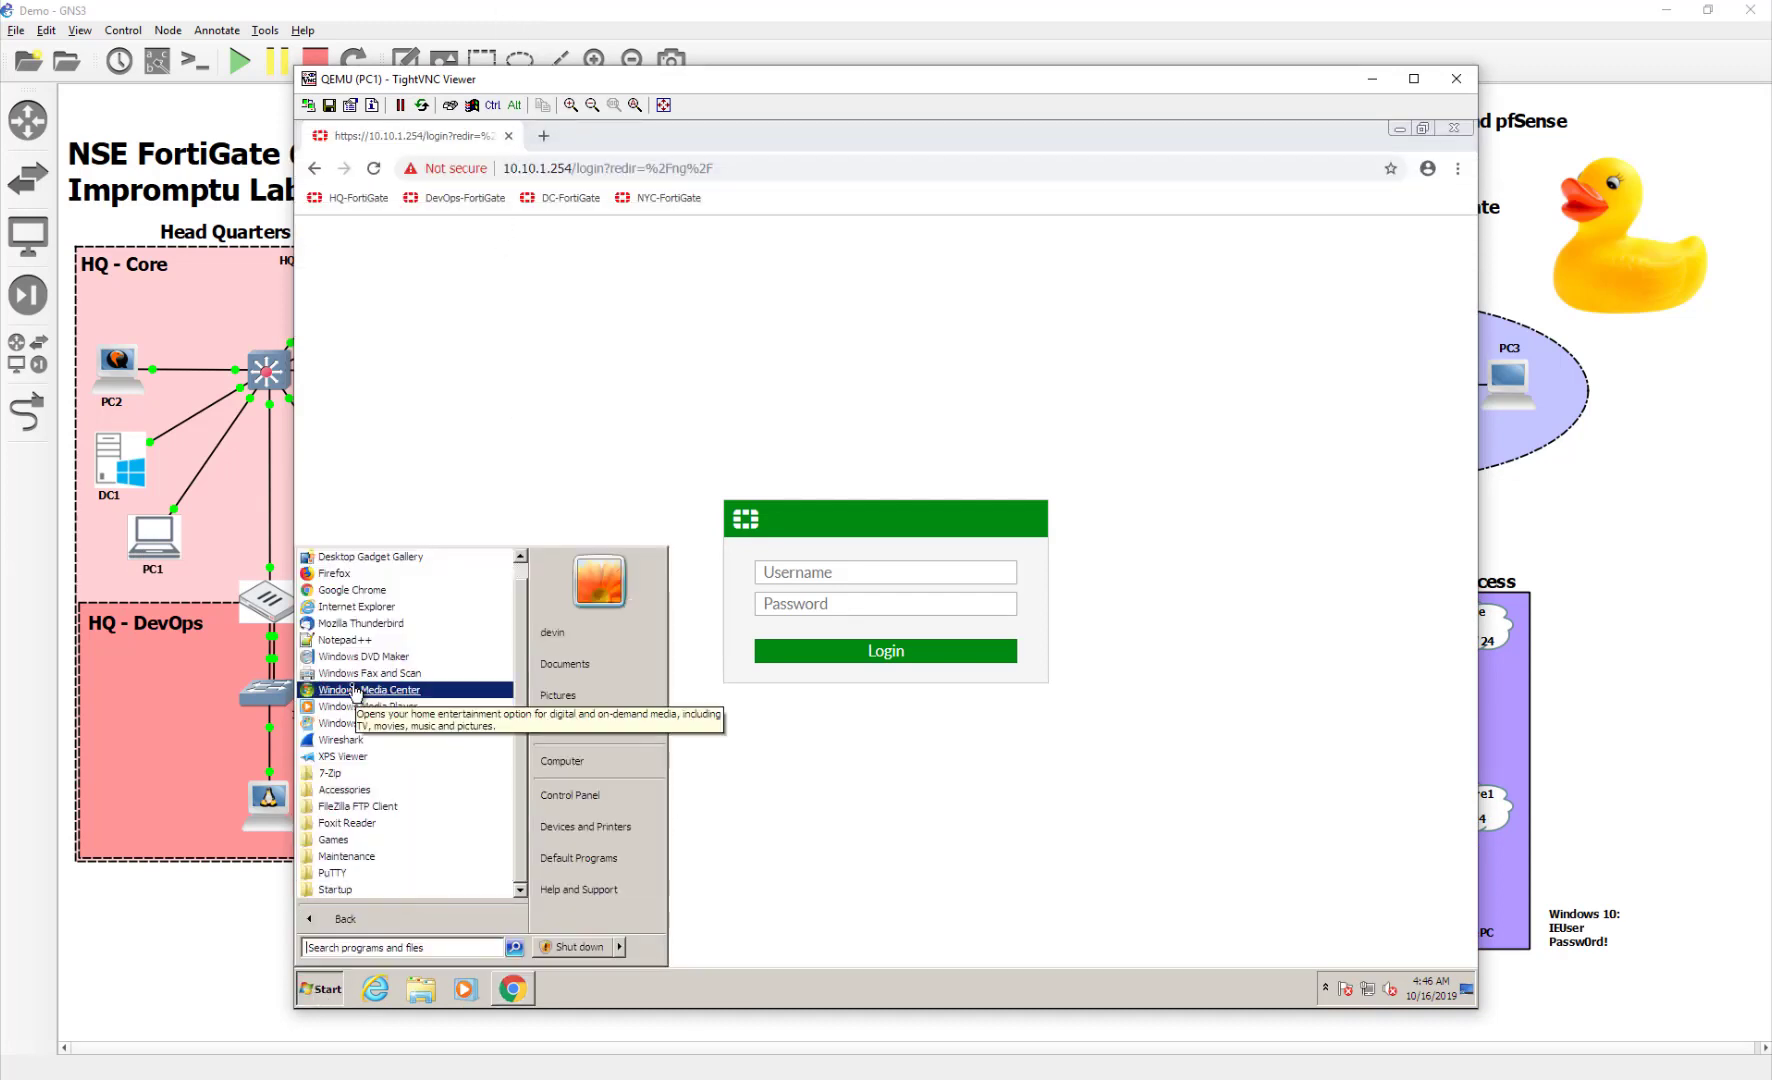
pyautogui.click(370, 806)
pyautogui.click(352, 824)
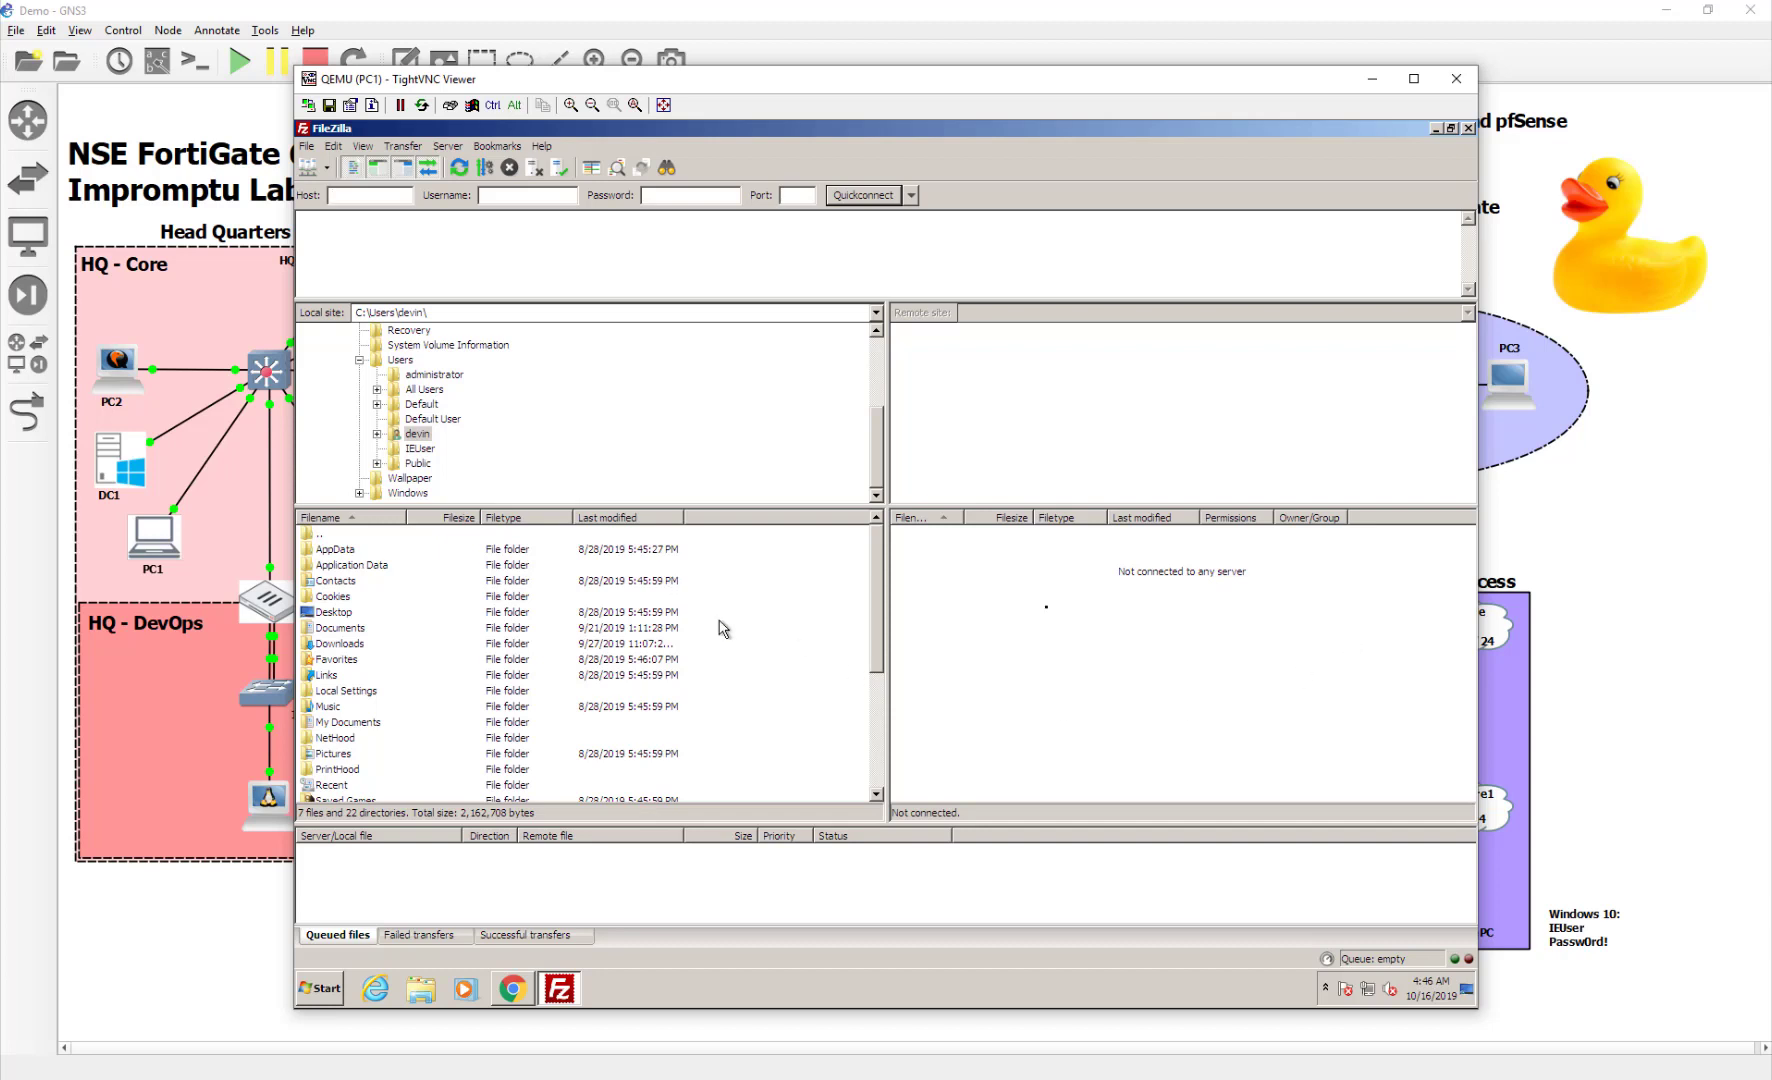
# Quickconnect over SFTP to 10.200.8.1 with the administrator username and password, port left empty
pyautogui.click(347, 196)
pyautogui.write('10.200.8.')
pyautogui.write('admin')
pyautogui.press('Tab')
pyautogui.write('password')
pyautogui.click(789, 195)
pyautogui.click(866, 195)
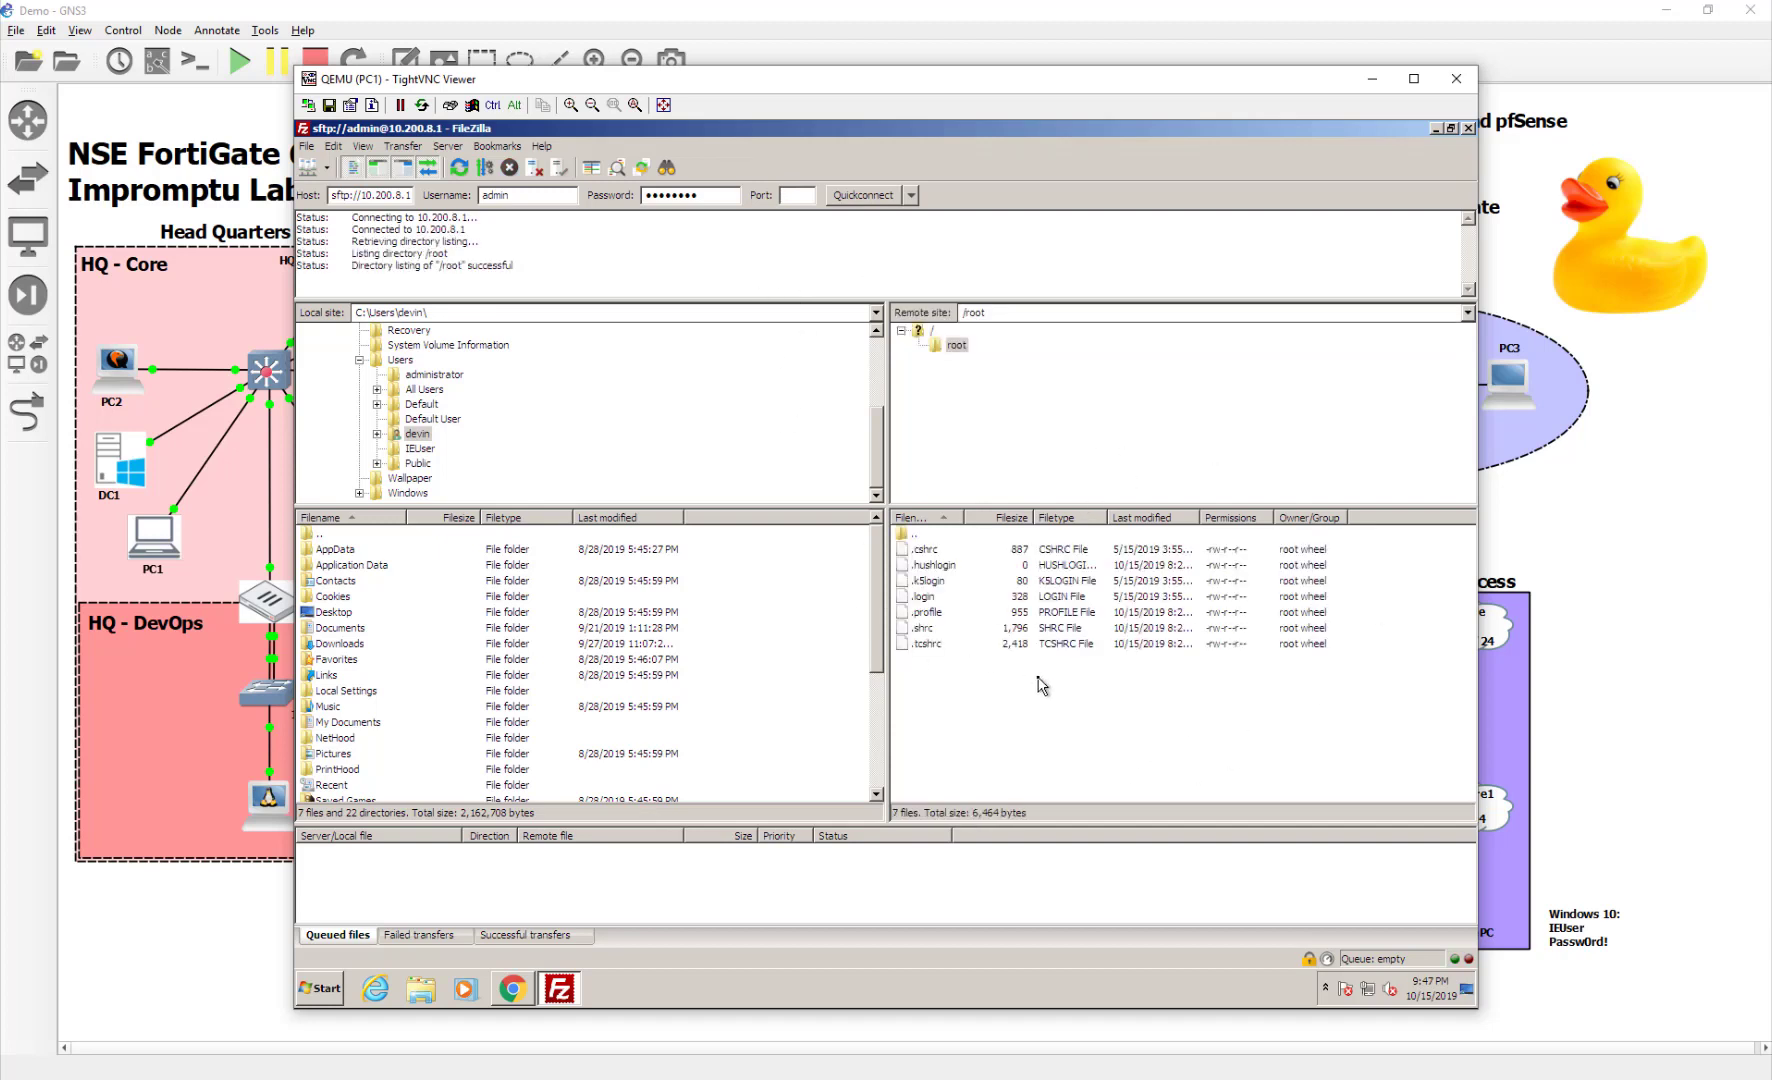
# Browse the remote server from root into /usr/share looking for the RADIUS dictionaries
pyautogui.doubleClick(906, 535)
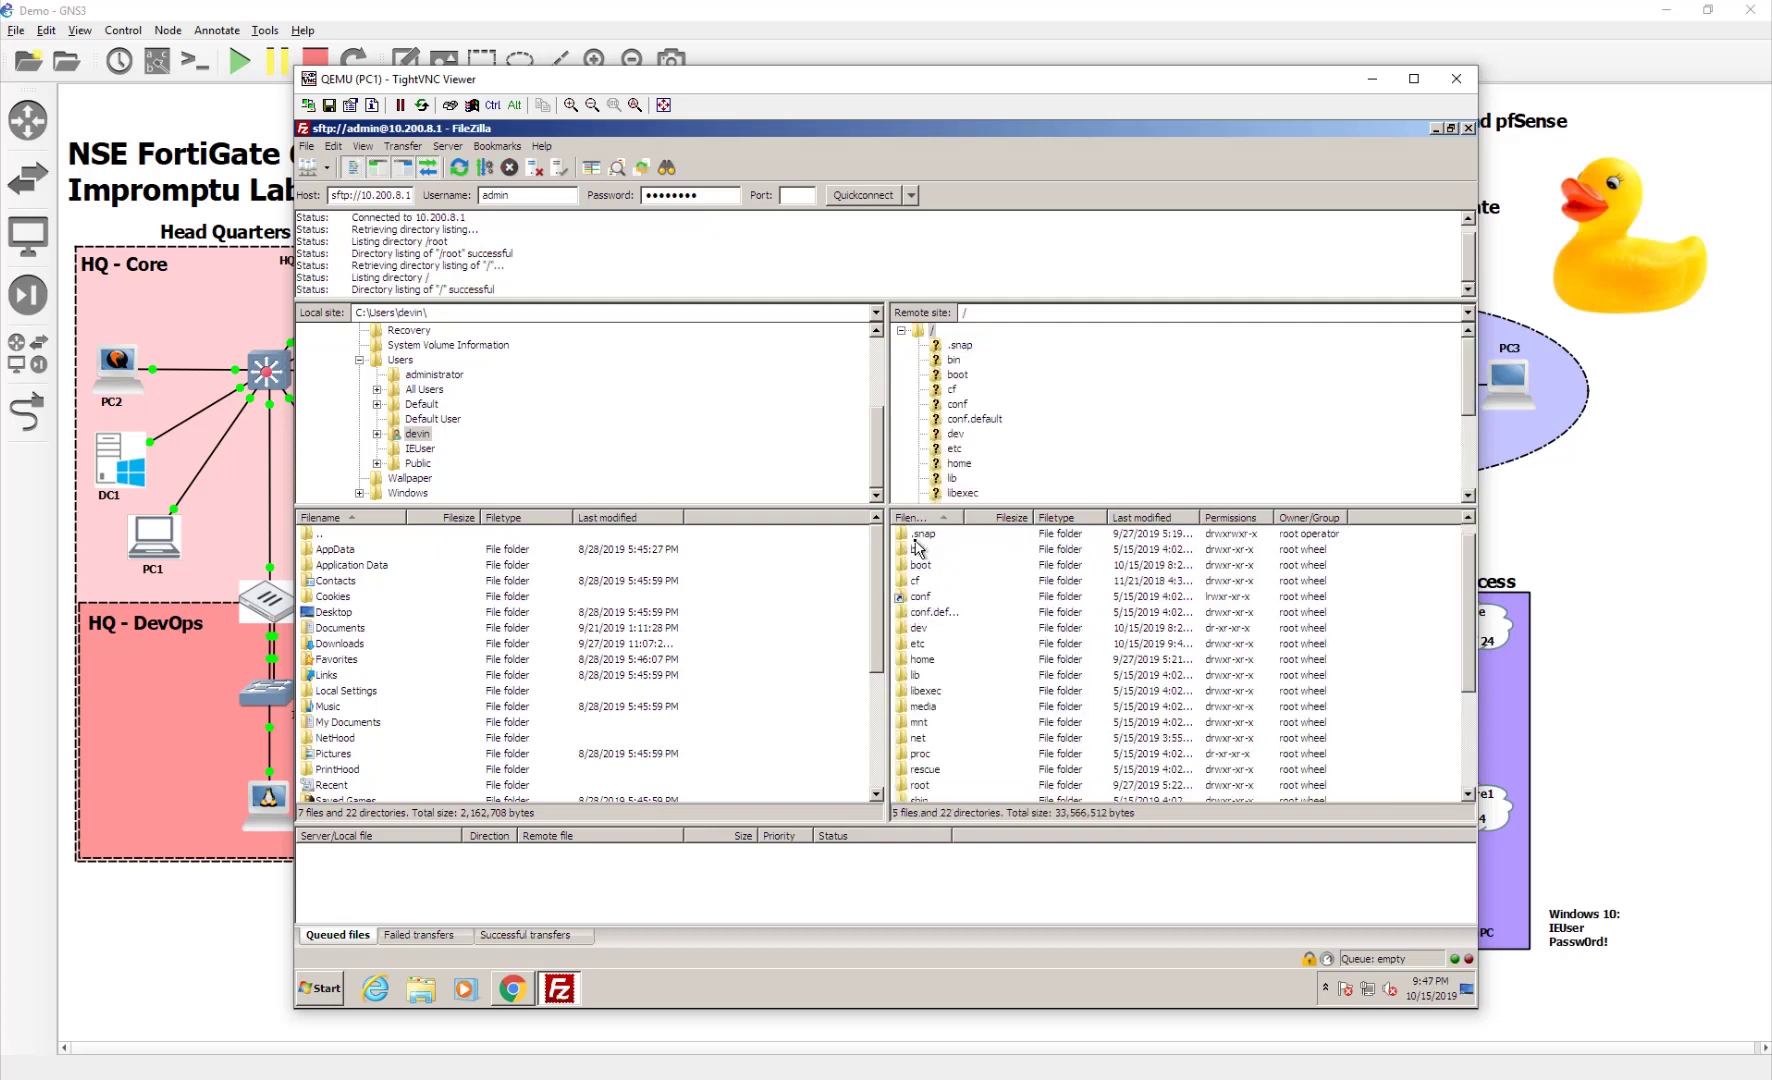
pyautogui.scroll(-1, 983, 700)
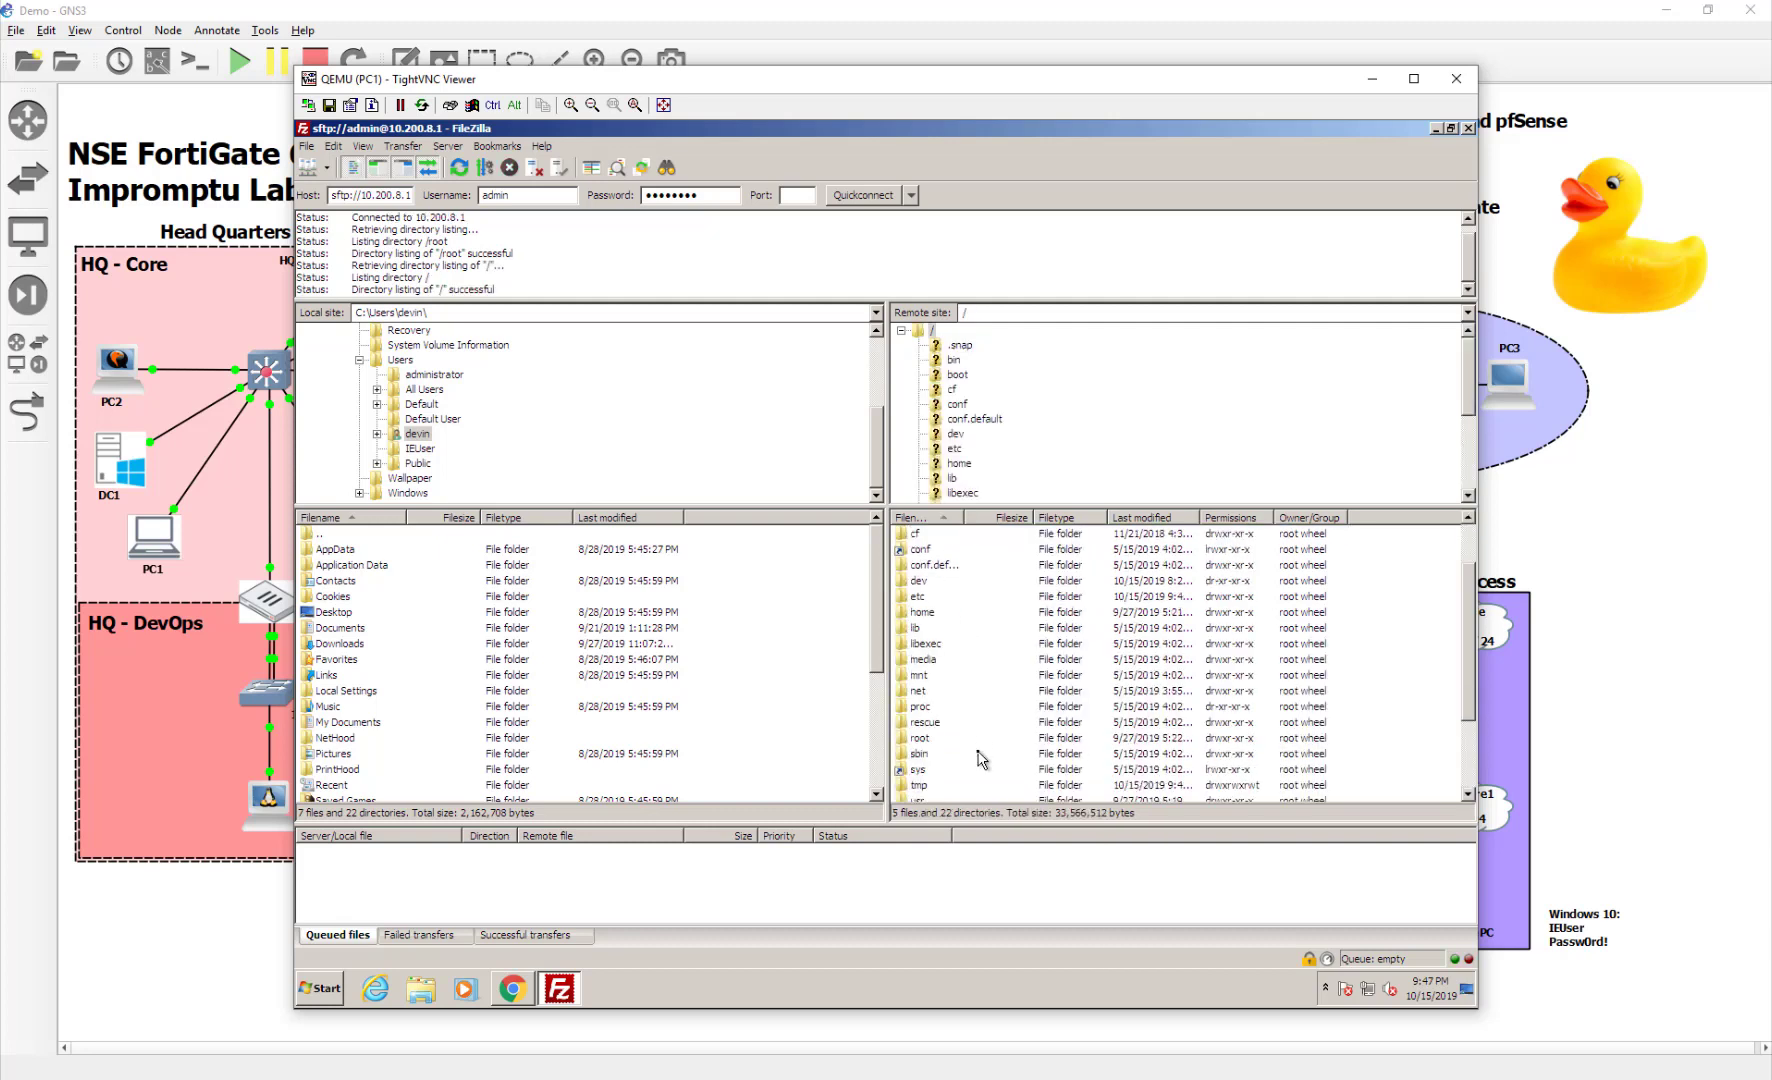
pyautogui.scroll(-1, 983, 770)
pyautogui.doubleClick(918, 755)
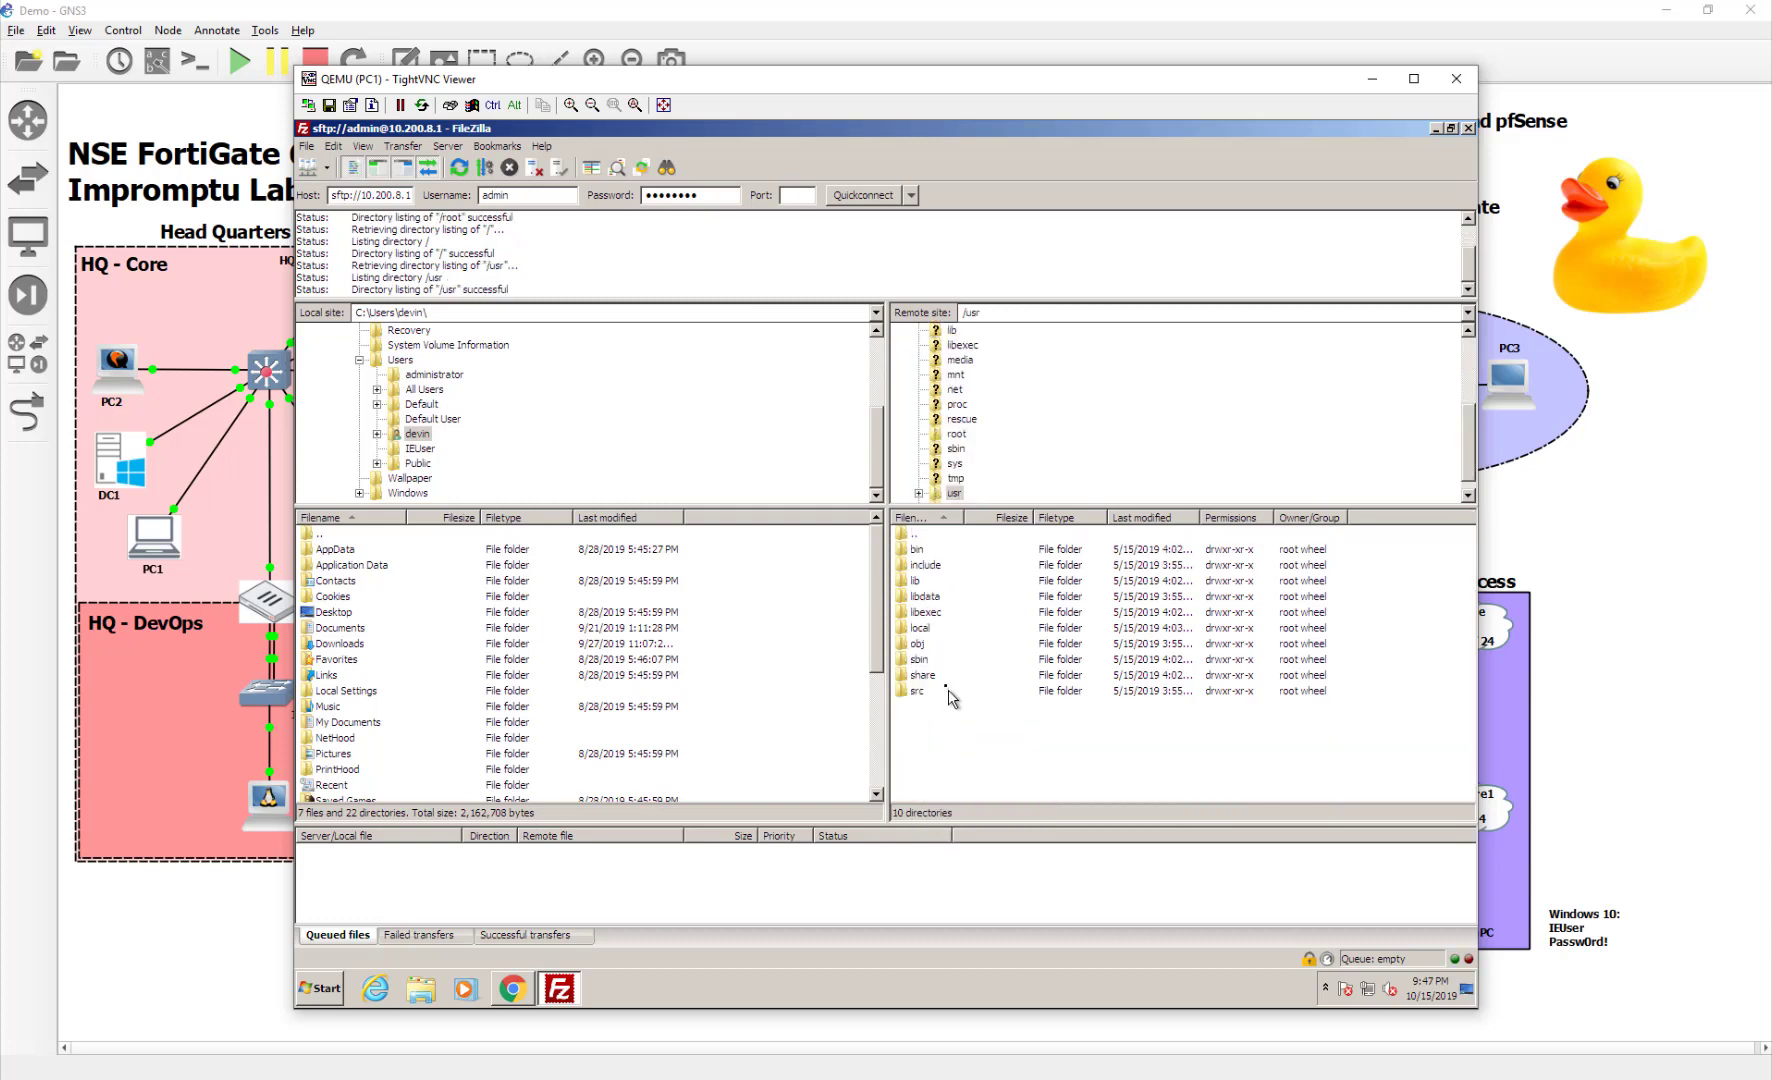
pyautogui.doubleClick(945, 679)
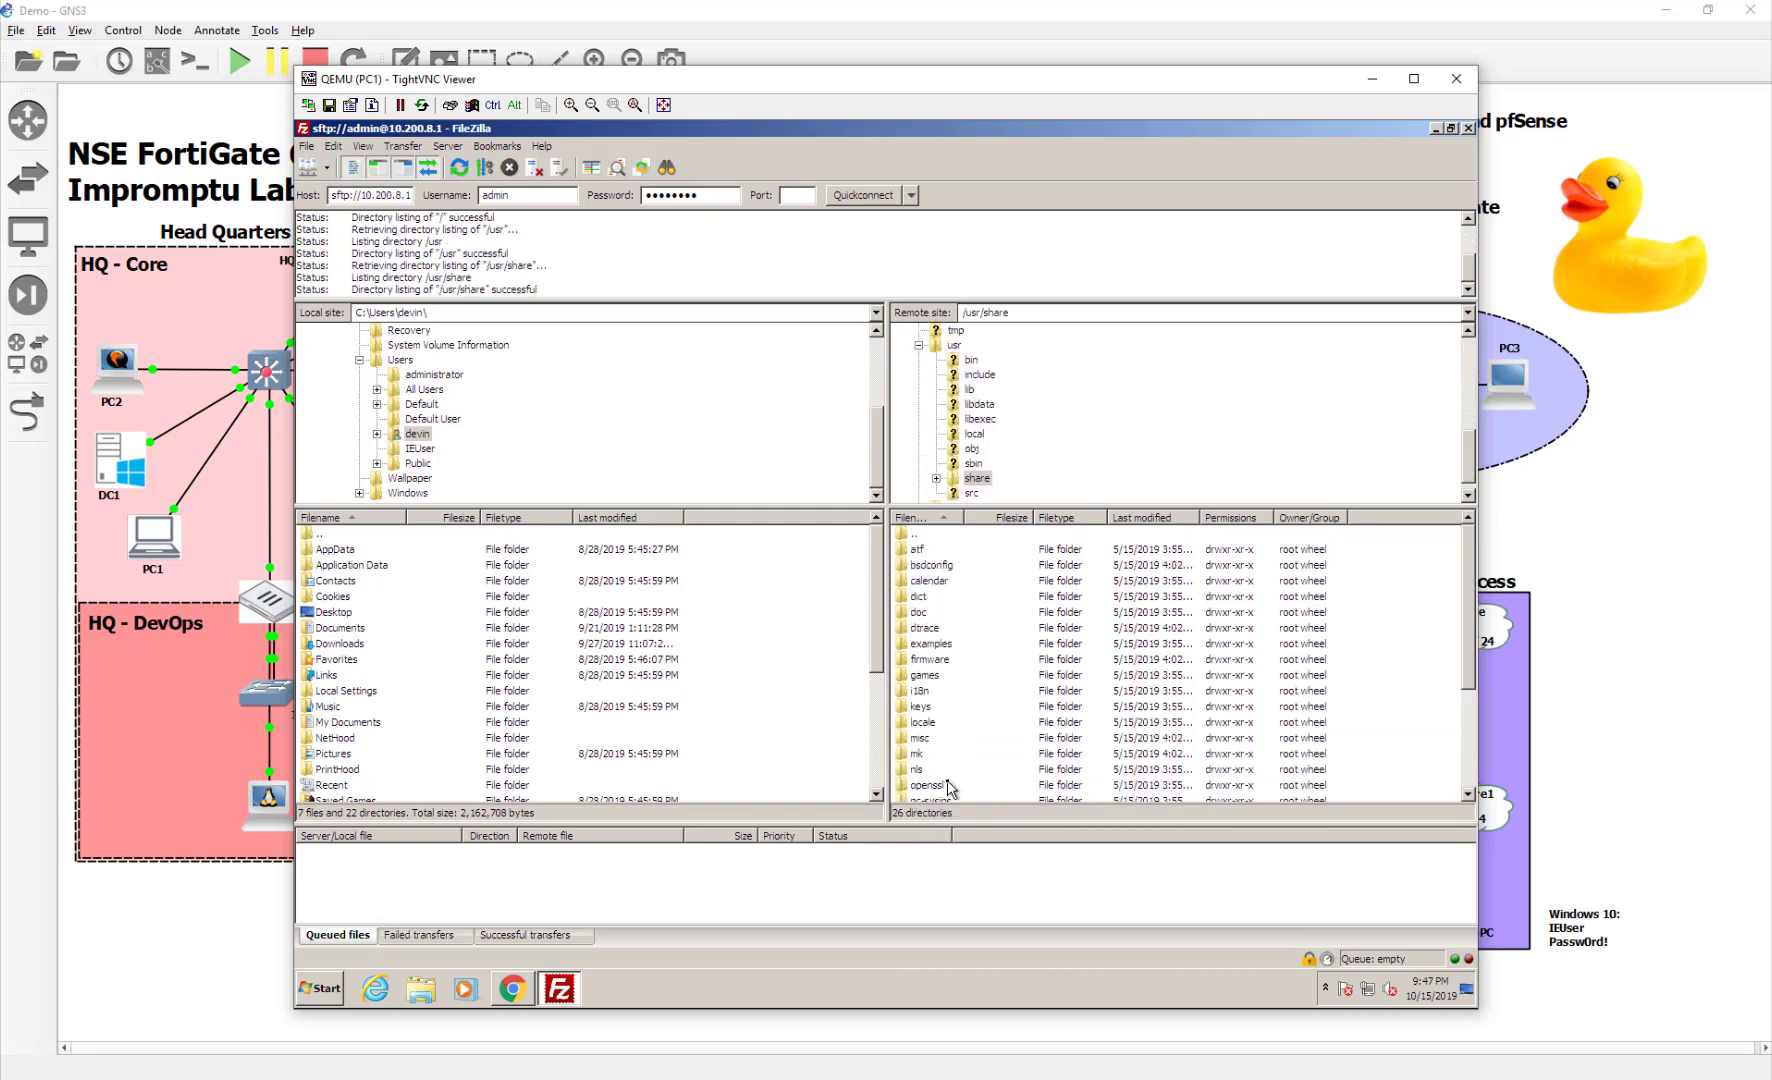
pyautogui.scroll(-2, 943, 730)
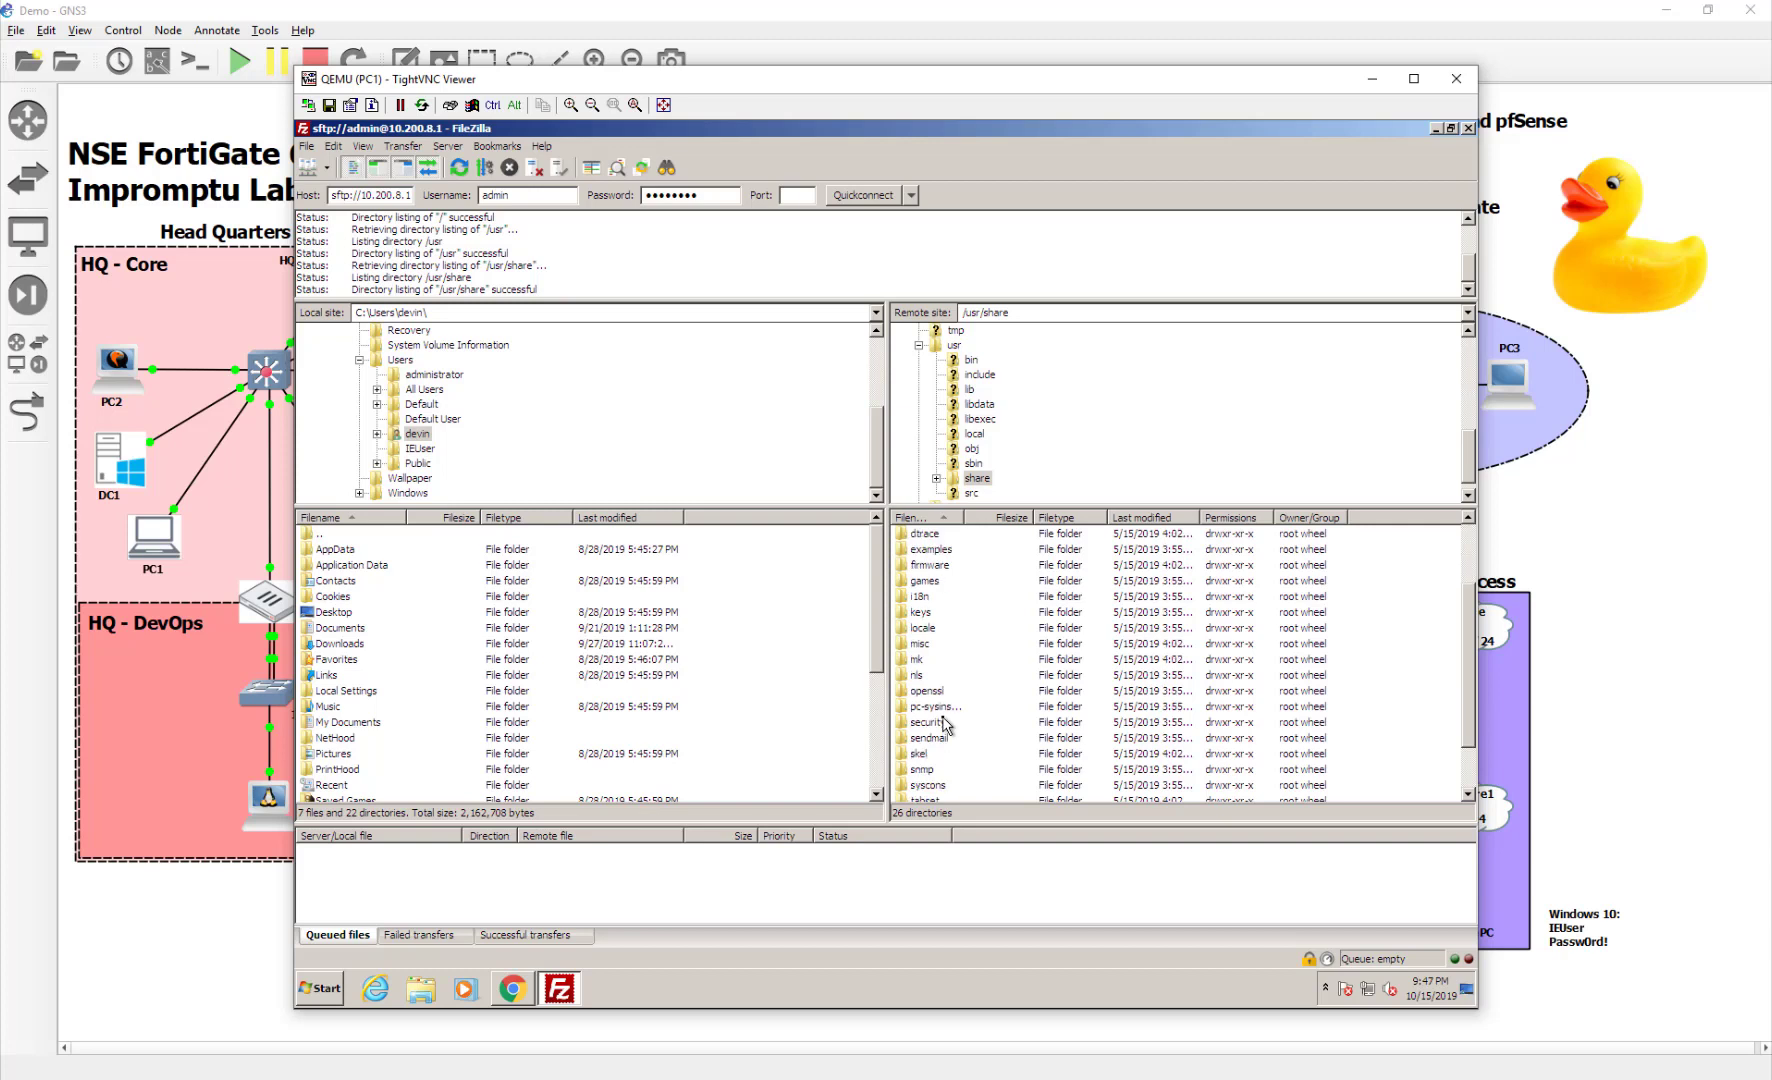
pyautogui.scroll(-2, 945, 724)
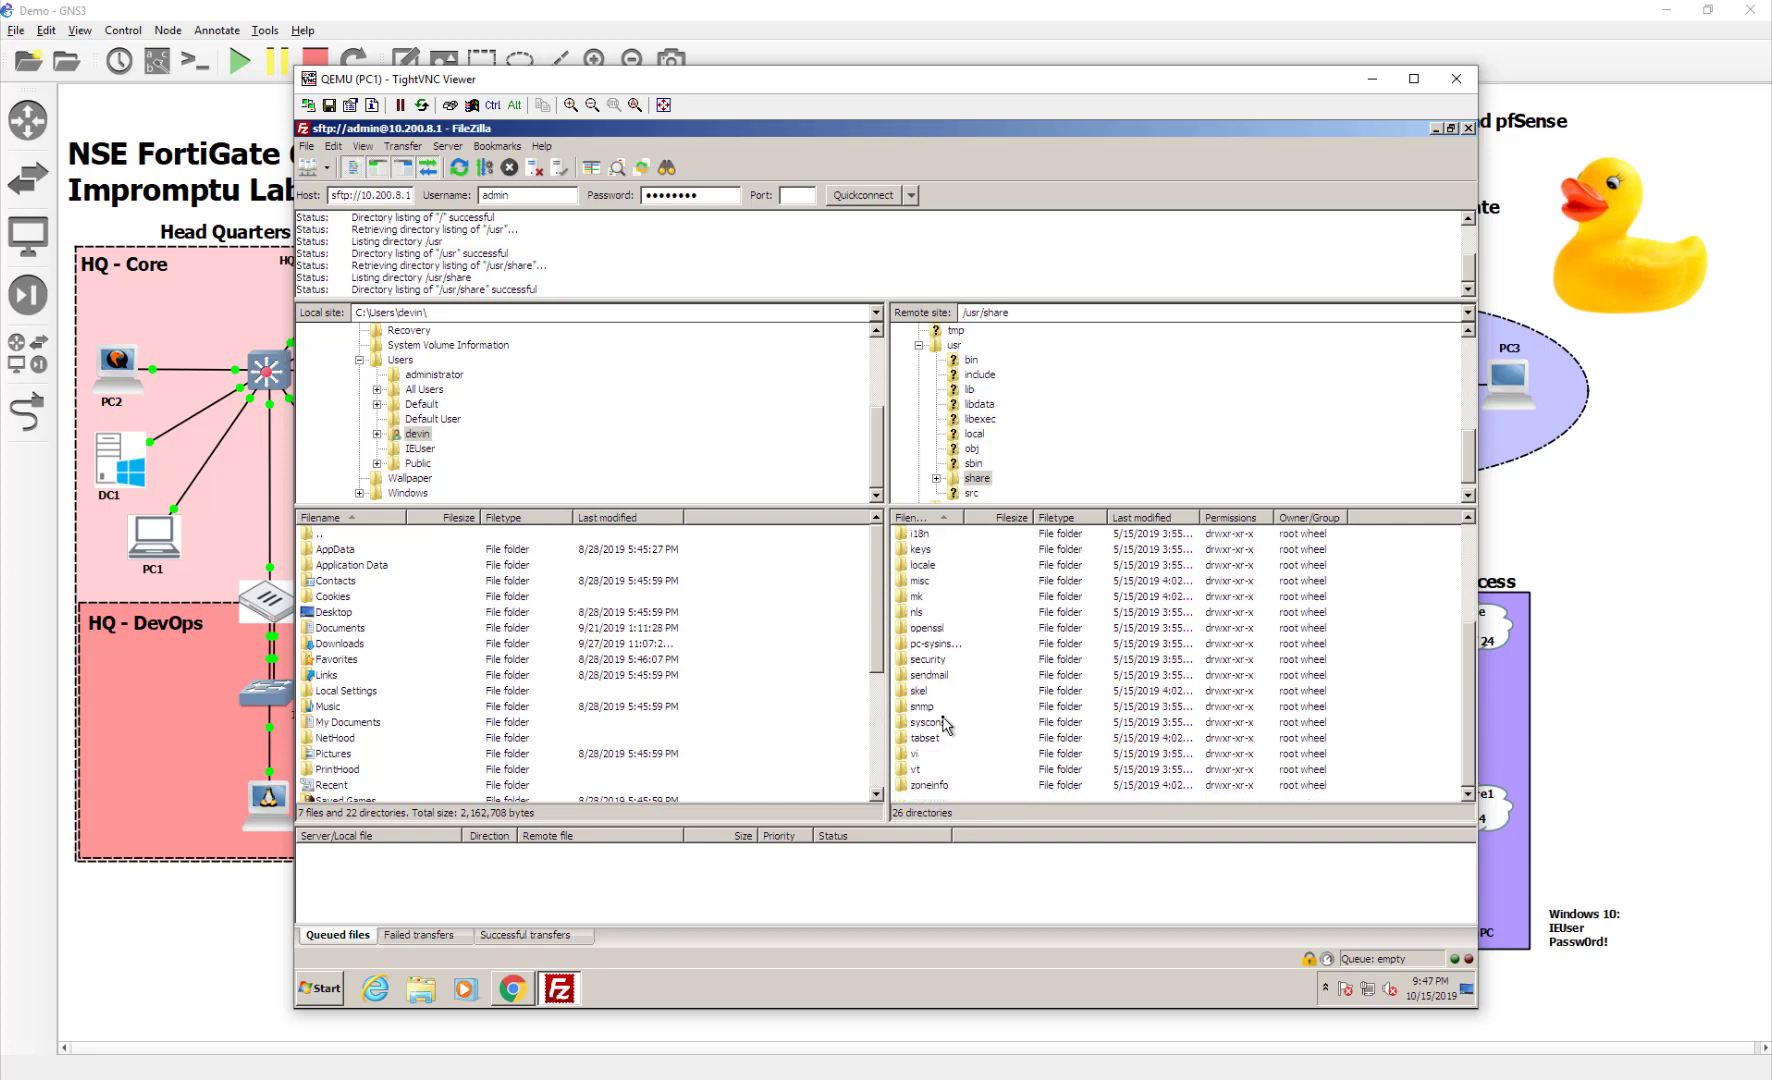
pyautogui.scroll(4, 945, 724)
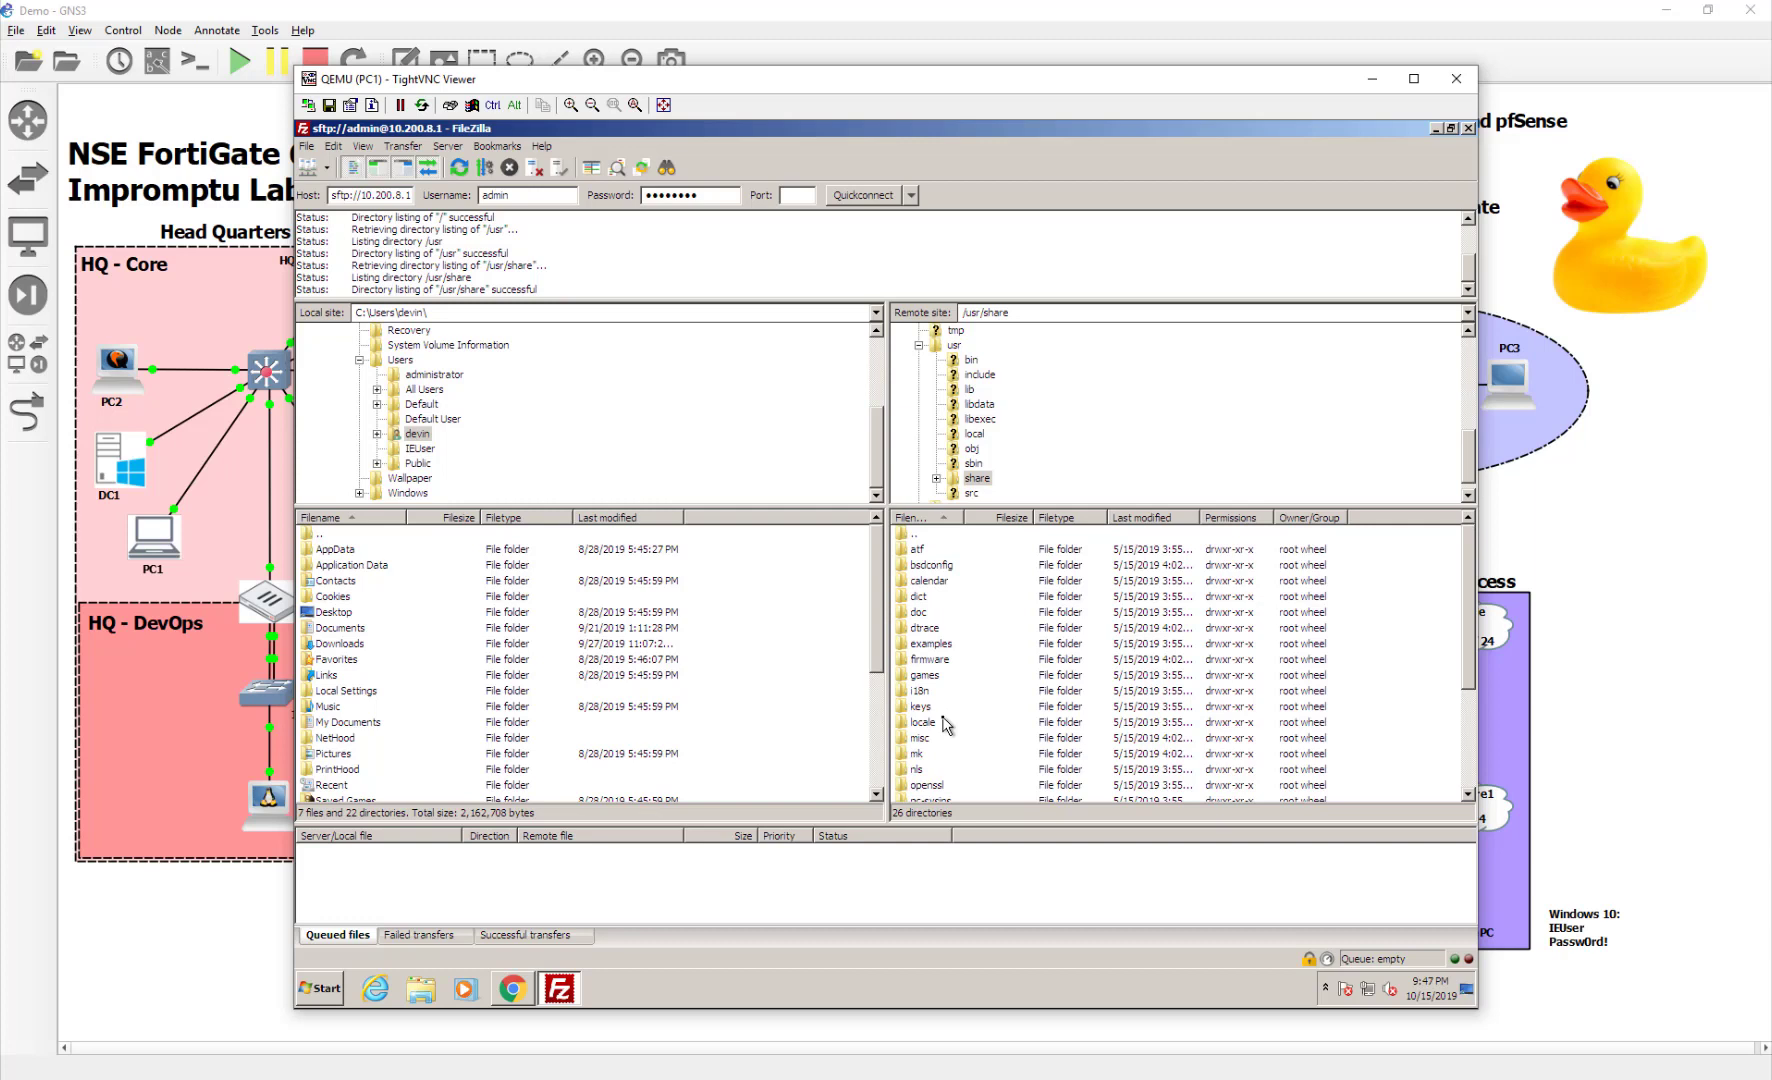
pyautogui.scroll(-3, 945, 727)
pyautogui.scroll(-2, 945, 724)
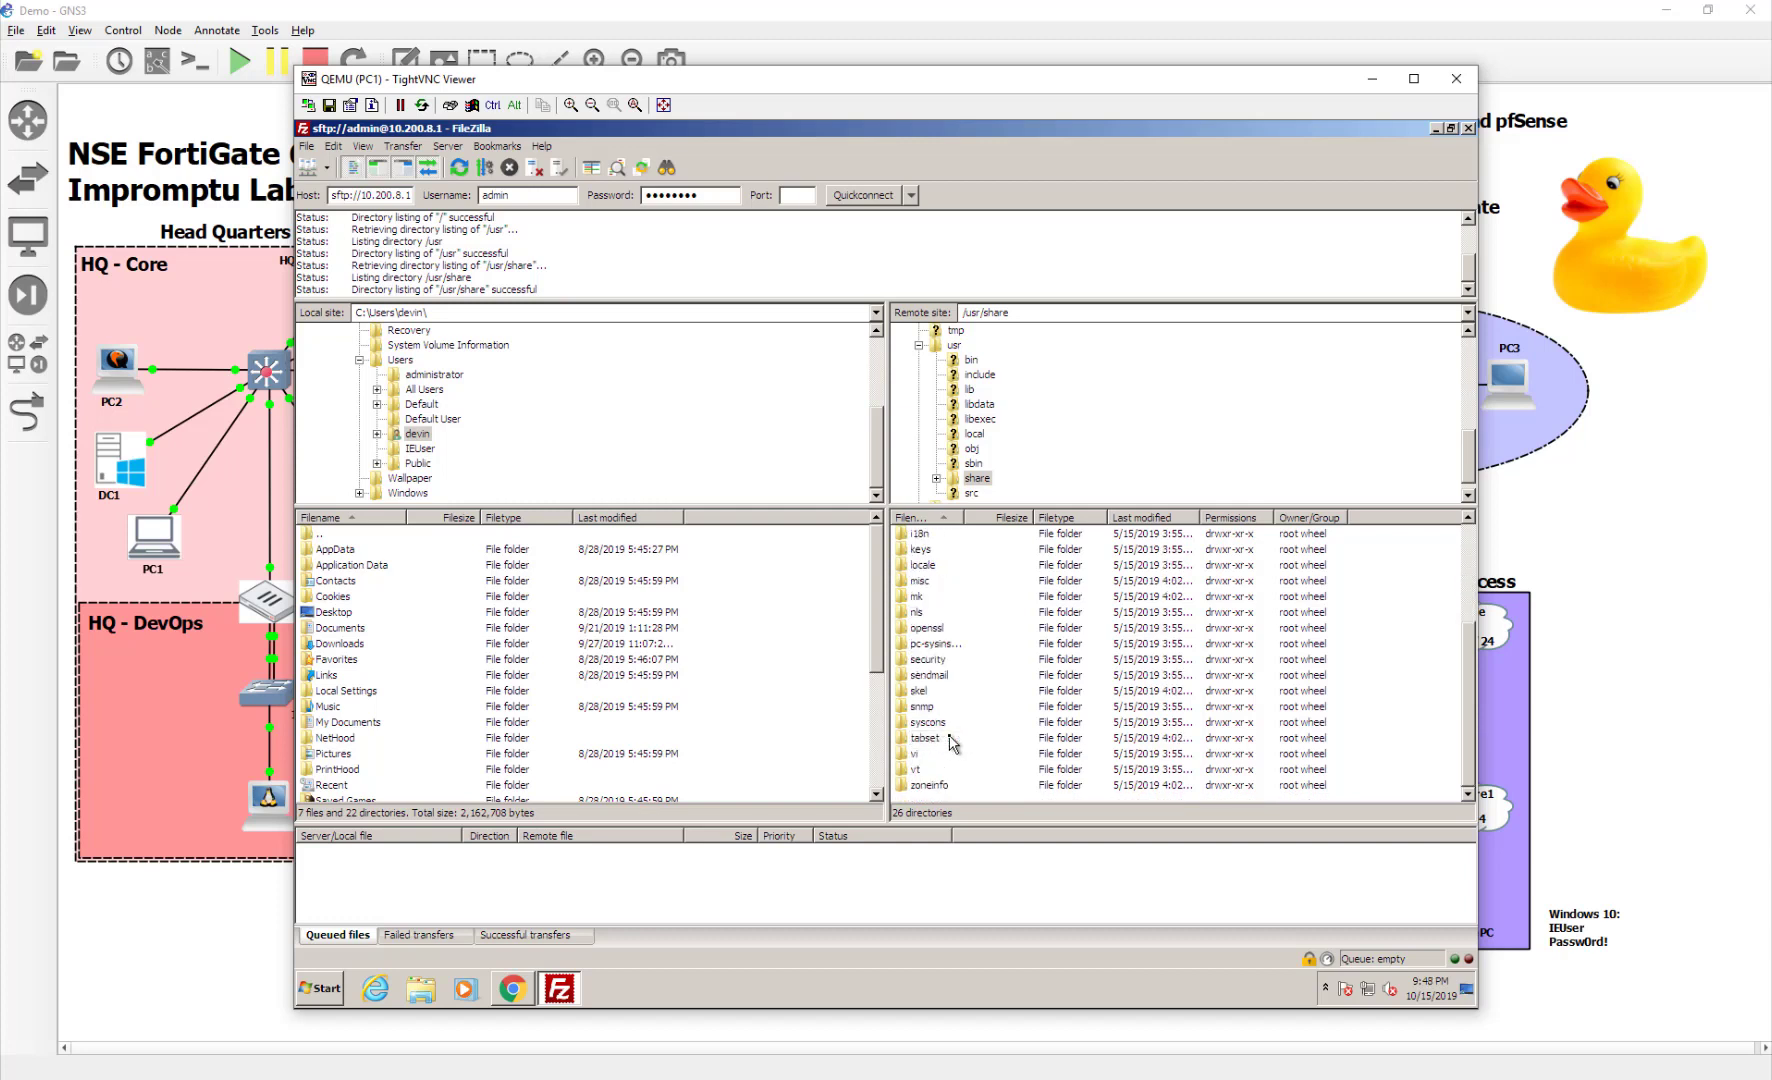
pyautogui.scroll(3, 952, 743)
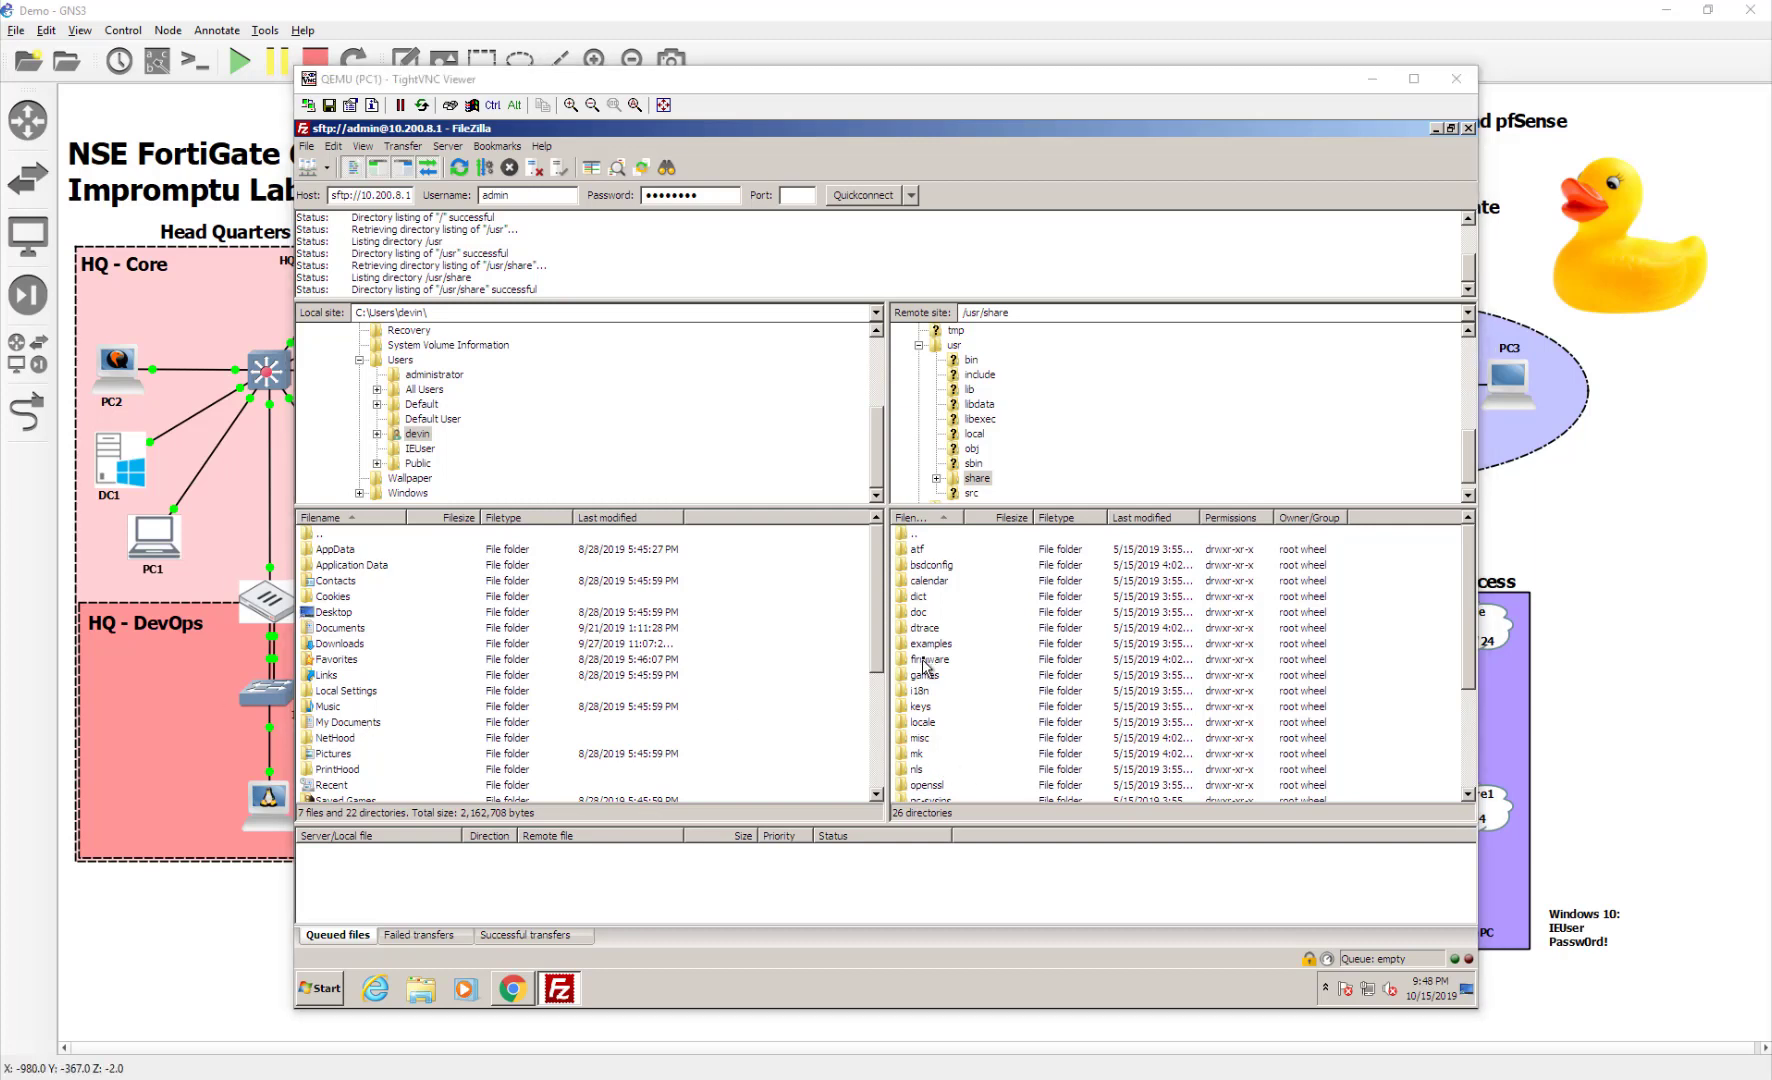
# Open remote /usr/local/share/freeradius, widen the Filename column and scroll the dictionary files
pyautogui.doubleClick(950, 537)
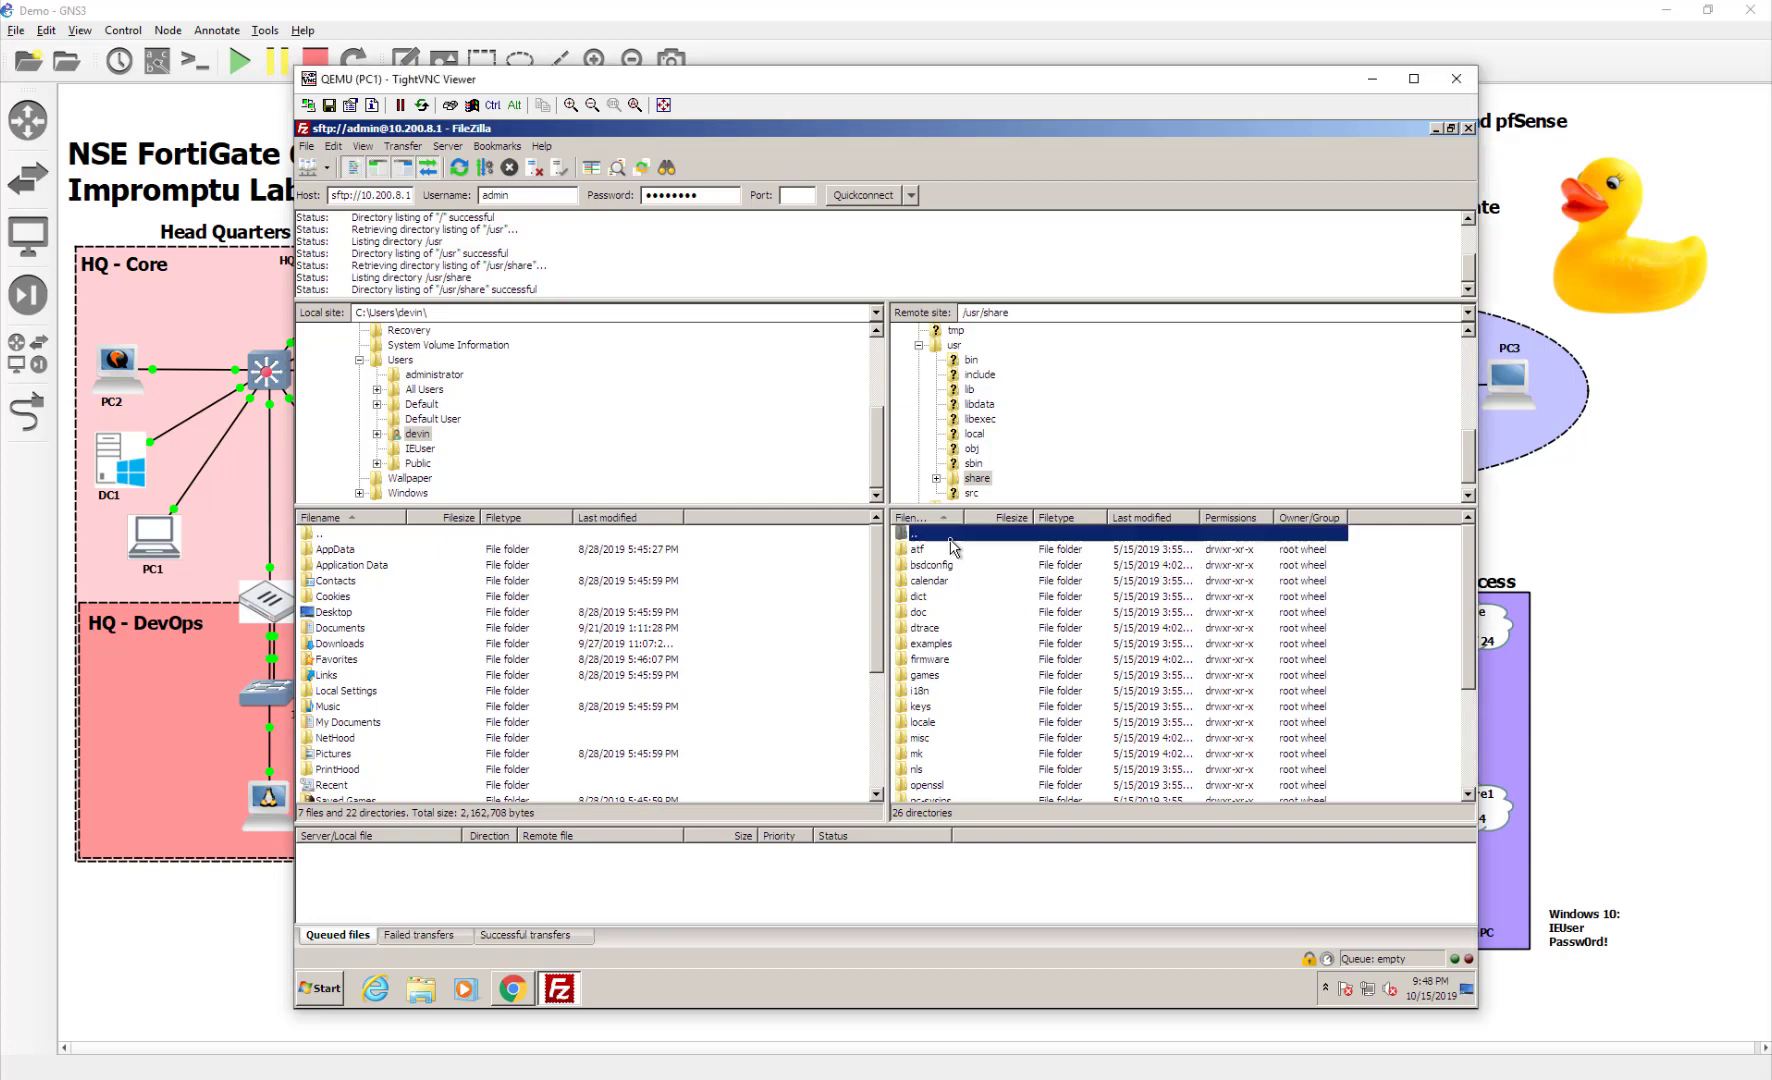
pyautogui.doubleClick(950, 628)
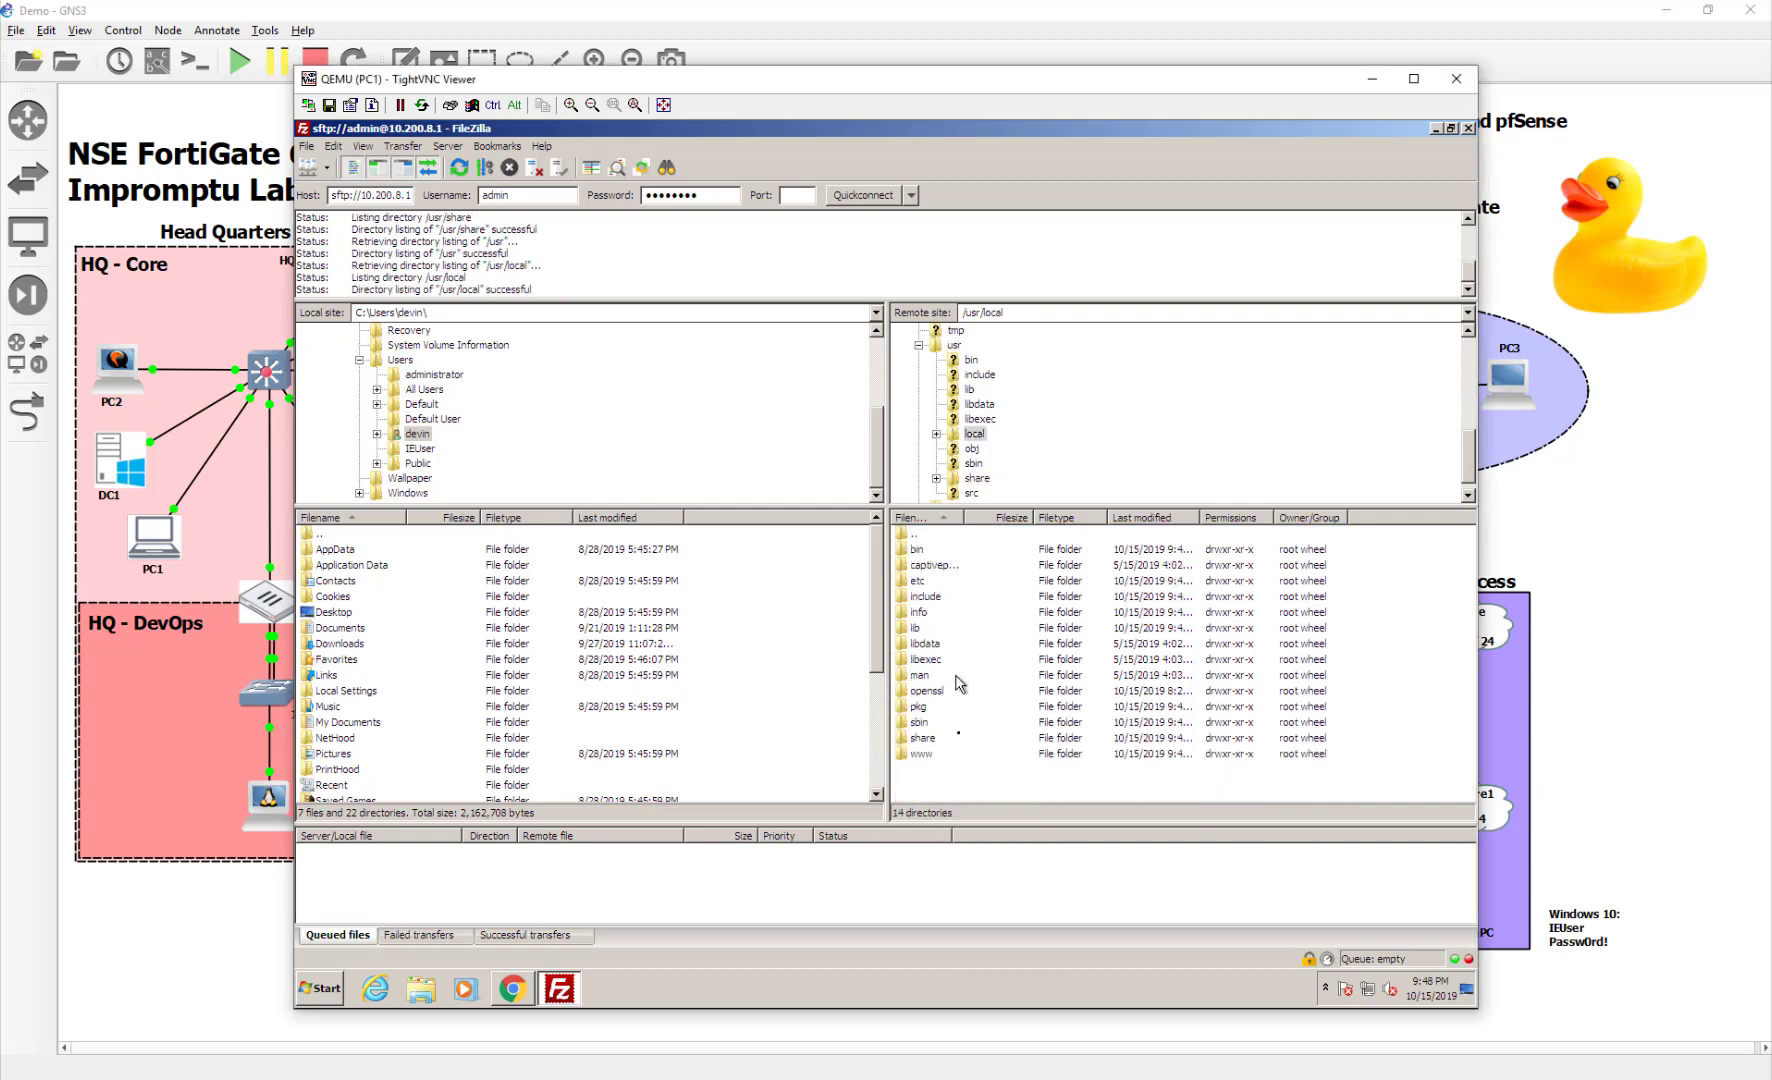
pyautogui.doubleClick(938, 737)
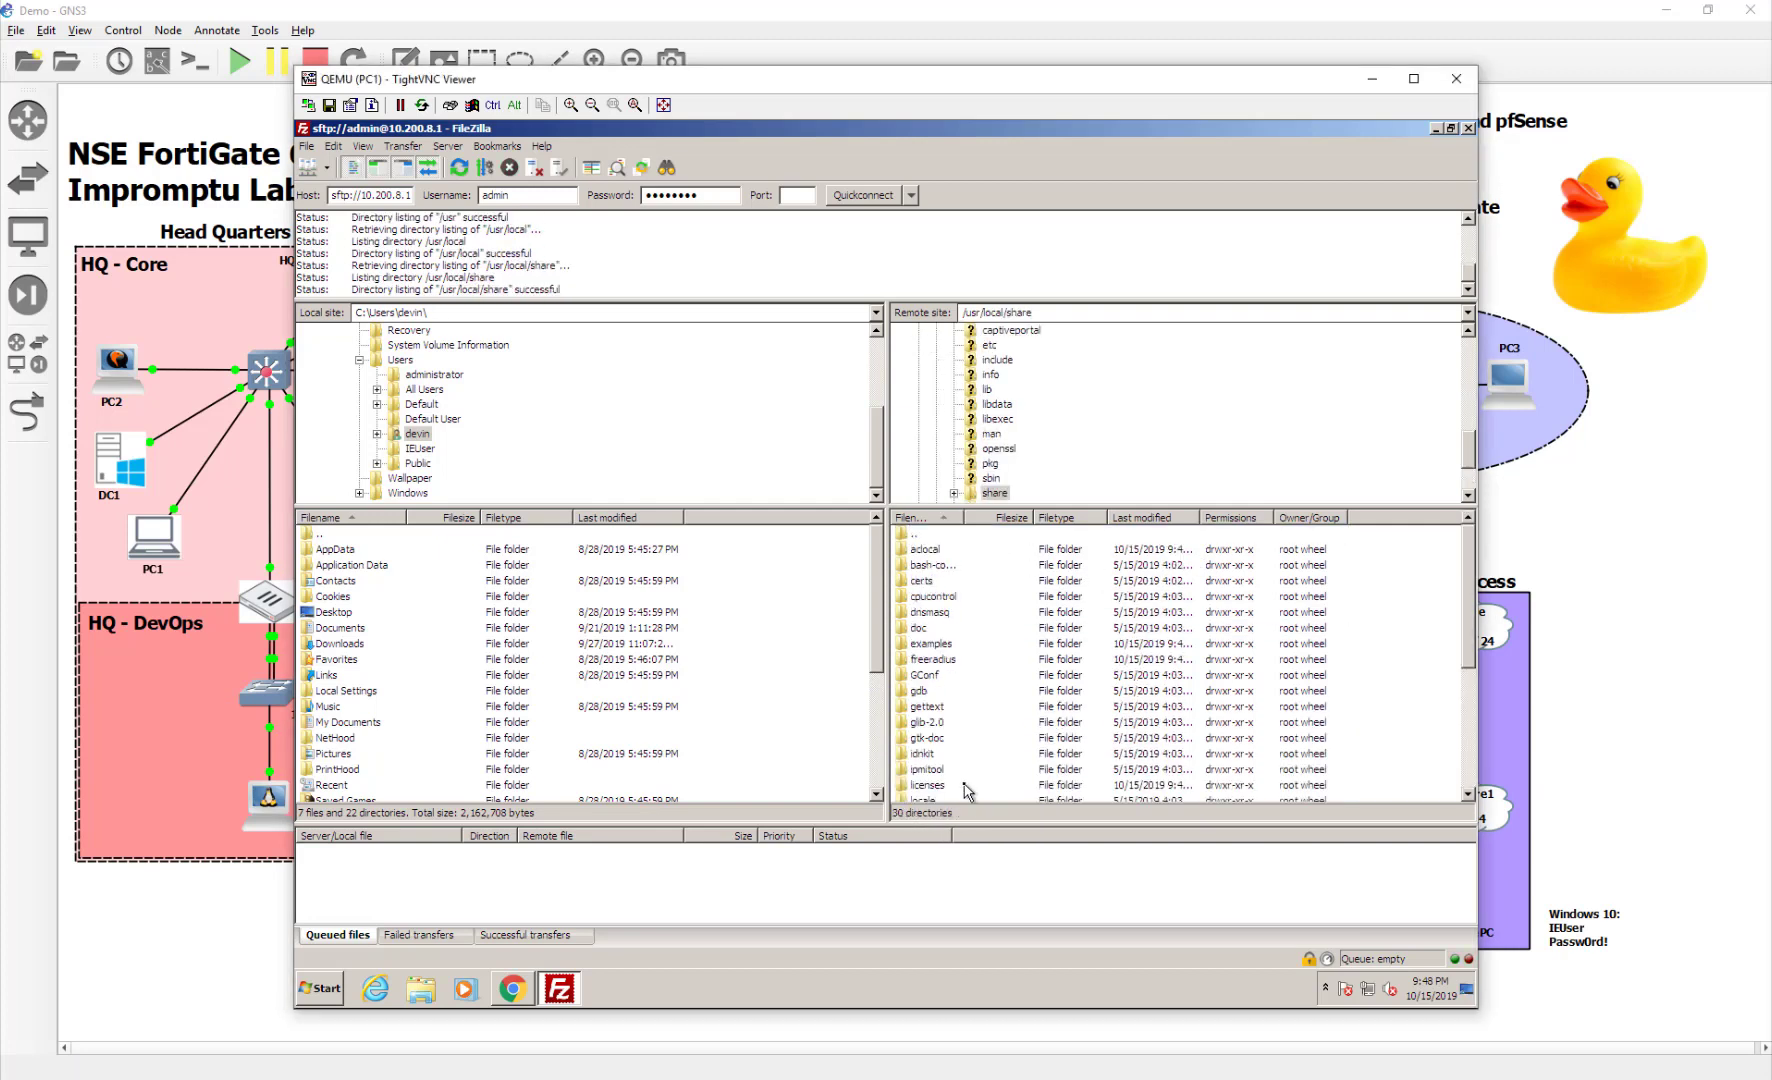
pyautogui.doubleClick(953, 659)
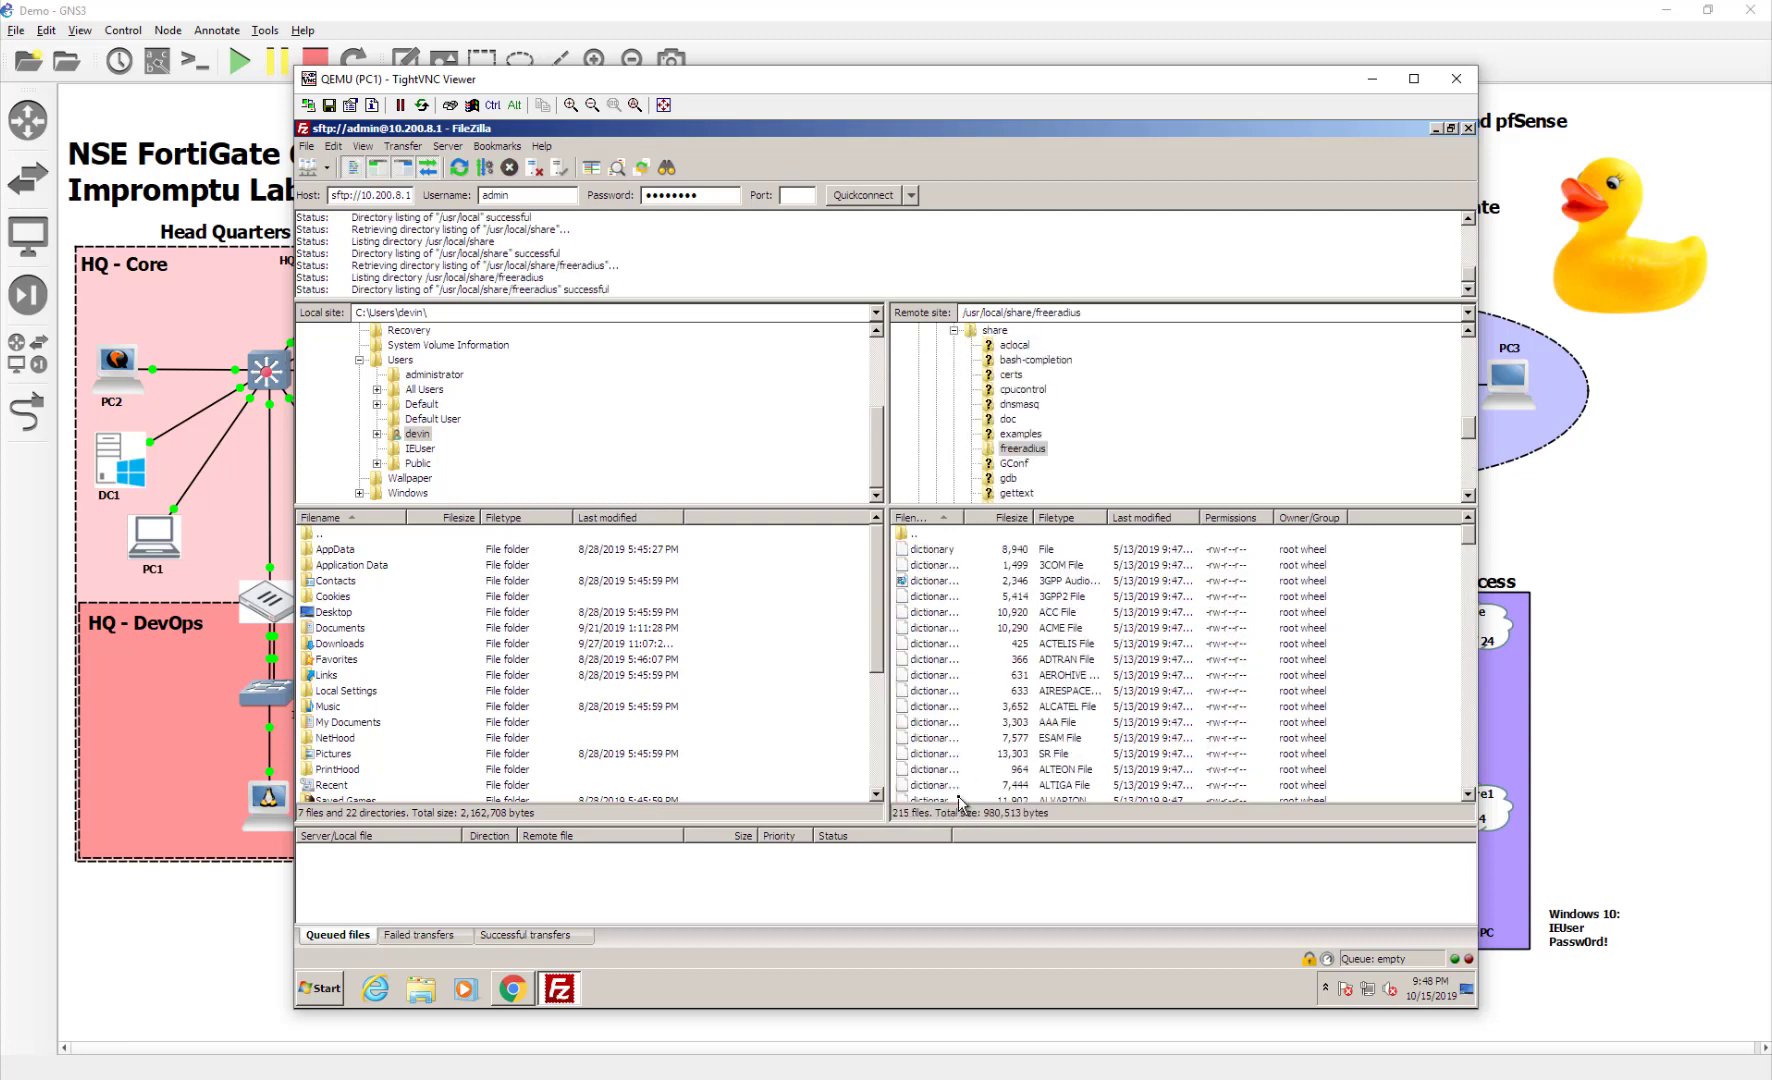
pyautogui.moveTo(962, 517); pyautogui.dragTo(1112, 530)
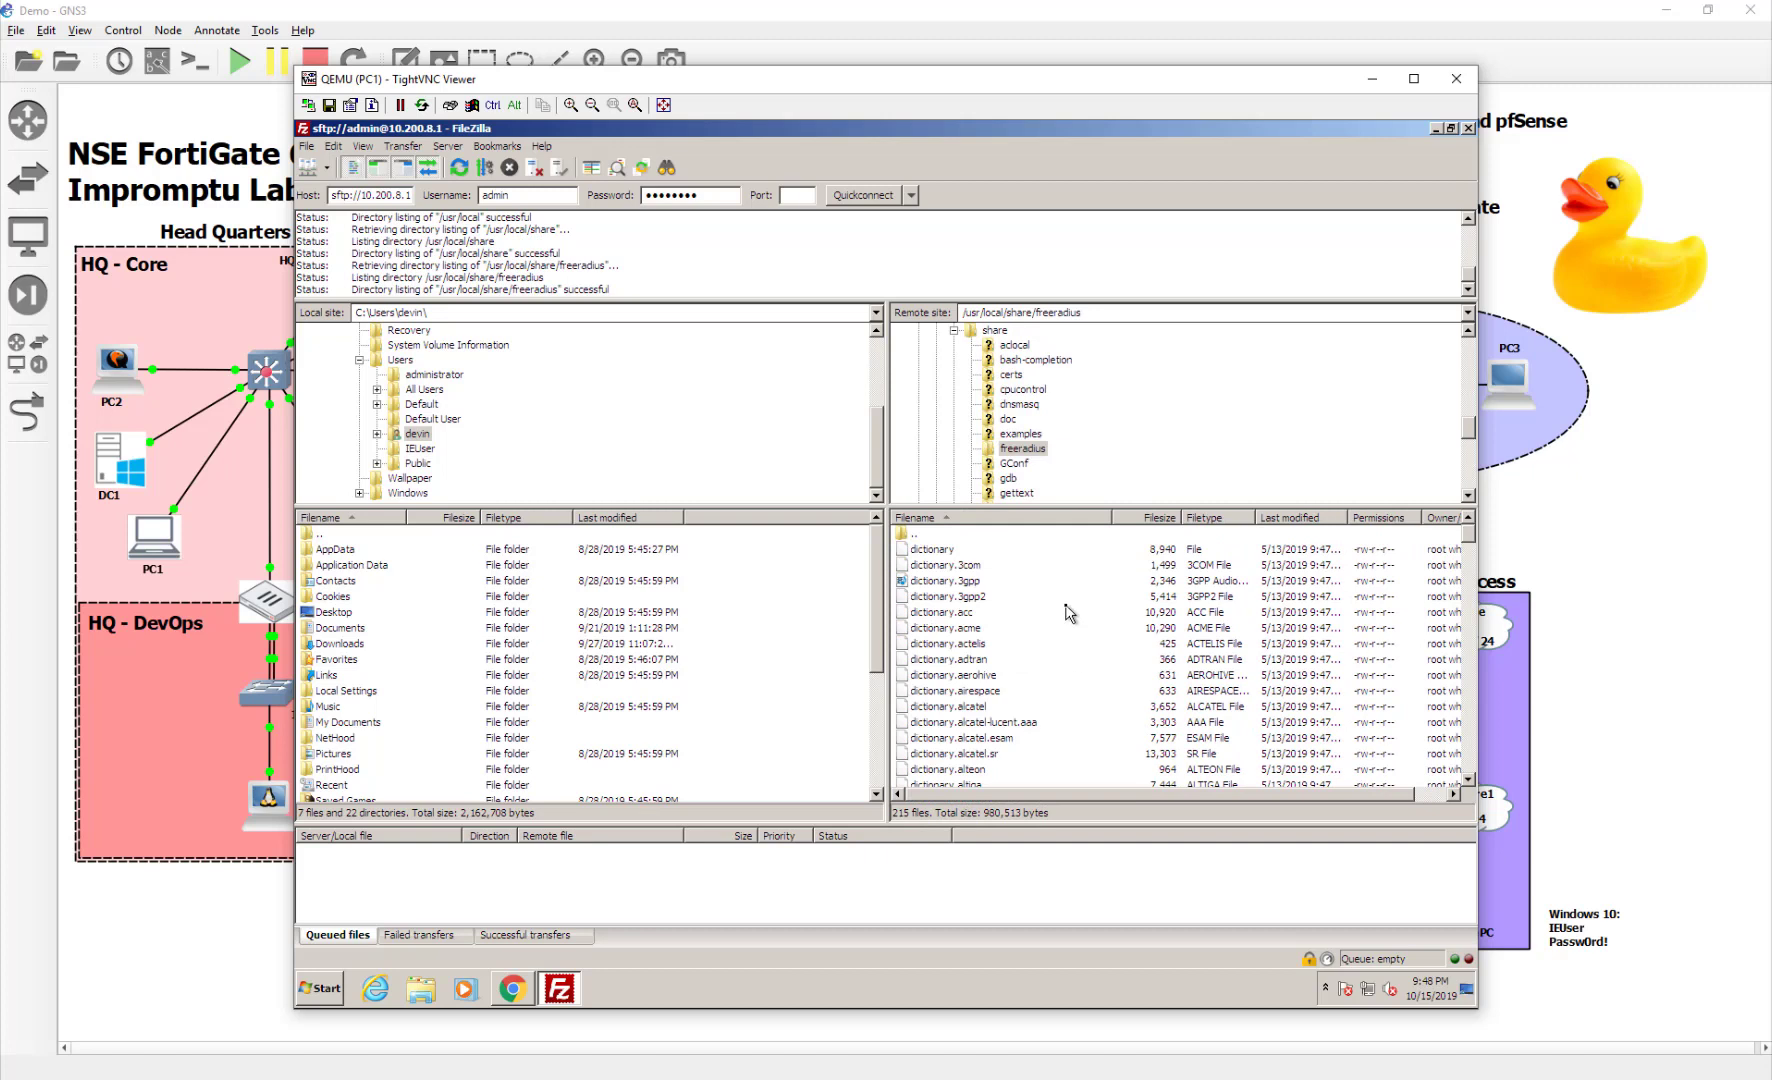
pyautogui.scroll(-5, 1068, 614)
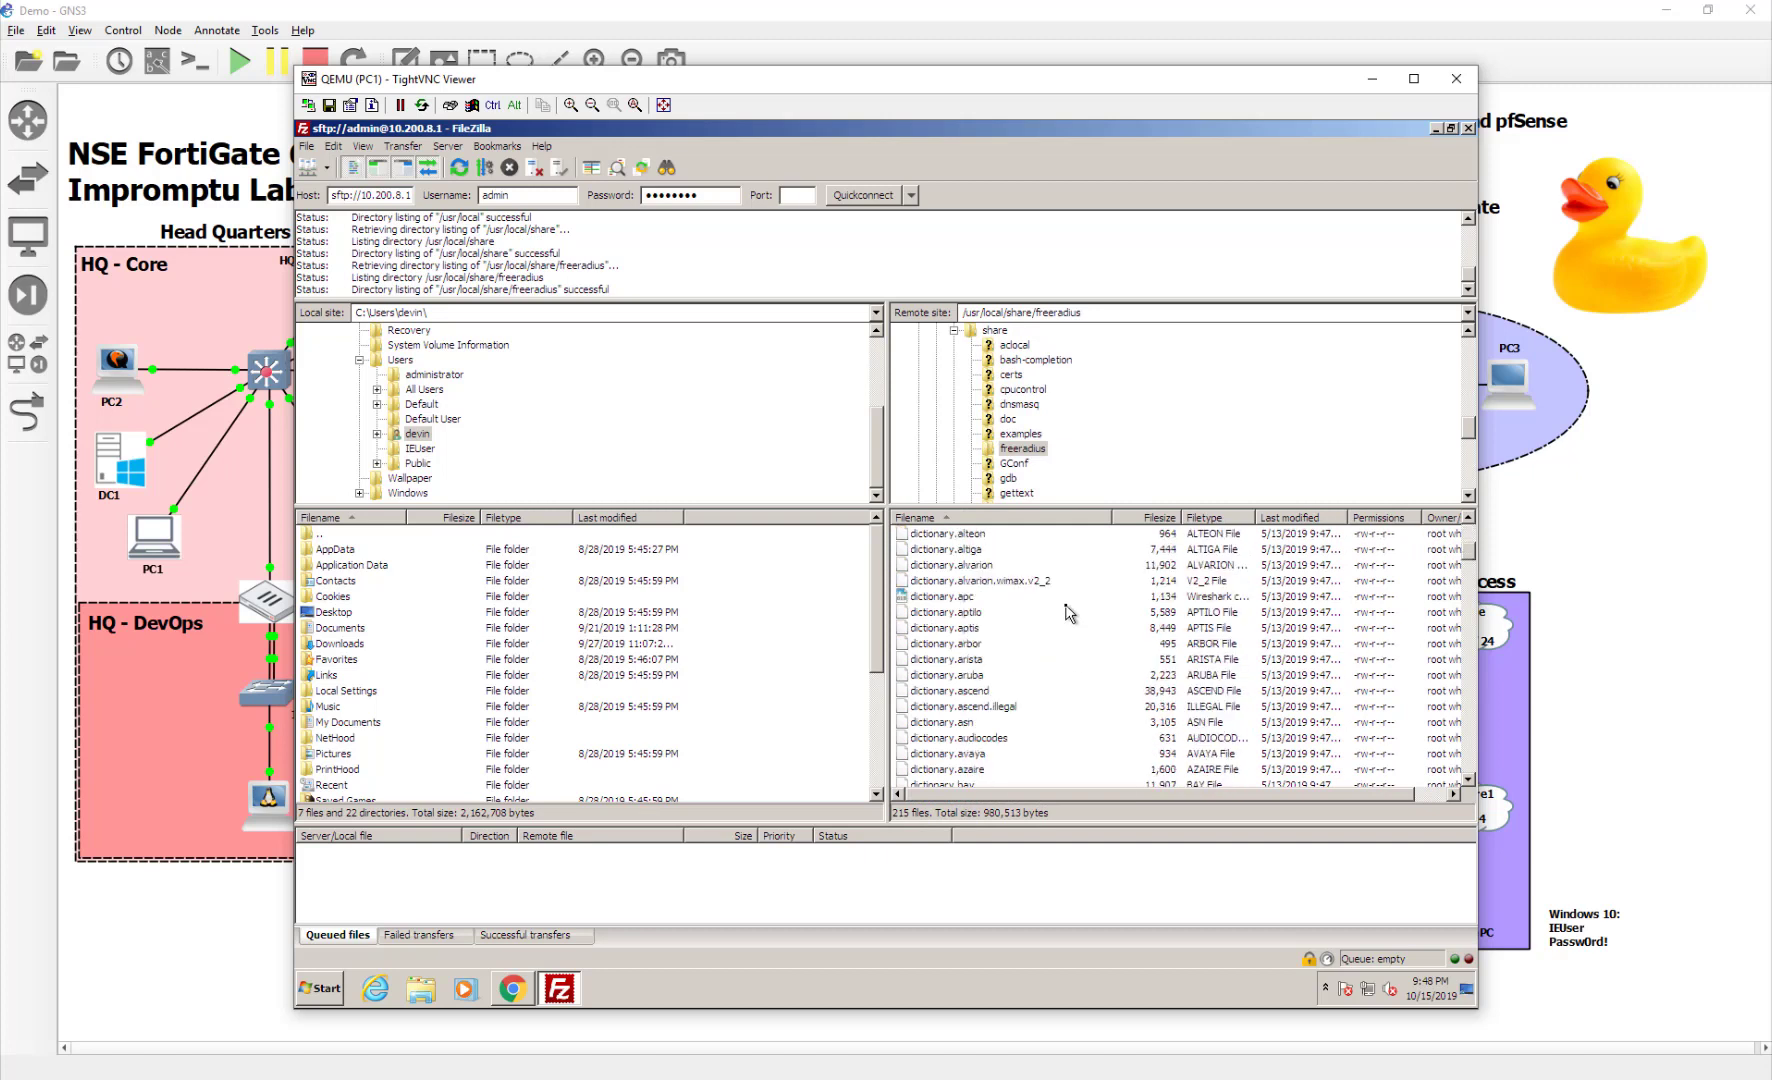
pyautogui.scroll(-5, 1068, 614)
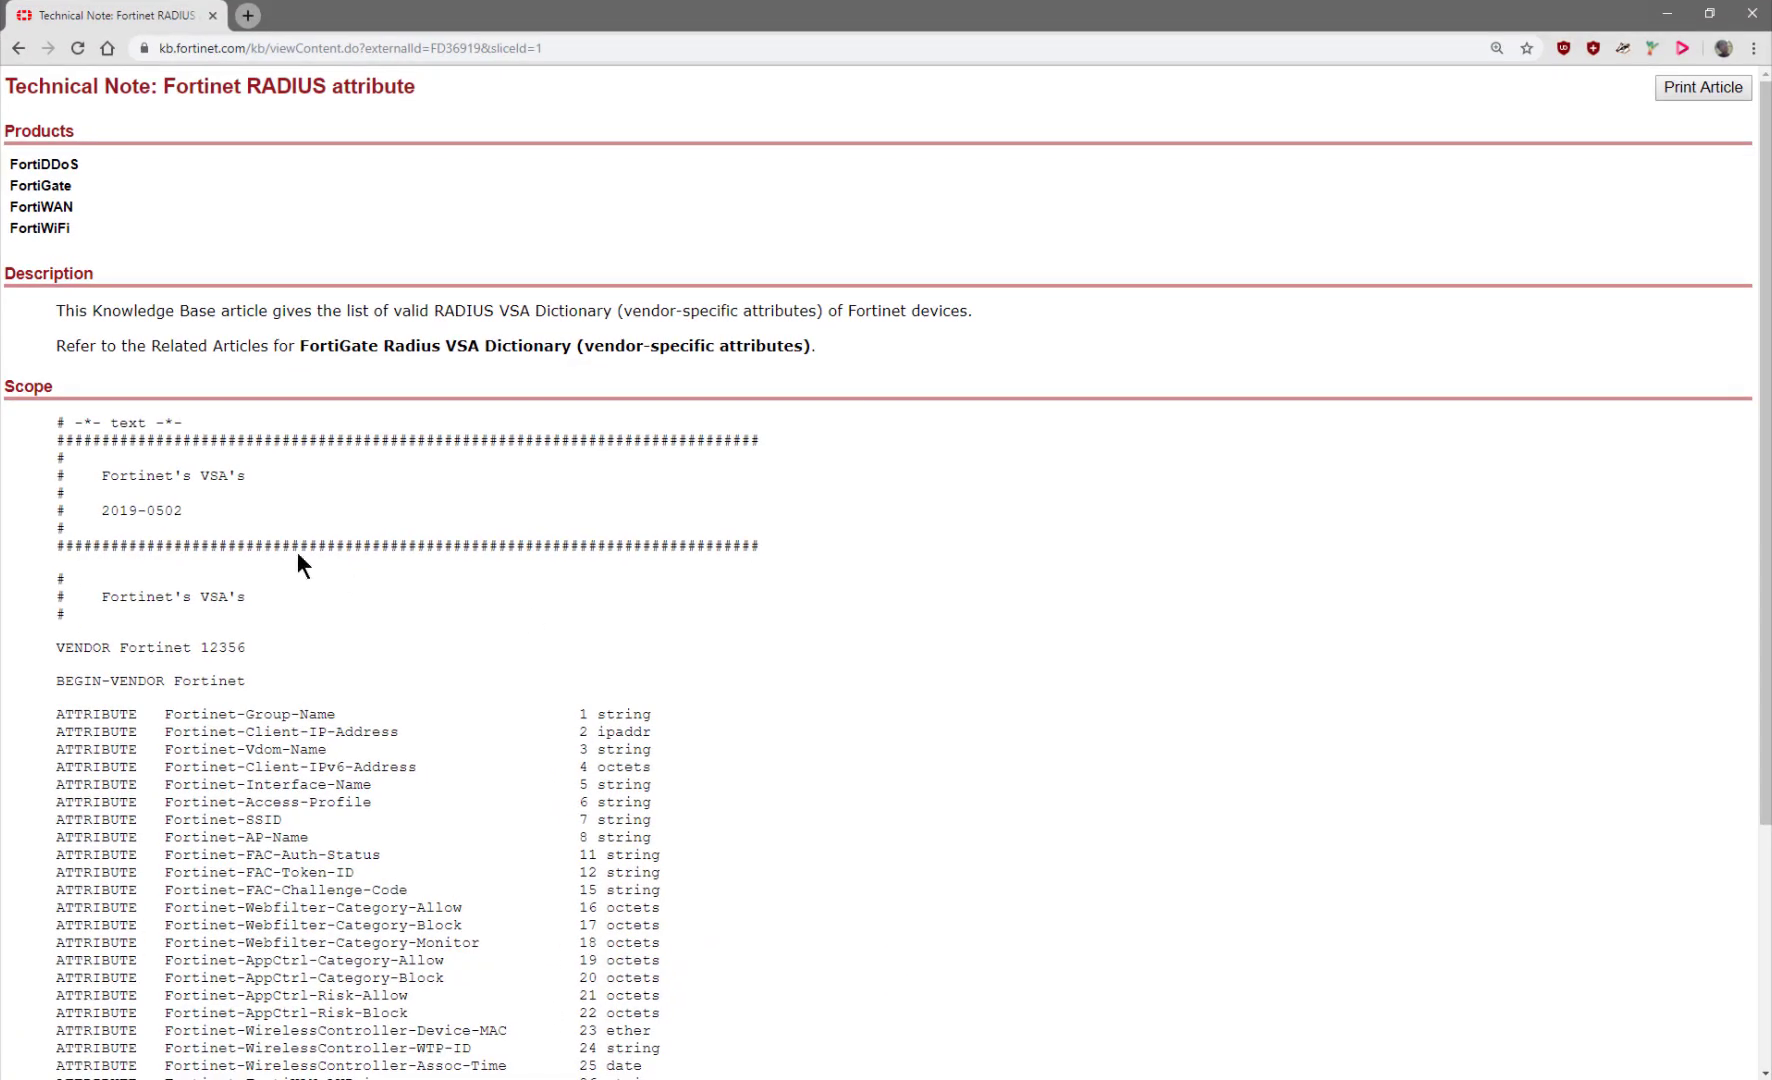
# Select the Fortinet VSA dictionary block down to END-VENDOR Fortinet, then return to FileZilla
pyautogui.moveTo(59, 425); pyautogui.dragTo(374, 942)
pyautogui.scroll(-3, 384, 976)
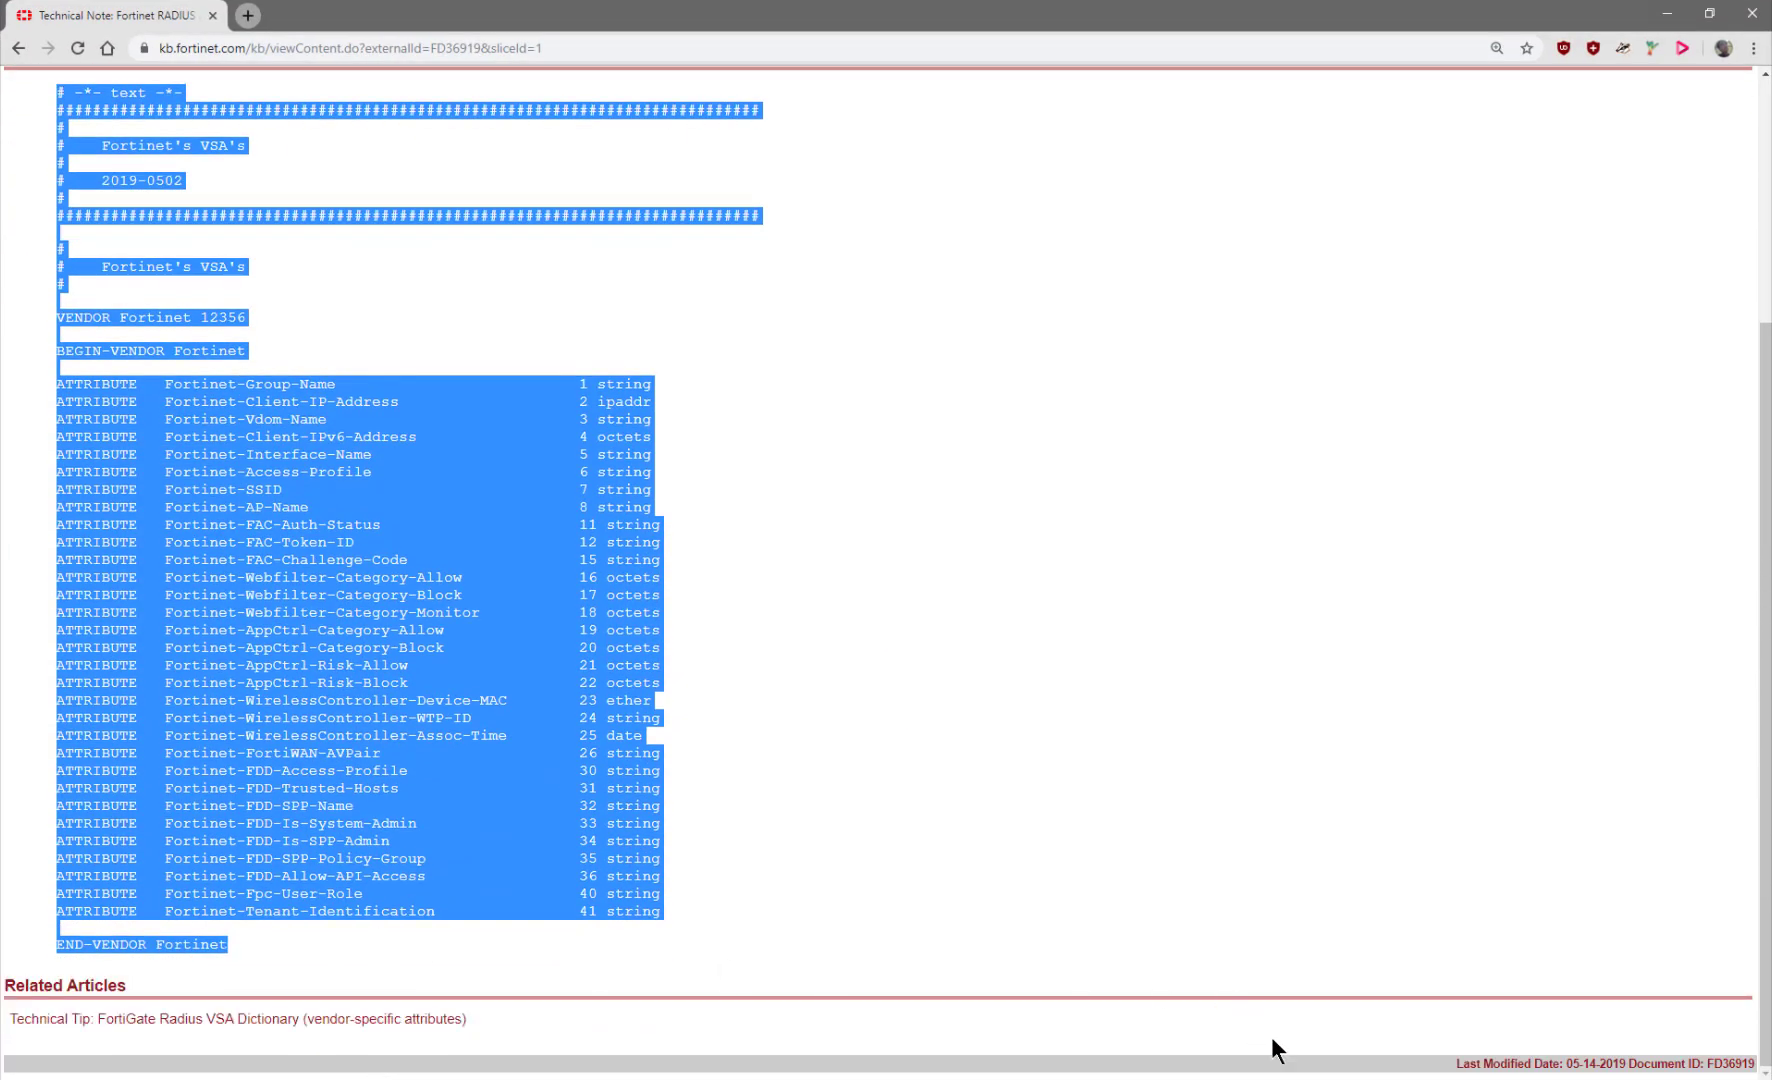
pyautogui.click(1340, 1079)
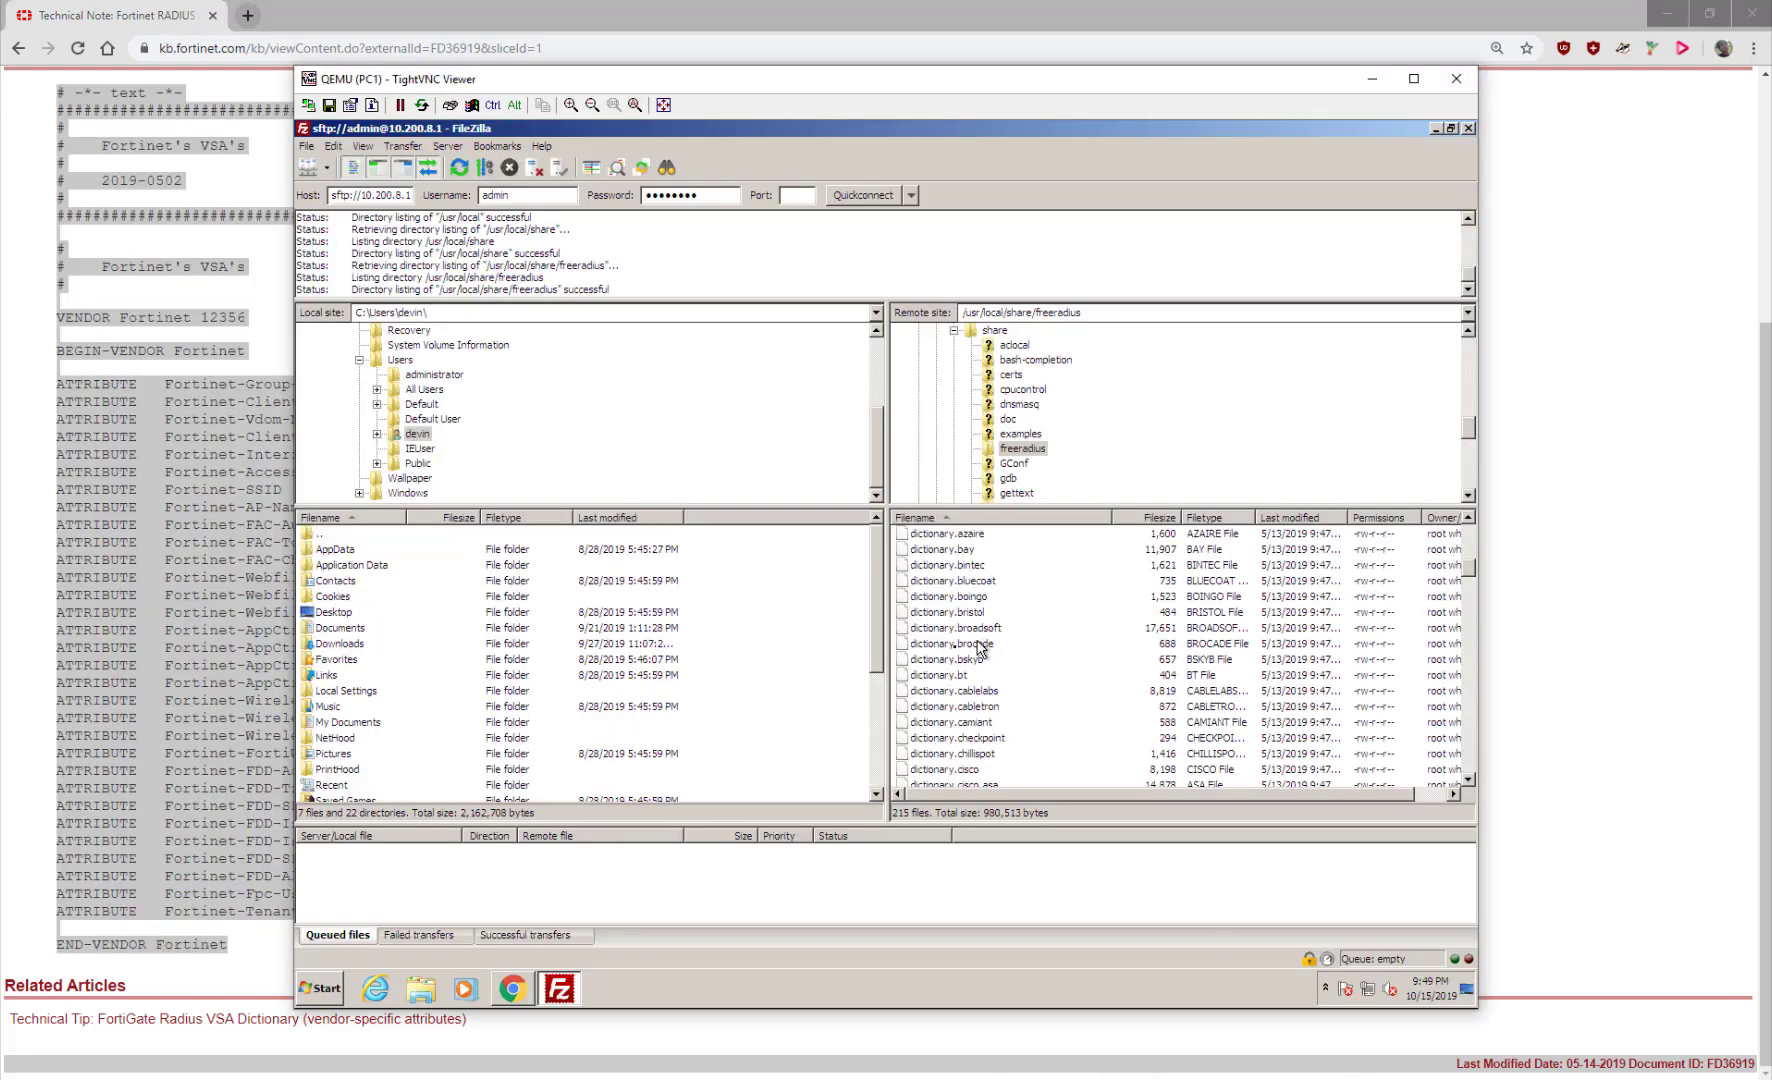
pyautogui.scroll(-2, 1127, 658)
# Download dictionary.fortinet (744 bytes) into the local Documents folder, choosing Skip on the file-exists prompt
pyautogui.scroll(-7, 1127, 658)
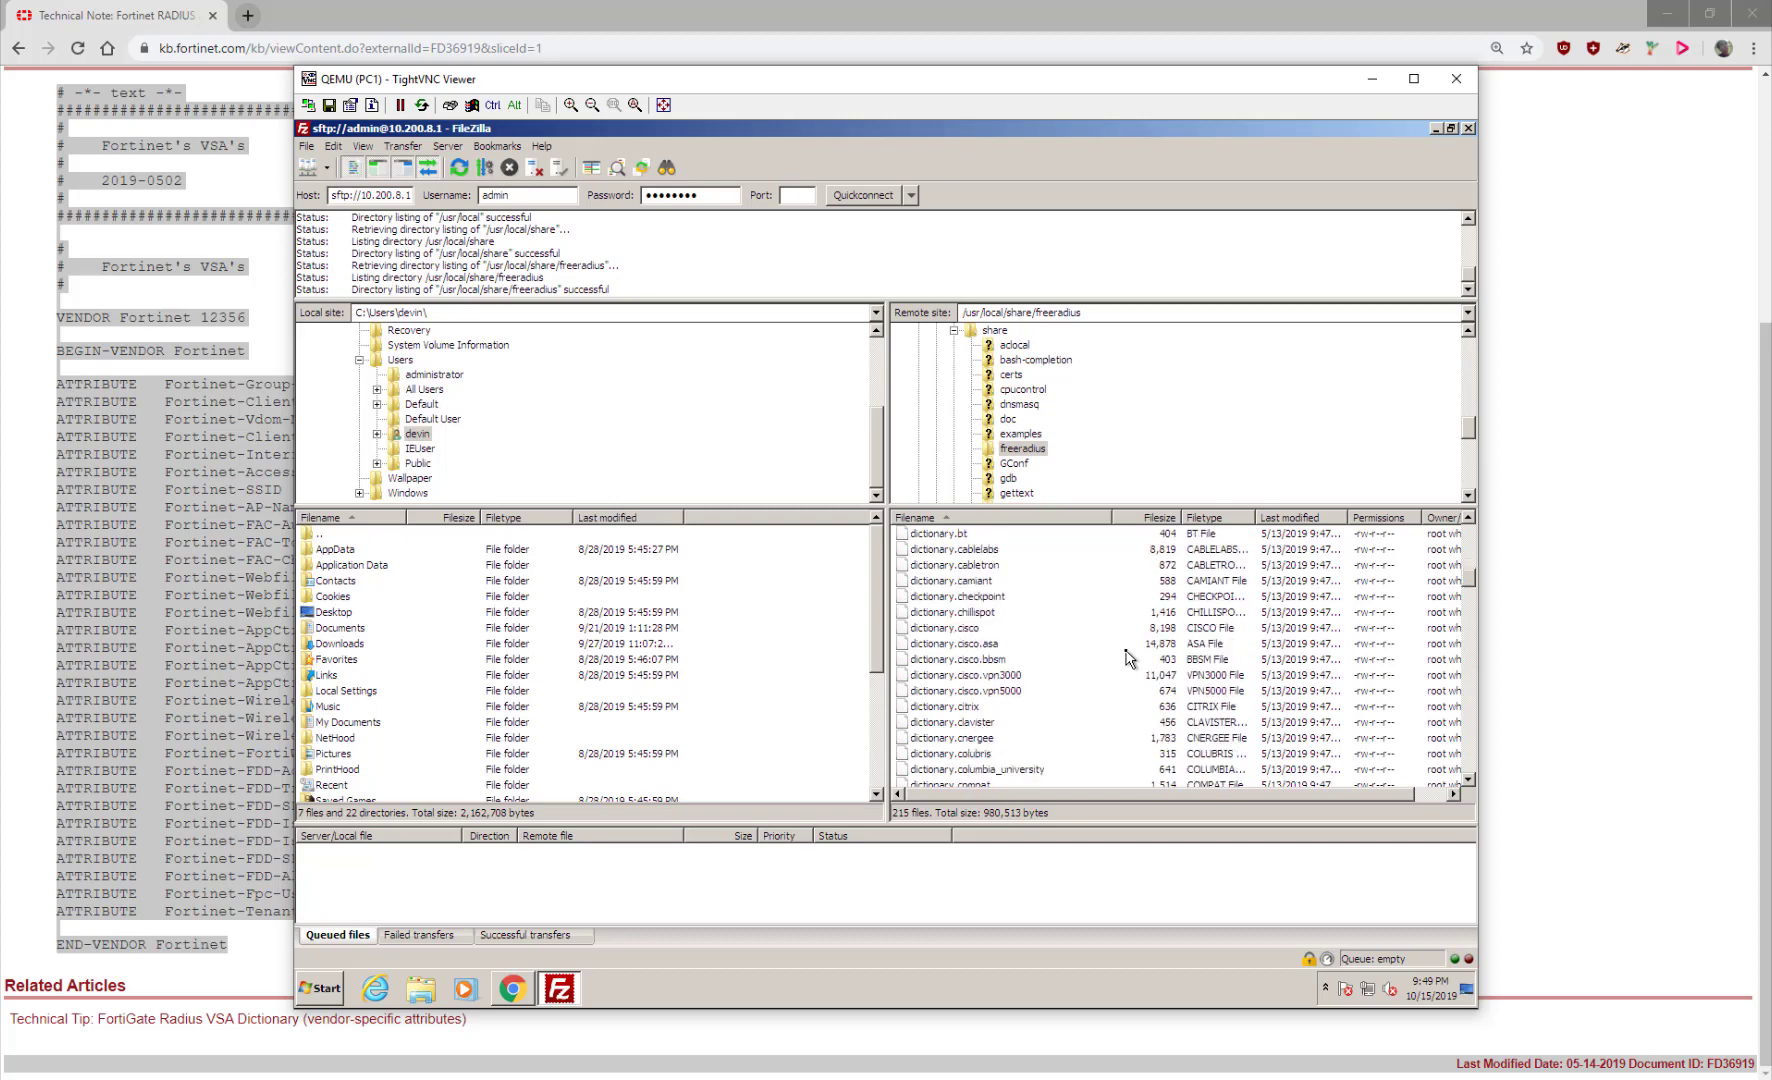
pyautogui.scroll(-2, 1127, 658)
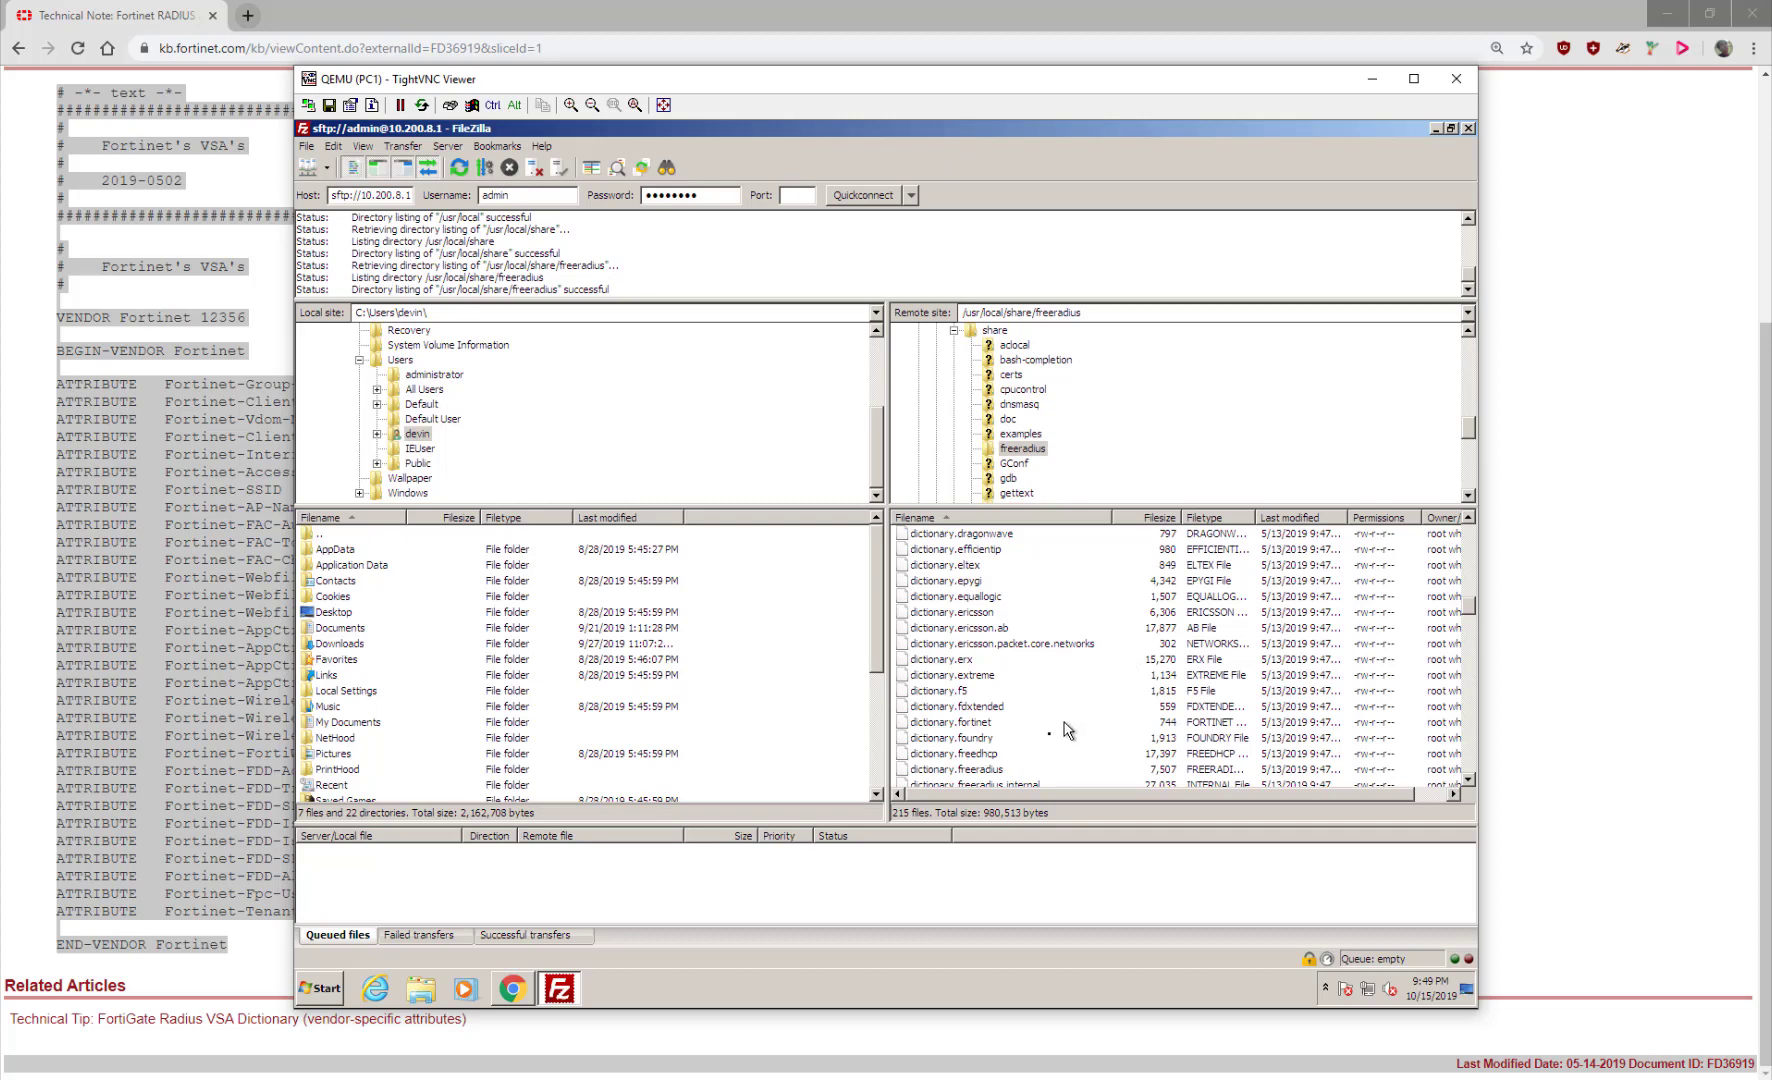
pyautogui.click(1040, 722)
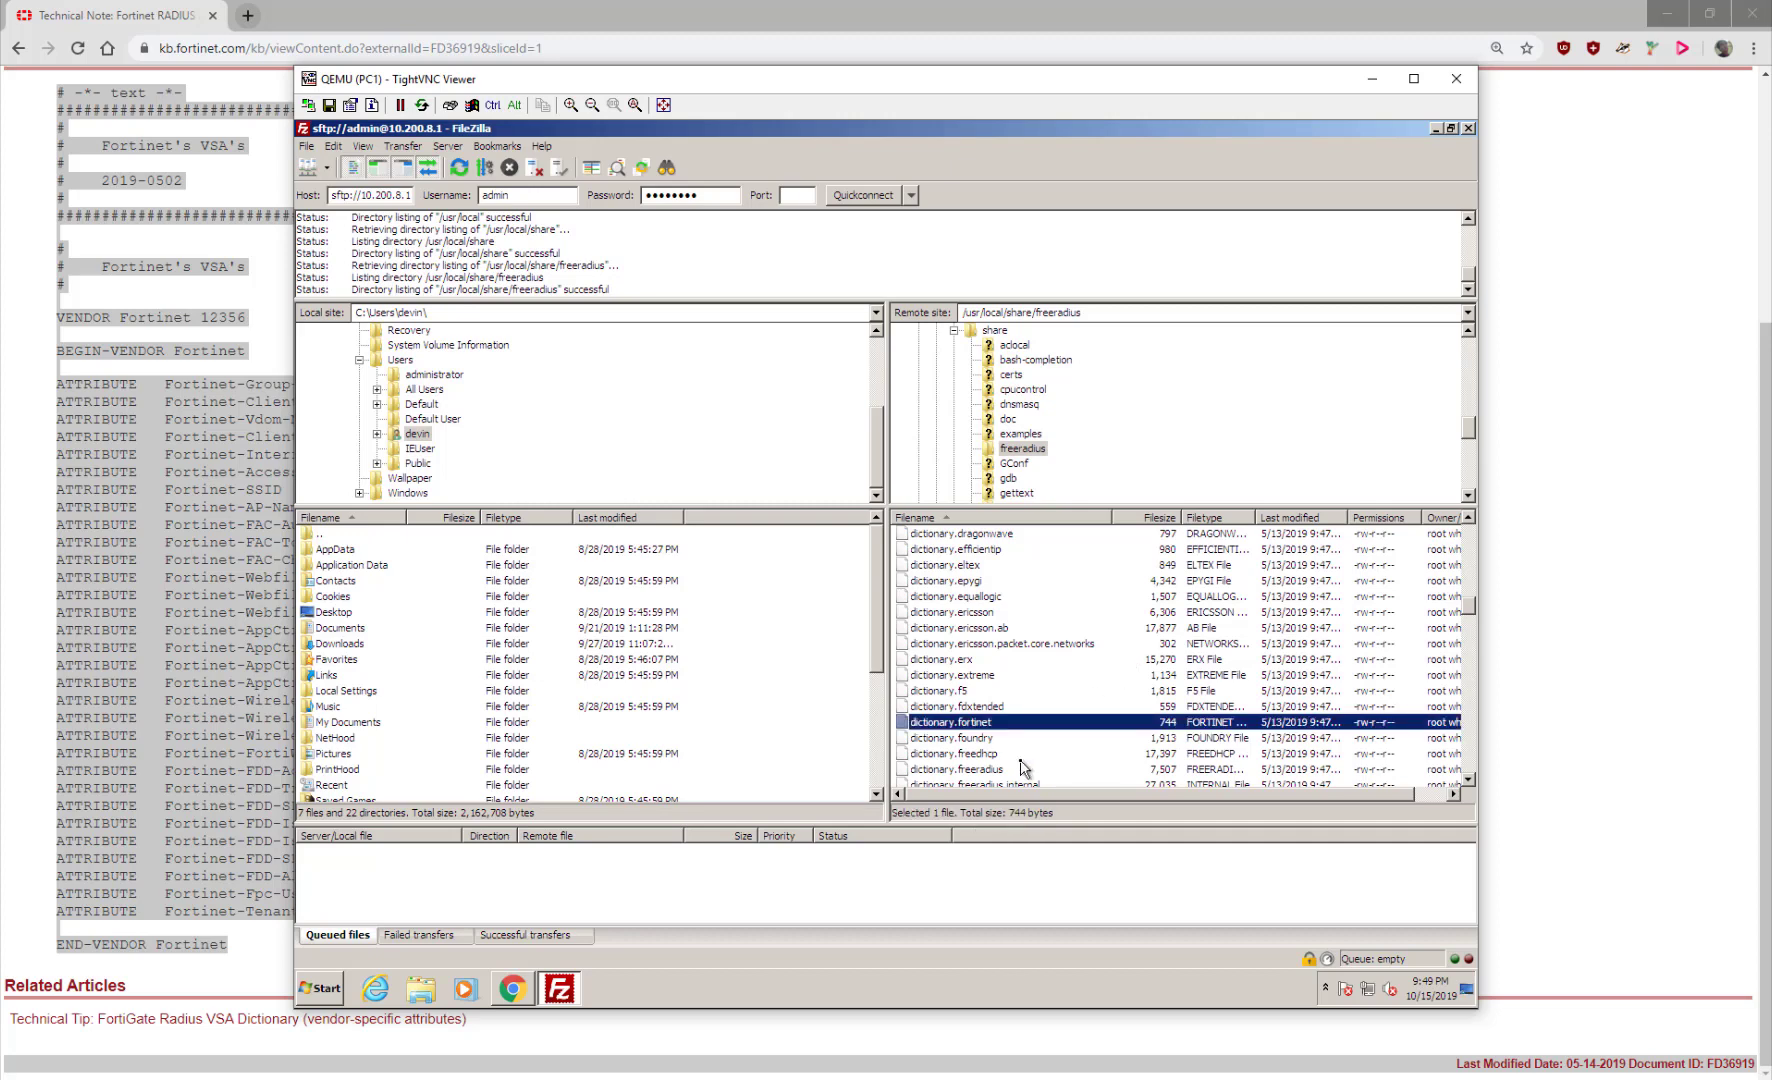
pyautogui.scroll(5, 457, 402)
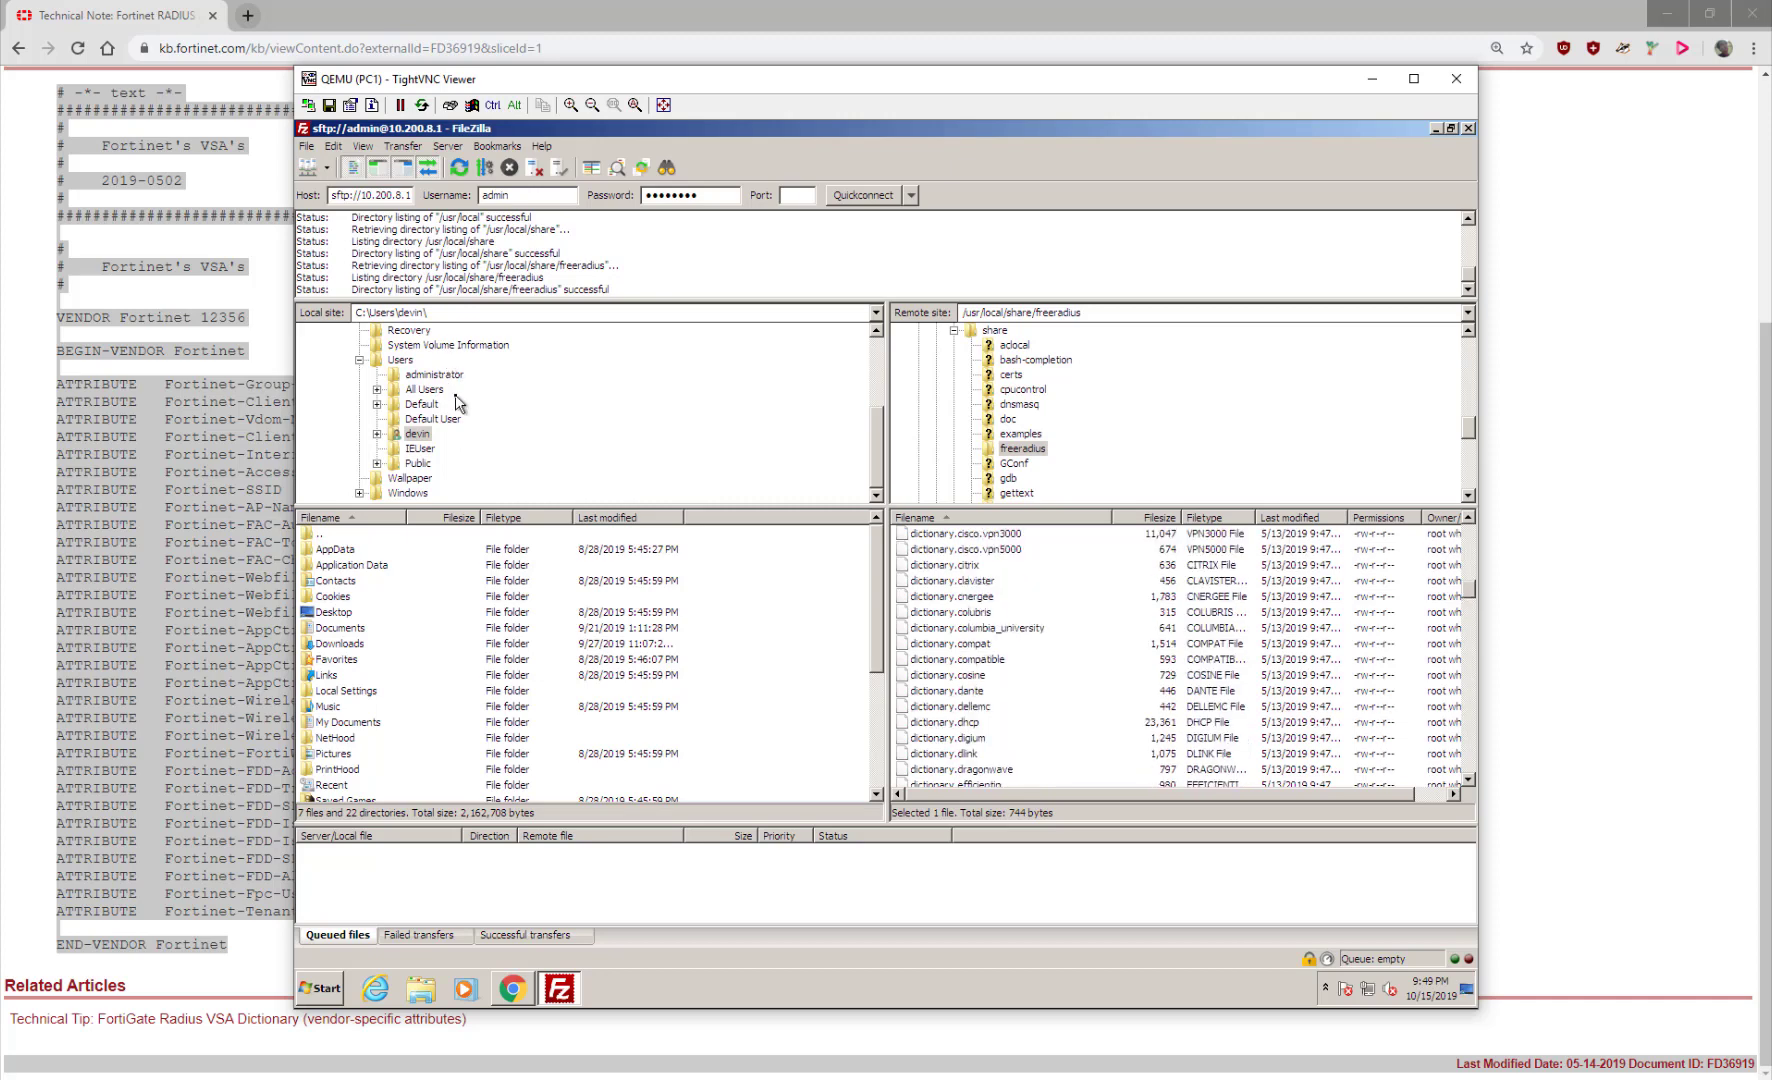
pyautogui.click(346, 630)
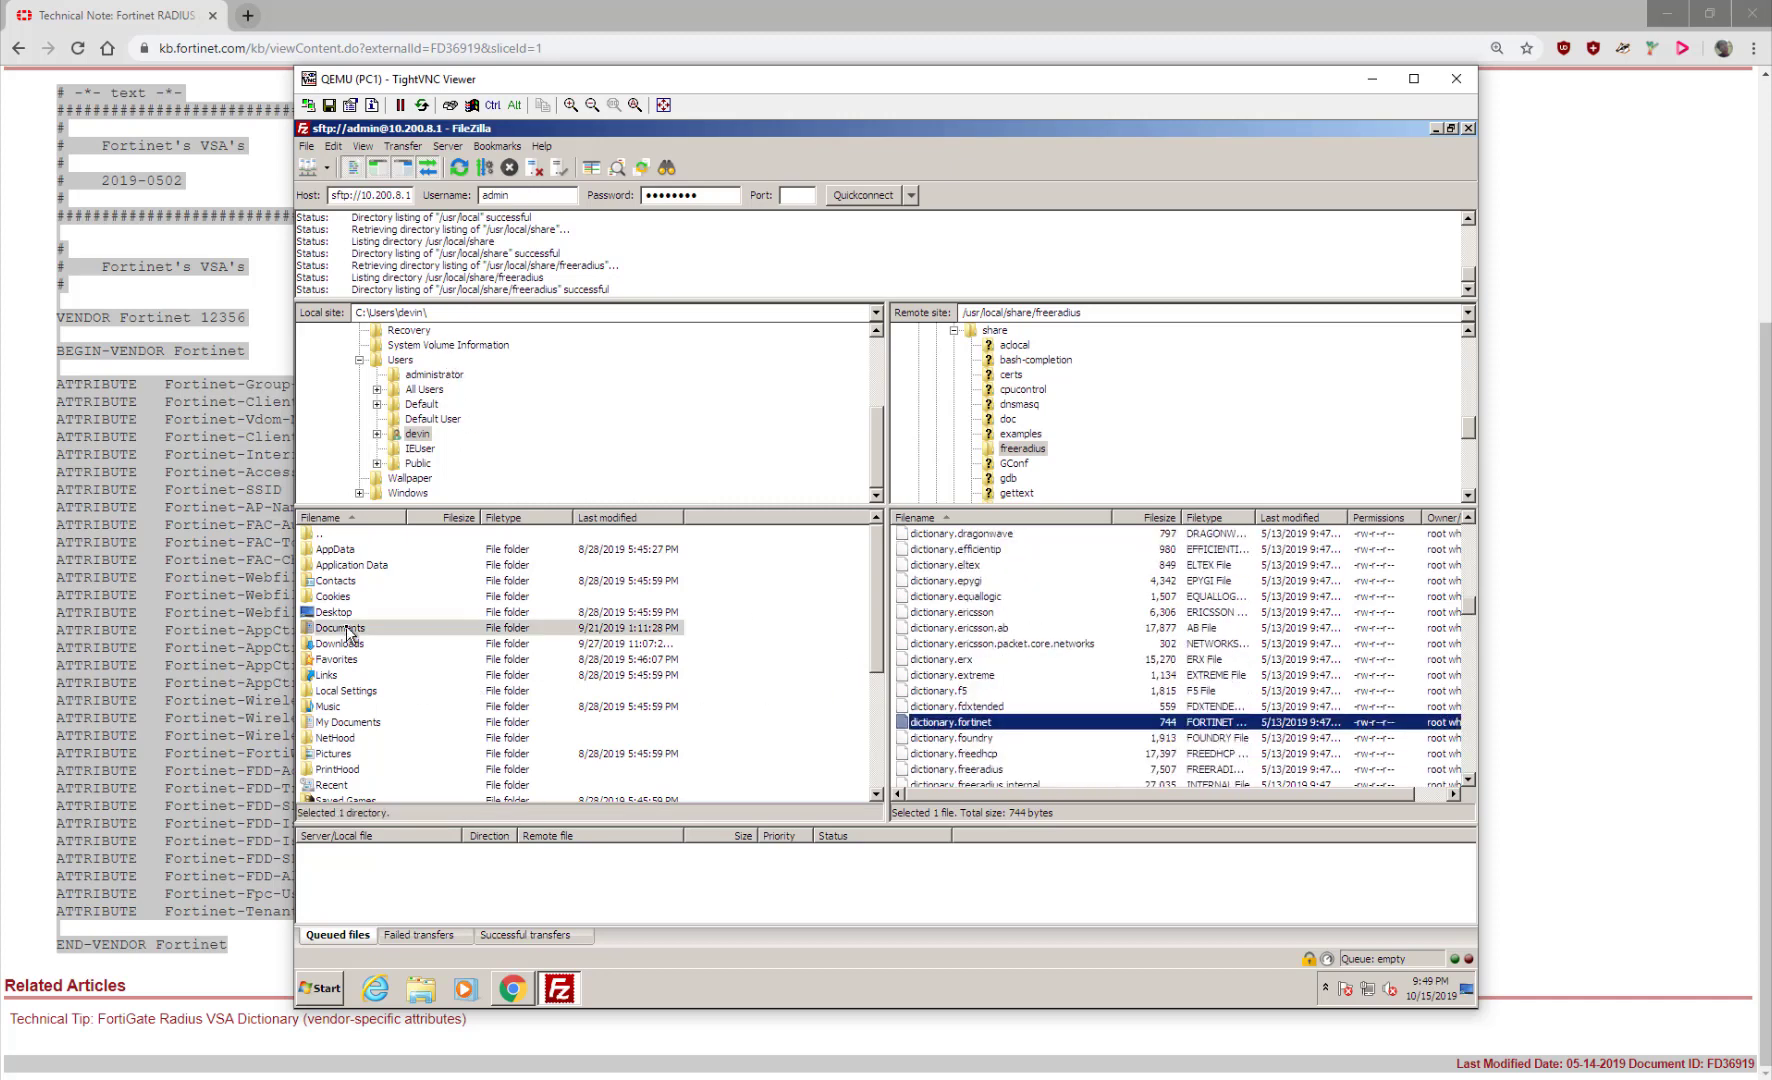
pyautogui.doubleClick(346, 630)
pyautogui.moveTo(980, 720); pyautogui.dragTo(642, 748)
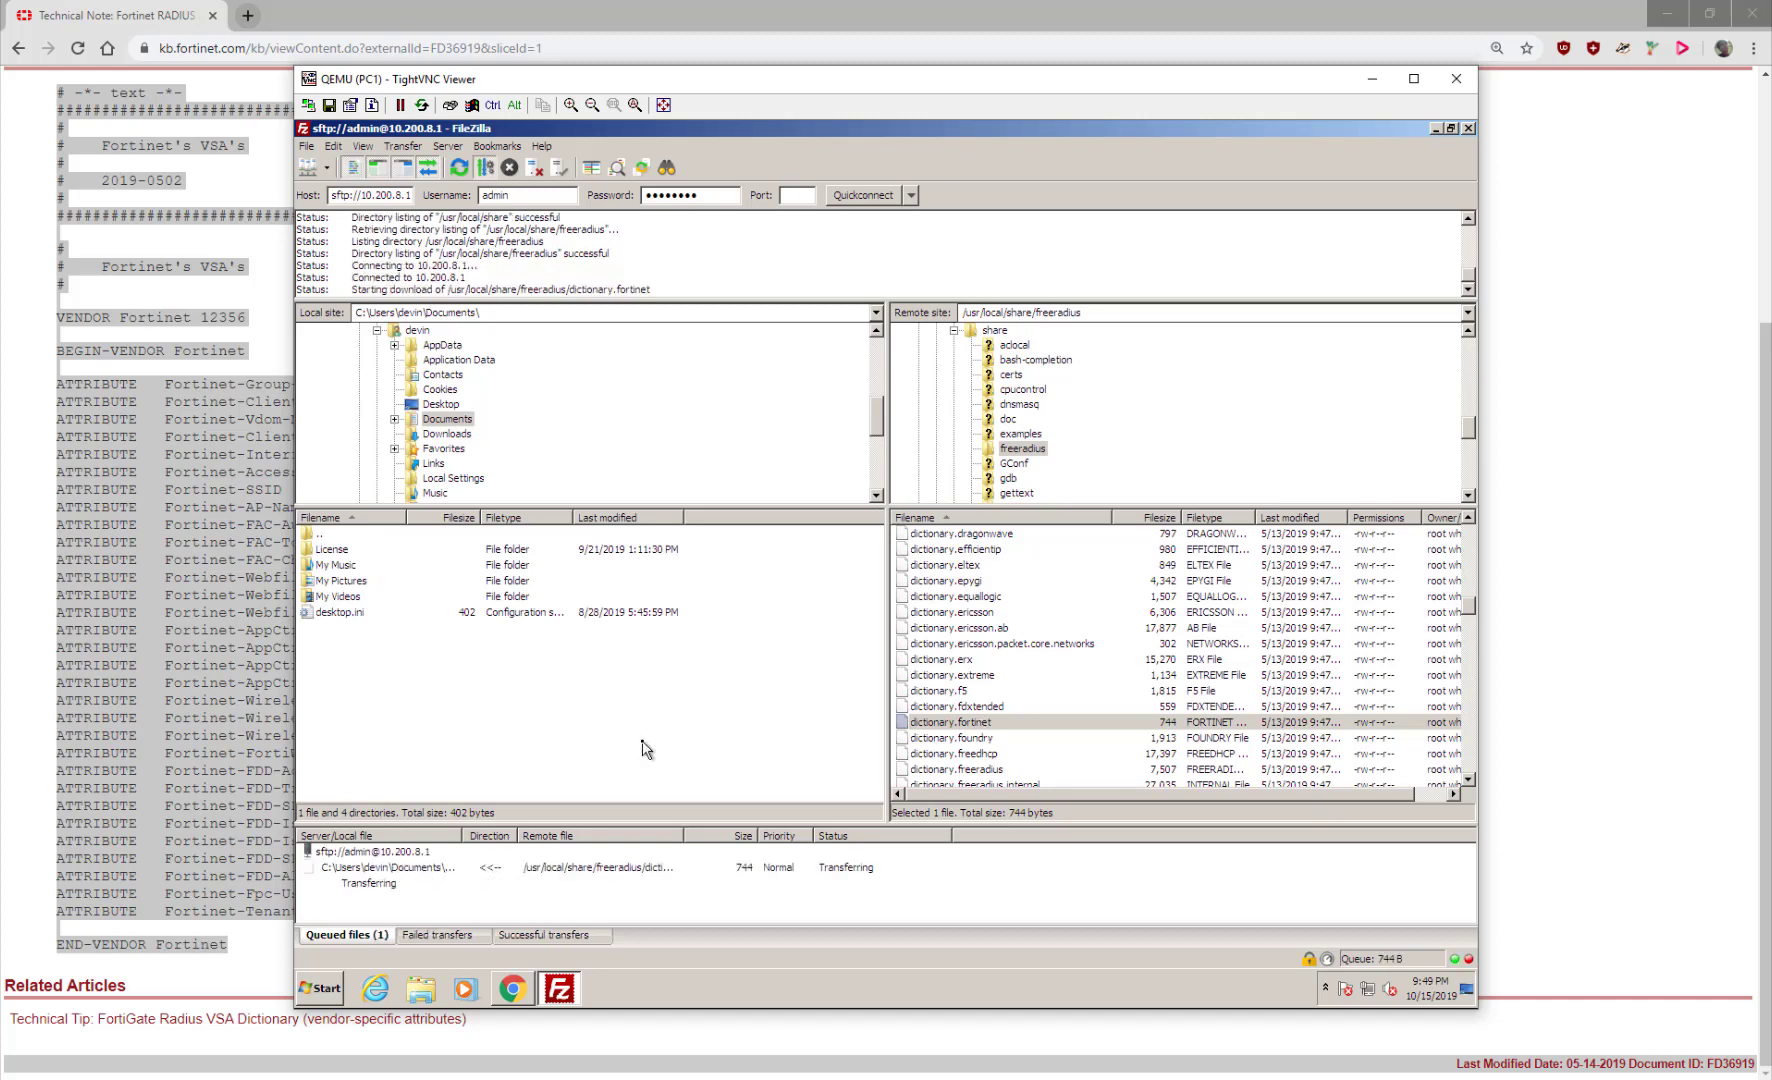
pyautogui.doubleClick(358, 628)
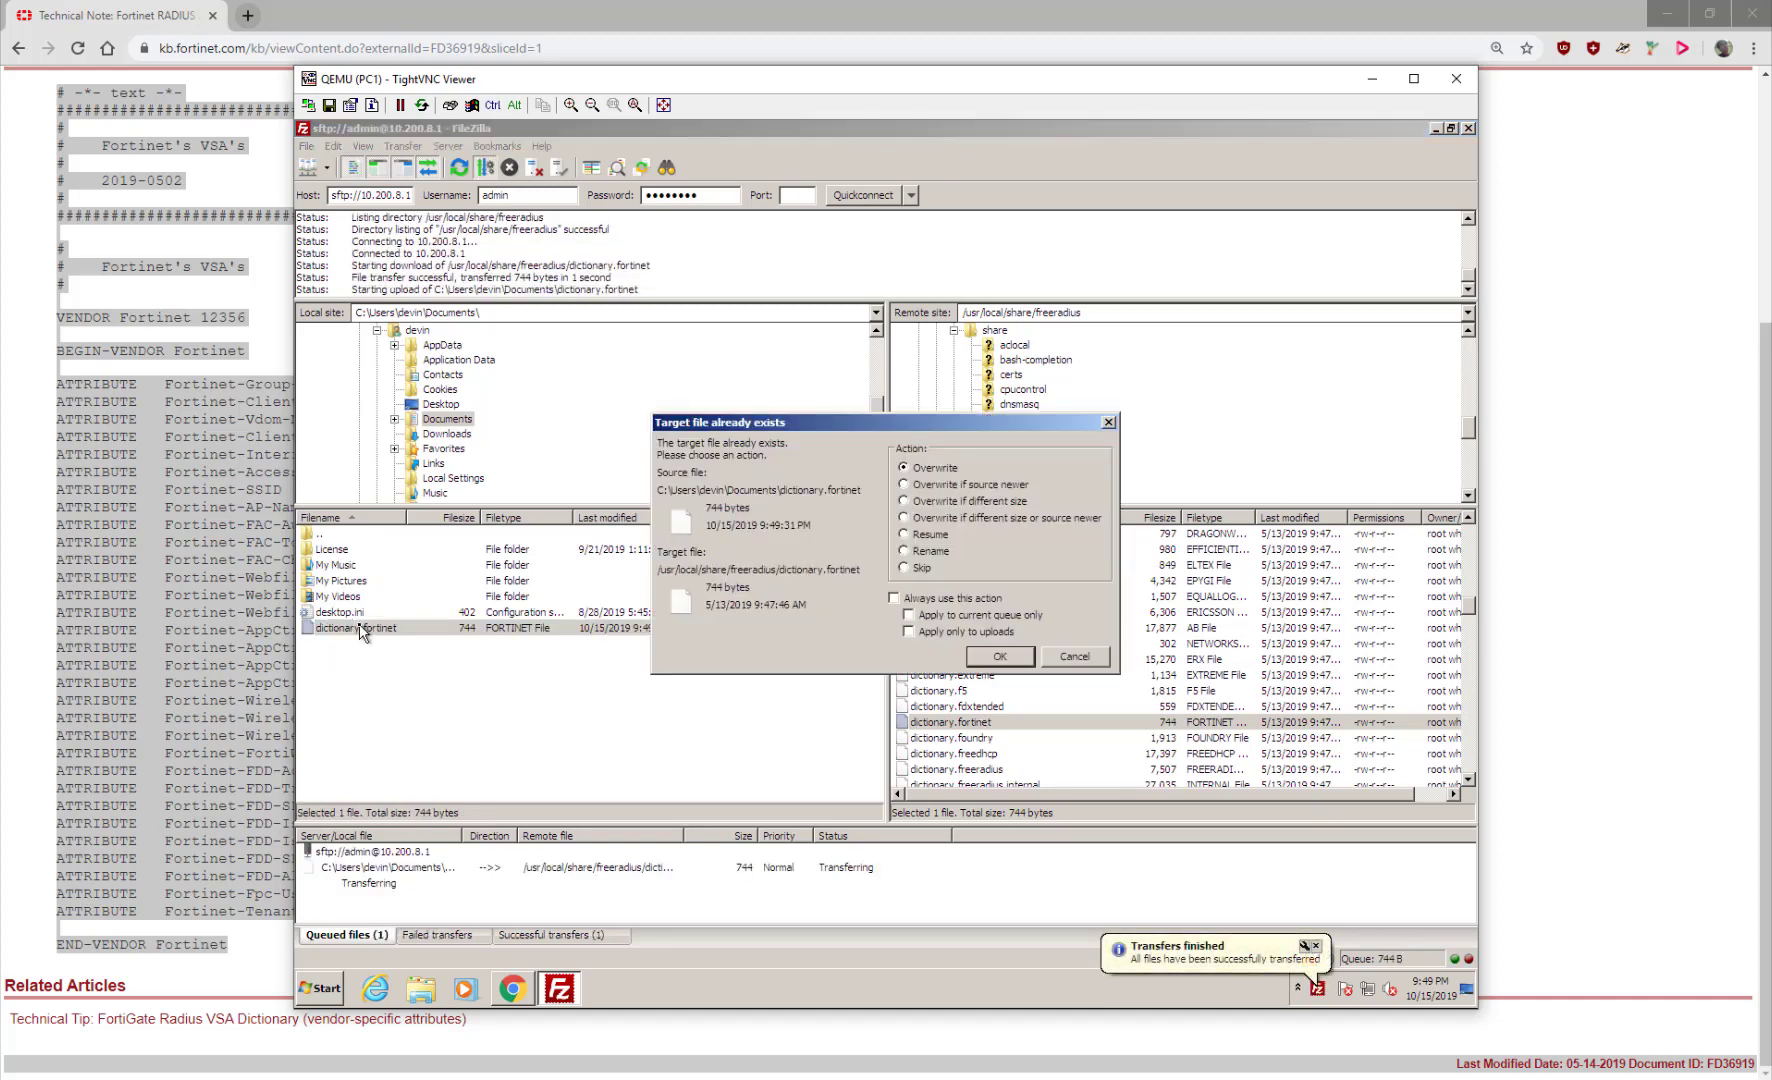
pyautogui.click(1054, 657)
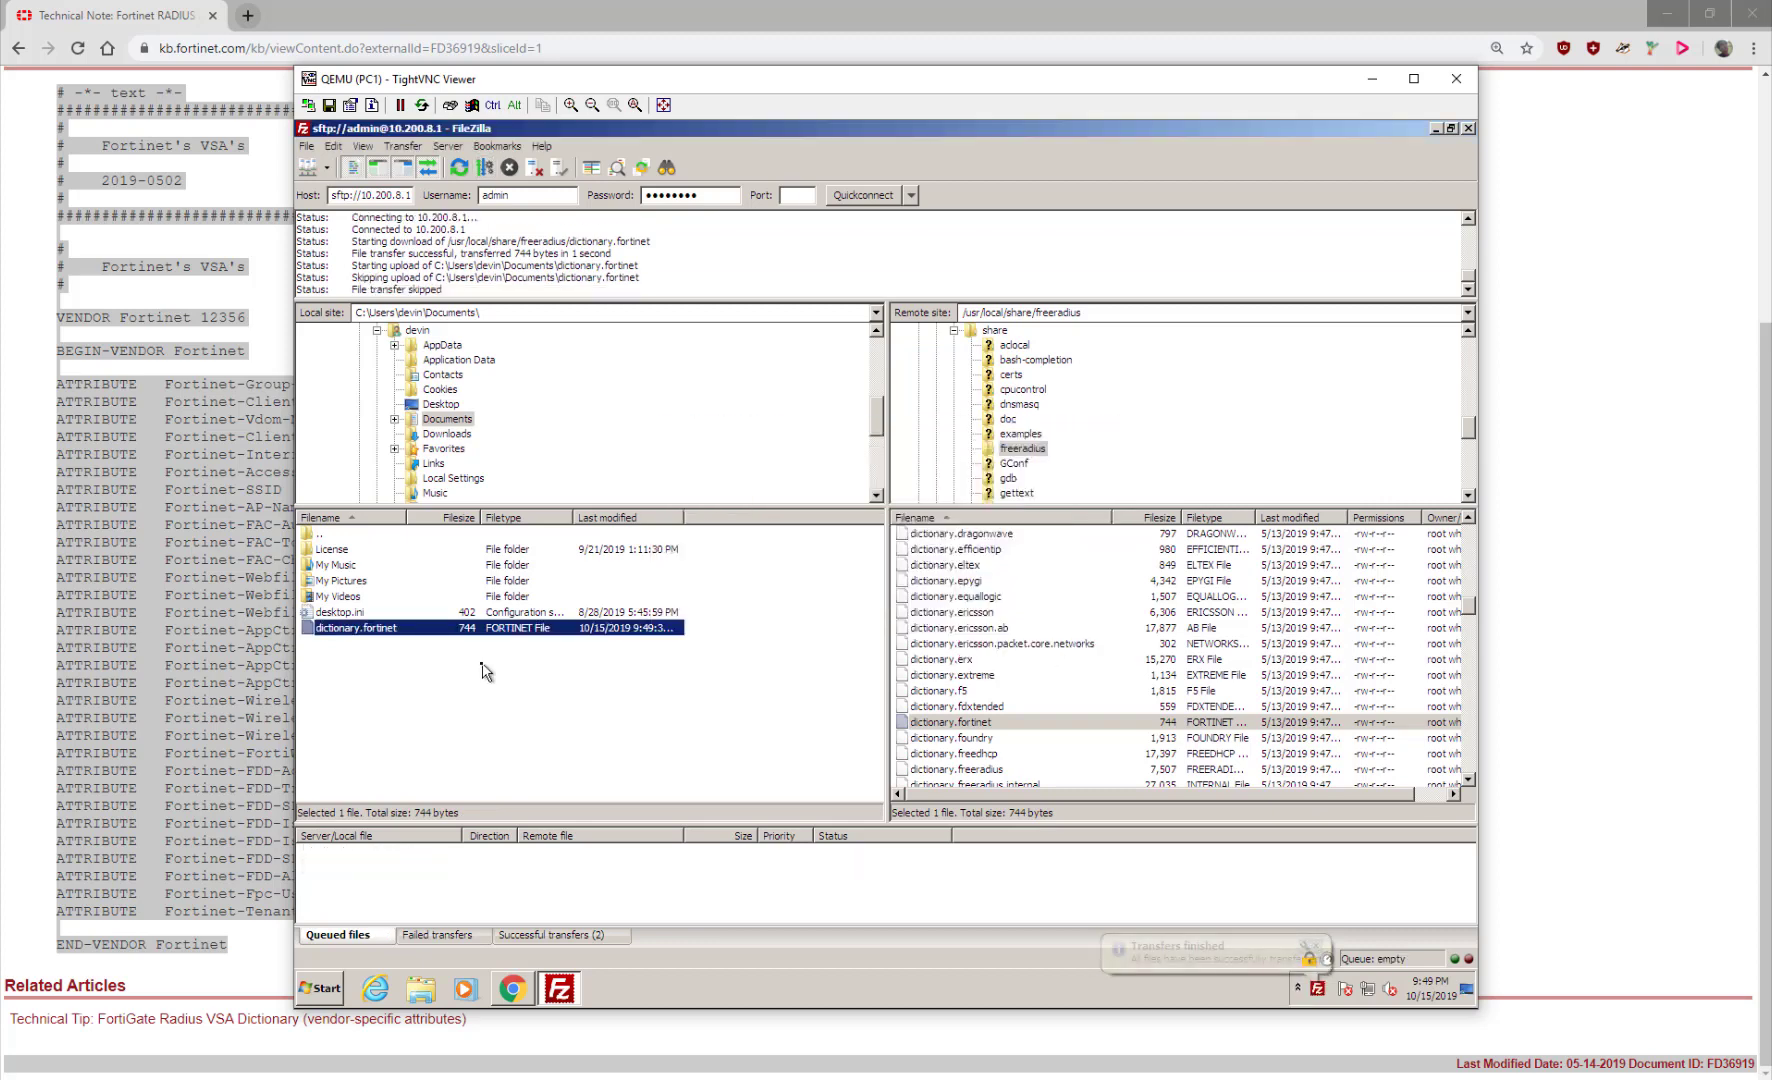
pyautogui.rightClick(445, 630)
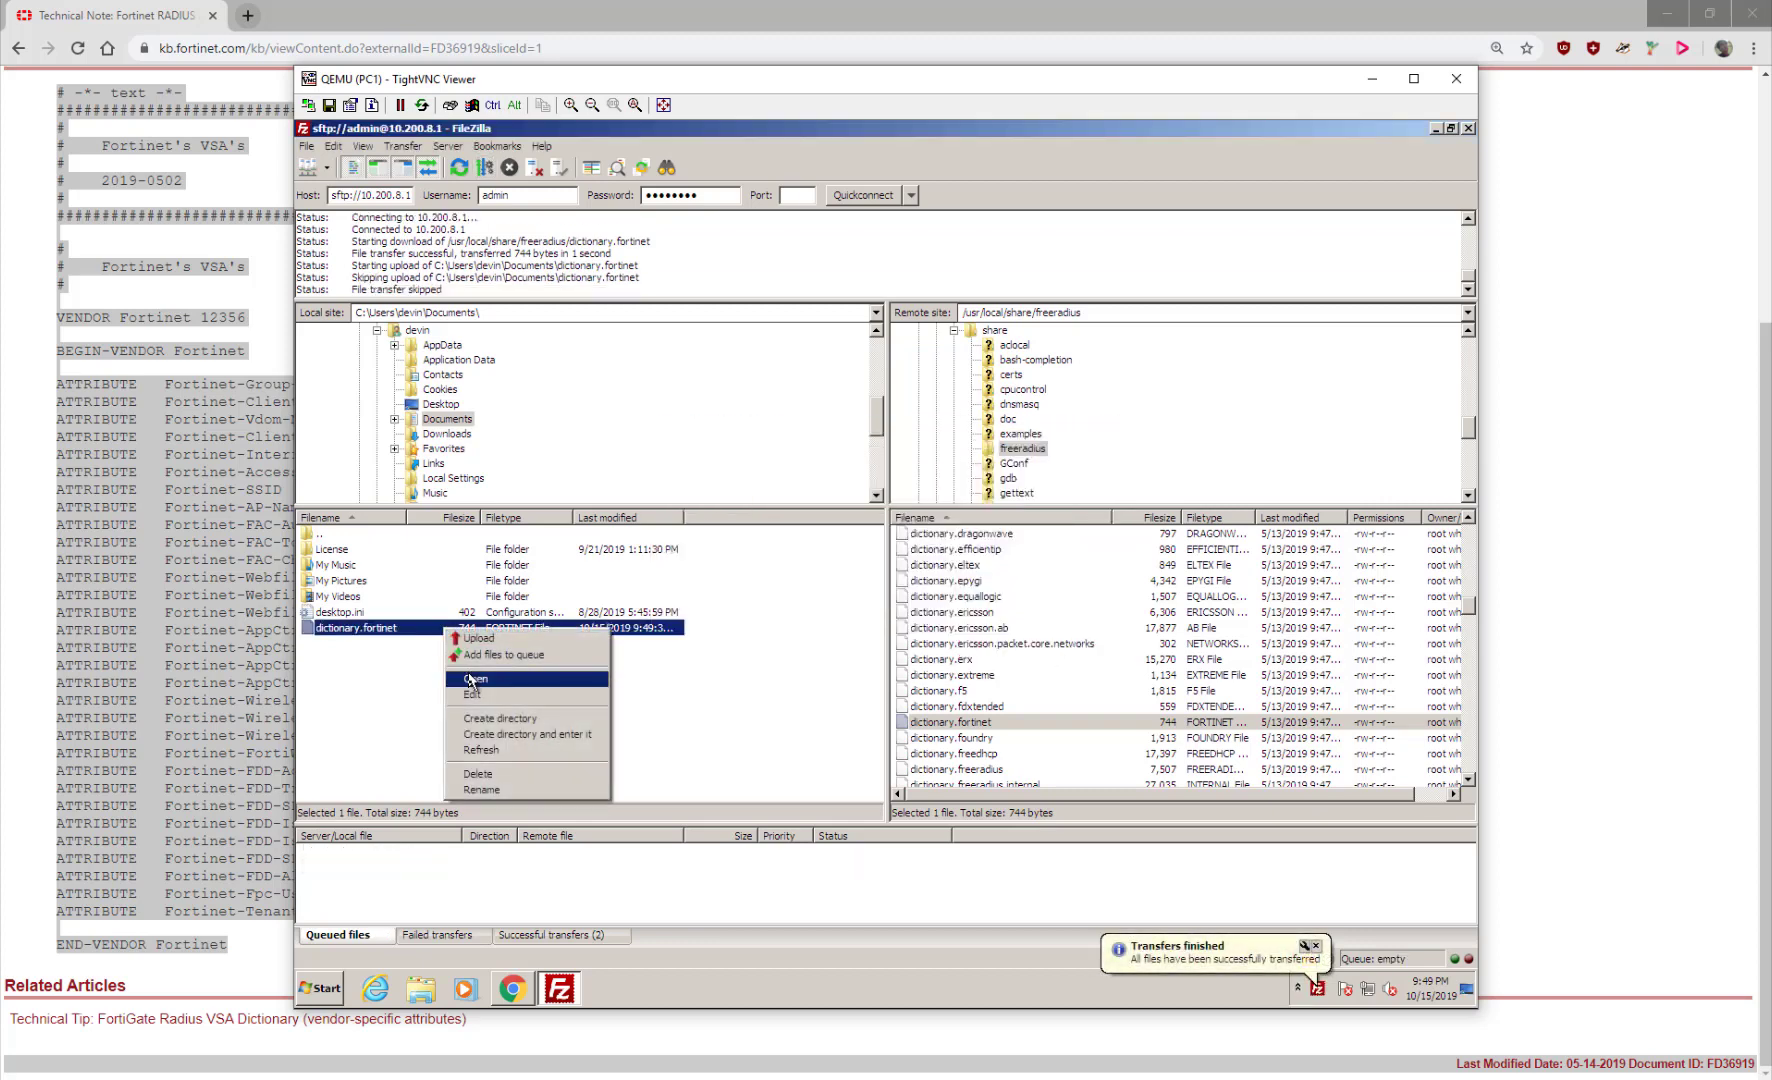
pyautogui.click(471, 692)
pyautogui.click(645, 735)
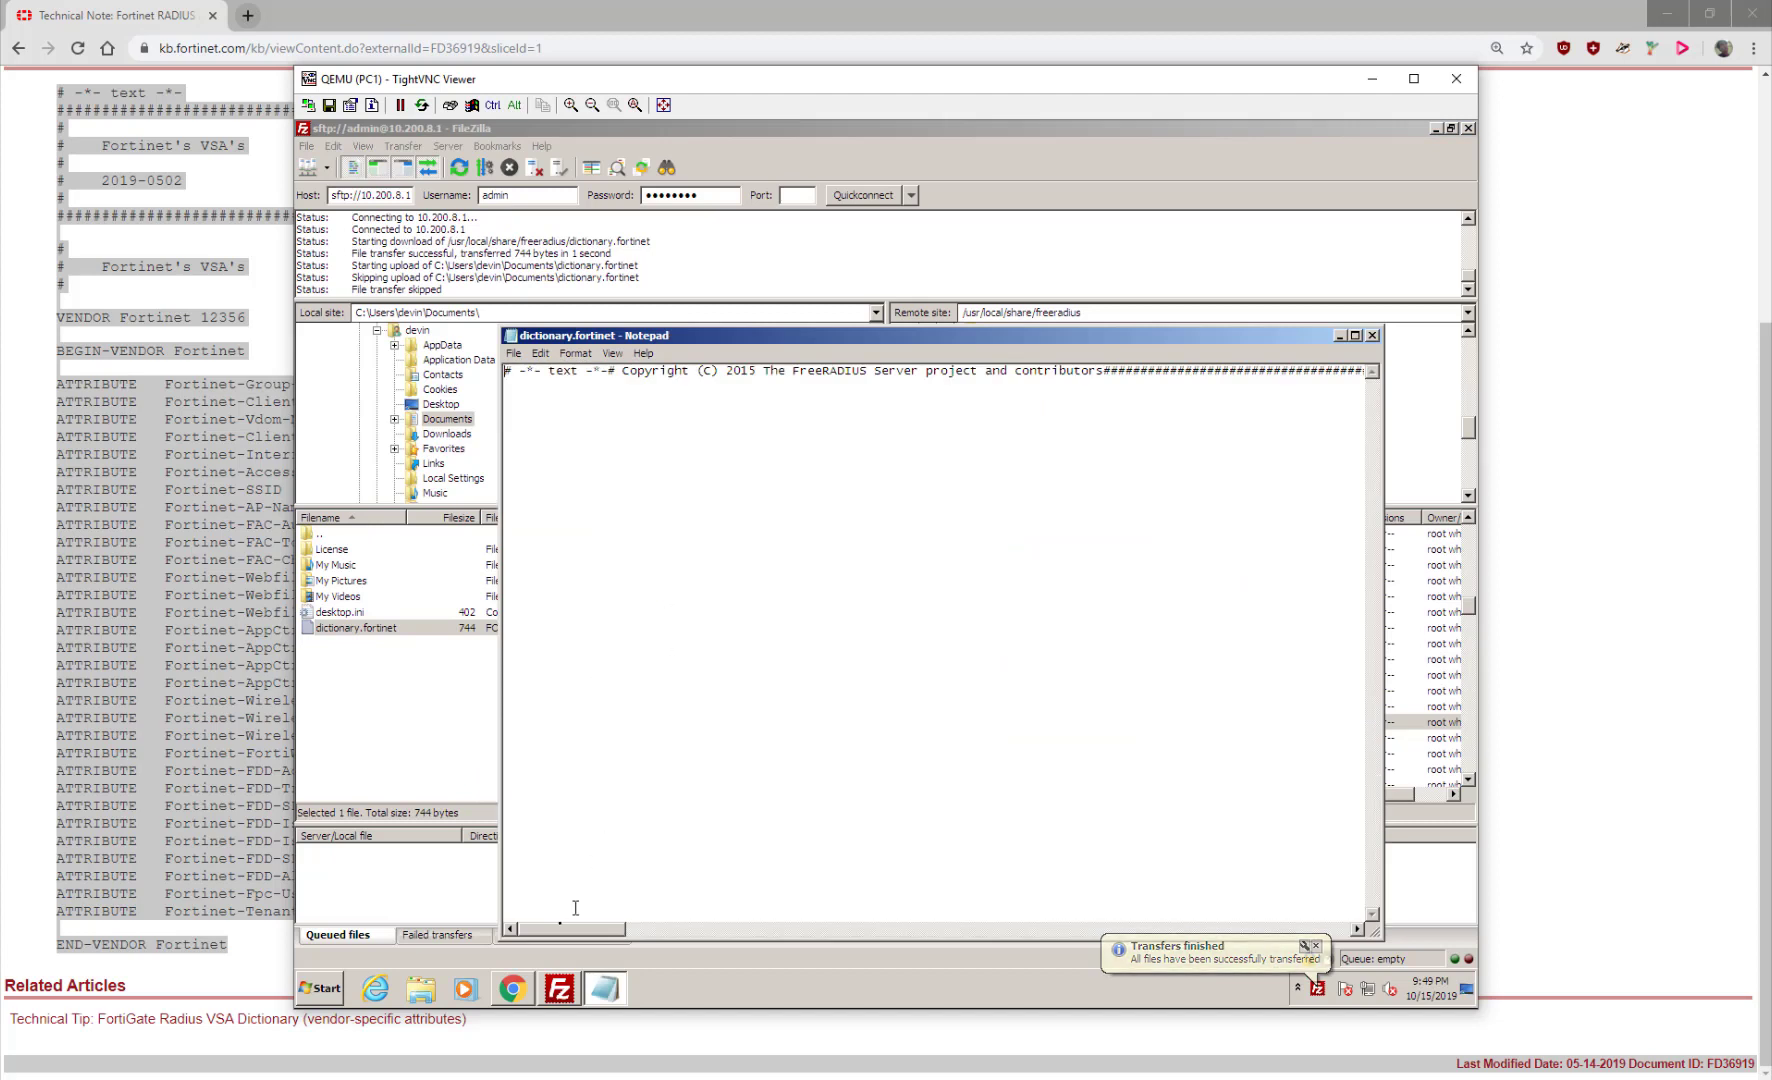
pyautogui.moveTo(557, 927); pyautogui.dragTo(1376, 887)
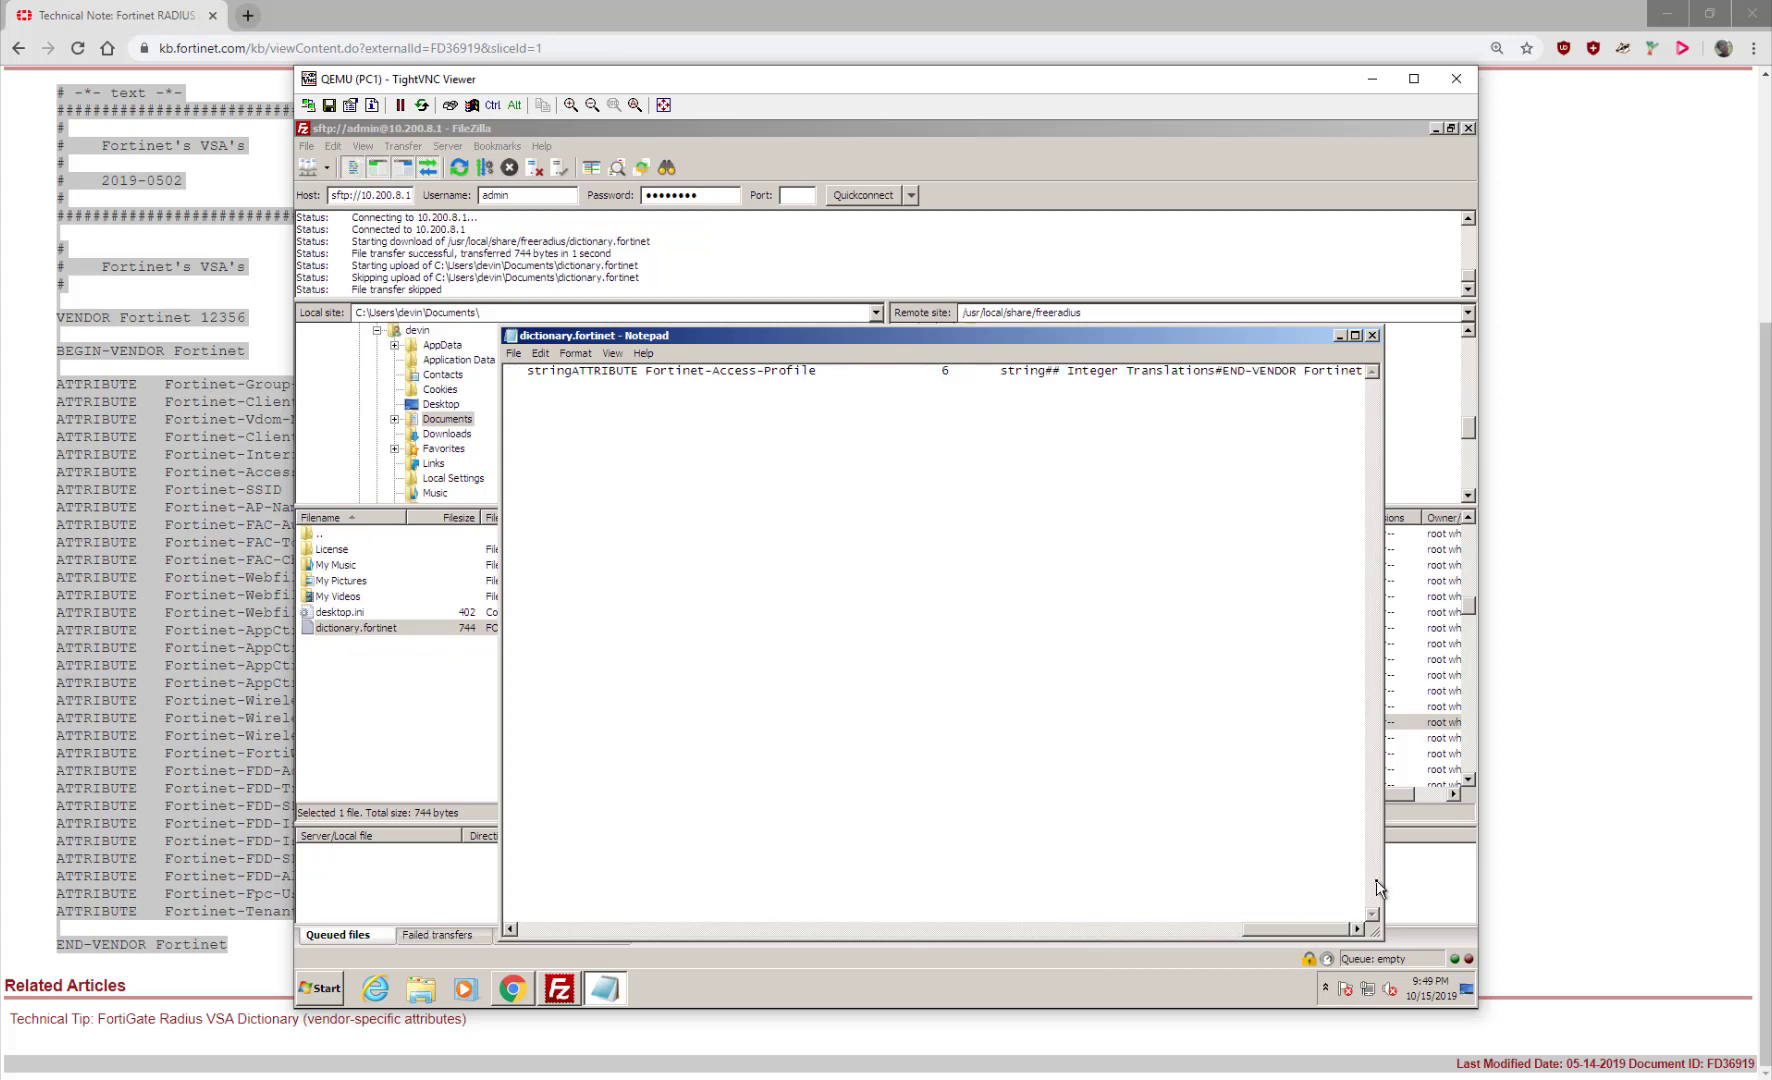
pyautogui.click(1373, 336)
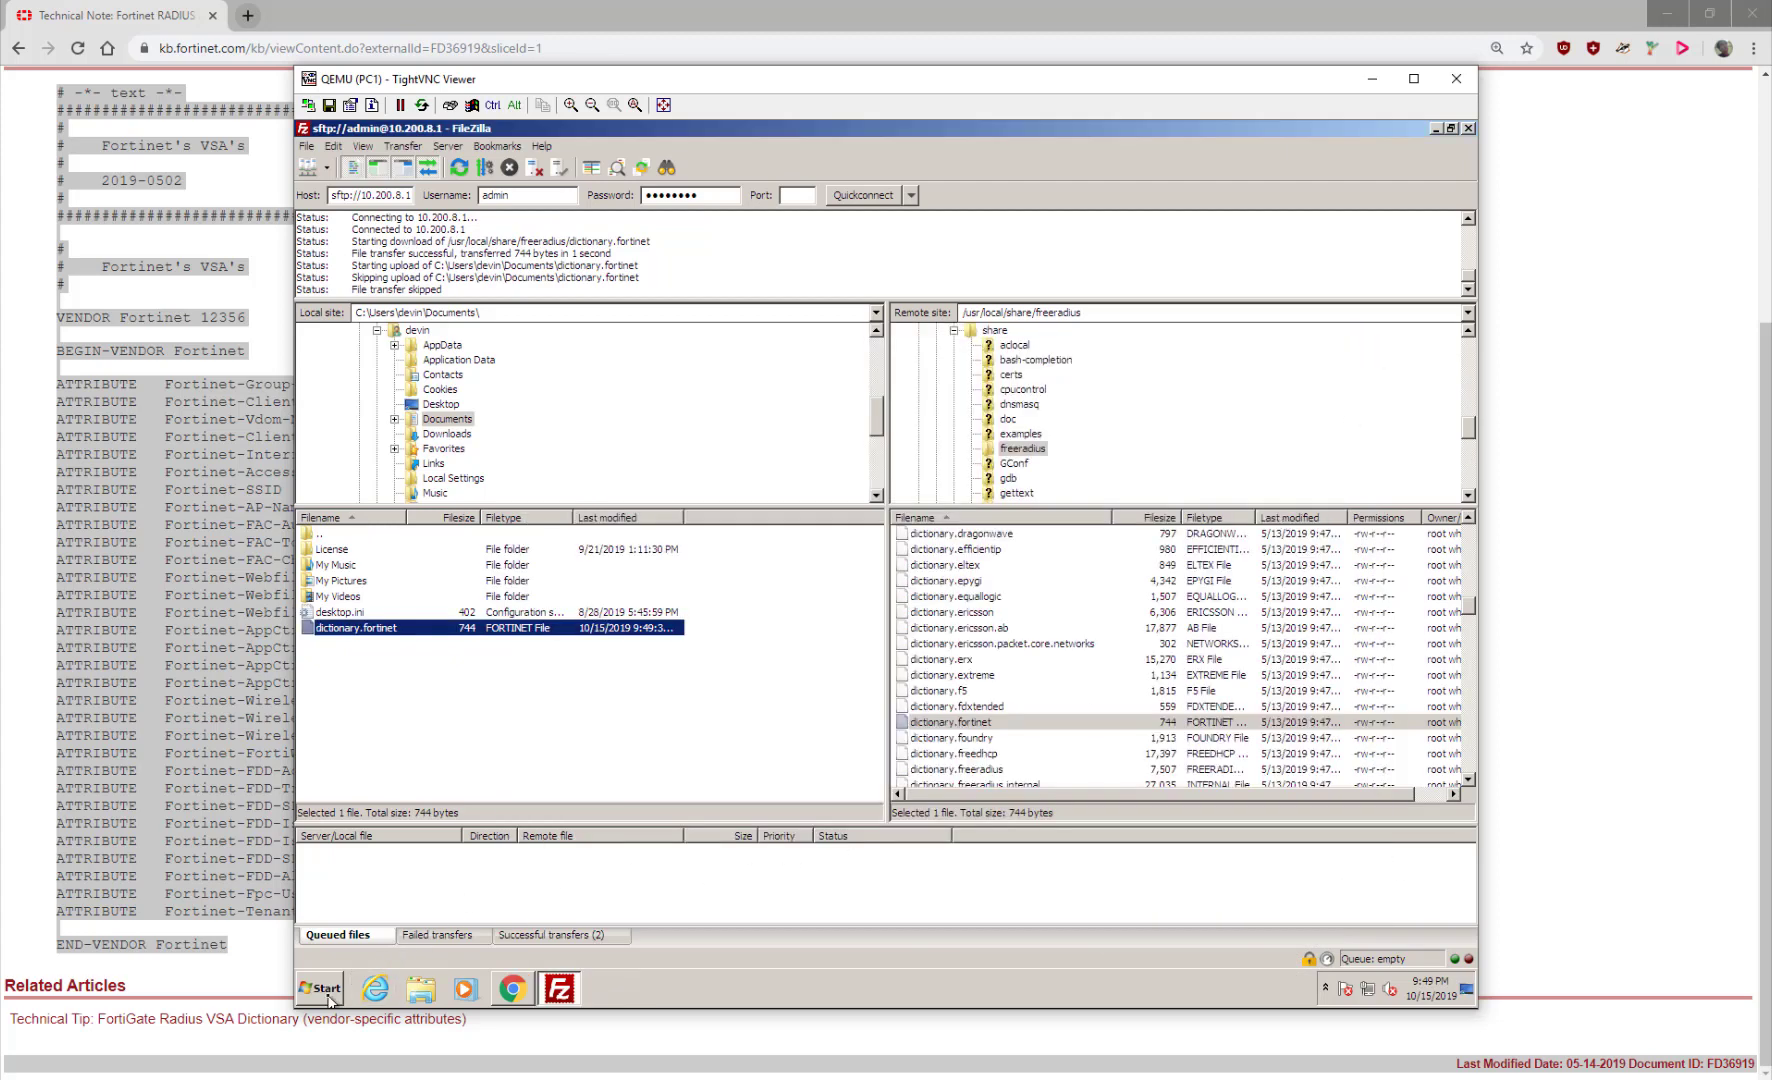
pyautogui.click(328, 990)
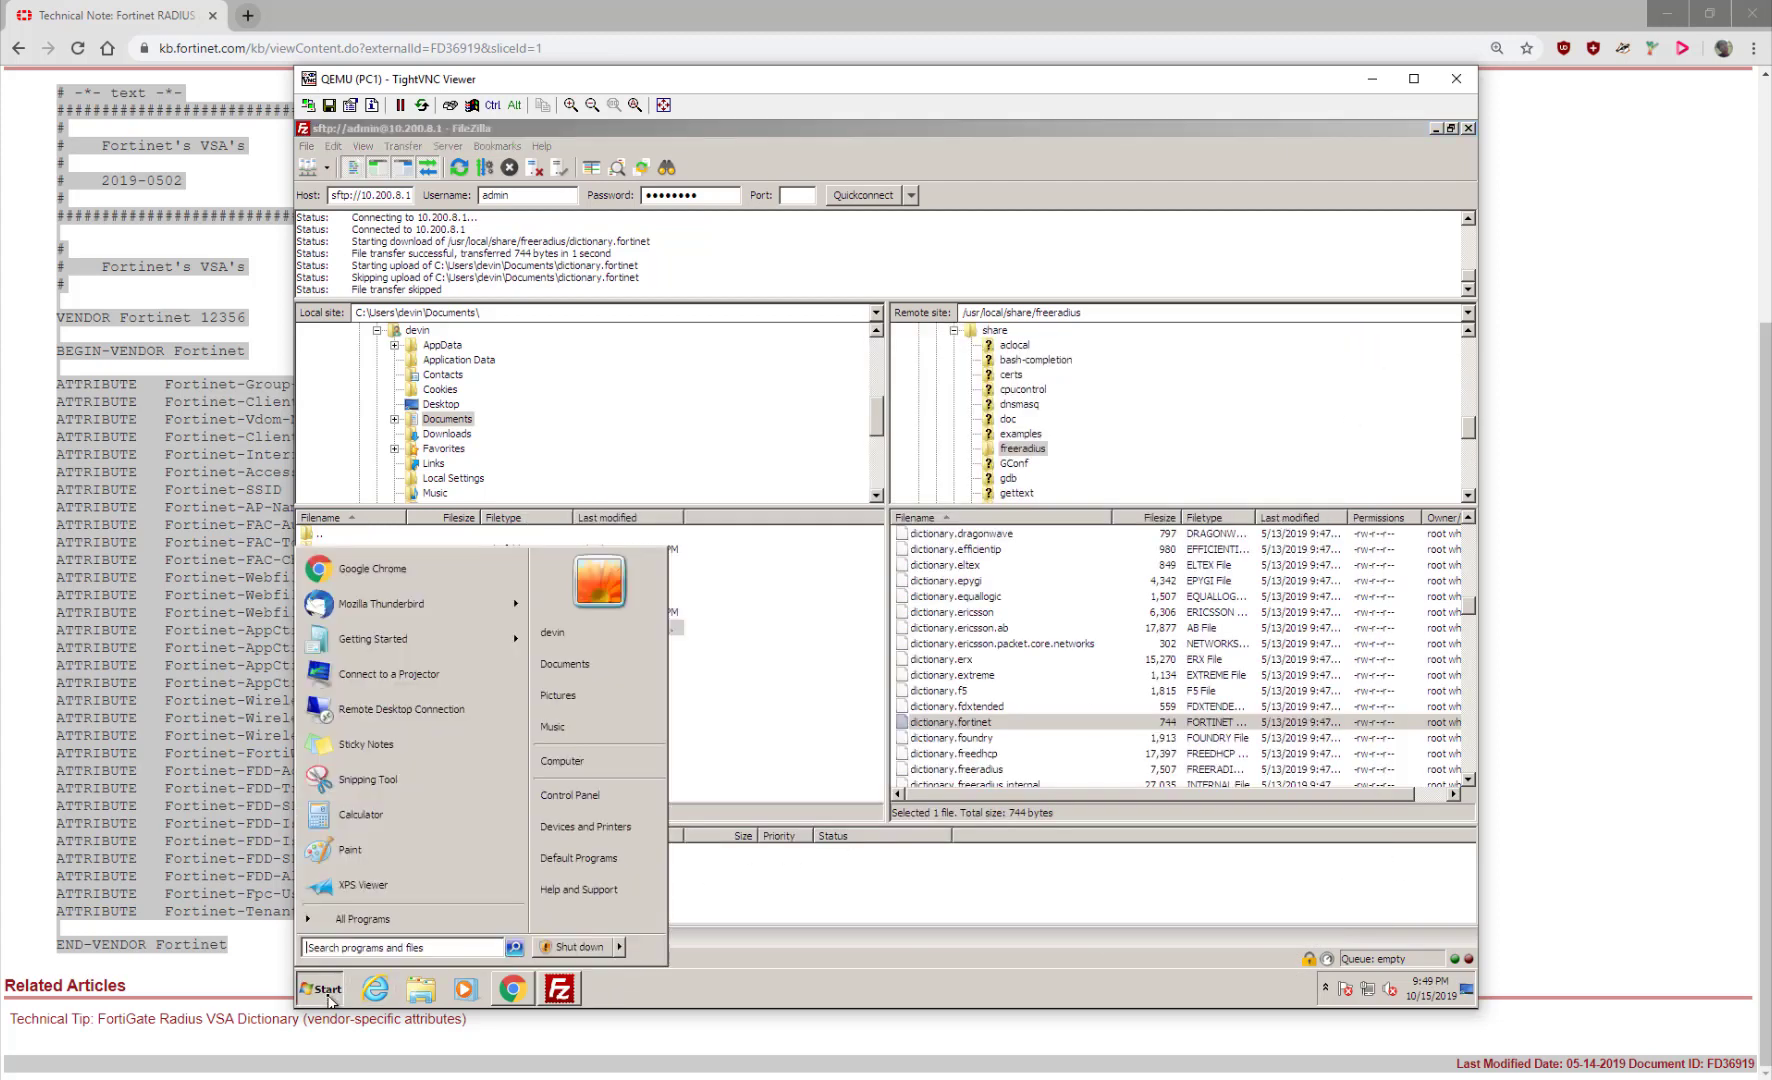
pyautogui.click(360, 919)
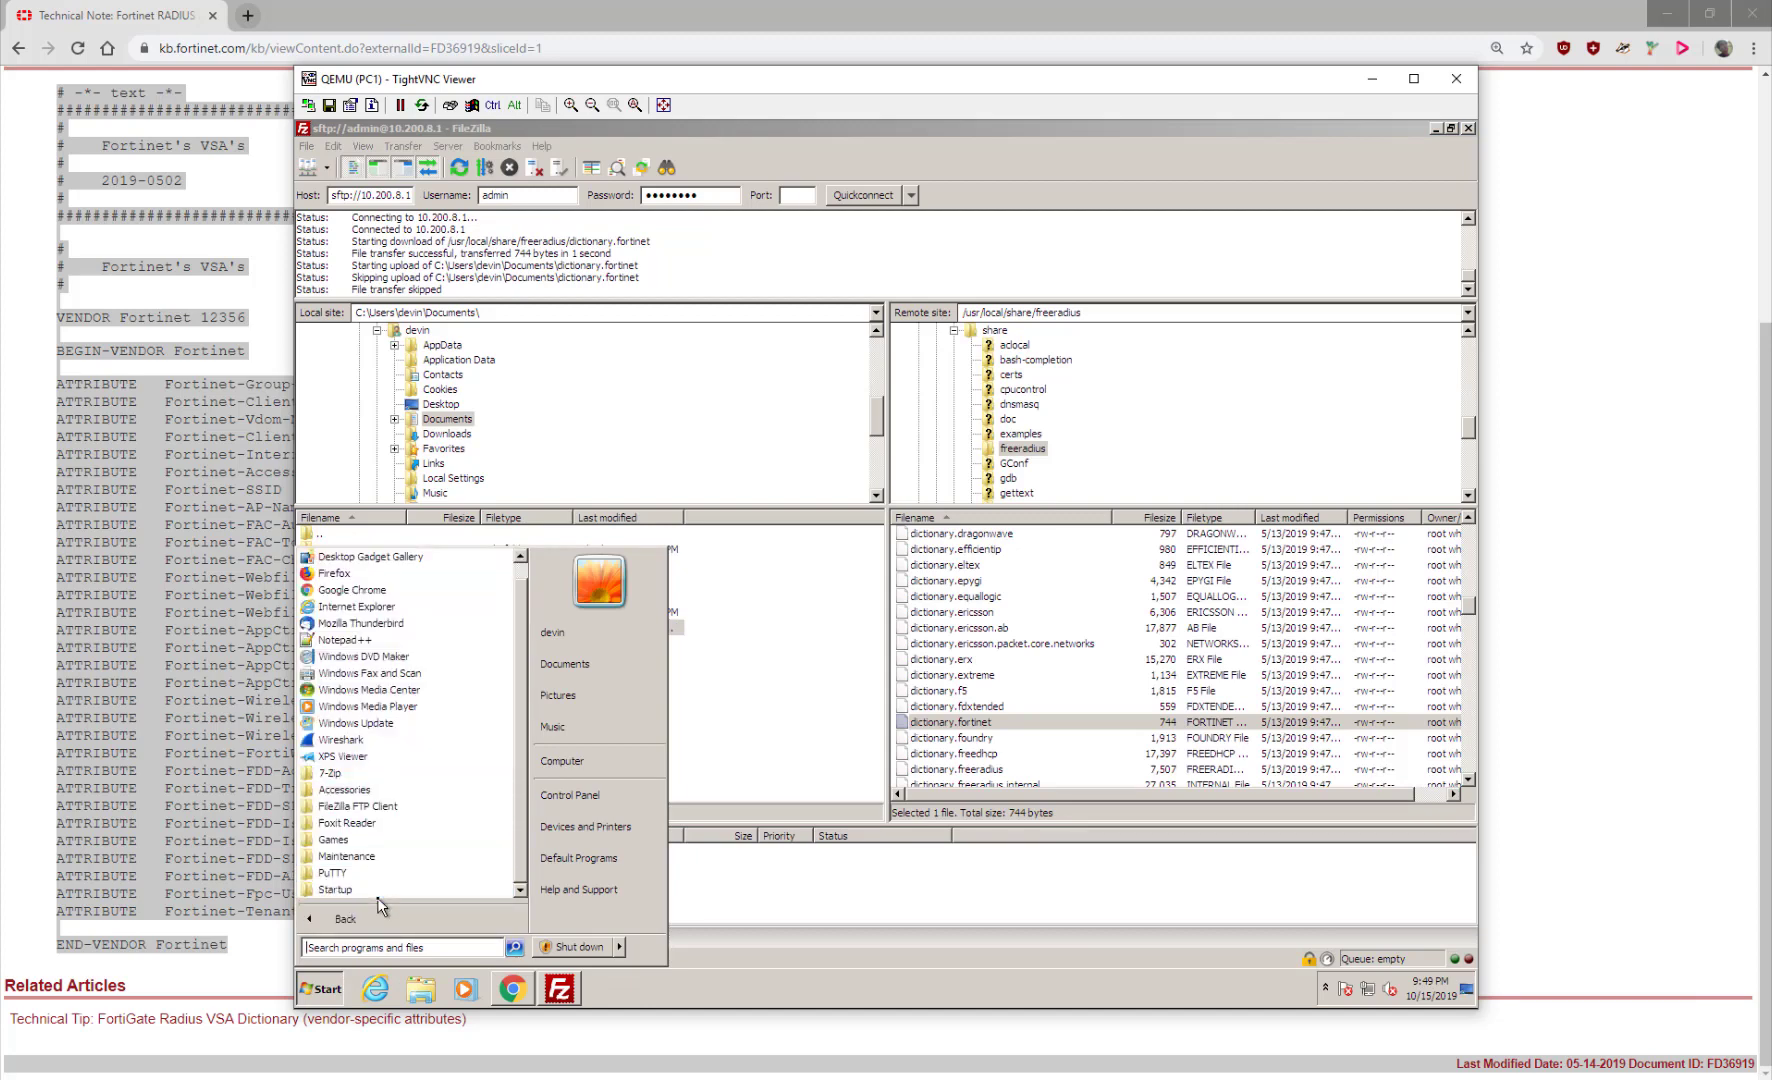
pyautogui.click(360, 640)
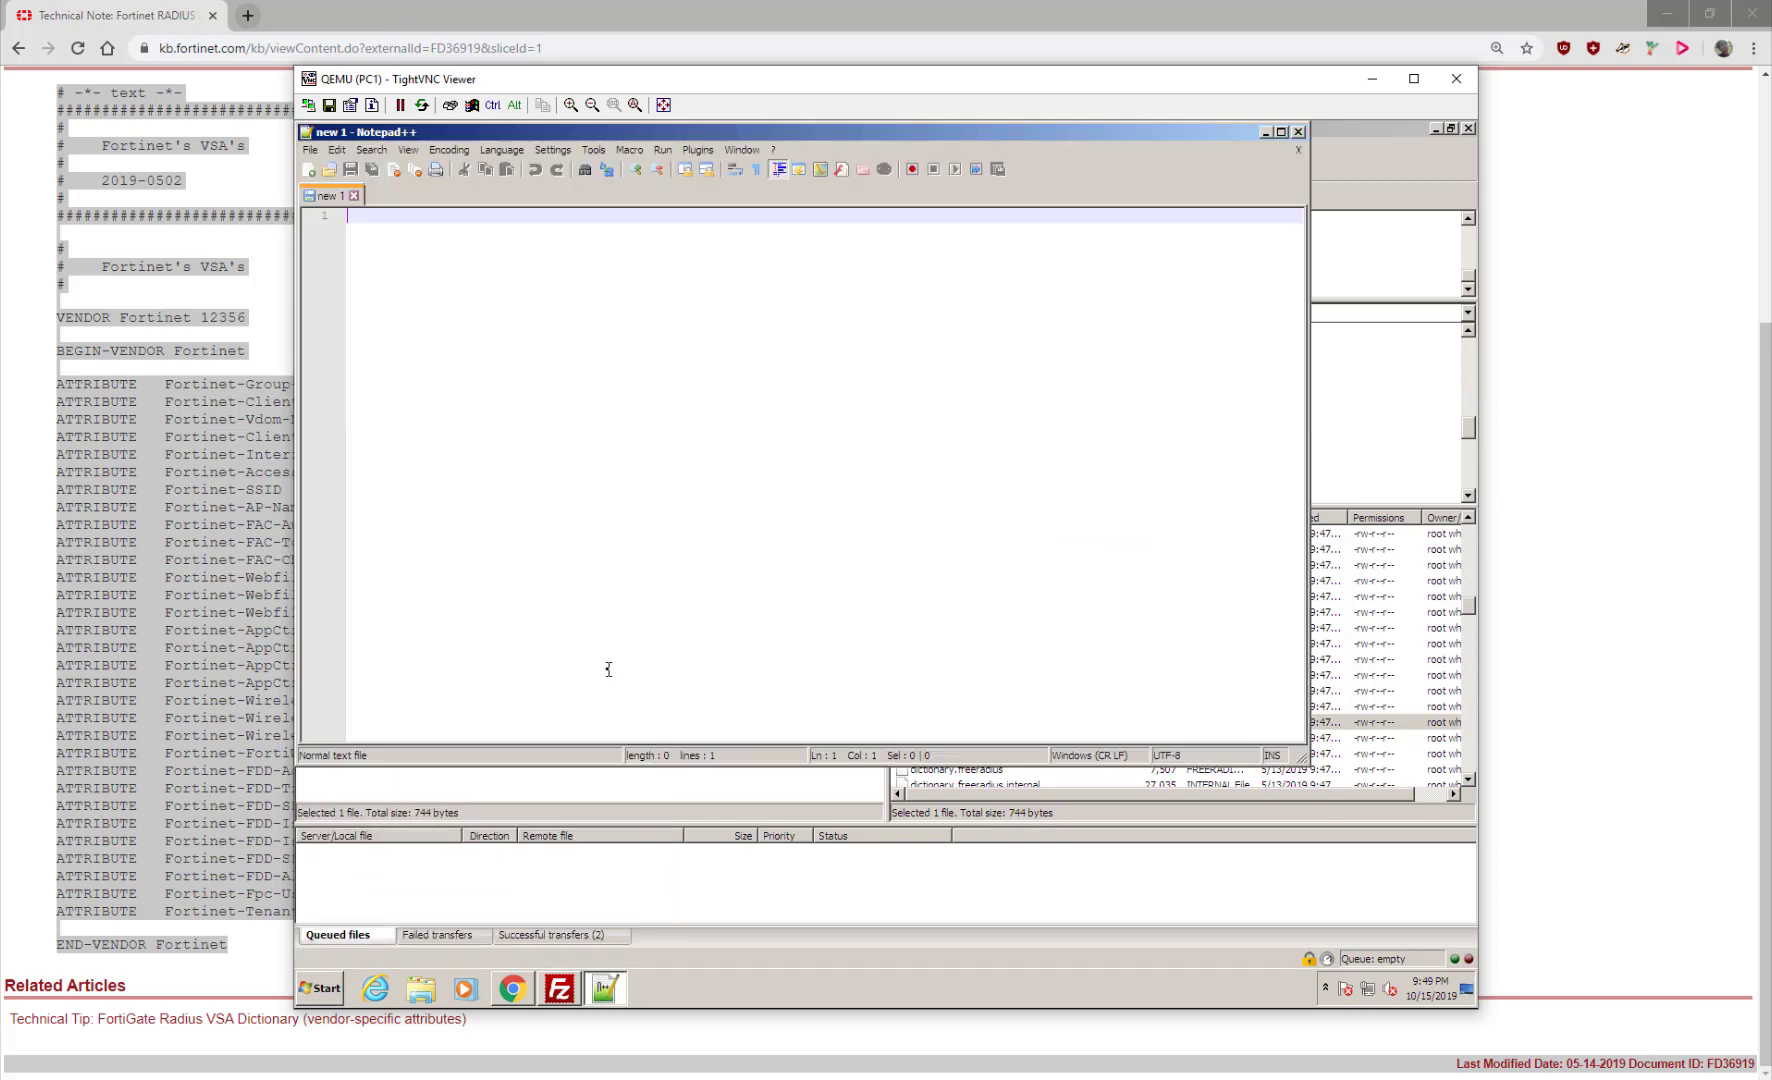
pyautogui.click(329, 171)
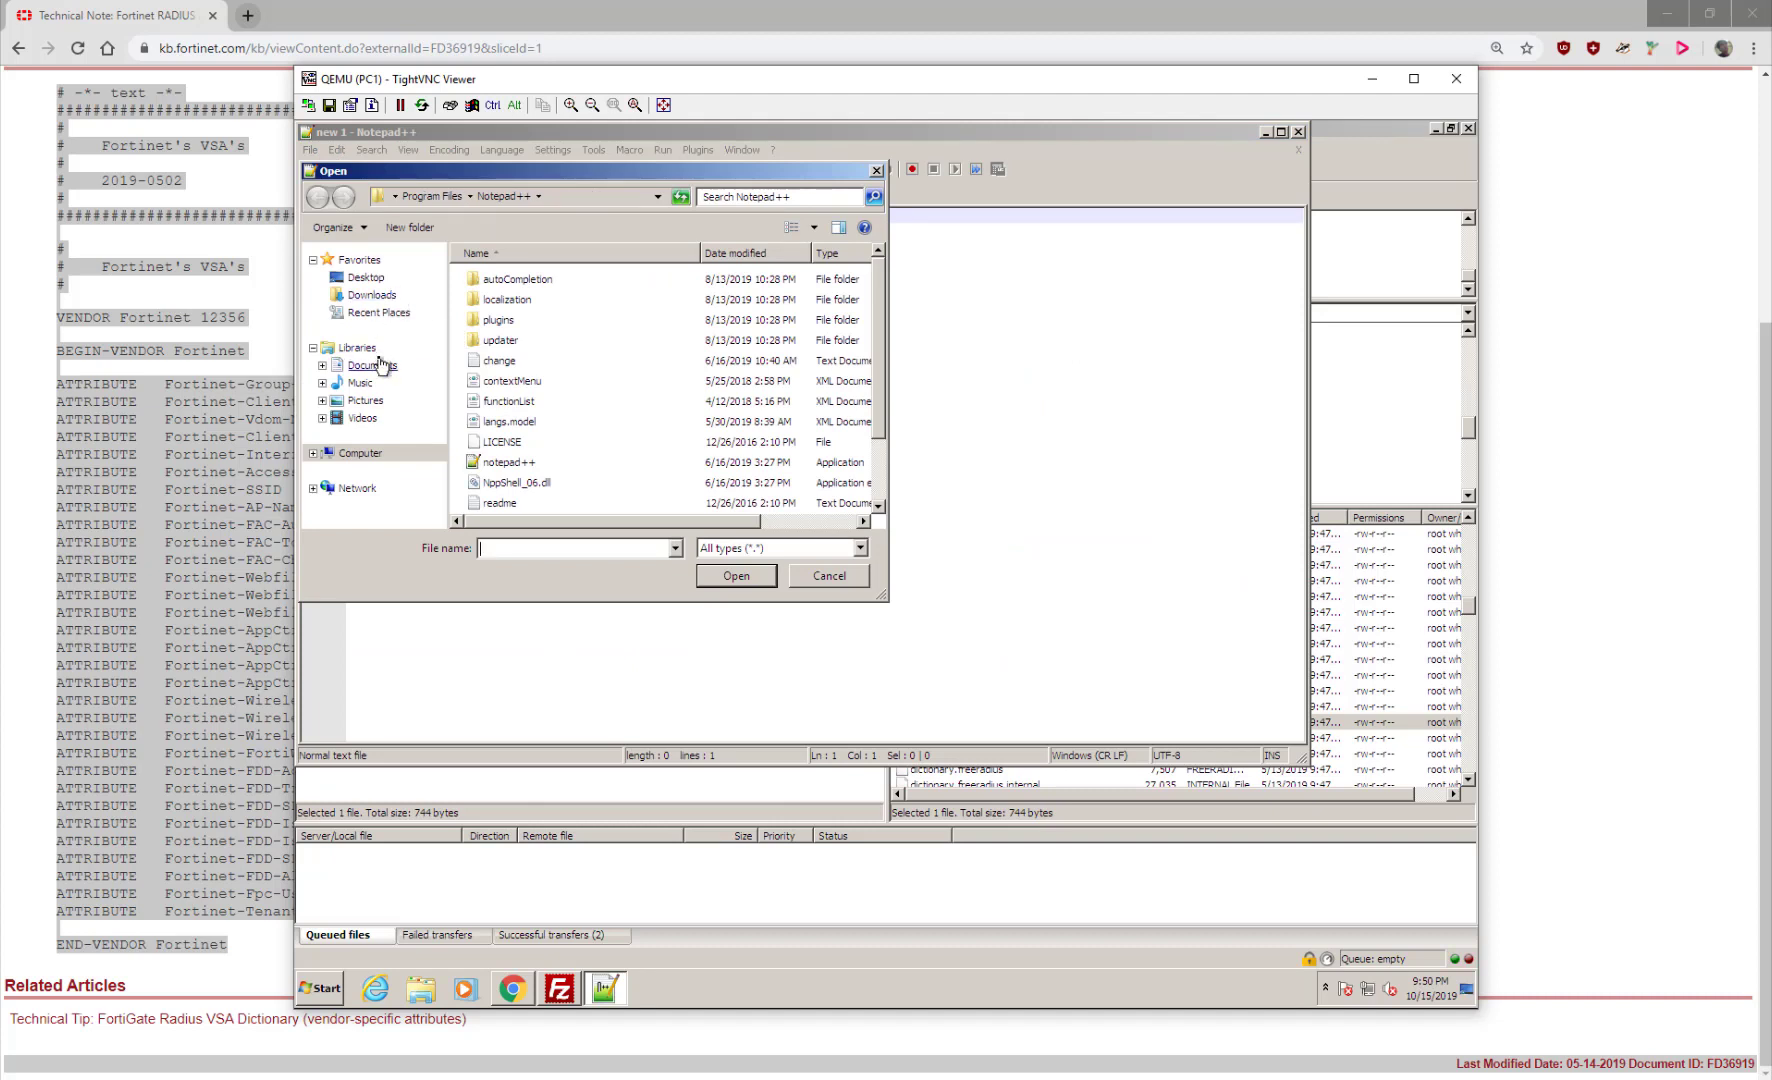
pyautogui.click(372, 365)
pyautogui.doubleClick(525, 352)
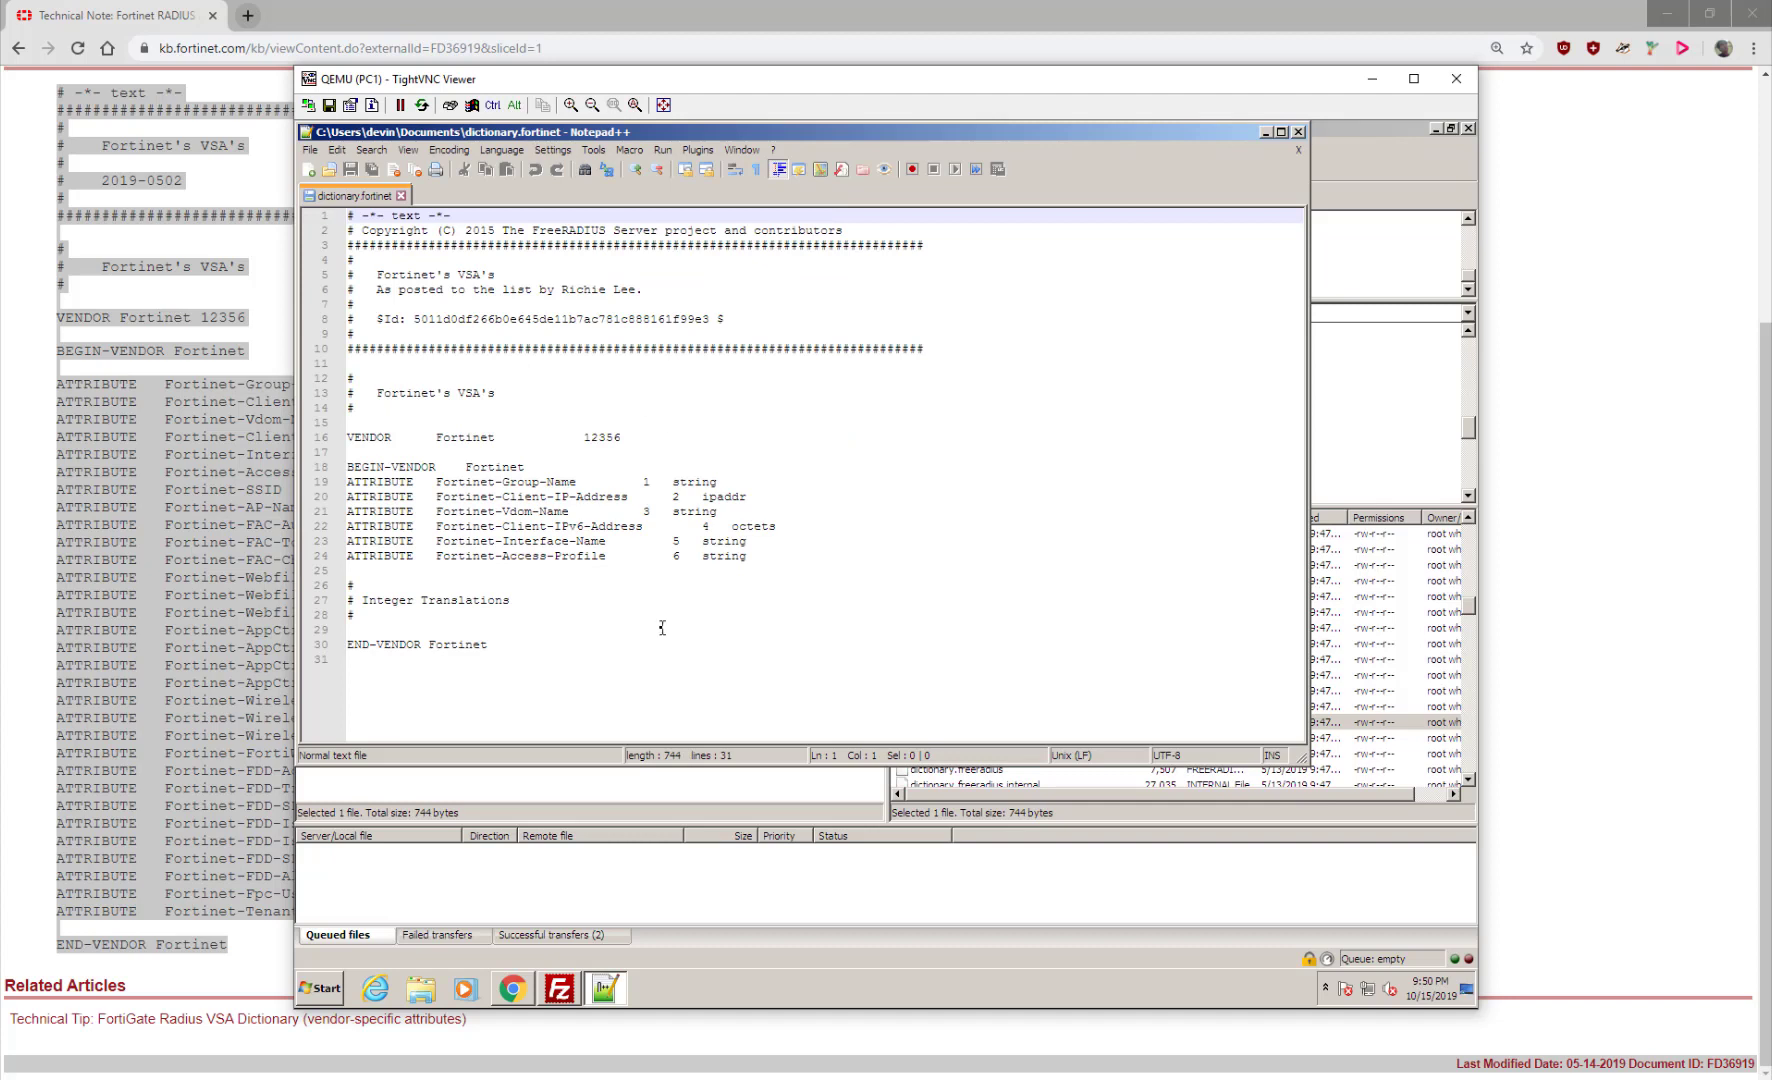
pyautogui.moveTo(584, 482); pyautogui.dragTo(494, 482)
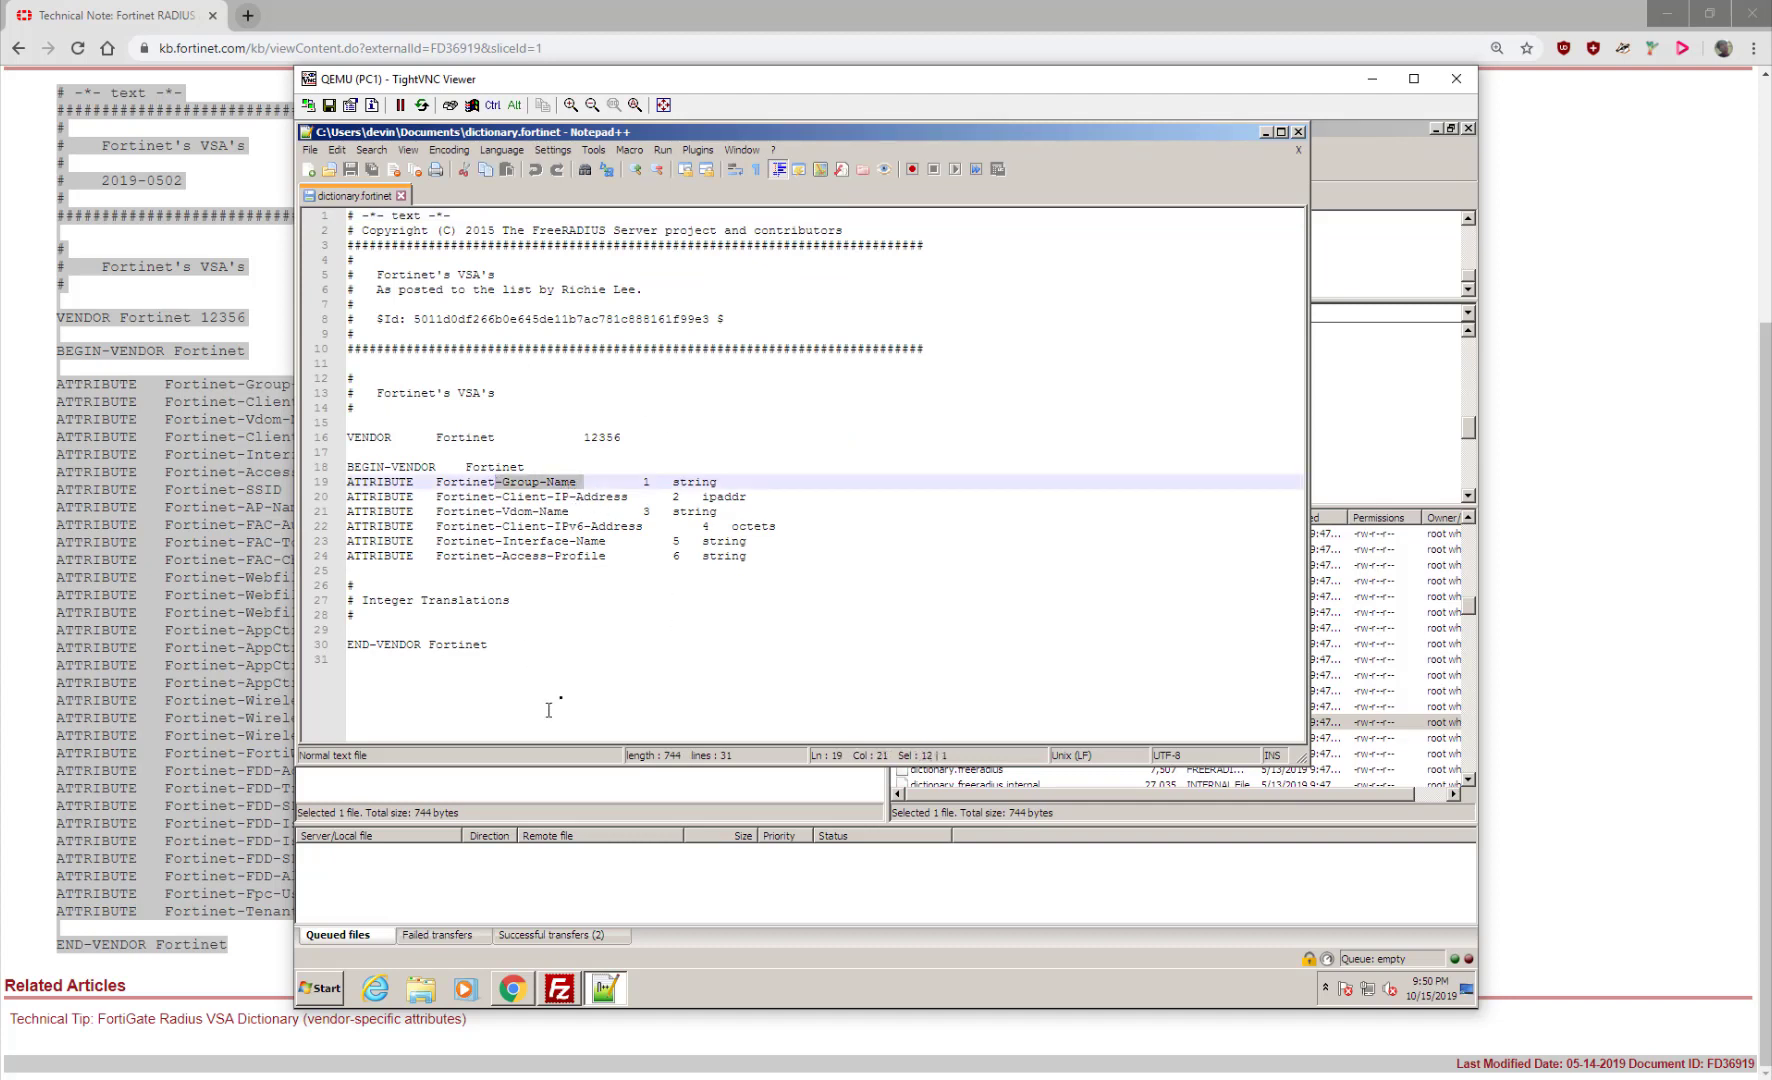
pyautogui.click(548, 710)
pyautogui.moveTo(613, 541); pyautogui.dragTo(574, 601)
pyautogui.click(638, 557)
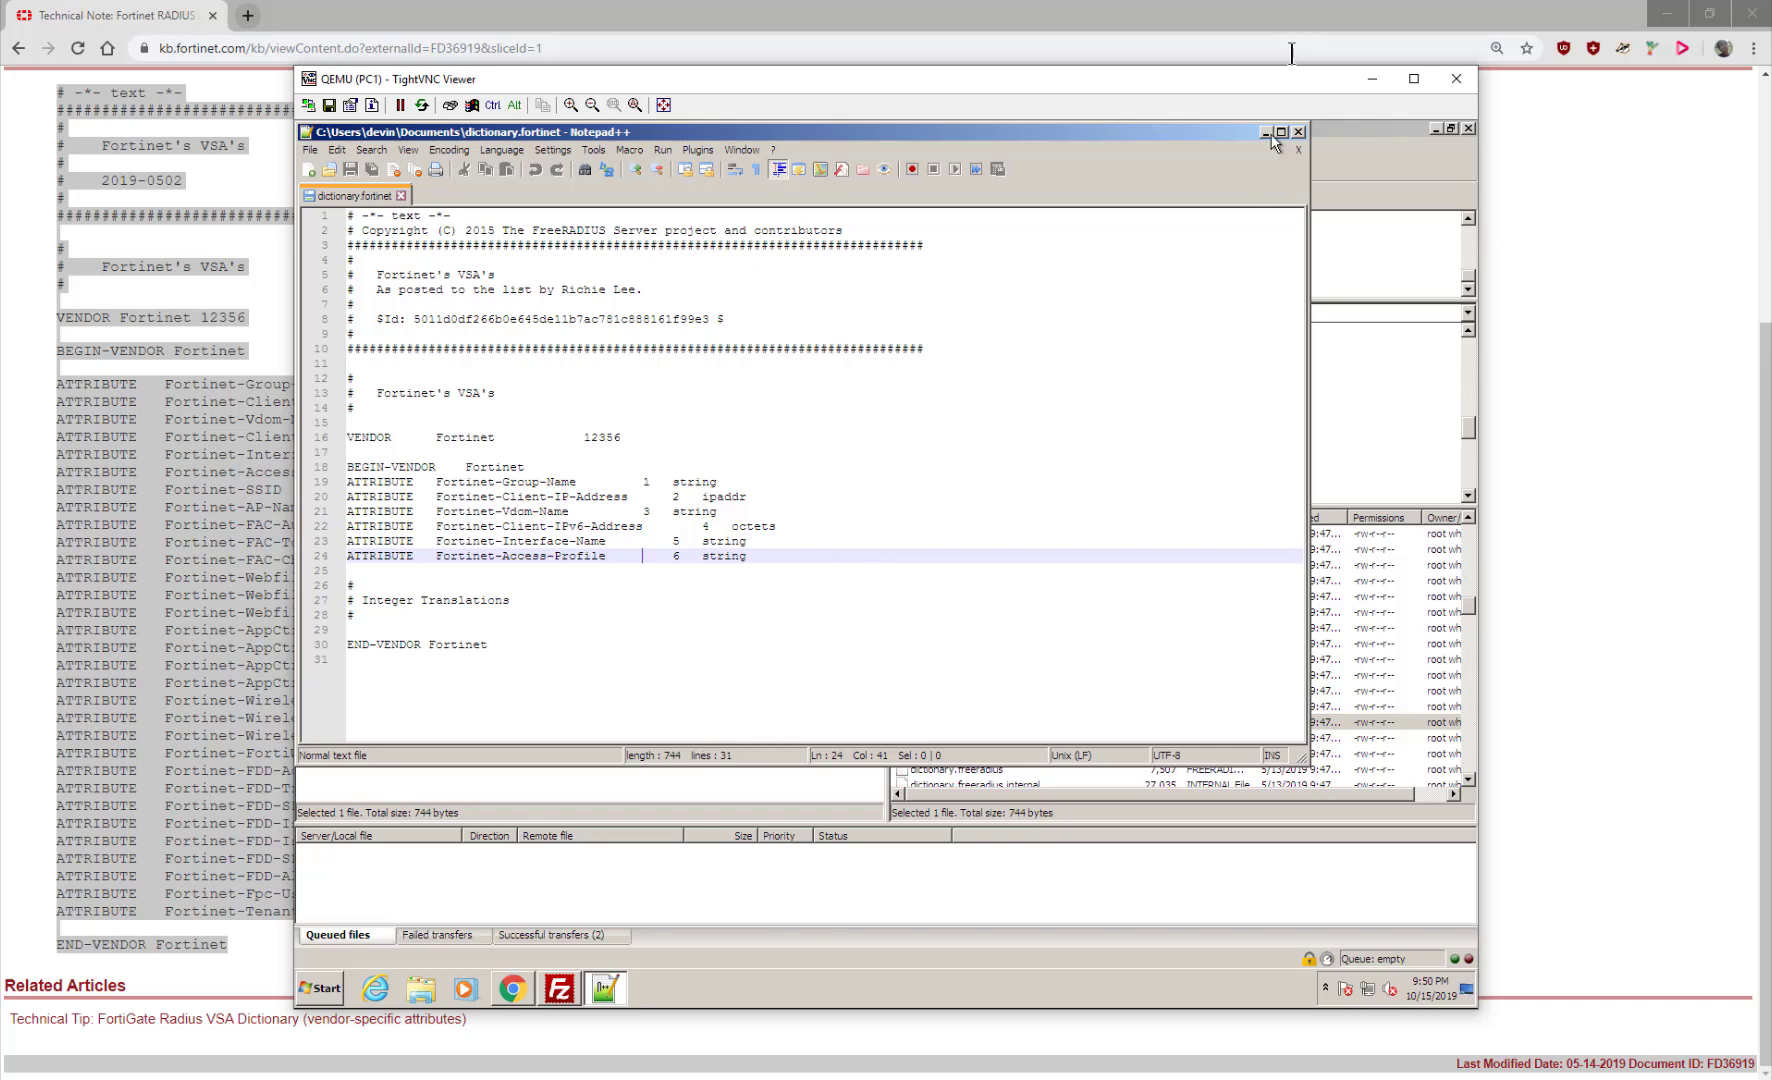
pyautogui.click(1297, 131)
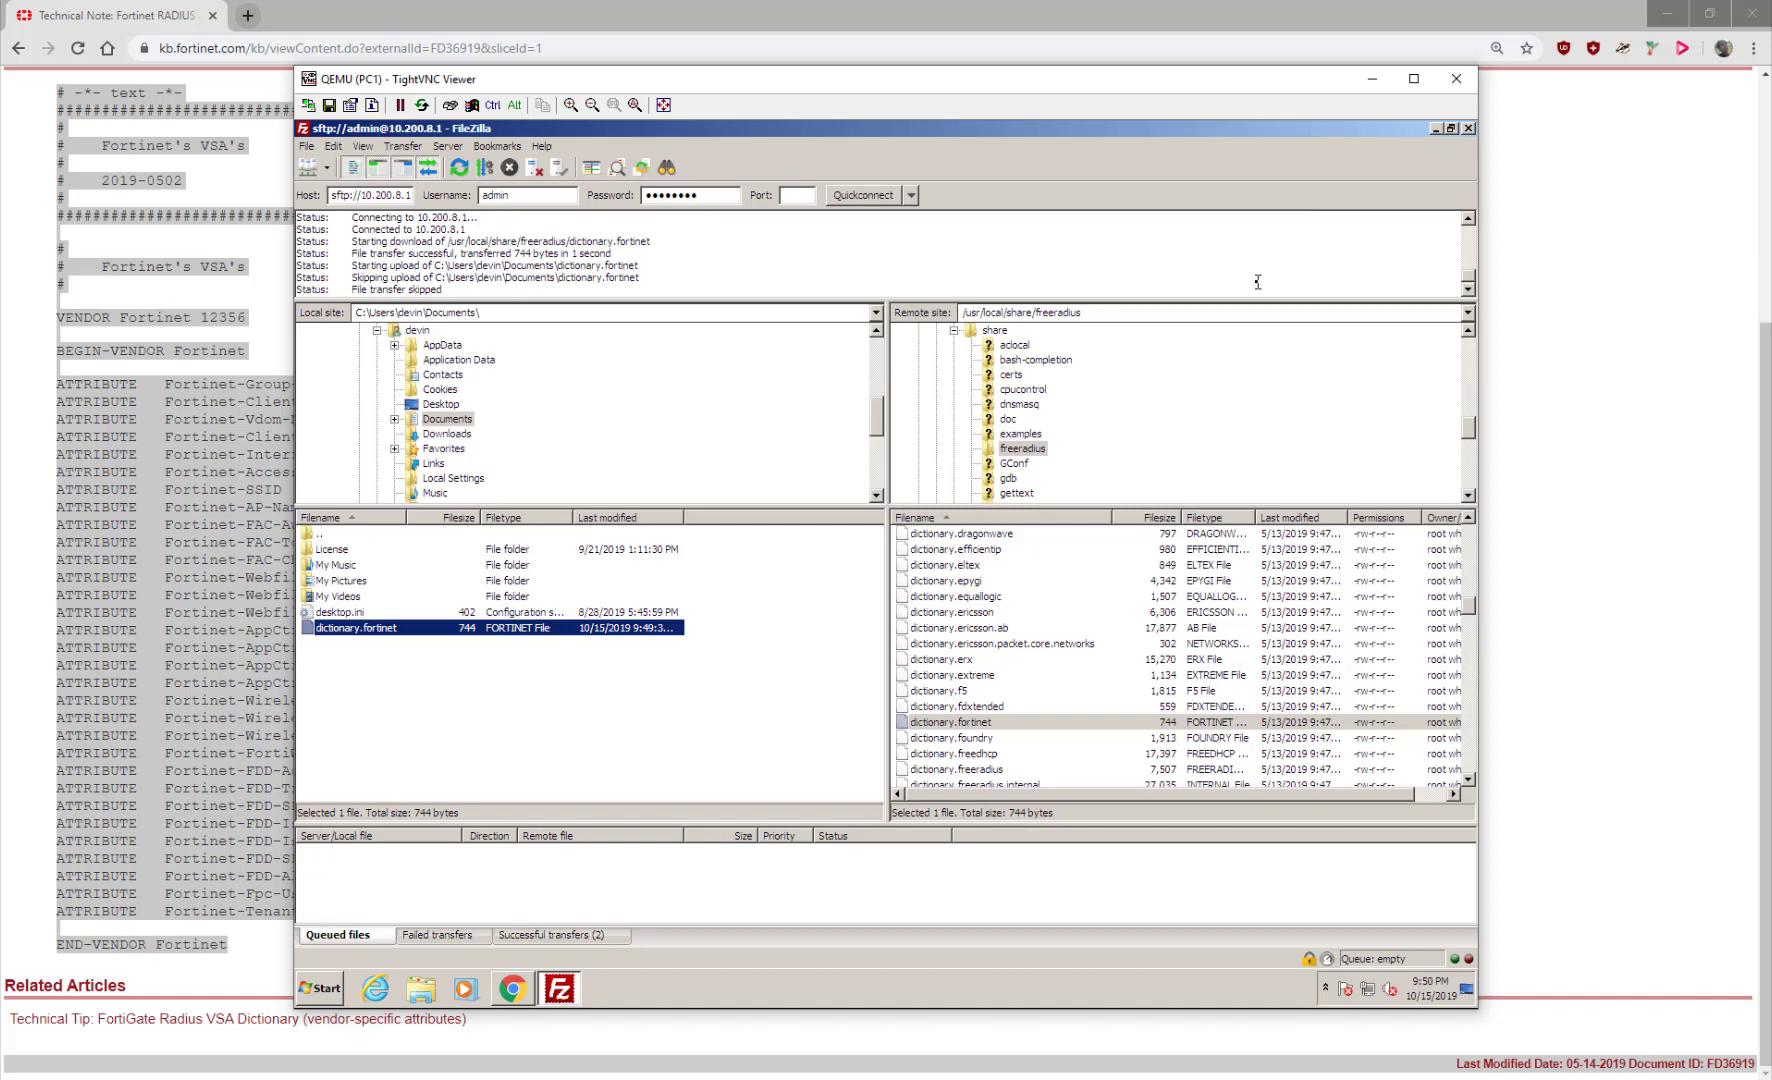
# Close FileZilla and switch back to the GNS3 lab topology window
pyautogui.click(1468, 129)
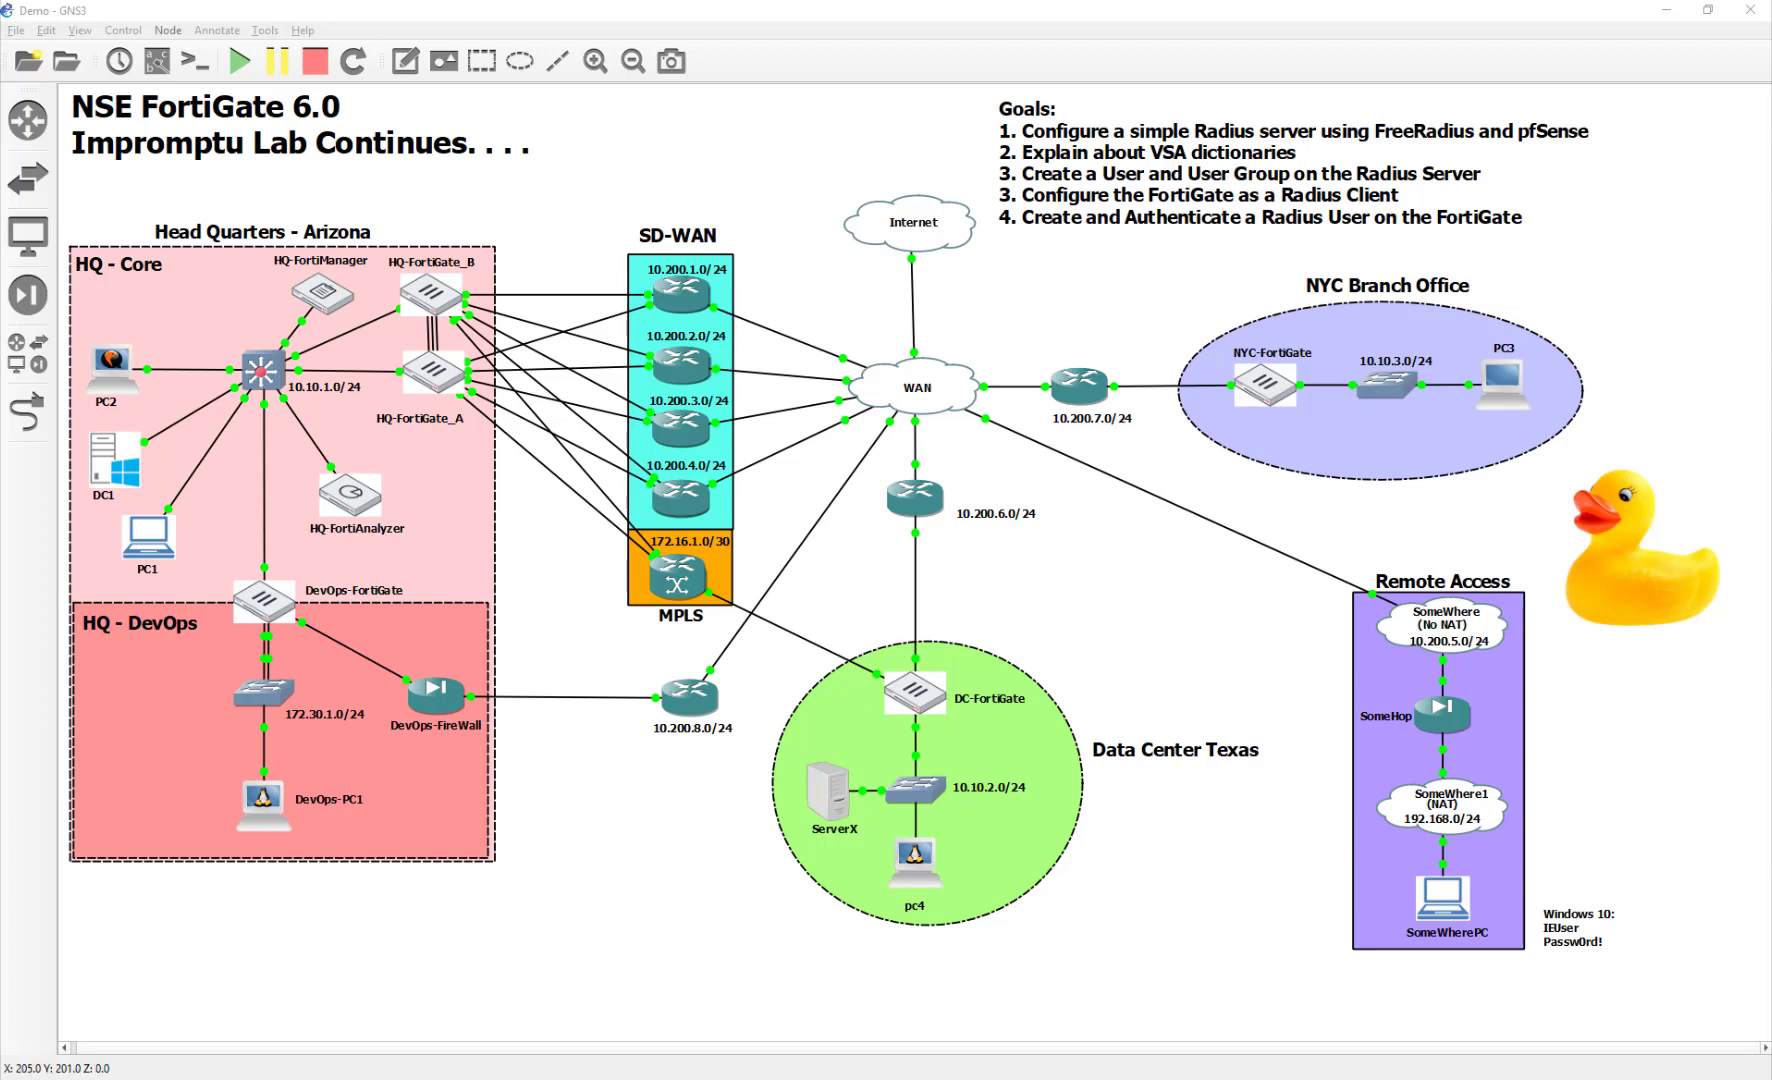
pyautogui.hotkey('alt', 'Tab')
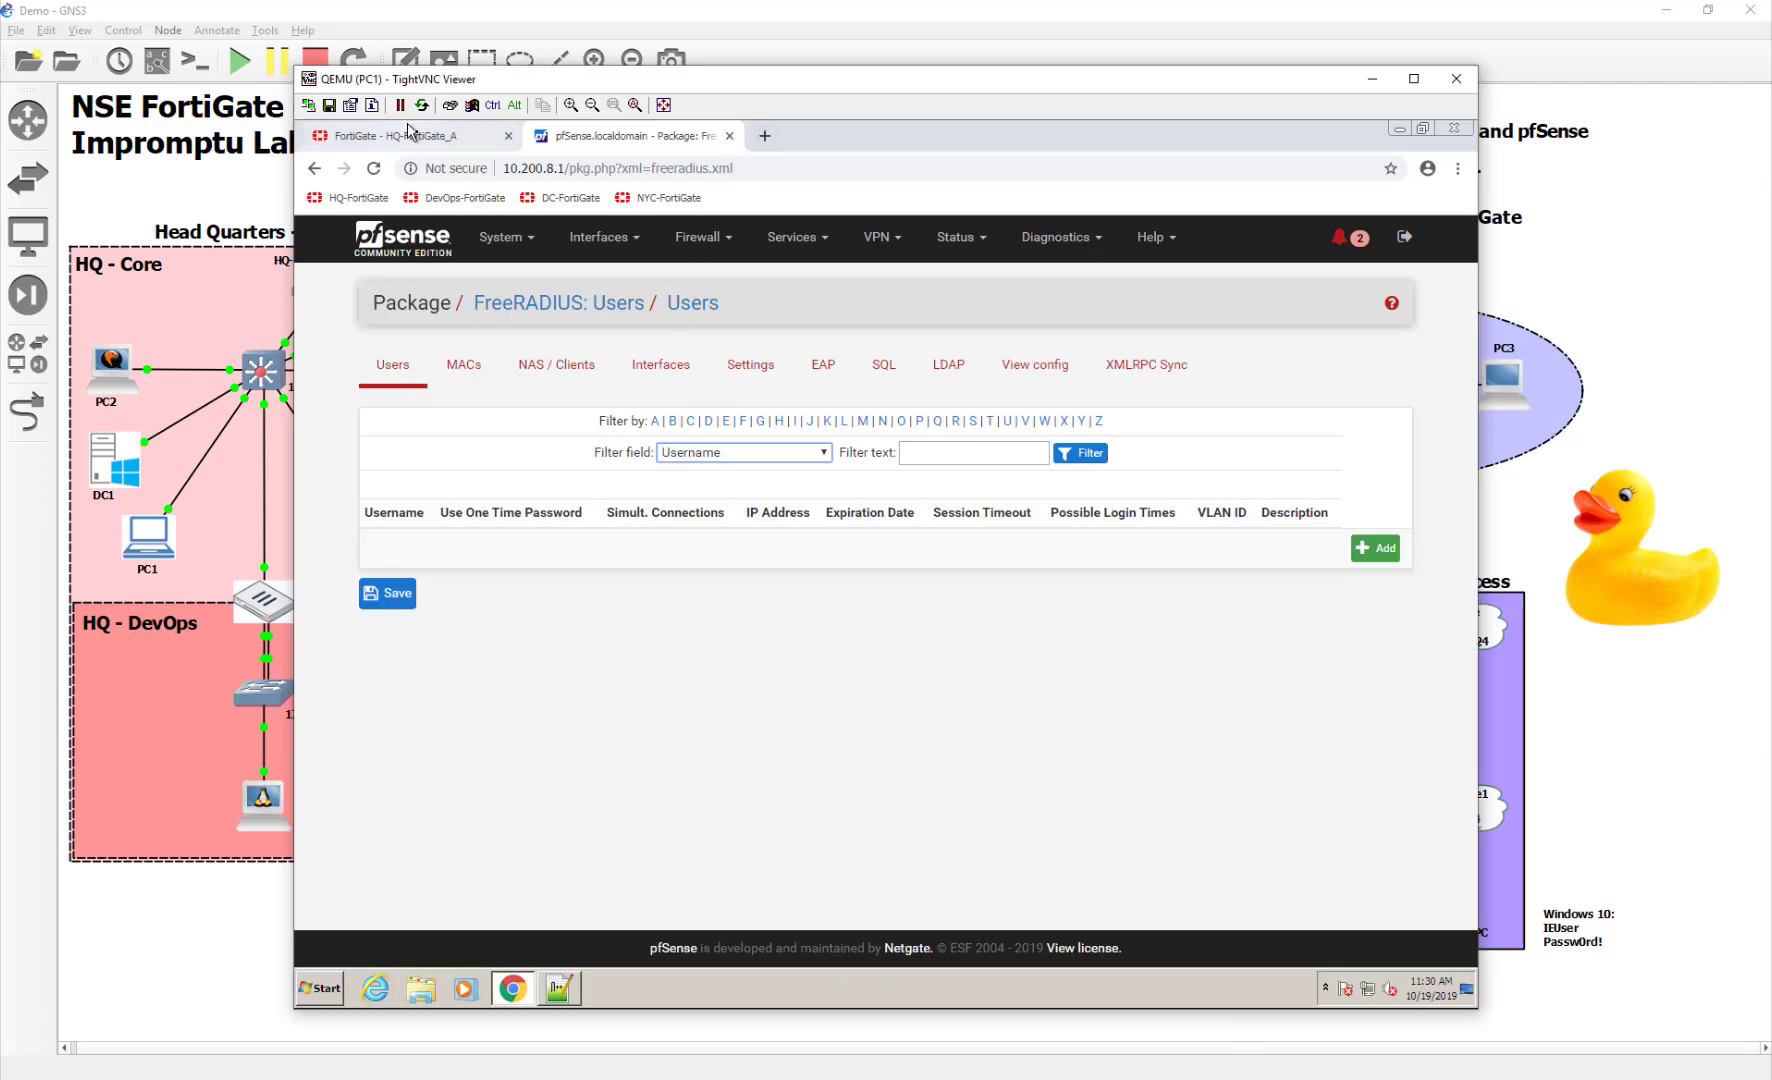
# Check FortiGate's RADIUS server list, then go to pfSense's FreeRADIUS NAS / Clients tab
pyautogui.click(415, 135)
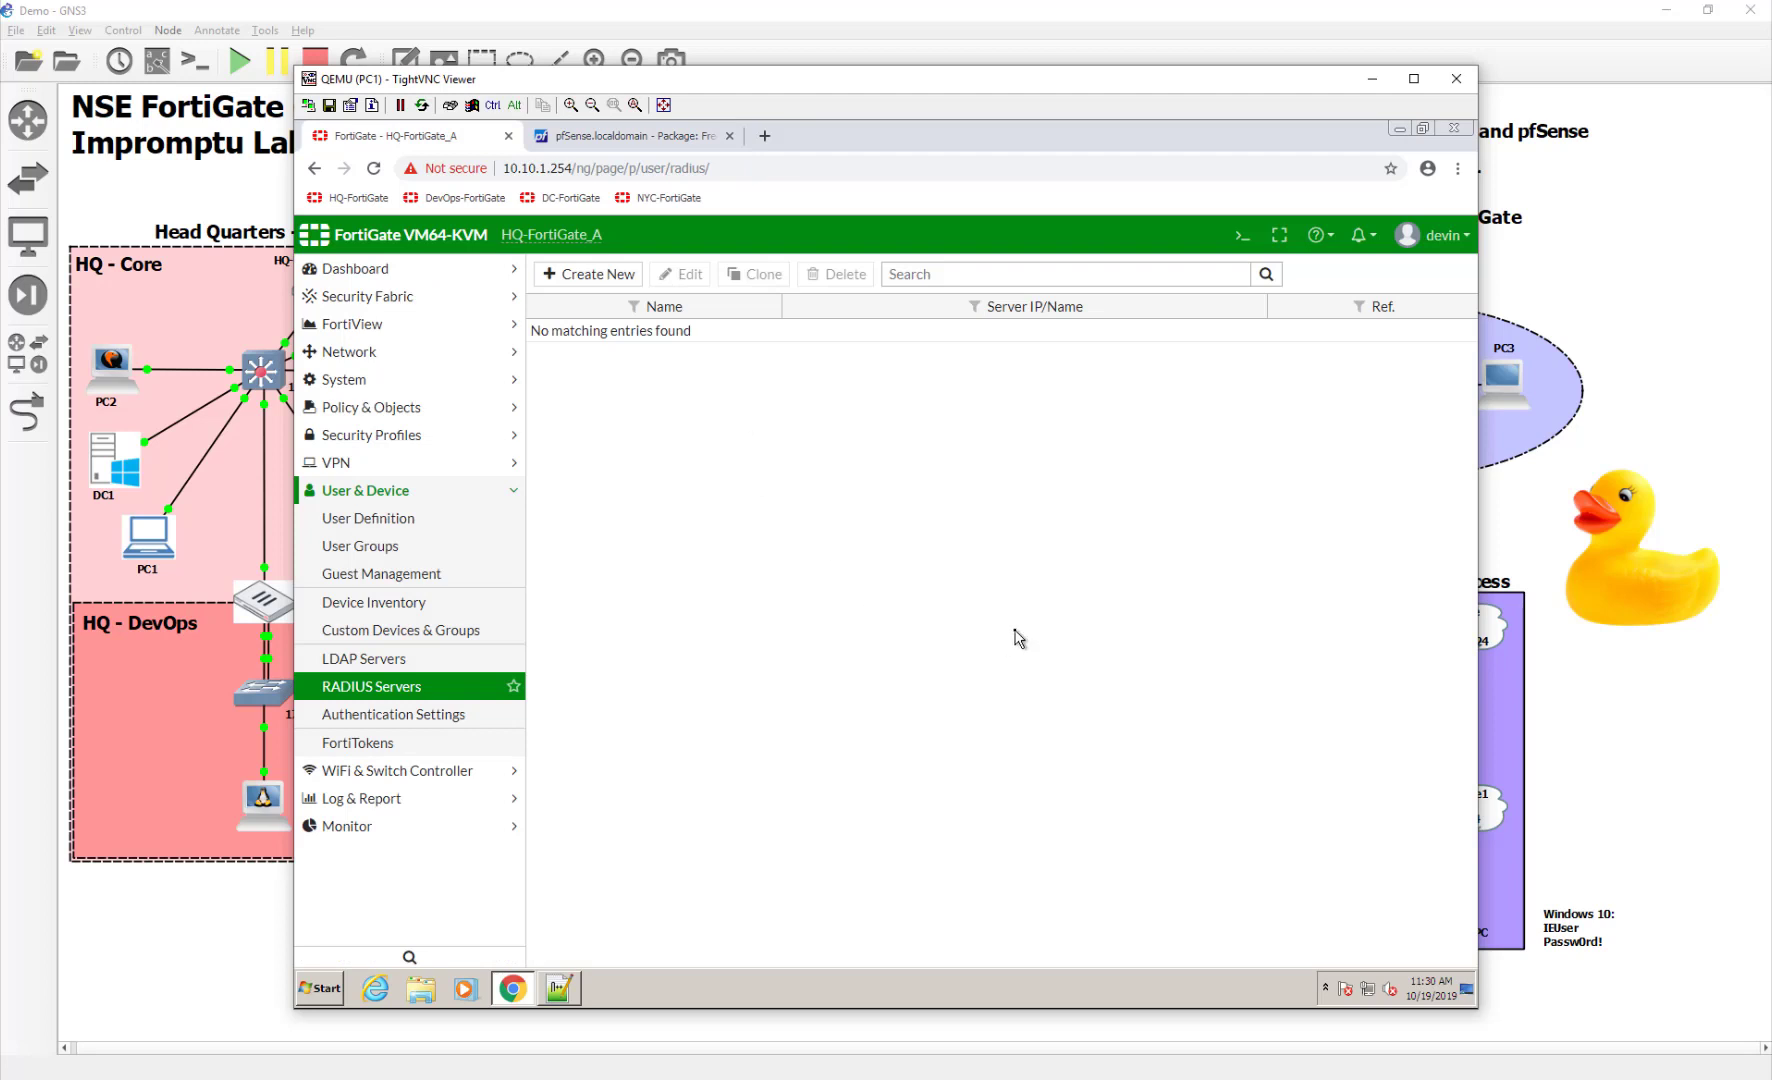
pyautogui.click(664, 130)
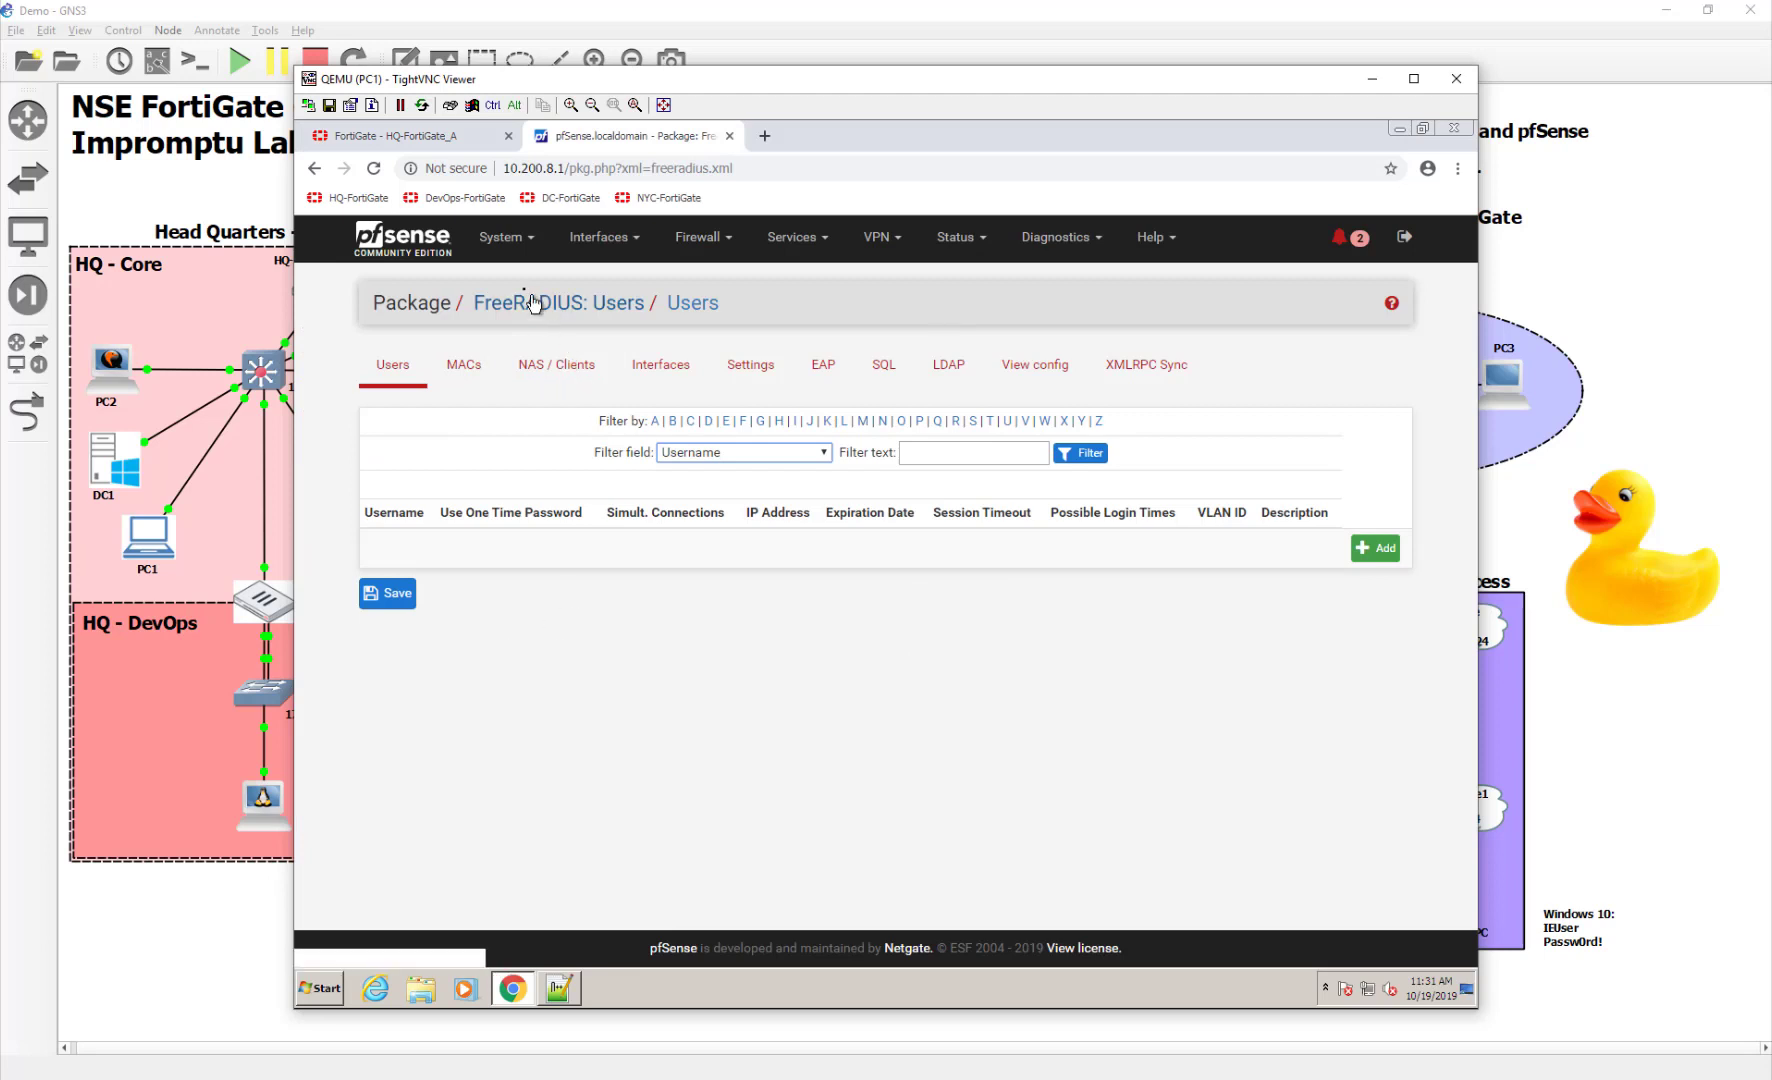
pyautogui.click(791, 254)
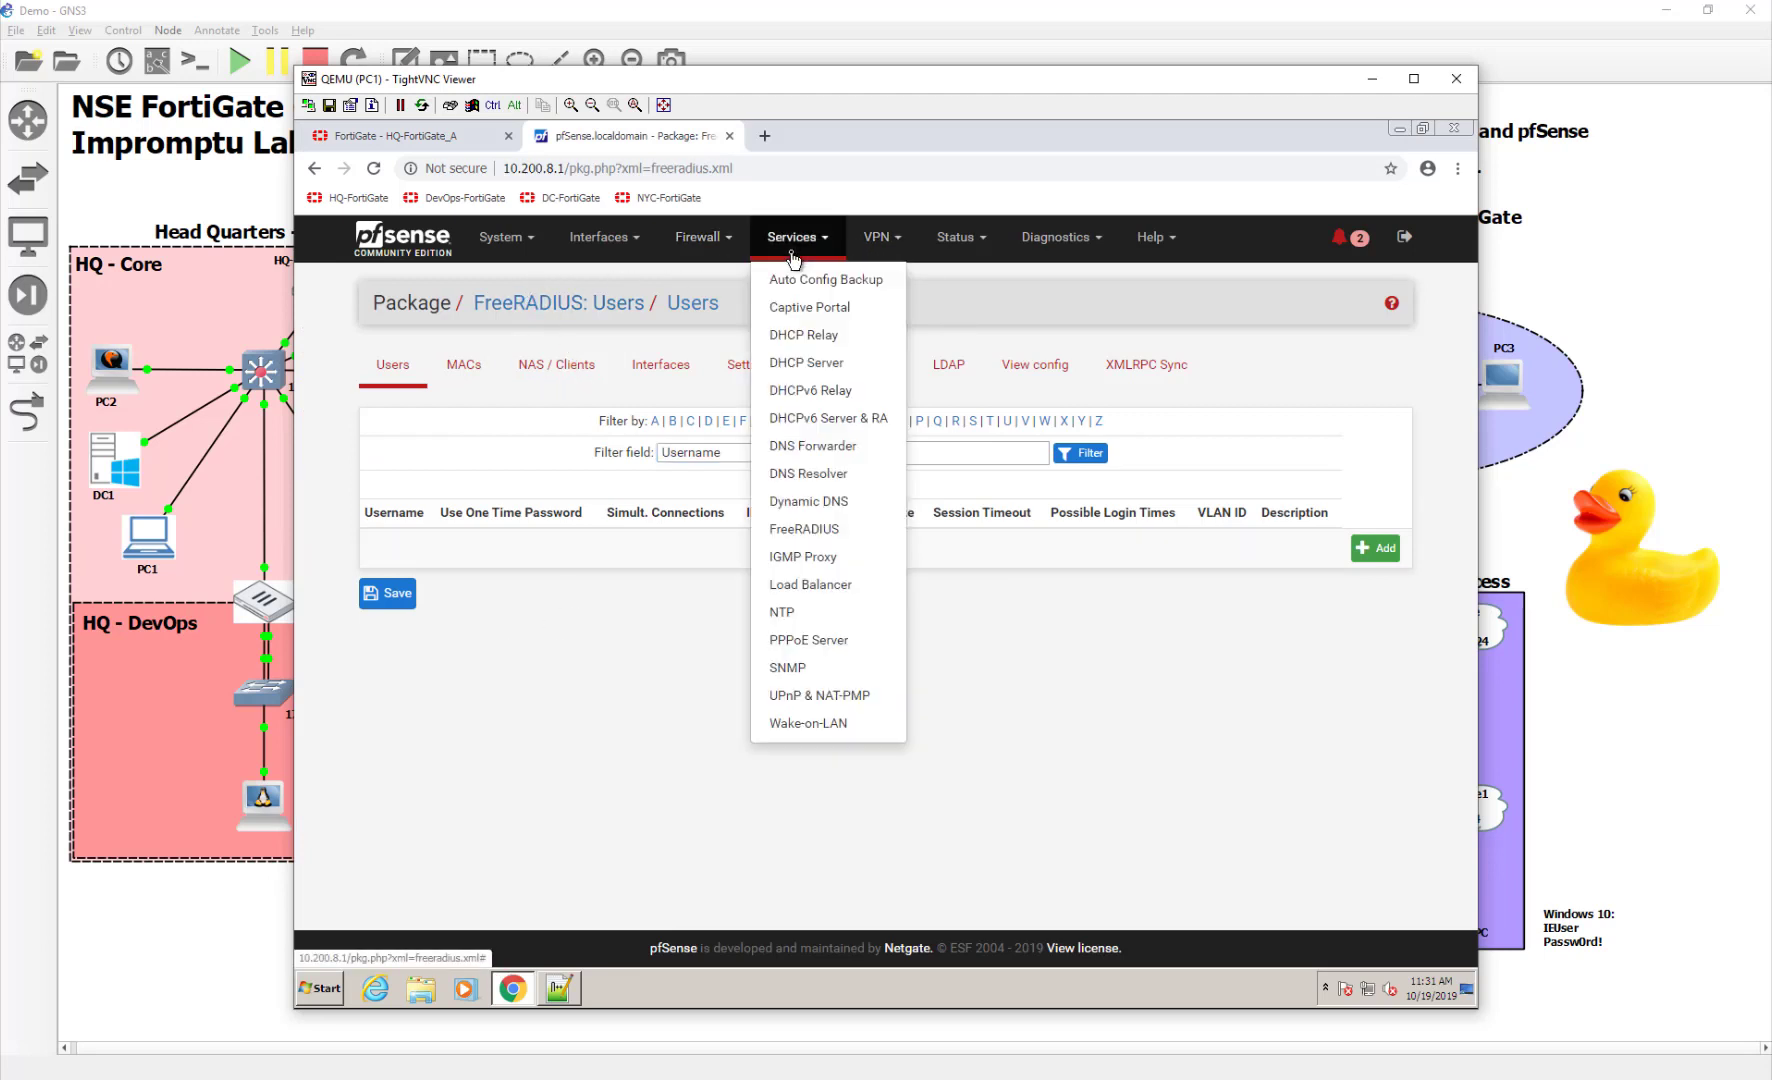
pyautogui.click(813, 537)
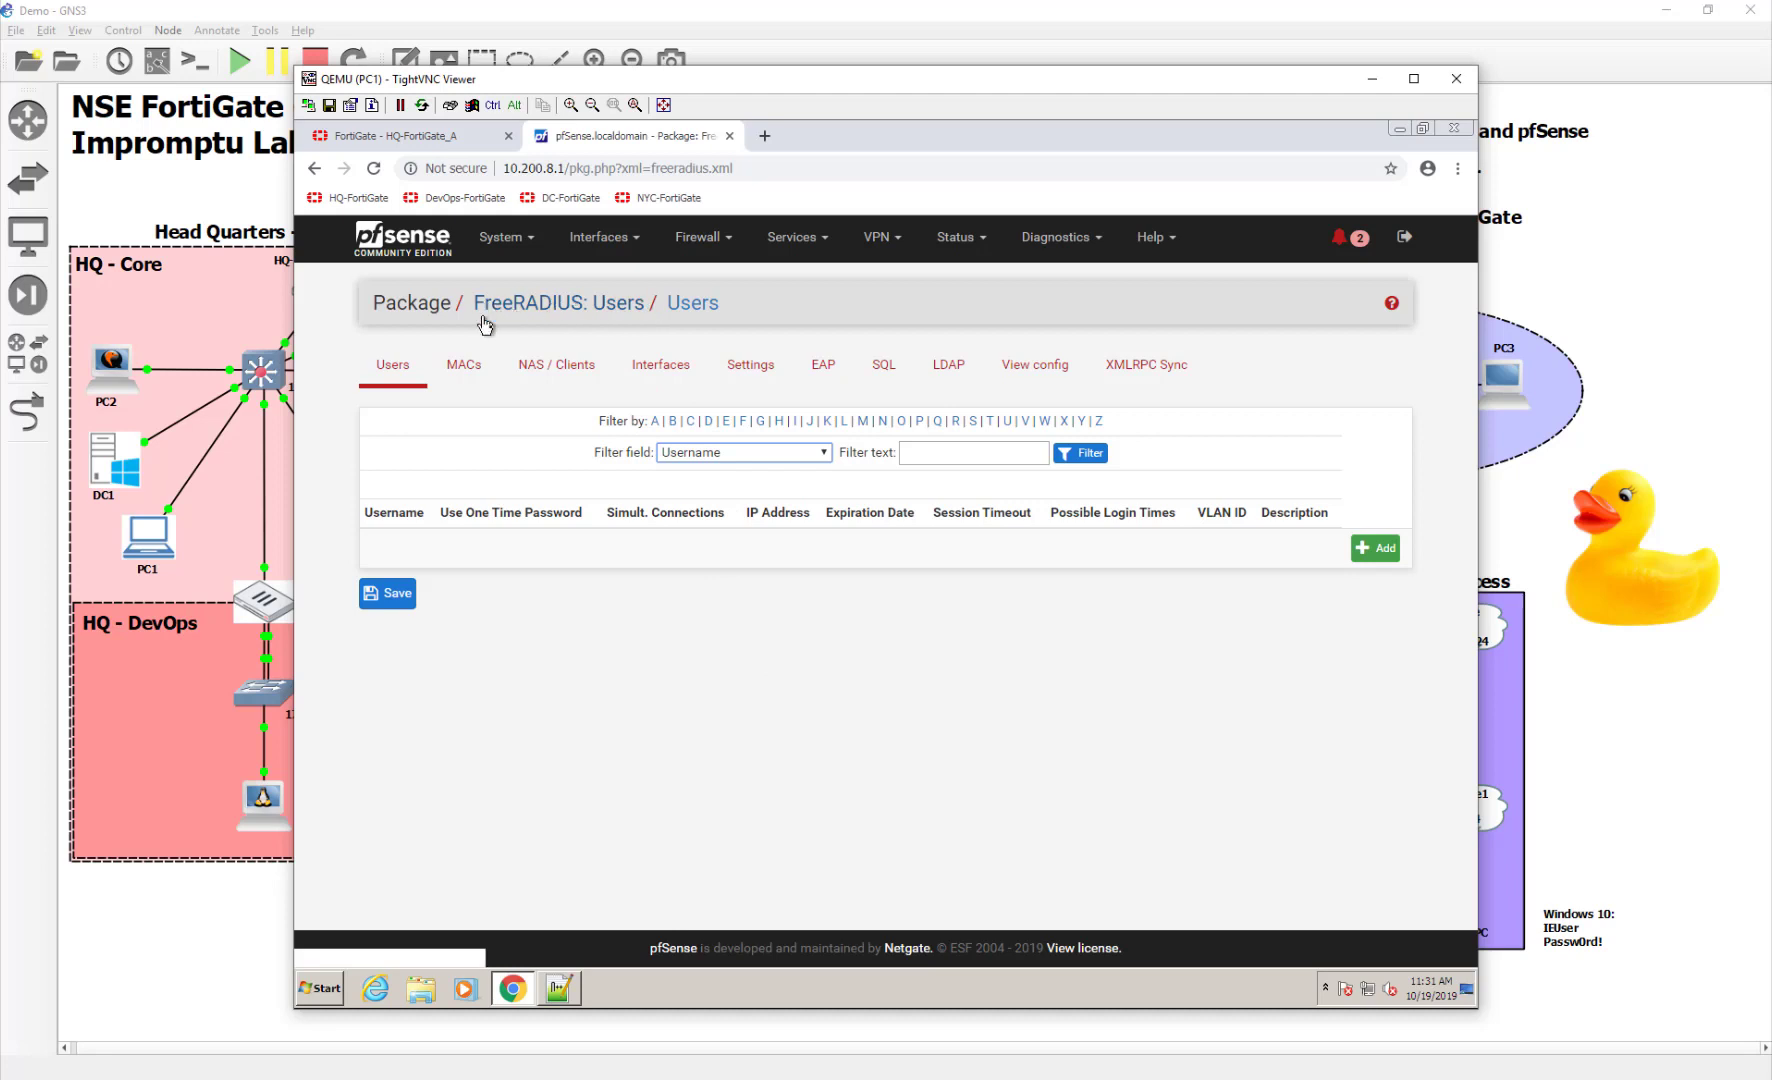
pyautogui.click(548, 378)
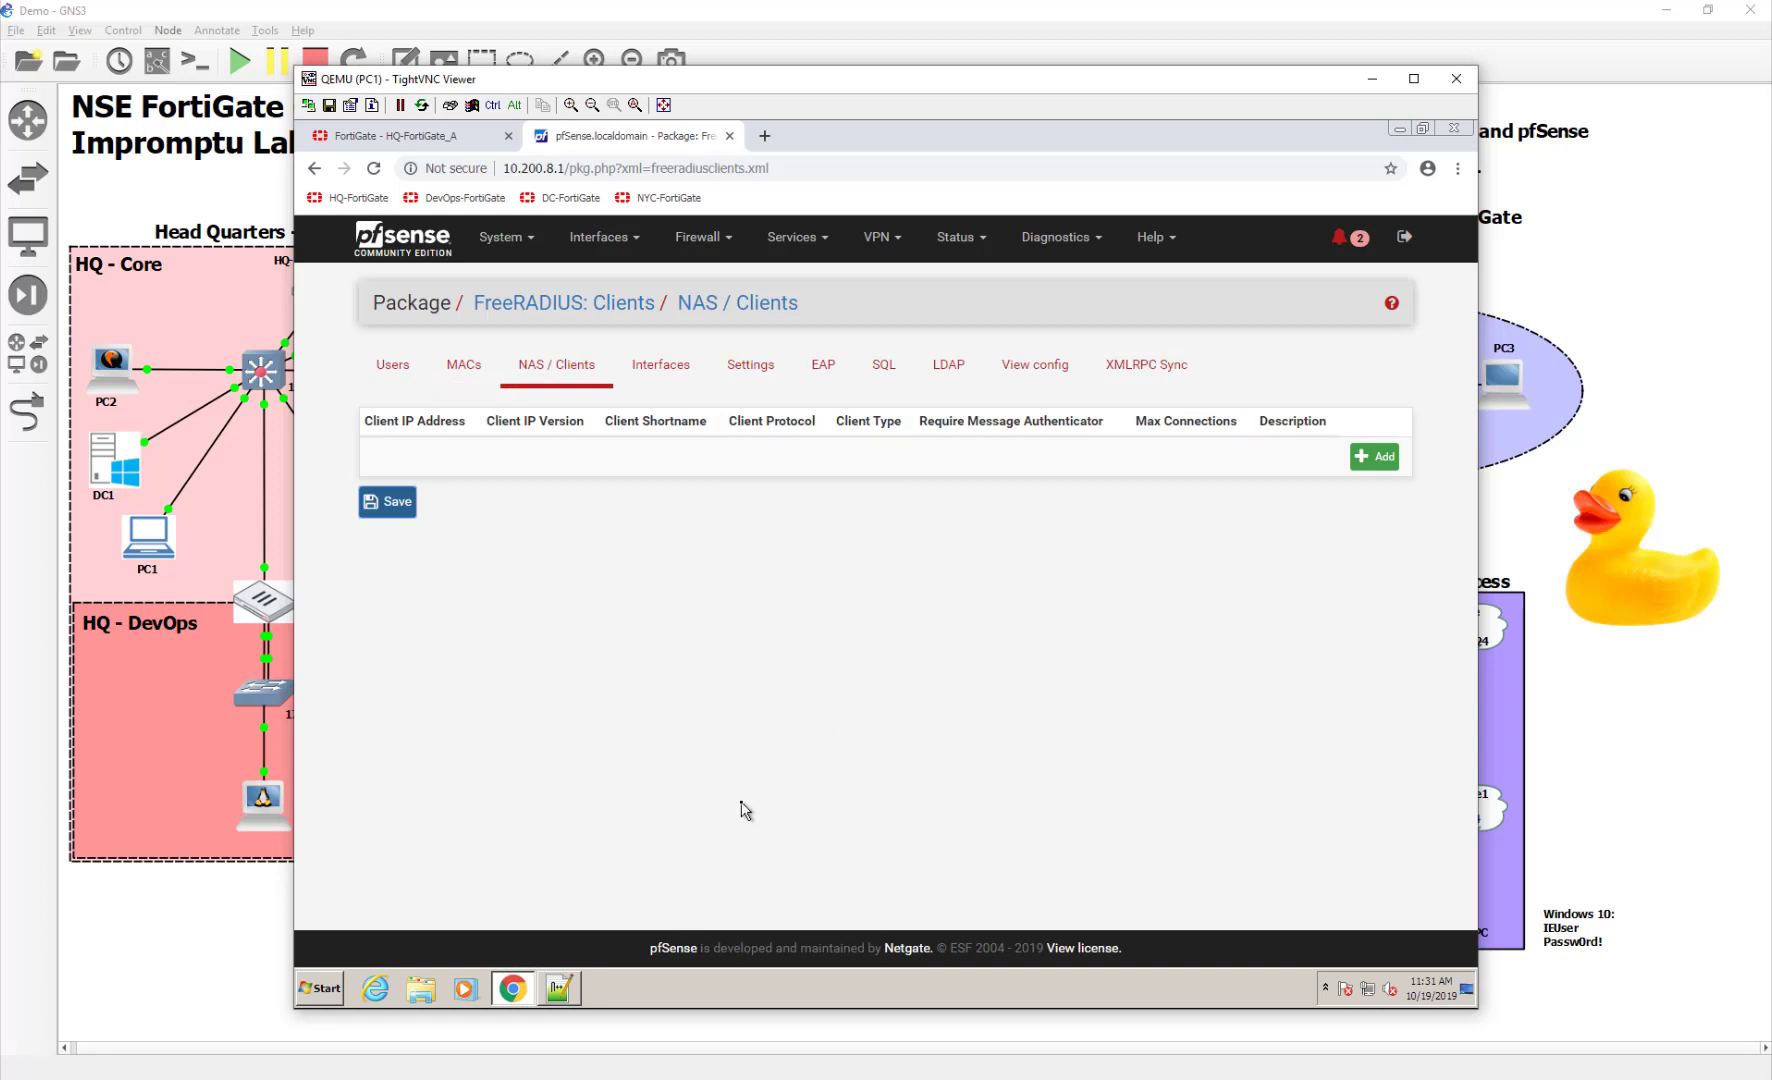
# Enter a new NAS client with IP 10.200.1.1, shortname HQ-FortiGate and a shared secret
pyautogui.click(1385, 460)
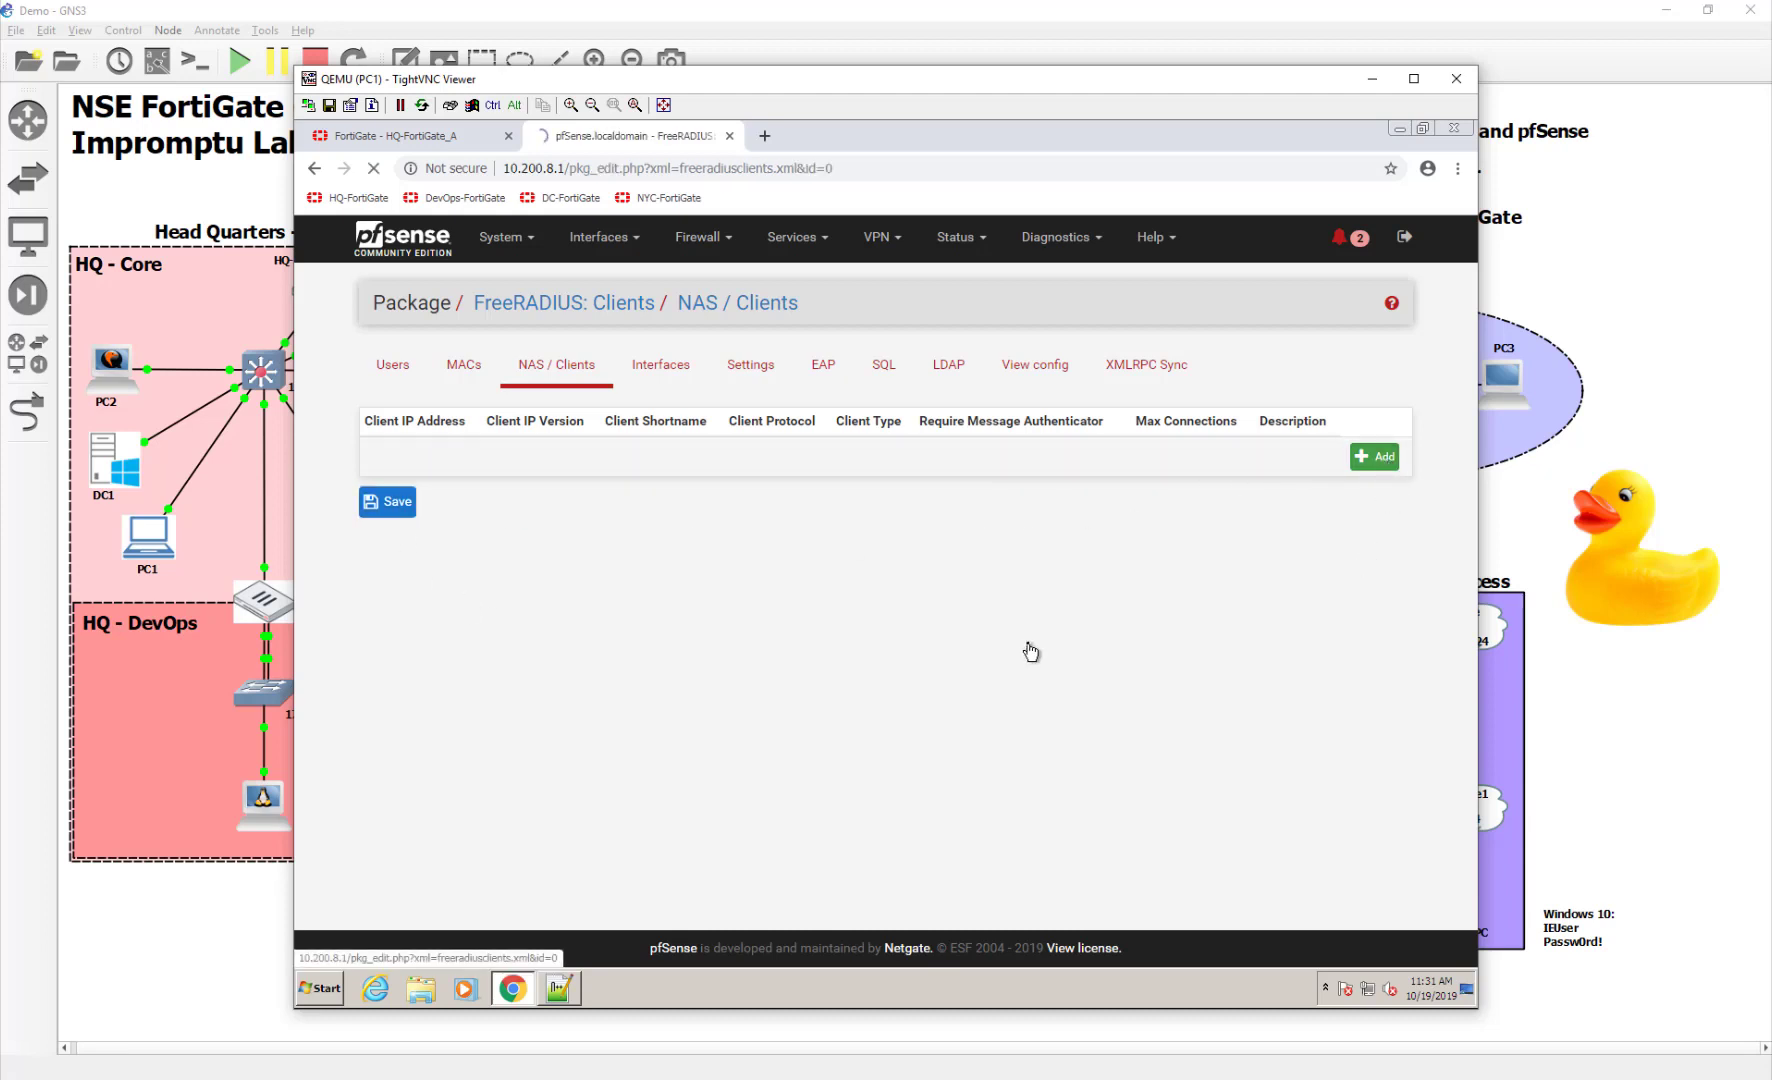
pyautogui.click(663, 457)
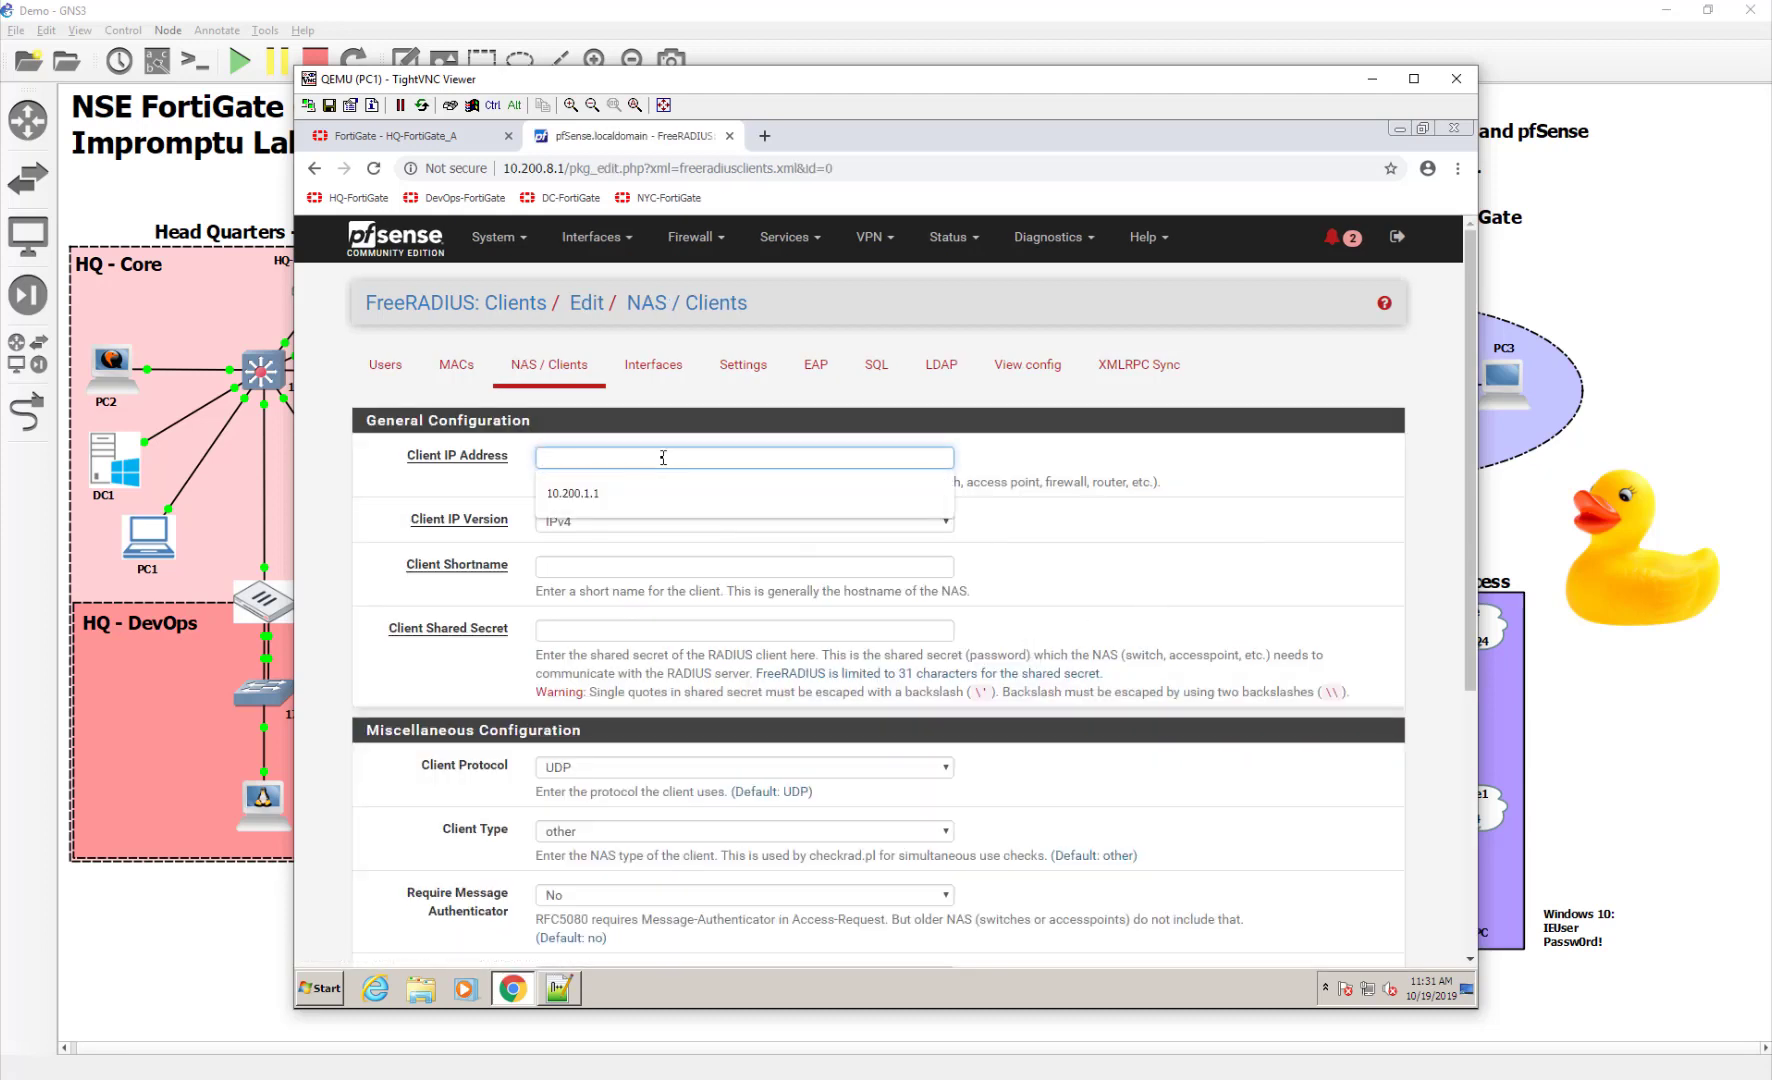
pyautogui.click(665, 495)
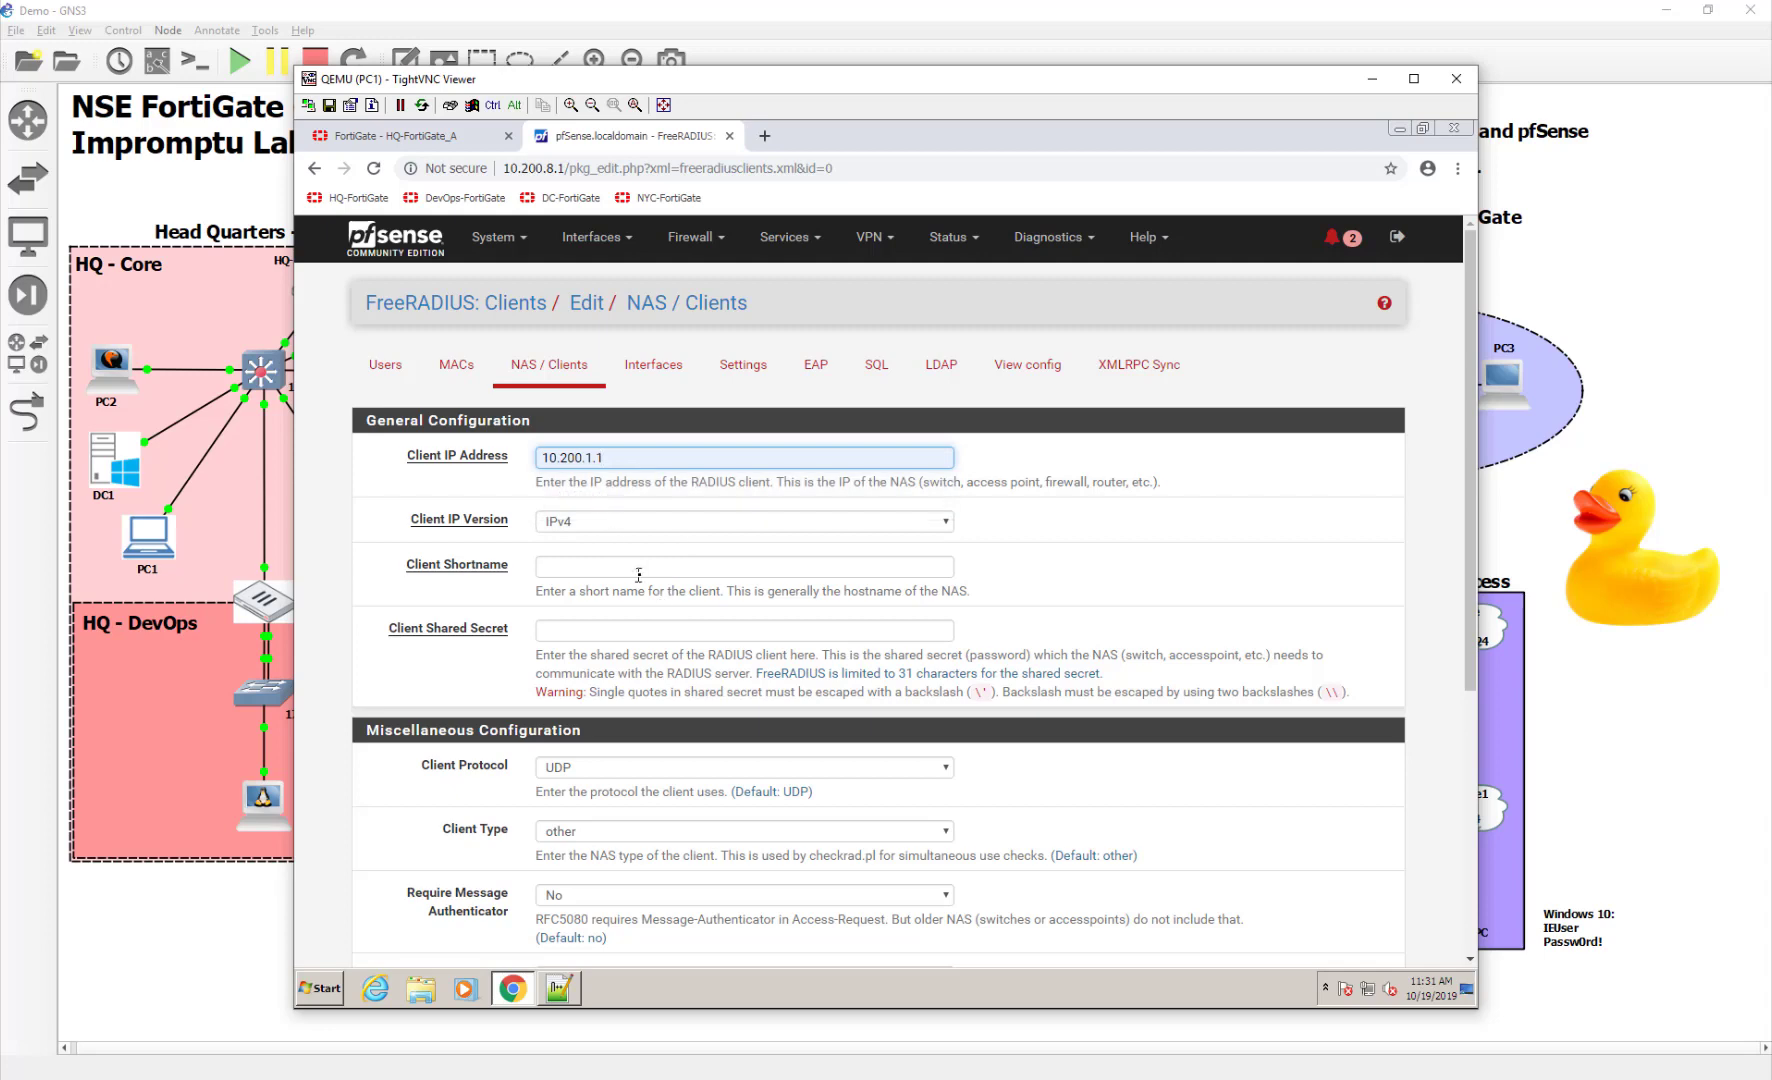
pyautogui.moveTo(643, 88); pyautogui.dragTo(955, 92)
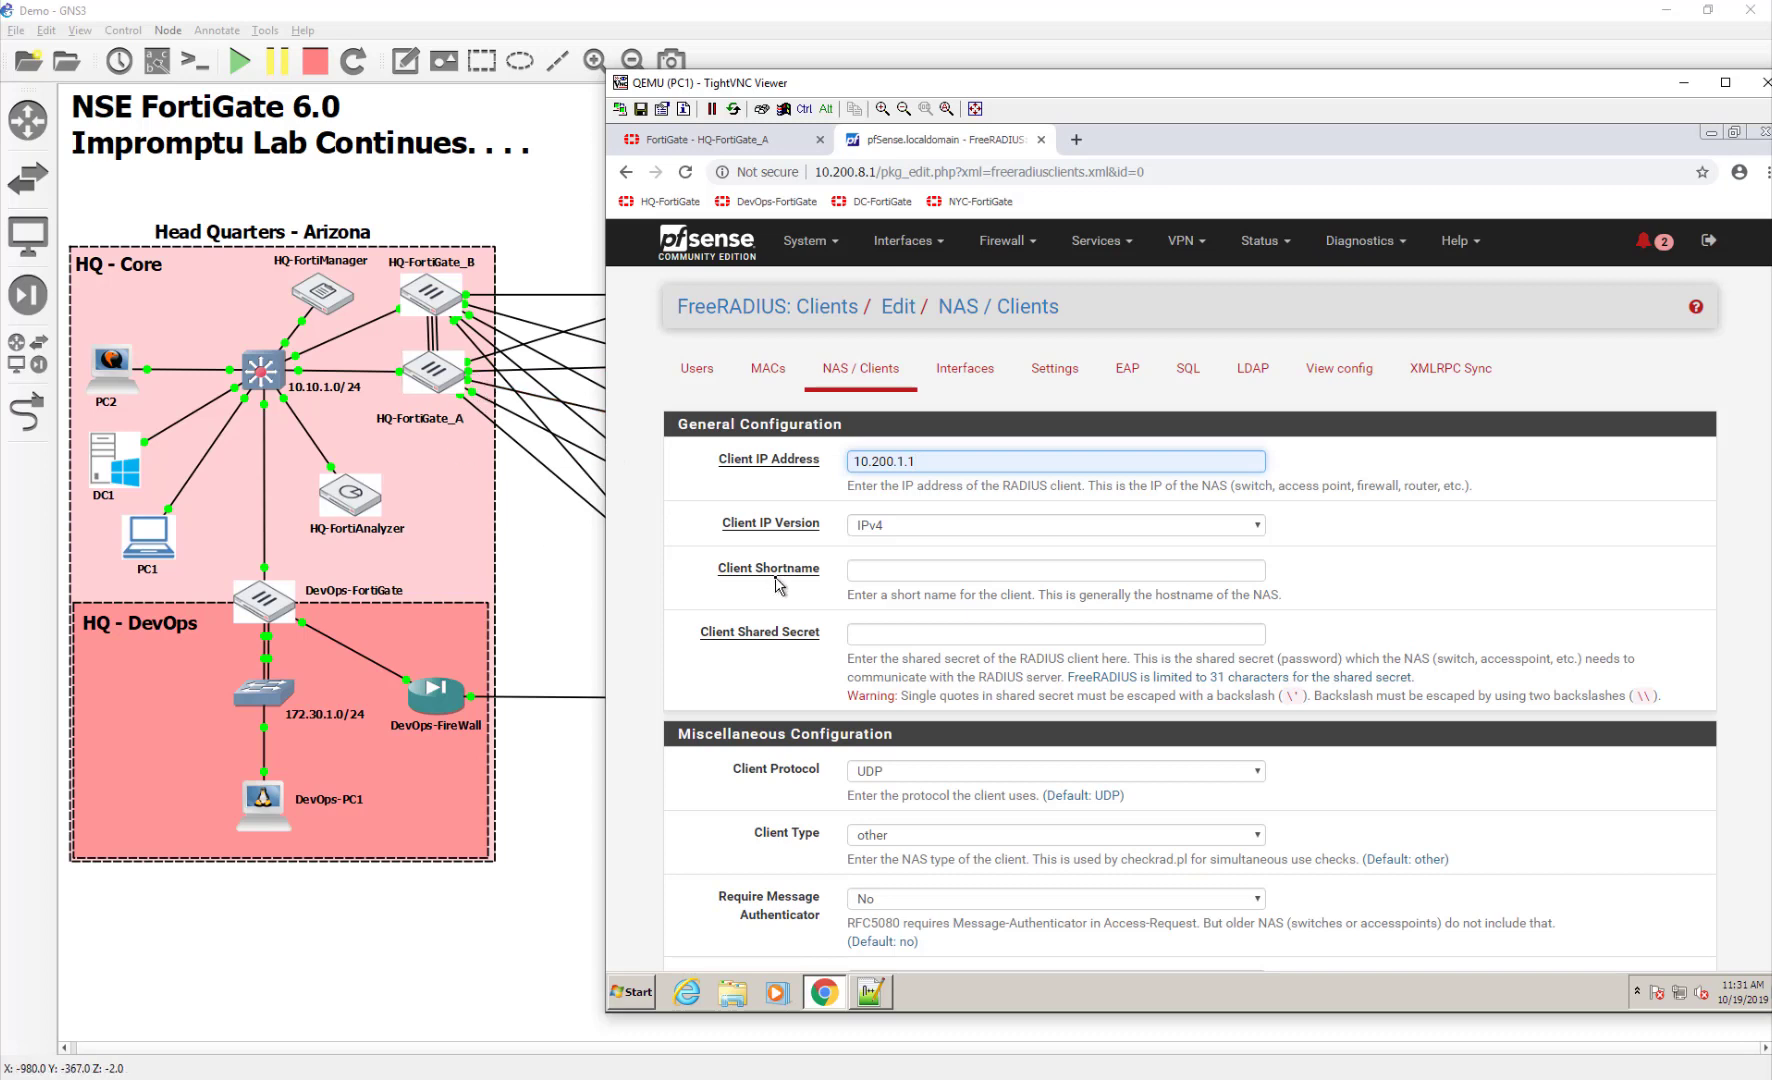
pyautogui.click(874, 571)
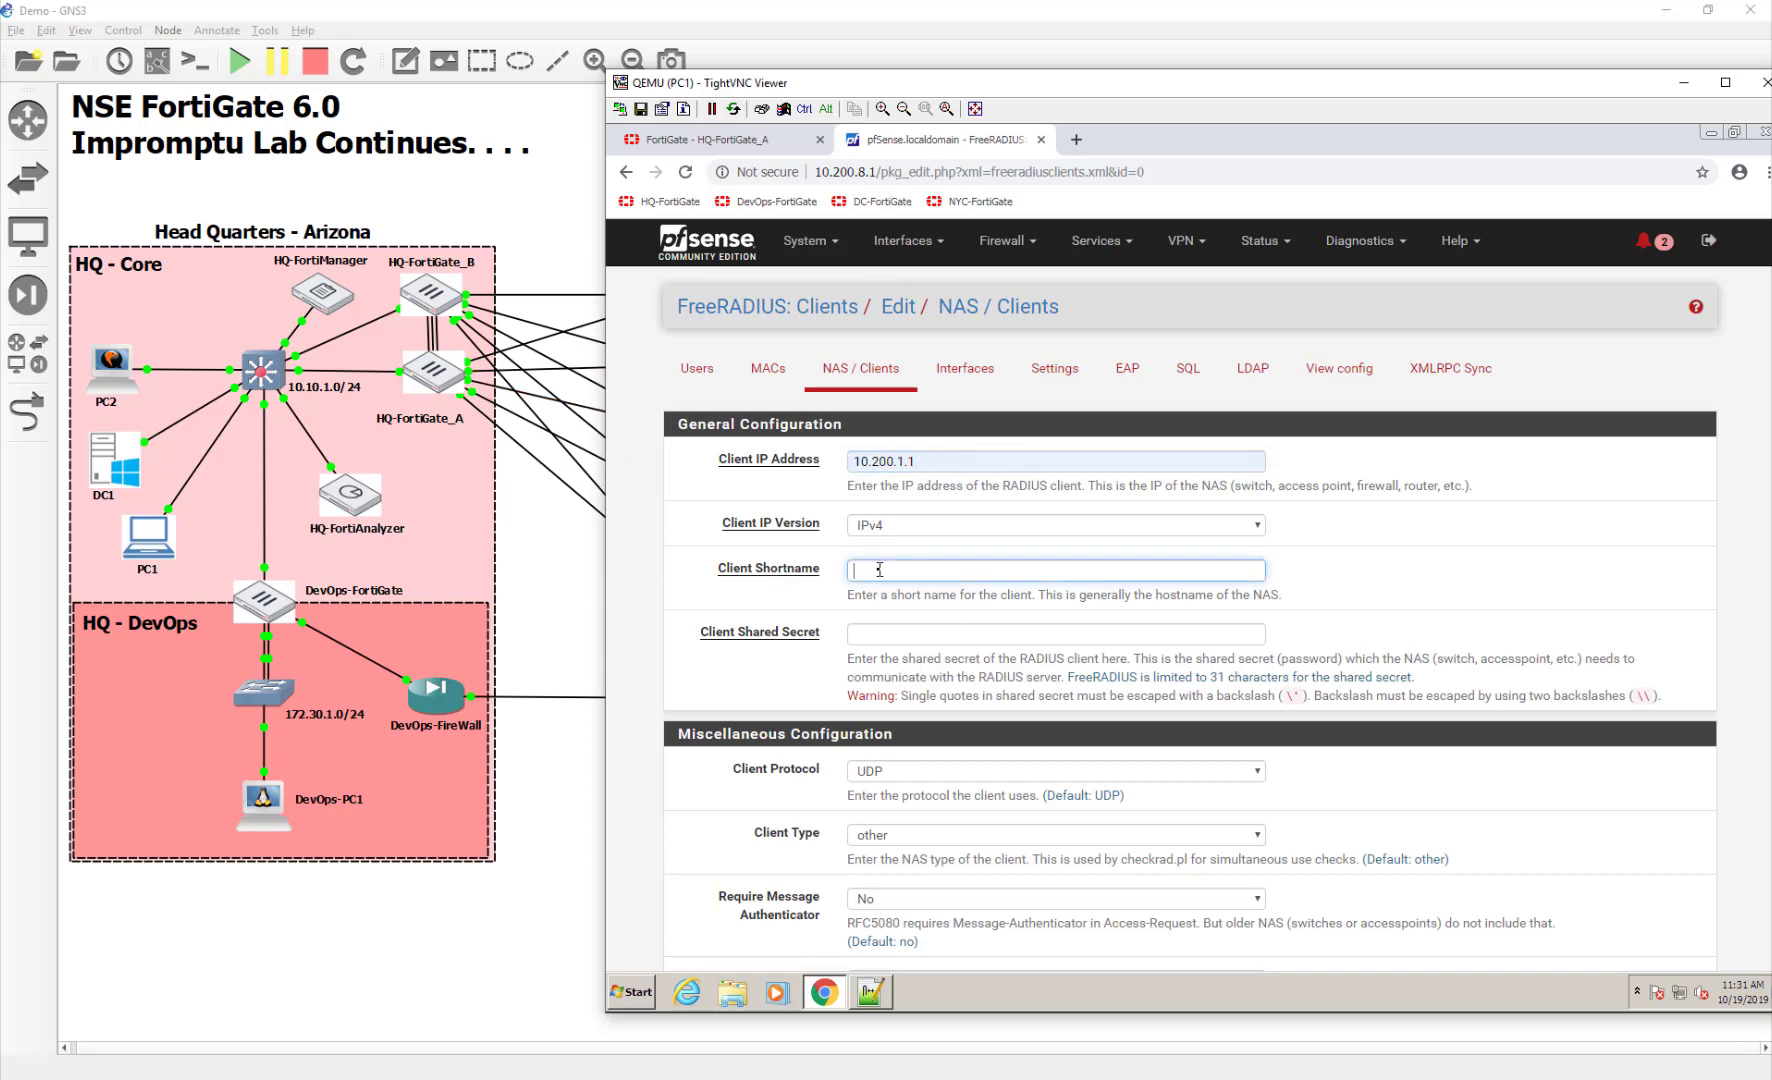
pyautogui.write('HQ-FortiGate')
pyautogui.click(960, 635)
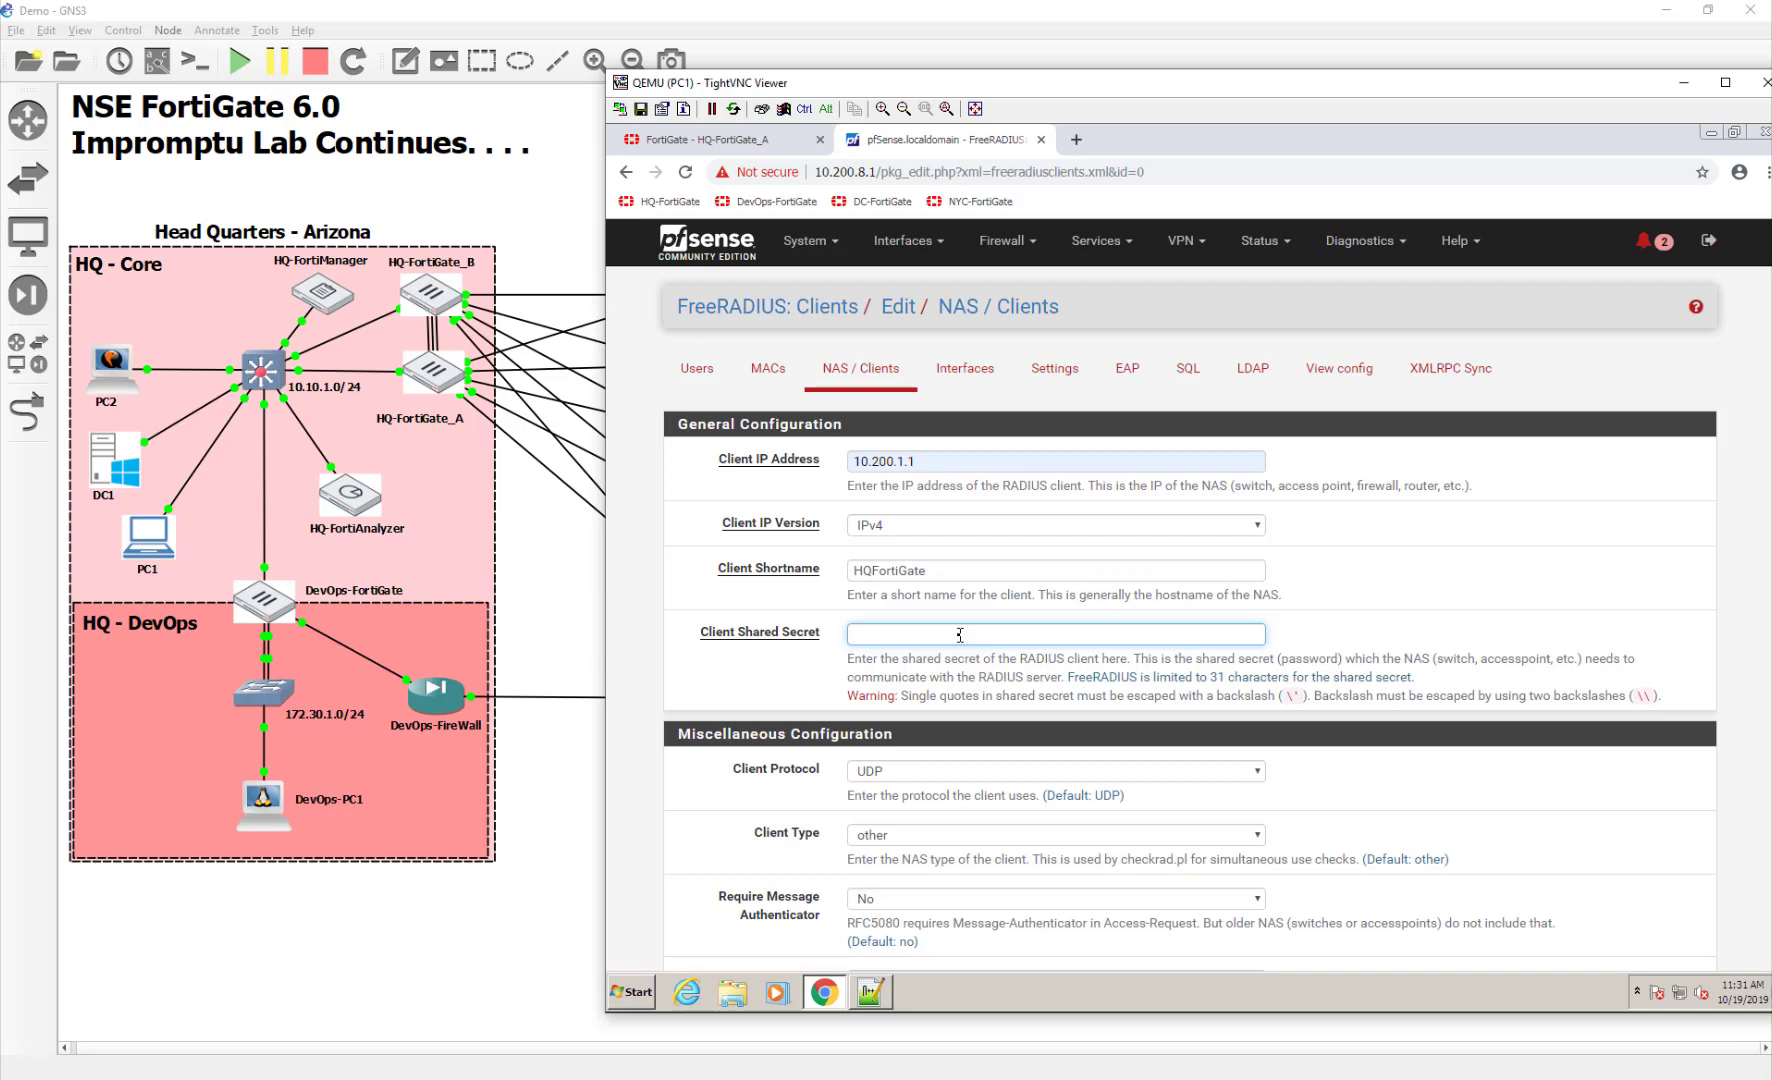
pyautogui.write('fortinet')
# Save the NAS client and dismiss the browser's save-password offer
pyautogui.scroll(-2, 1380, 635)
pyautogui.scroll(-5, 1380, 632)
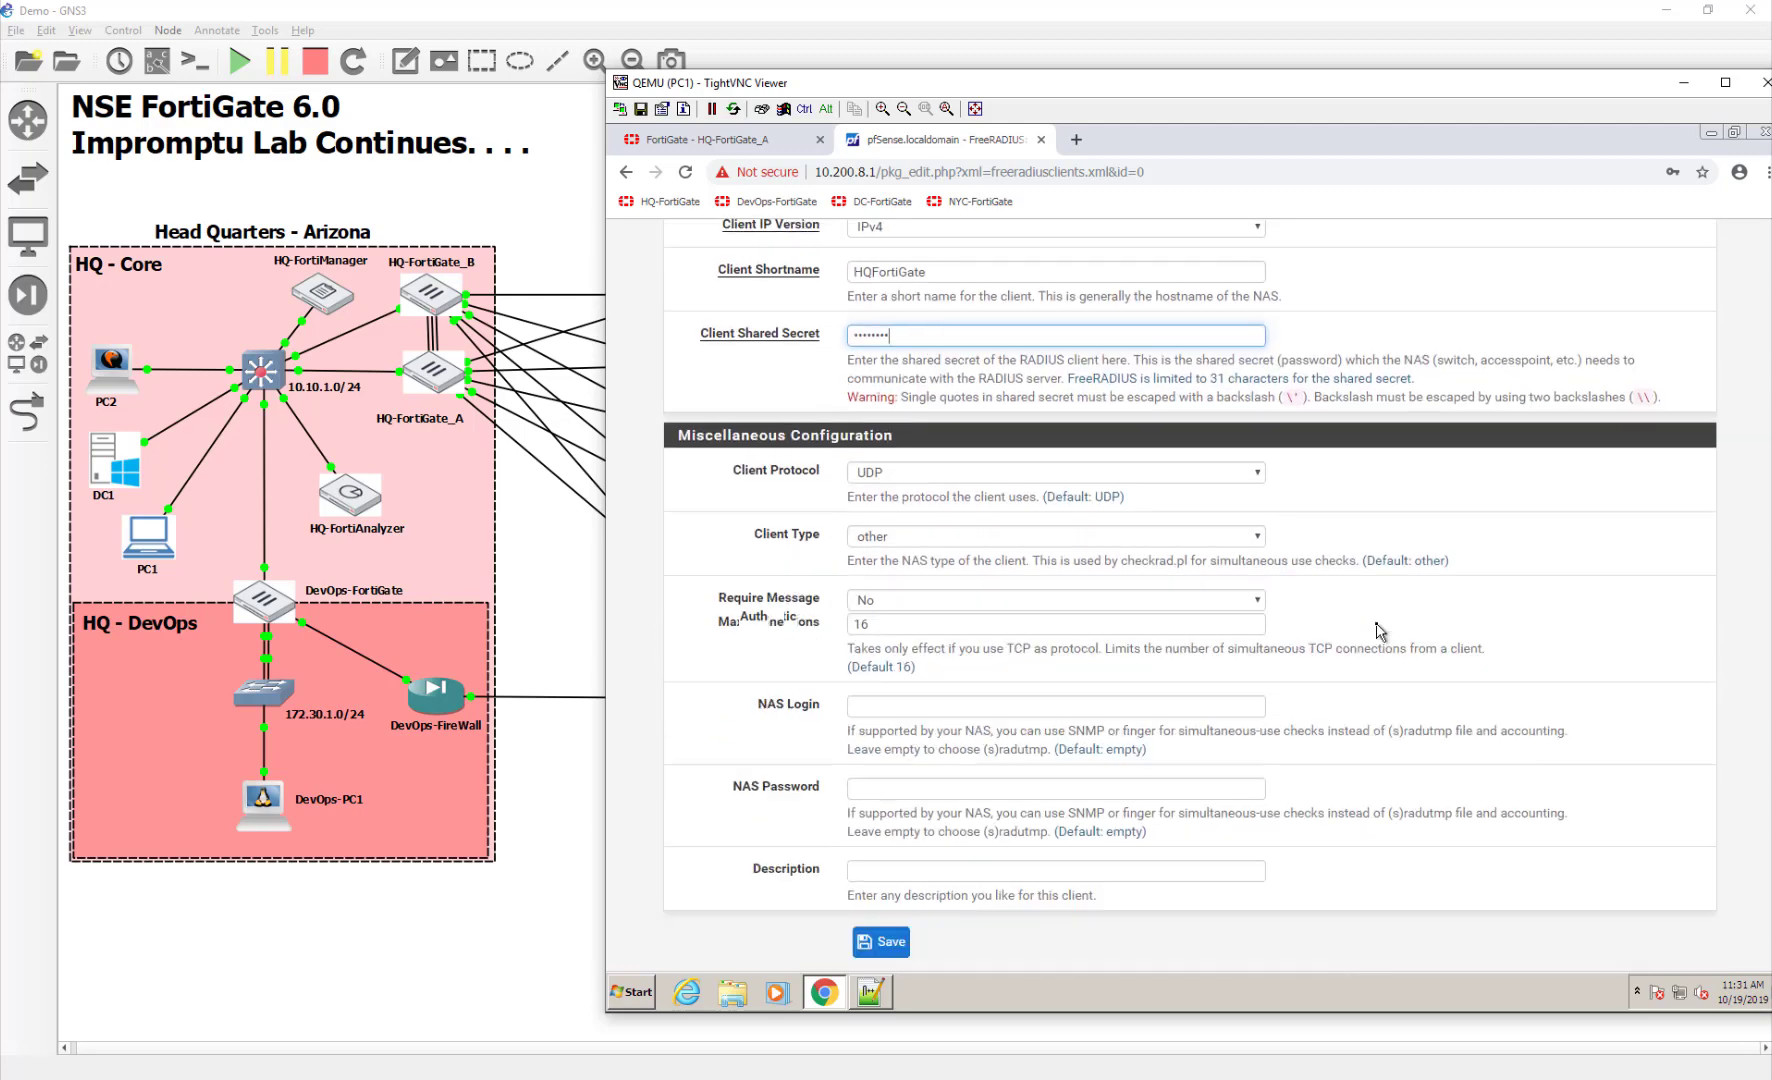
pyautogui.scroll(4, 1383, 633)
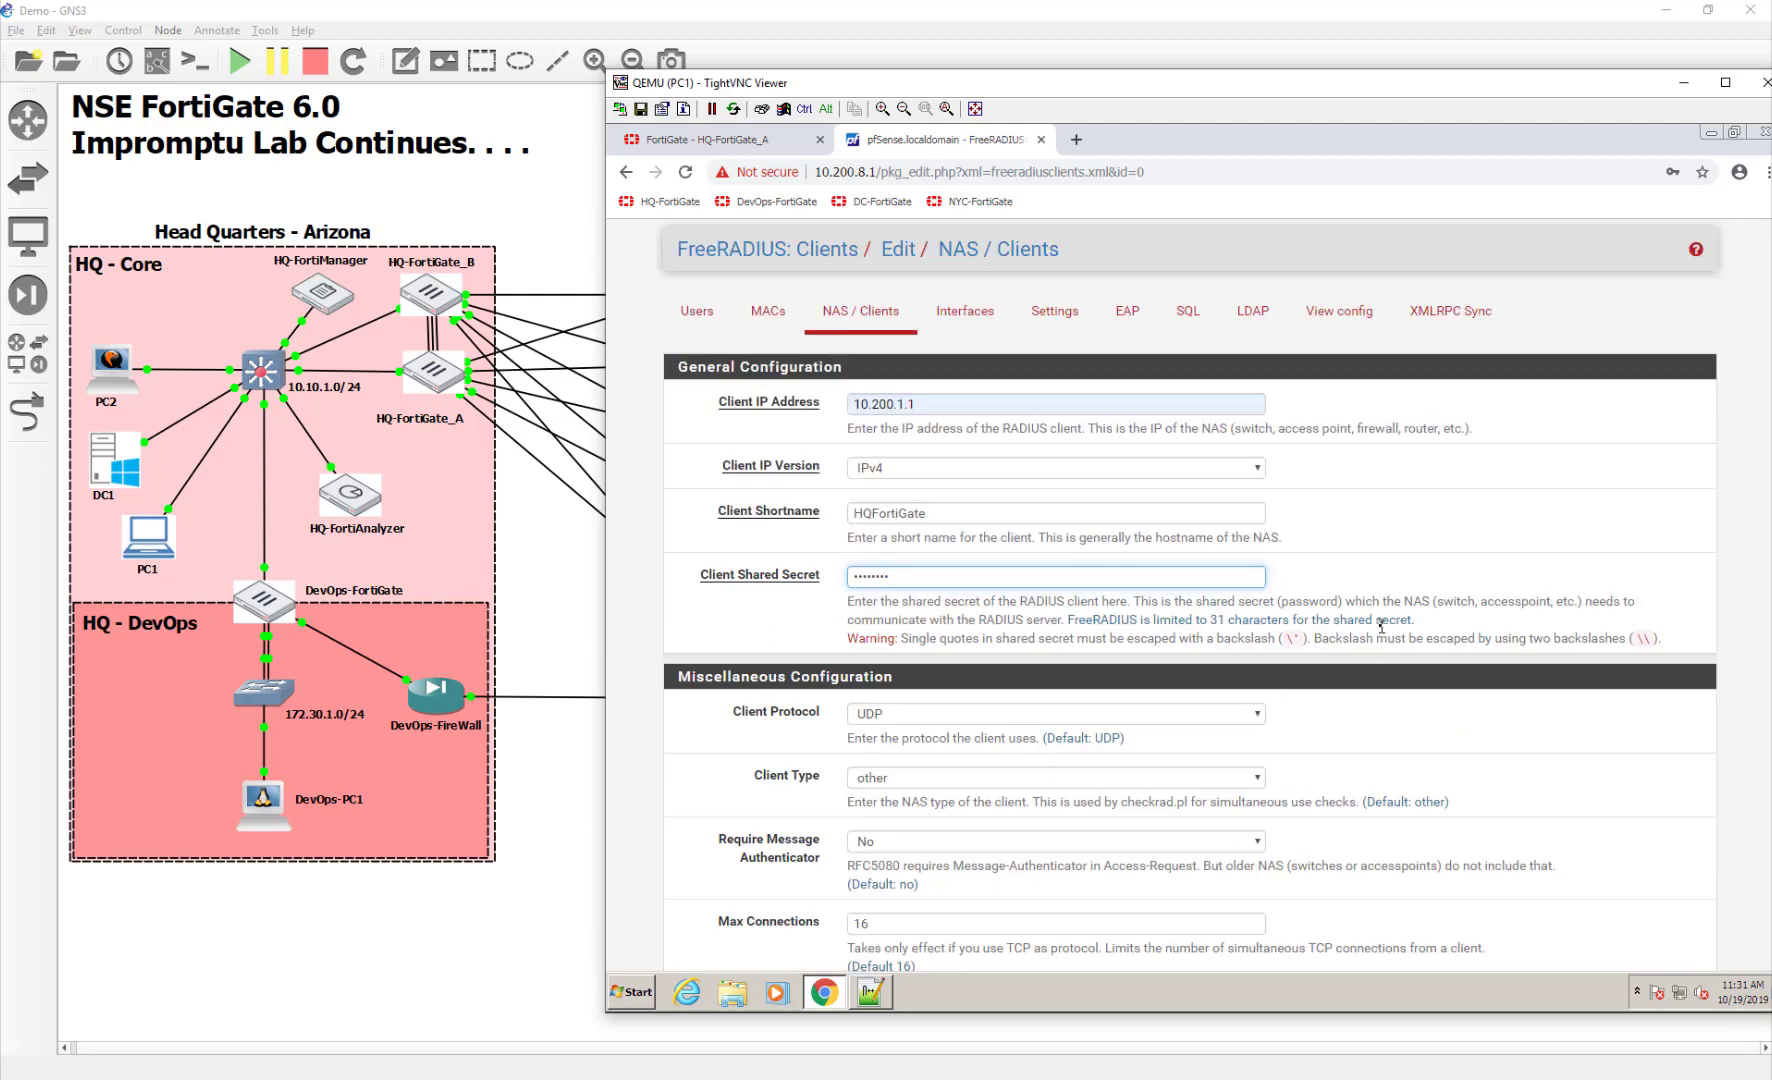
pyautogui.scroll(-1, 1381, 627)
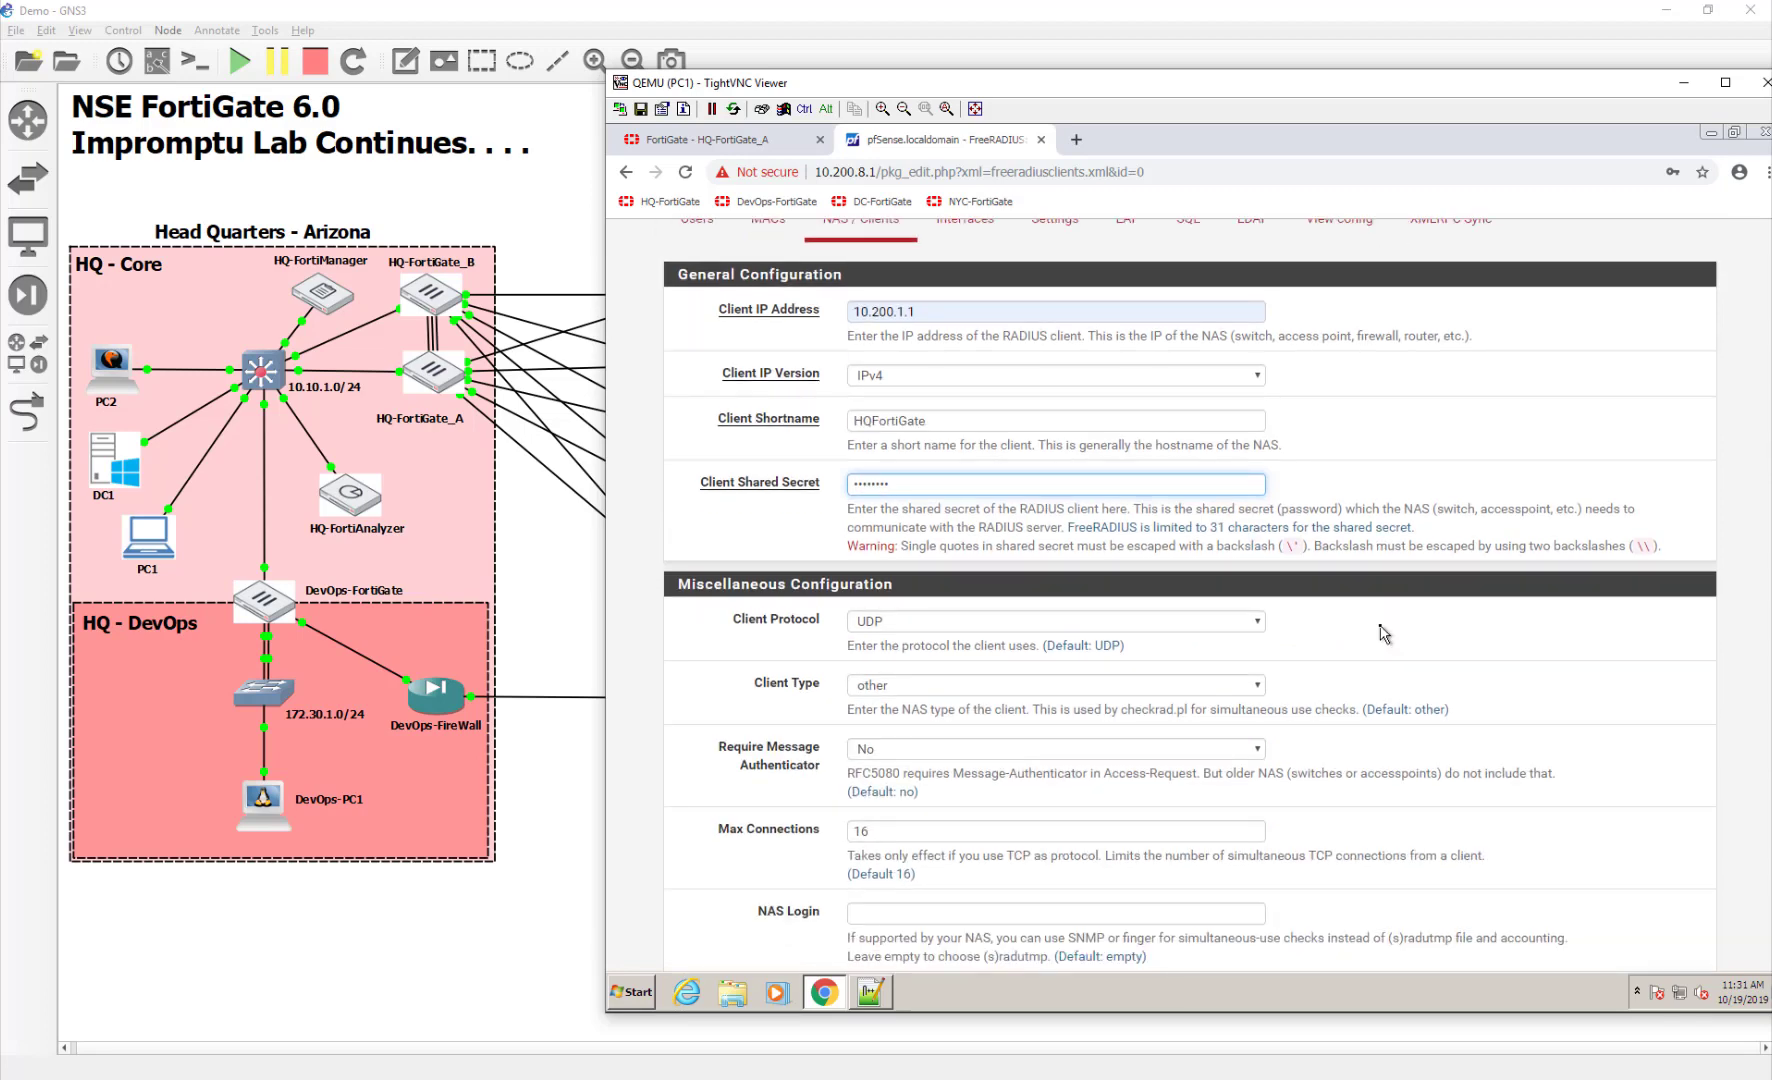
pyautogui.scroll(-1, 1381, 632)
pyautogui.scroll(-2, 1381, 632)
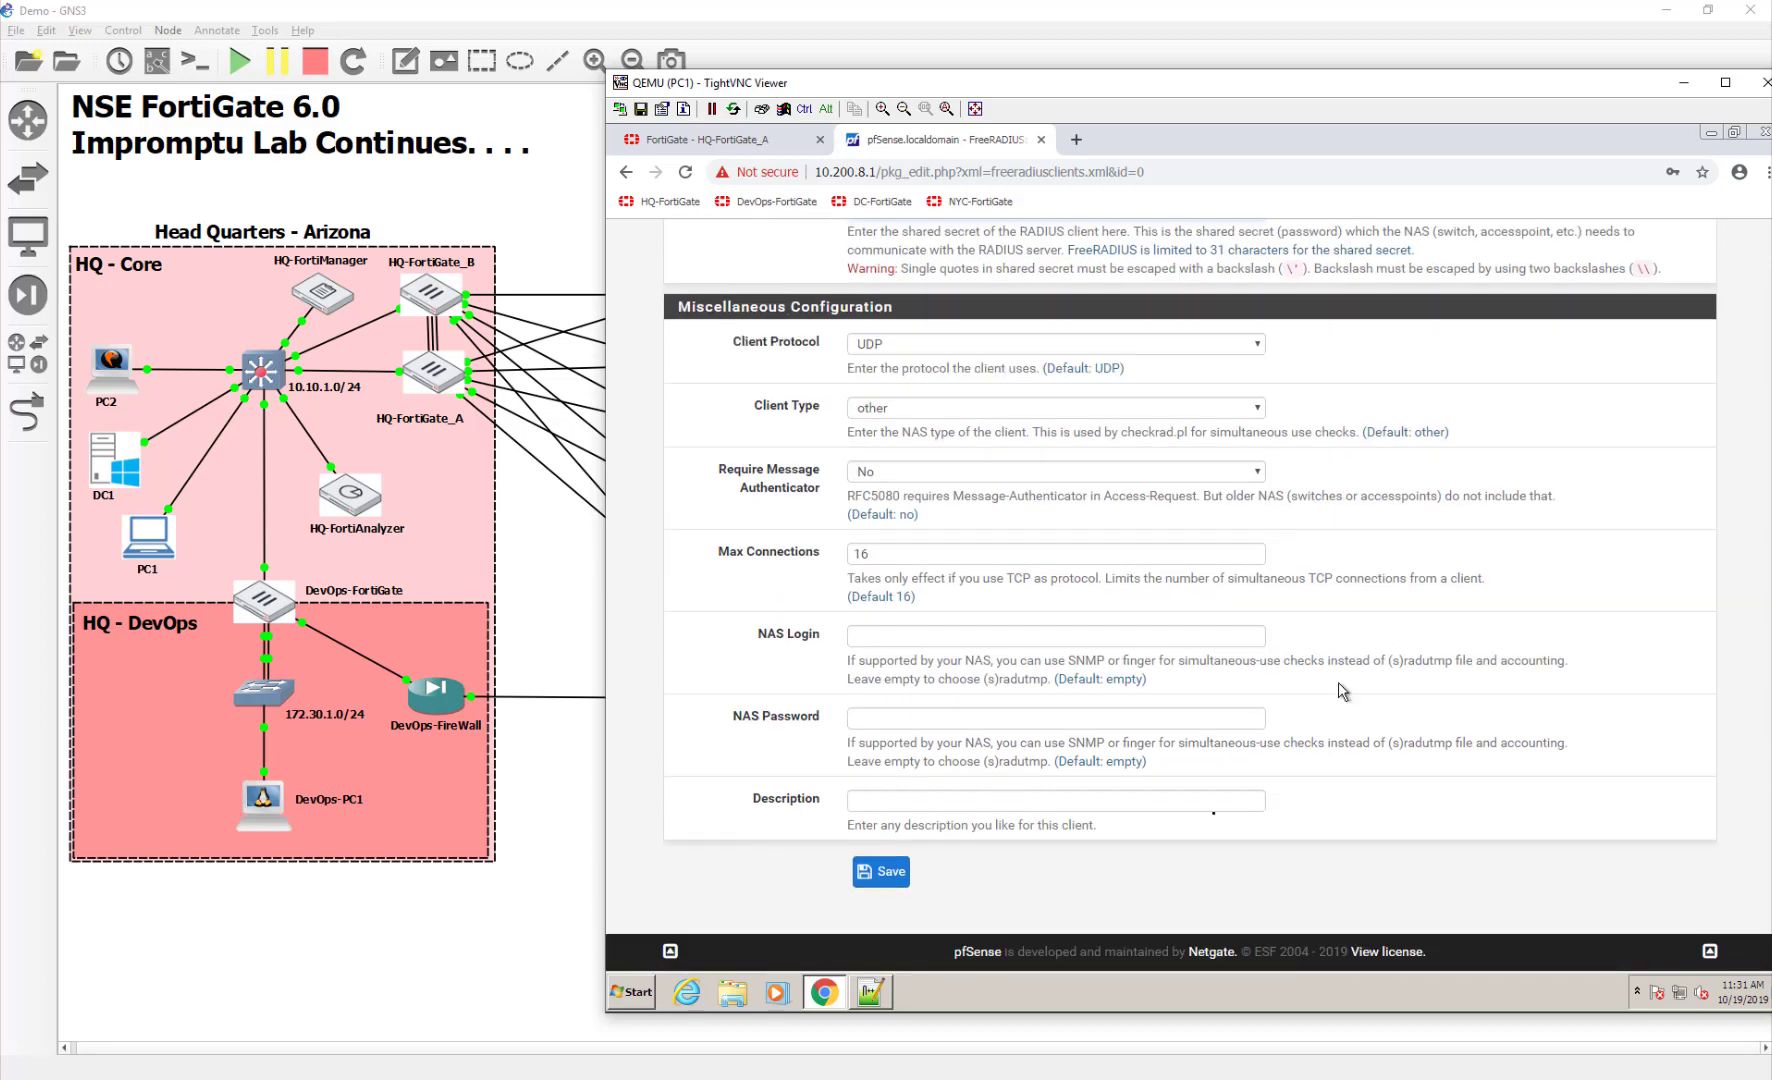
pyautogui.click(891, 861)
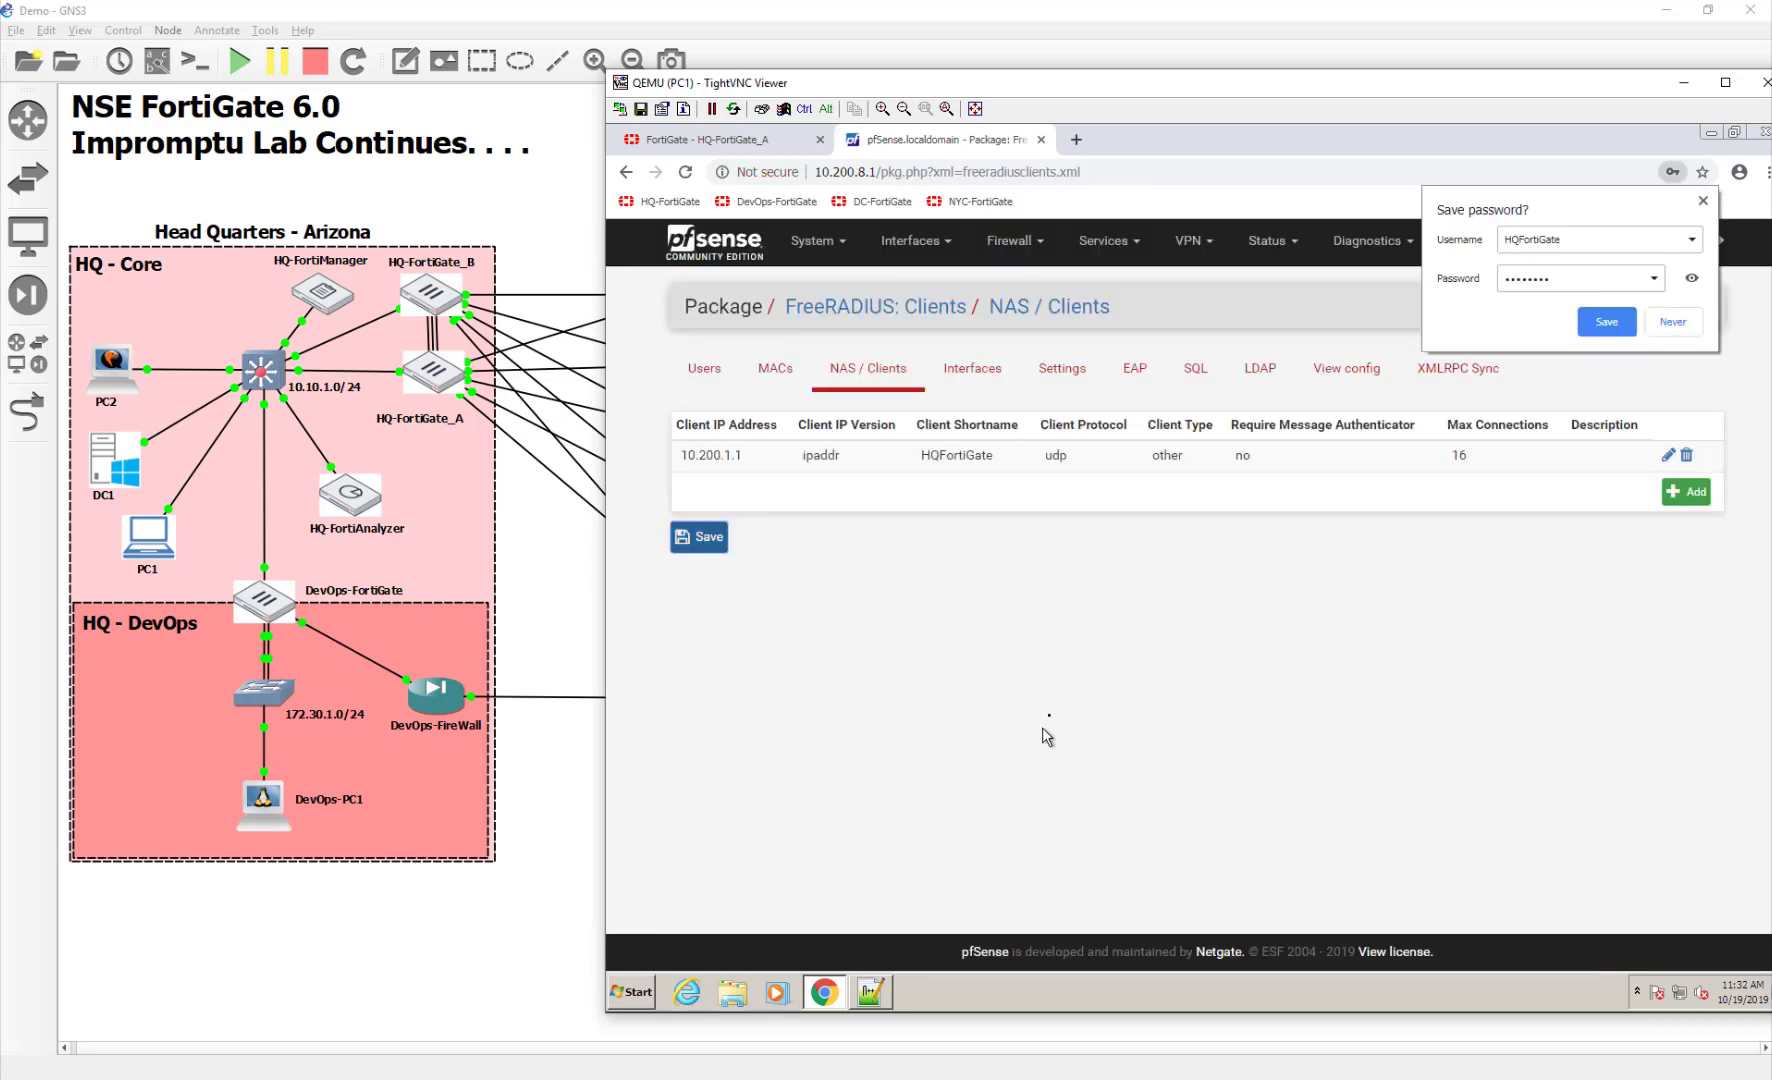
pyautogui.click(1051, 714)
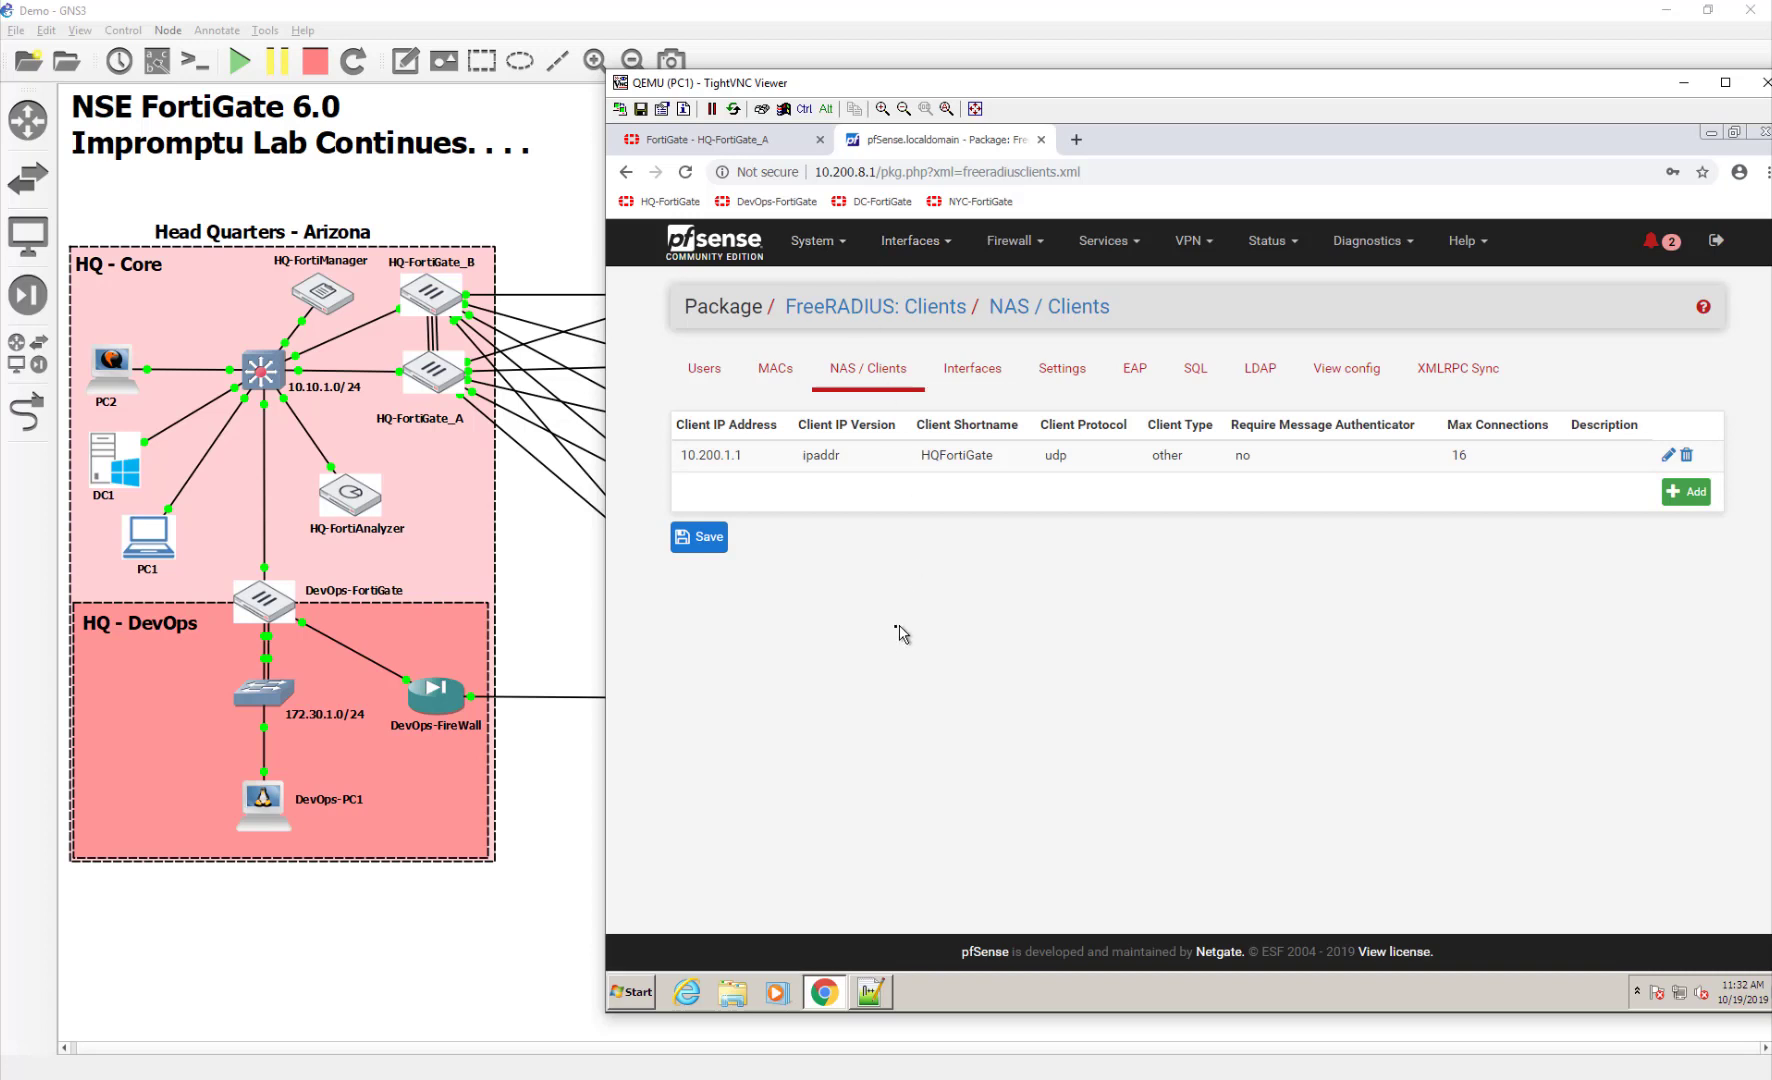
# Create FortiGate RADIUS server RadiusServer at 10.200.8.1 with its secret, test connectivity, and save
pyautogui.click(700, 145)
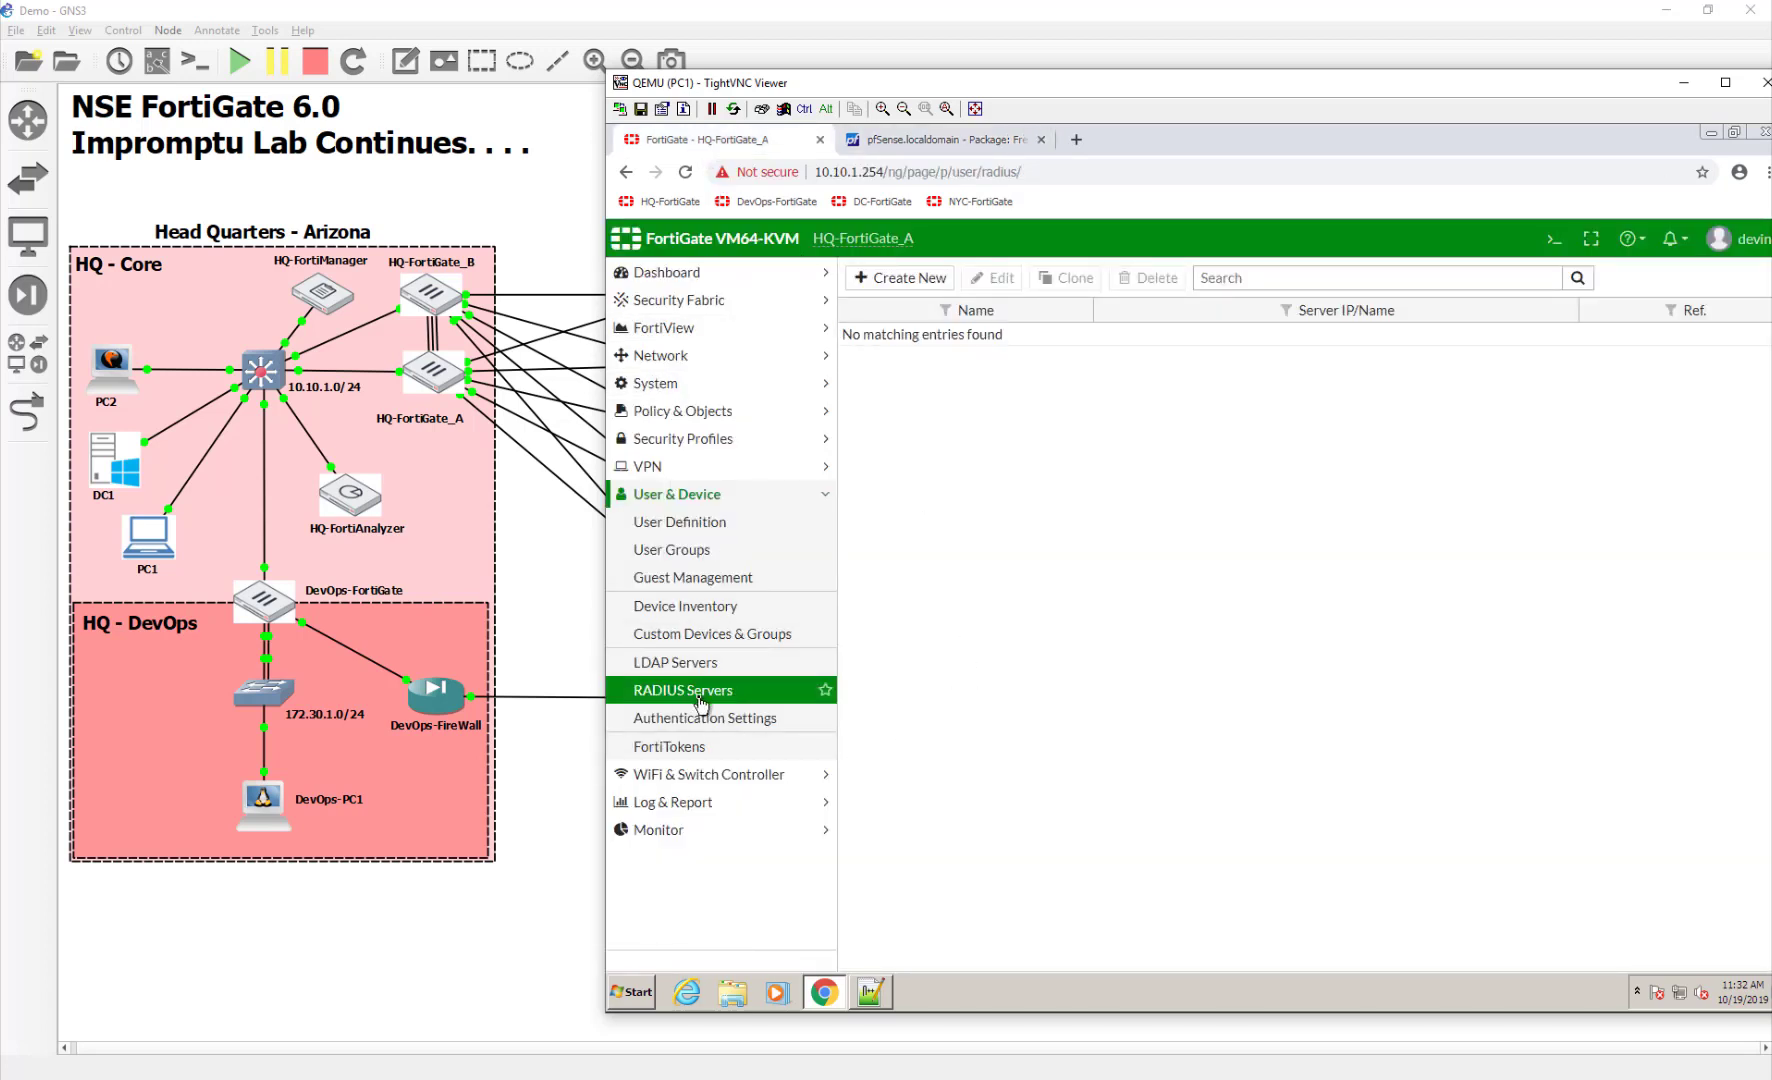
pyautogui.click(930, 281)
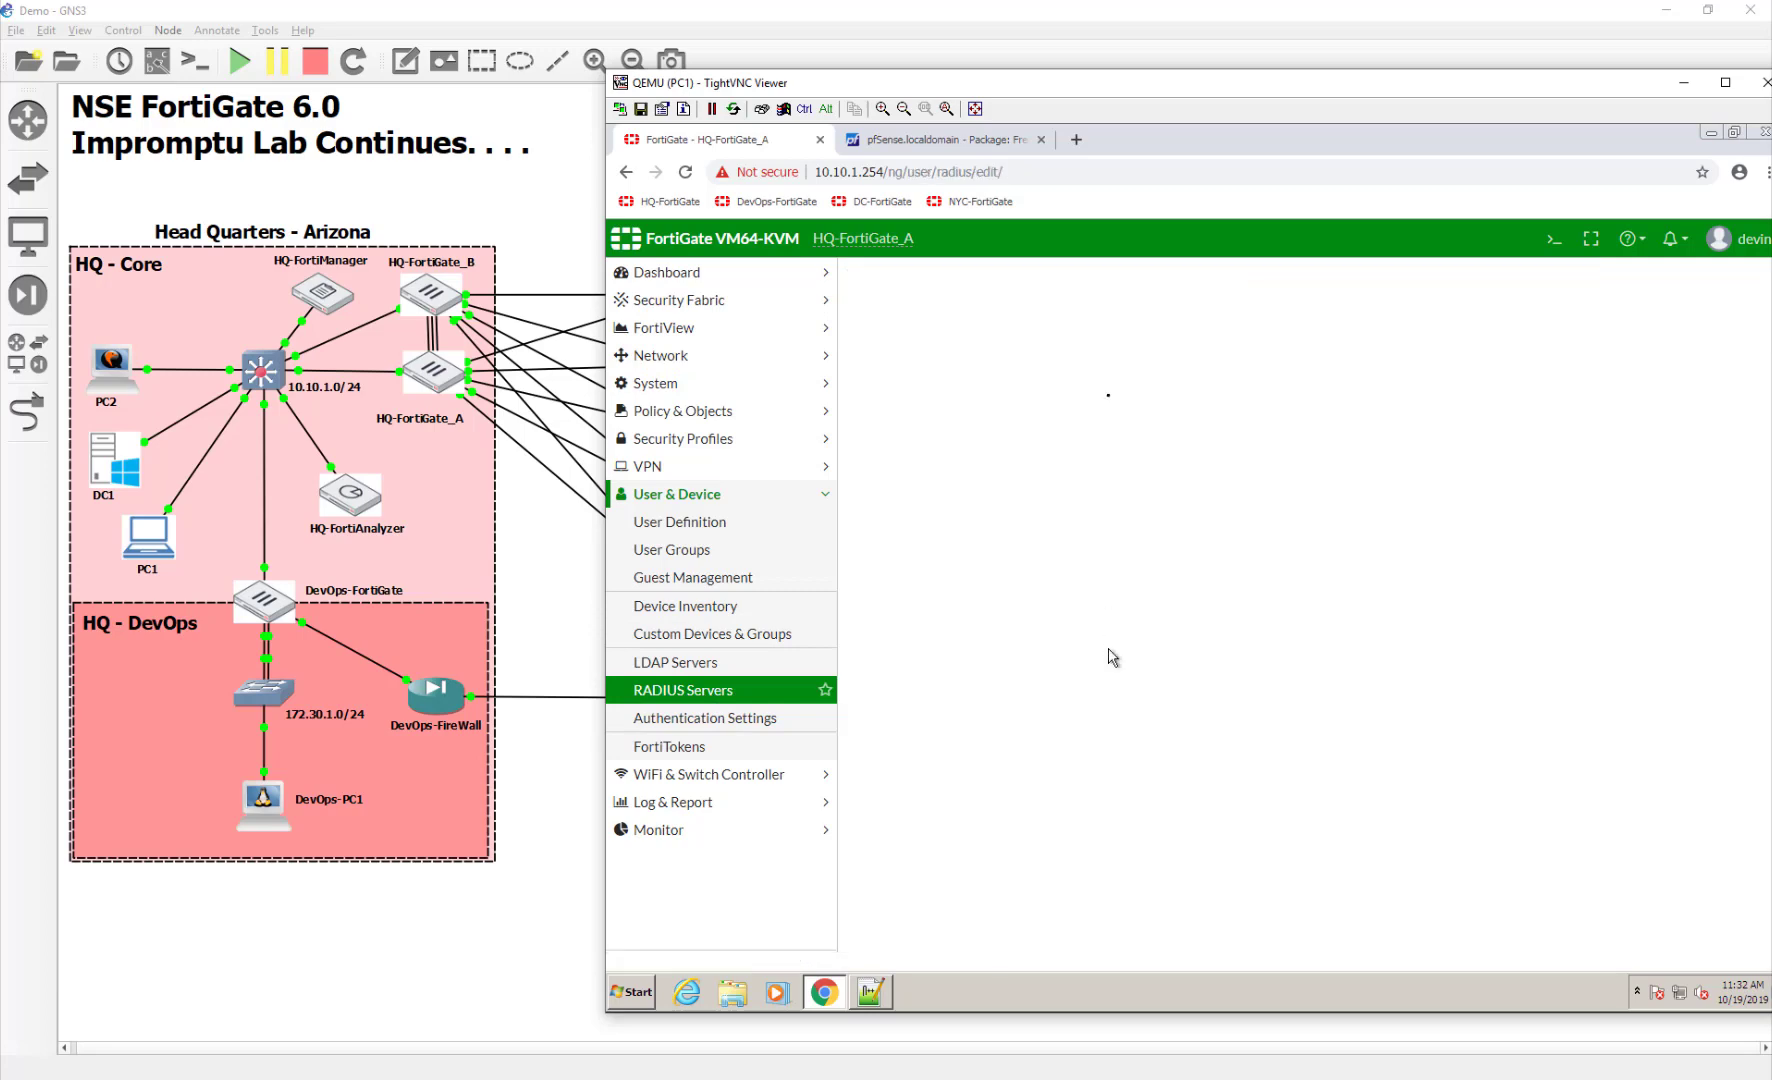
pyautogui.moveTo(1128, 83); pyautogui.dragTo(850, 62)
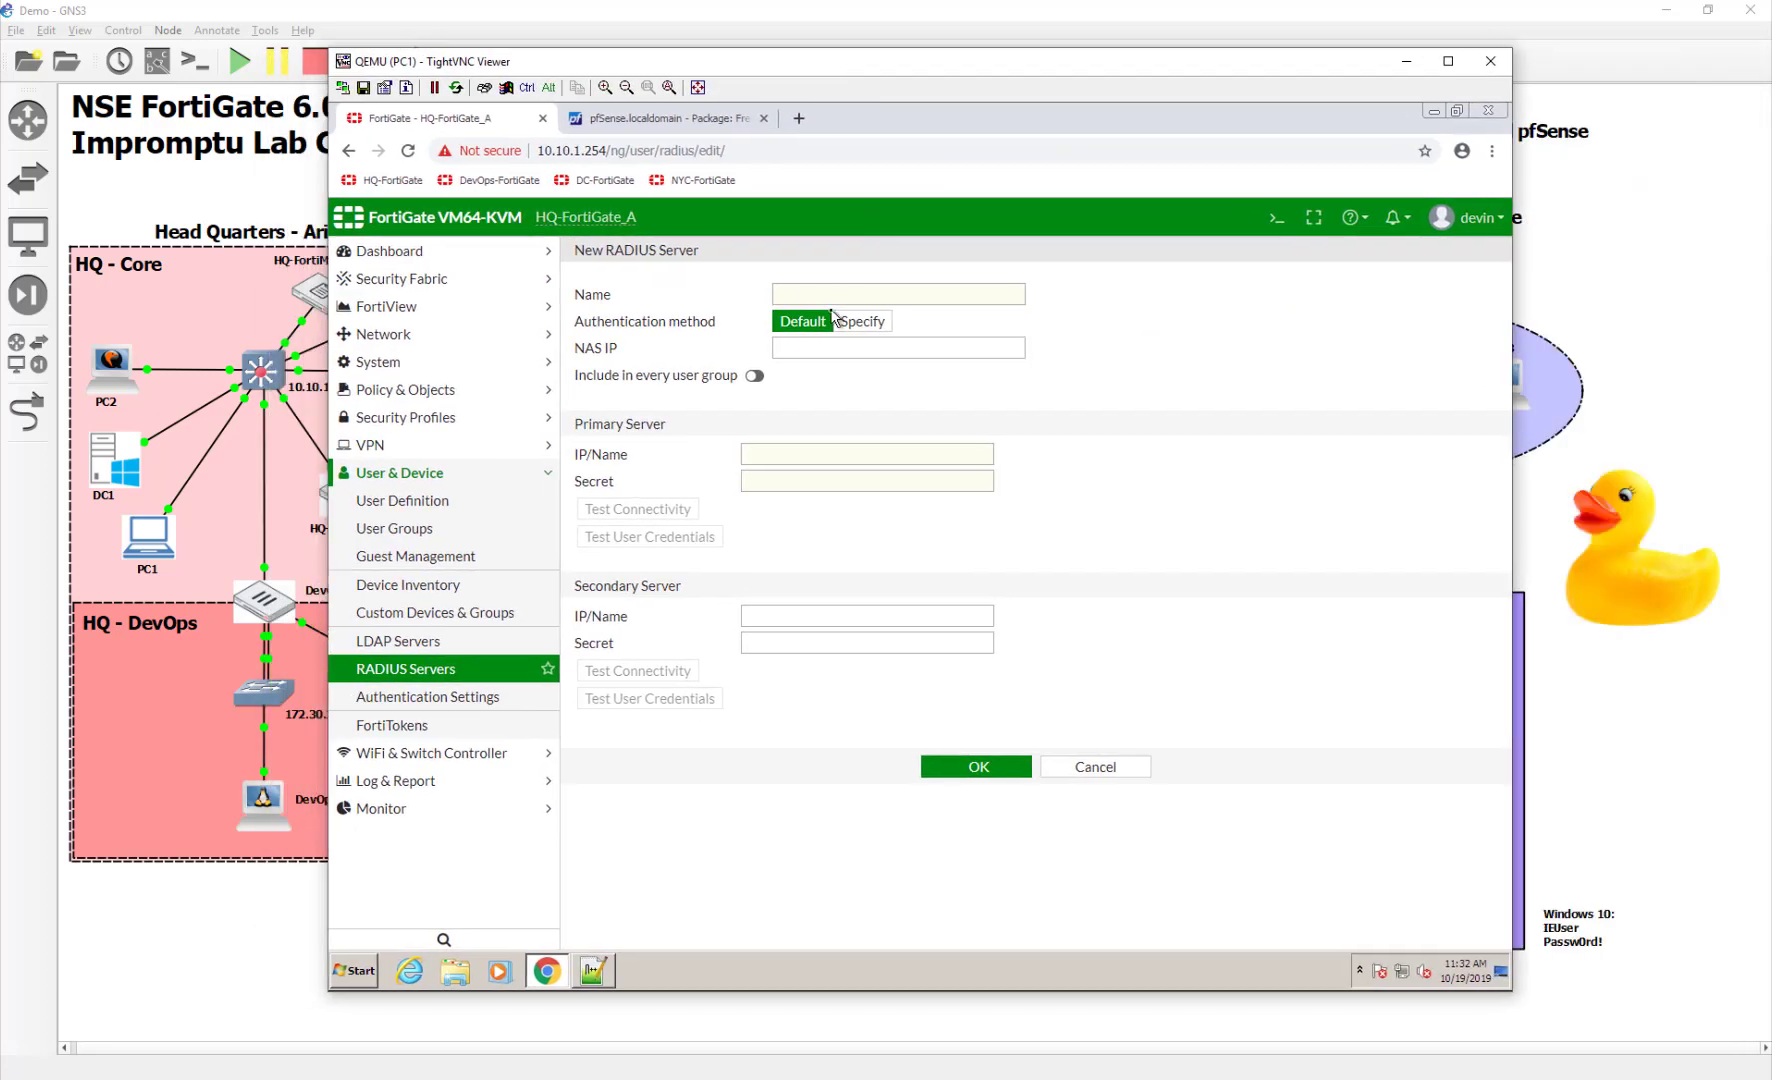
pyautogui.click(838, 291)
pyautogui.write('Radi')
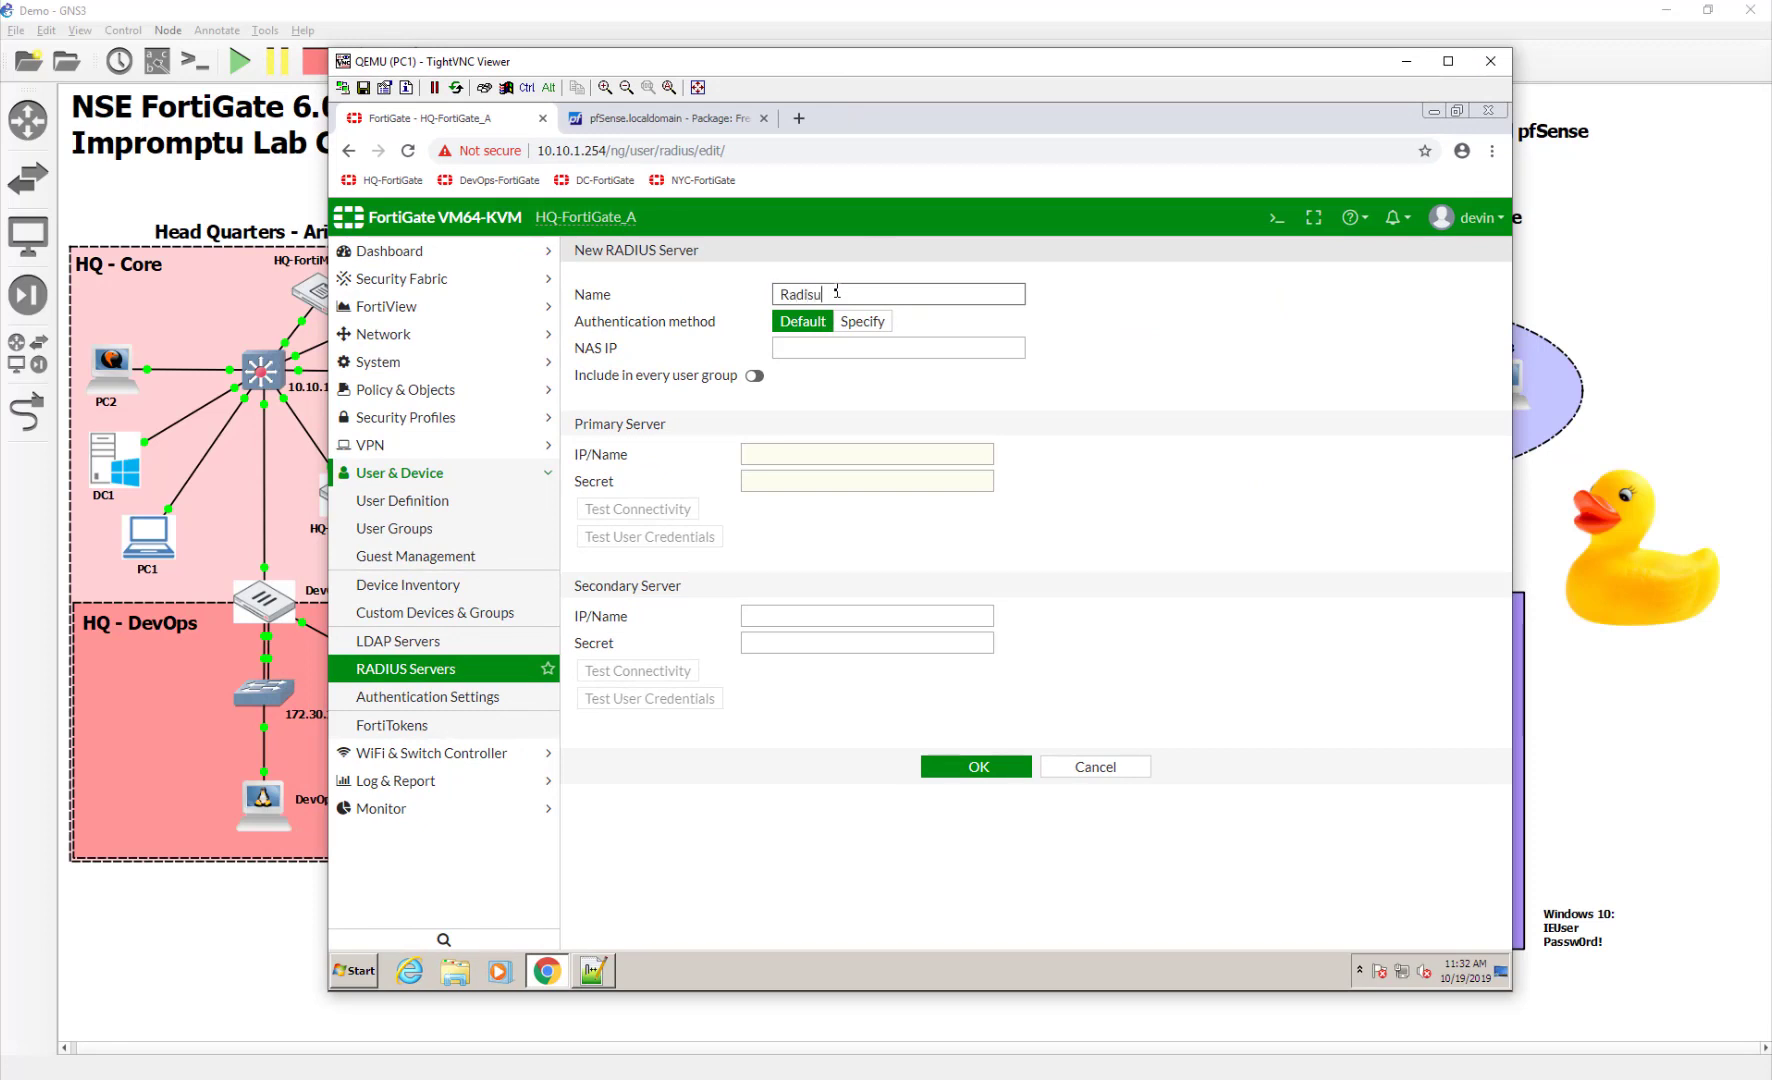
pyautogui.write('usServer')
pyautogui.click(846, 456)
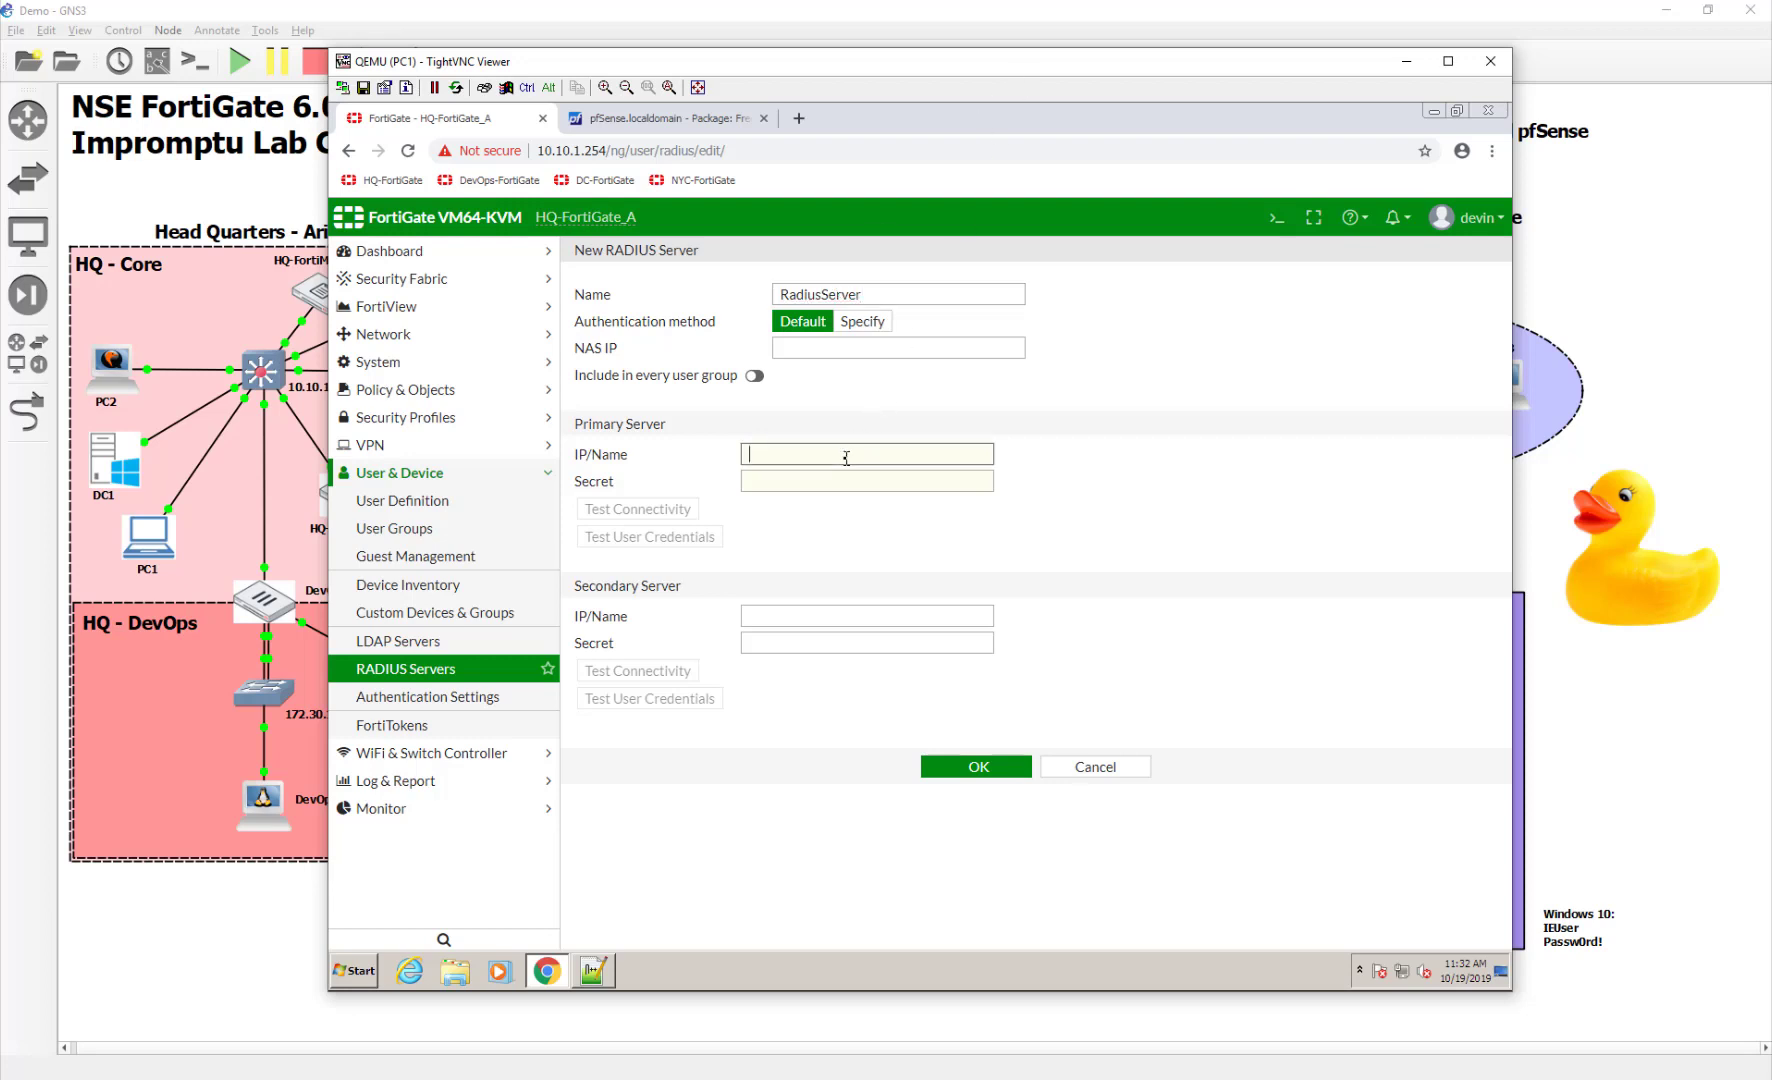
pyautogui.write('10.200.8.1')
pyautogui.press('Tab')
pyautogui.write('password')
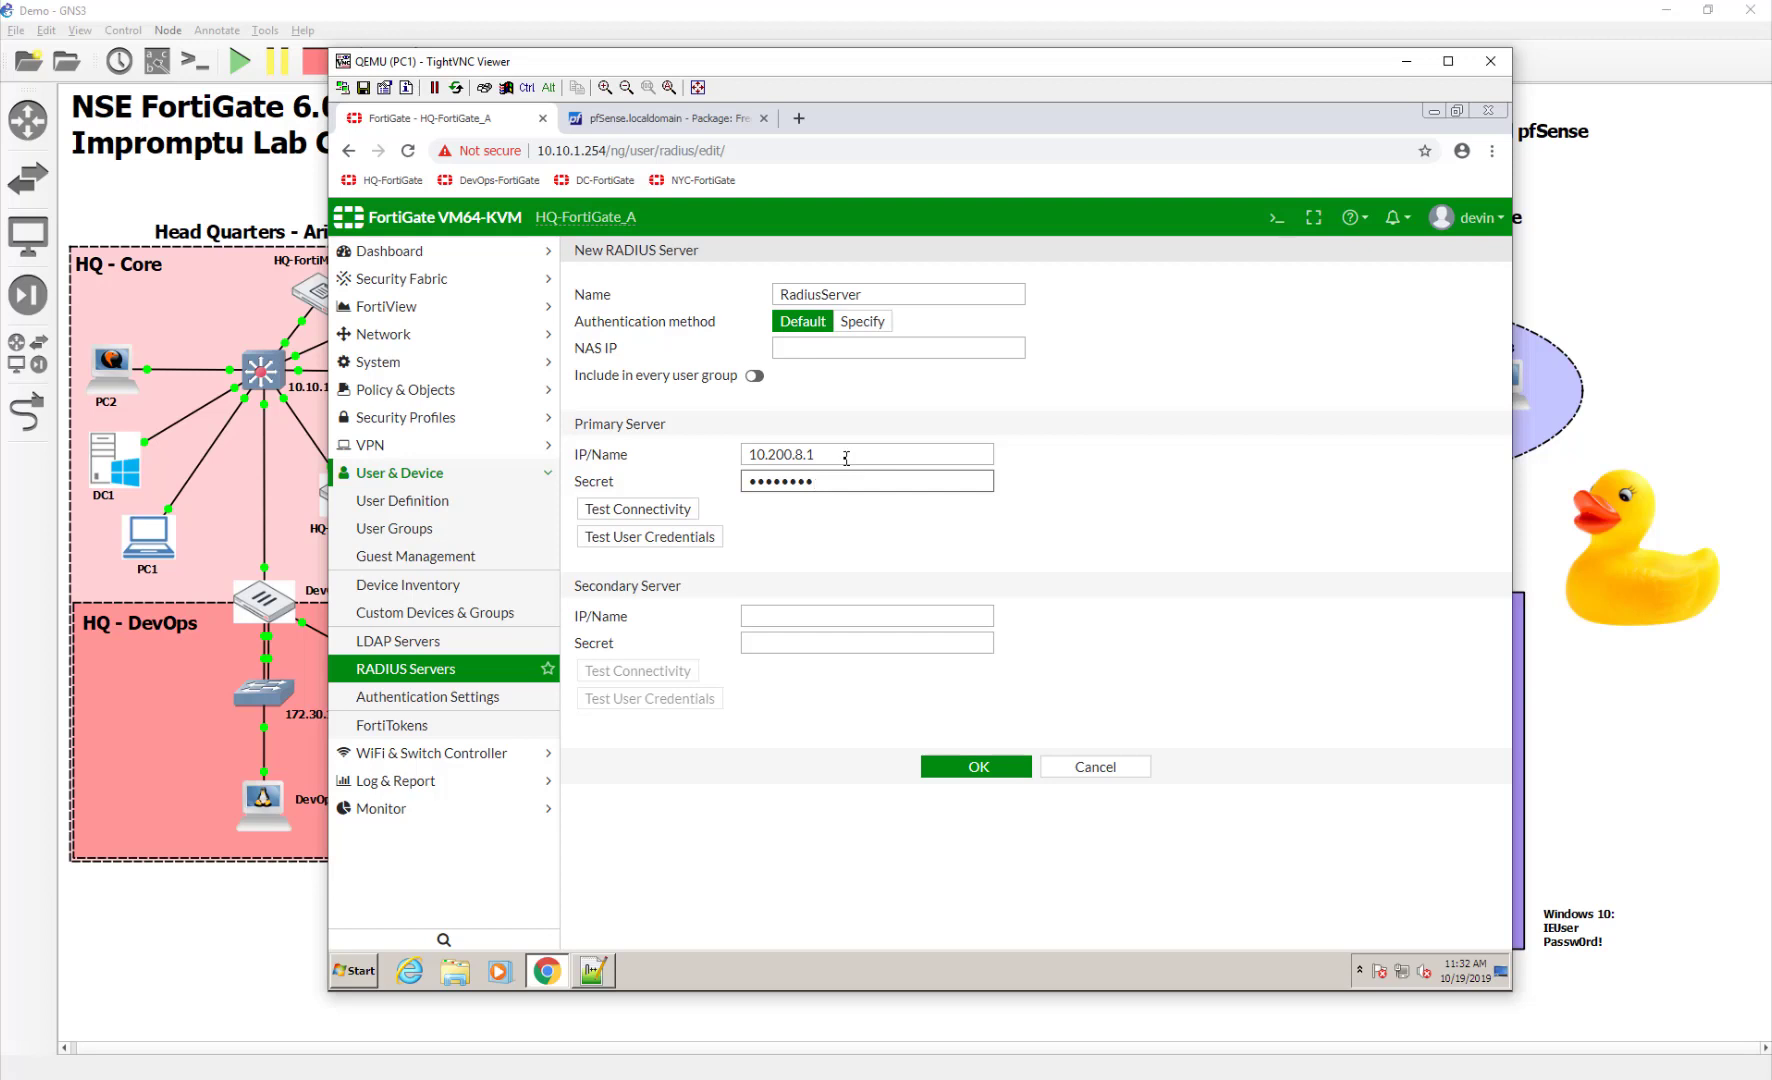
pyautogui.click(590, 512)
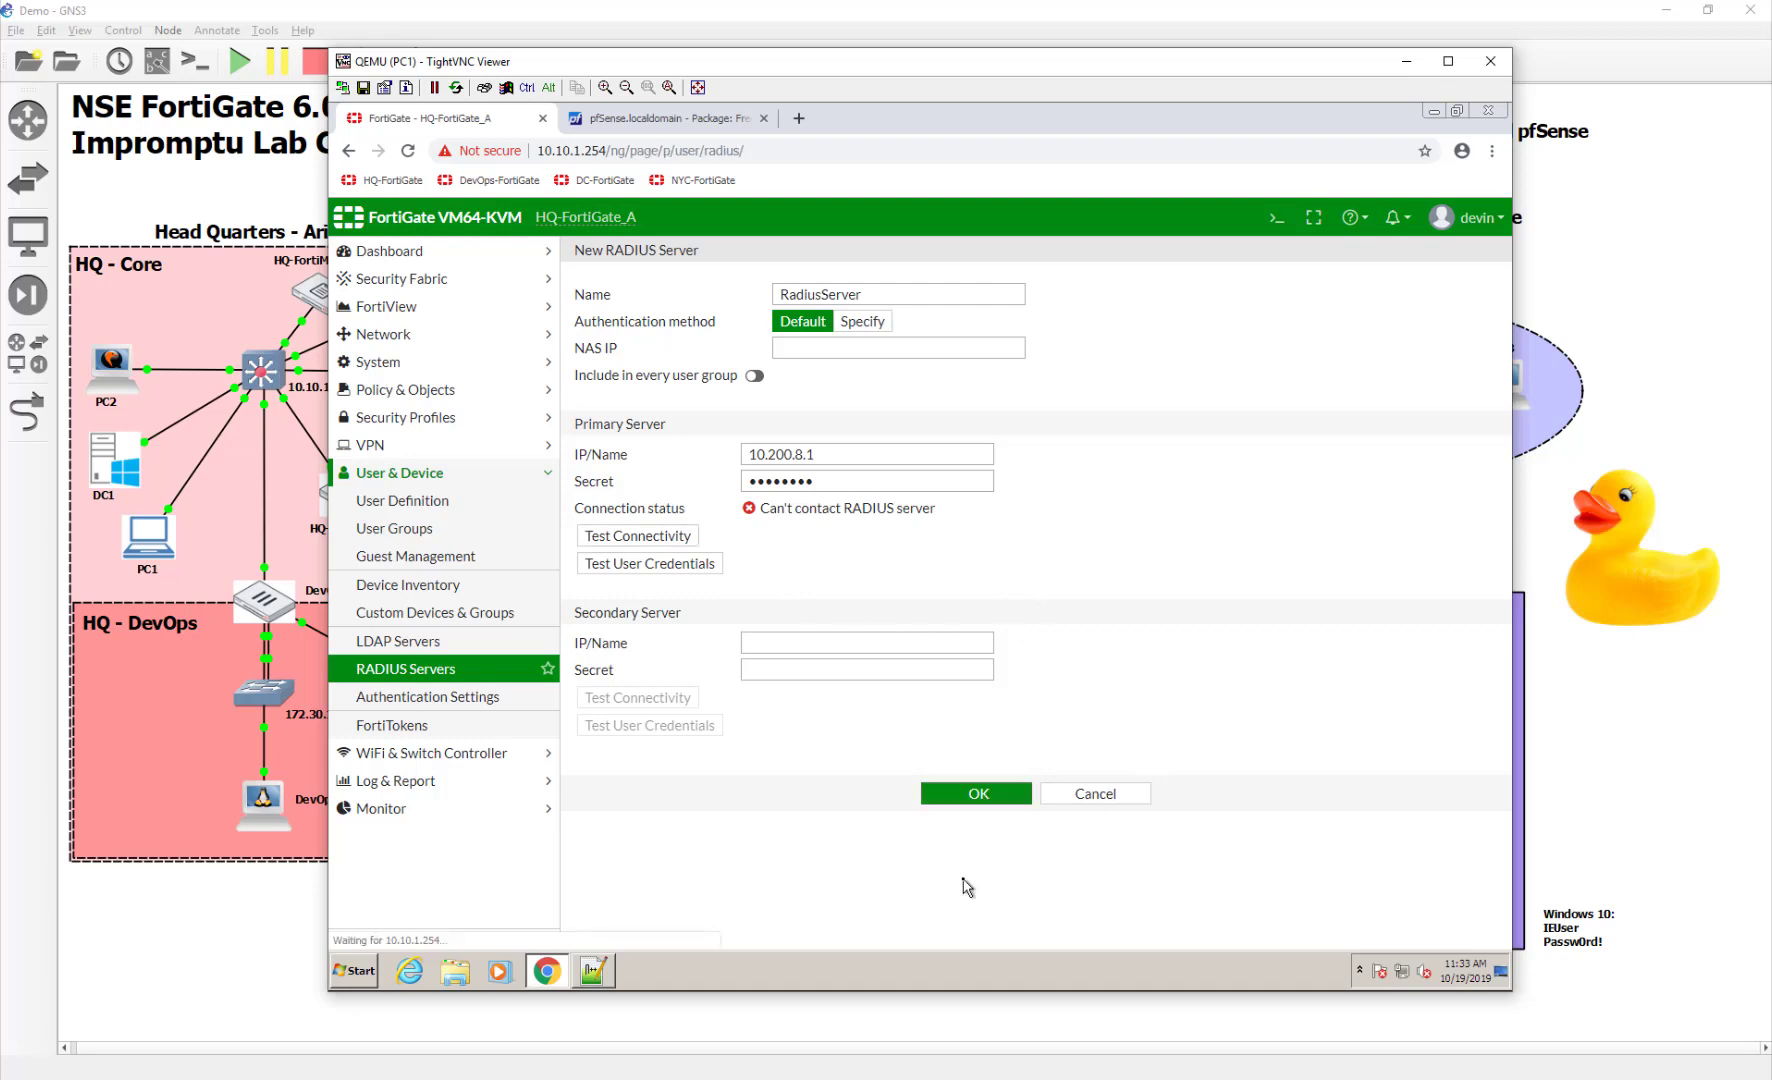
pyautogui.click(979, 806)
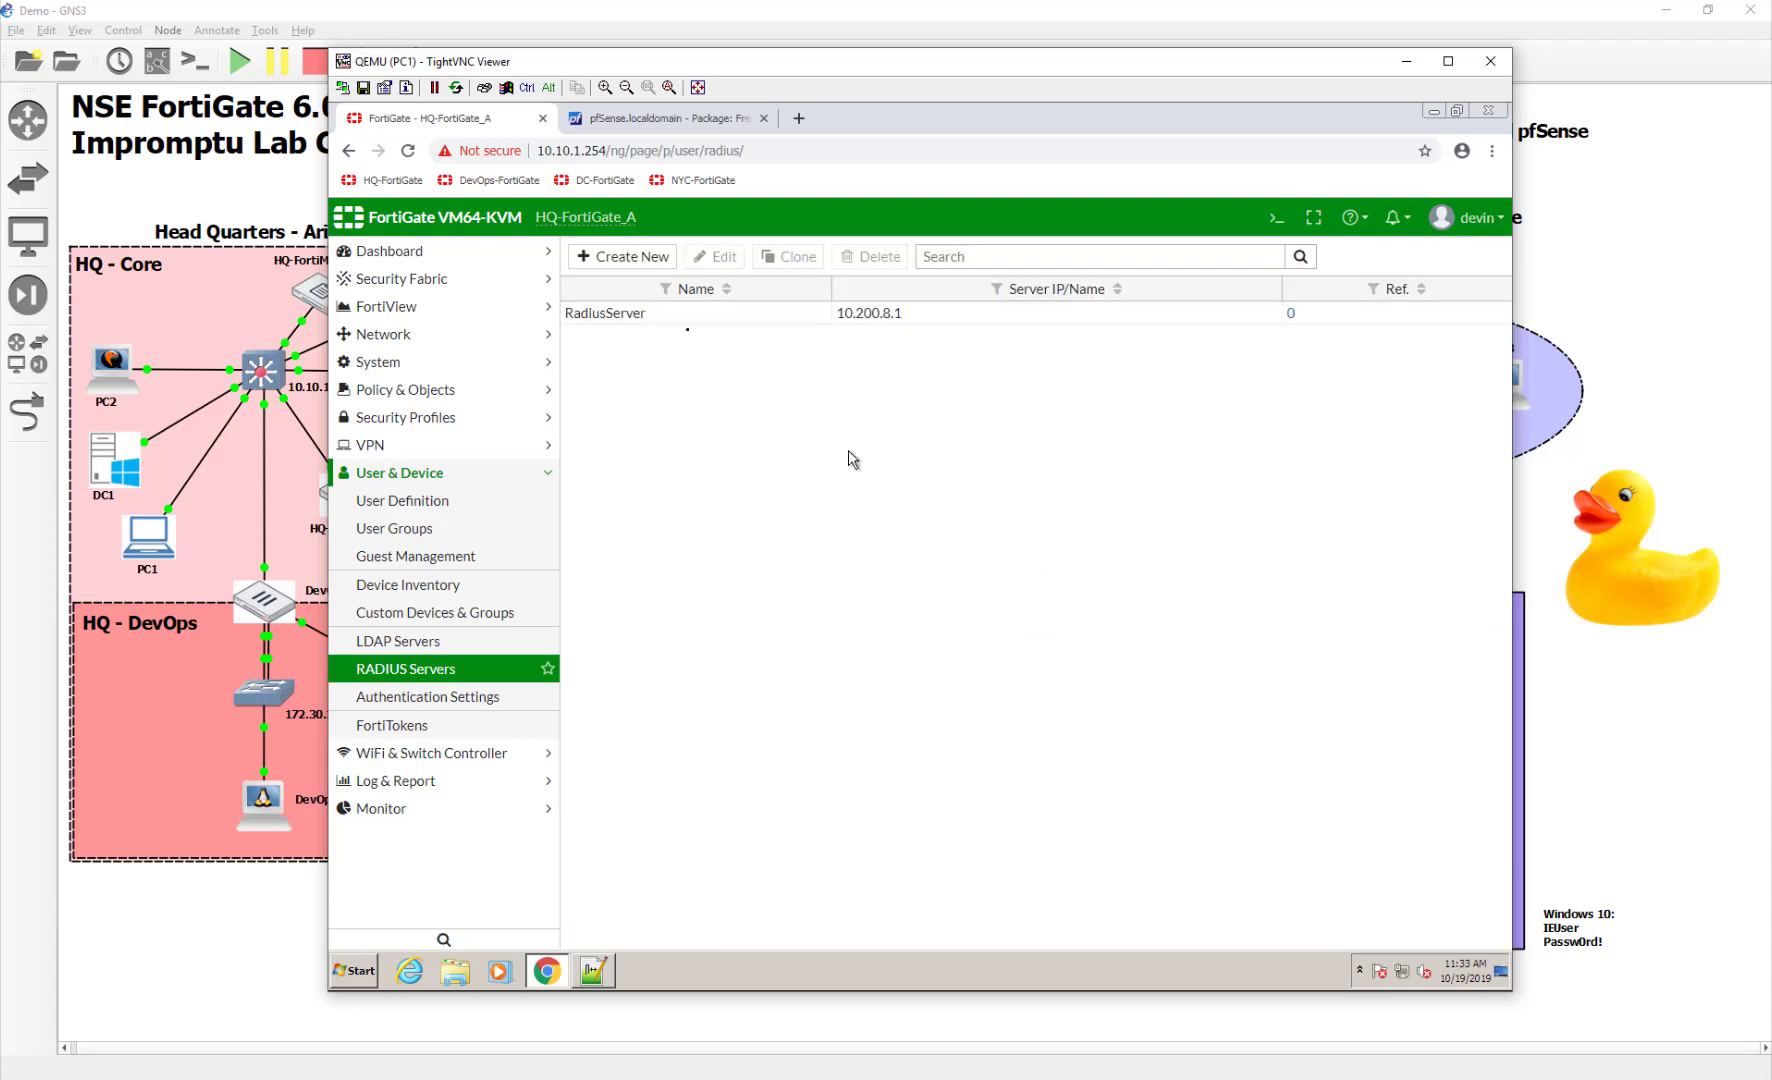
# In the FortiGate CLI, inspect the RadiusServer settings under config user radius
pyautogui.click(1276, 217)
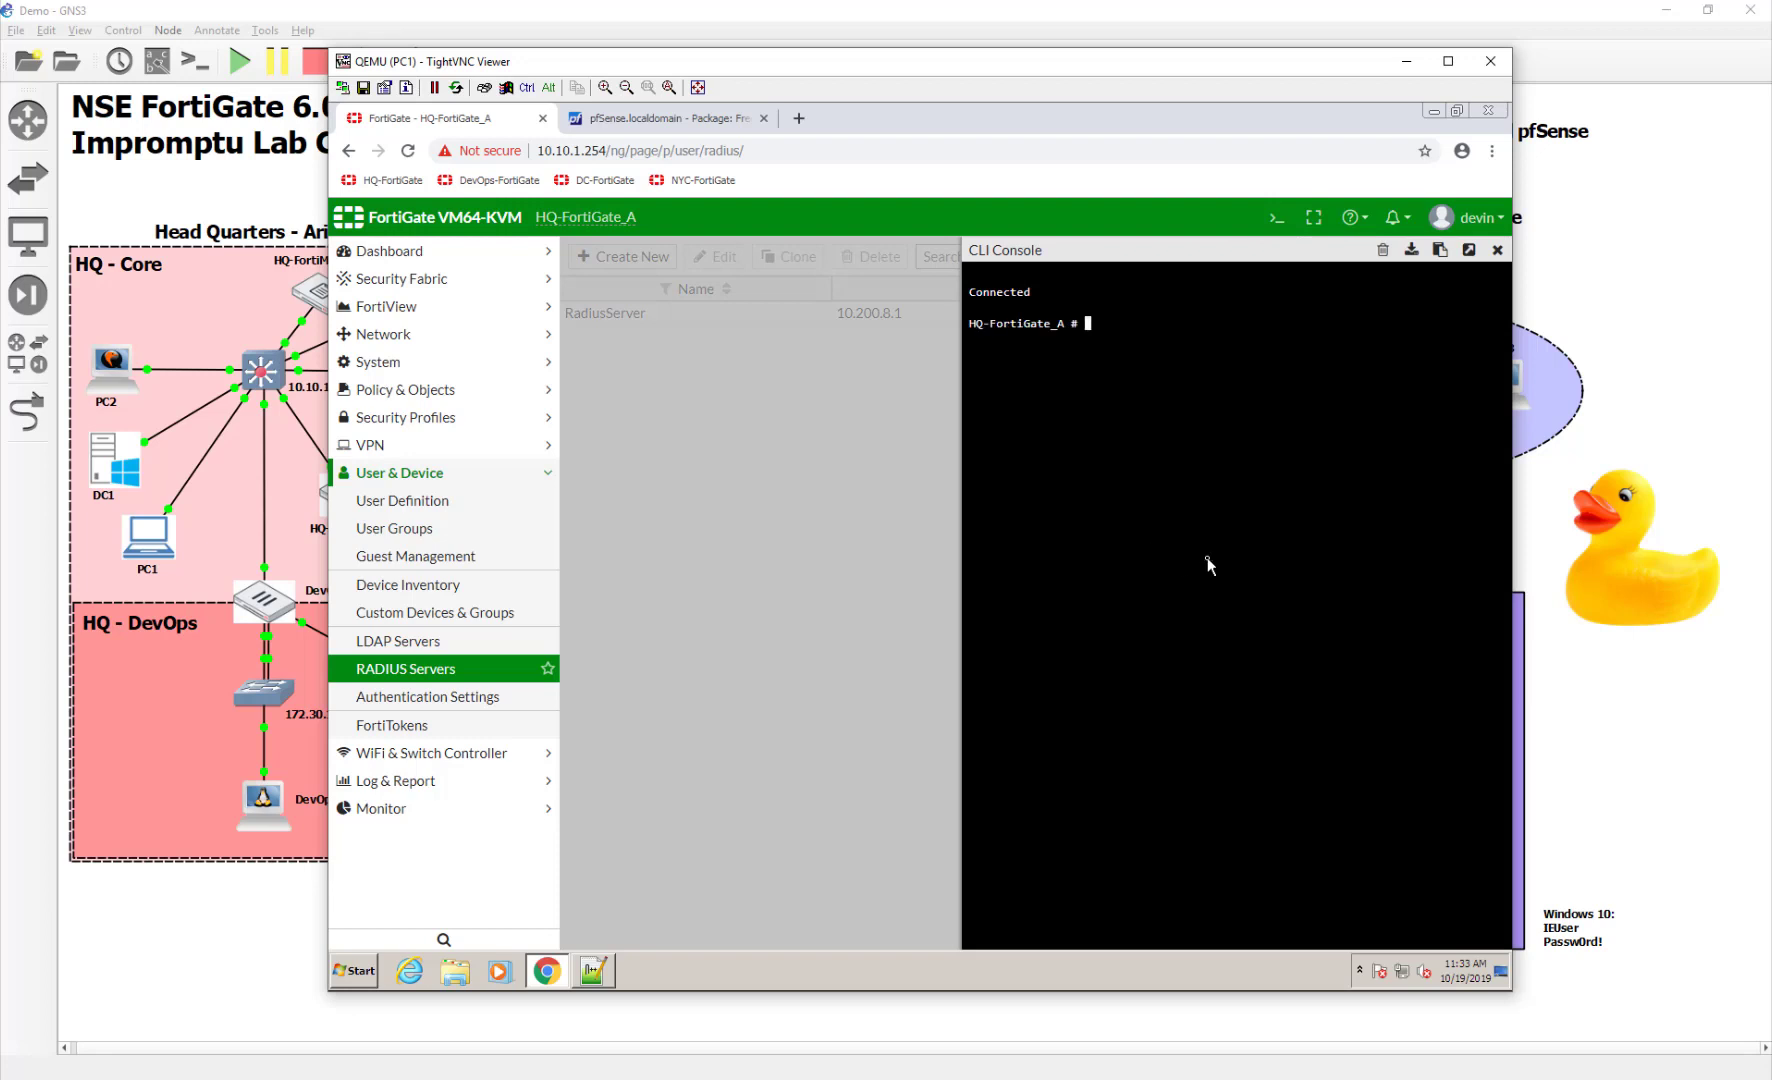
pyautogui.write('config user radius')
pyautogui.press('Return')
pyautogui.write('show')
pyautogui.press('Return')
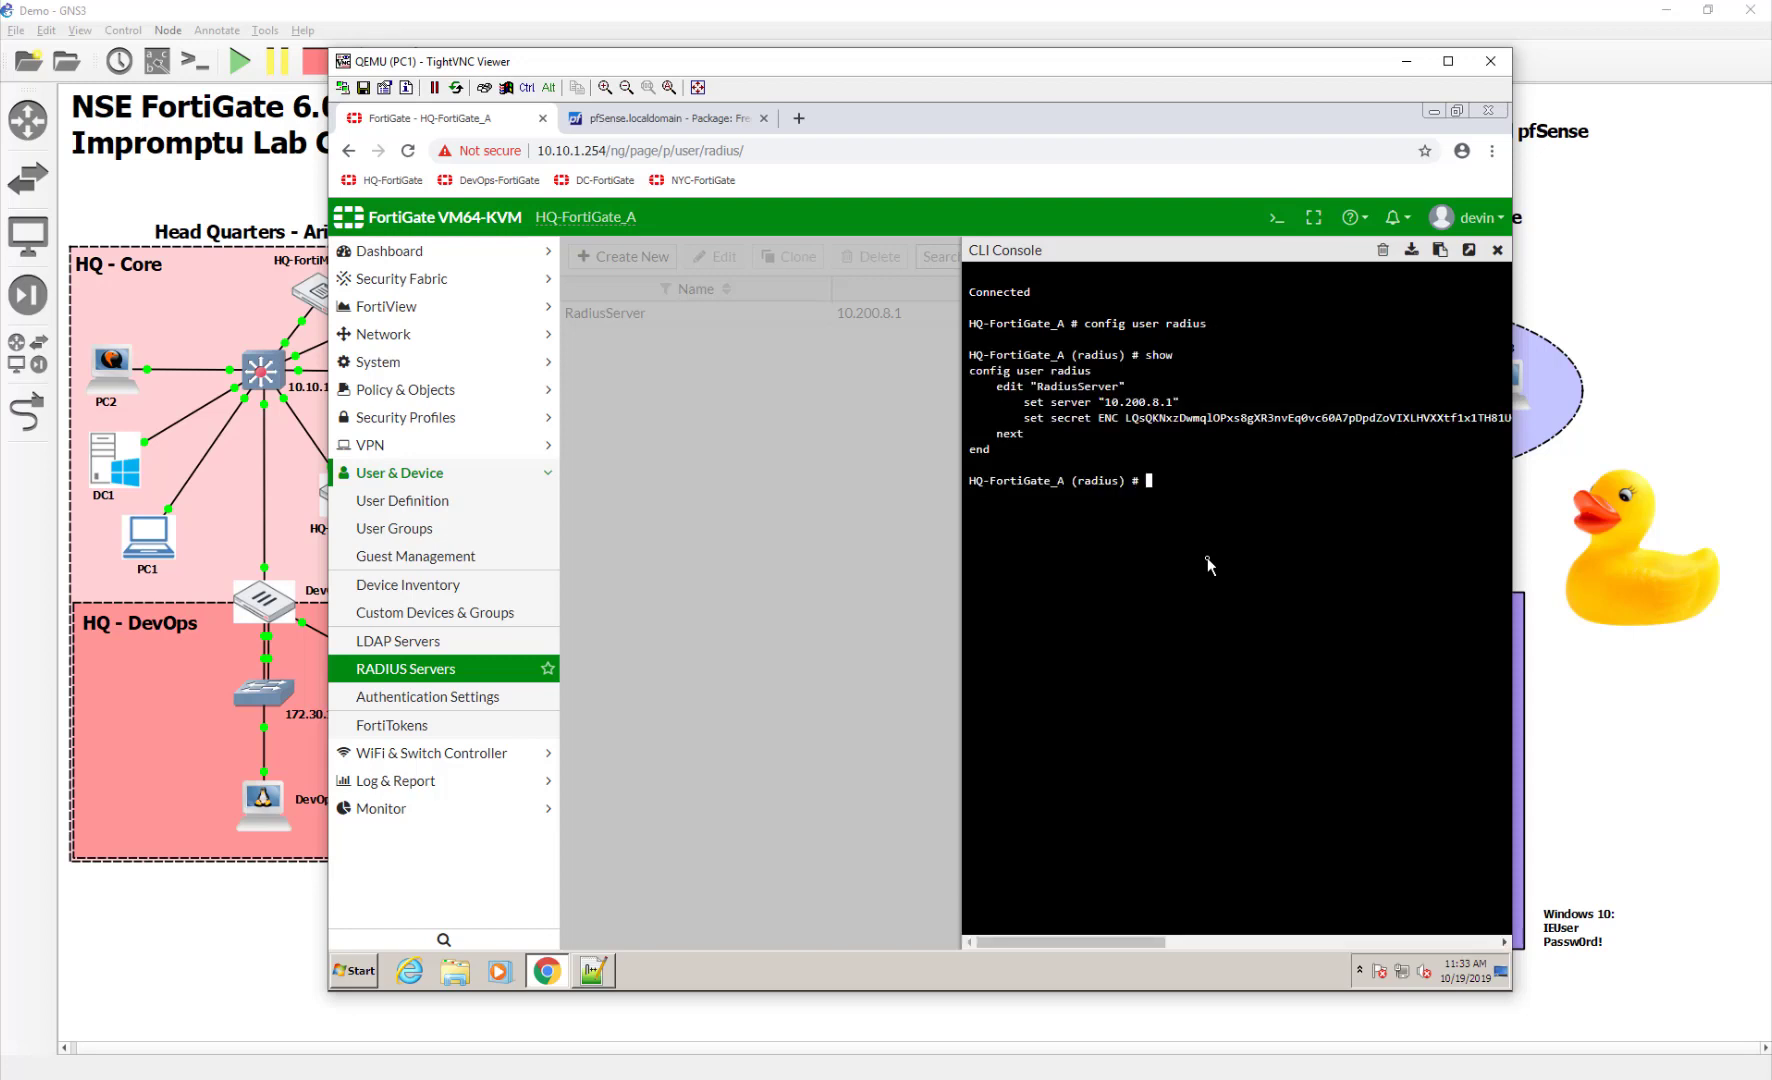
pyautogui.write('edit RadiusServer')
pyautogui.press('Return')
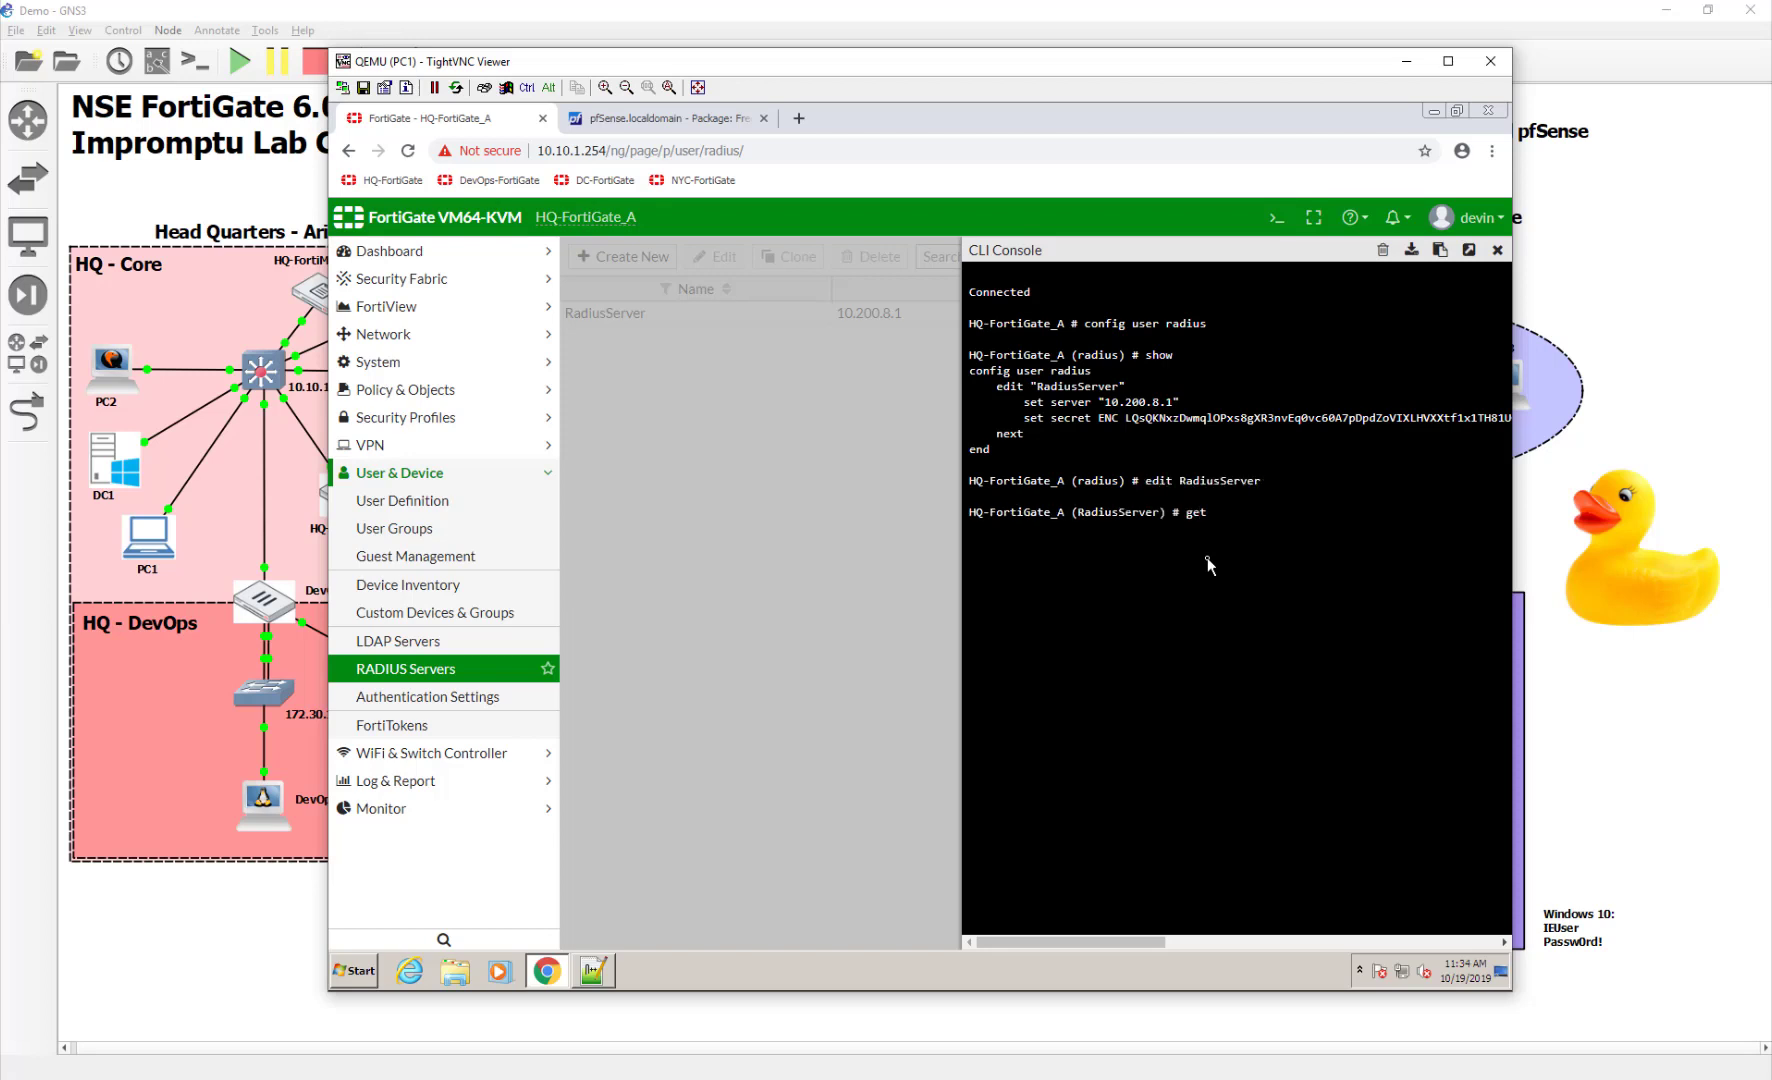
pyautogui.write('get')
pyautogui.press('Return')
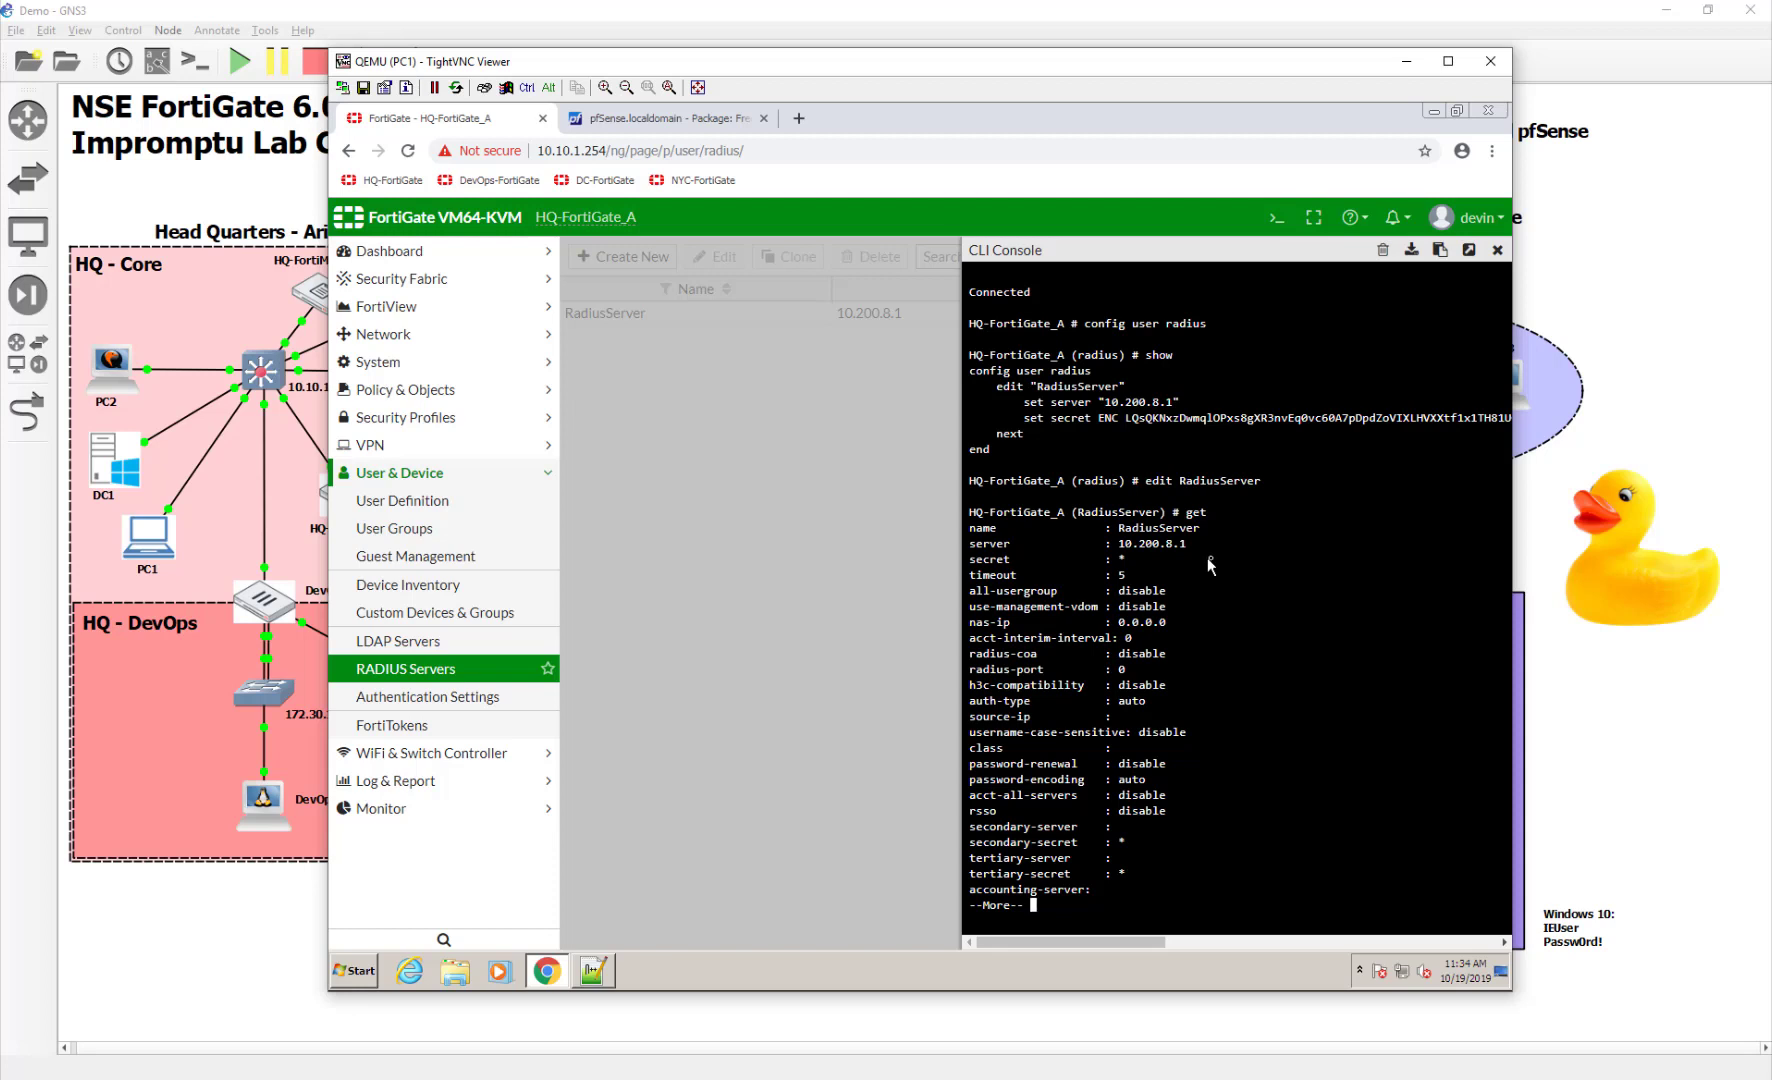
pyautogui.press('q')
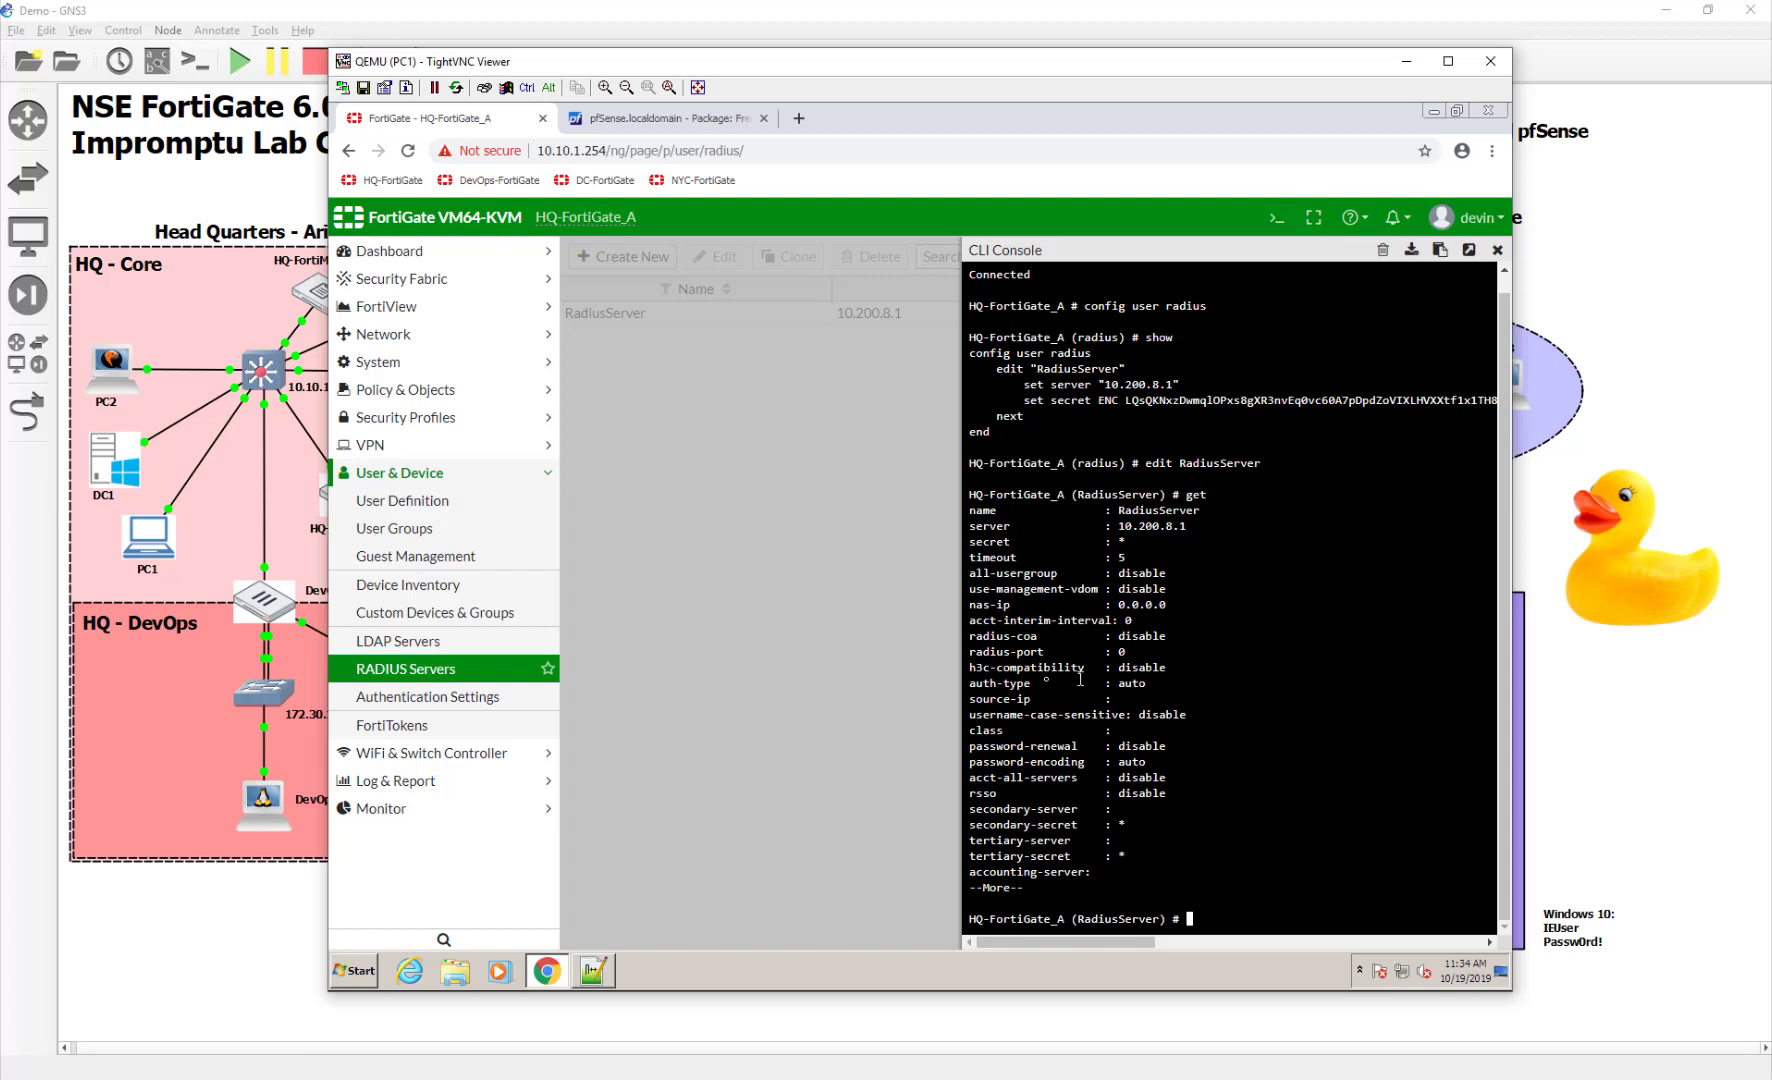
# Set RadiusServer's source-ip to 10.200.1.1, apply with end, and close the console
pyautogui.moveTo(970, 699); pyautogui.dragTo(1174, 697)
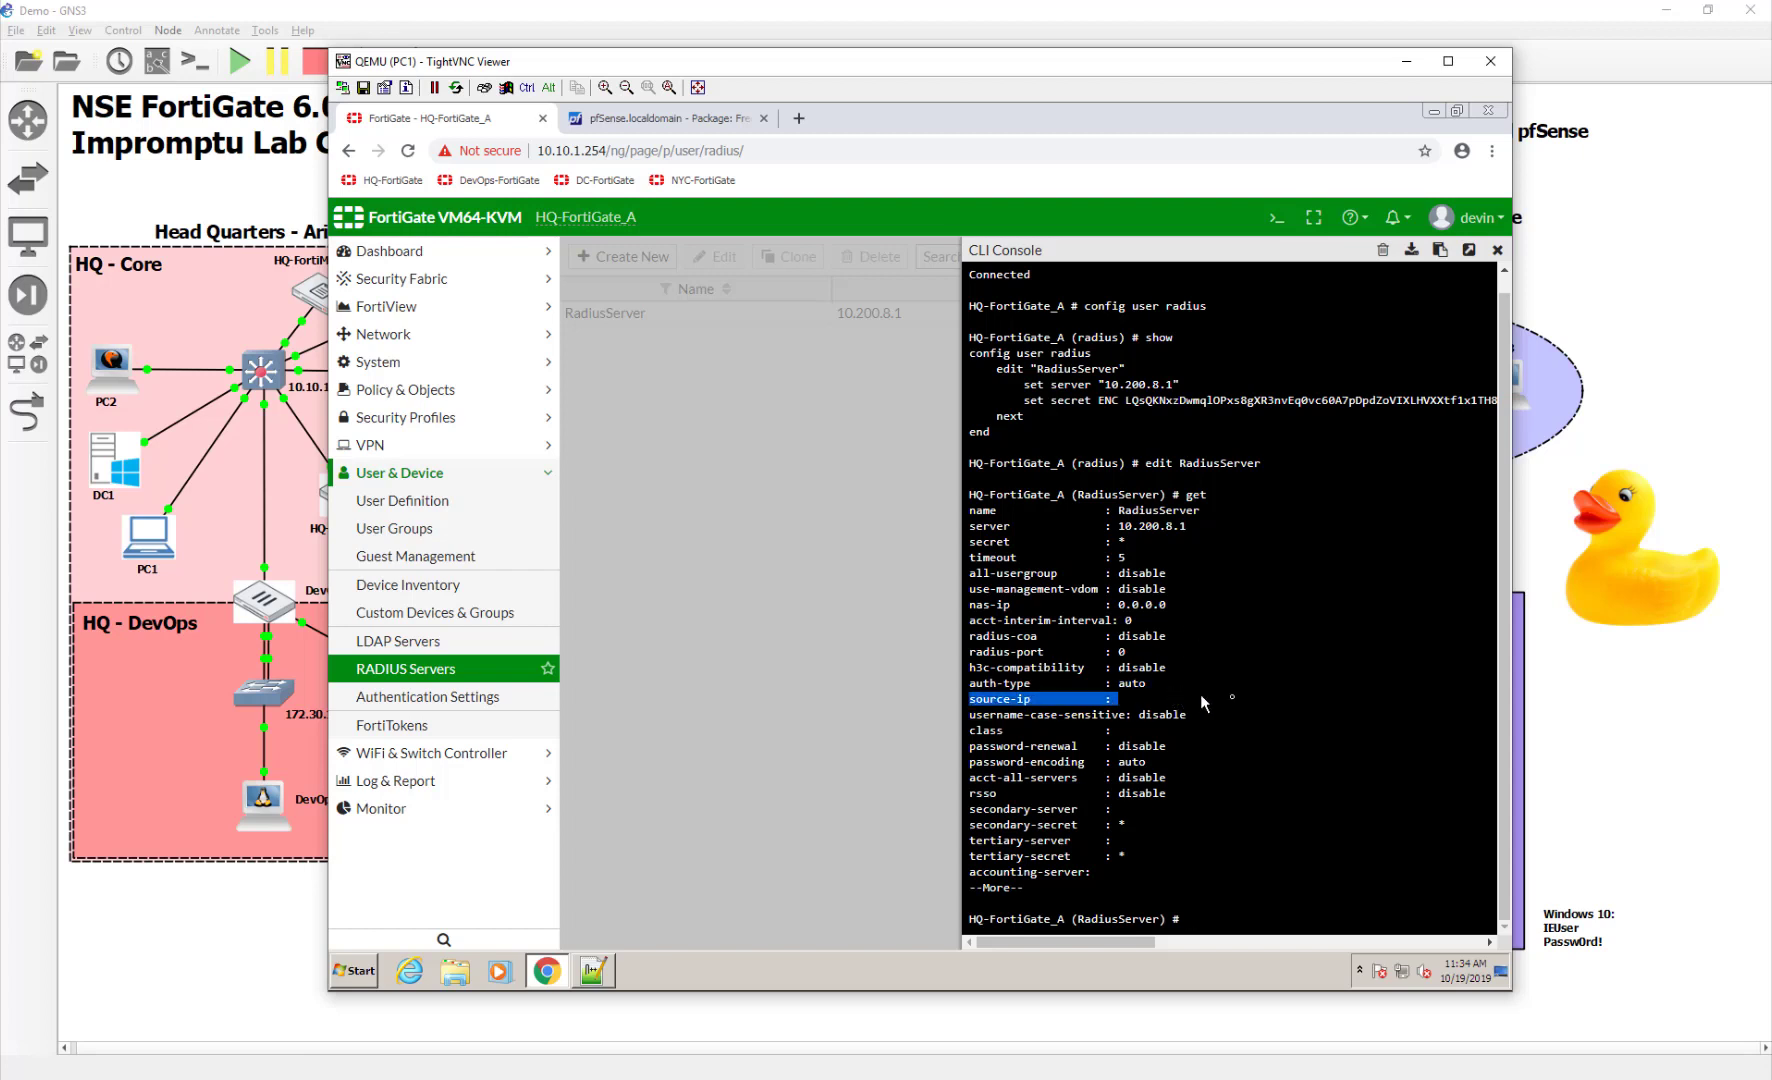
pyautogui.click(1256, 702)
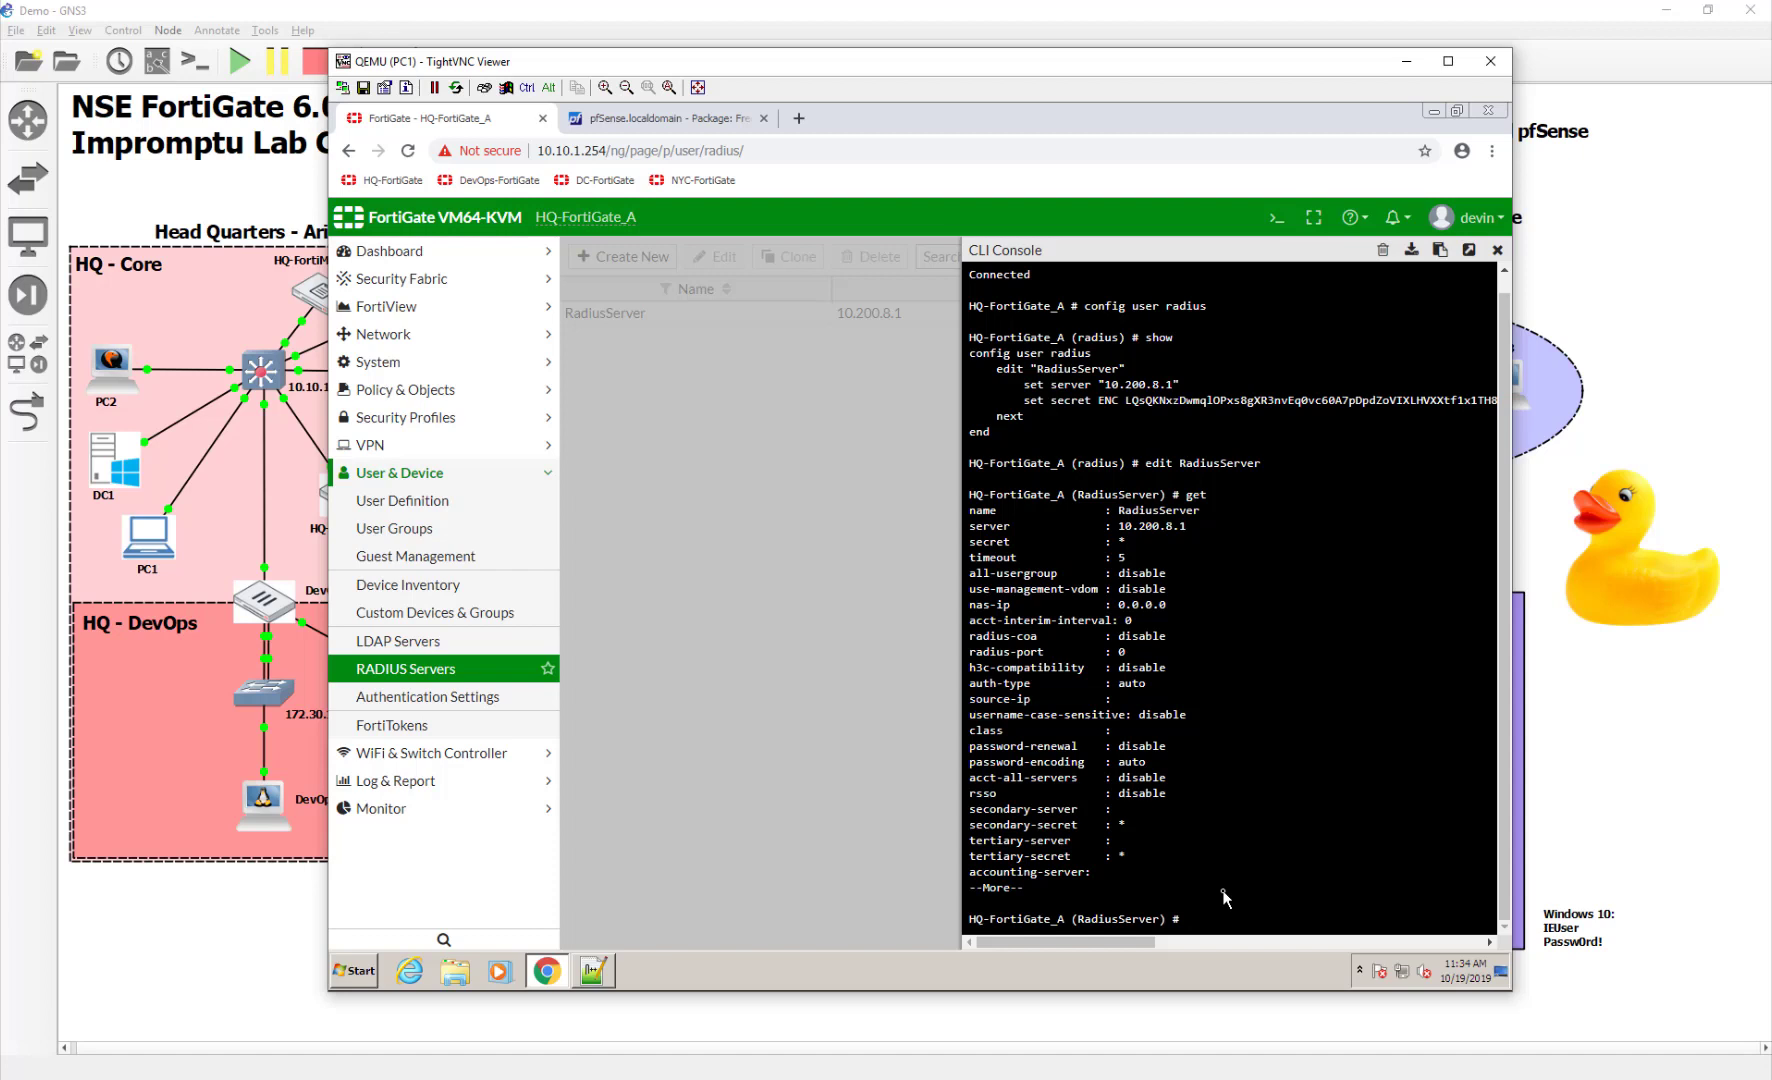
pyautogui.write('set source-ip 10.200.1.1')
pyautogui.press('Return')
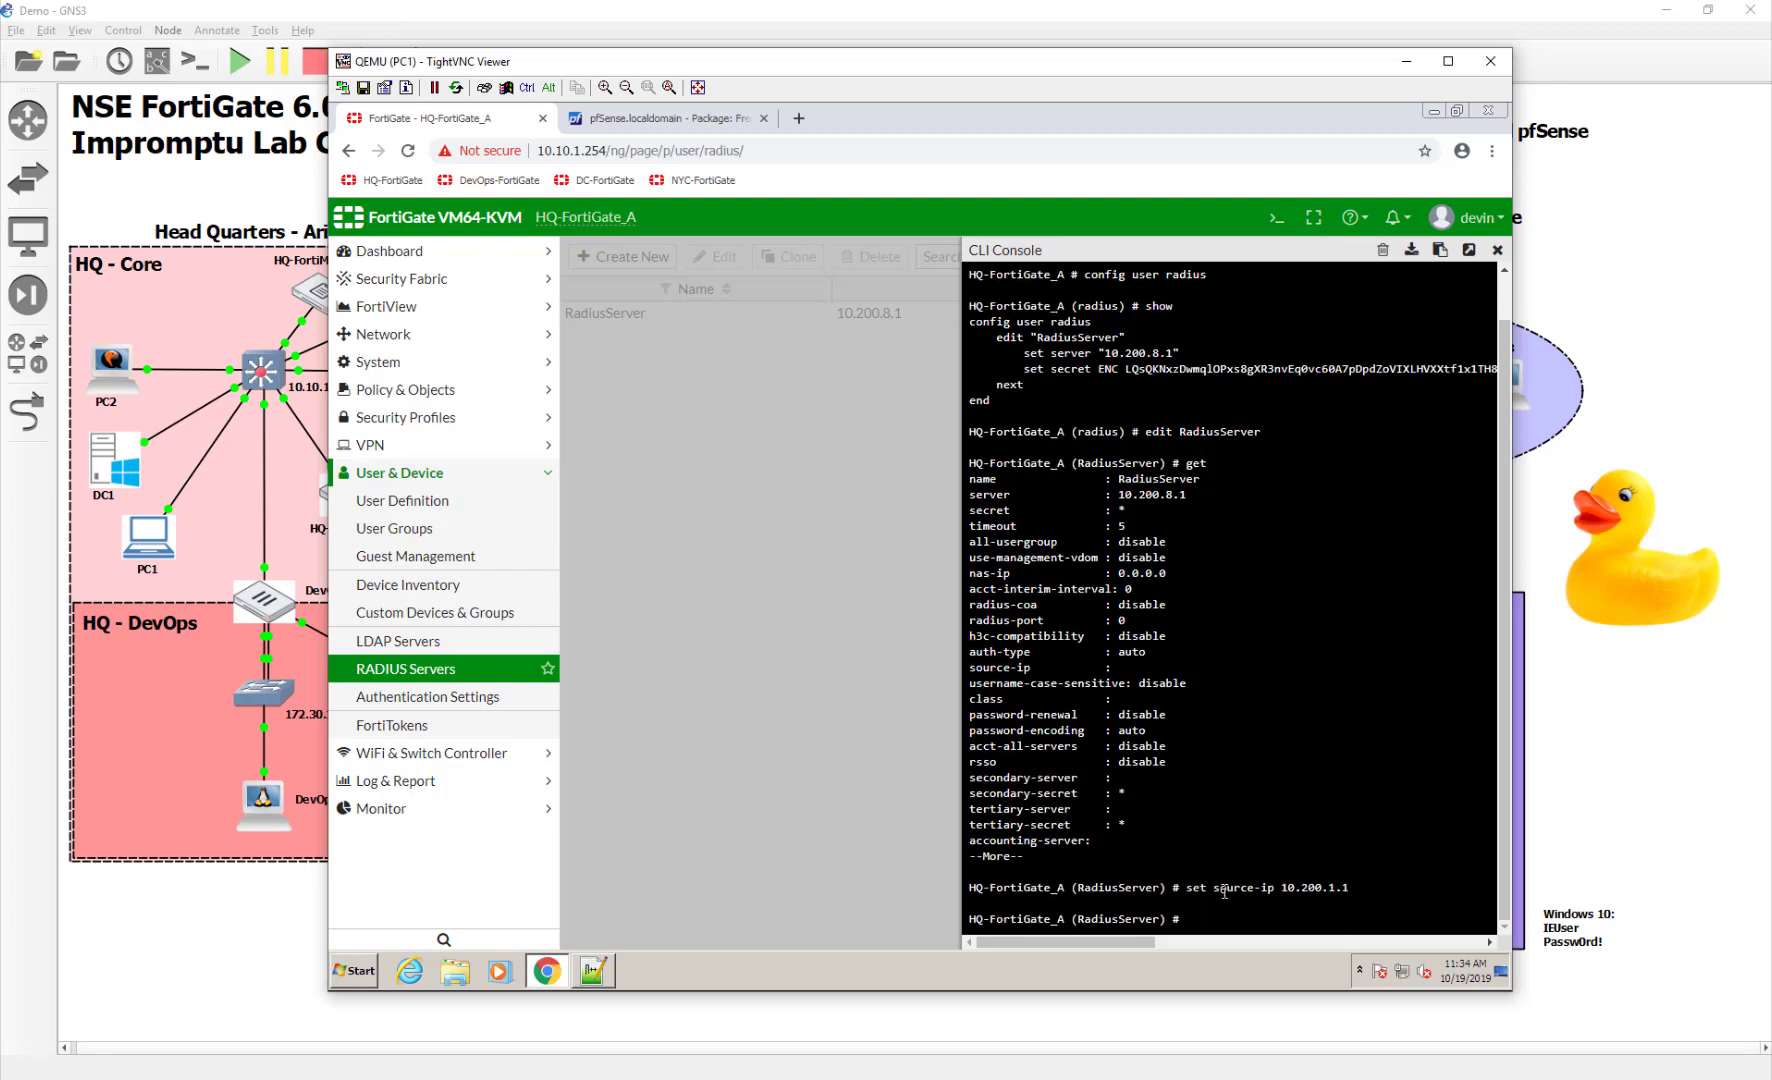
pyautogui.write('end')
pyautogui.press('Return')
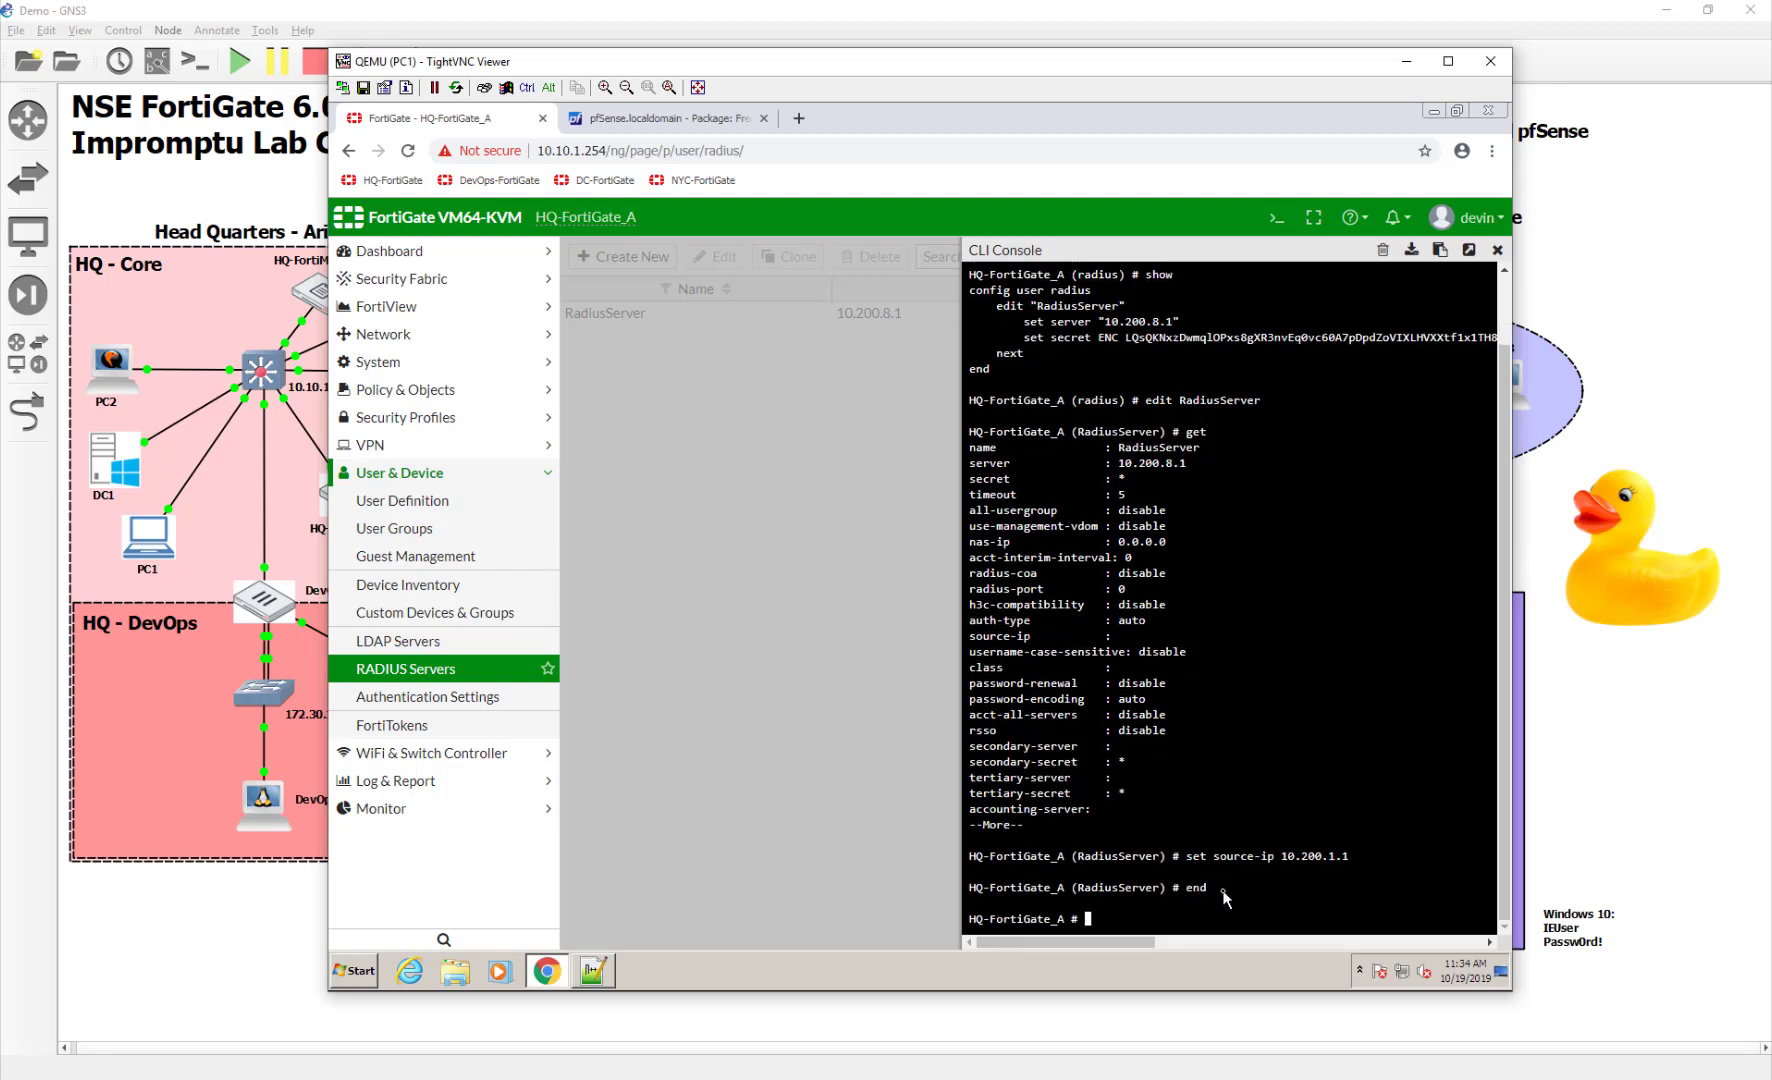
pyautogui.click(1497, 249)
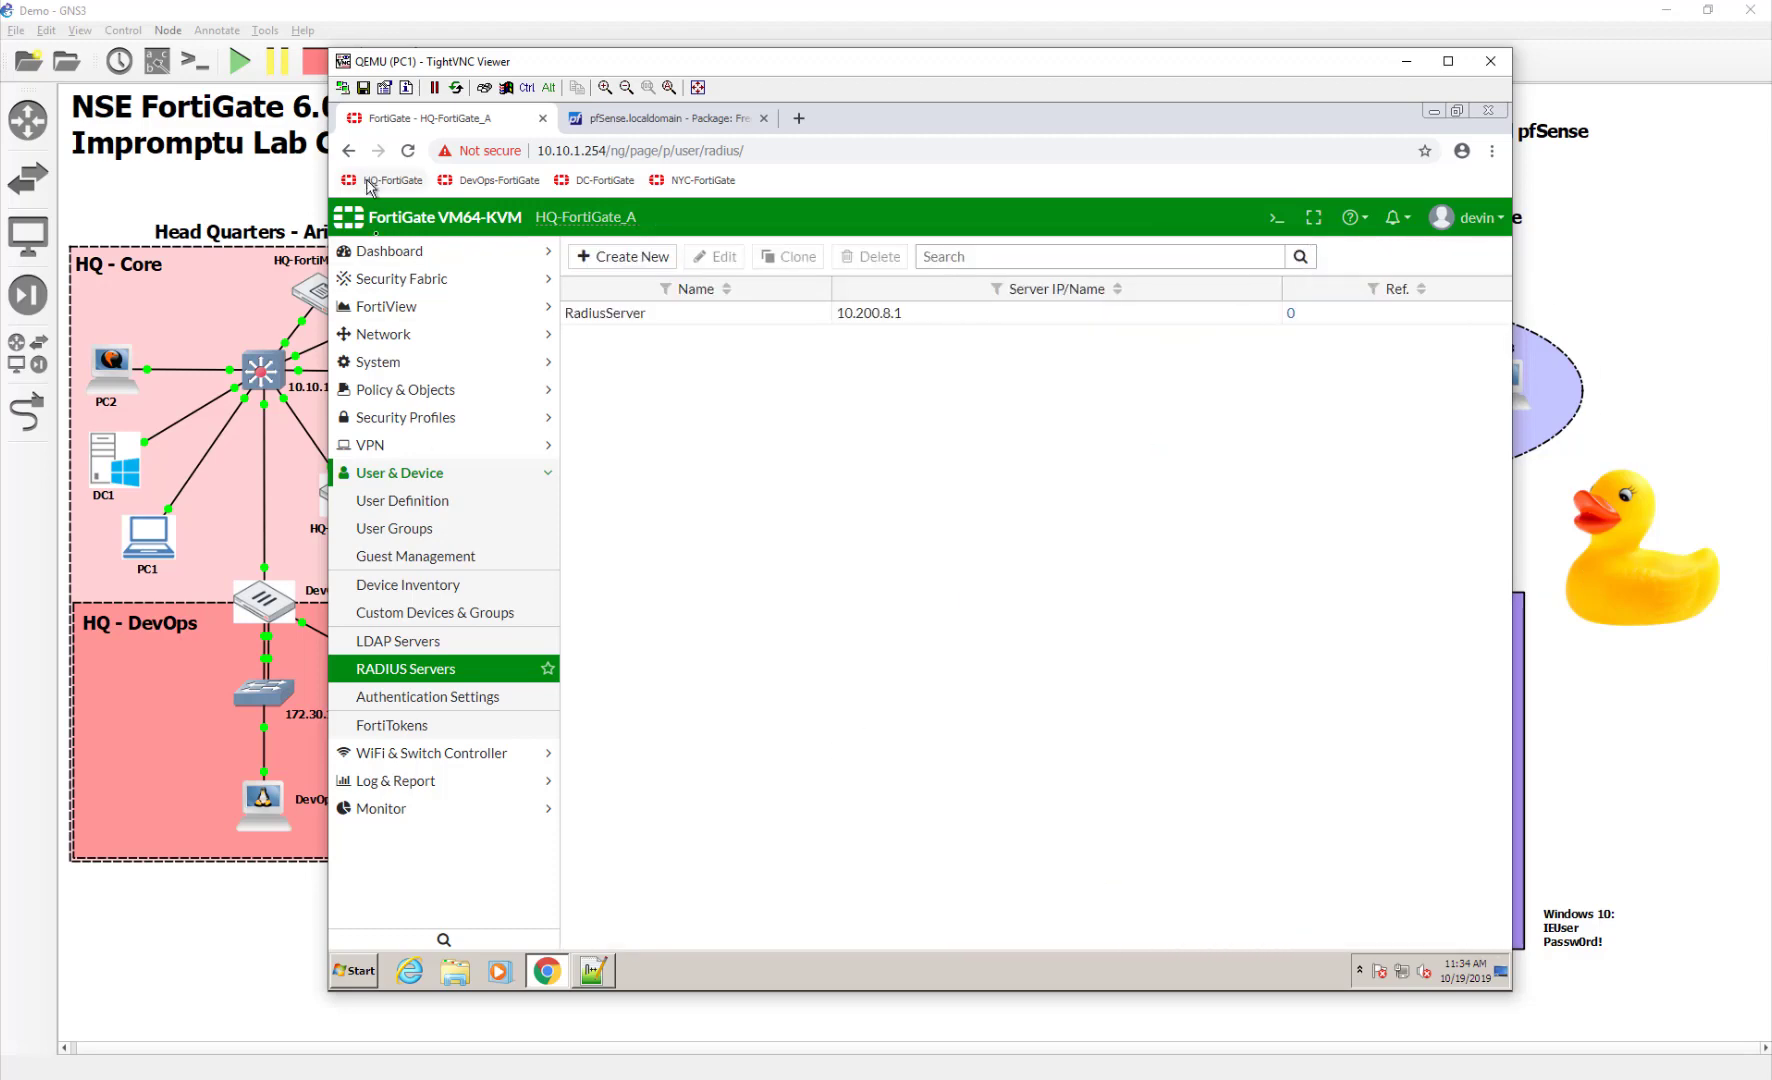
# Start a new SD-WAN rule named ToRadius
pyautogui.click(398, 338)
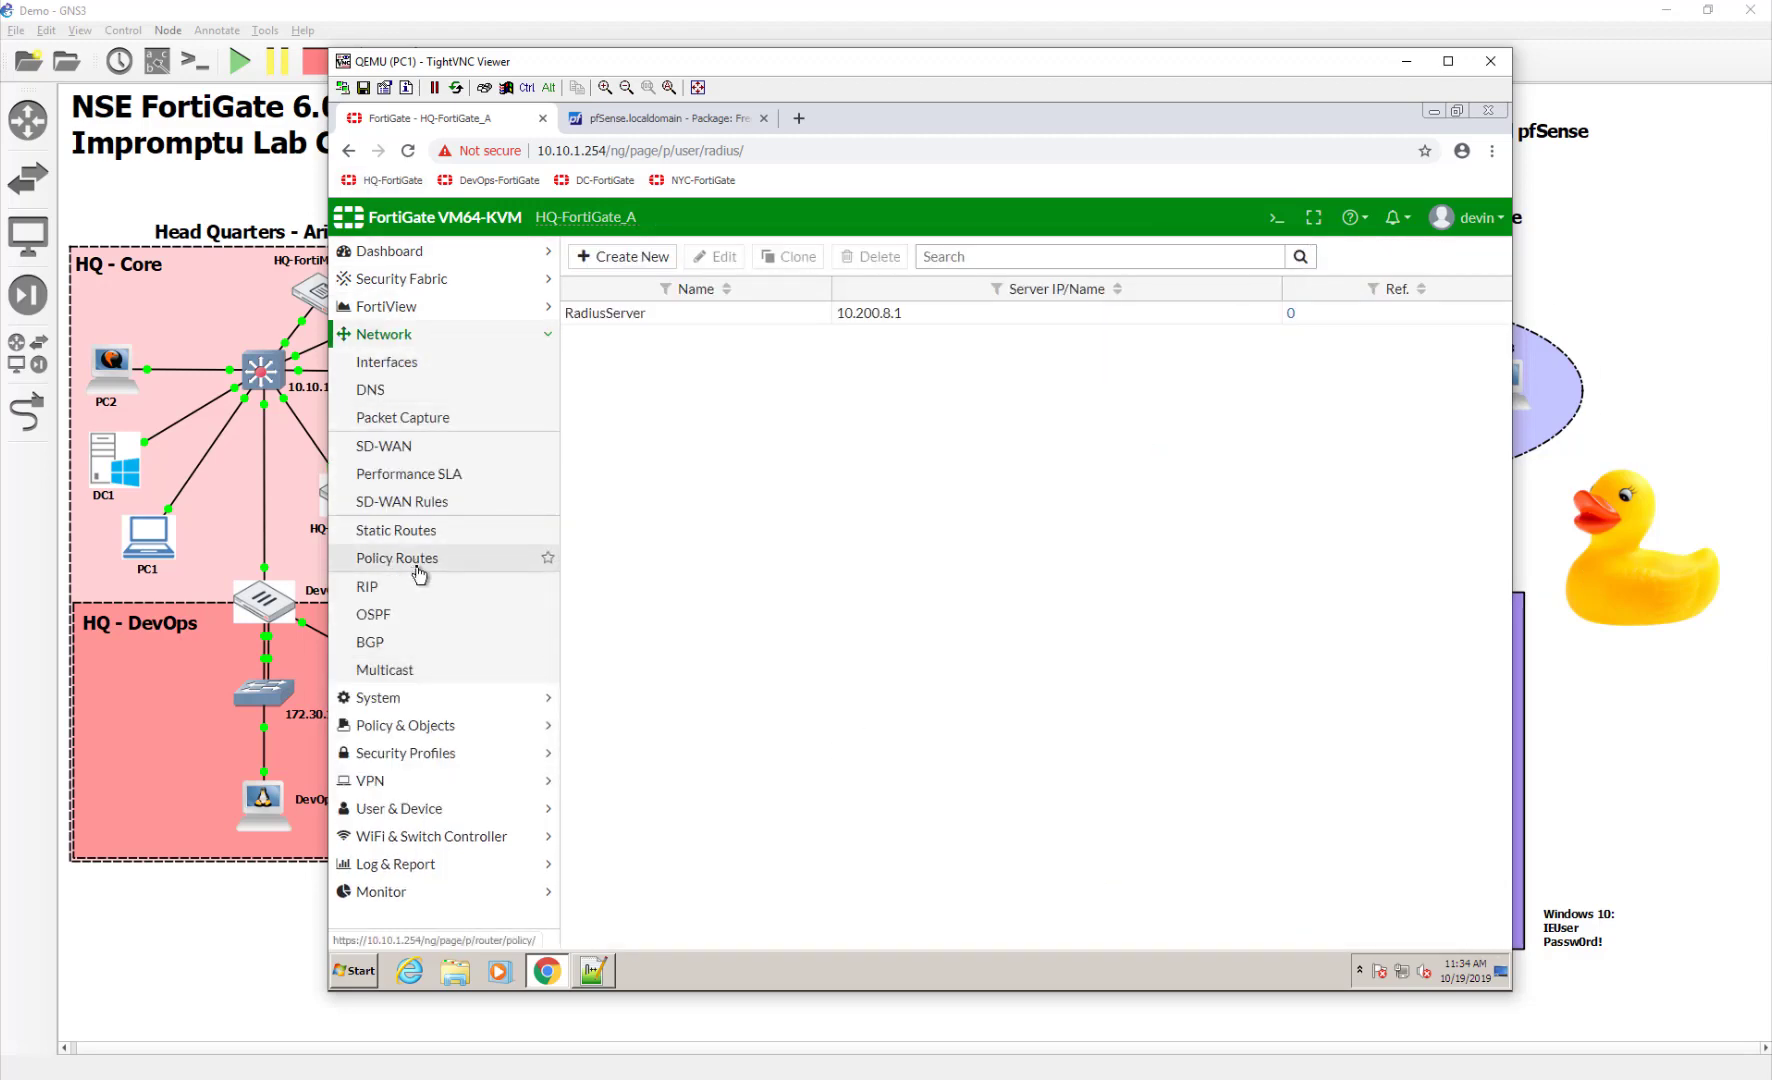
pyautogui.click(405, 500)
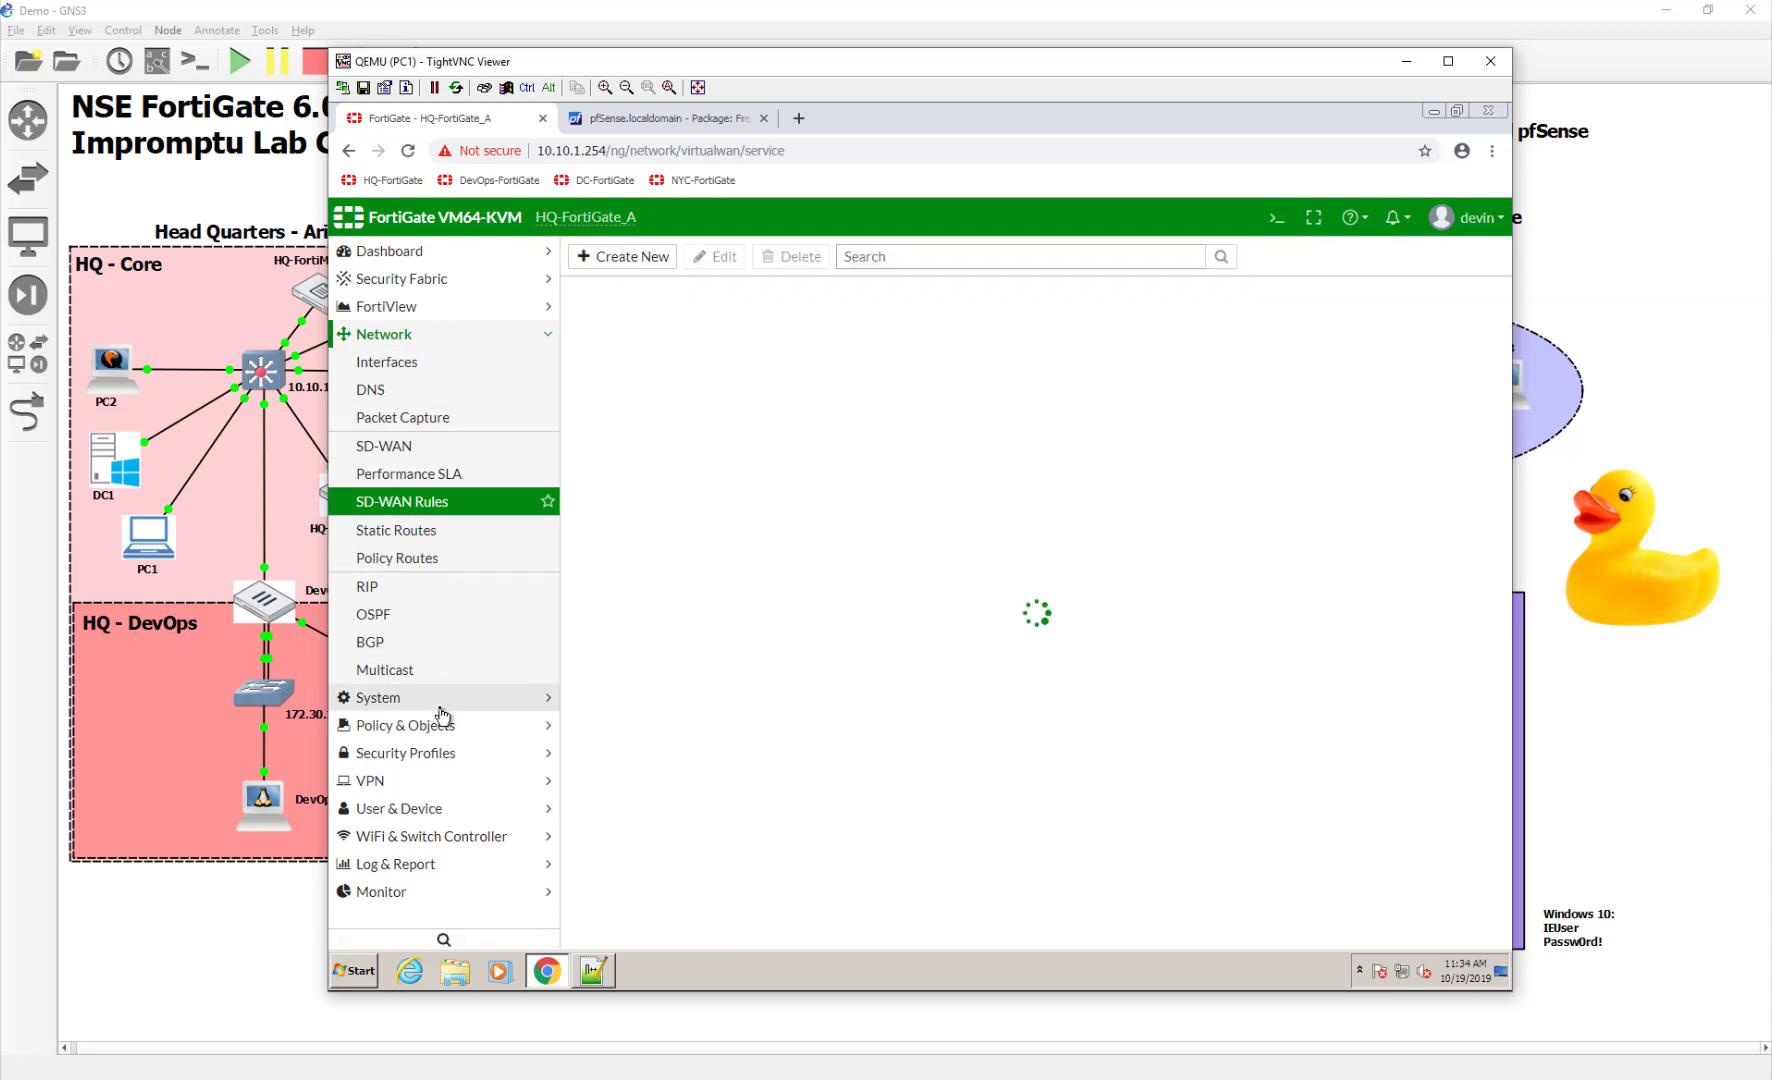
pyautogui.click(615, 258)
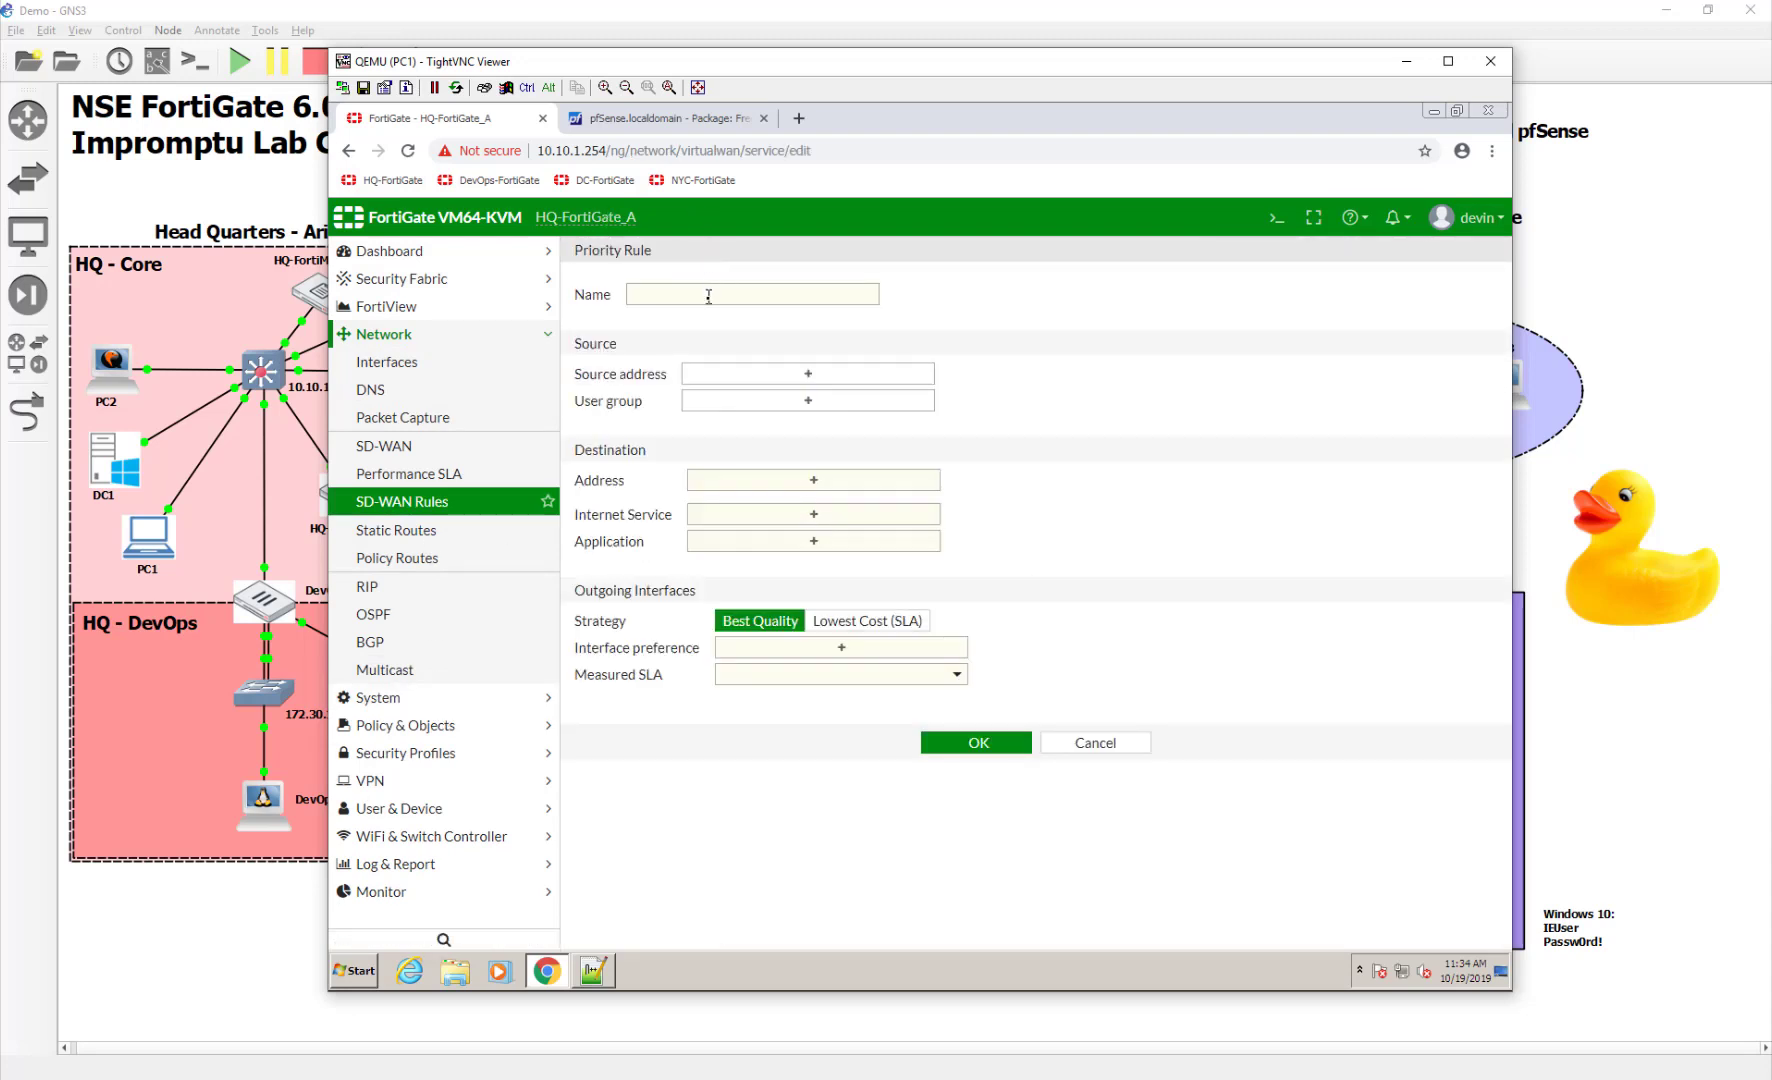
pyautogui.click(709, 296)
pyautogui.write('ToRu')
pyautogui.write('adius')
pyautogui.press('Tab')
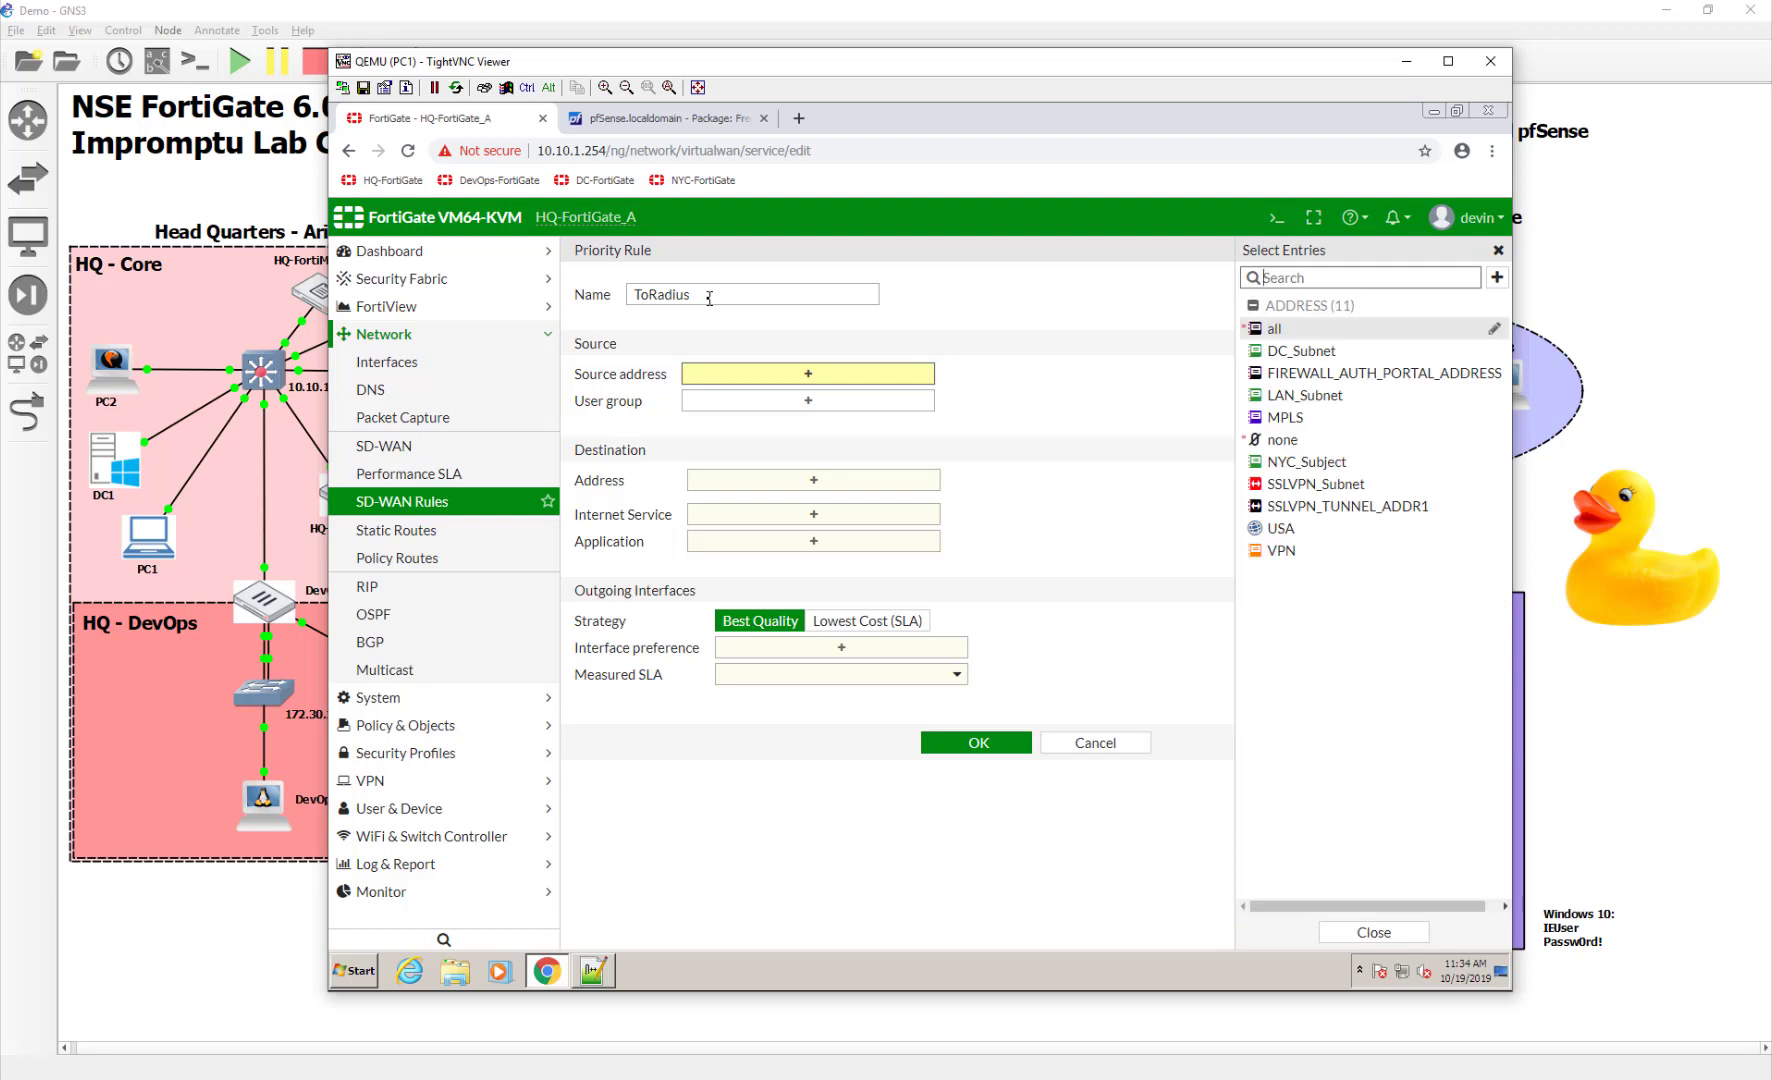
# From the source address picker, begin creating a new address object
pyautogui.write('10.')
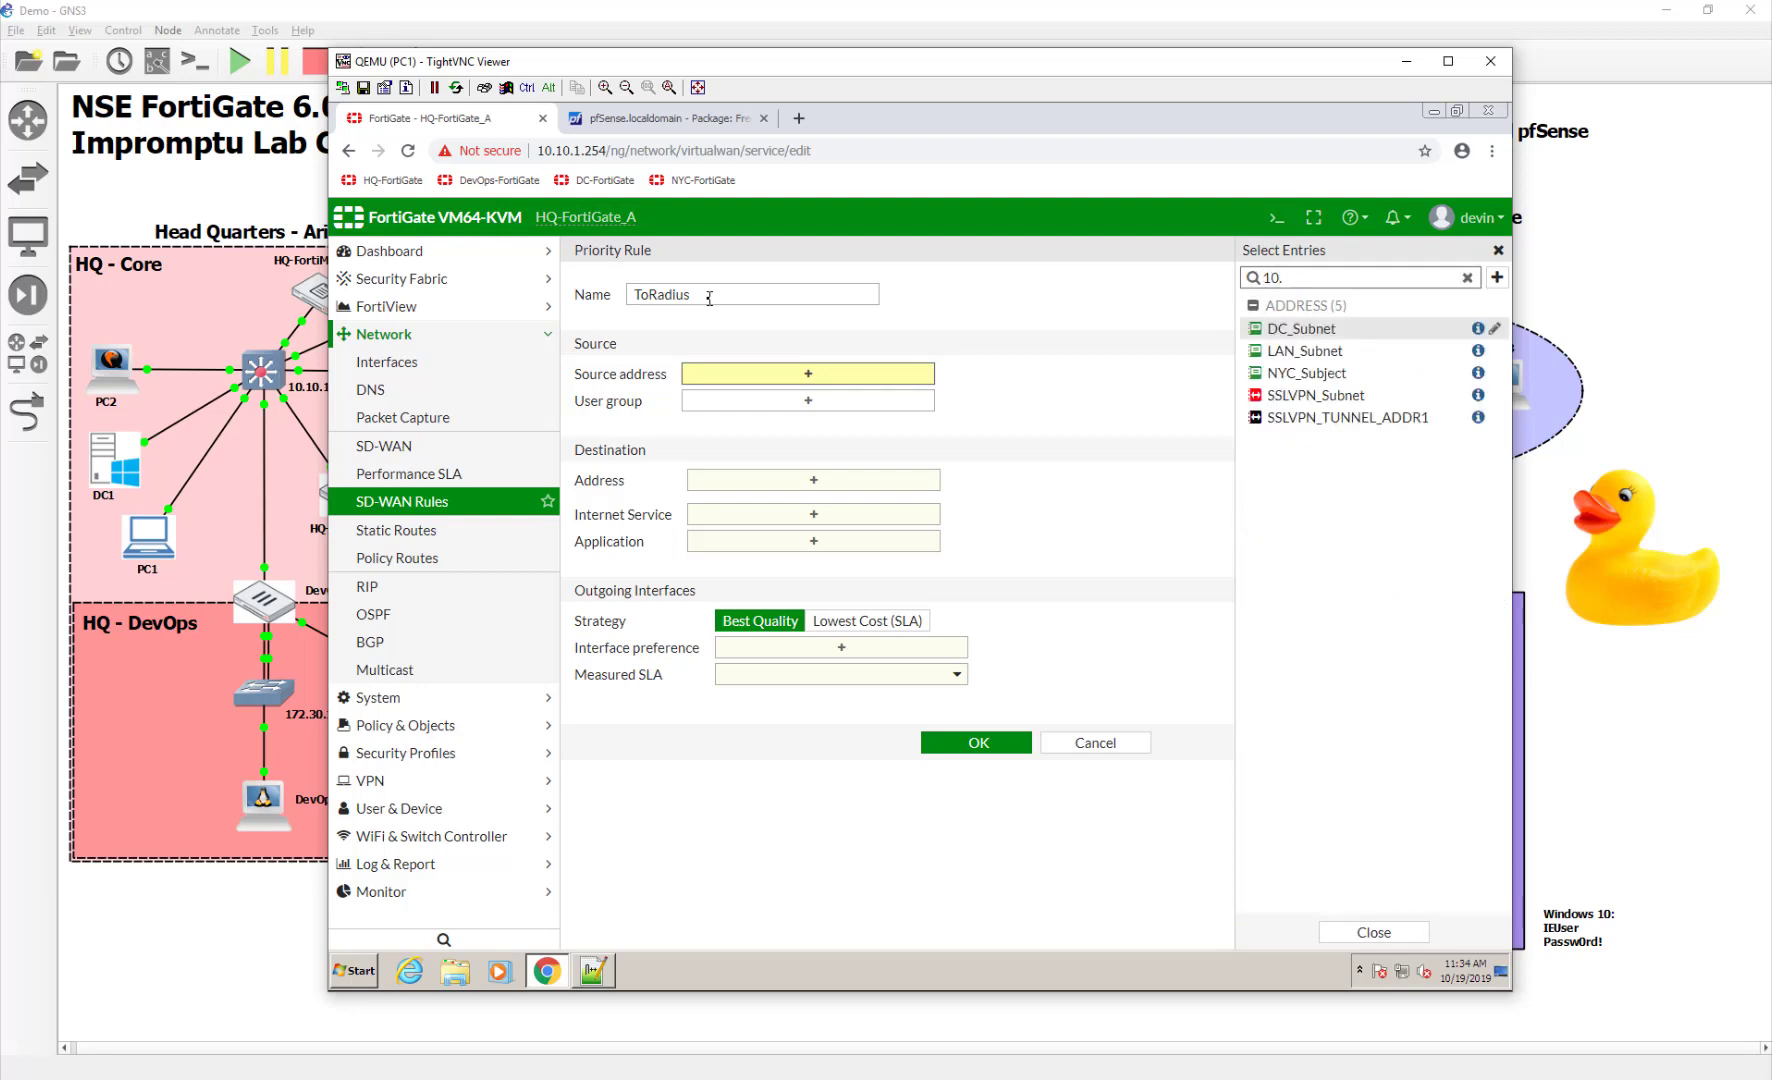
pyautogui.press('BackSpace')
pyautogui.press('BackSpace')
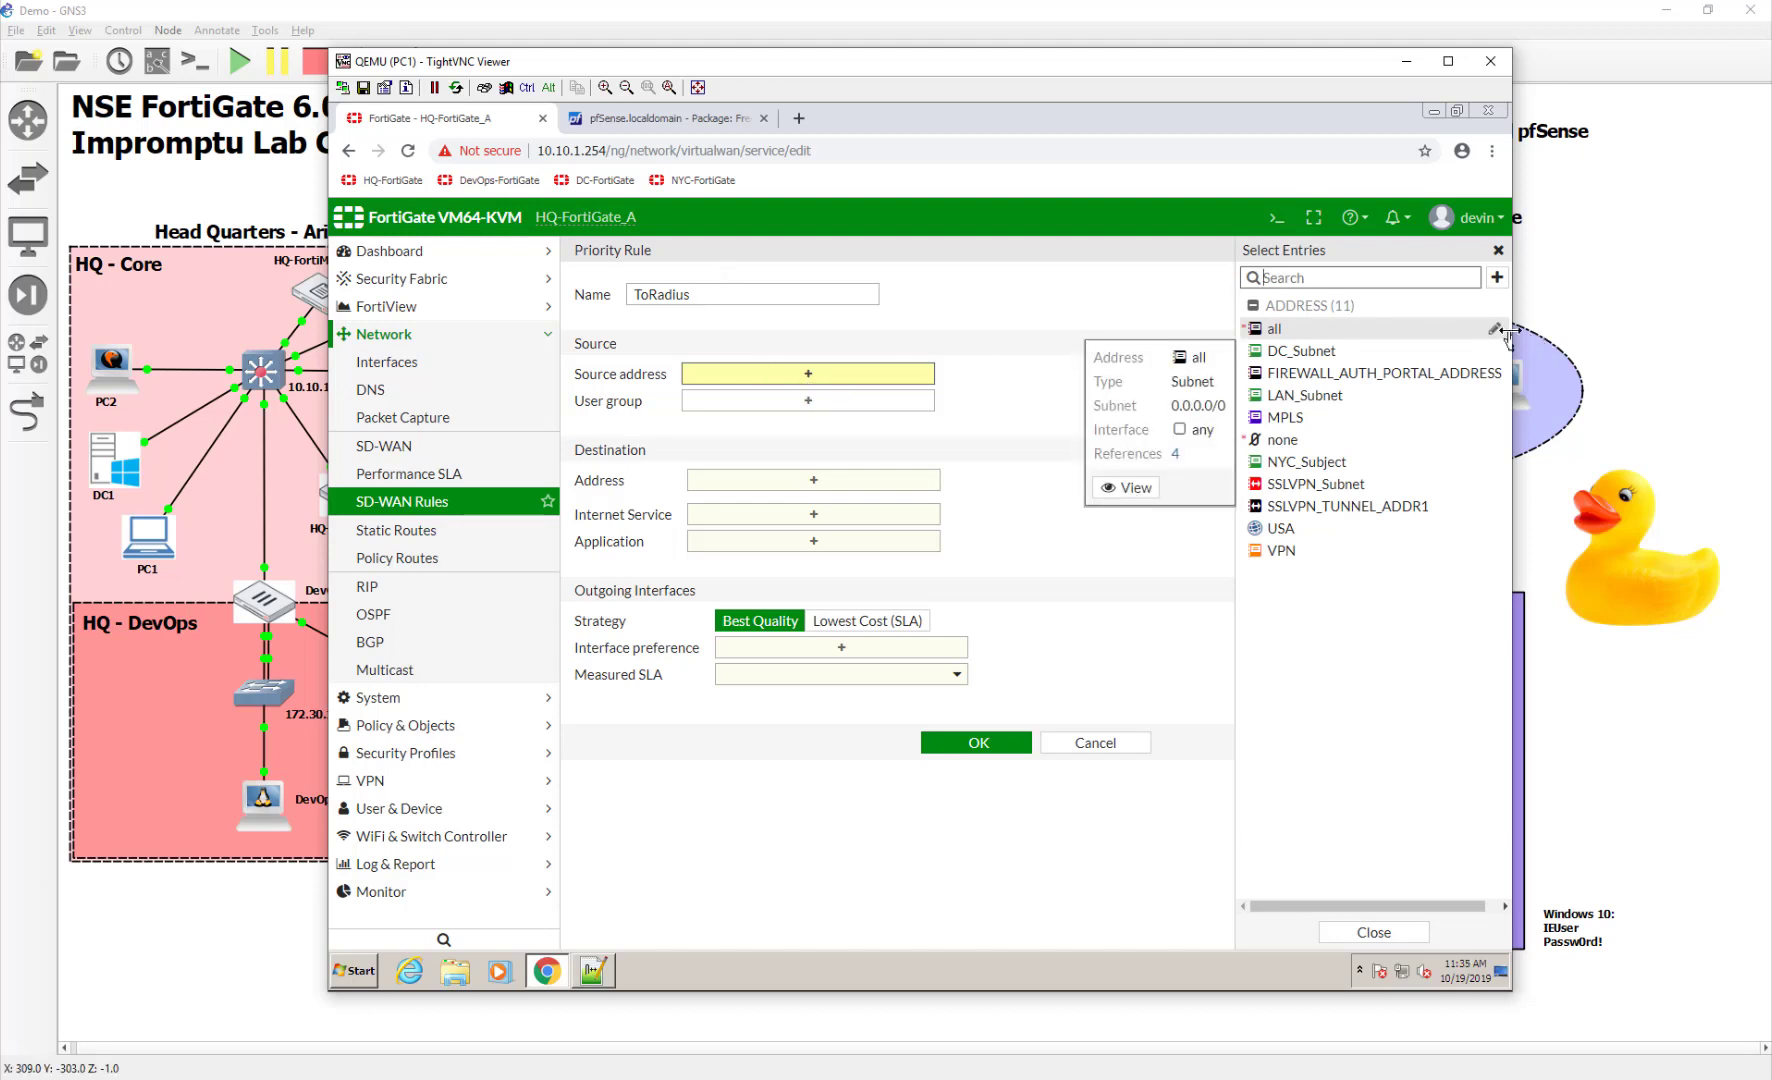
pyautogui.click(1496, 277)
pyautogui.click(1318, 336)
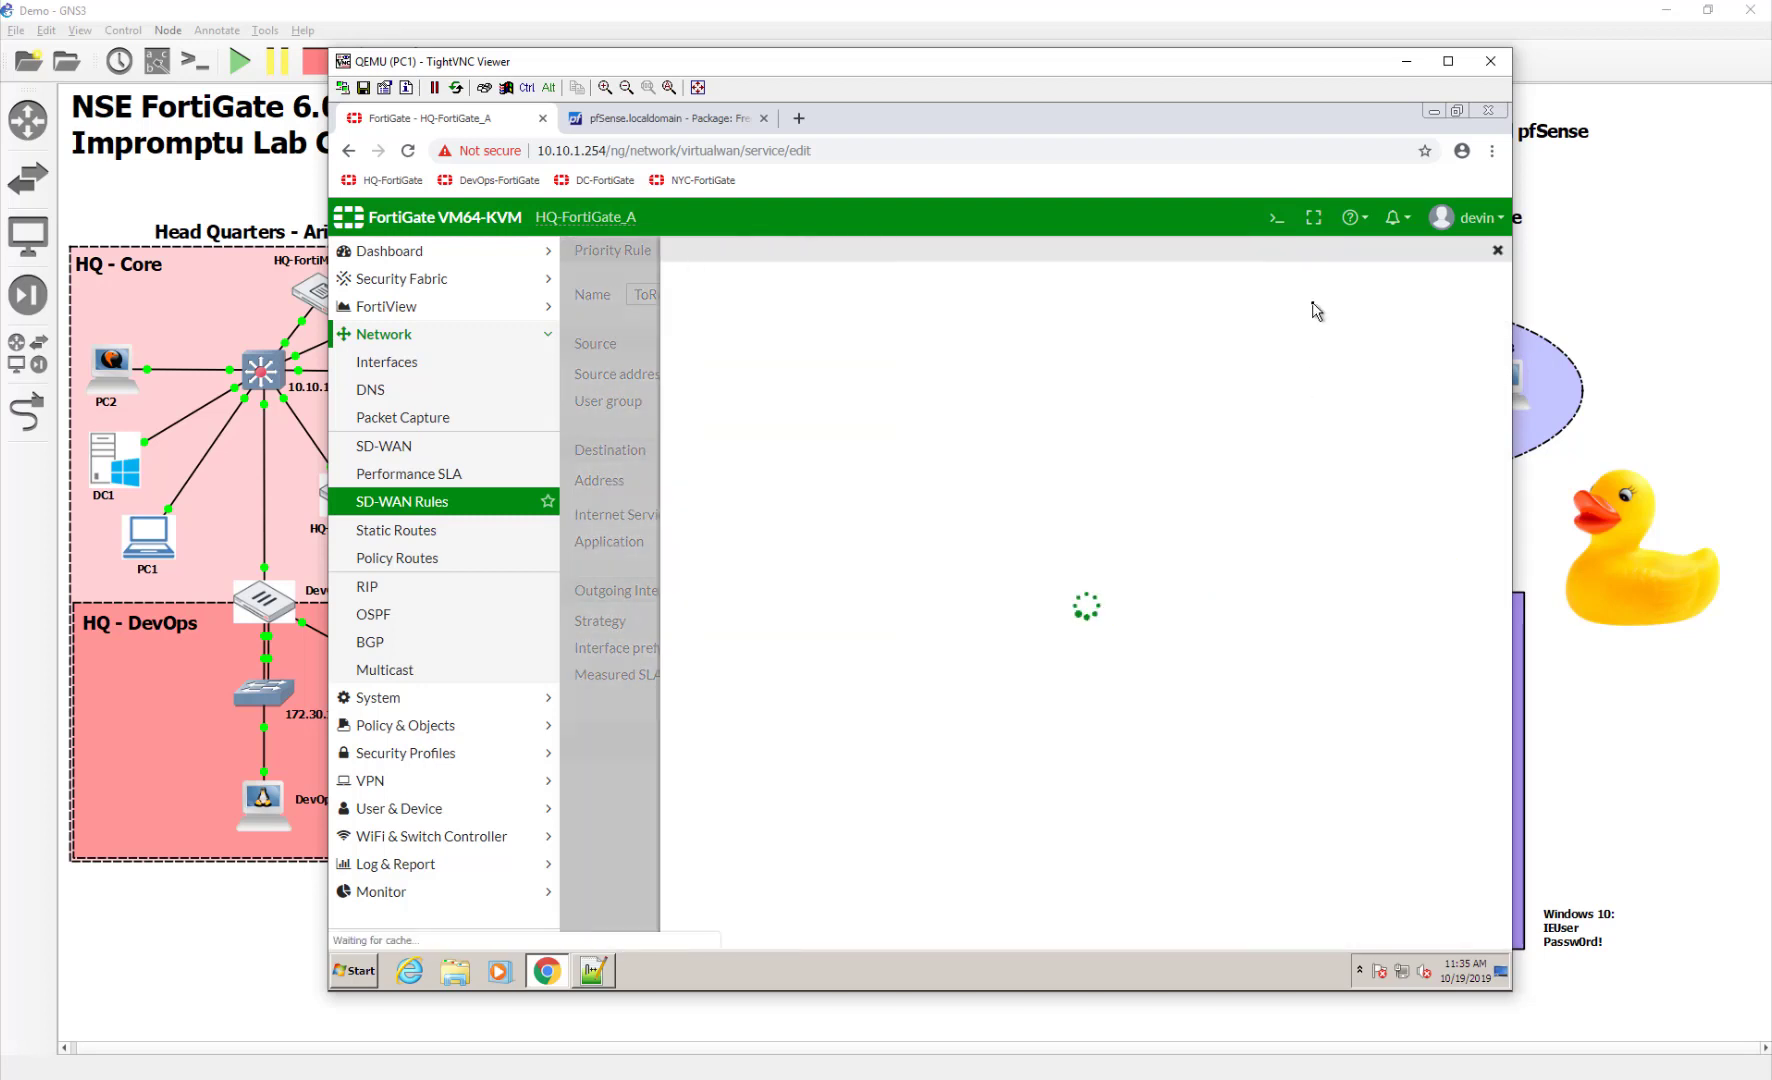
# Save address WAN1IP with subnet 10.200.1.1/32, static route configuration on, and a colour
pyautogui.click(996, 290)
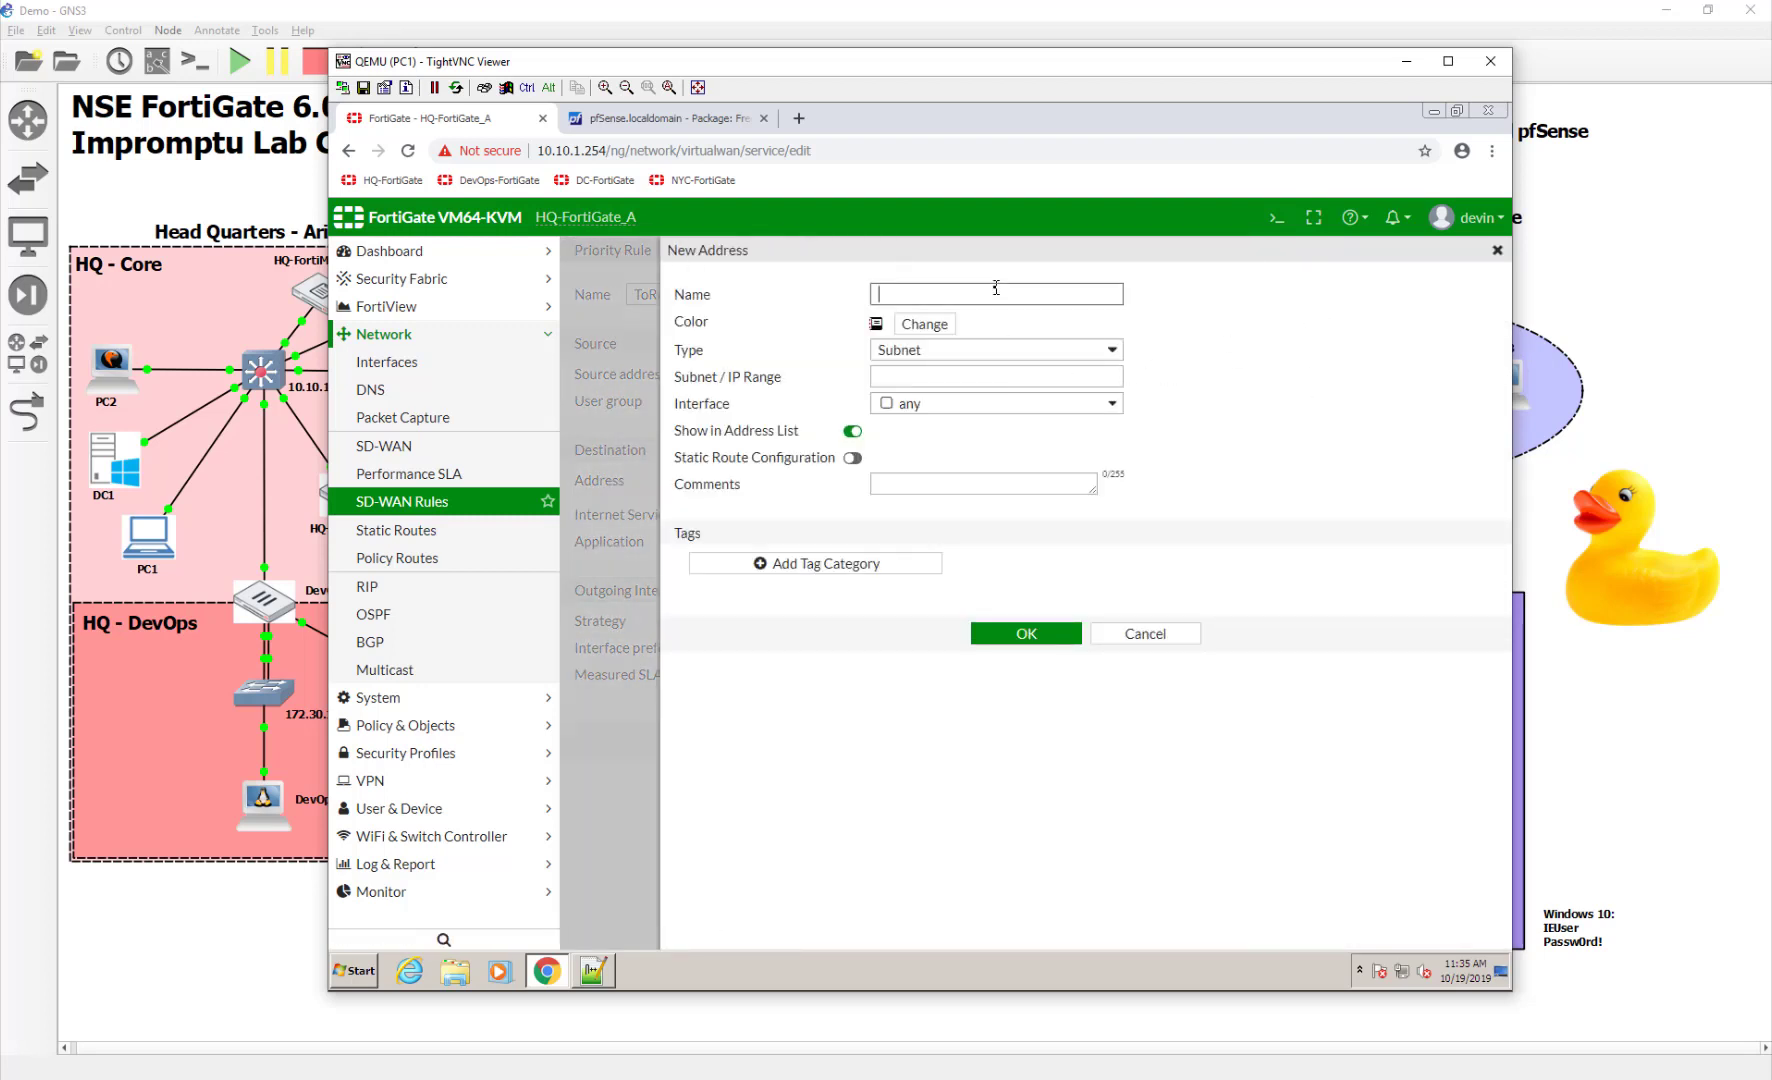
pyautogui.write('WAN1IP')
pyautogui.press('Tab')
pyautogui.press('Tab')
pyautogui.press('Tab')
pyautogui.write('10.200.1.1/32')
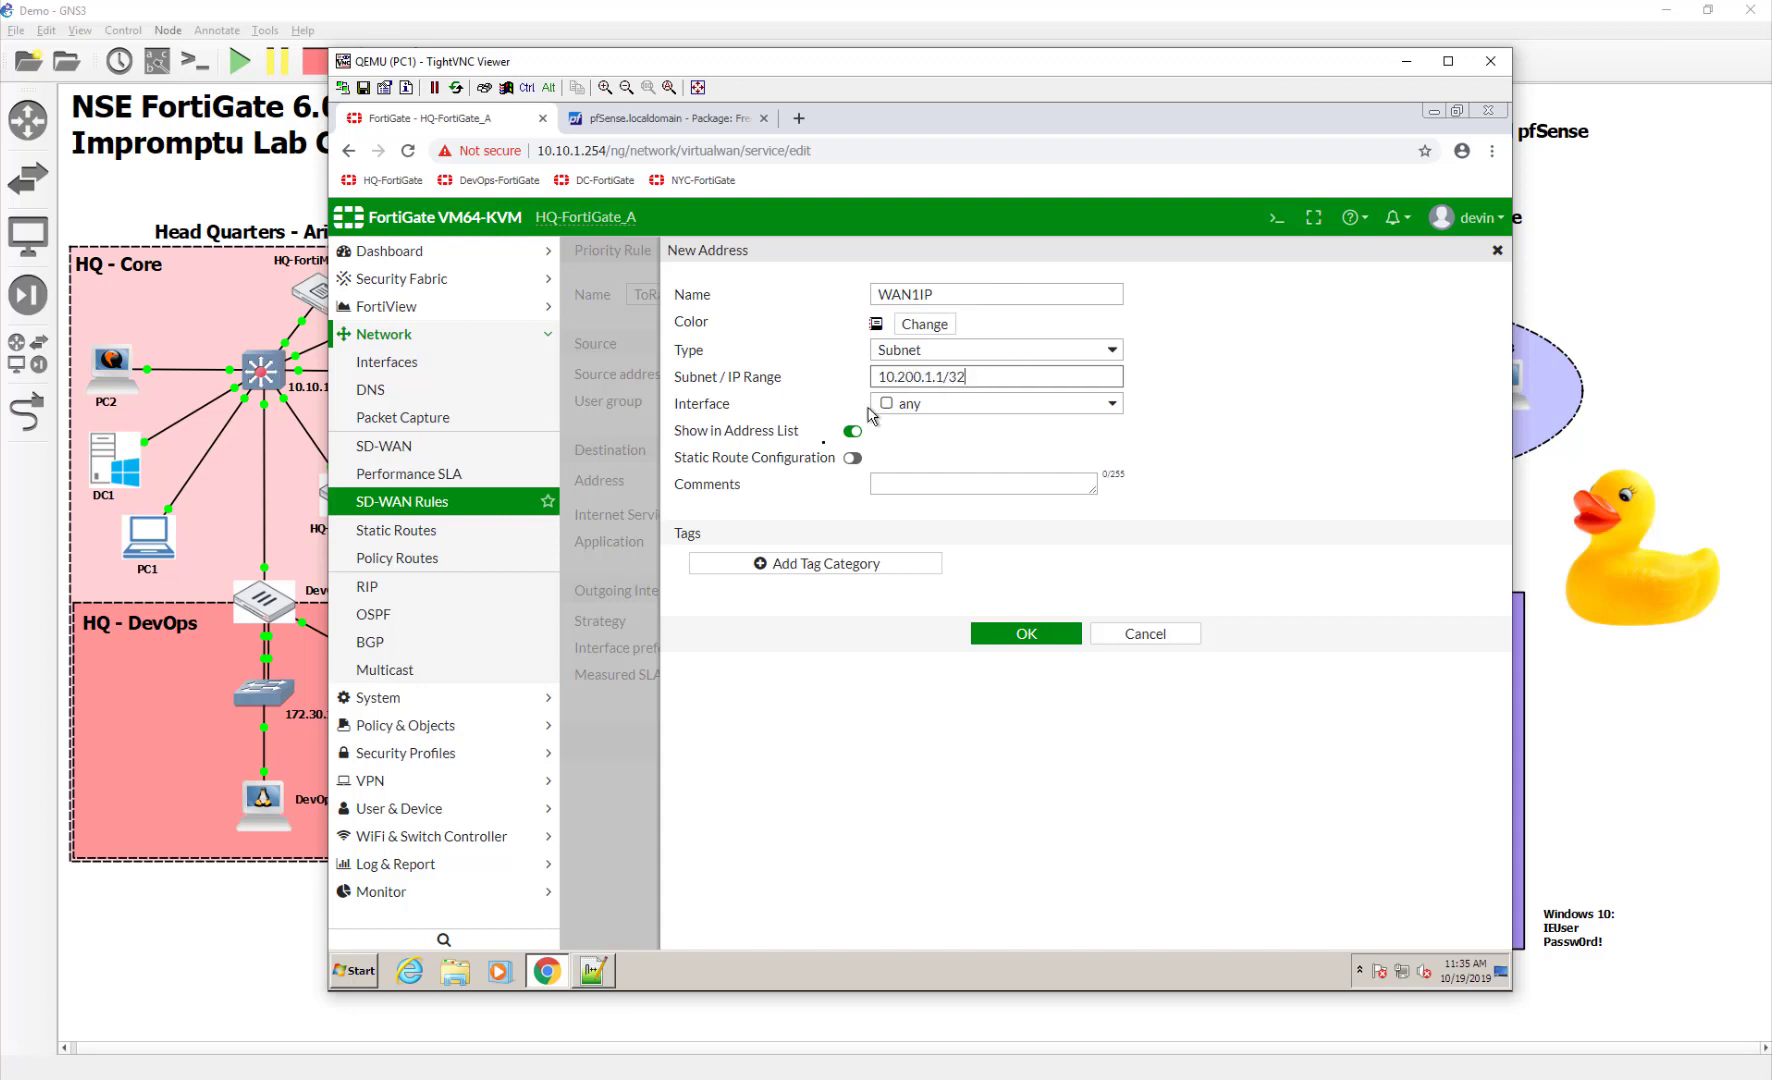
pyautogui.click(851, 458)
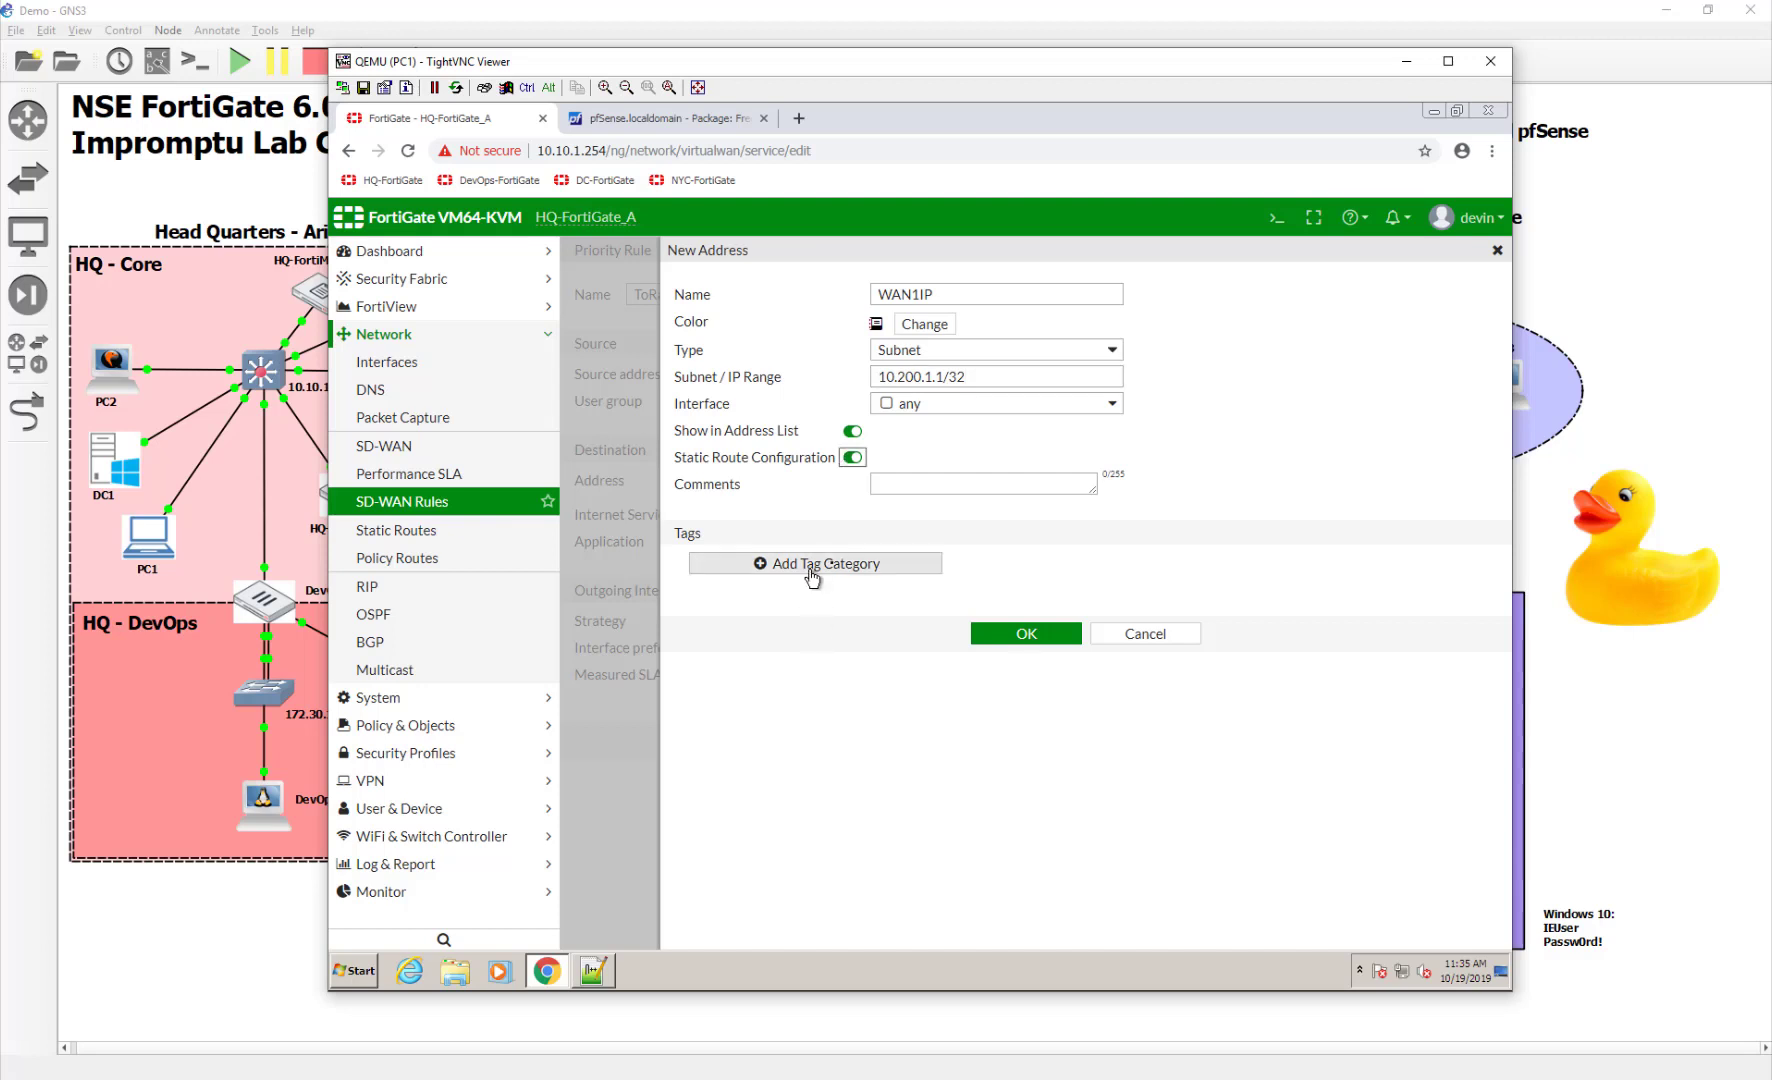
pyautogui.click(924, 324)
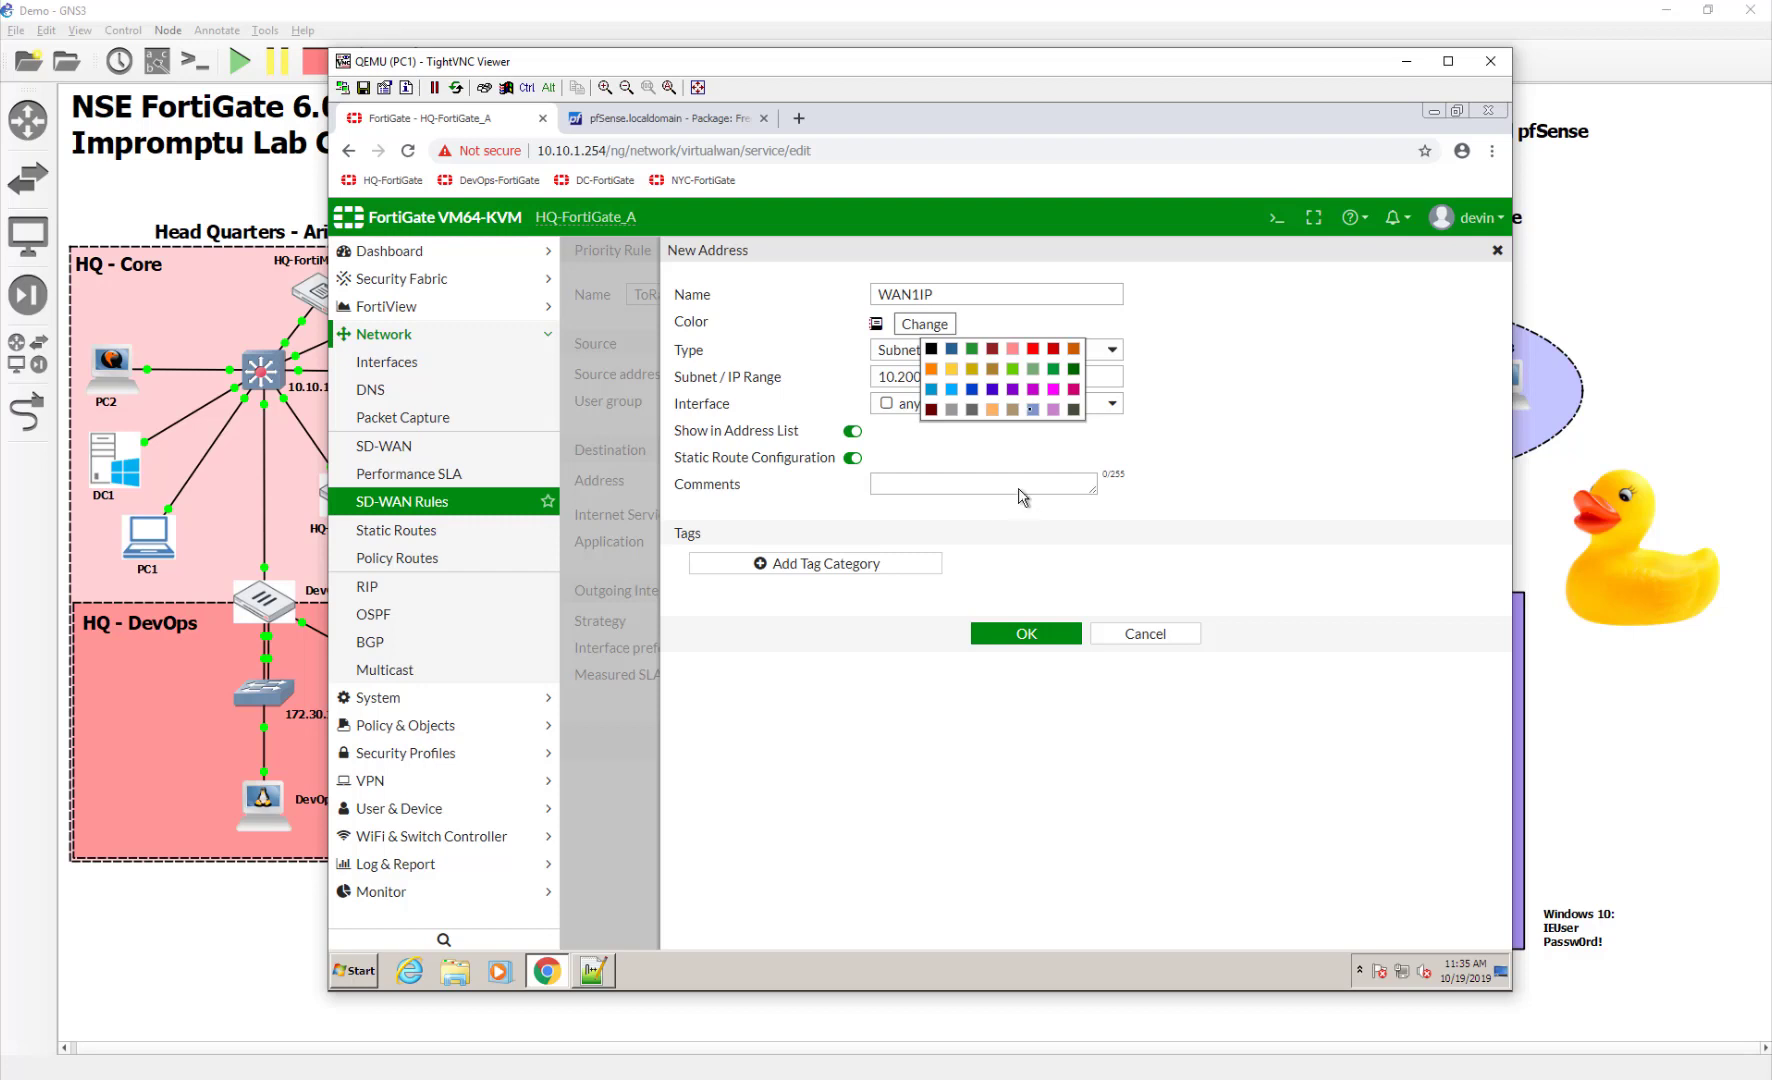
pyautogui.click(1075, 358)
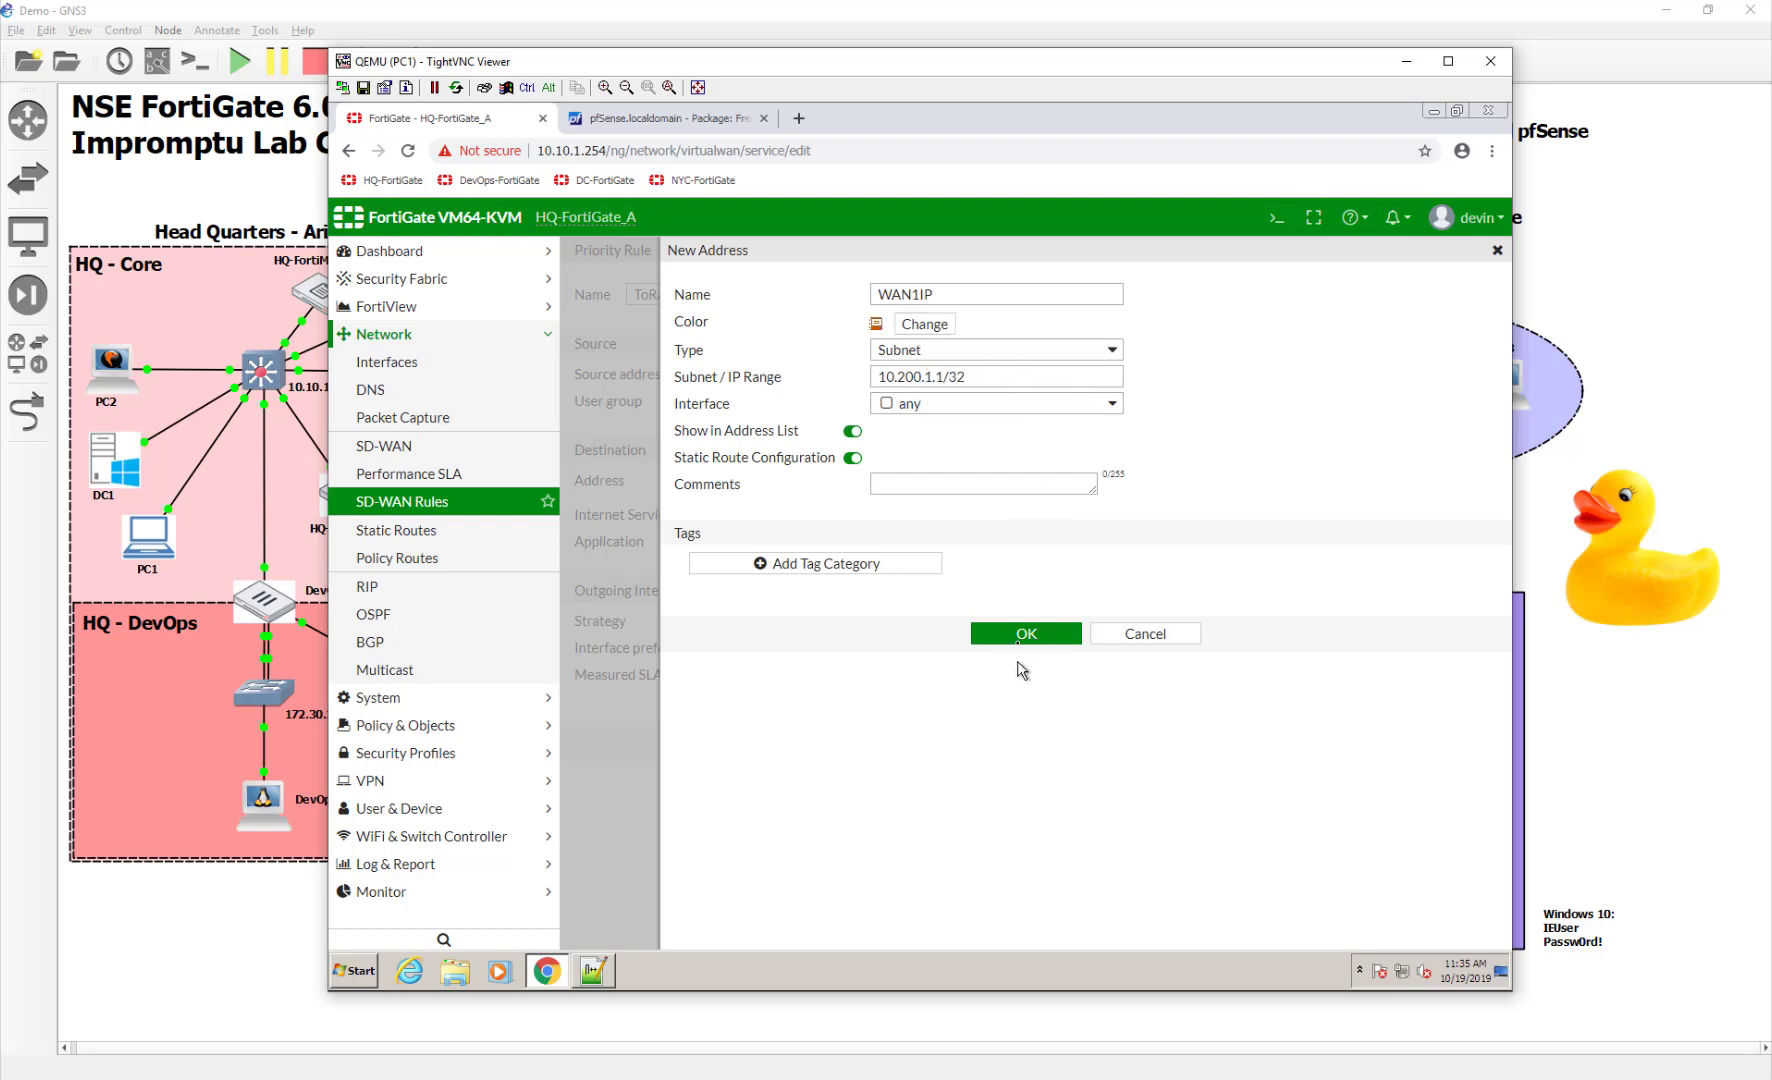
pyautogui.click(1026, 633)
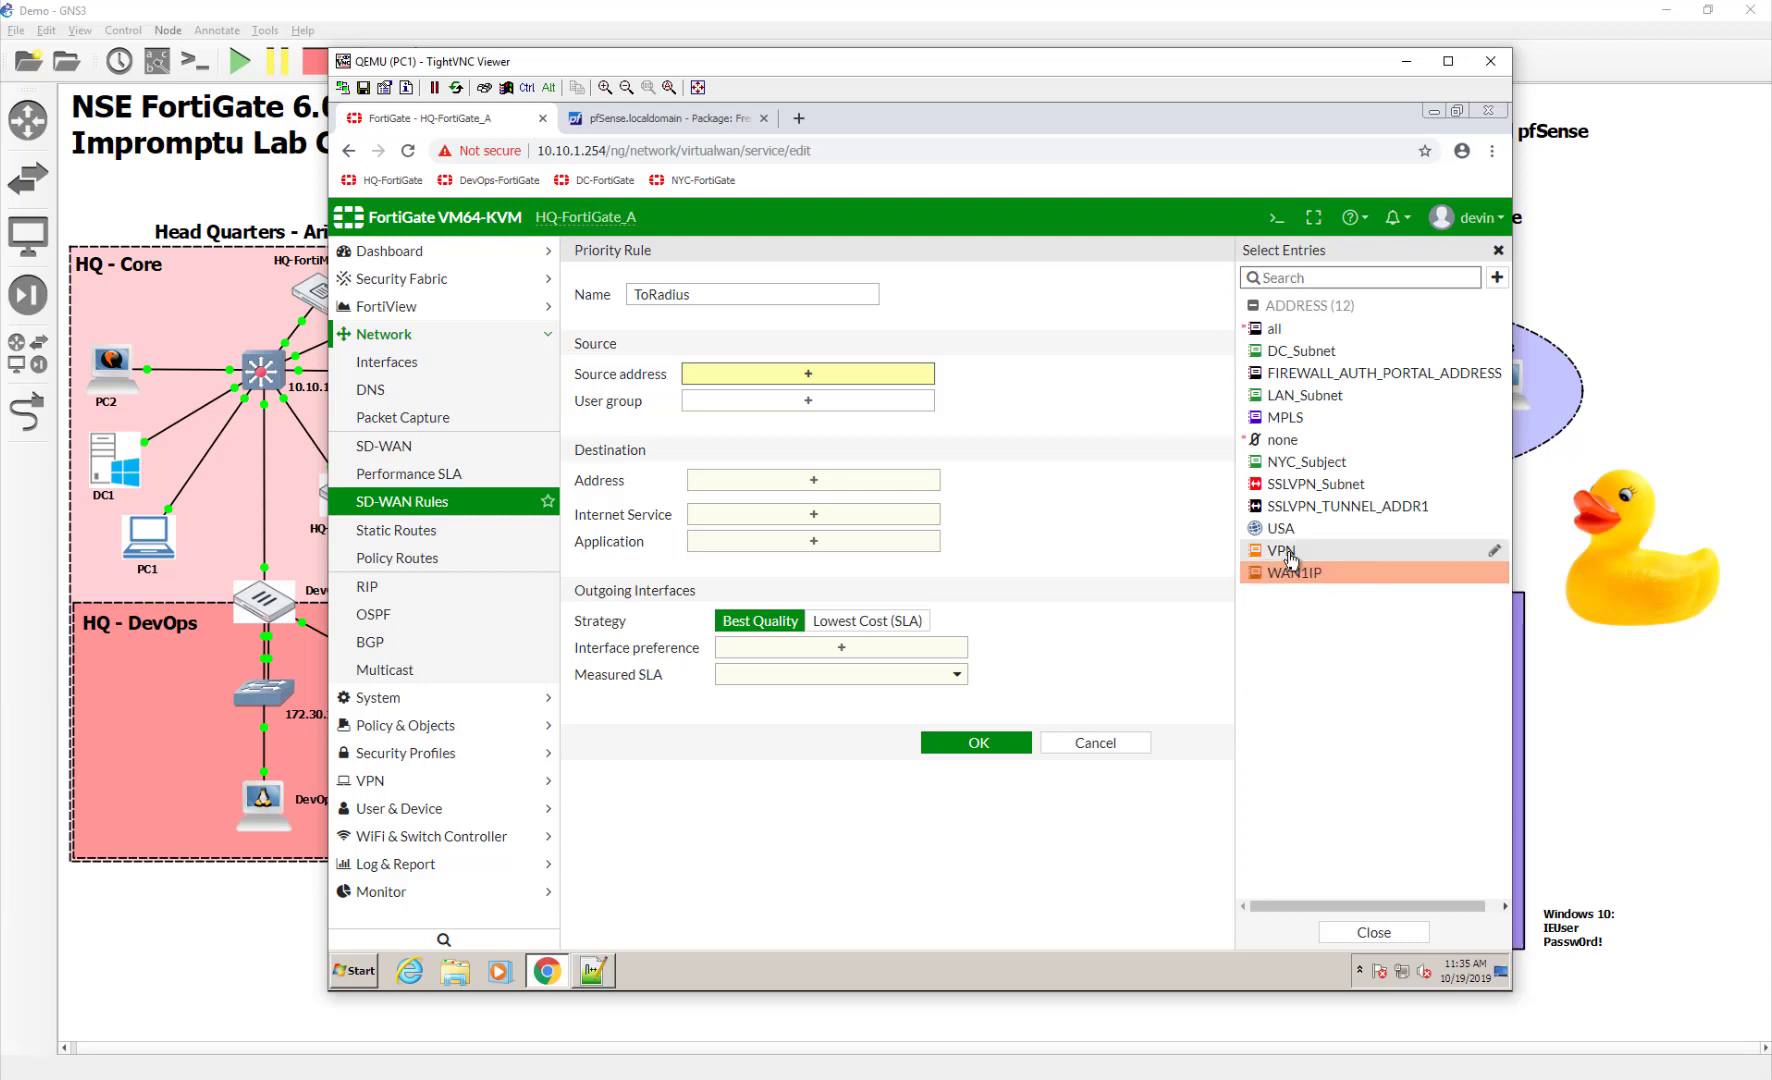
# Use WAN1IP as the rule's source and begin a new destination address
pyautogui.click(1290, 570)
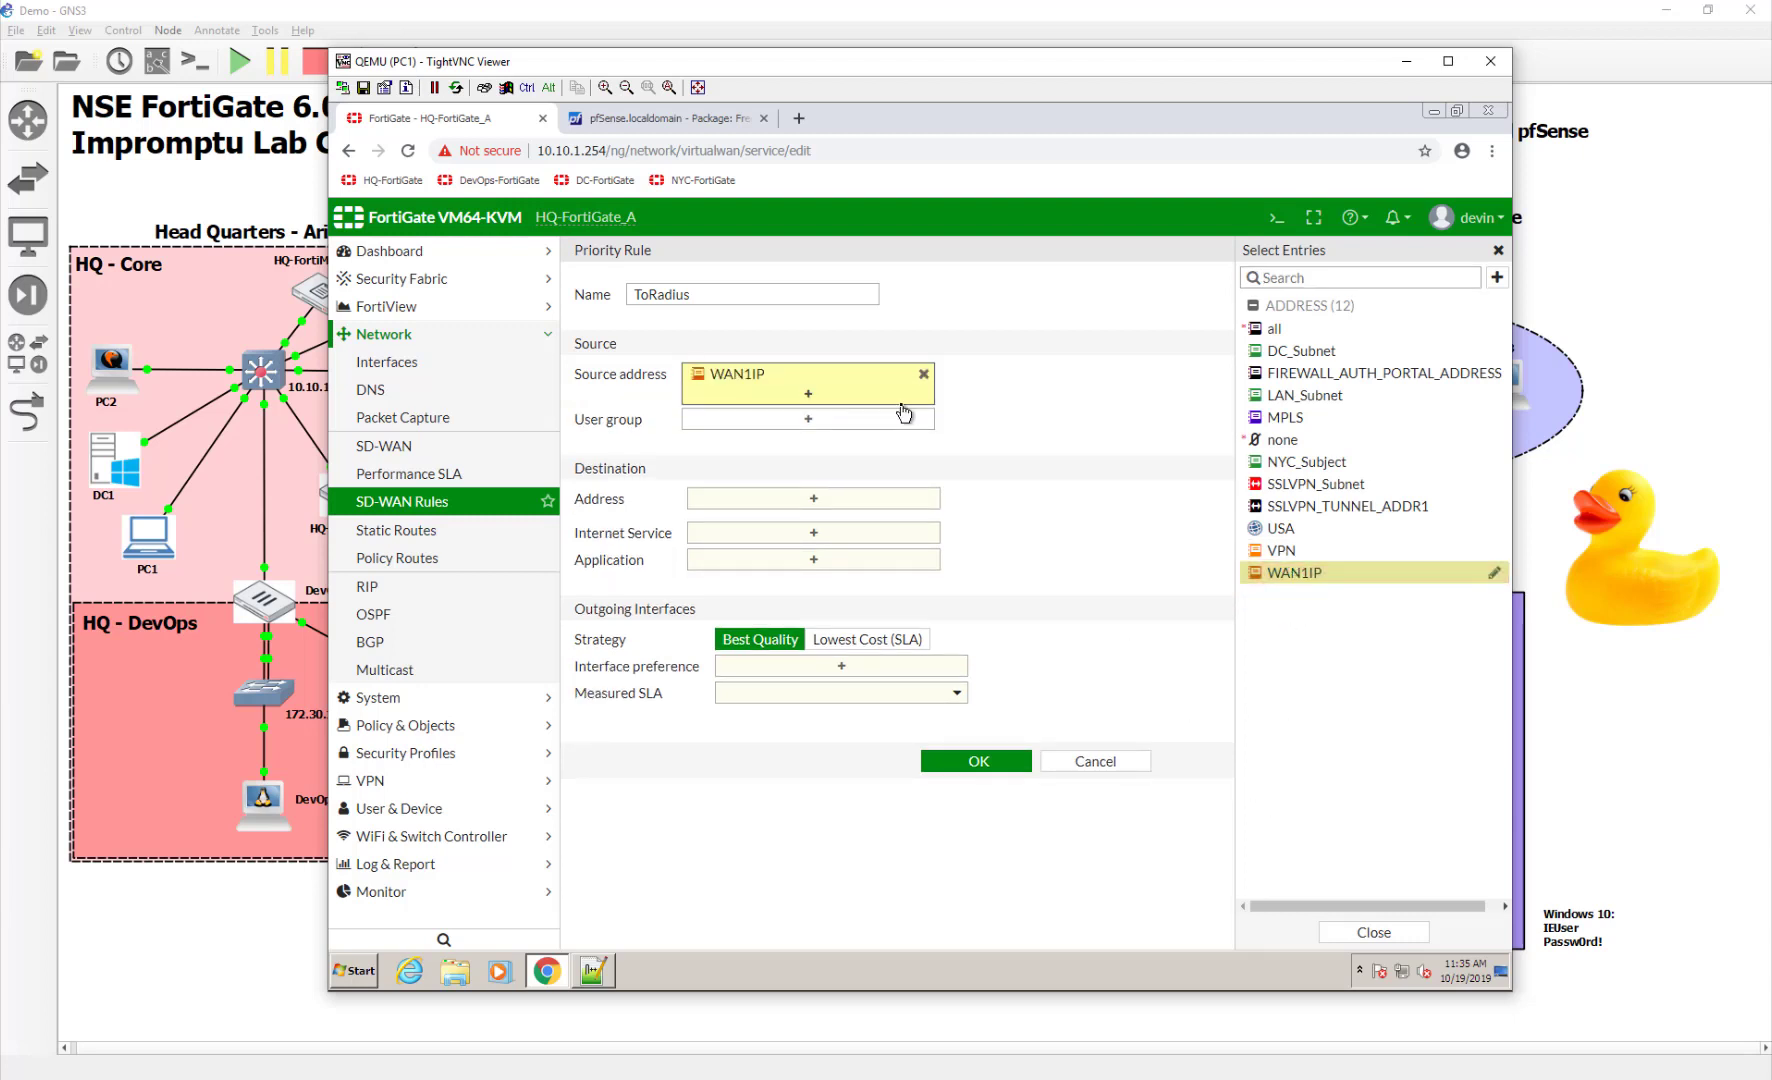
pyautogui.click(903, 500)
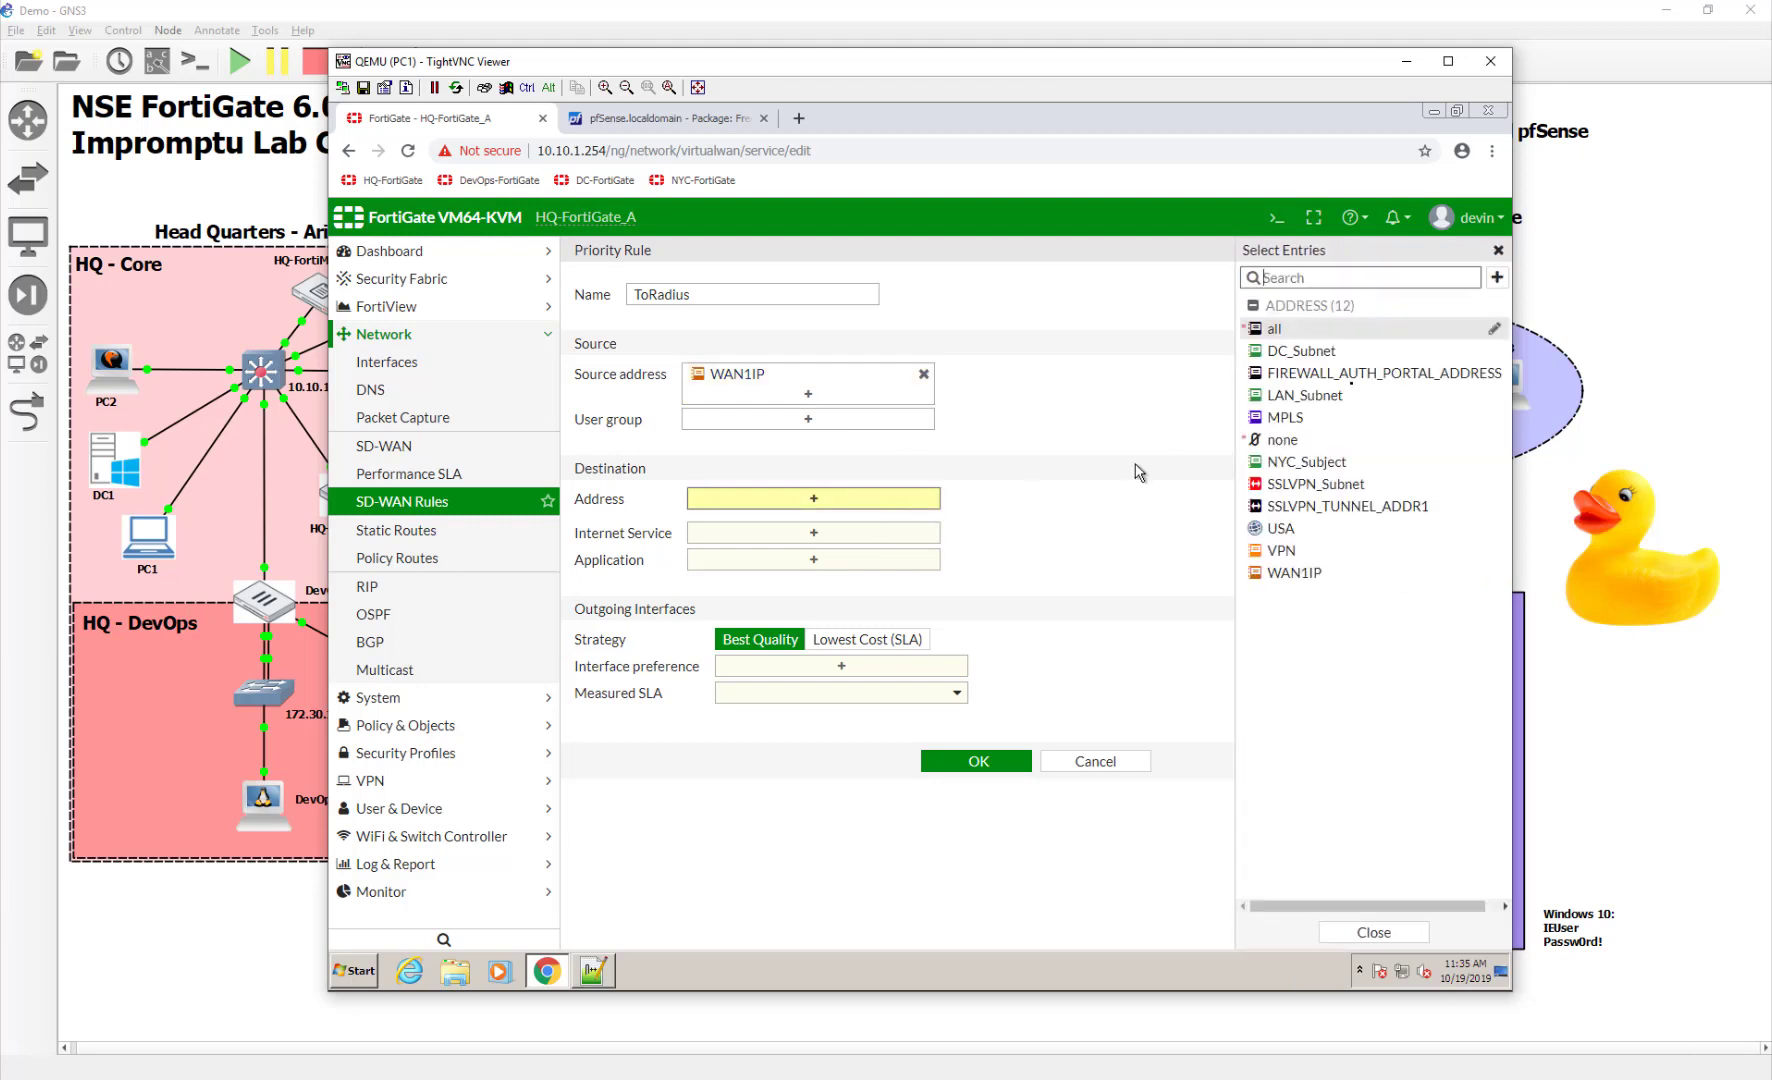
pyautogui.click(1497, 277)
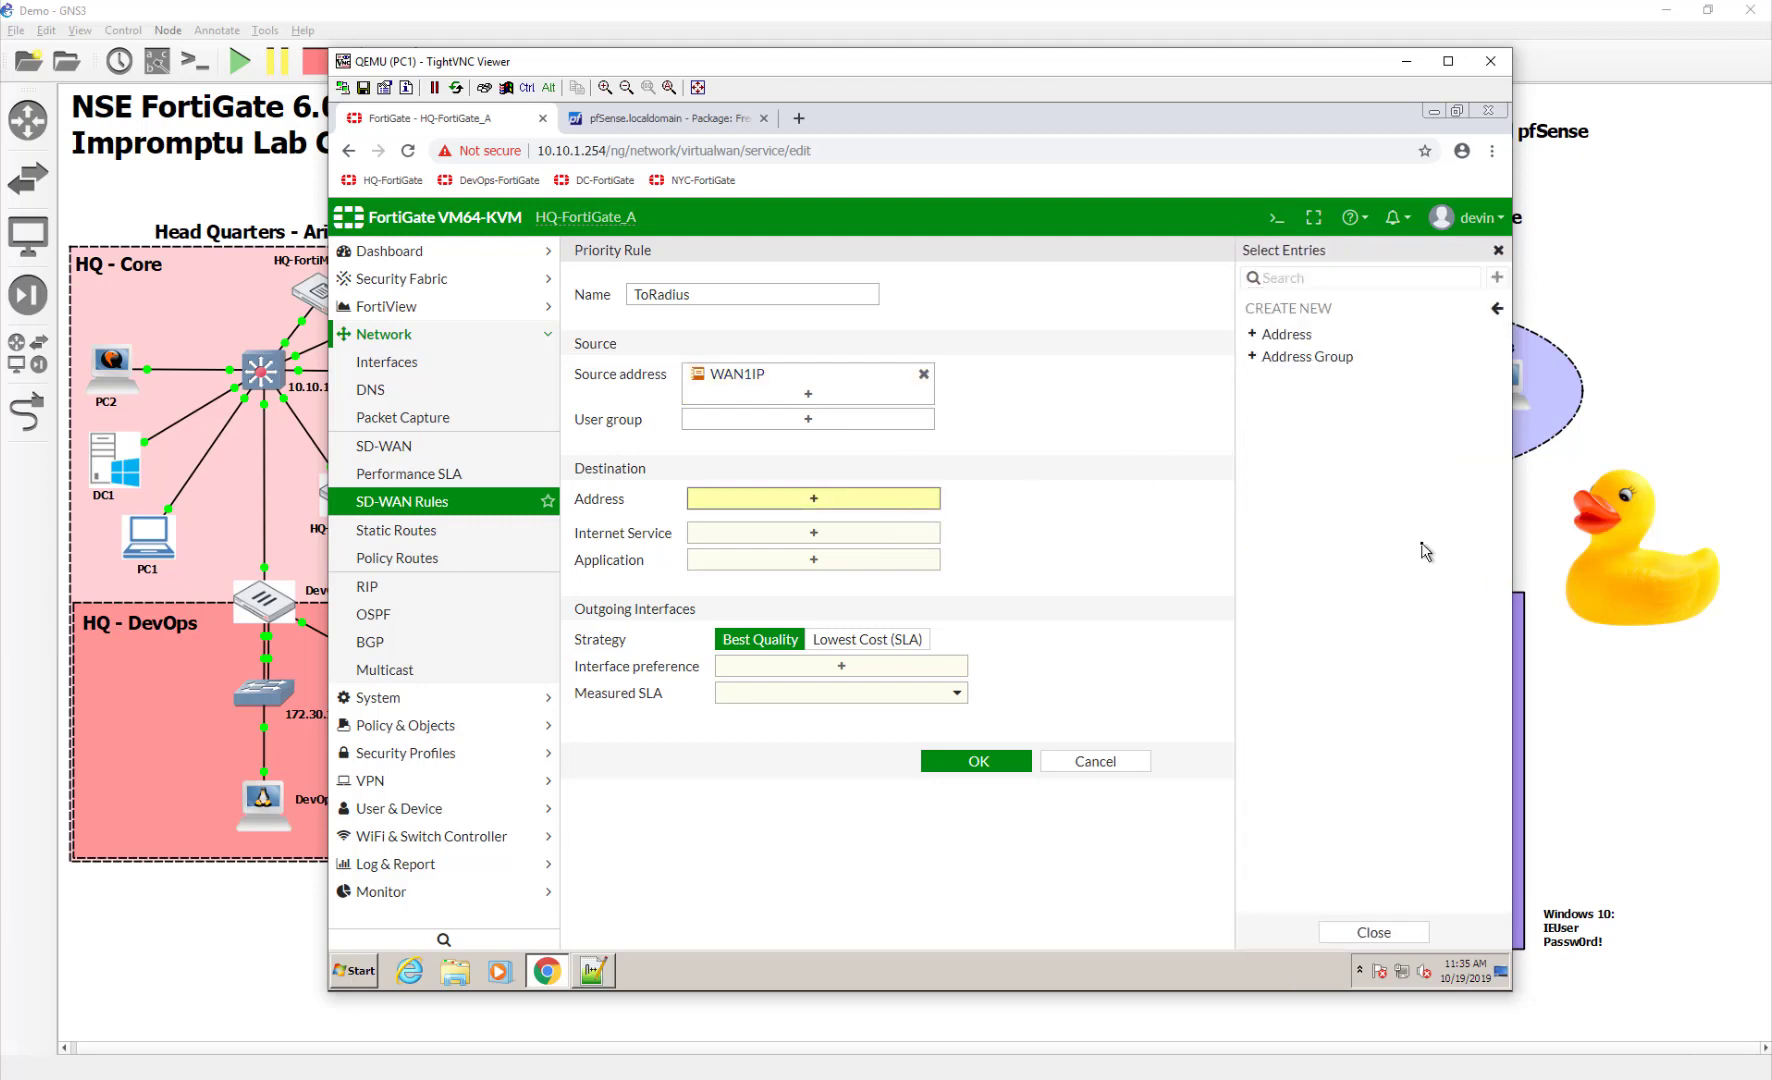
pyautogui.click(1287, 334)
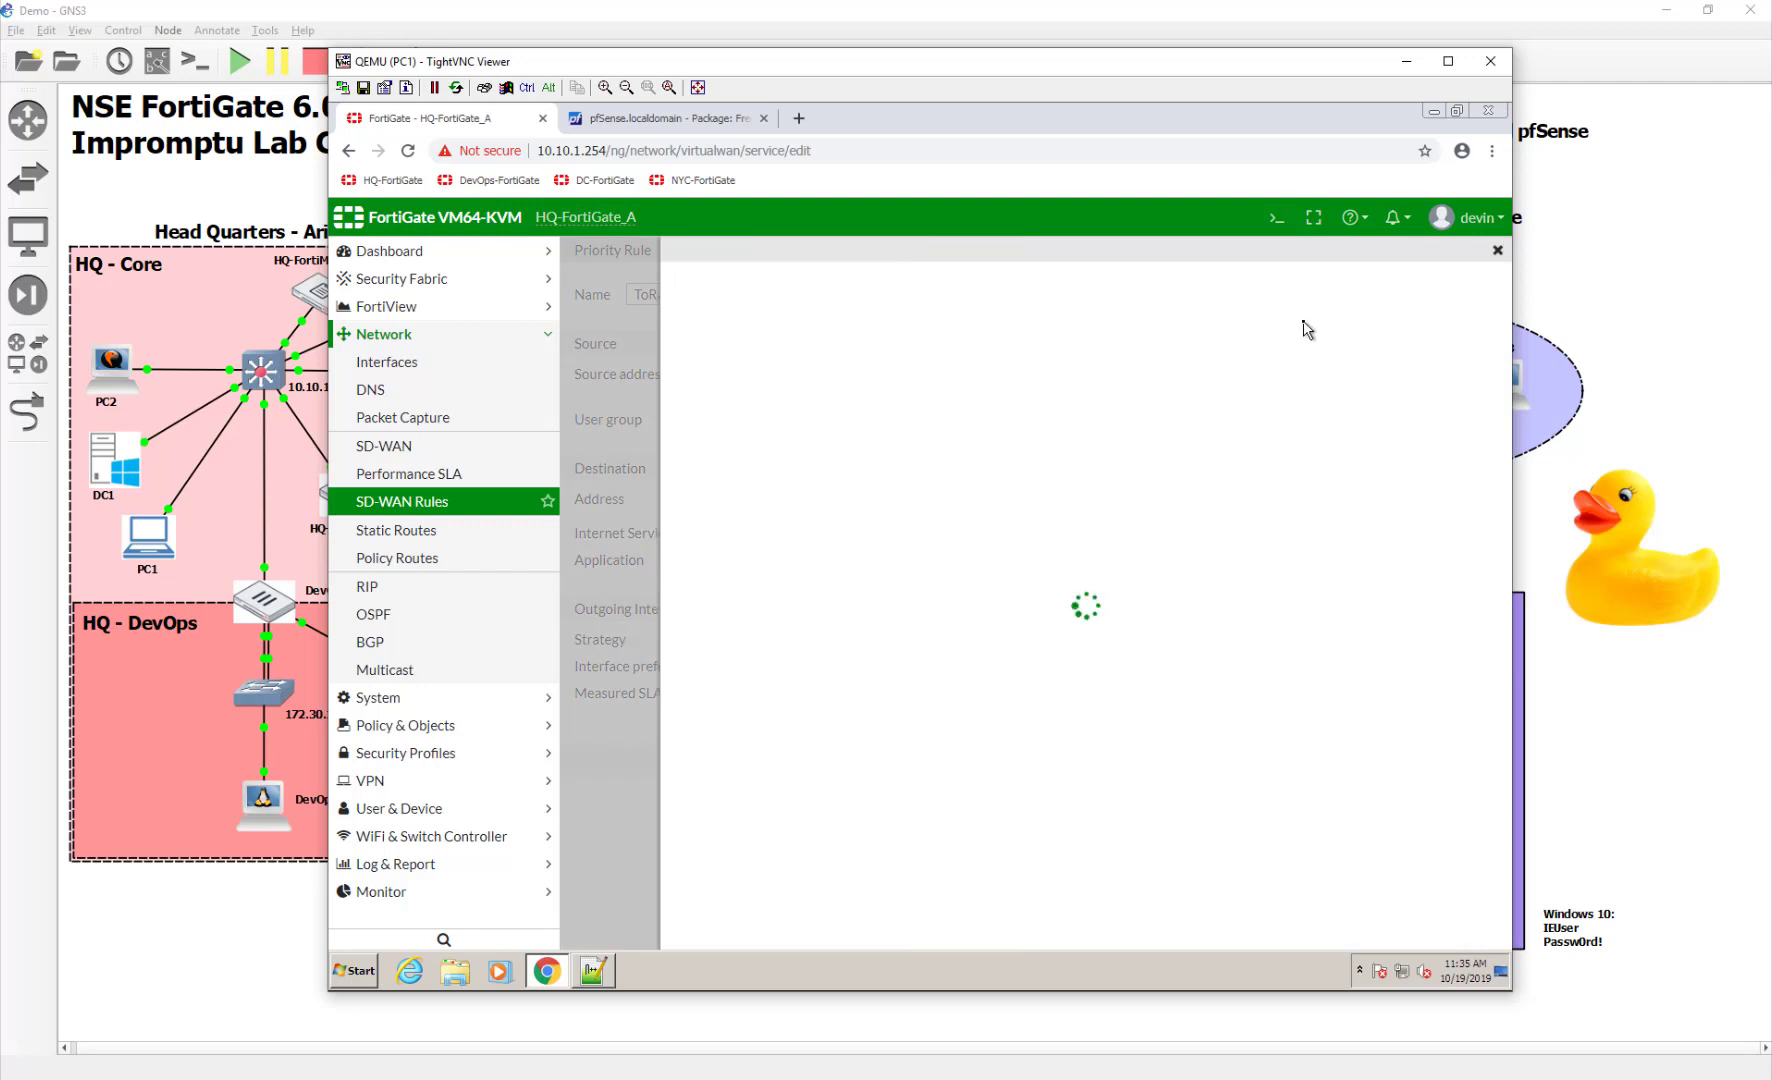
# Save address RadiusServer, 10.200.8.1/32, dark grey, with static route configuration enabled
pyautogui.click(888, 293)
pyautogui.write('Radius')
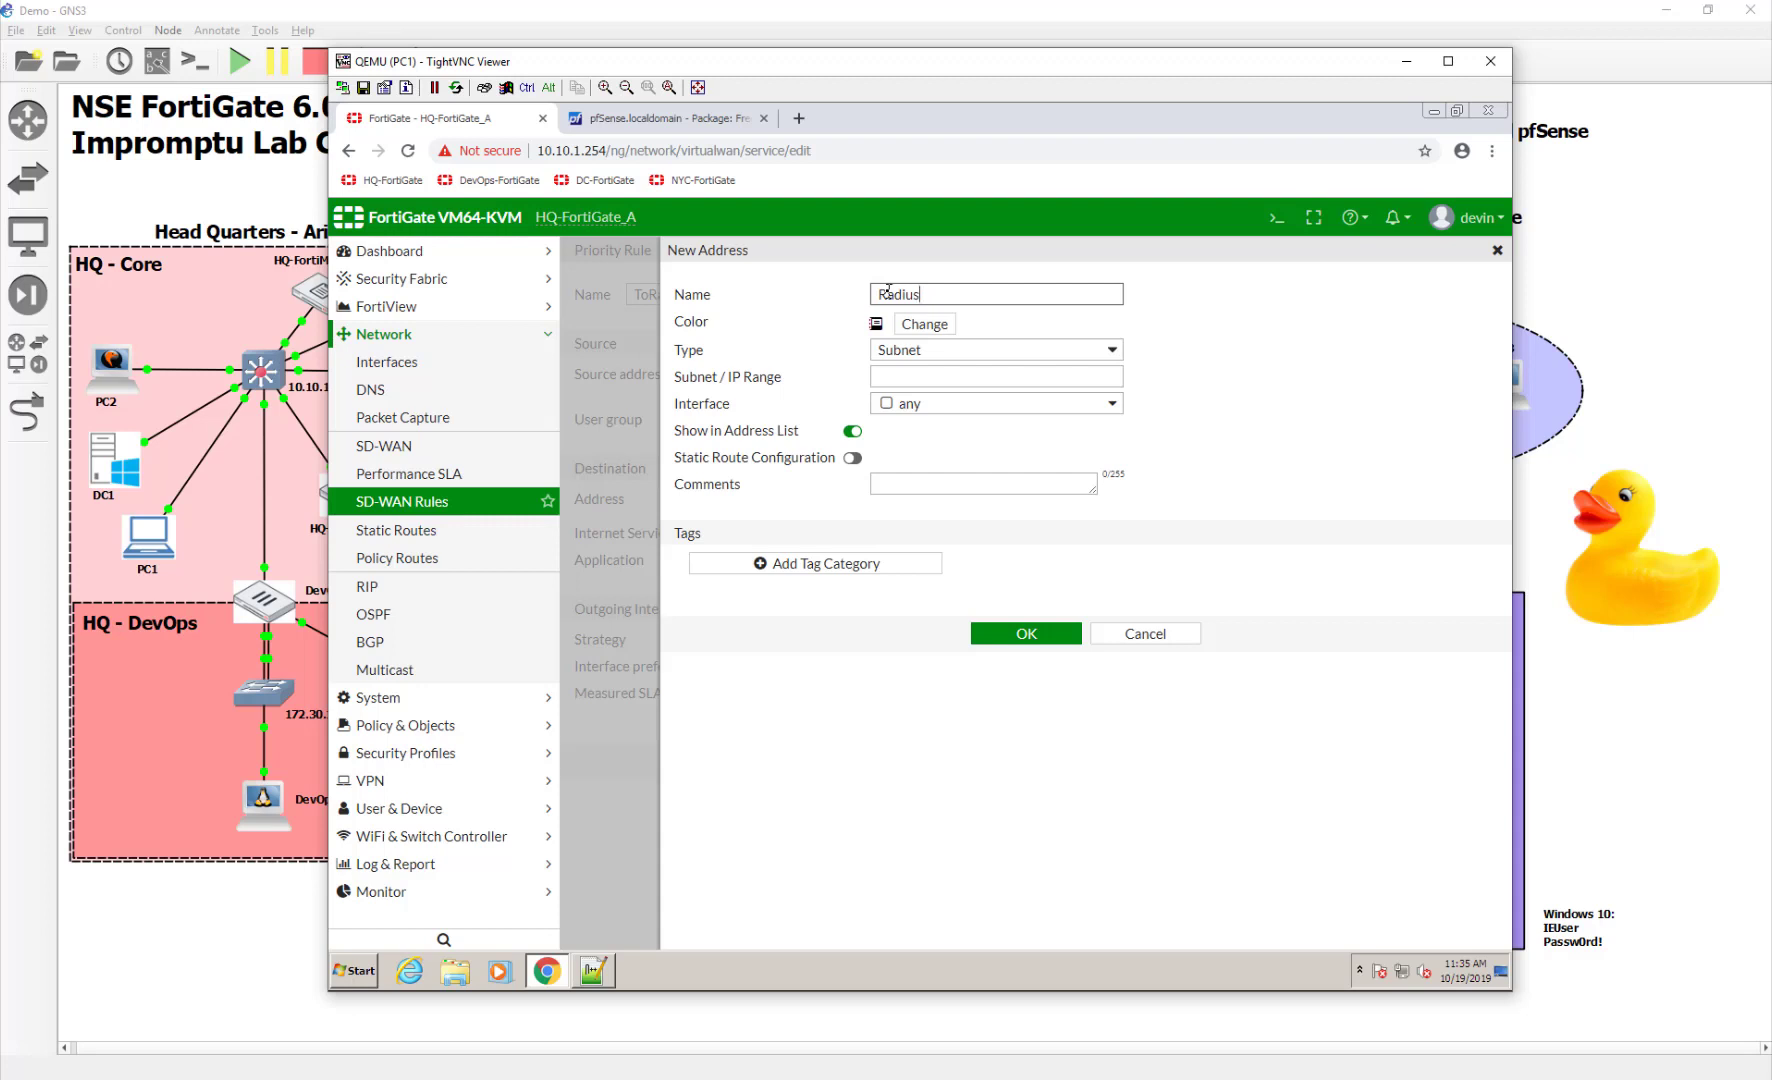
pyautogui.write('OServer')
pyautogui.click(943, 324)
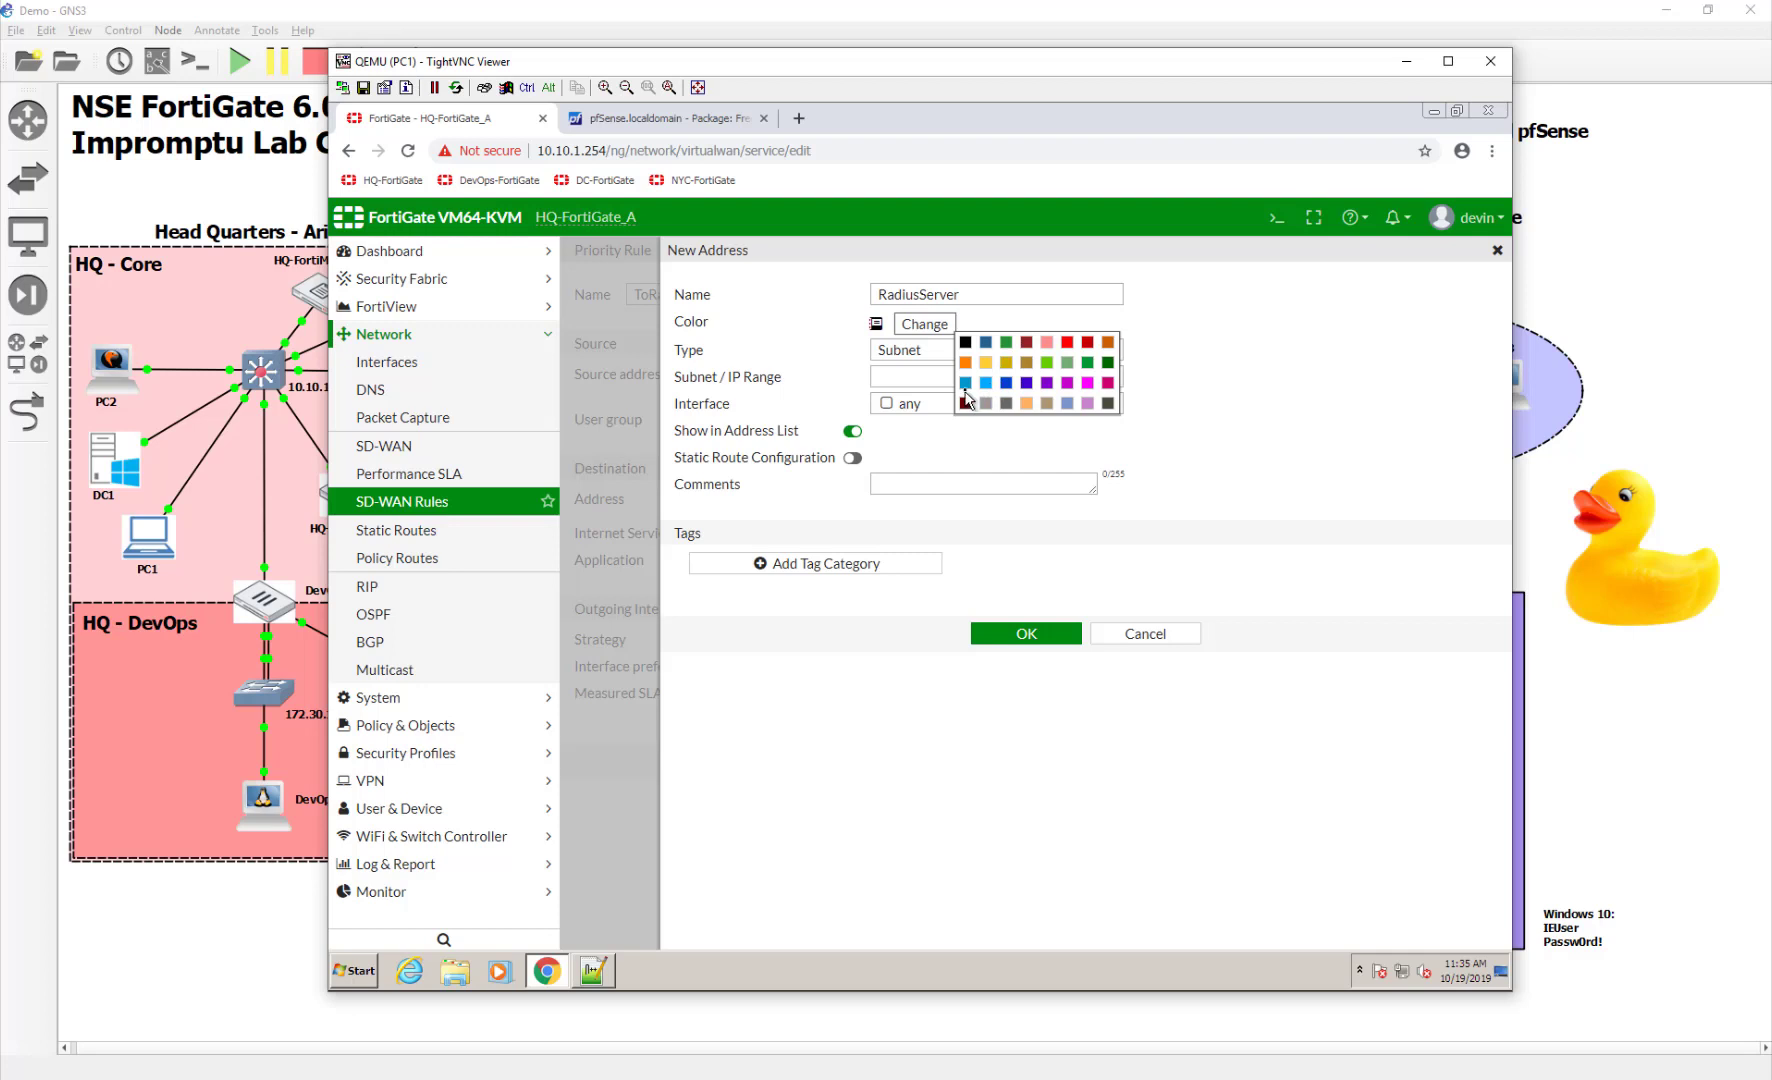
pyautogui.click(1087, 382)
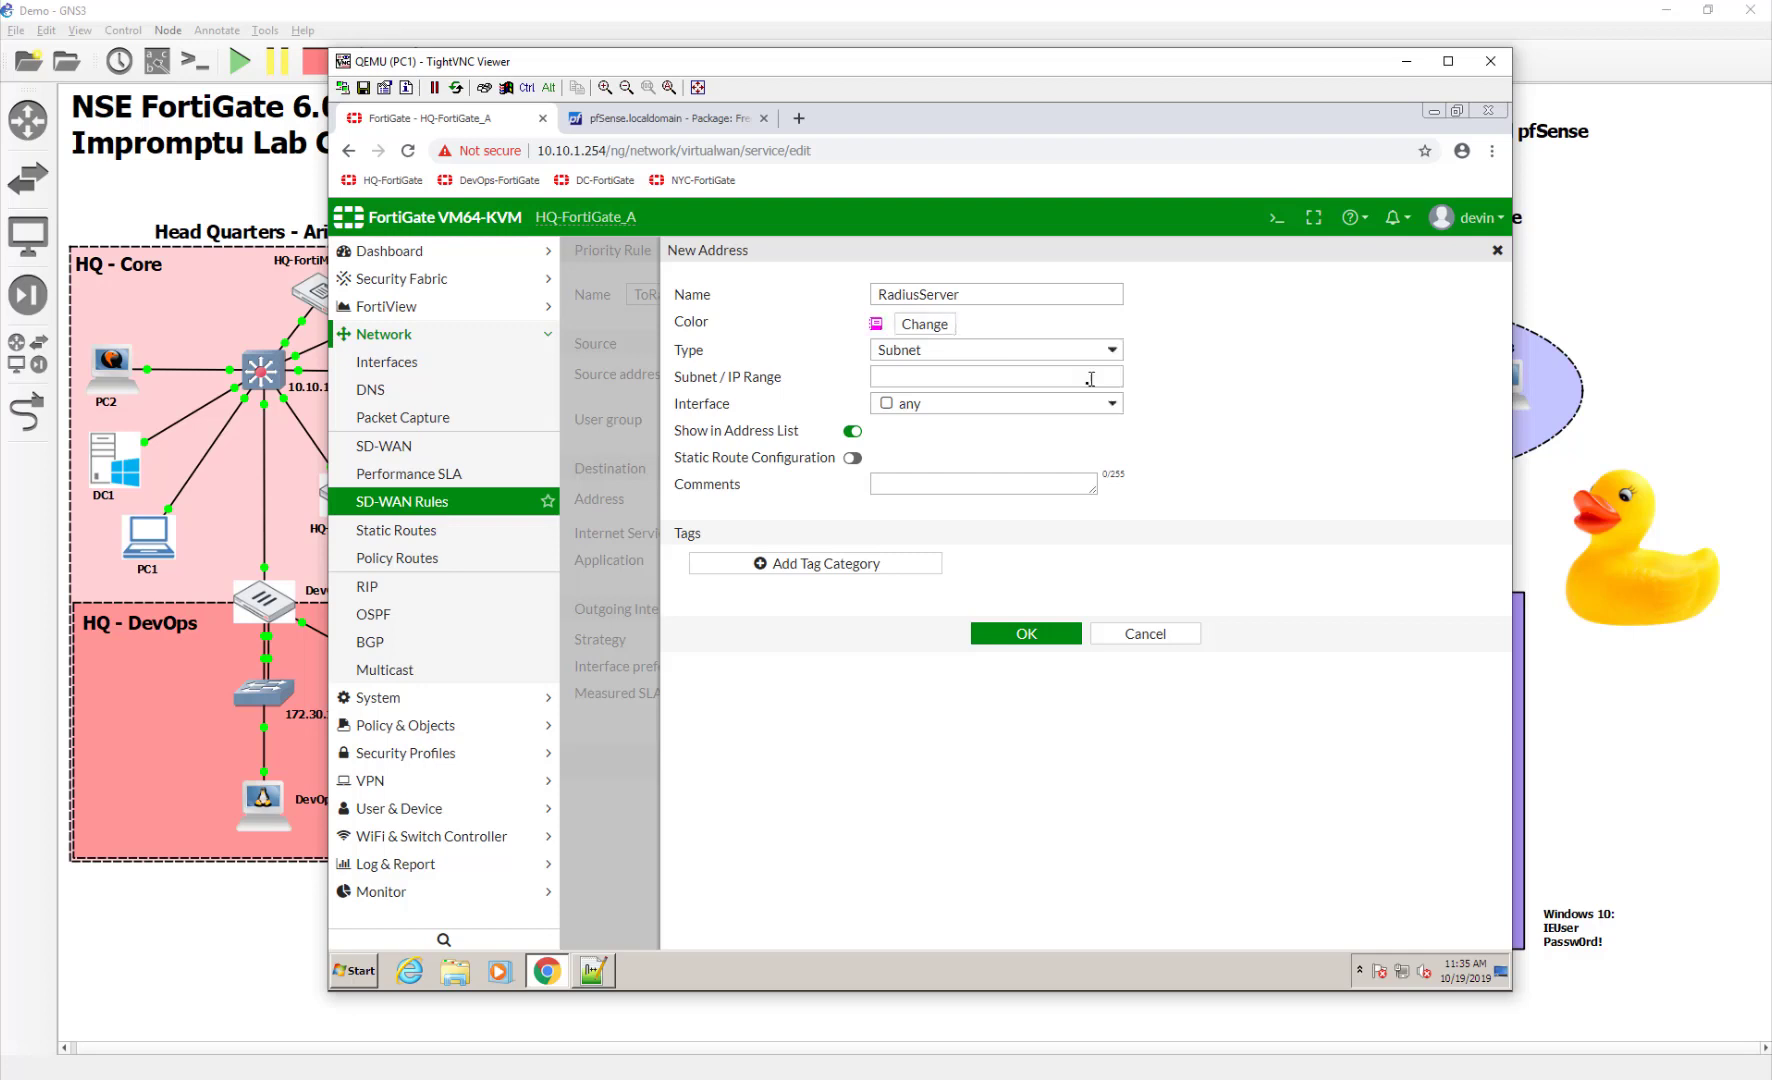
pyautogui.click(948, 334)
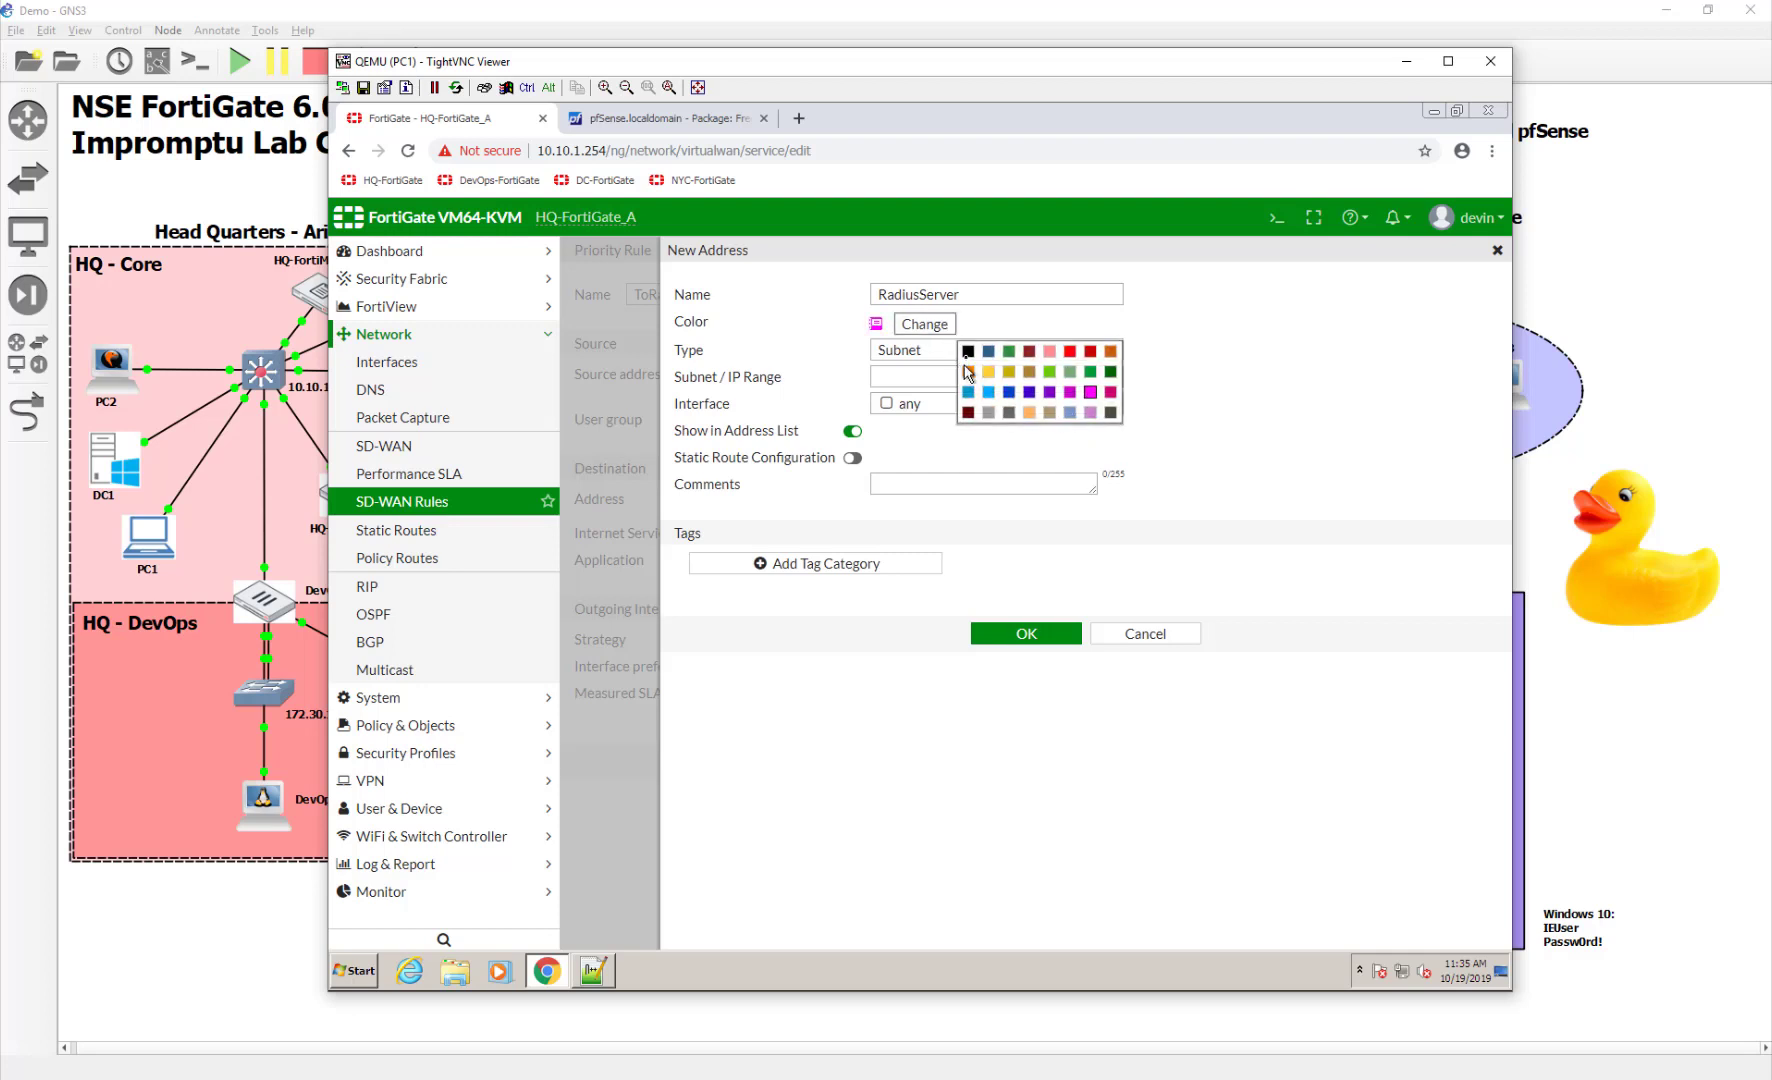
pyautogui.click(1110, 412)
pyautogui.click(970, 384)
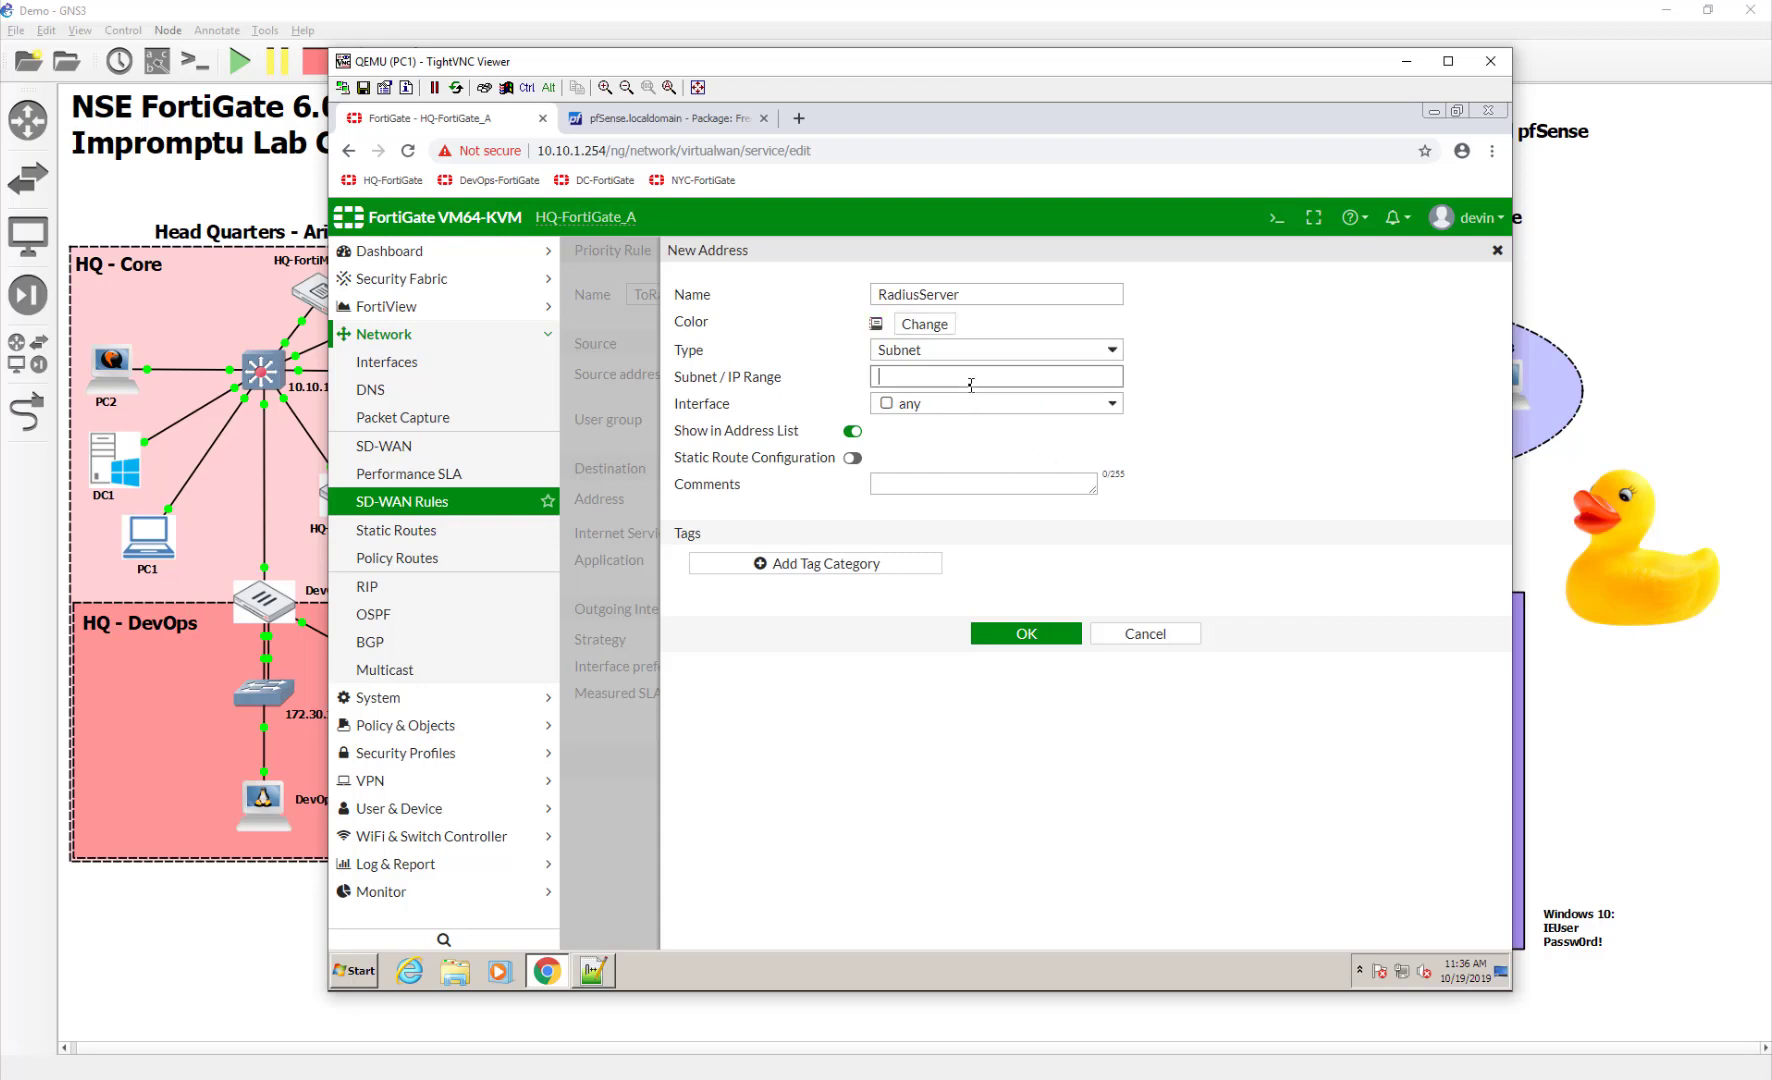
pyautogui.write('10.200.8.1/32')
pyautogui.click(852, 457)
pyautogui.click(992, 632)
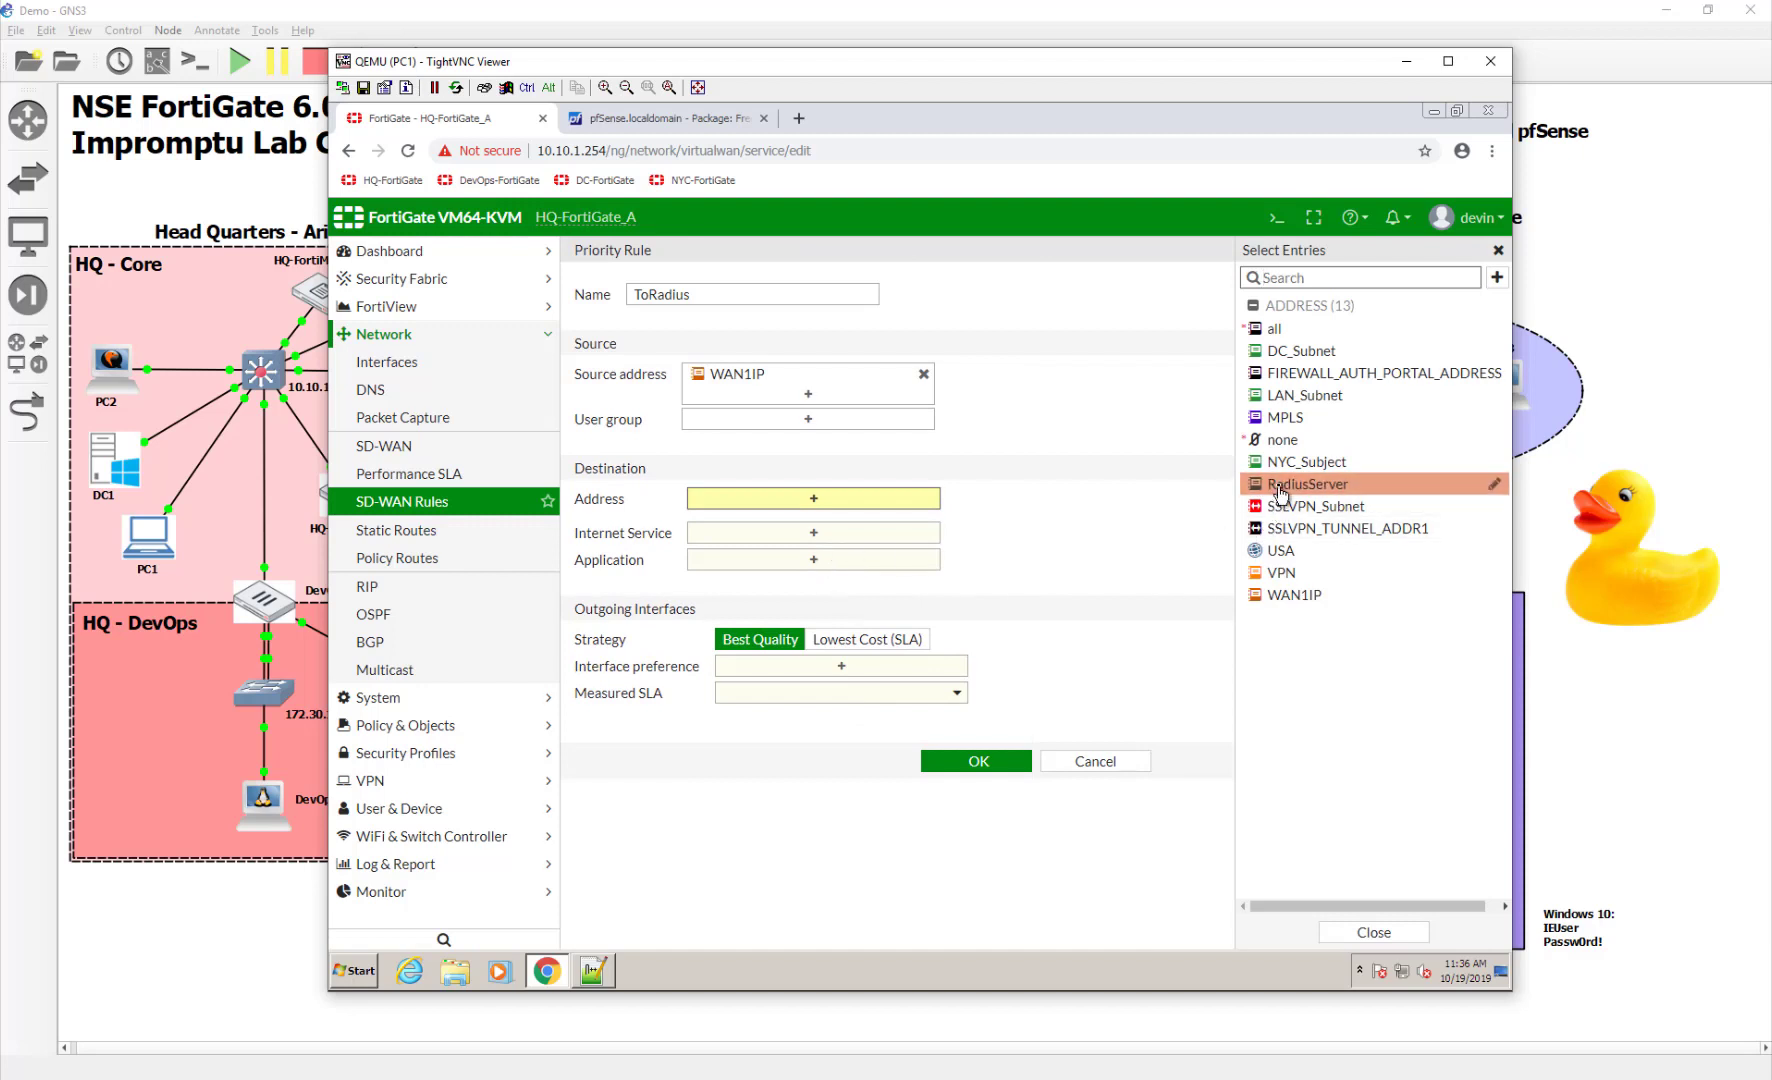
# Set destination RadiusServer, interface WAN1 (port1), measured SLA Googles DNS, and save ToRadius
pyautogui.click(1280, 489)
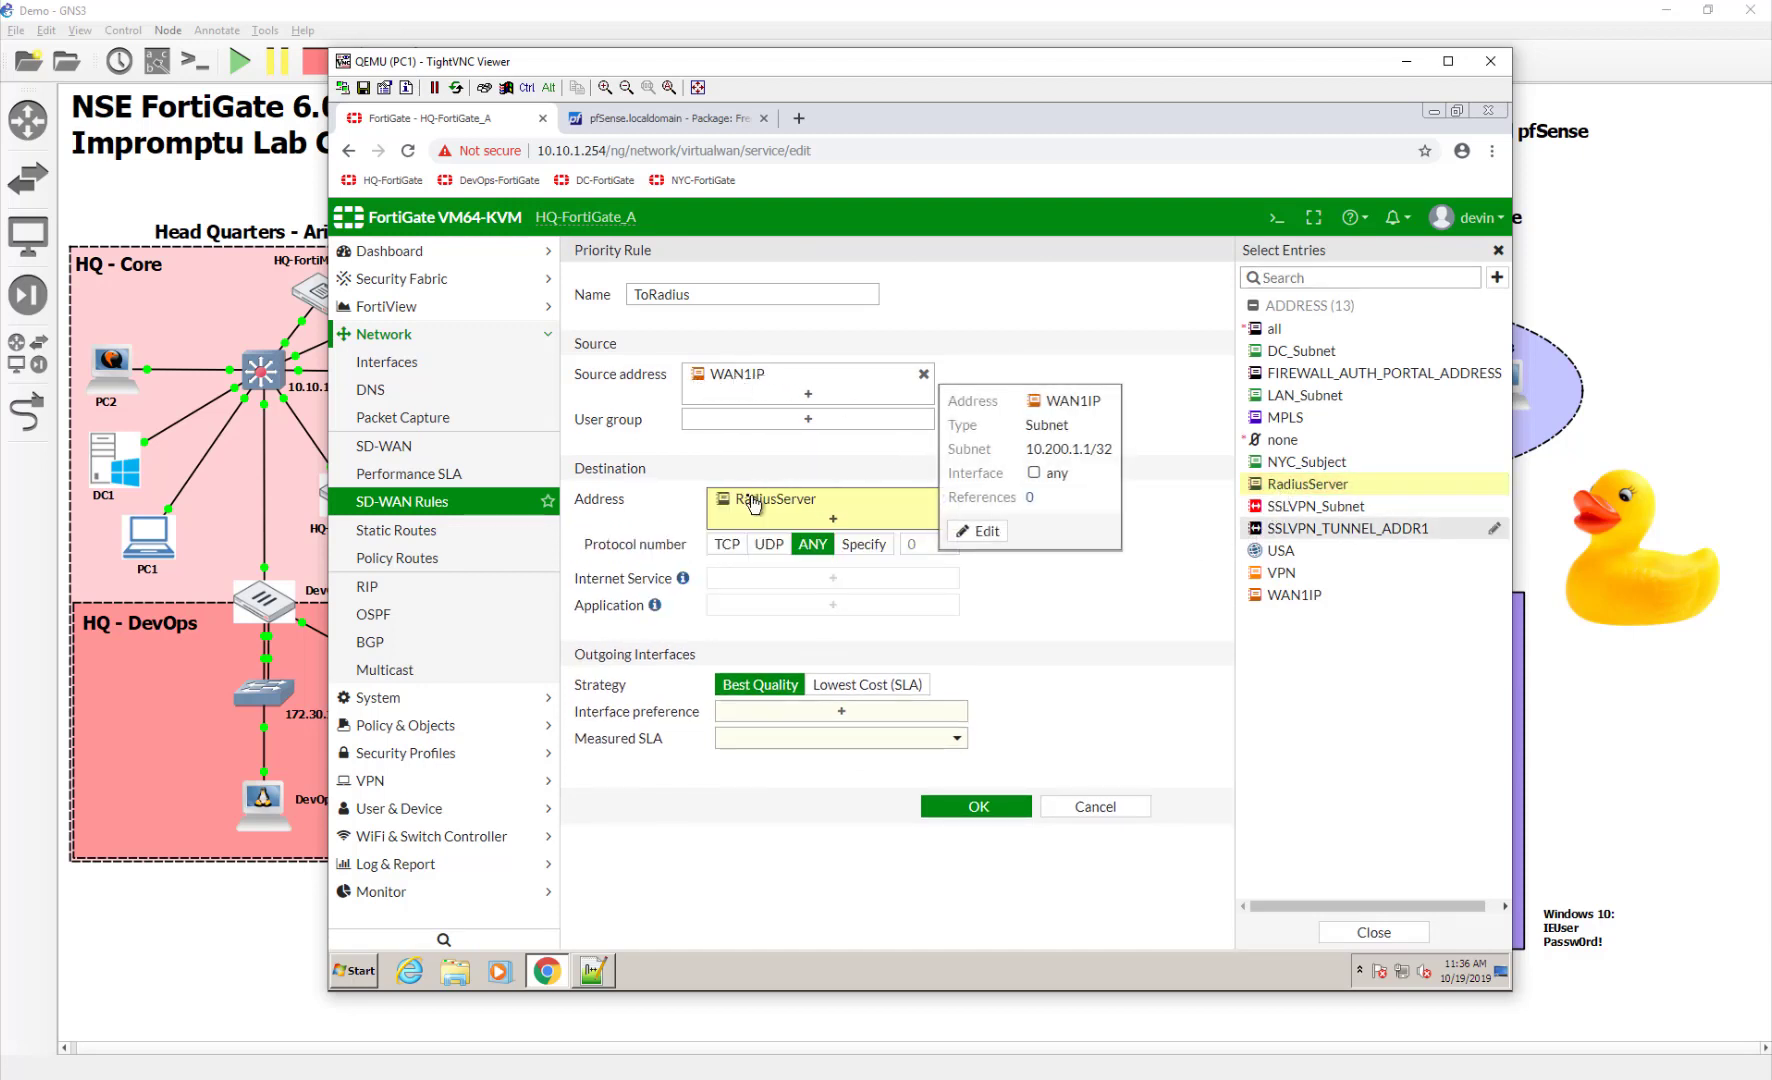
pyautogui.moveTo(876, 511)
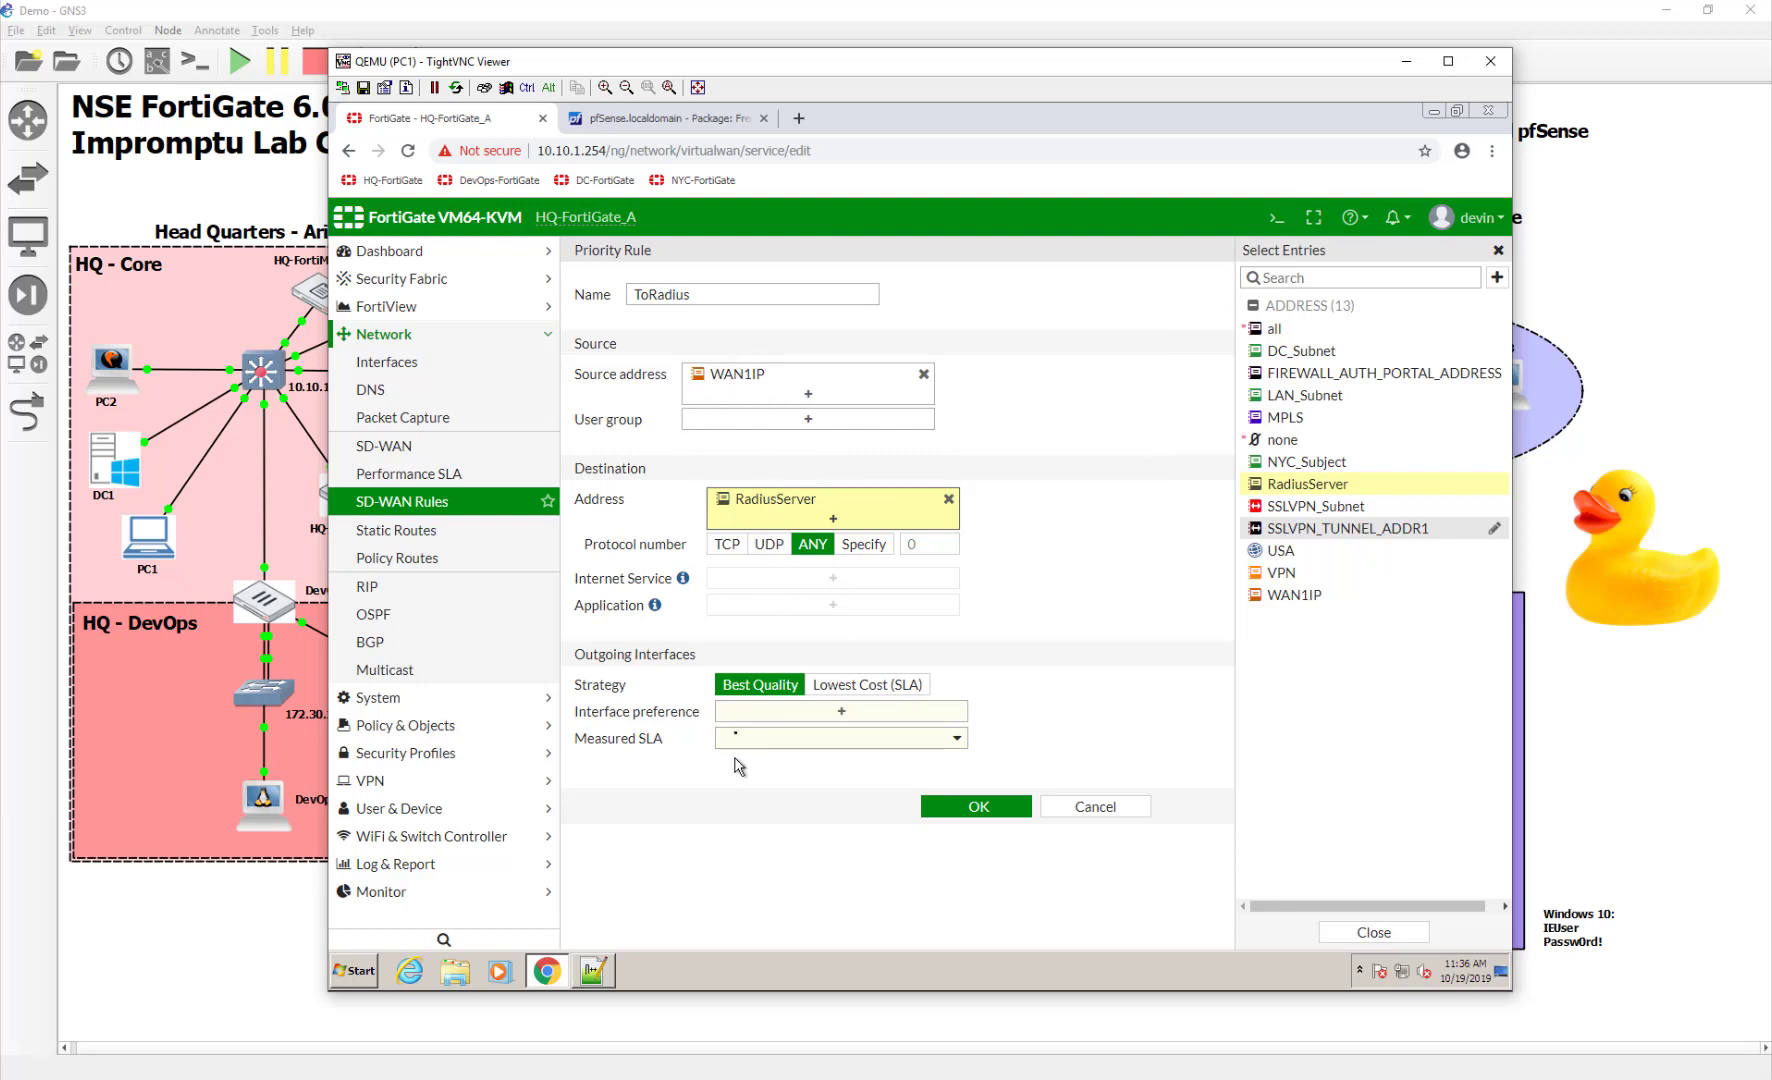
pyautogui.click(770, 716)
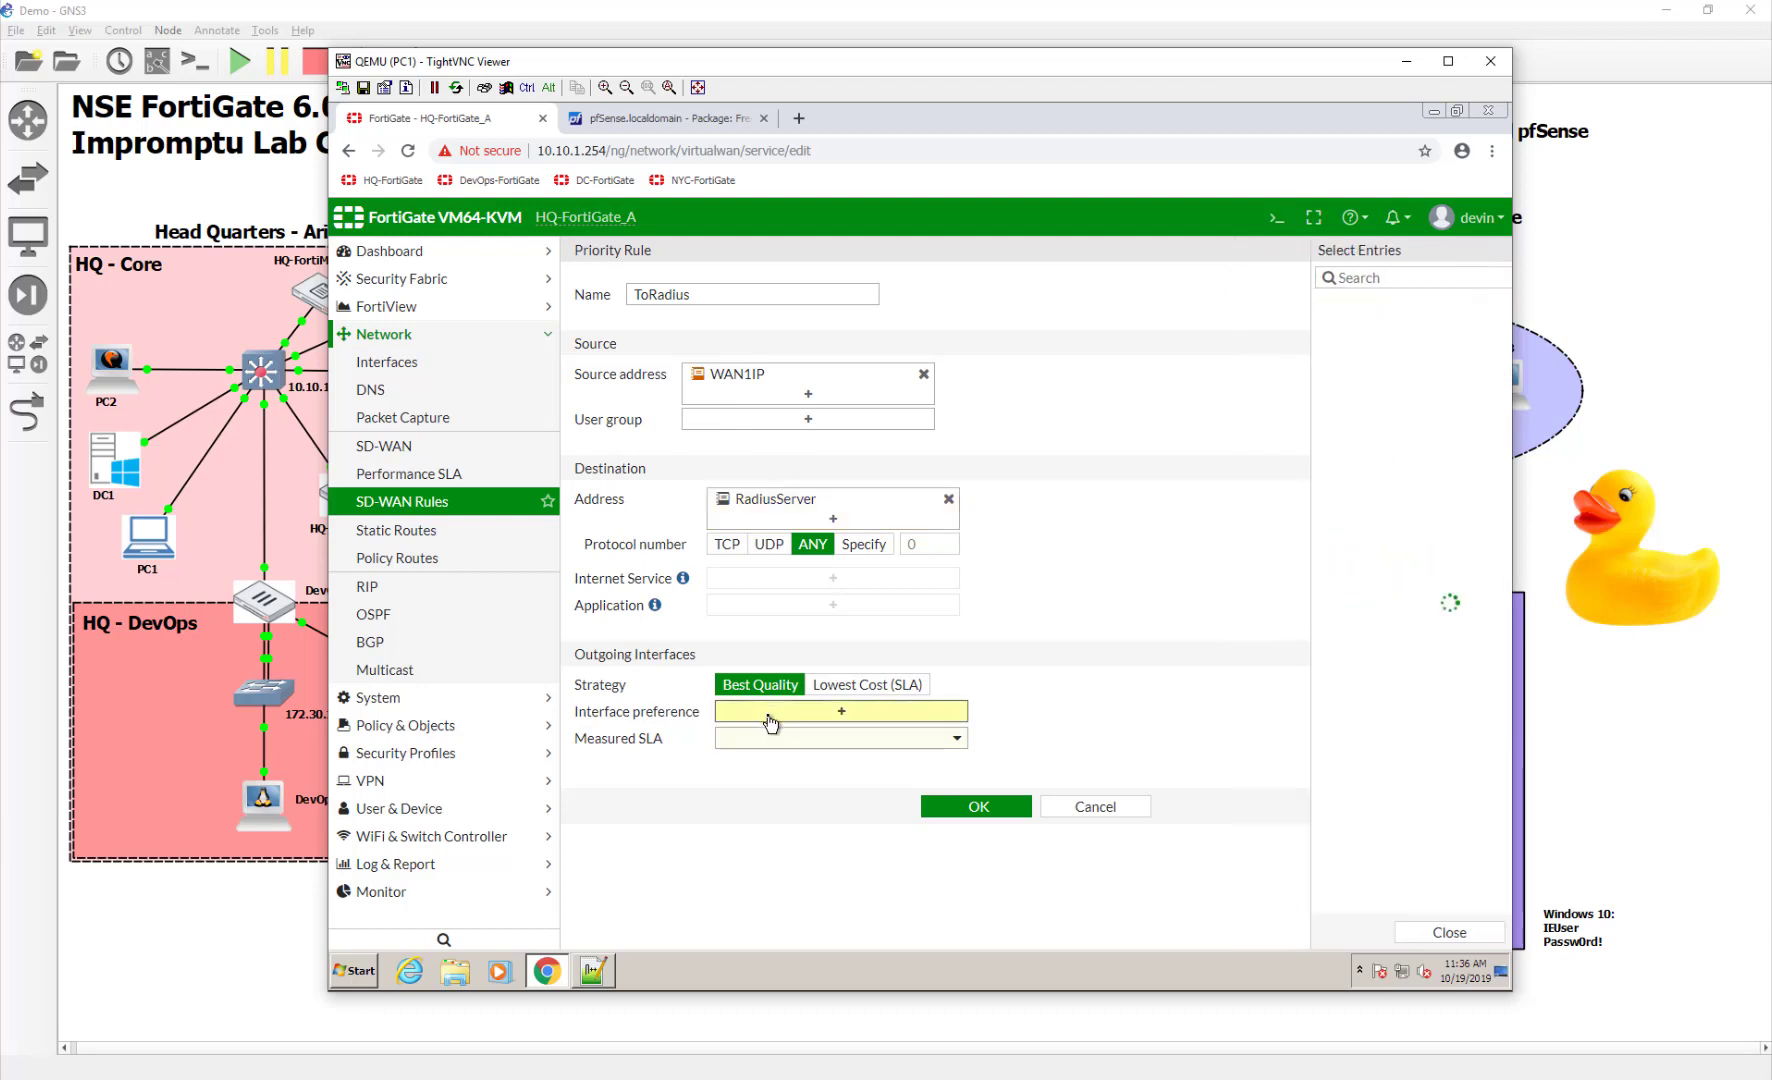
pyautogui.click(1332, 304)
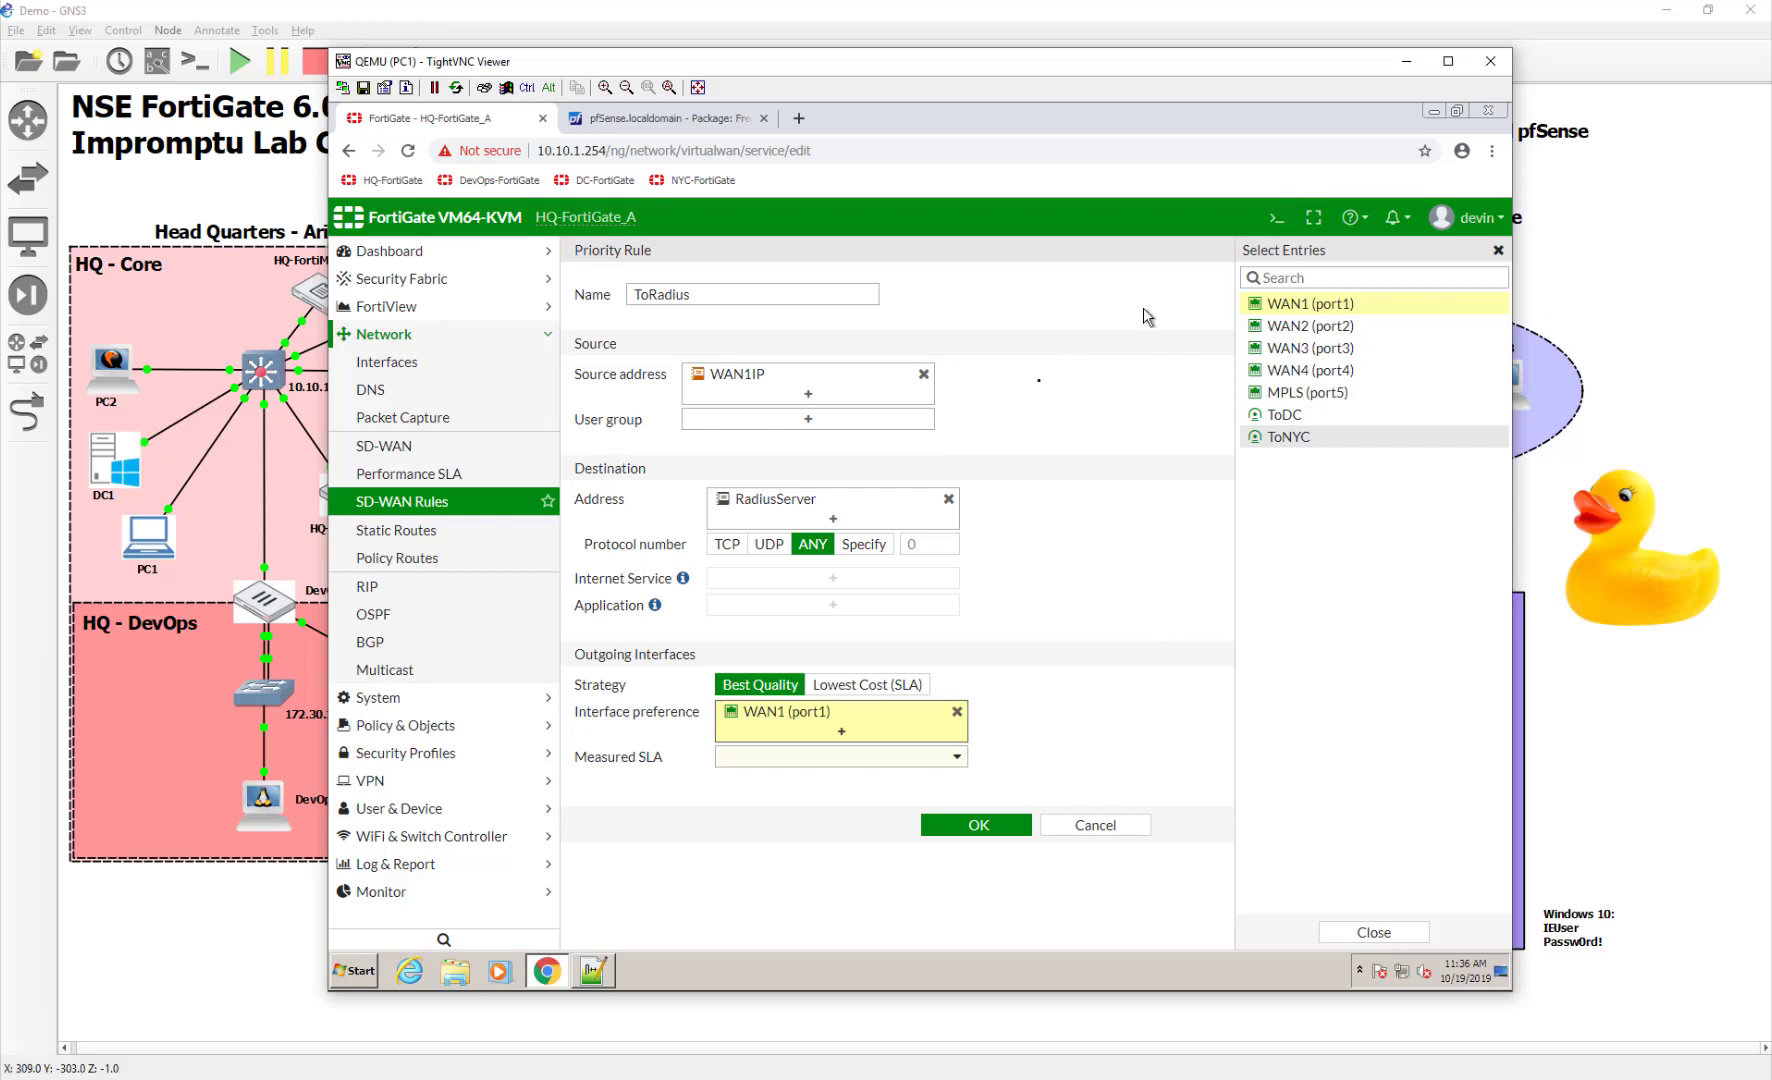
pyautogui.click(957, 757)
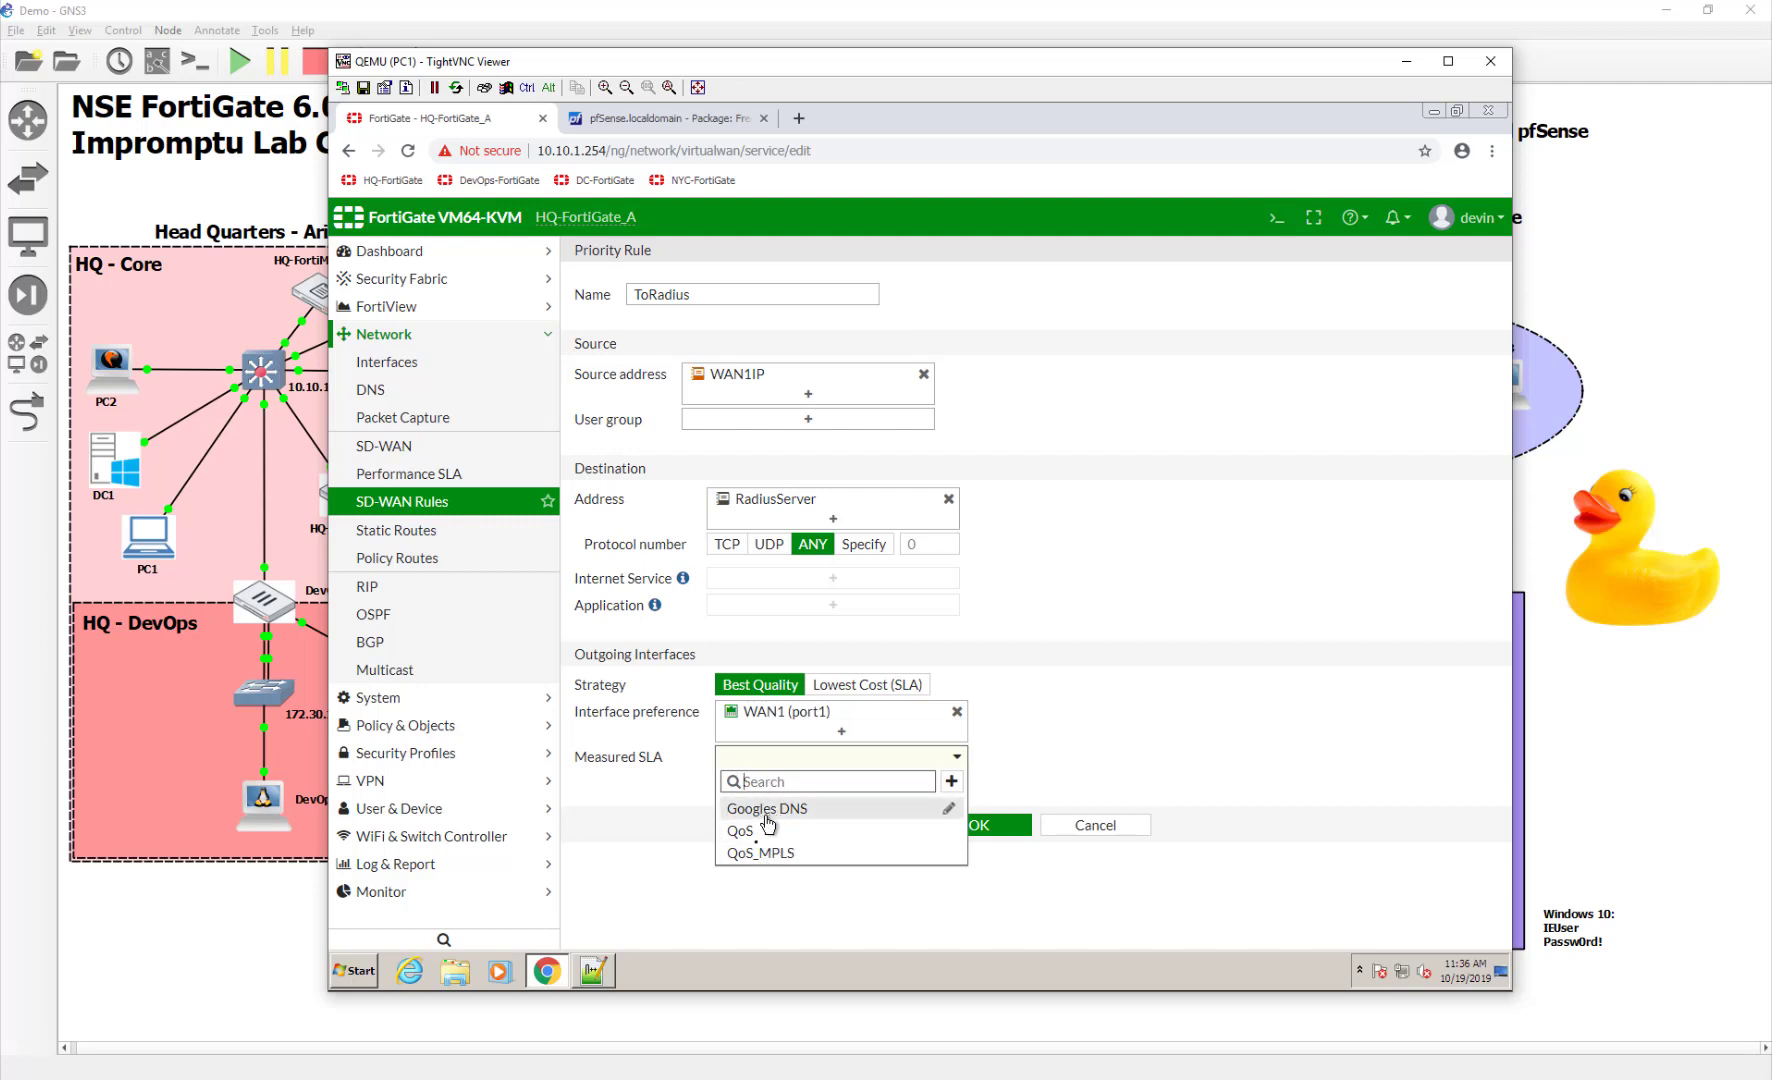
pyautogui.click(758, 812)
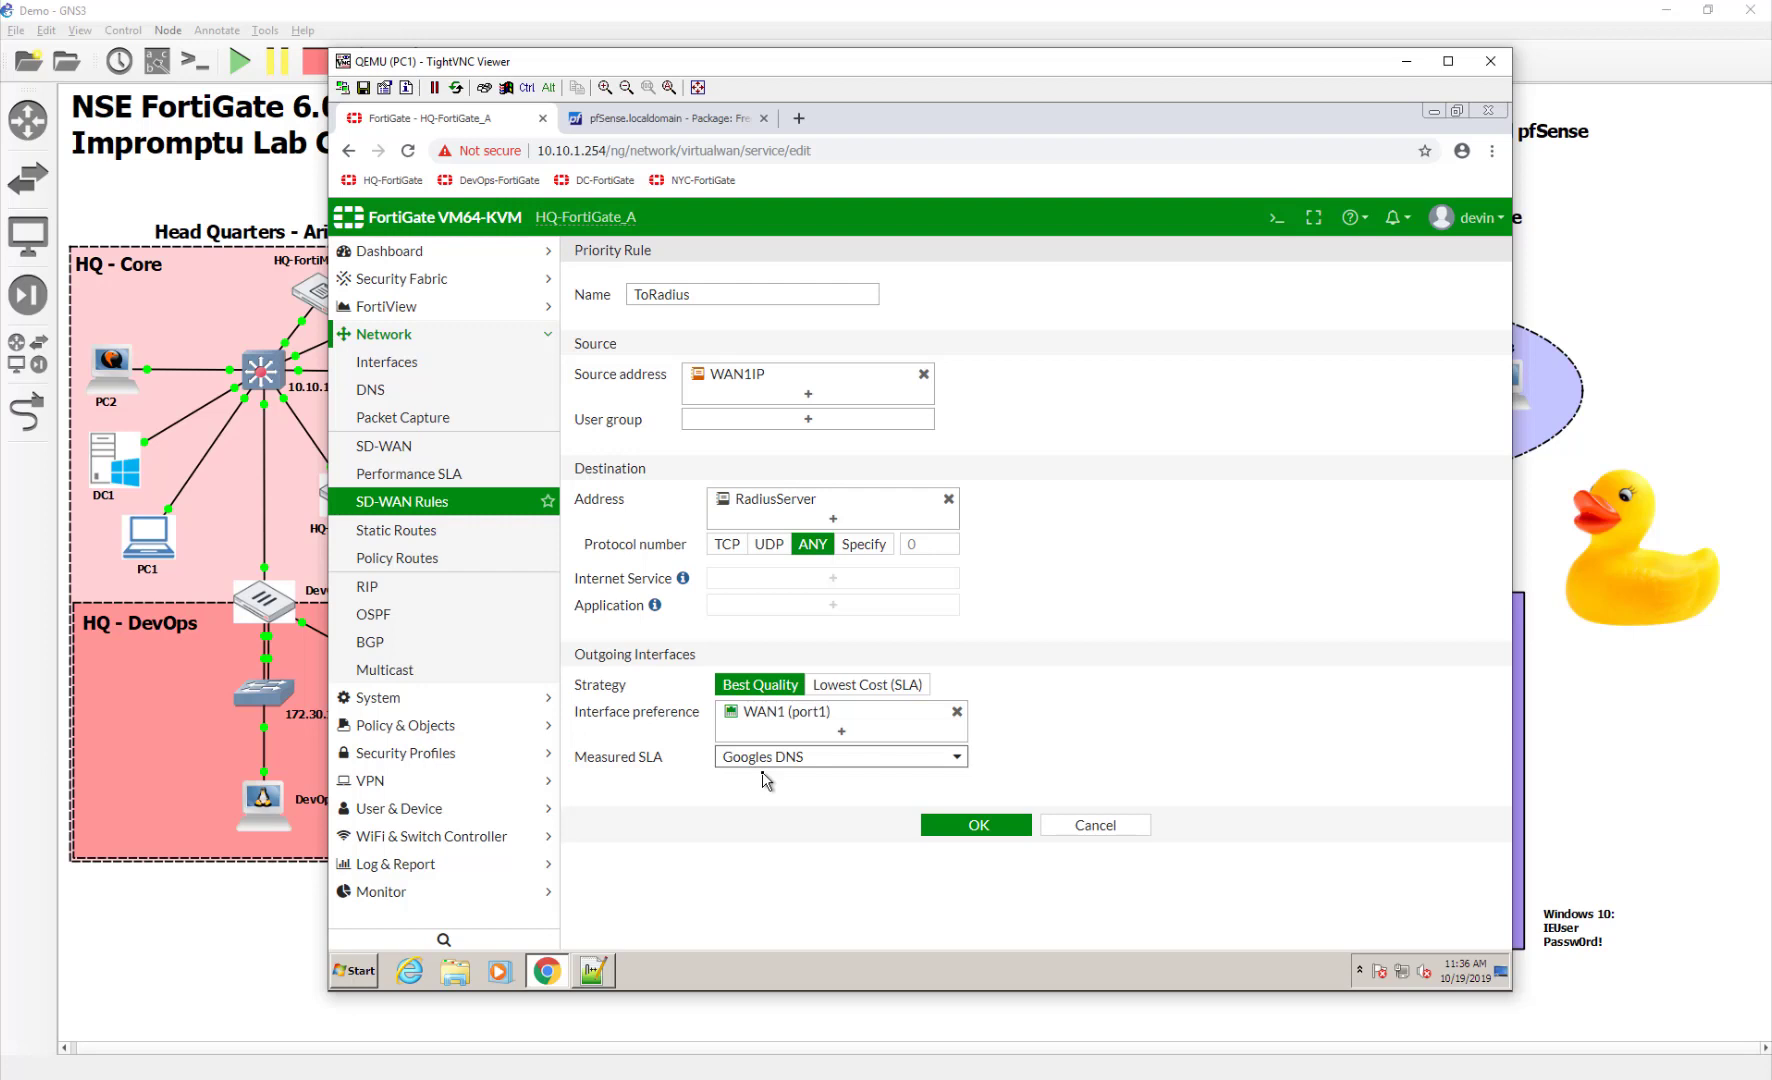
pyautogui.click(1012, 834)
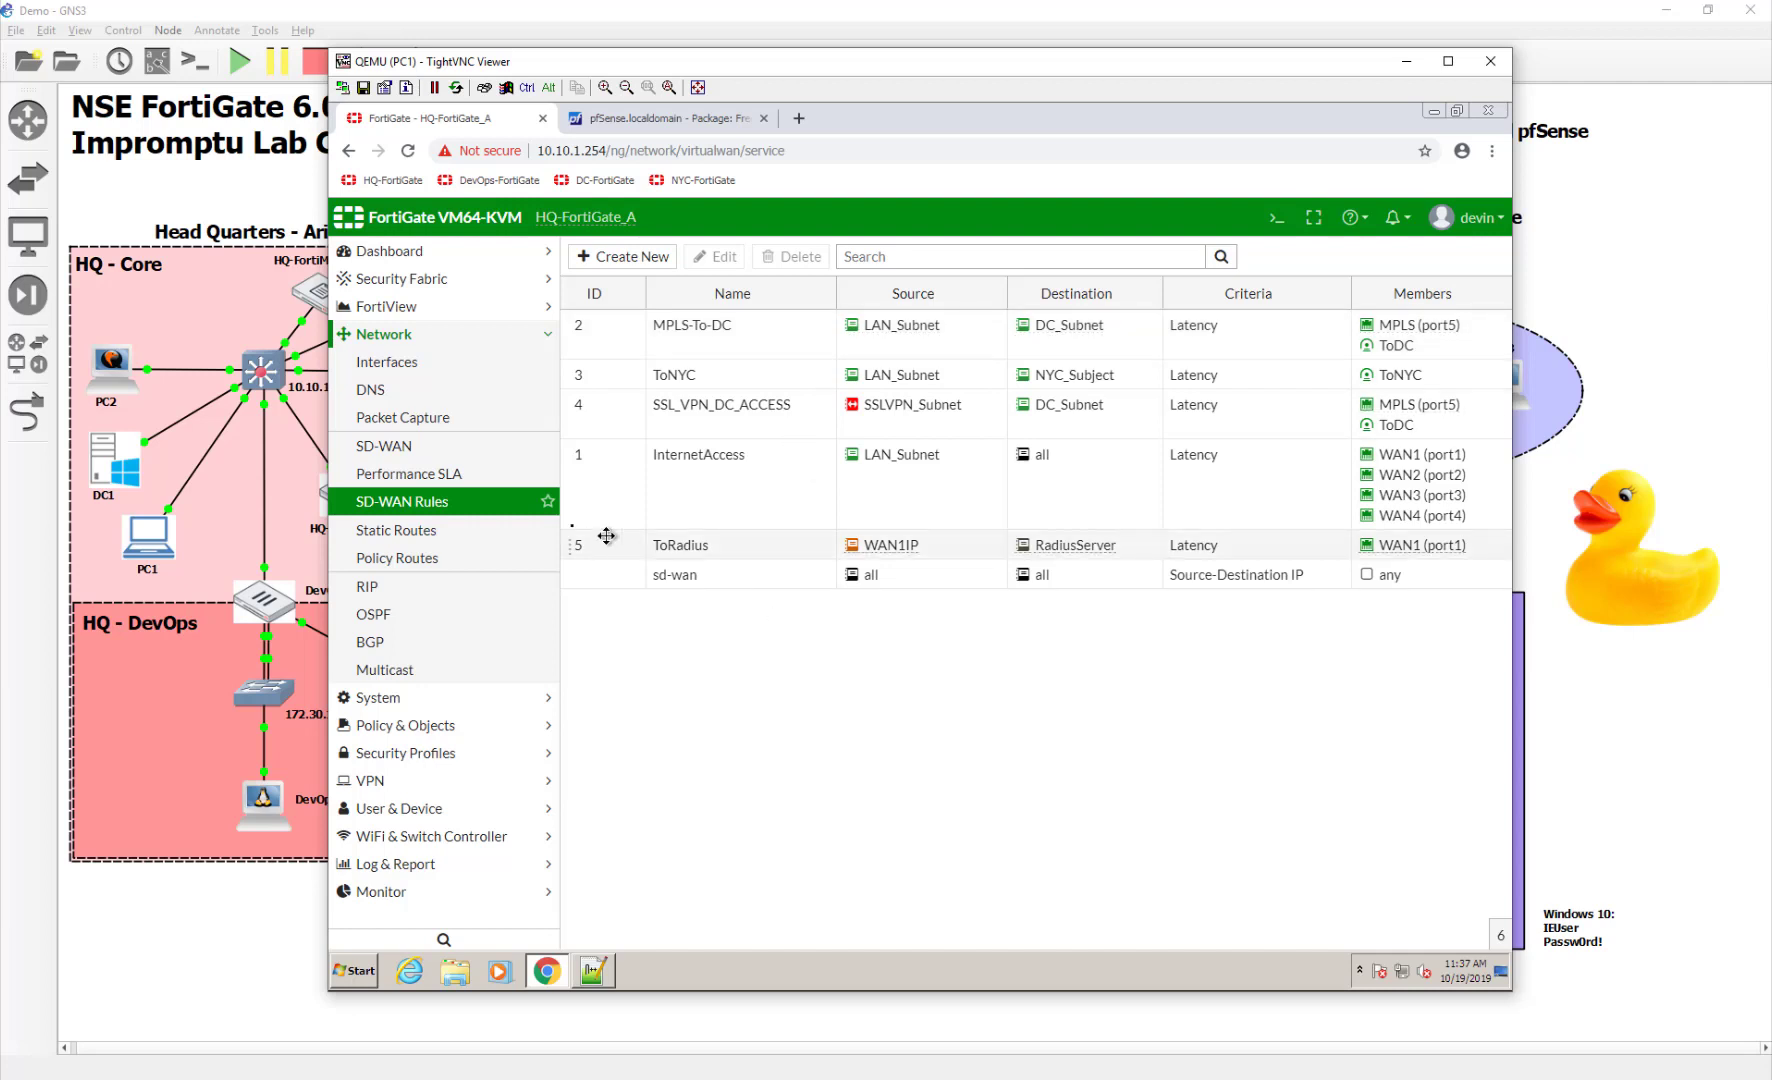
# Drag rule 5, ToRadius, above all other SD-WAN rules
pyautogui.moveTo(612, 548); pyautogui.dragTo(616, 326)
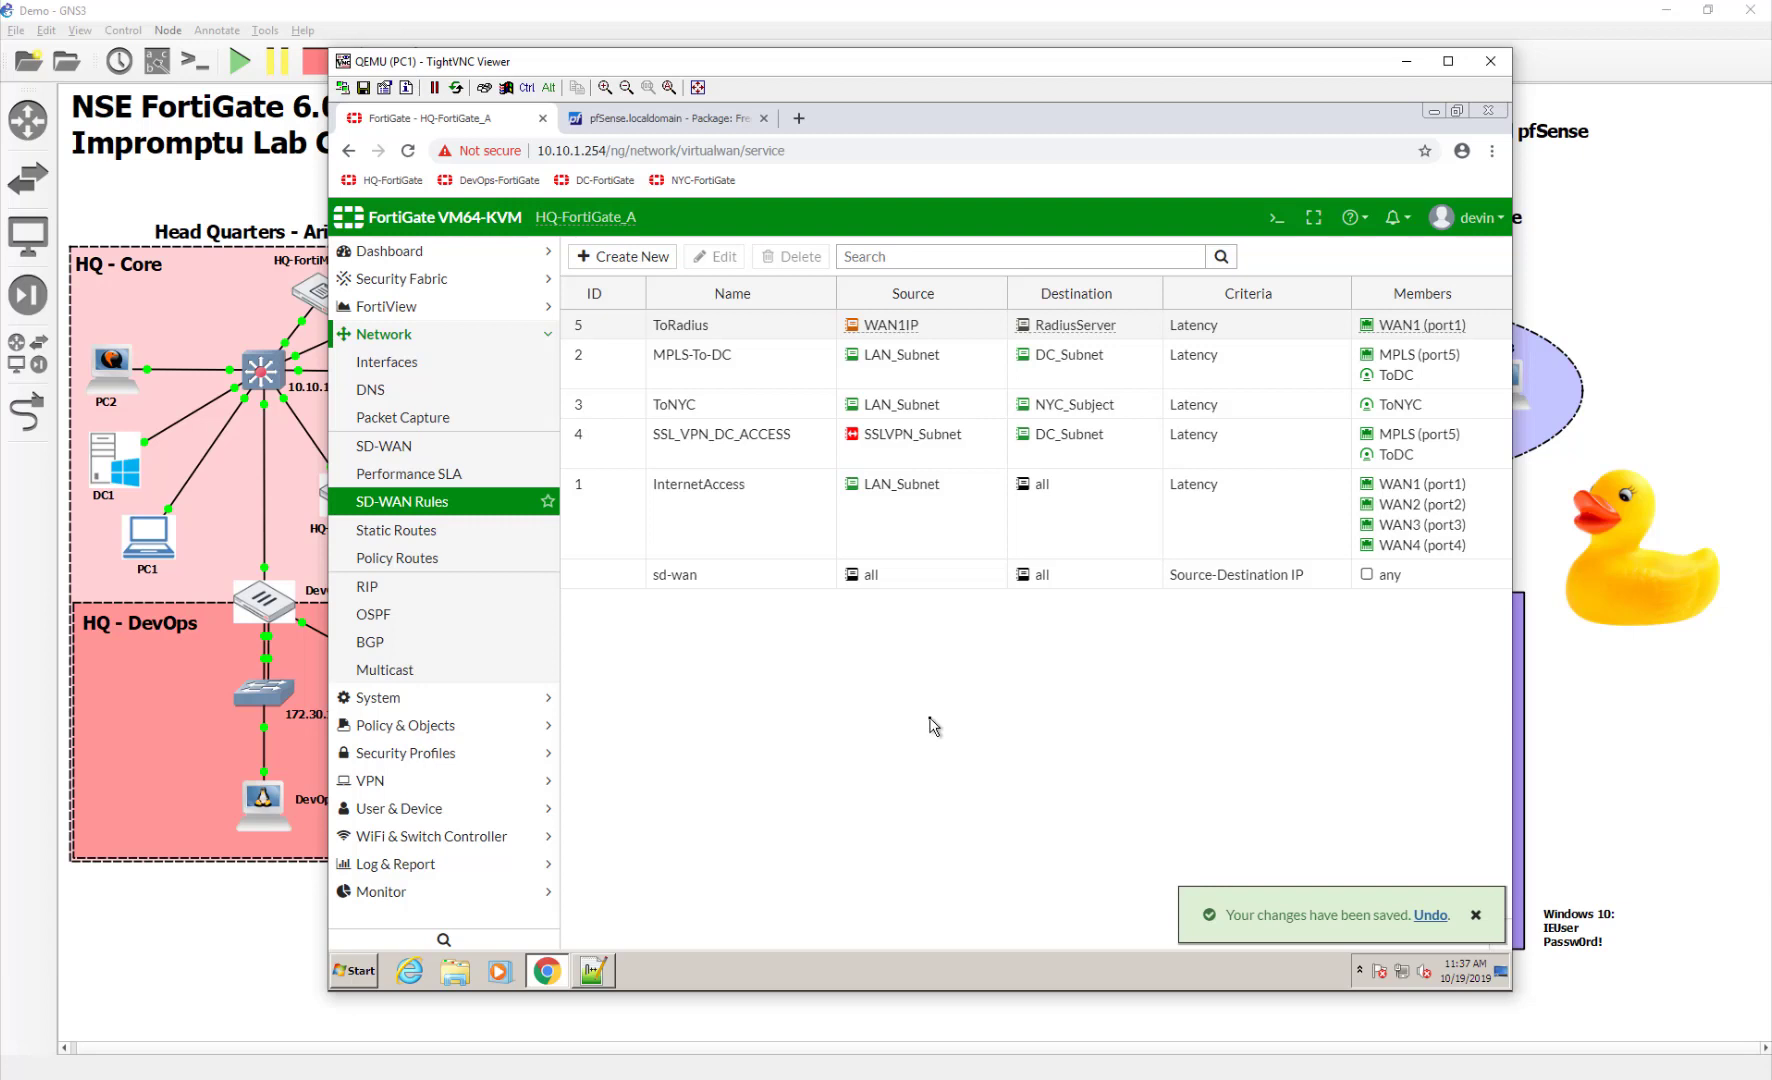
# Verify RadiusServer's connection status reads Successful, then return to pfSense's NAS / Clients list
pyautogui.click(472, 810)
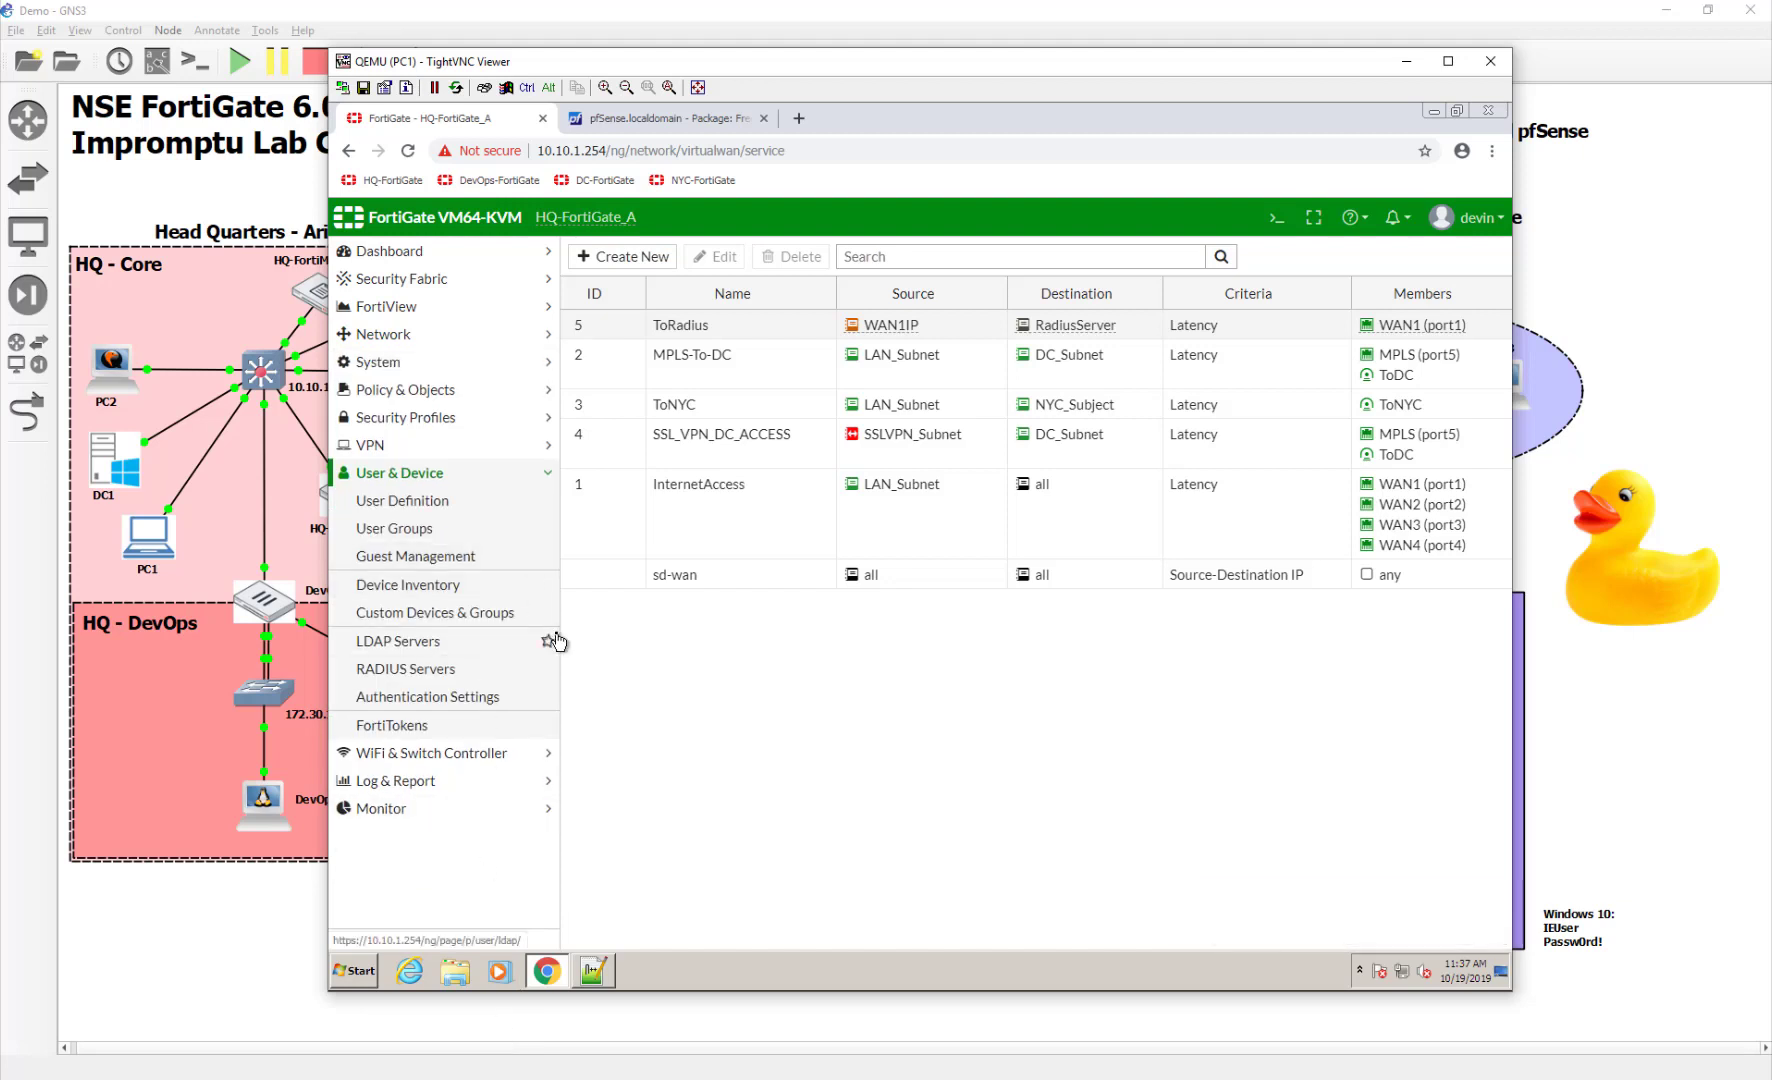
pyautogui.click(476, 670)
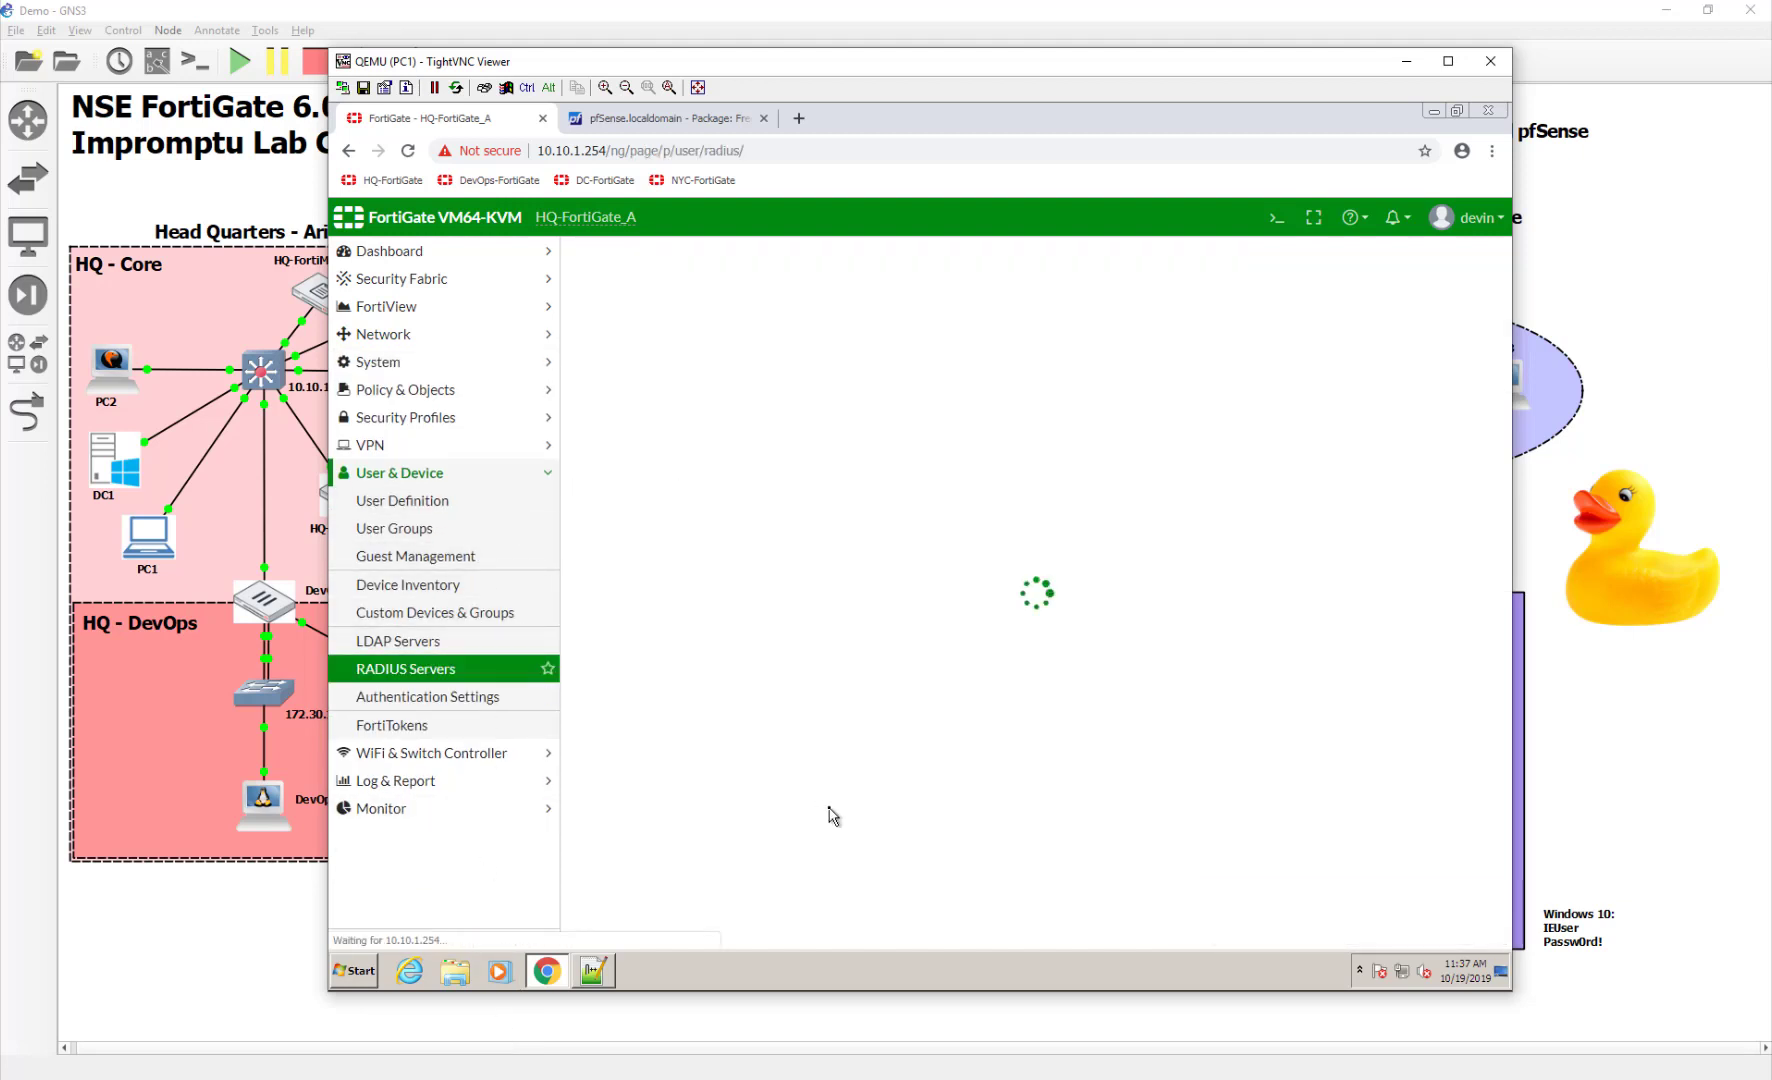
pyautogui.doubleClick(989, 314)
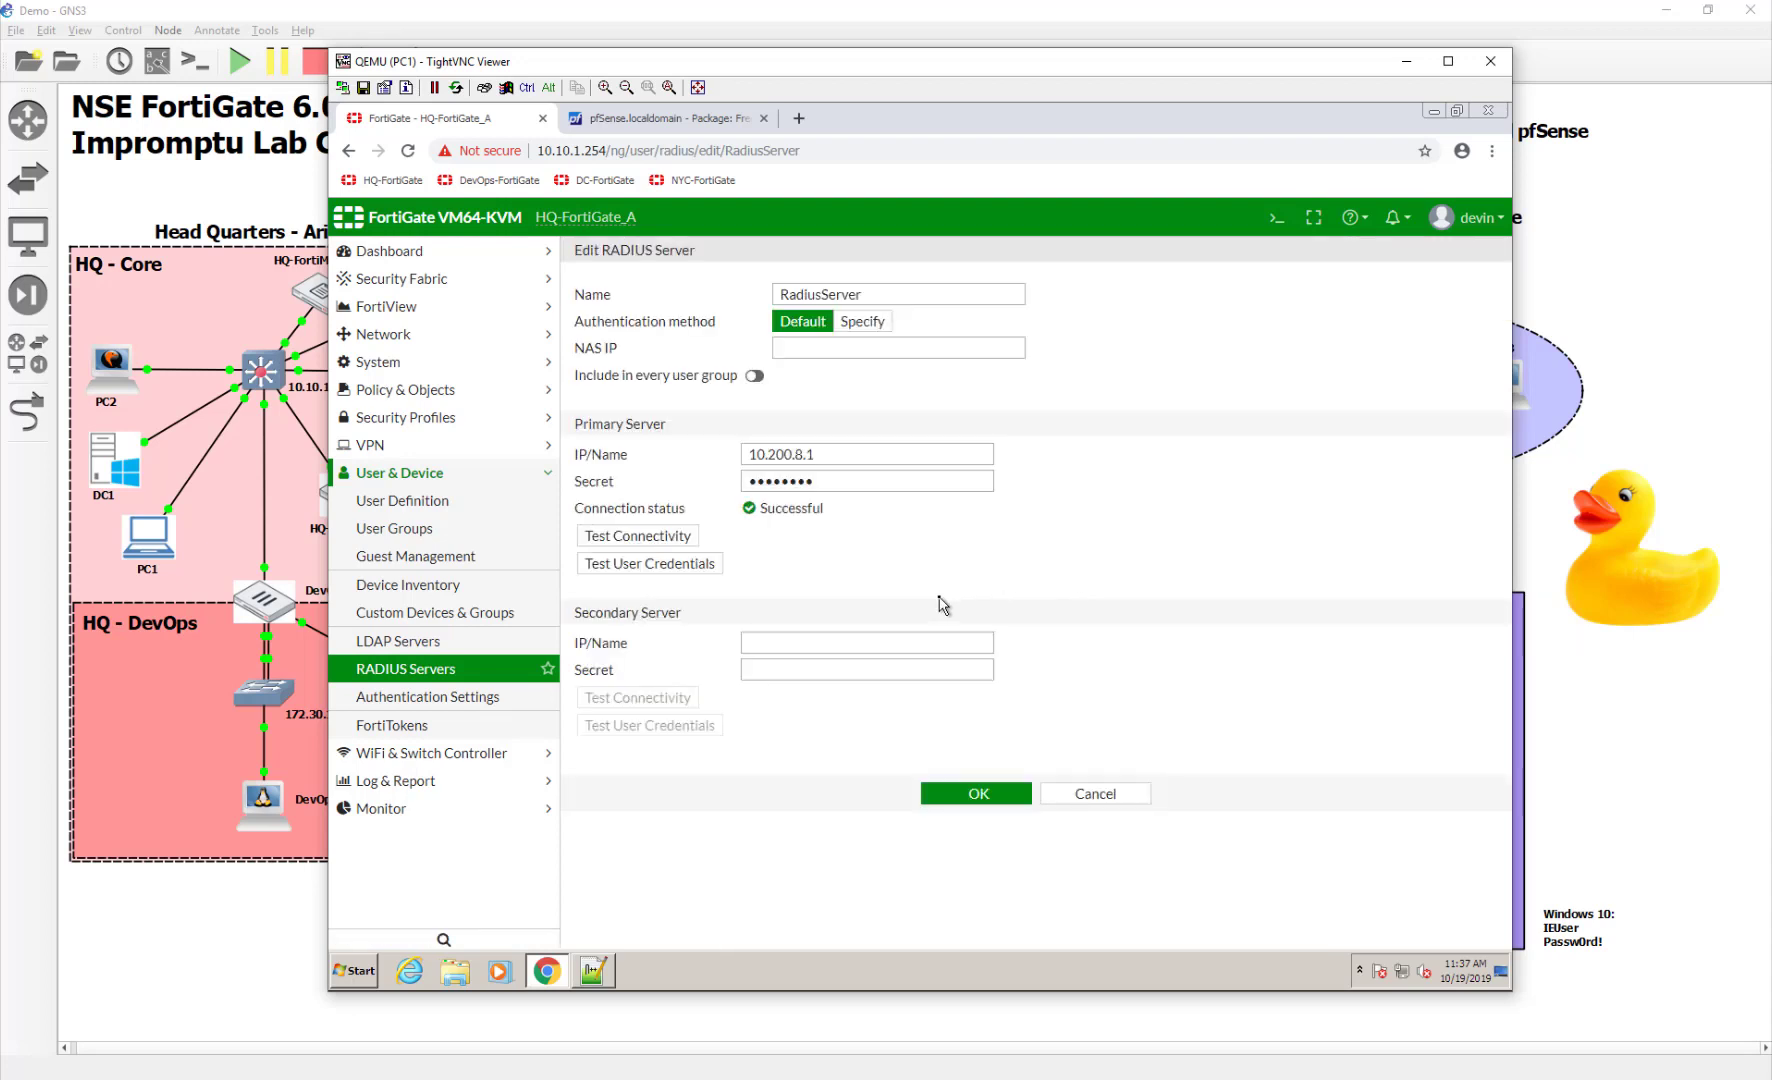
pyautogui.moveTo(752, 508); pyautogui.dragTo(858, 514)
pyautogui.click(860, 525)
pyautogui.click(699, 116)
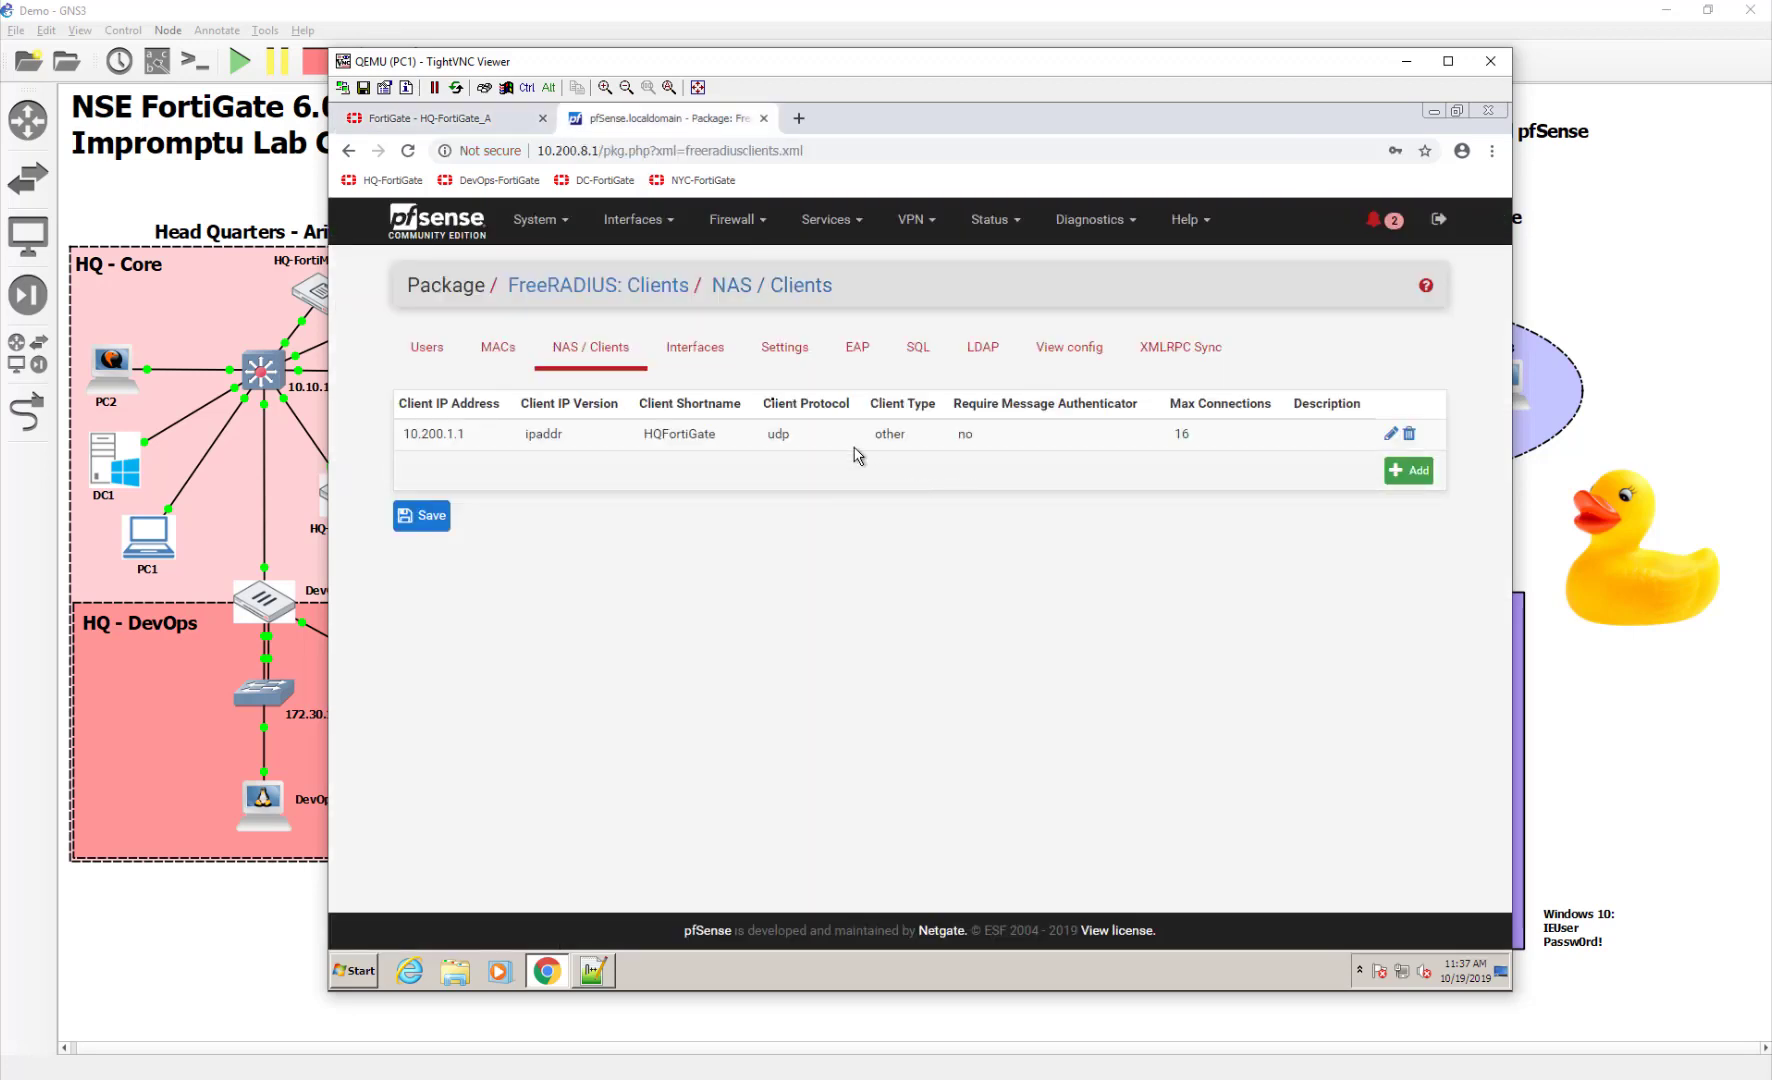
# Add a FreeRADIUS user named bob with his password and save it
pyautogui.click(430, 352)
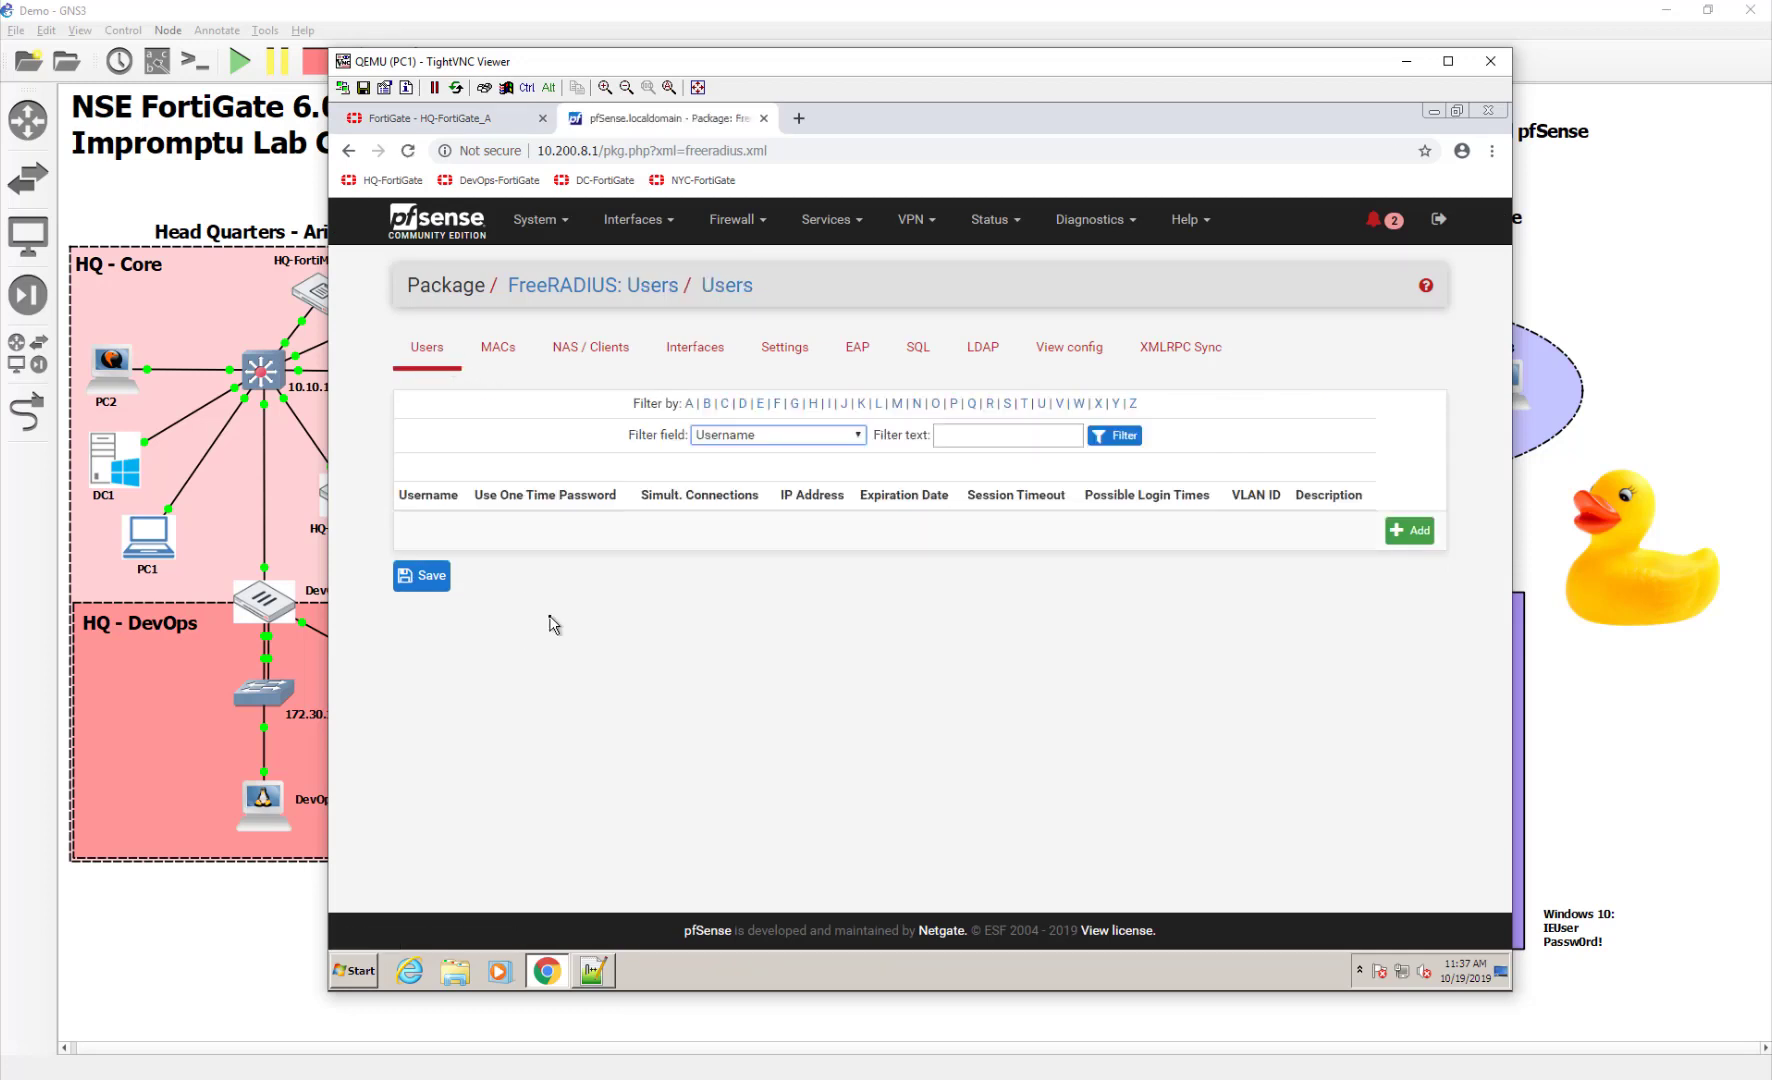
pyautogui.click(1412, 531)
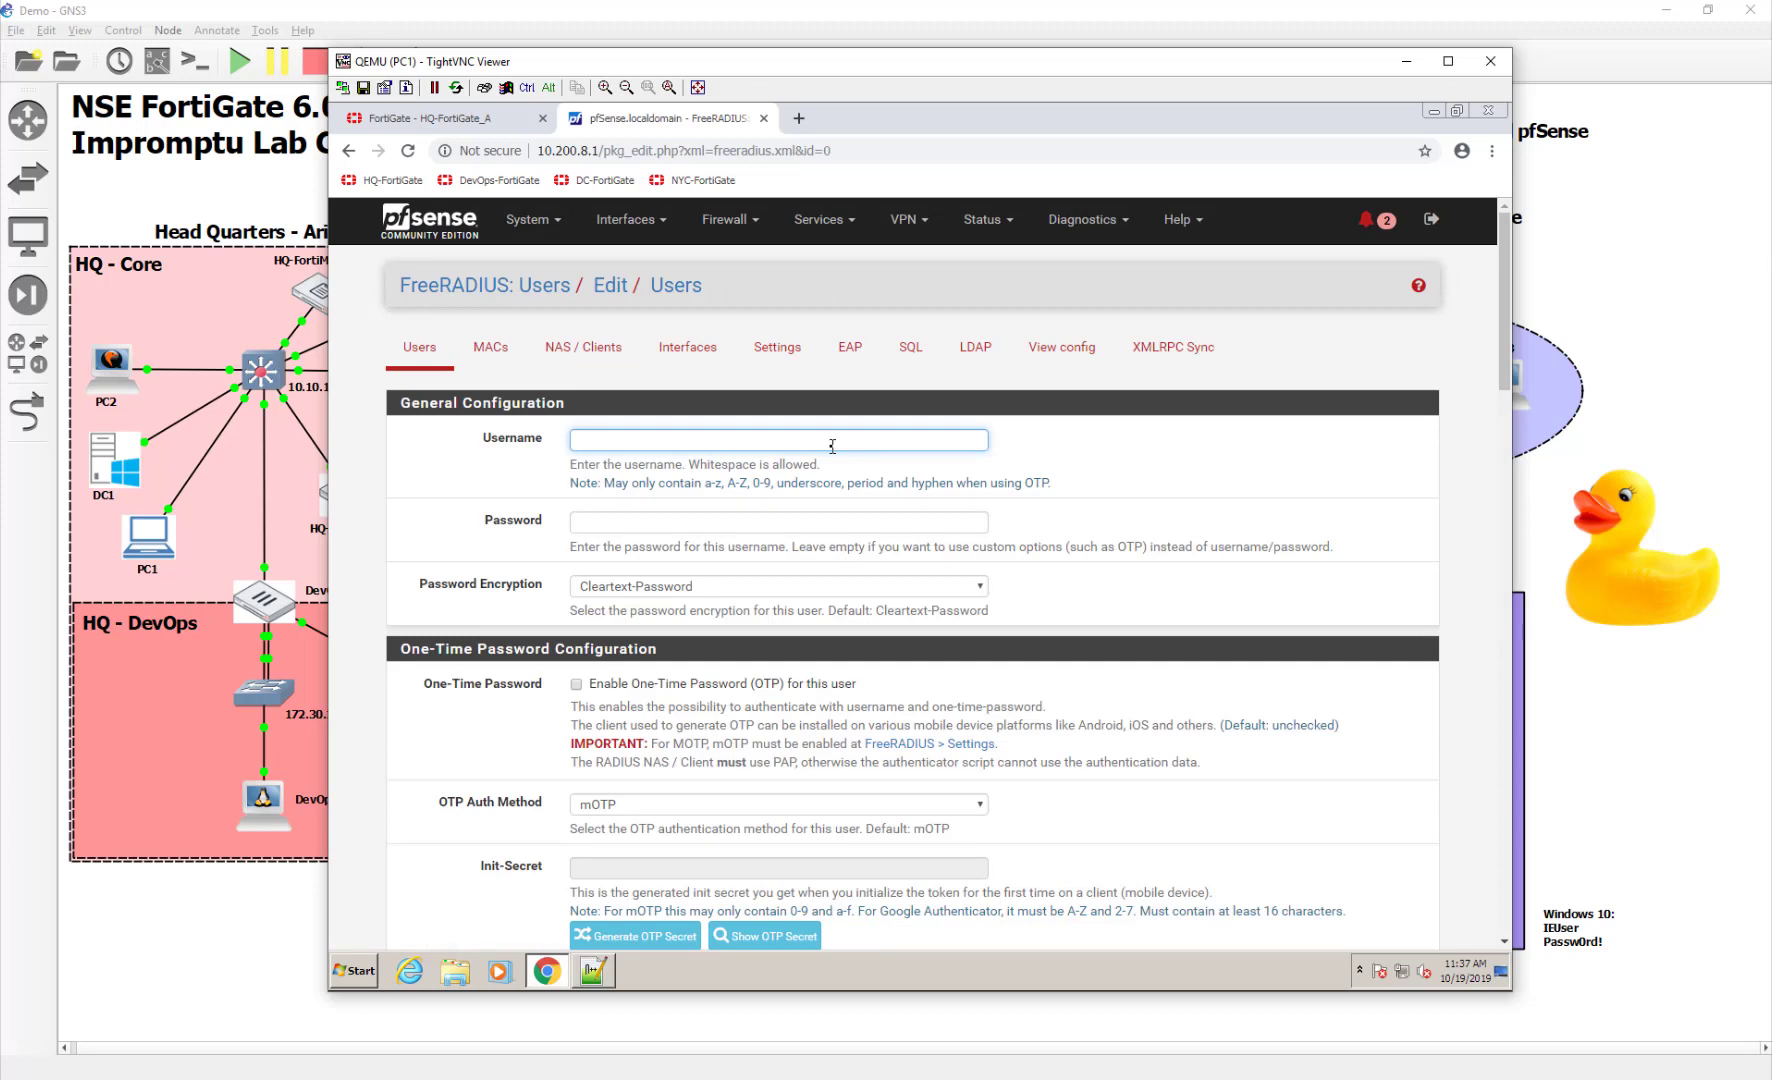
pyautogui.write('bob')
pyautogui.press('Tab')
pyautogui.write('password')
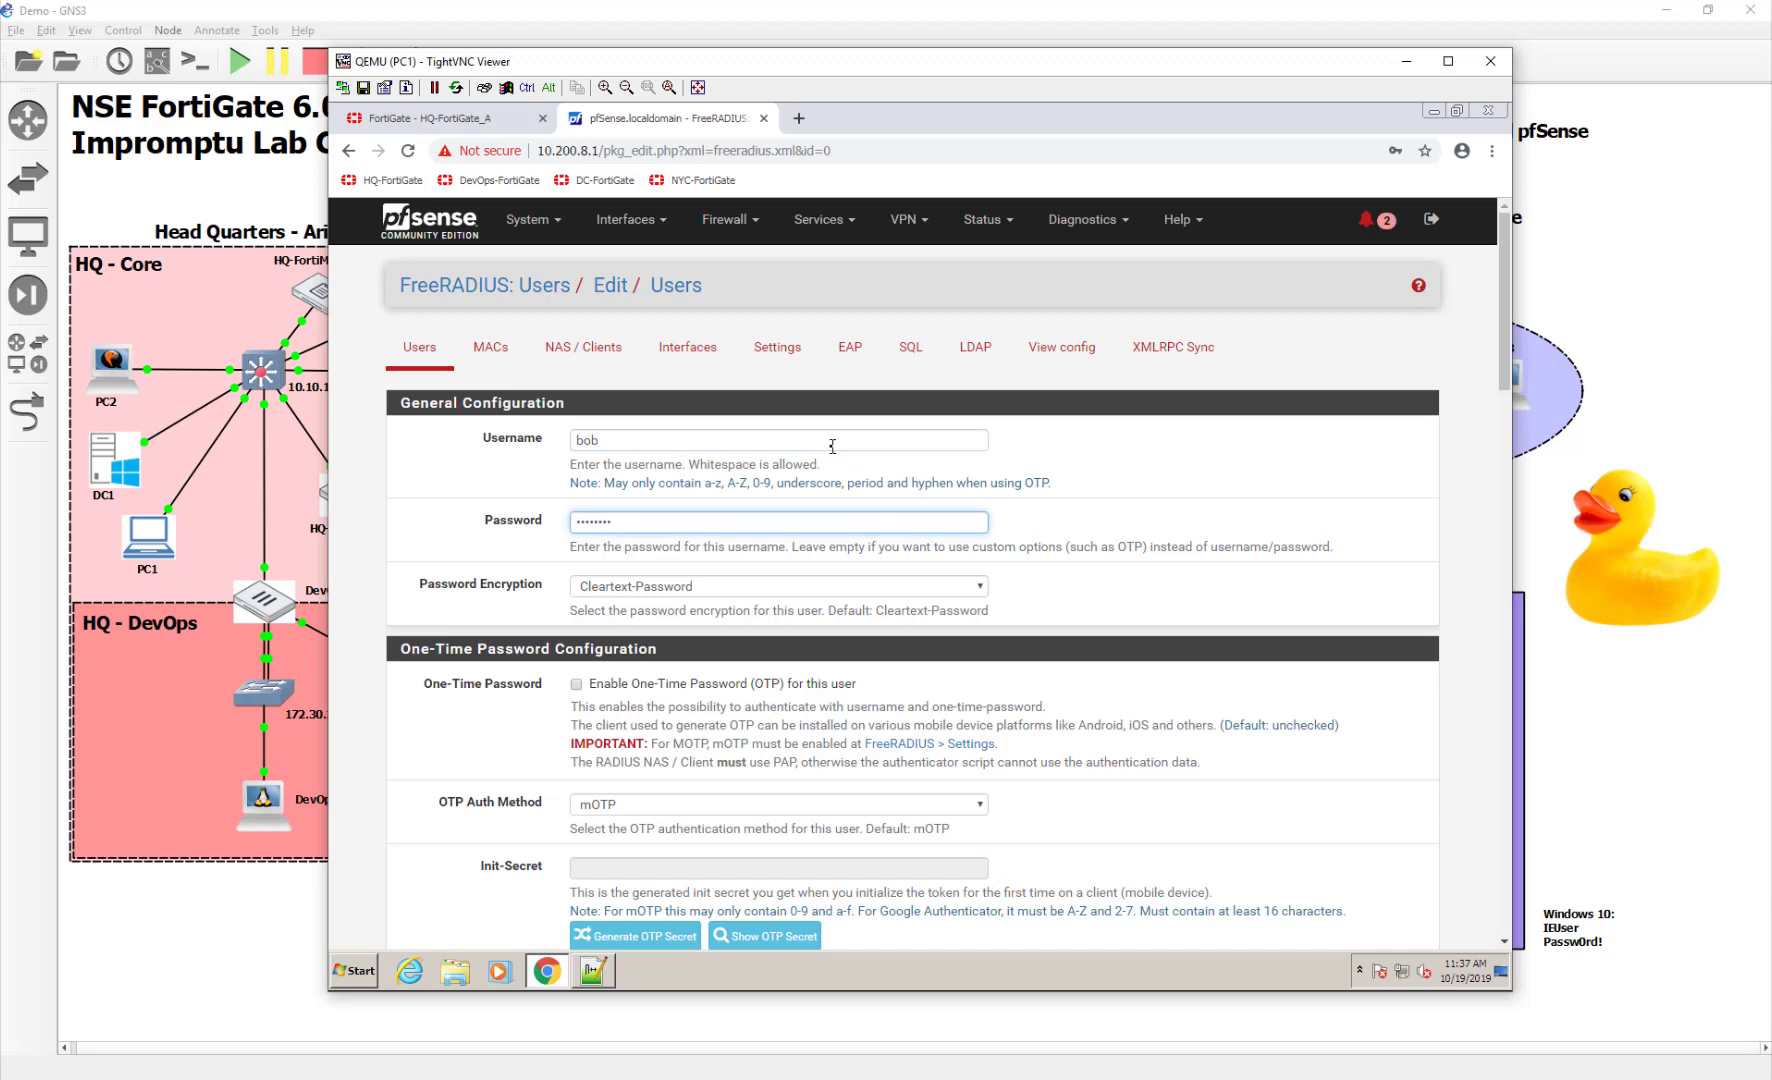
pyautogui.scroll(-10, 960, 680)
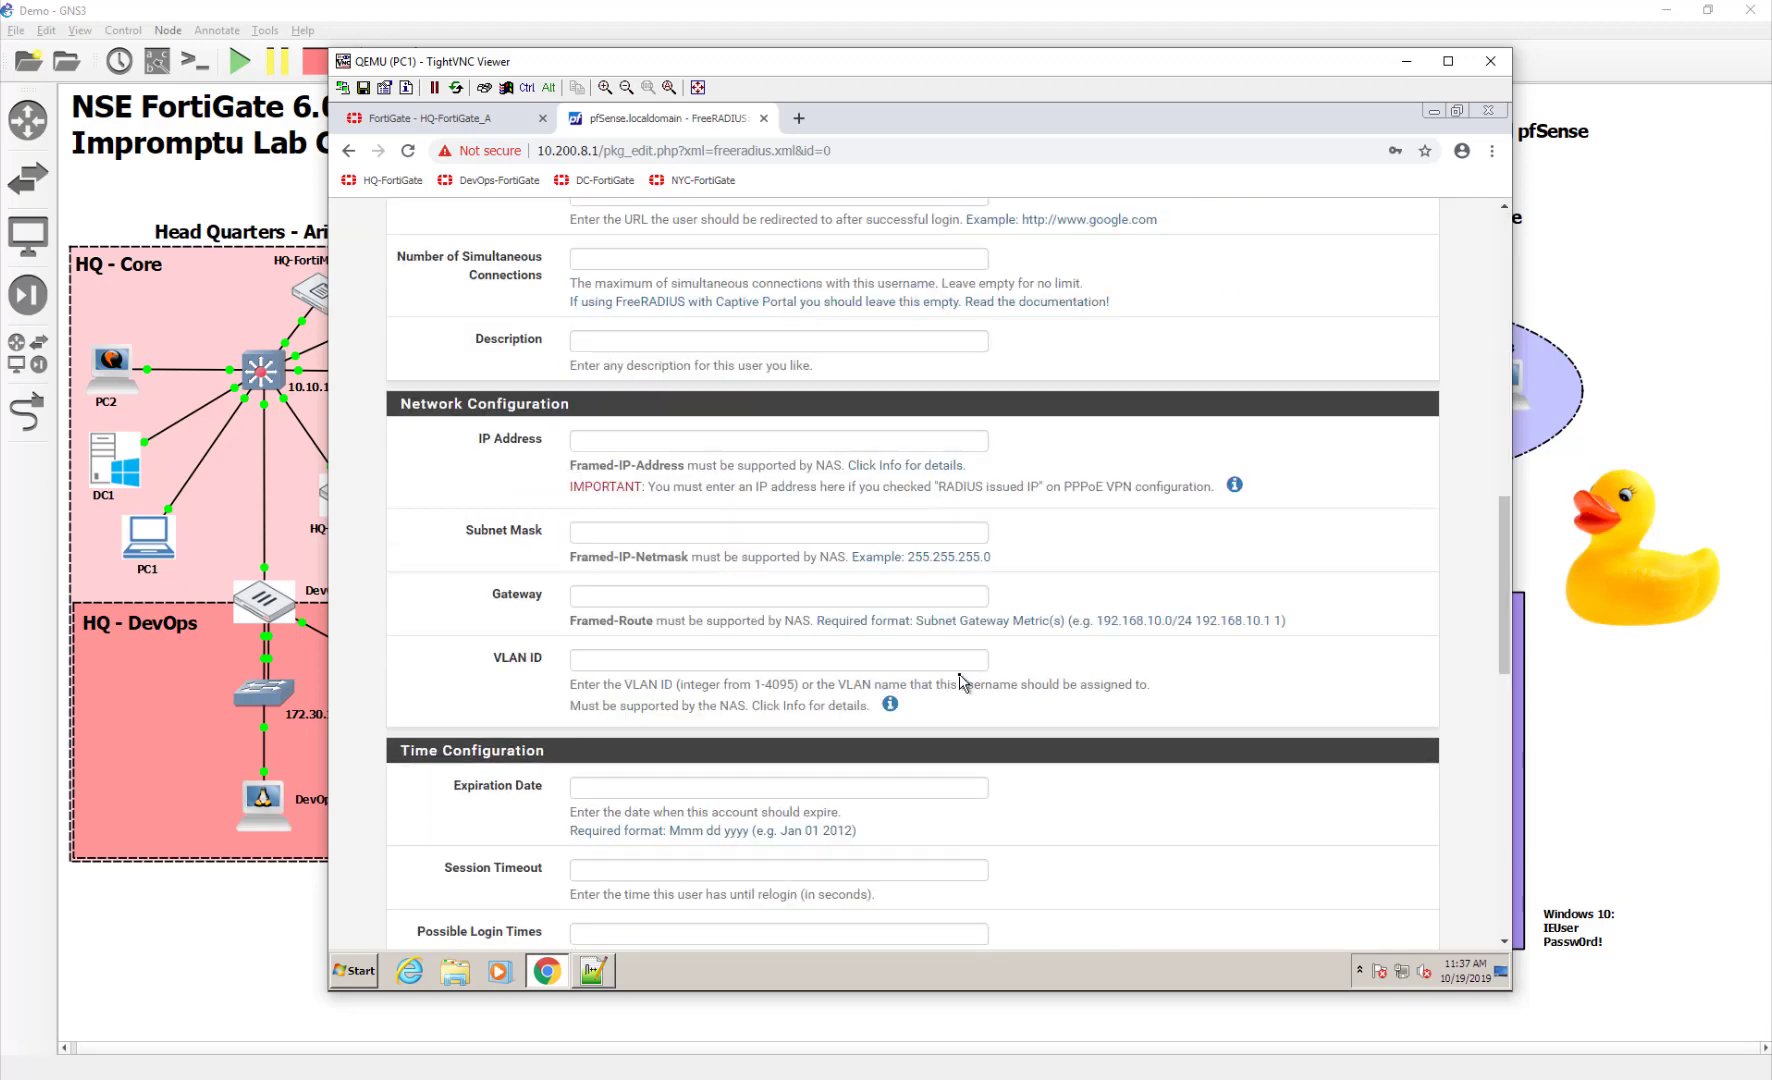
pyautogui.scroll(-10, 960, 680)
pyautogui.click(587, 858)
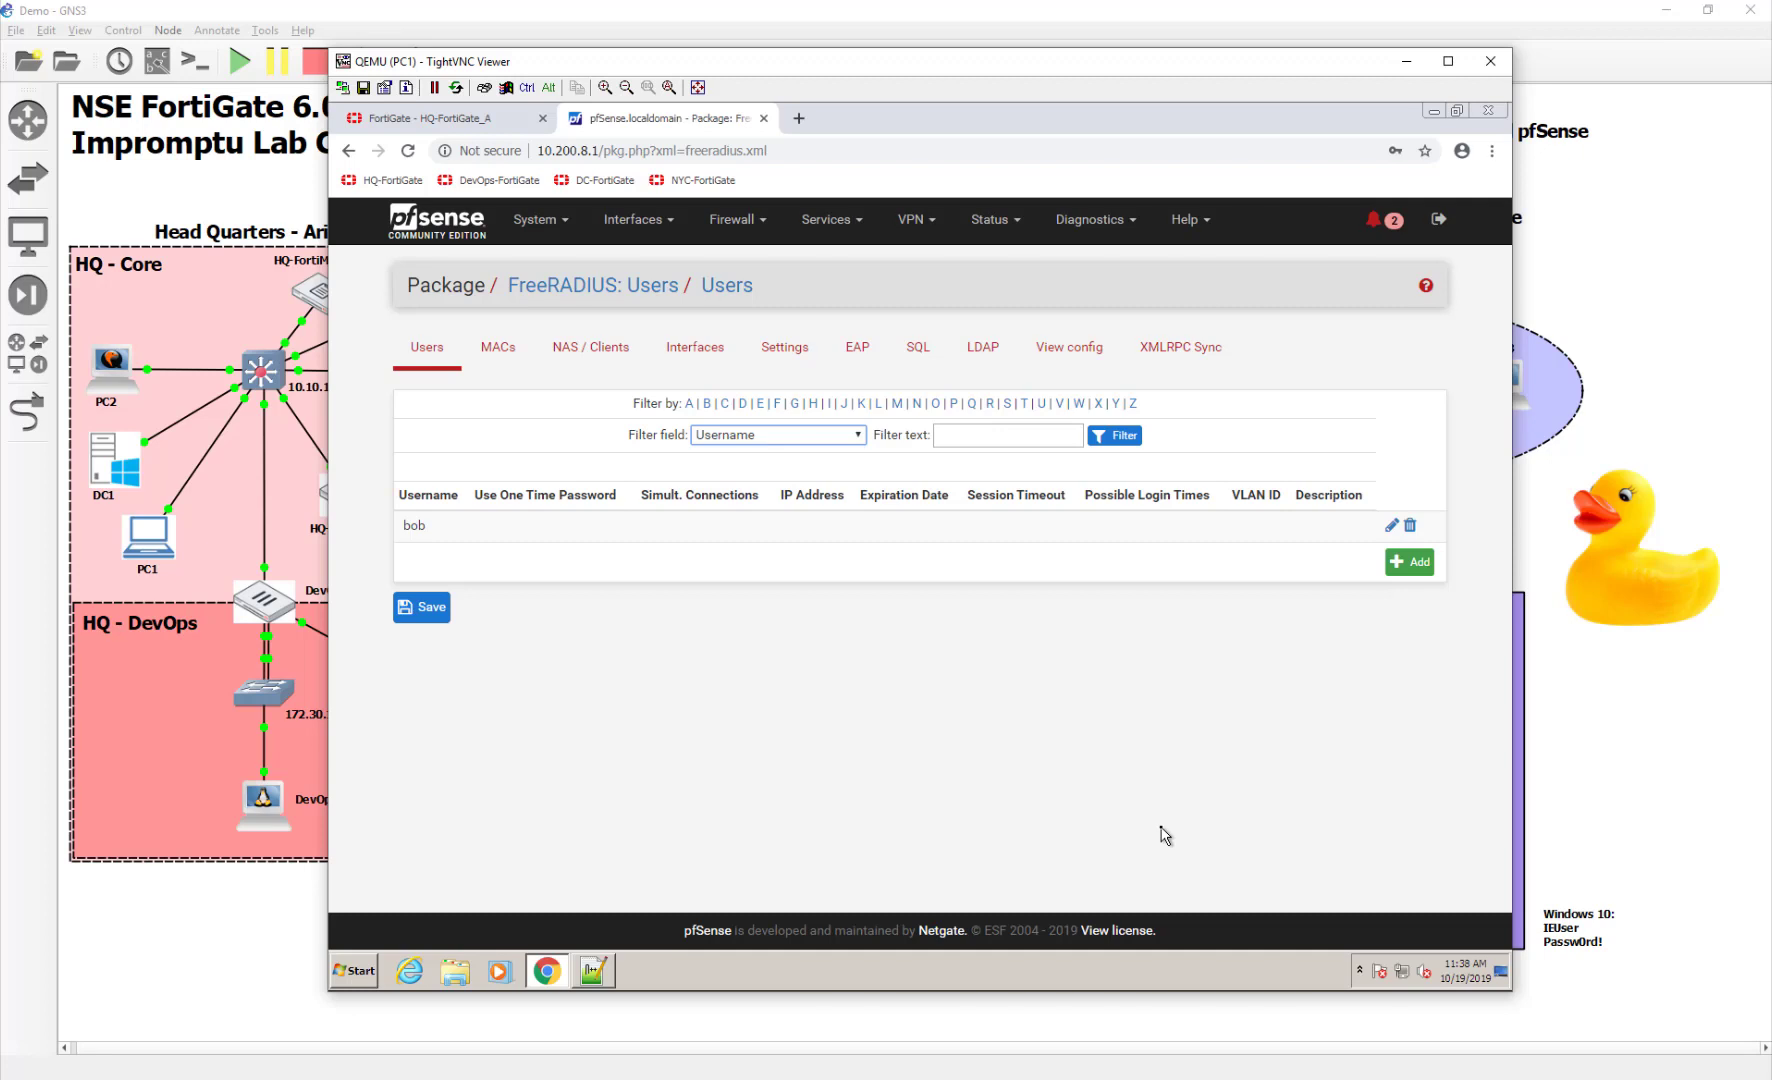
# Test bob's credentials against FortiGate's RadiusServer entry
pyautogui.click(440, 118)
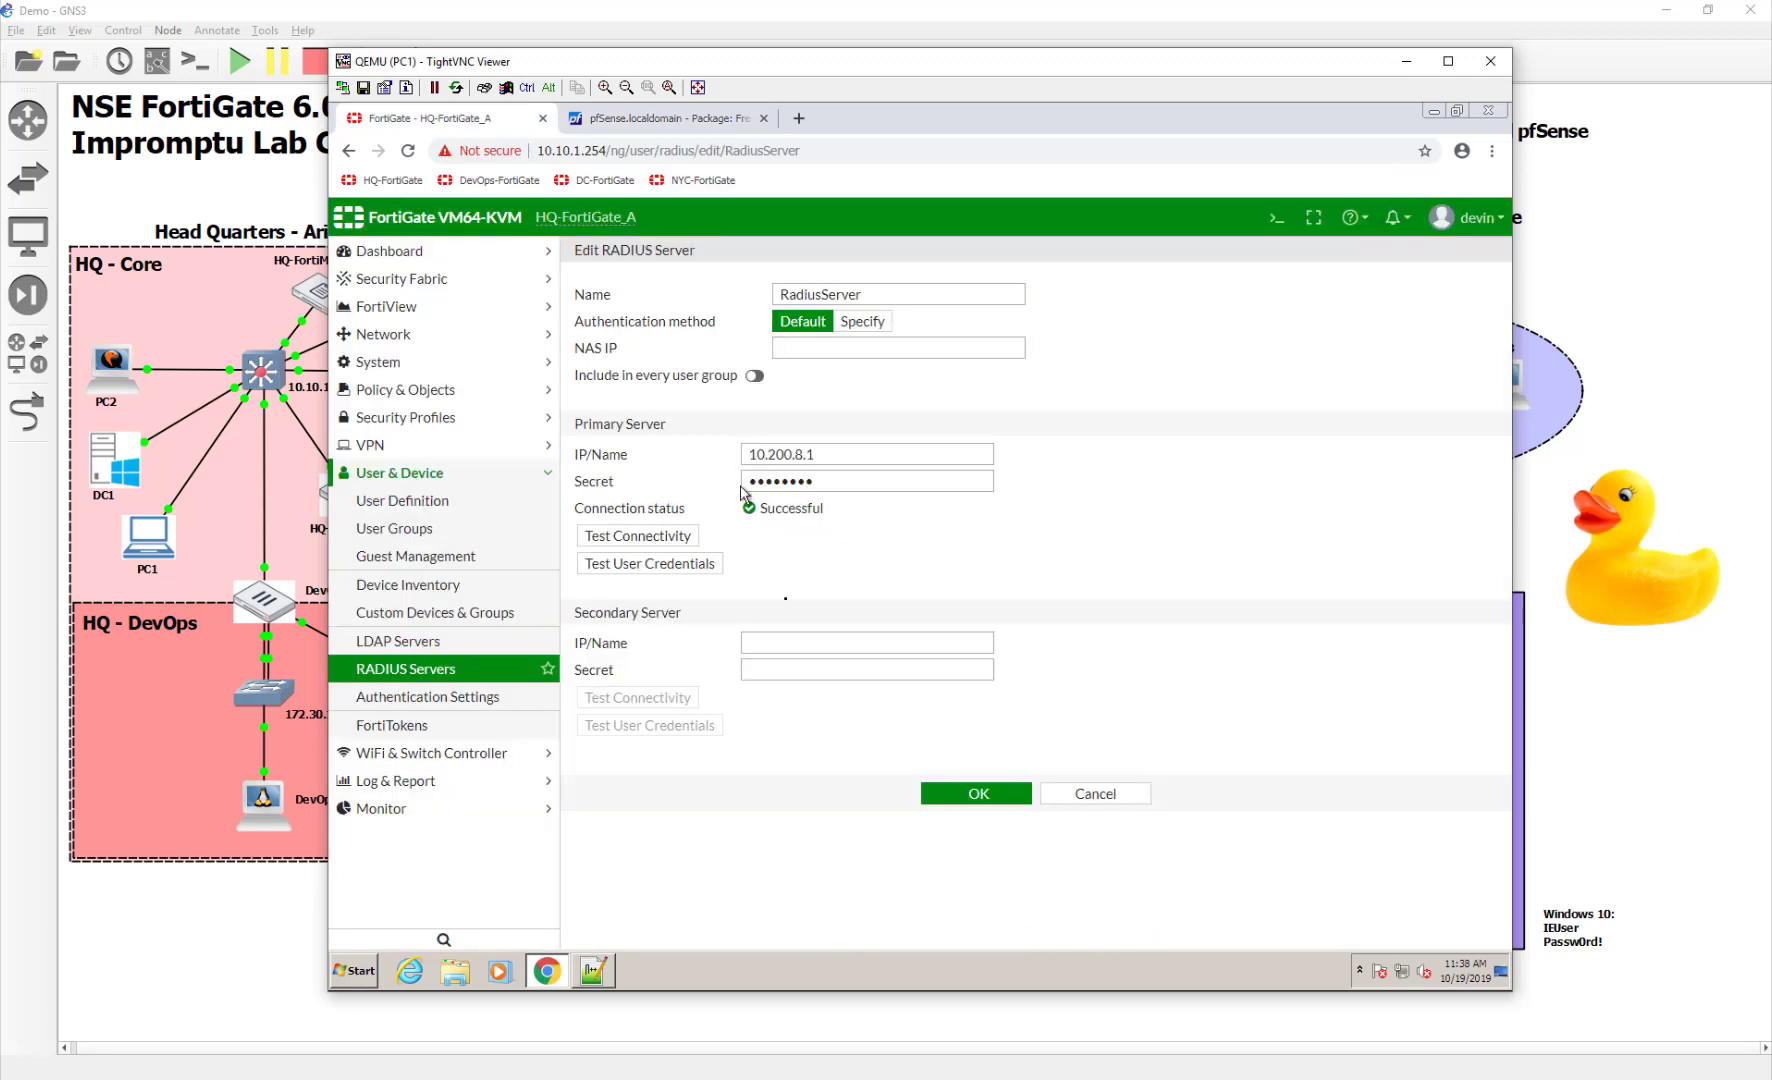
pyautogui.click(777, 640)
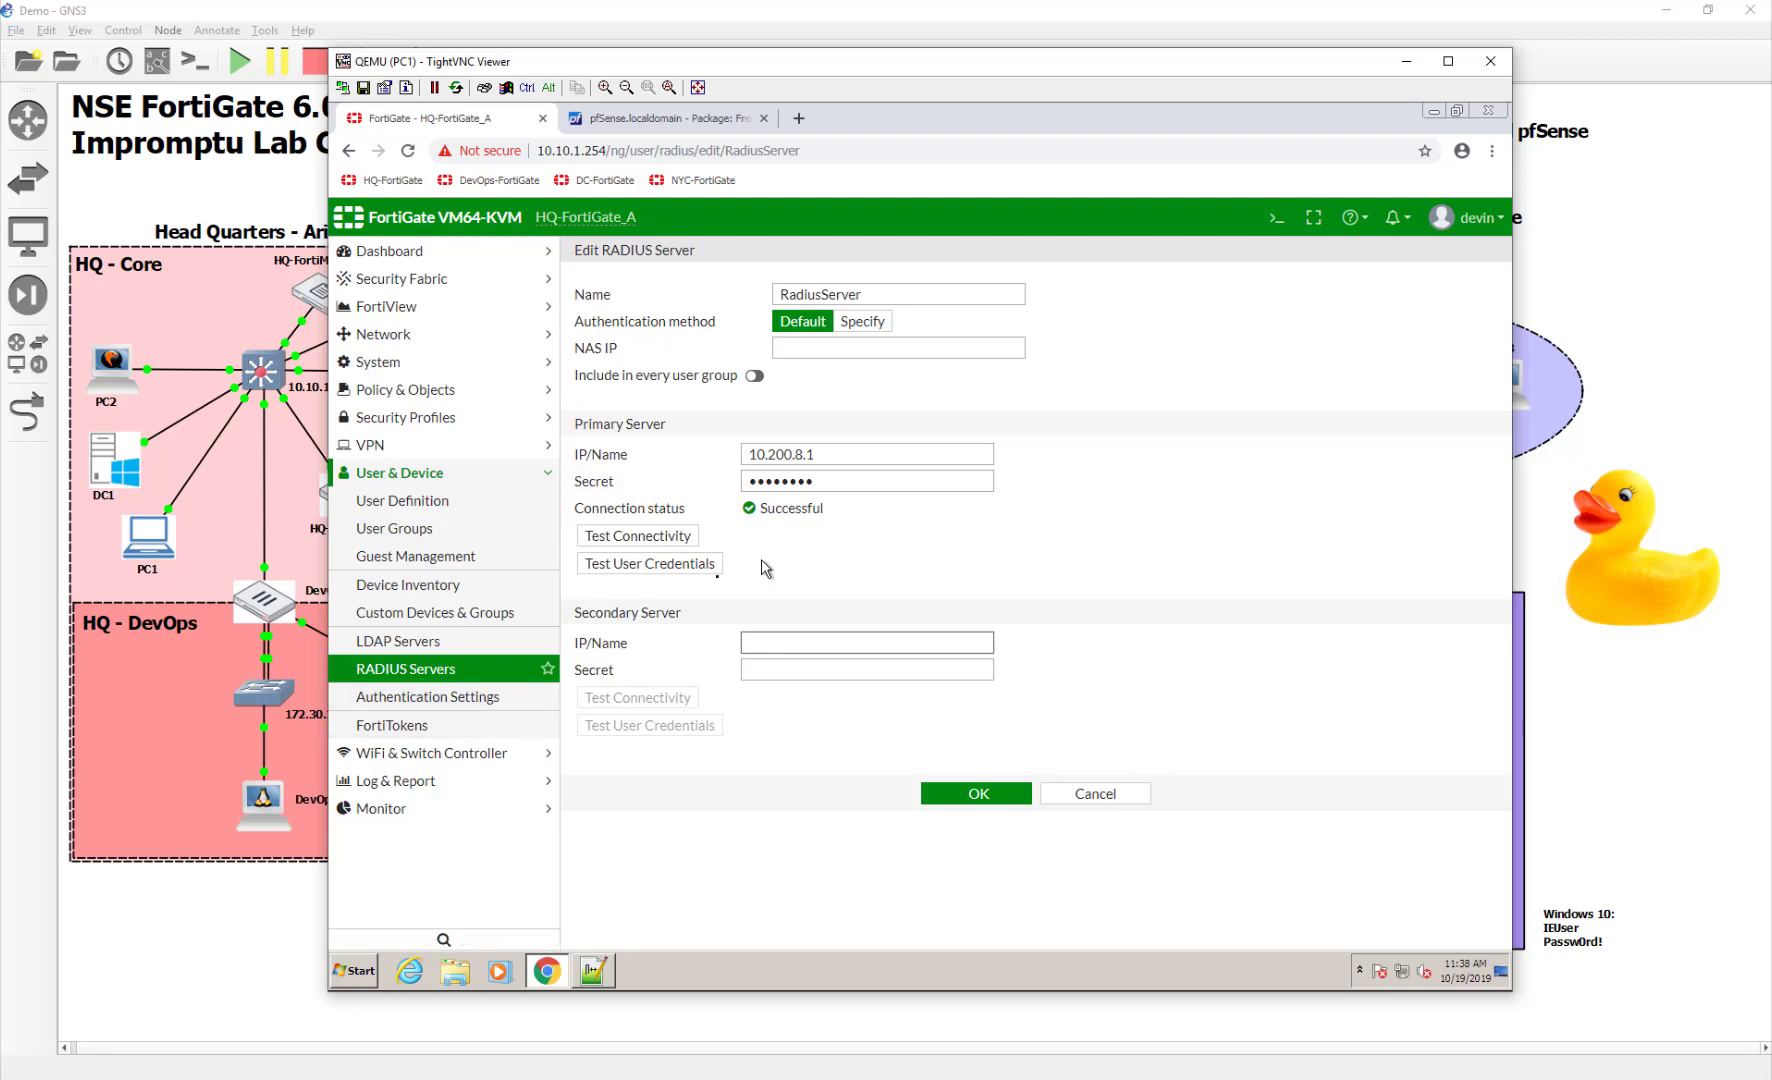
pyautogui.click(690, 568)
pyautogui.click(886, 302)
pyautogui.write('bob')
pyautogui.press('Tab')
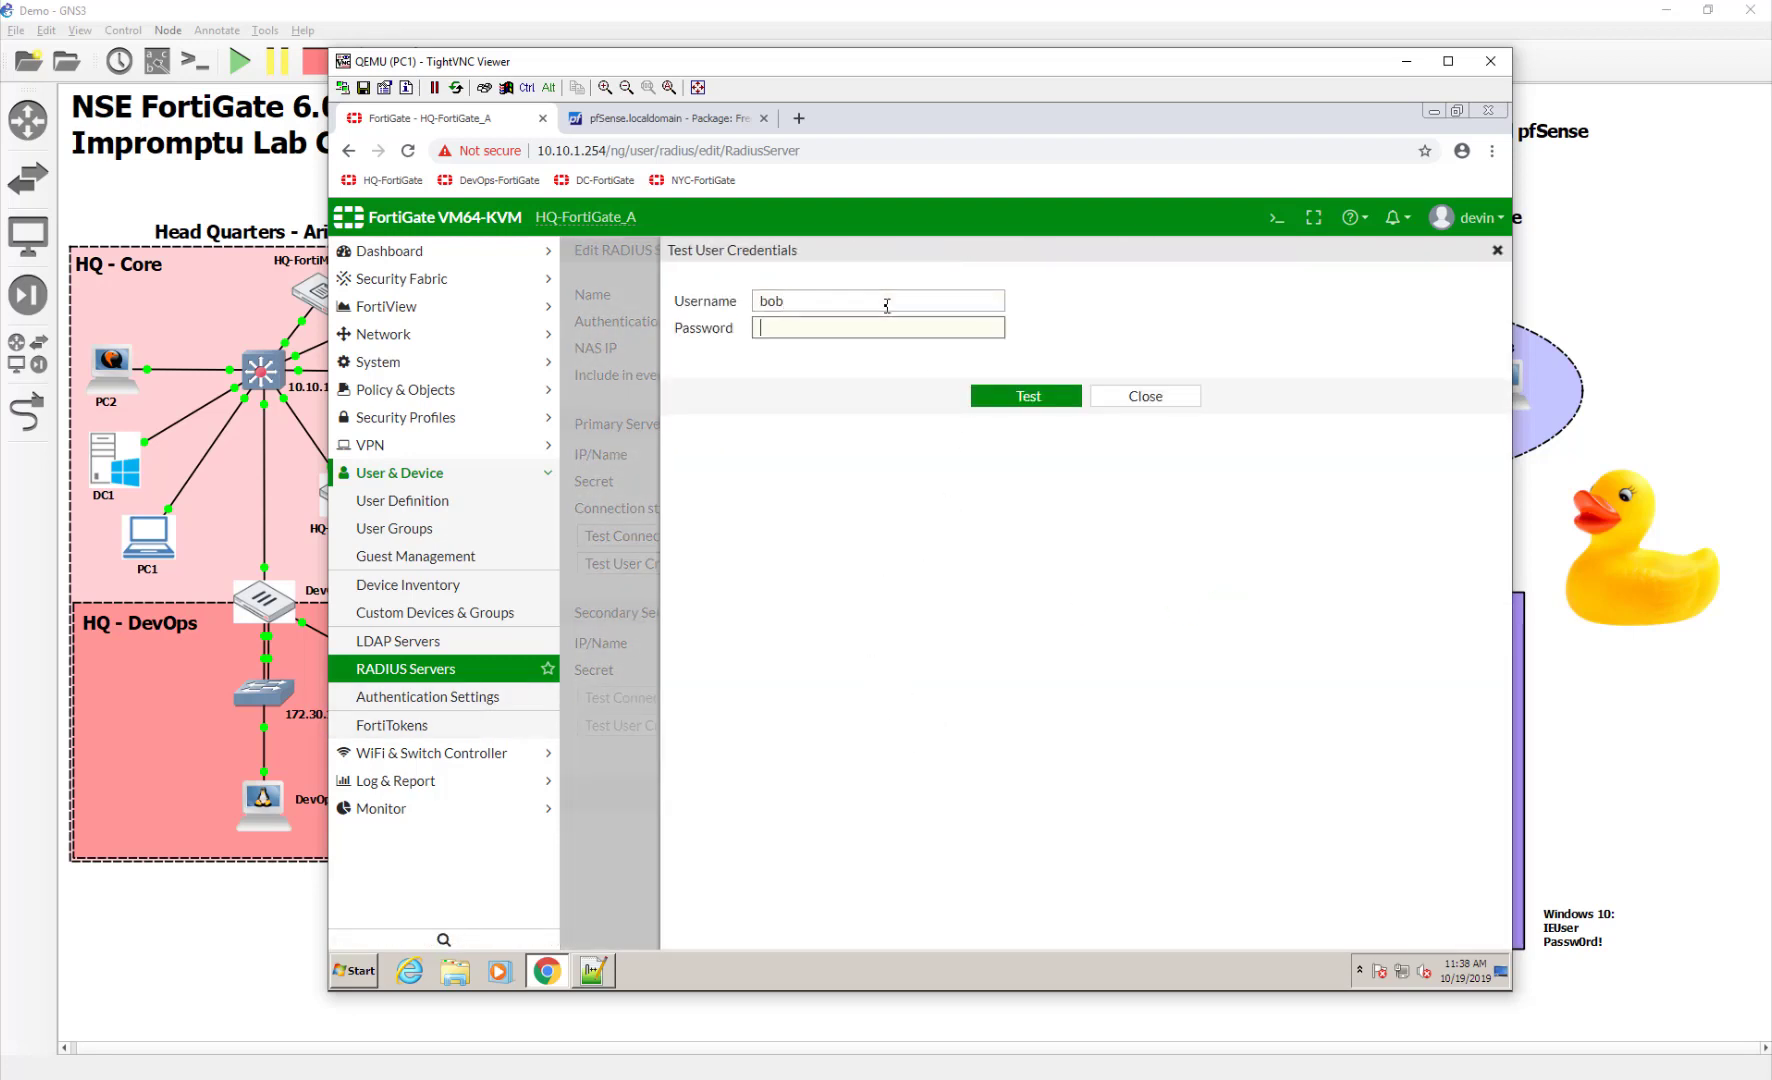
pyautogui.write('password')
pyautogui.press('Return')
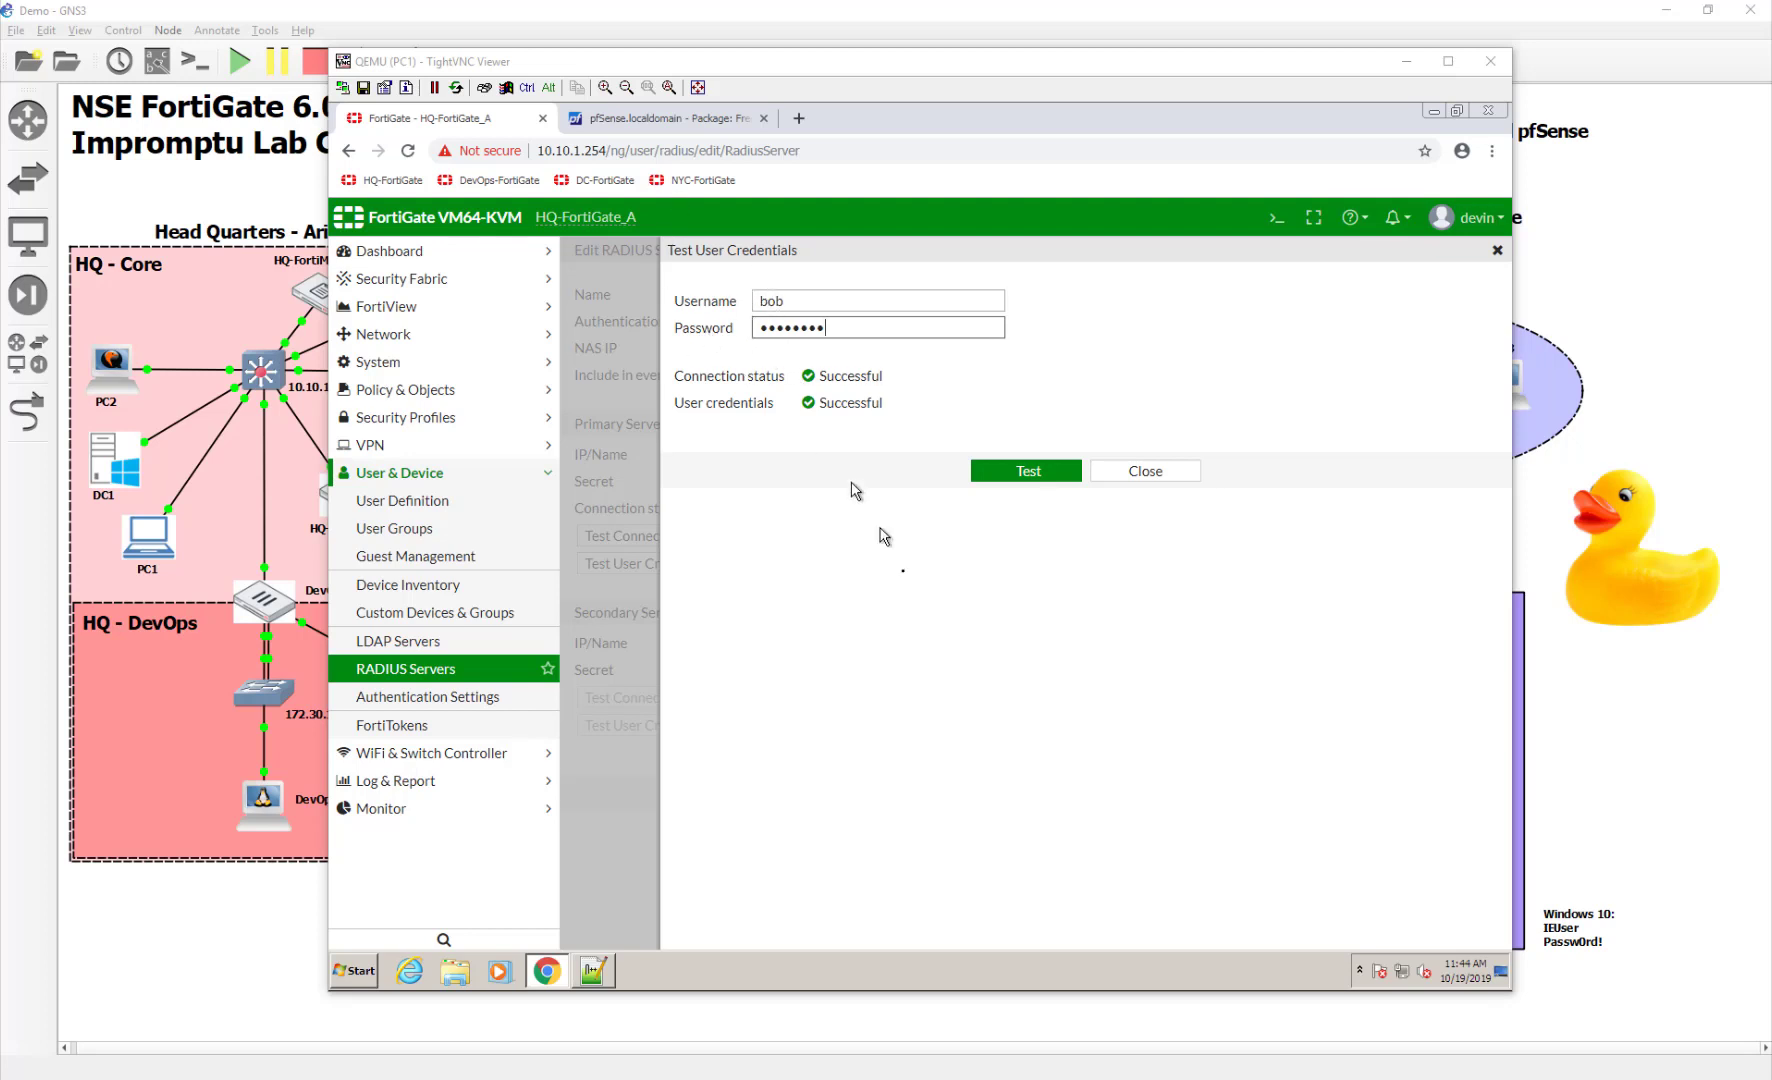
# Close the successful test result and return to the GNS3 lab topology and remote PC desktop
pyautogui.click(1146, 472)
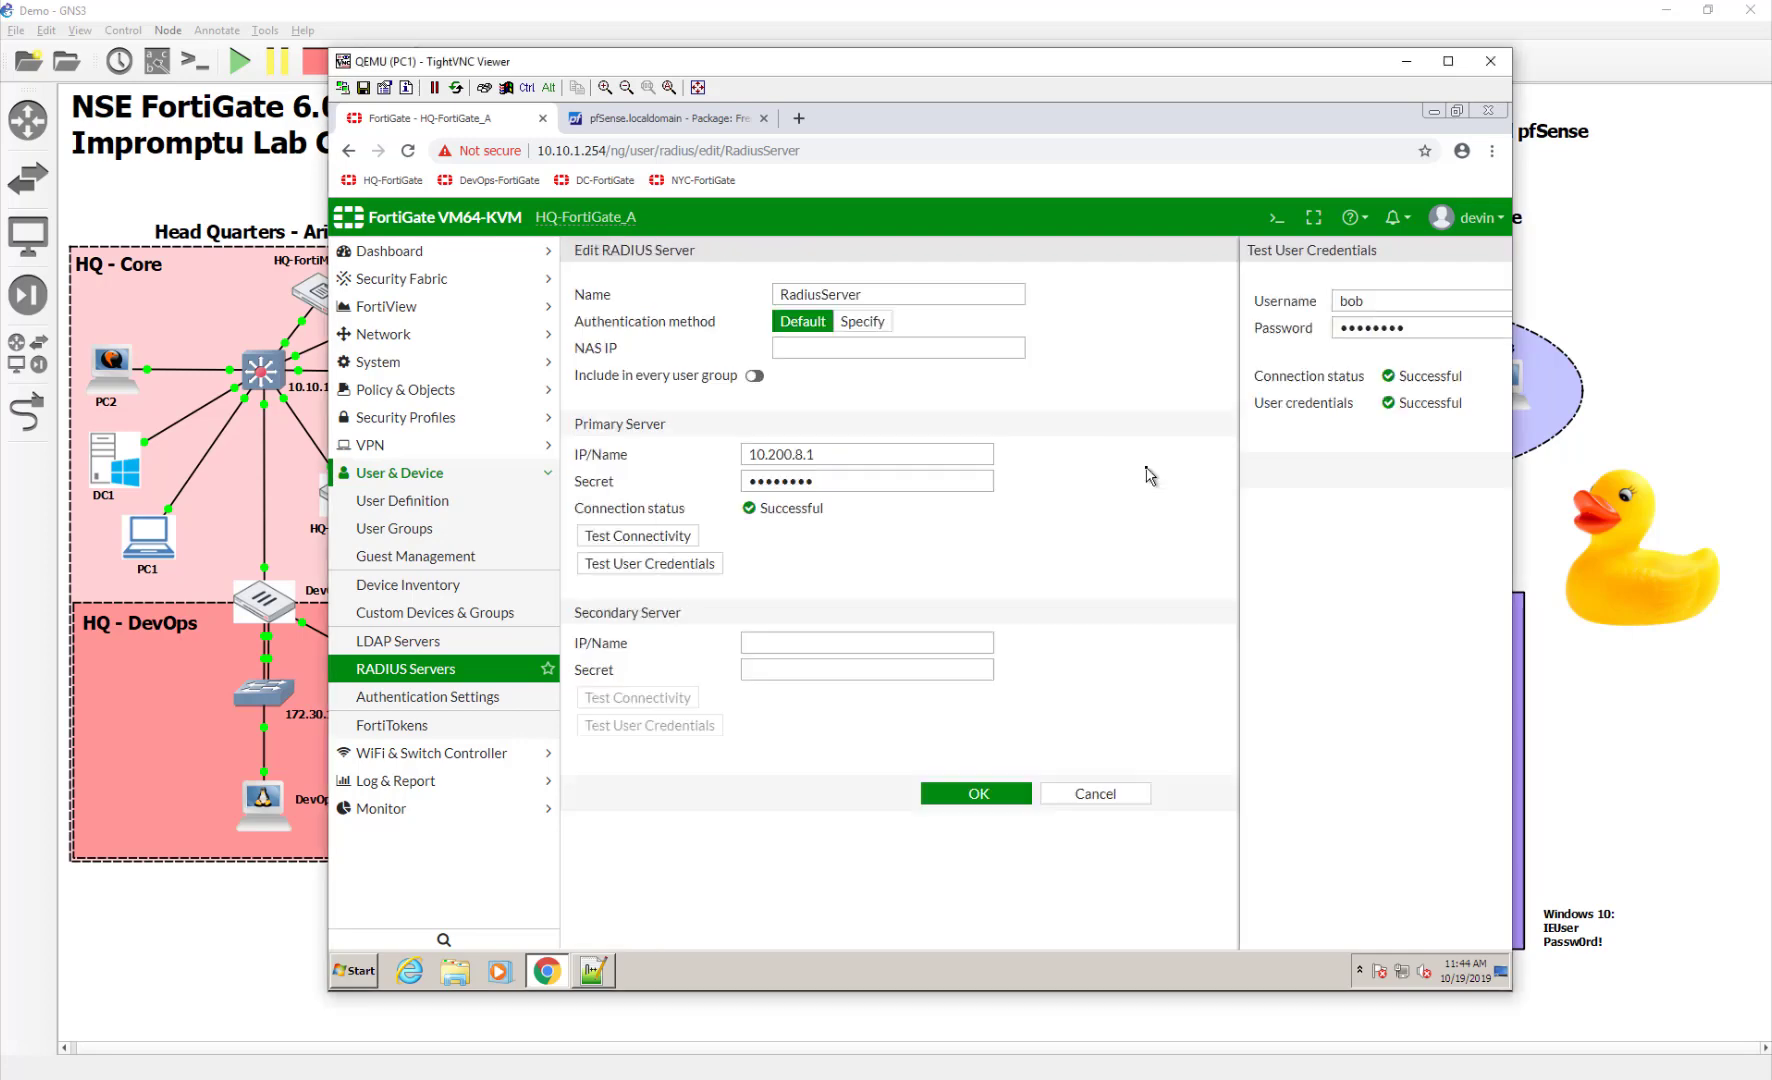
pyautogui.click(1650, 287)
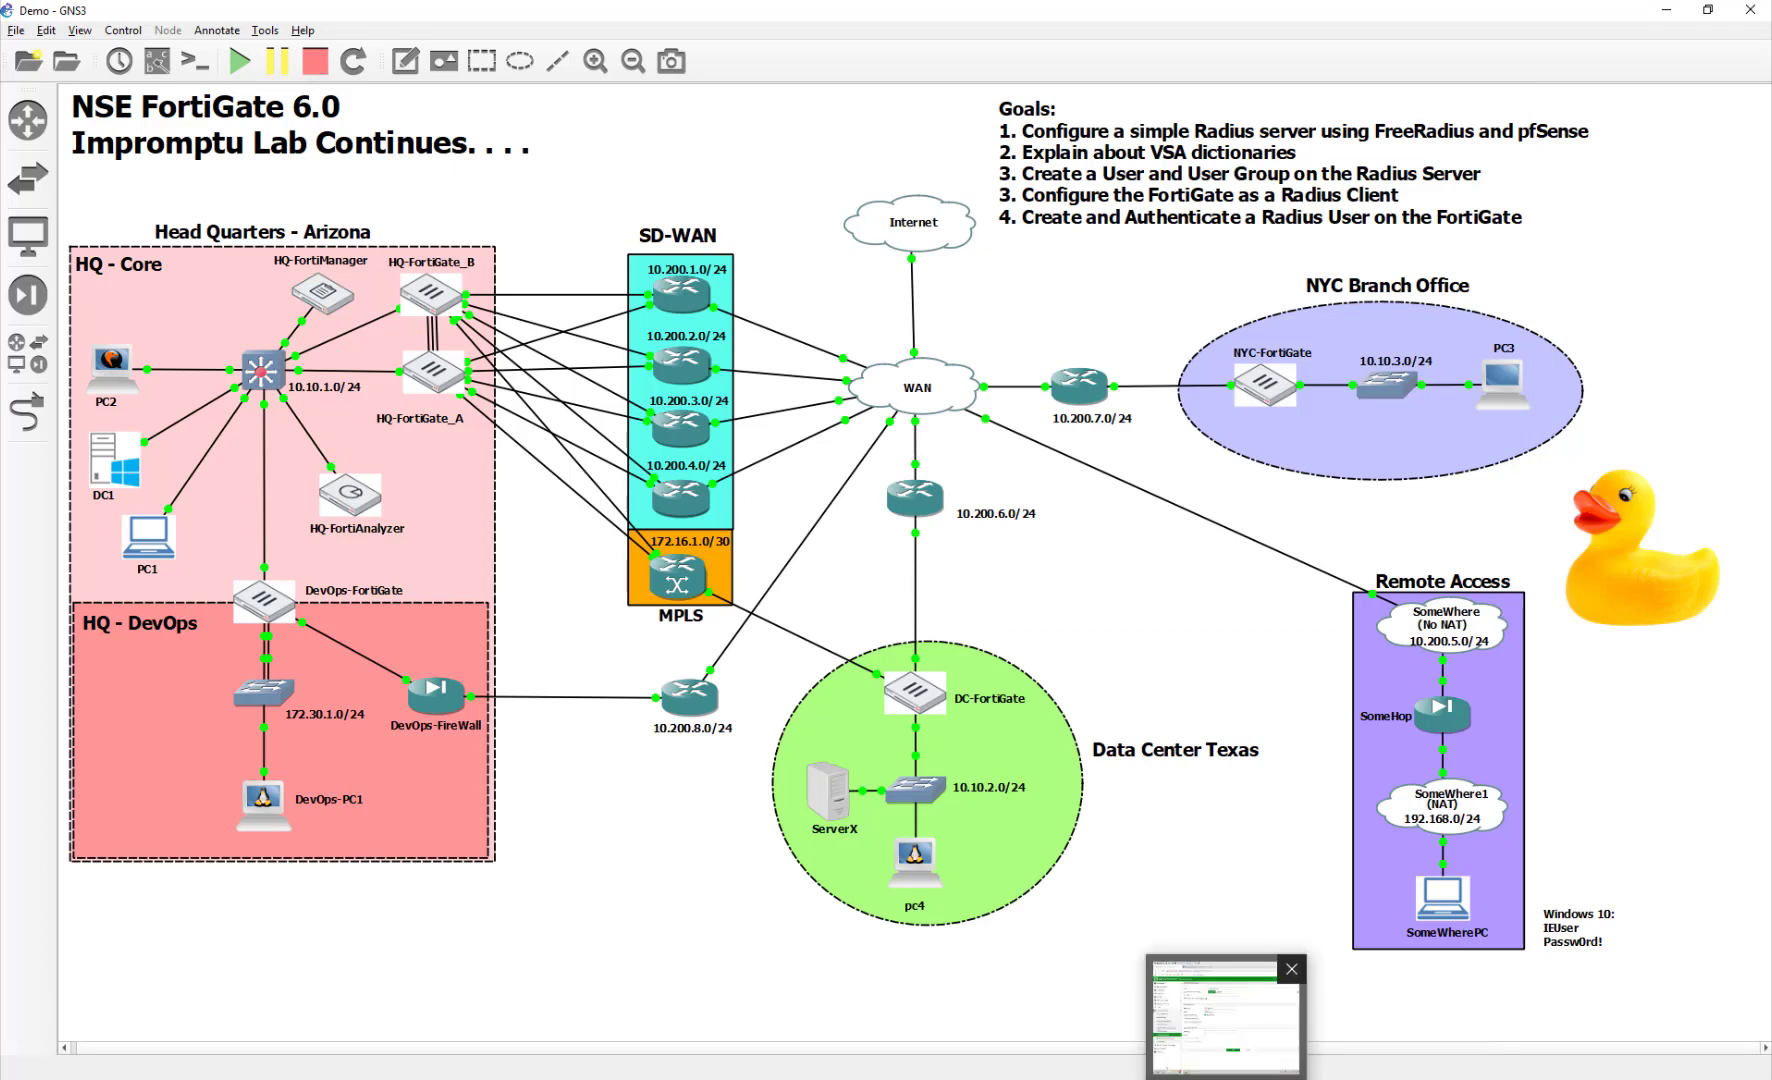
pyautogui.click(1225, 1077)
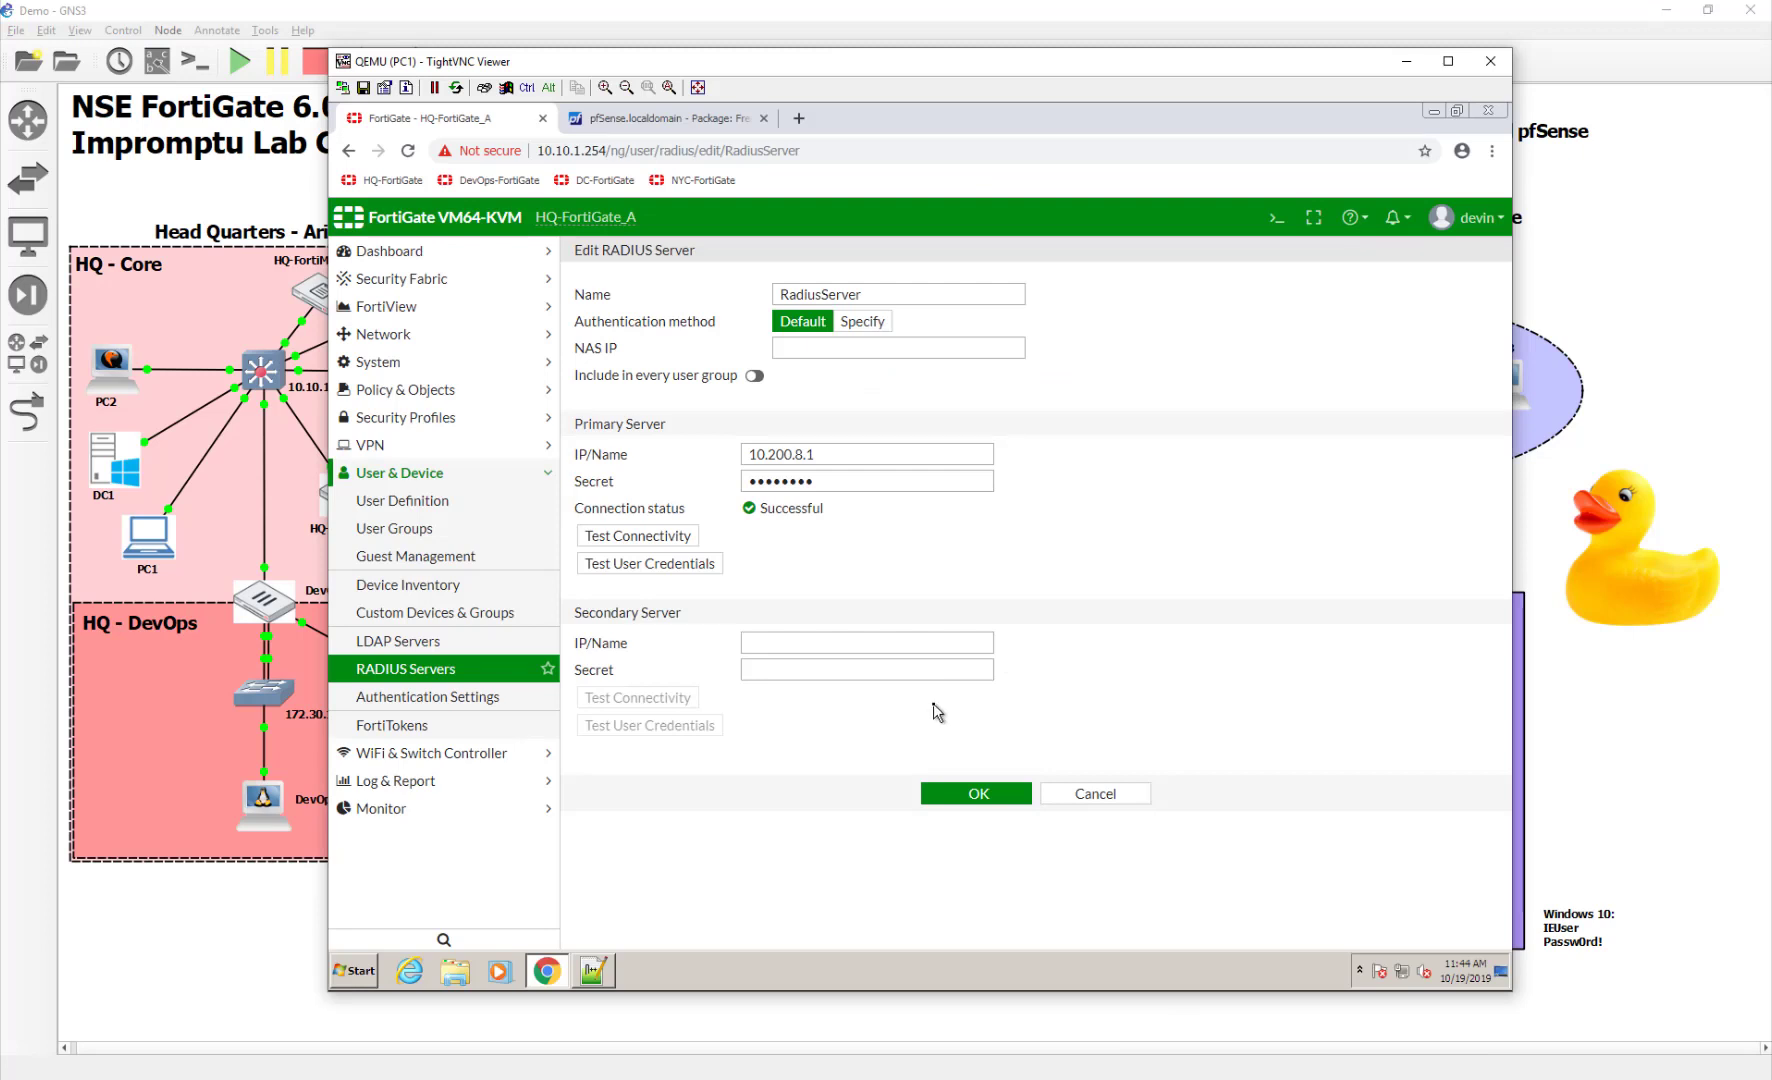
# Open user bob for editing and copy the Fortinet-Group-Name = "test" line from Notepad++
pyautogui.click(655, 120)
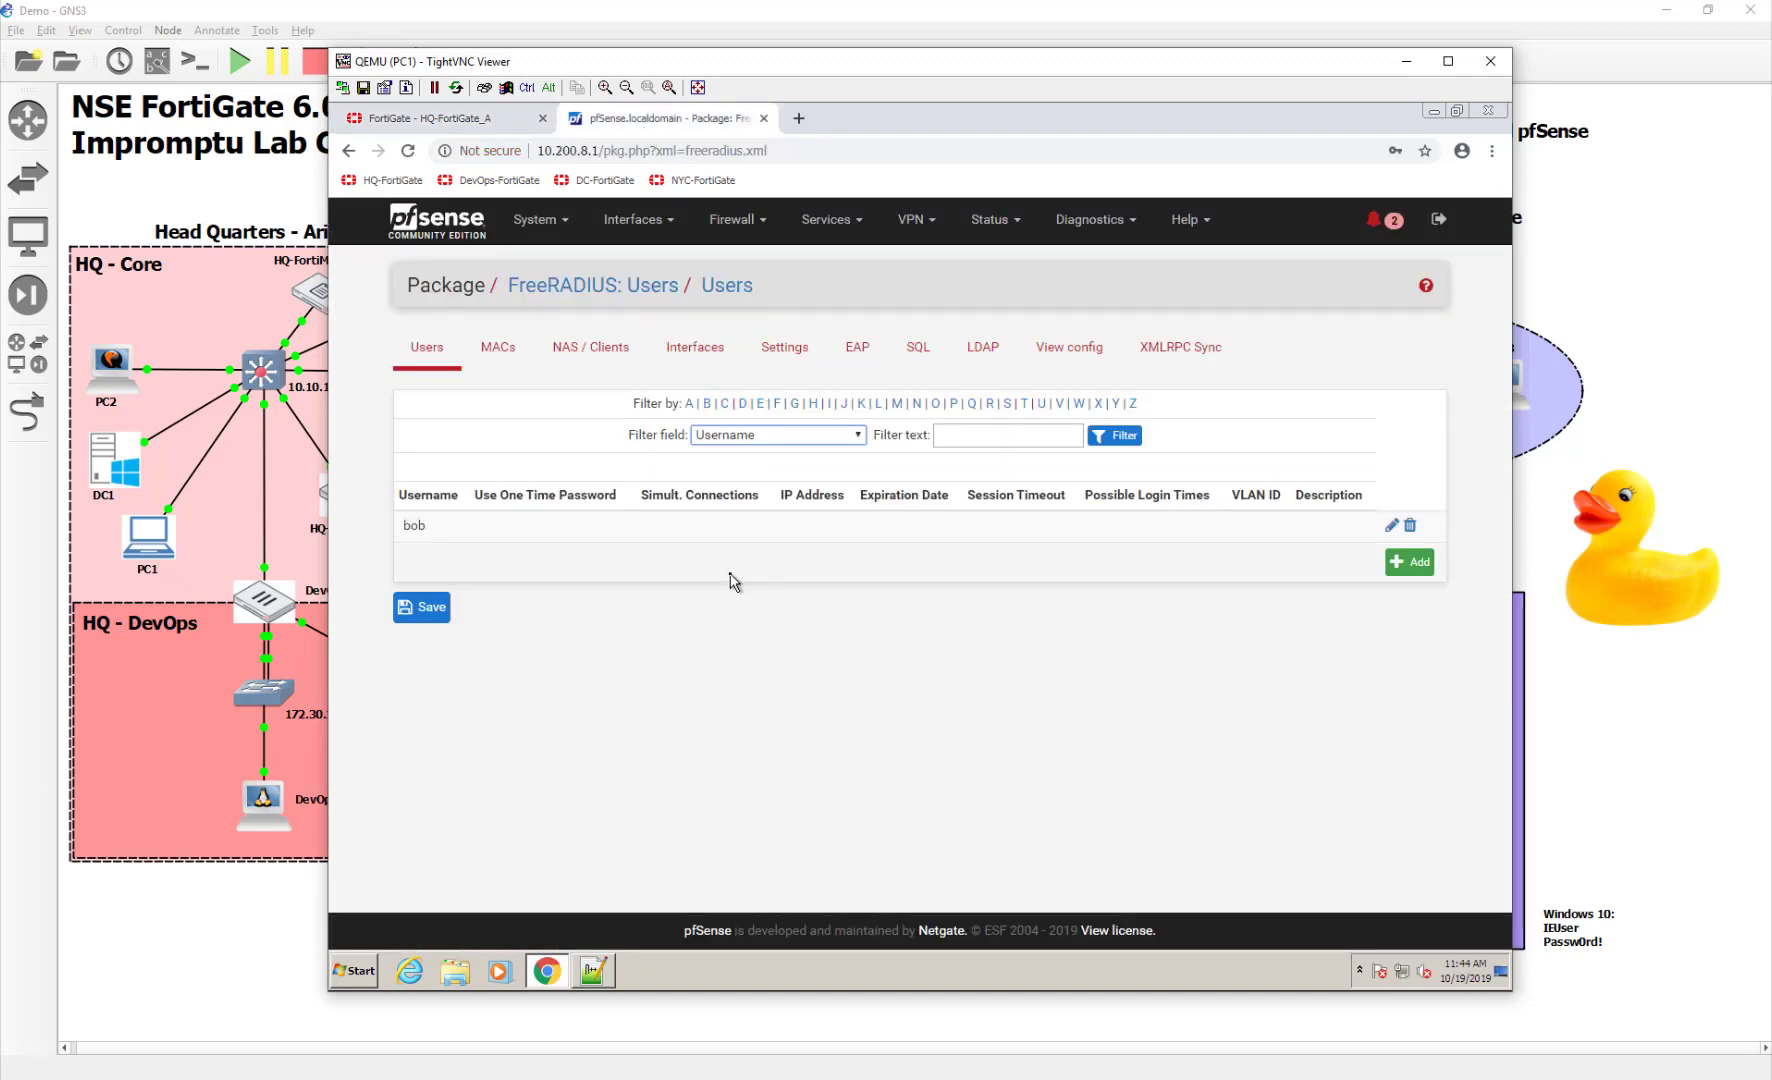
pyautogui.doubleClick(530, 524)
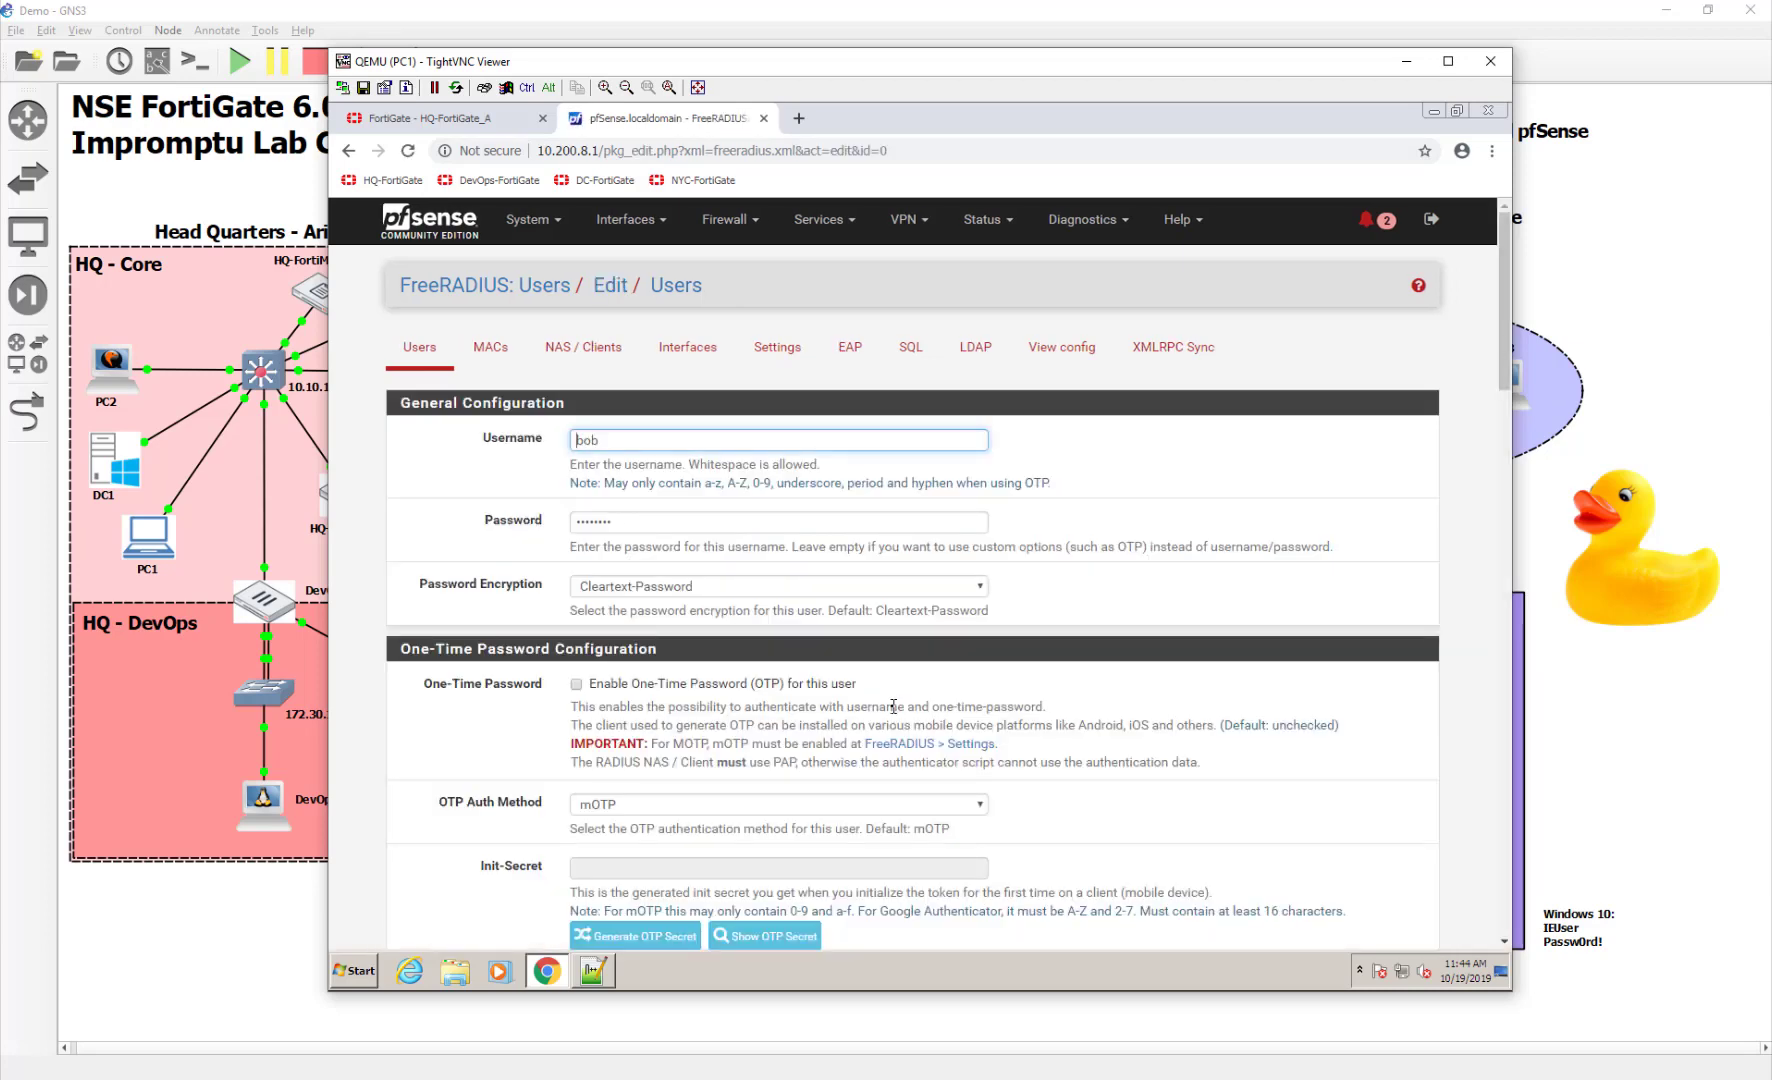
pyautogui.scroll(-15, 893, 706)
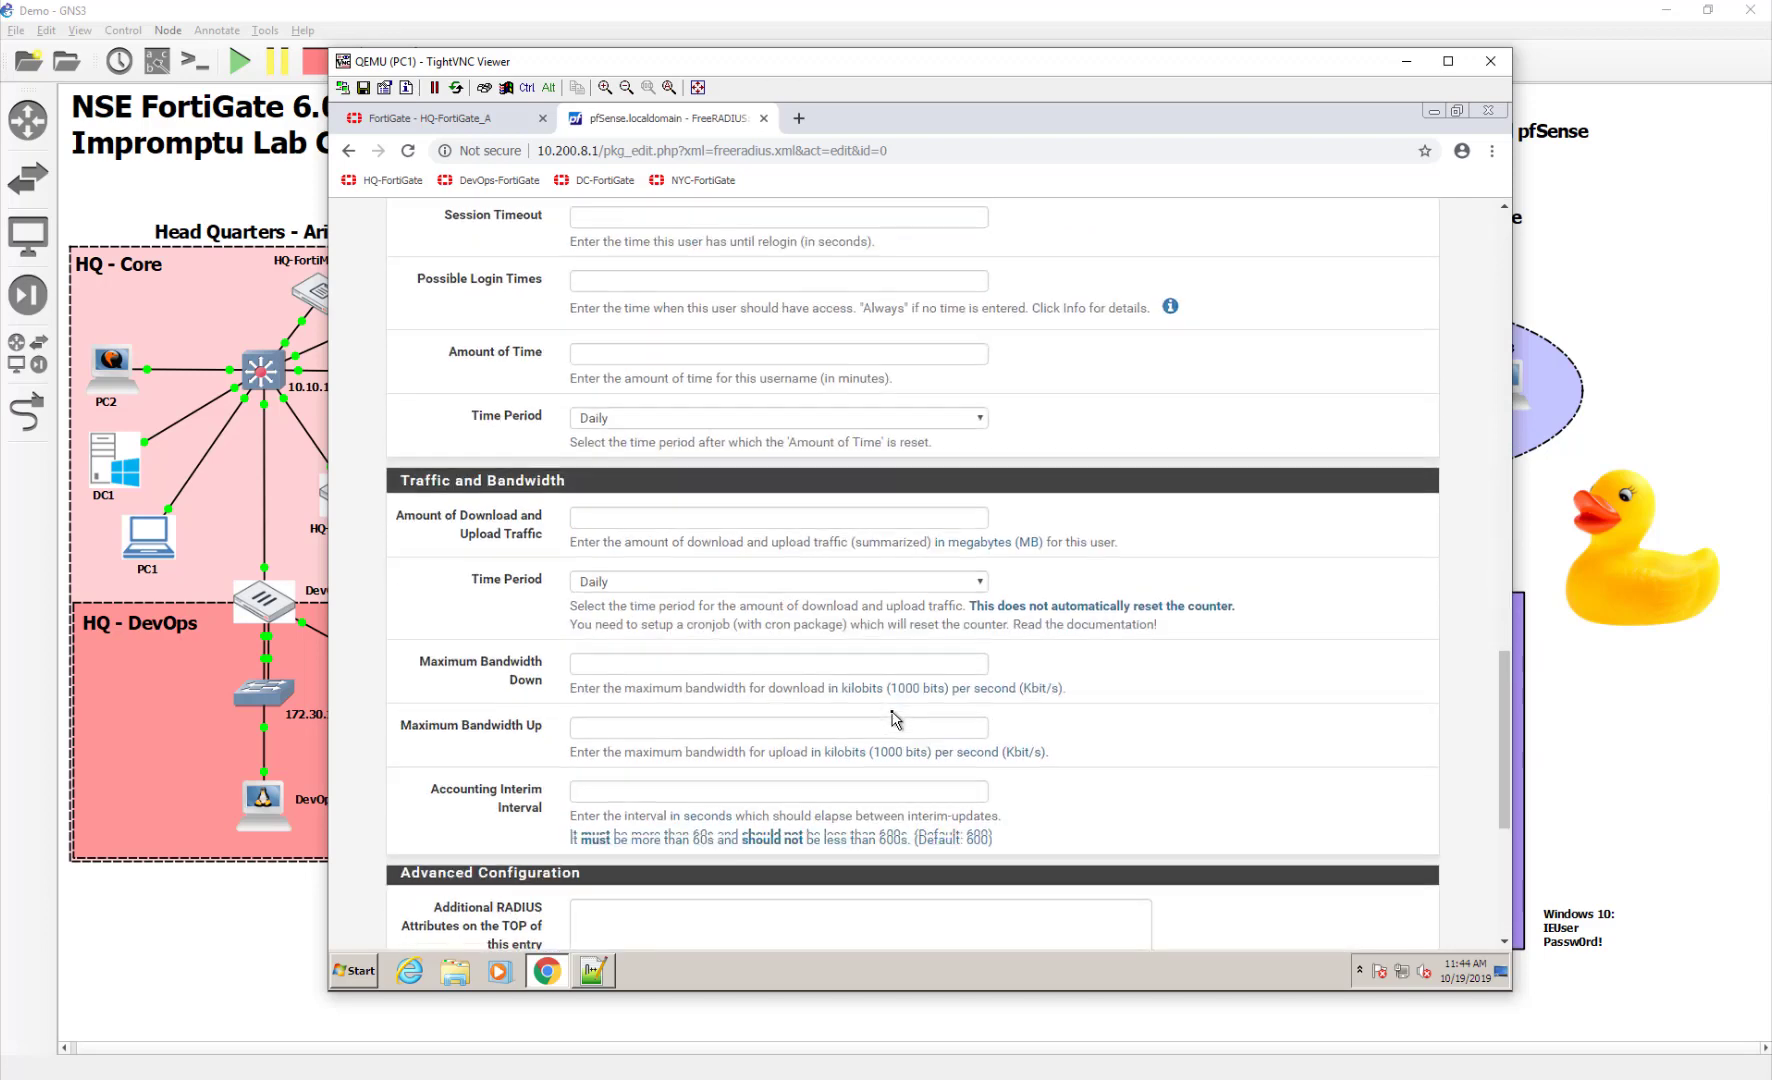
pyautogui.scroll(-5, 891, 711)
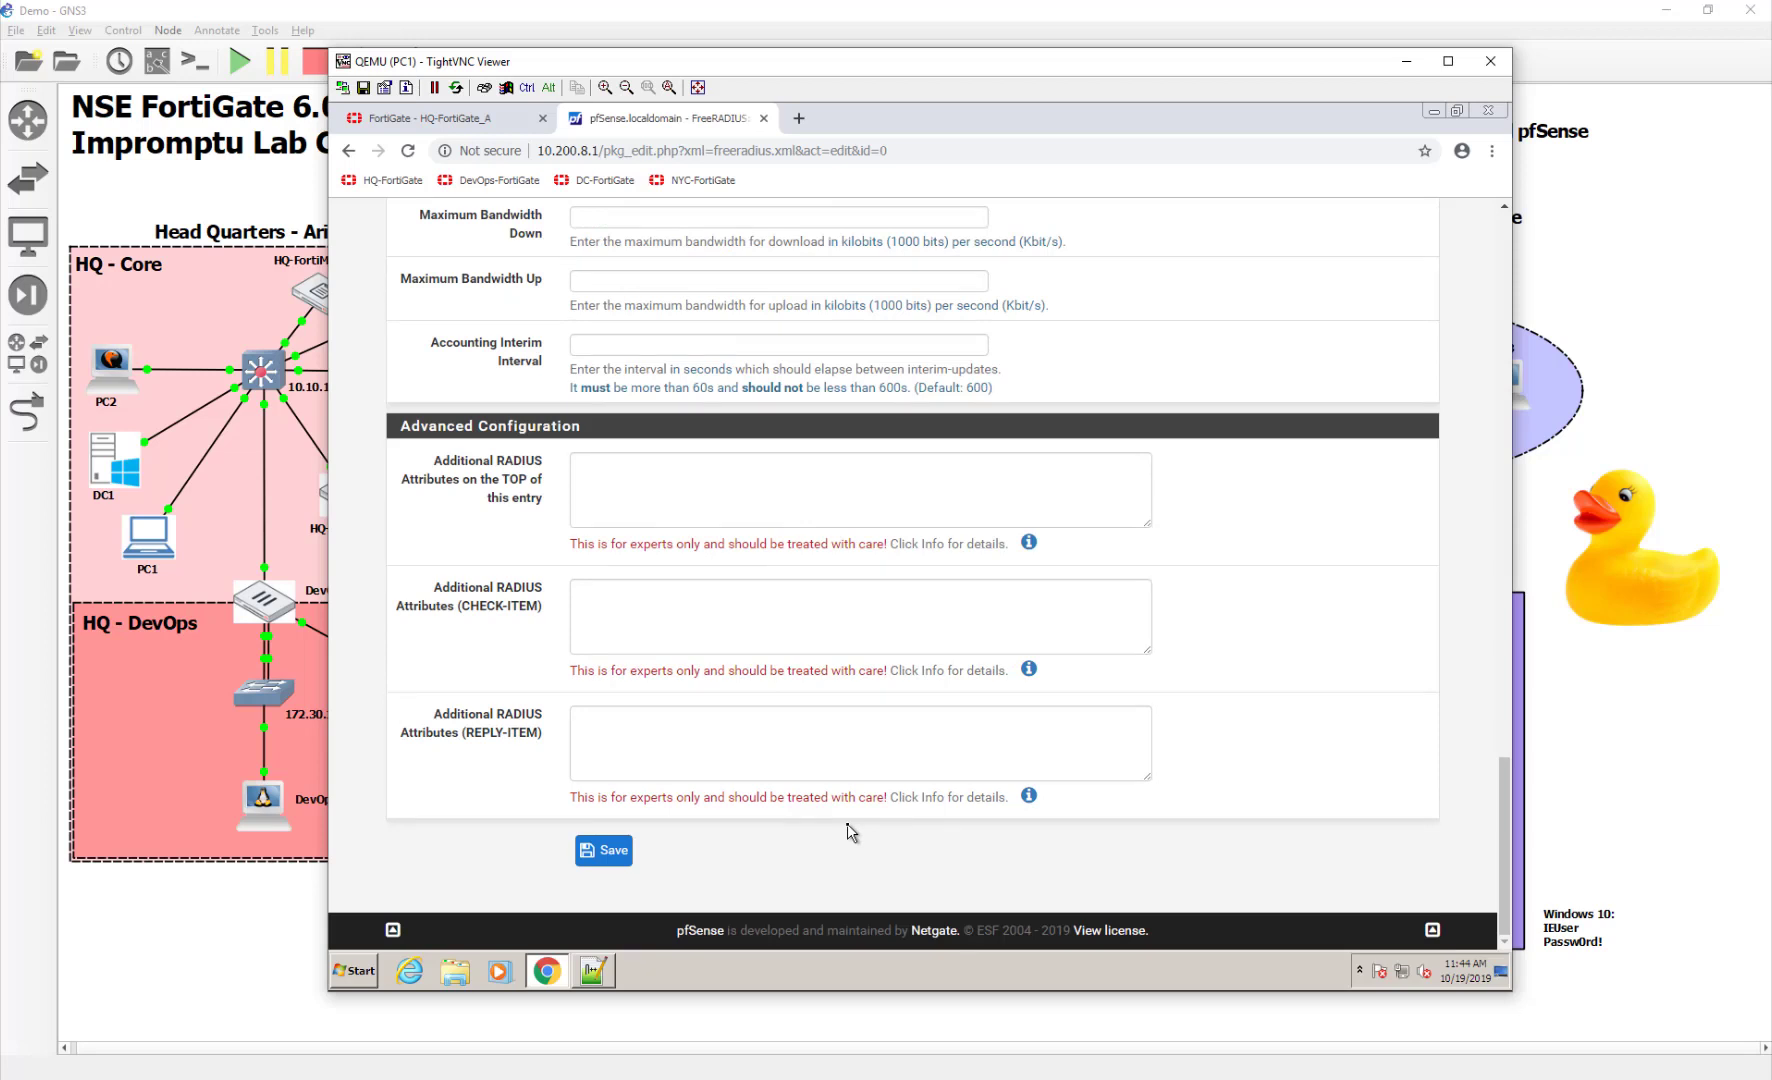
pyautogui.click(810, 747)
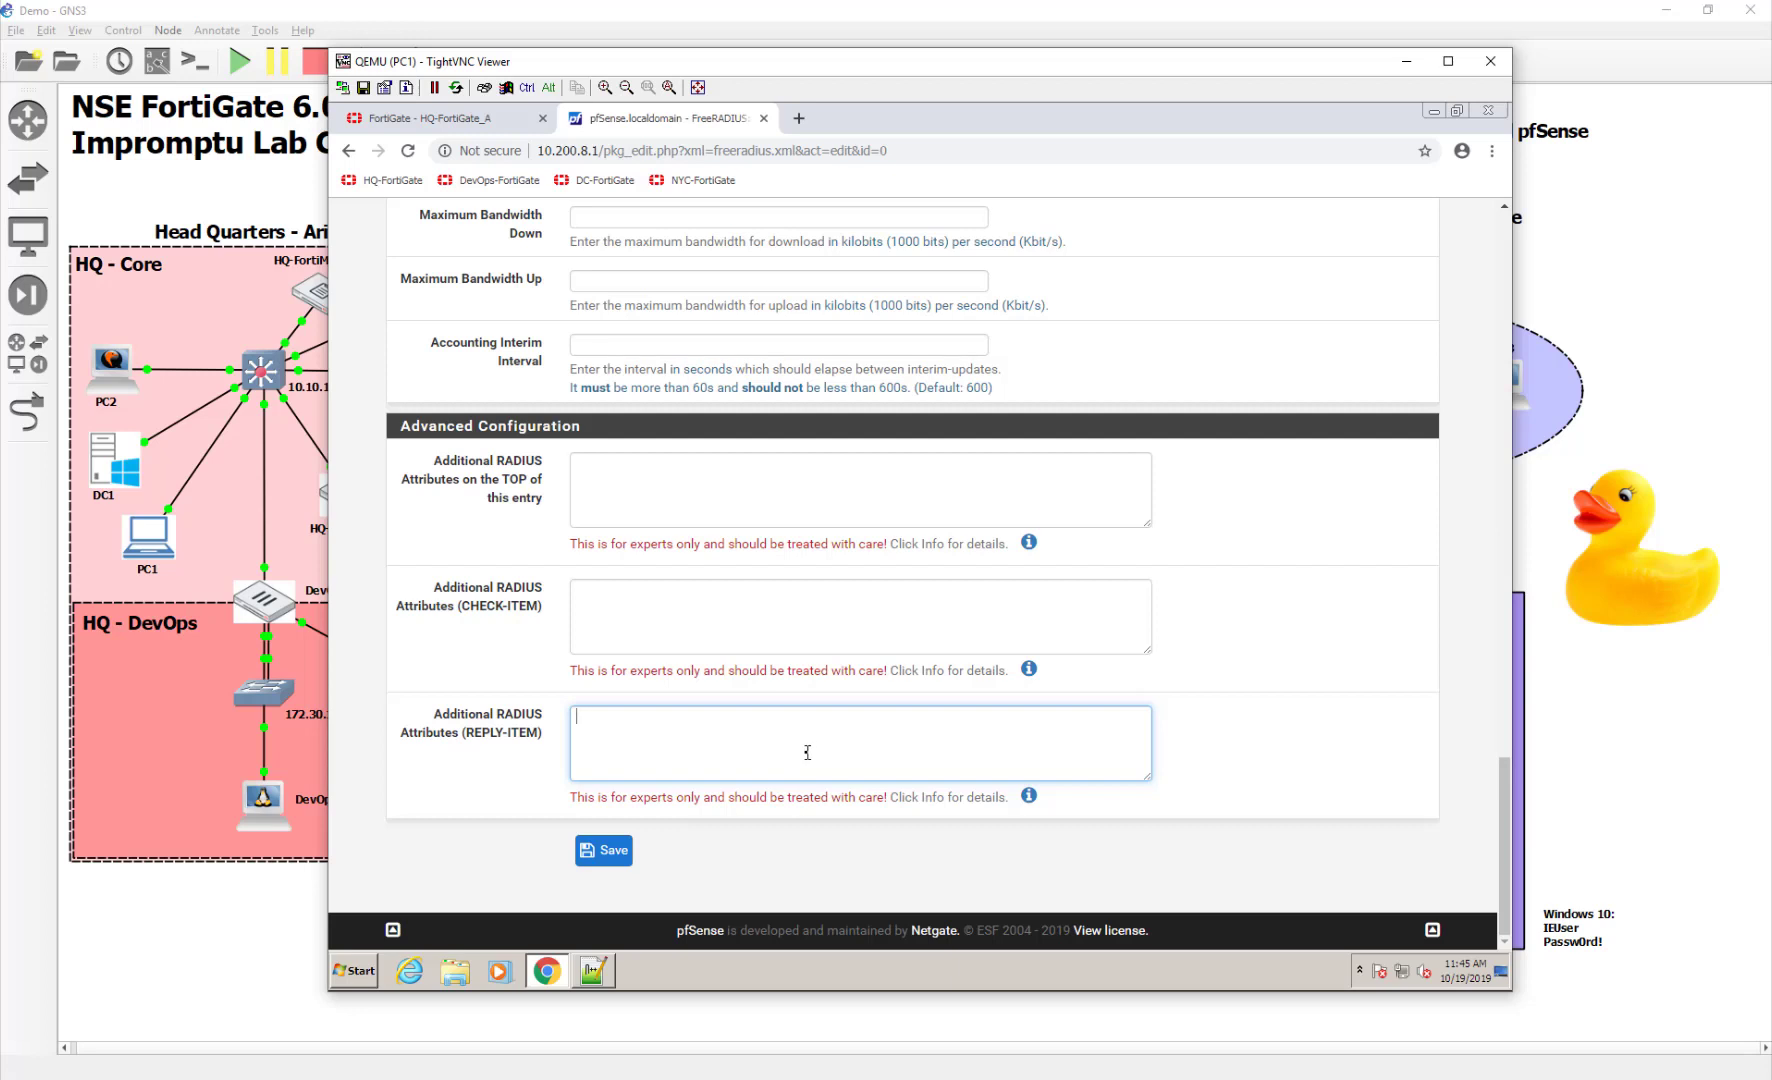
pyautogui.click(600, 967)
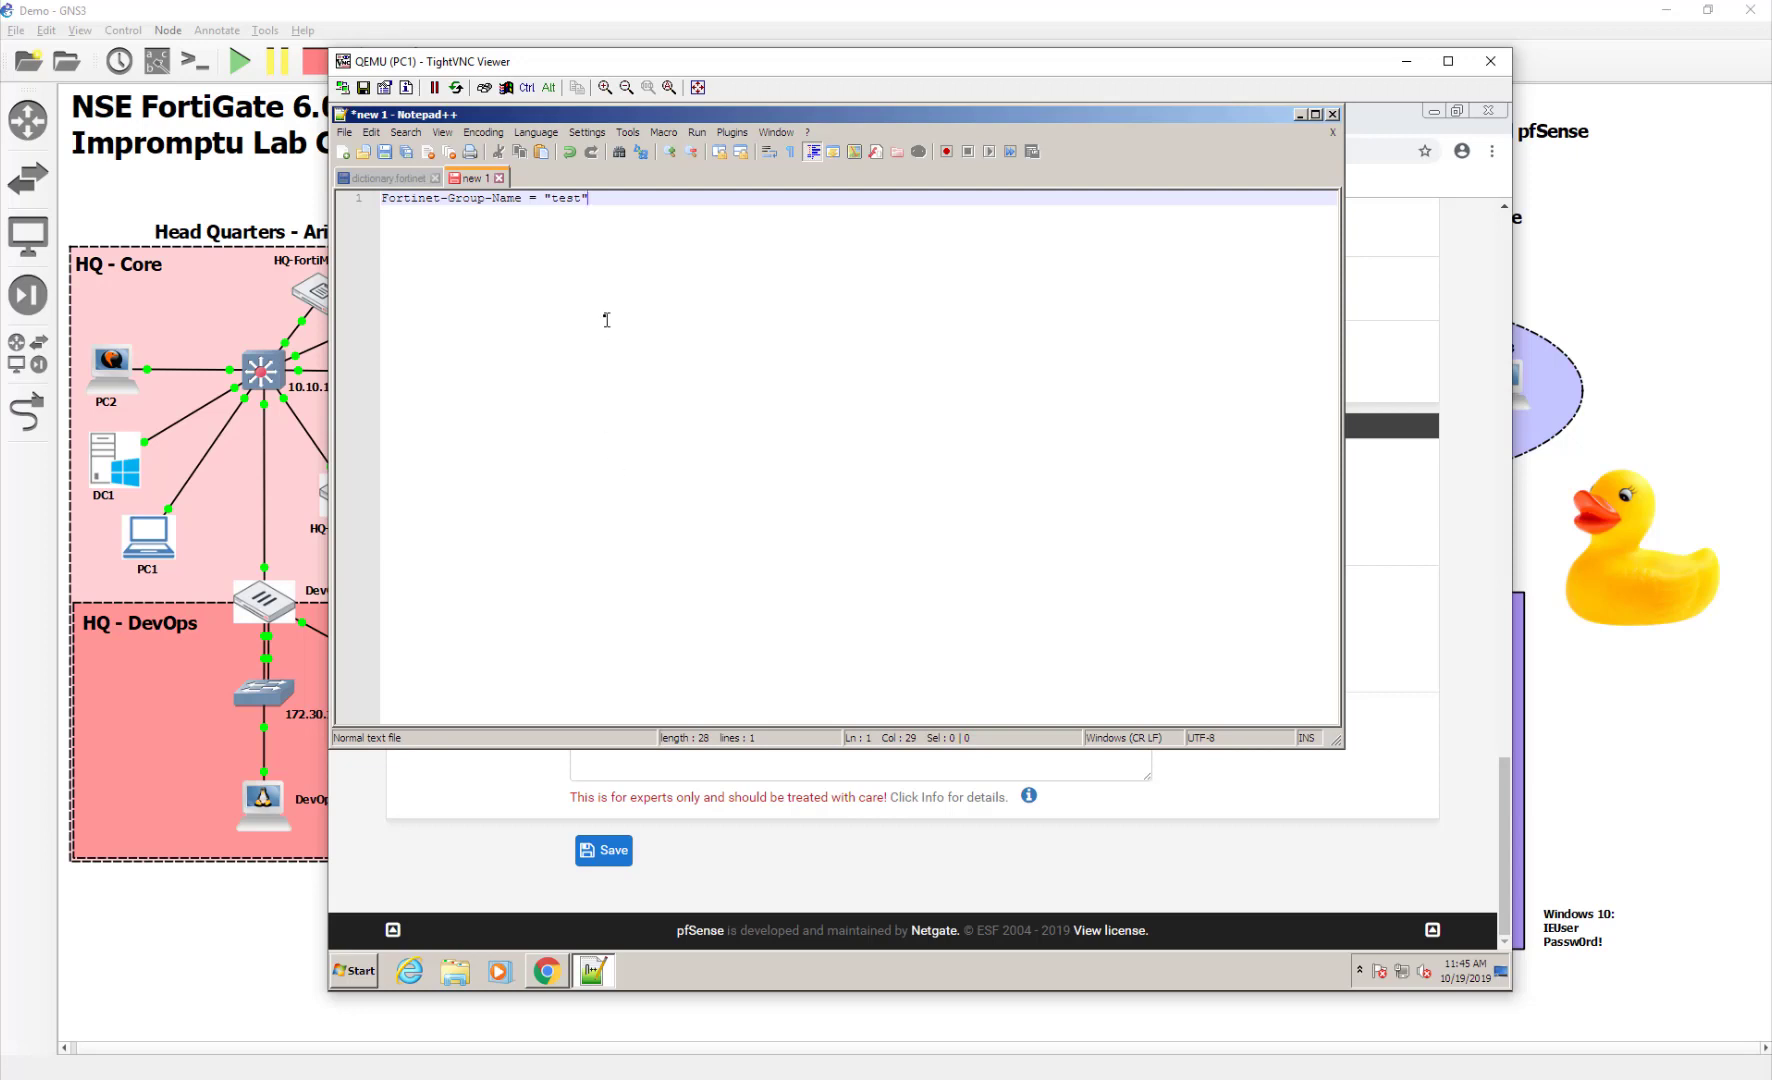
pyautogui.moveTo(610, 199); pyautogui.dragTo(364, 205)
pyautogui.rightClick(393, 204)
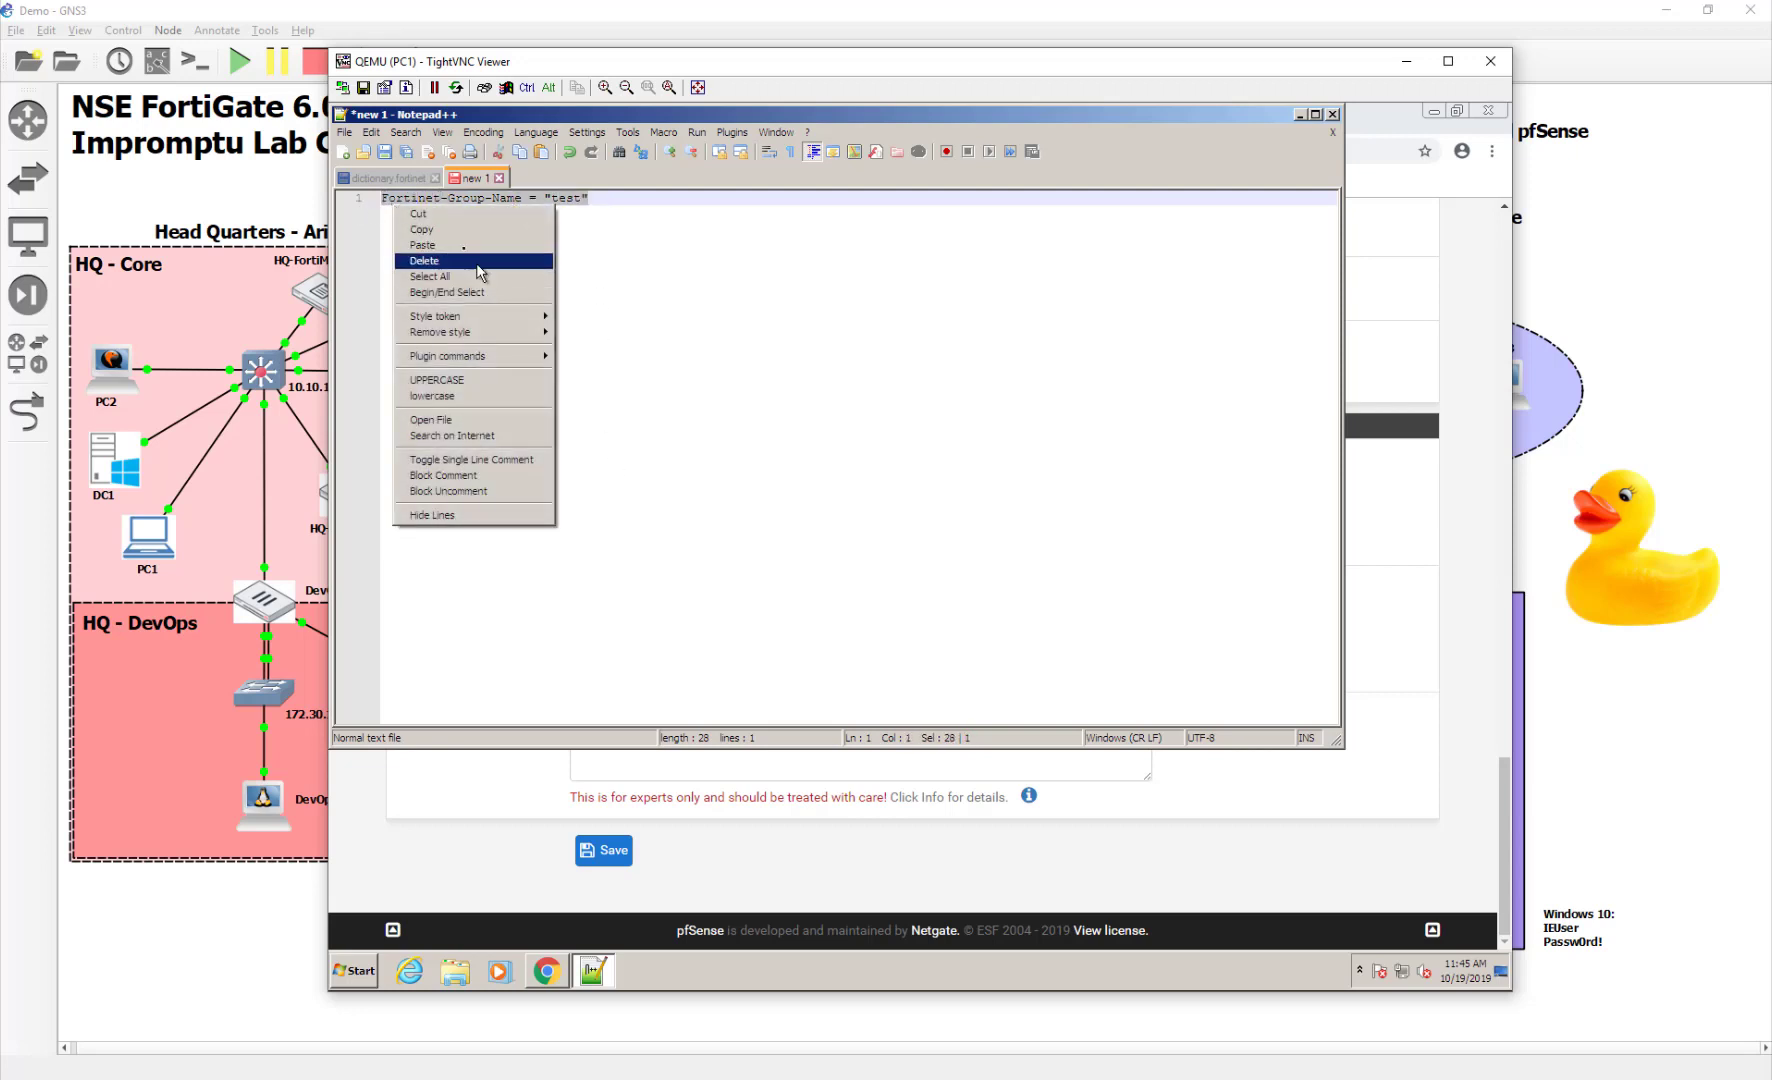
pyautogui.click(462, 230)
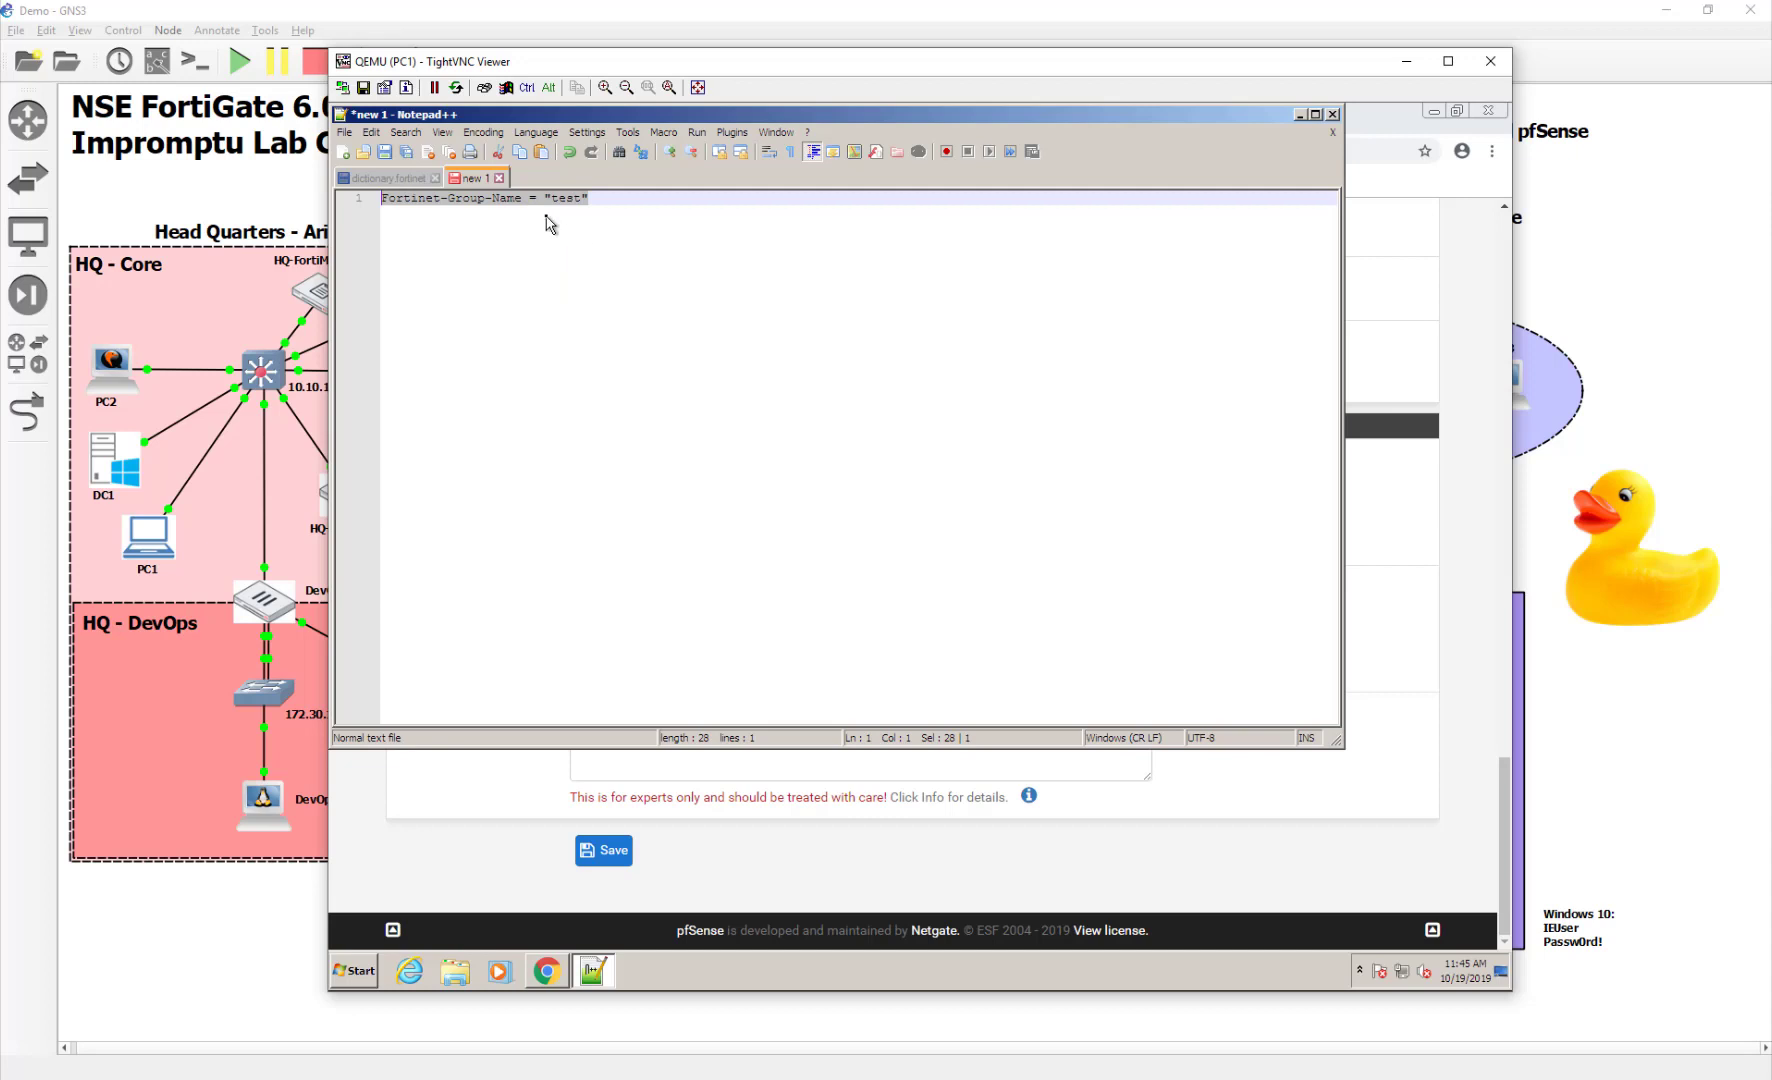
# Paste the attribute into bob's REPLY-ITEM attributes and save the user
pyautogui.click(1300, 114)
pyautogui.click(776, 724)
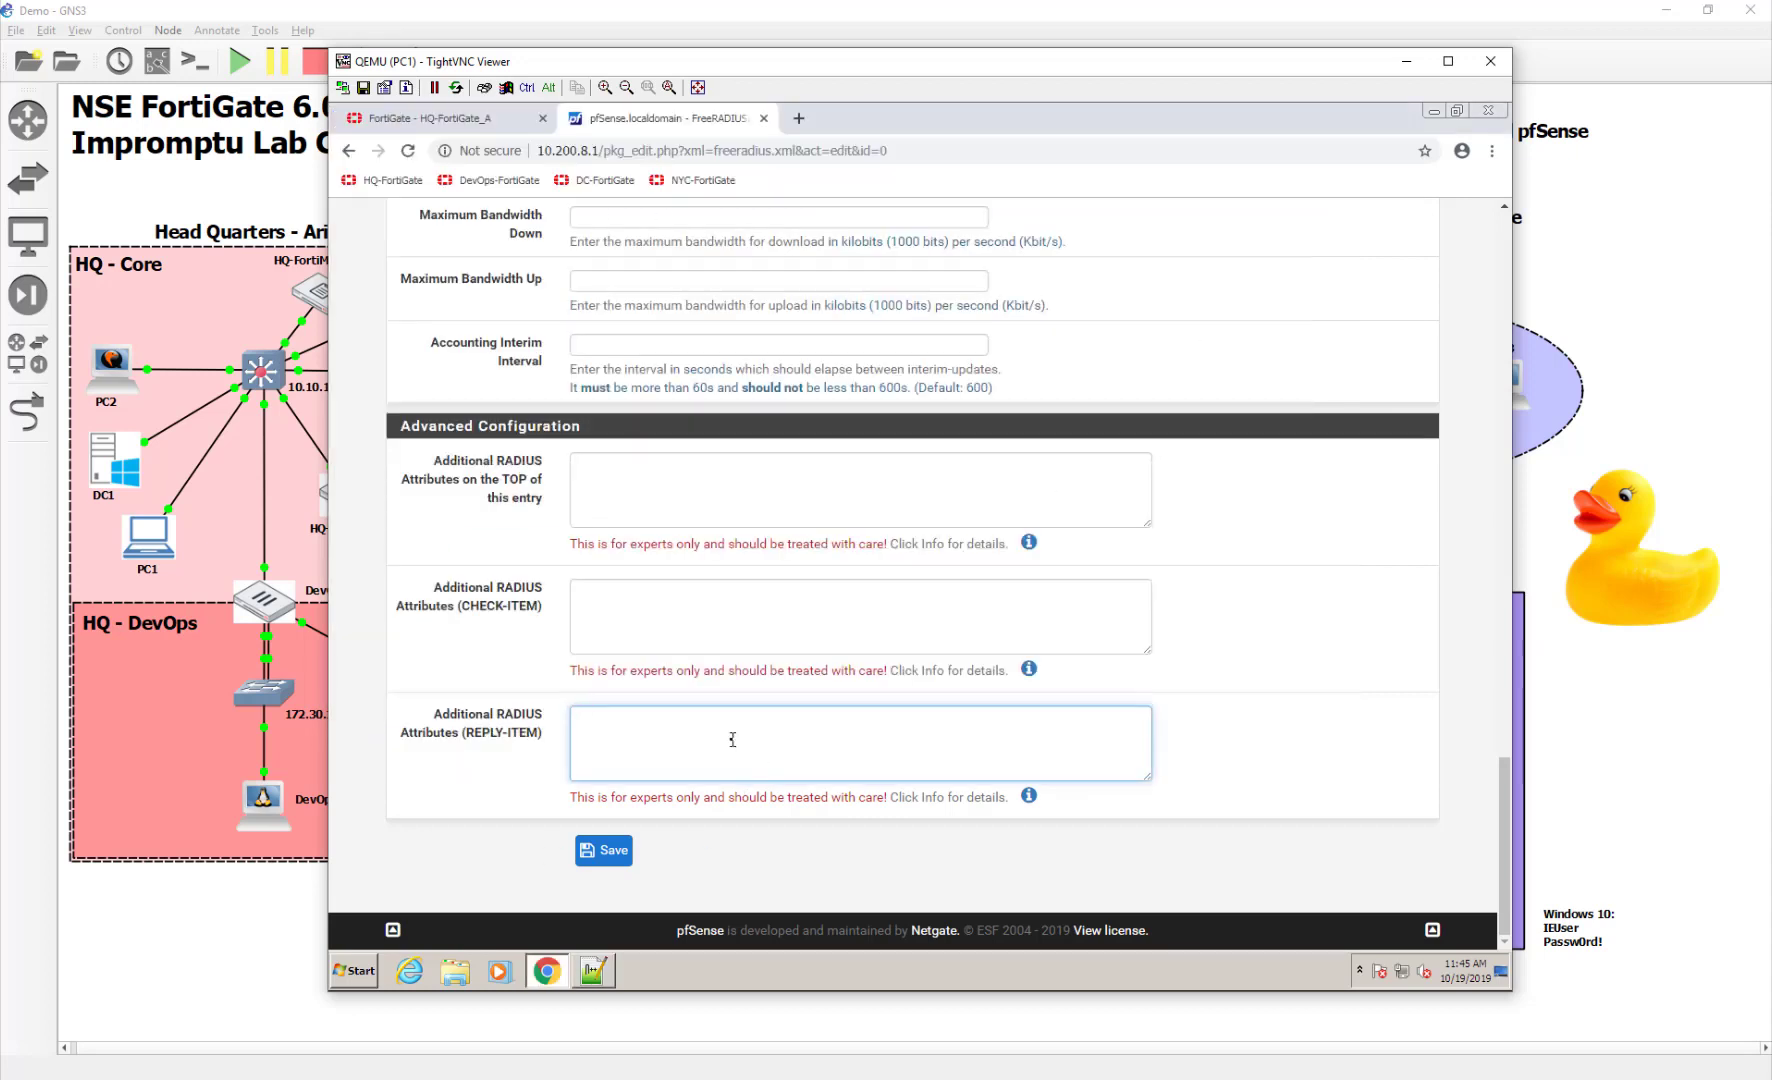
pyautogui.rightClick(732, 739)
pyautogui.click(795, 605)
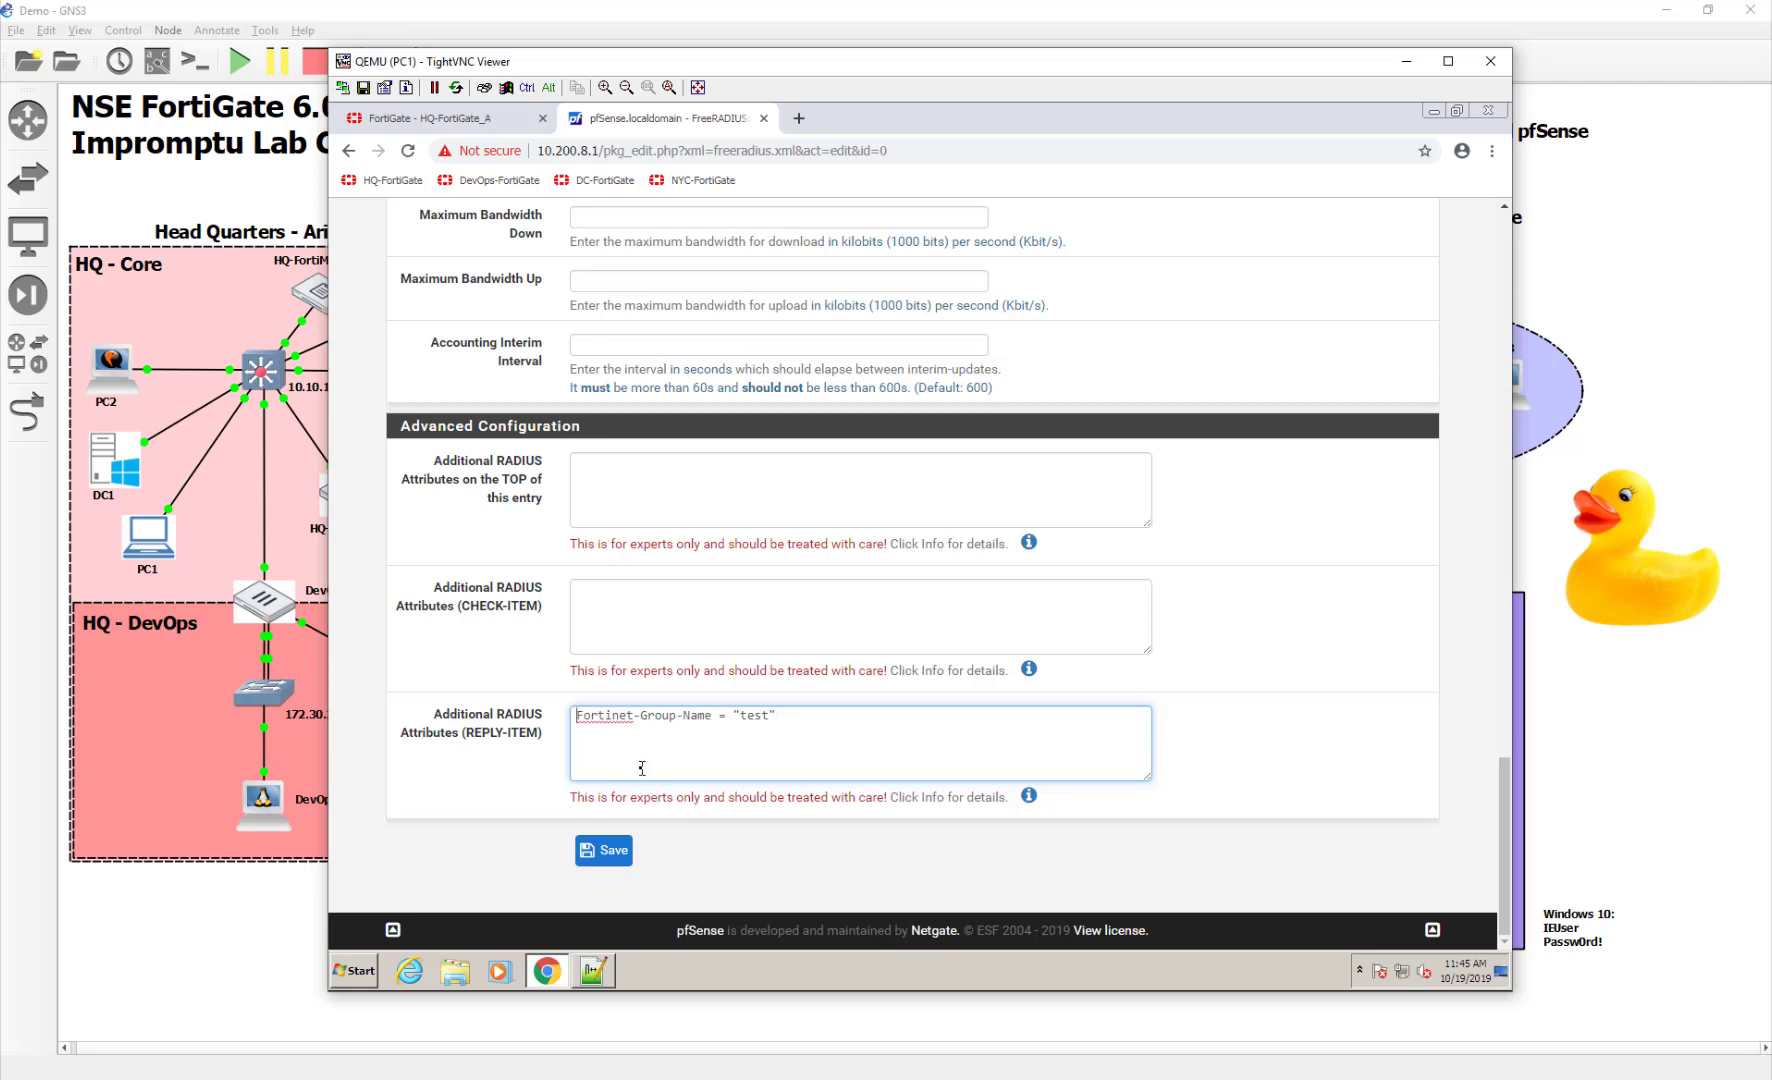
pyautogui.click(614, 852)
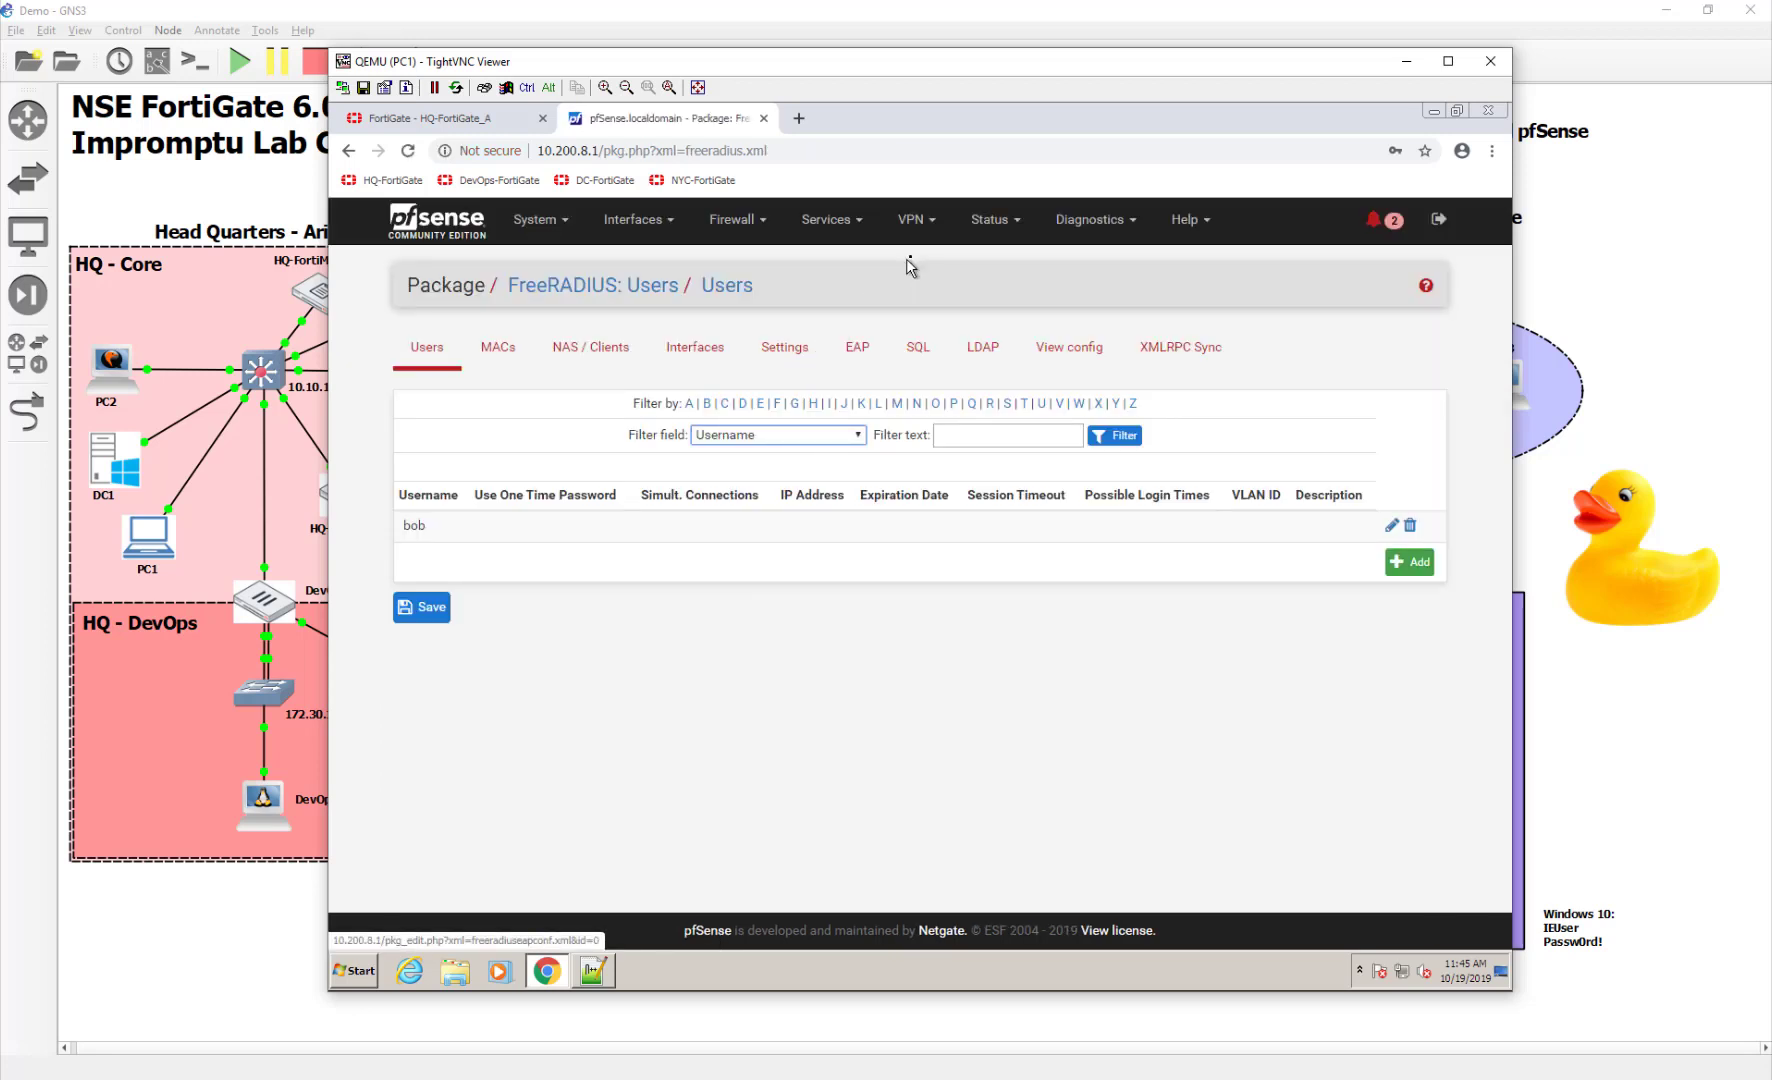
# Go to pfSense's Status > Services page to check radiusd is running
pyautogui.click(849, 240)
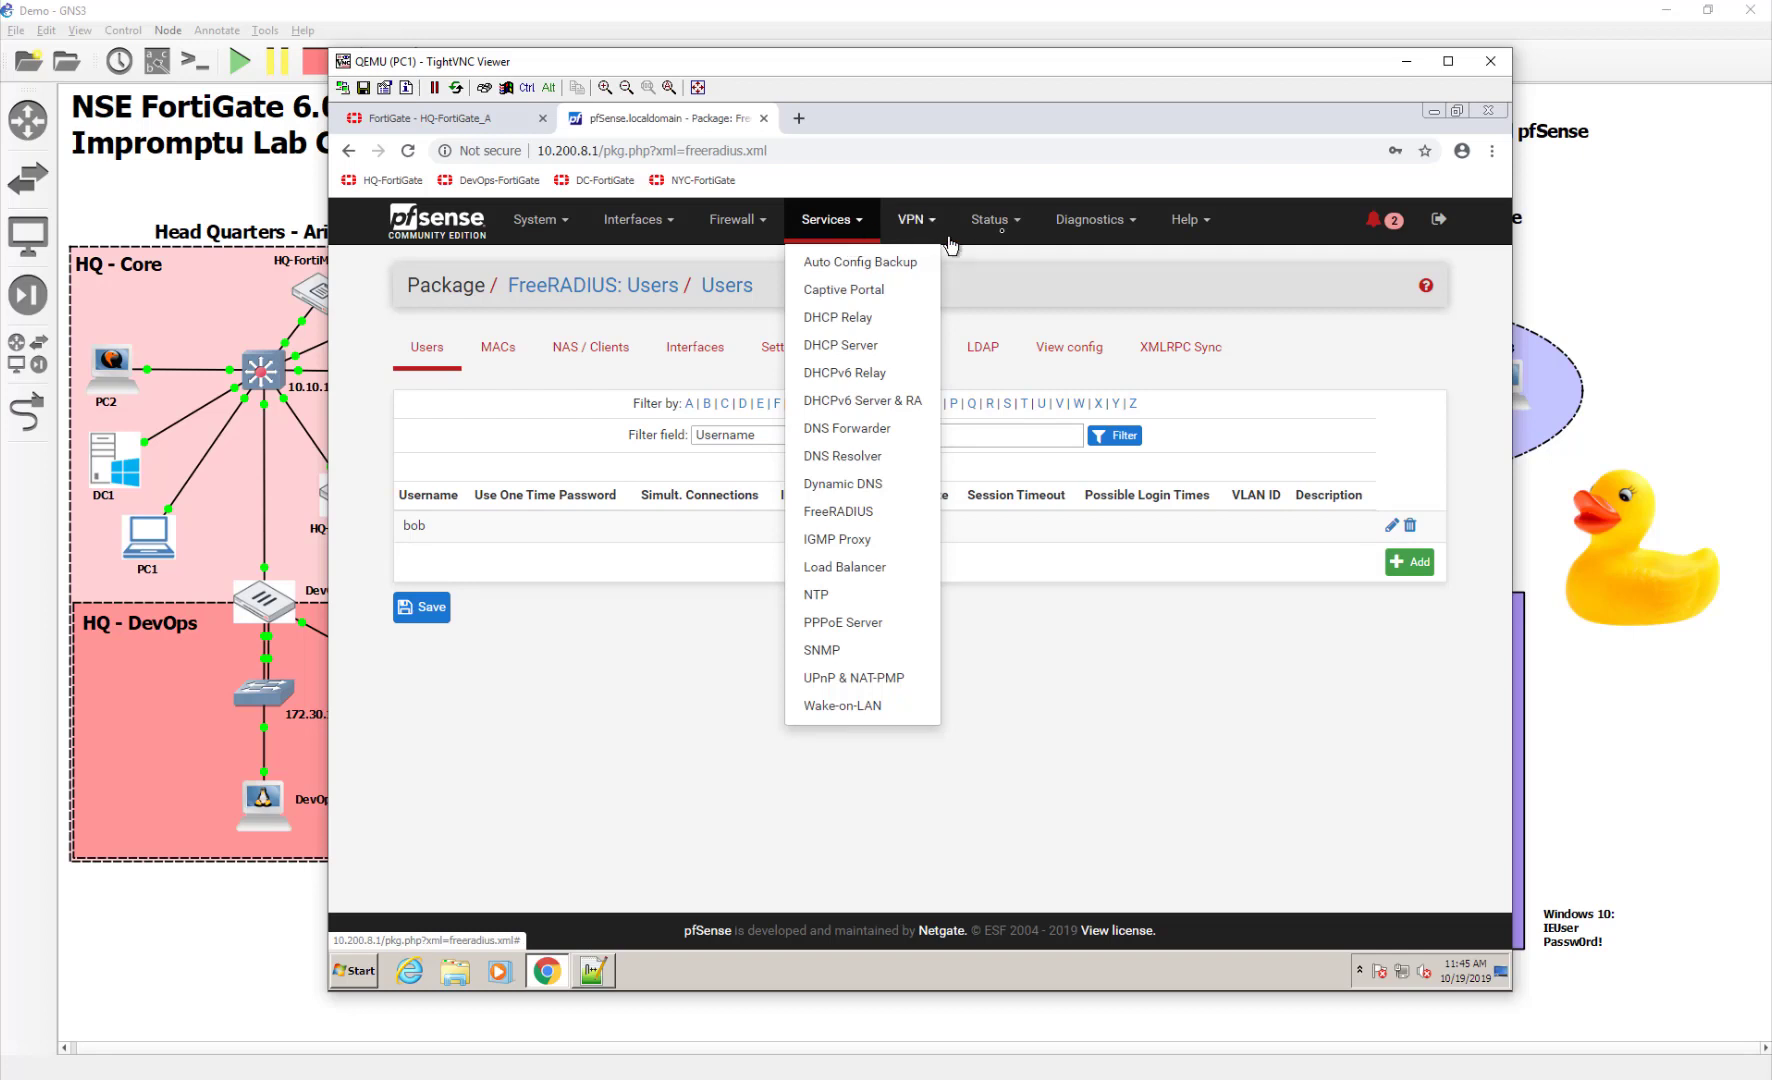
pyautogui.click(1003, 230)
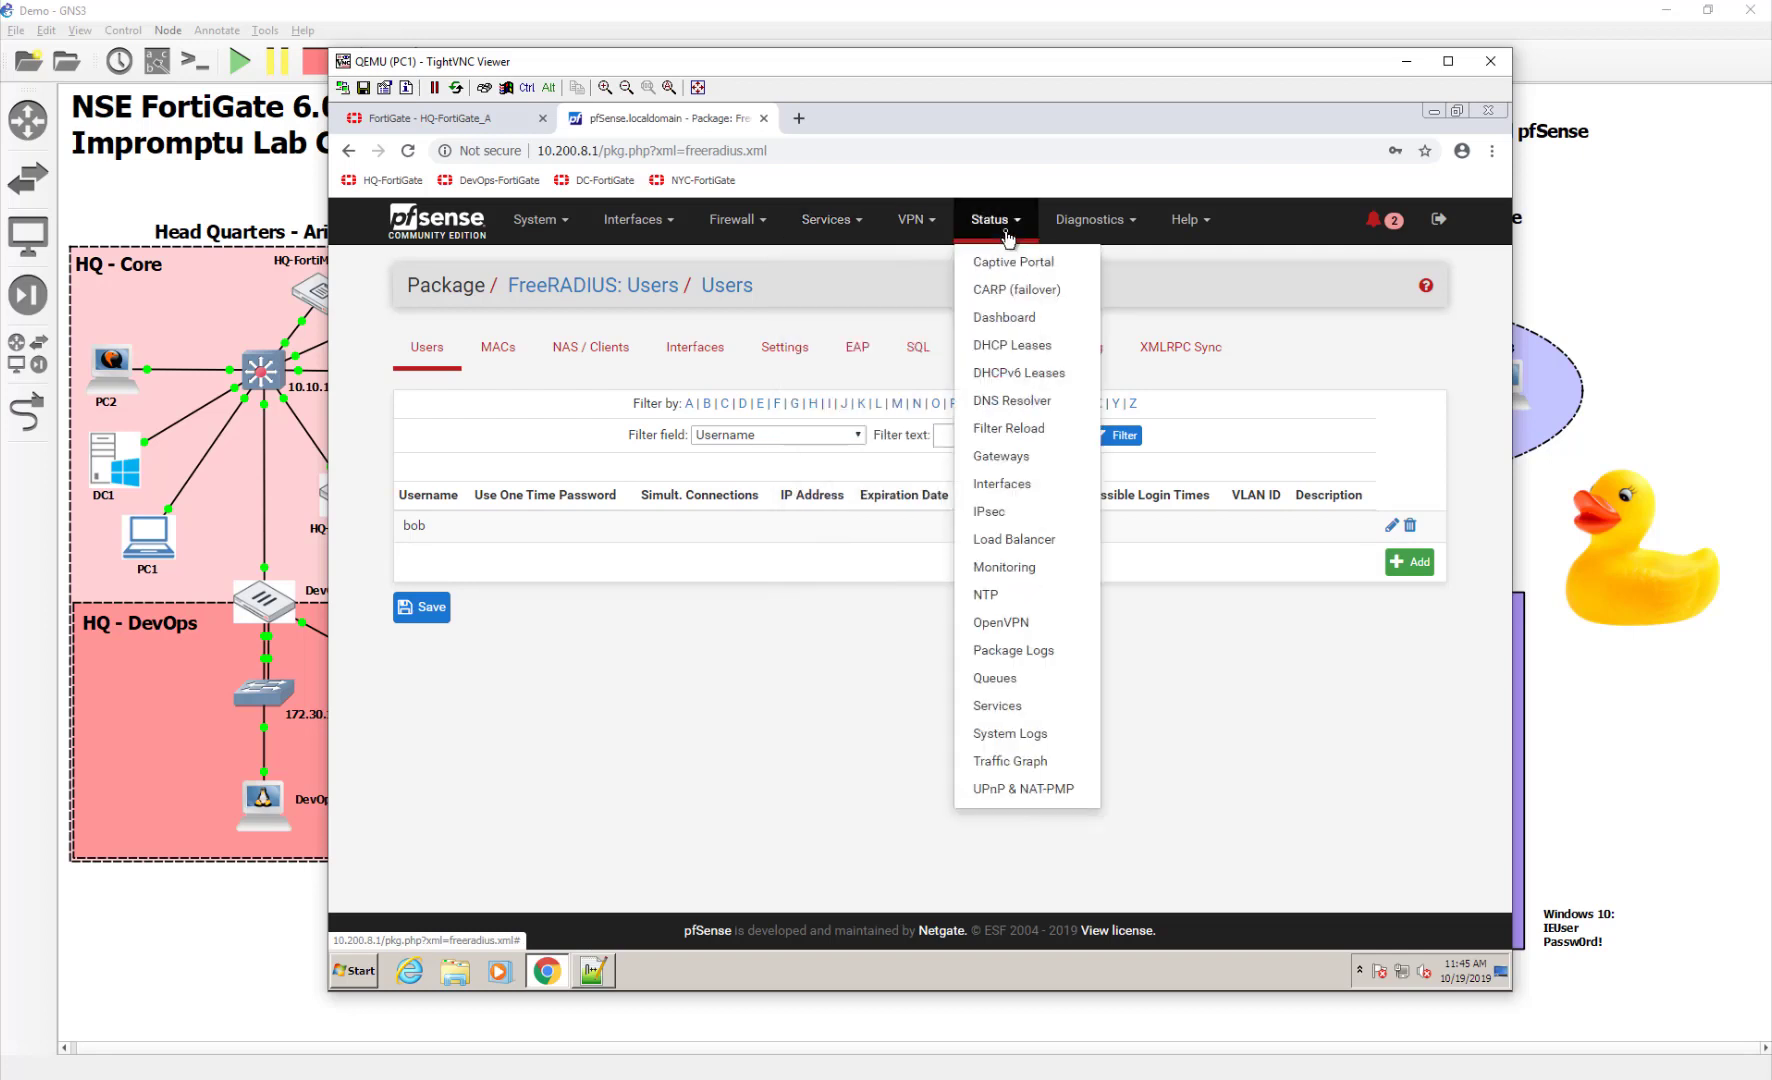
pyautogui.click(1038, 708)
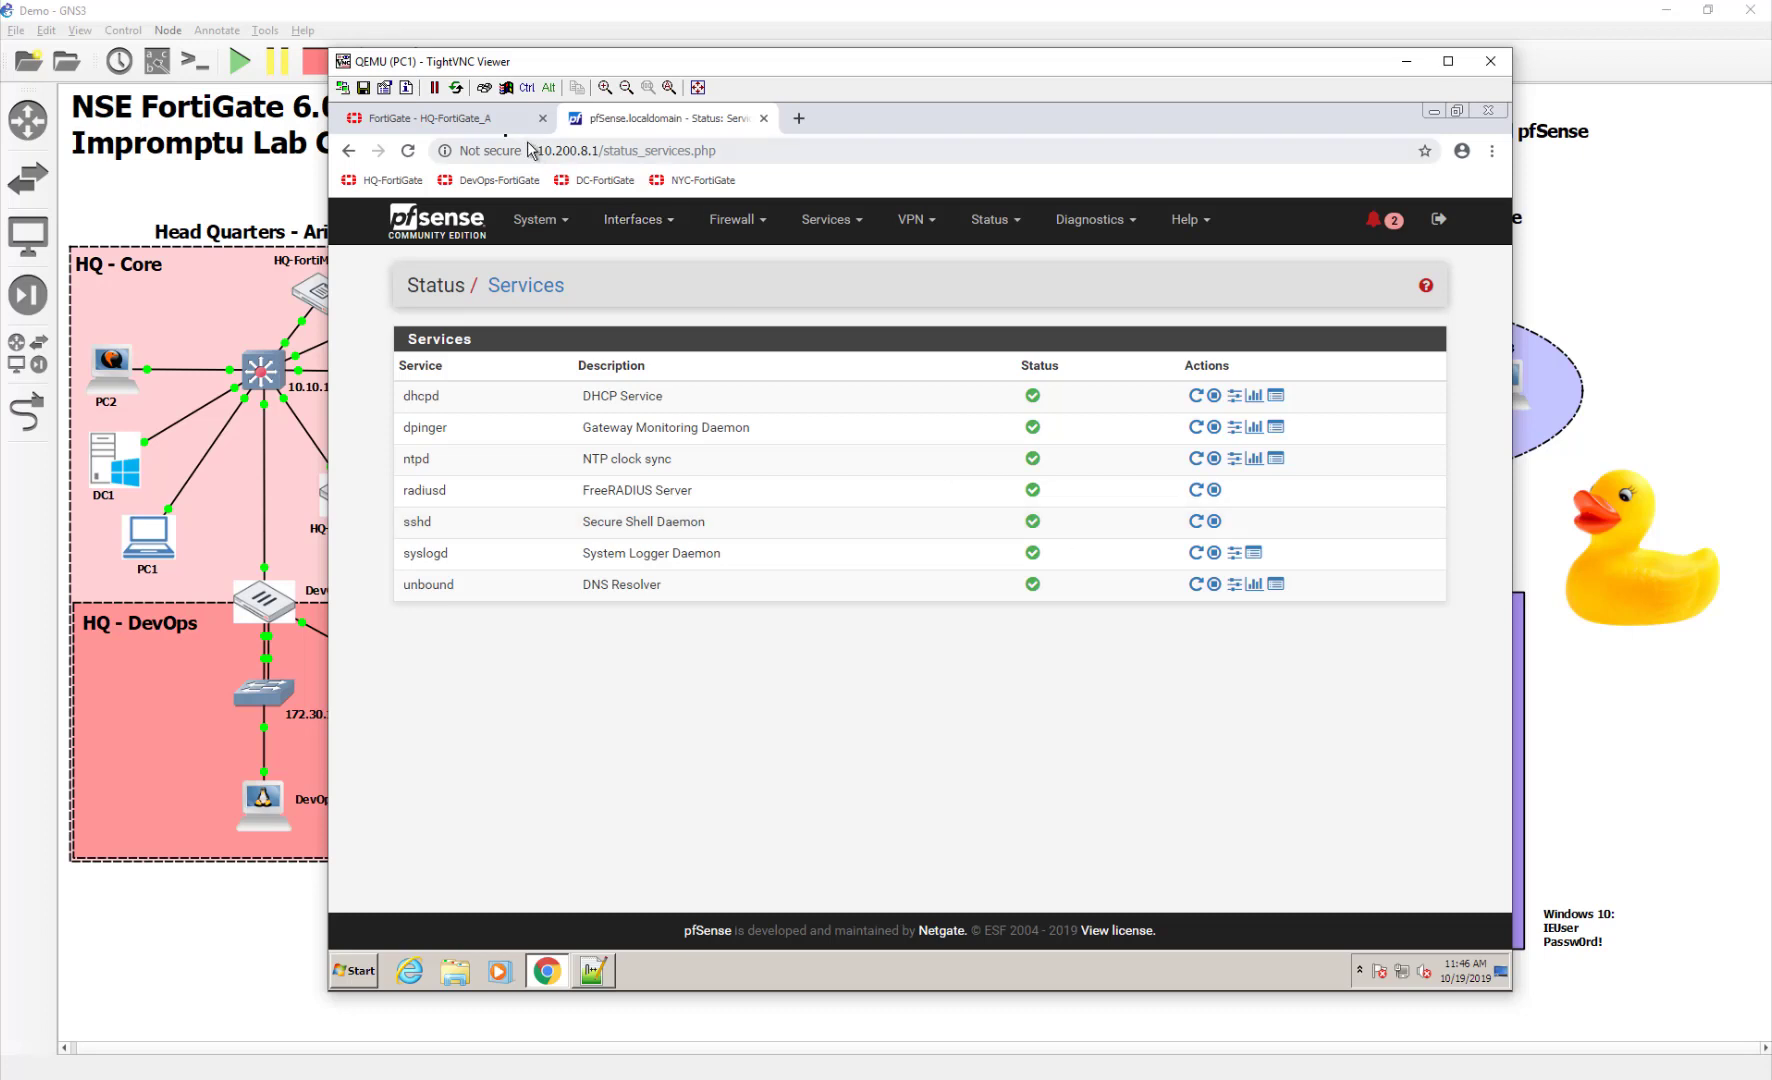
# Save the RadiusServer entry for 10.200.8.1 and open FortiGate's CLI console
pyautogui.click(484, 133)
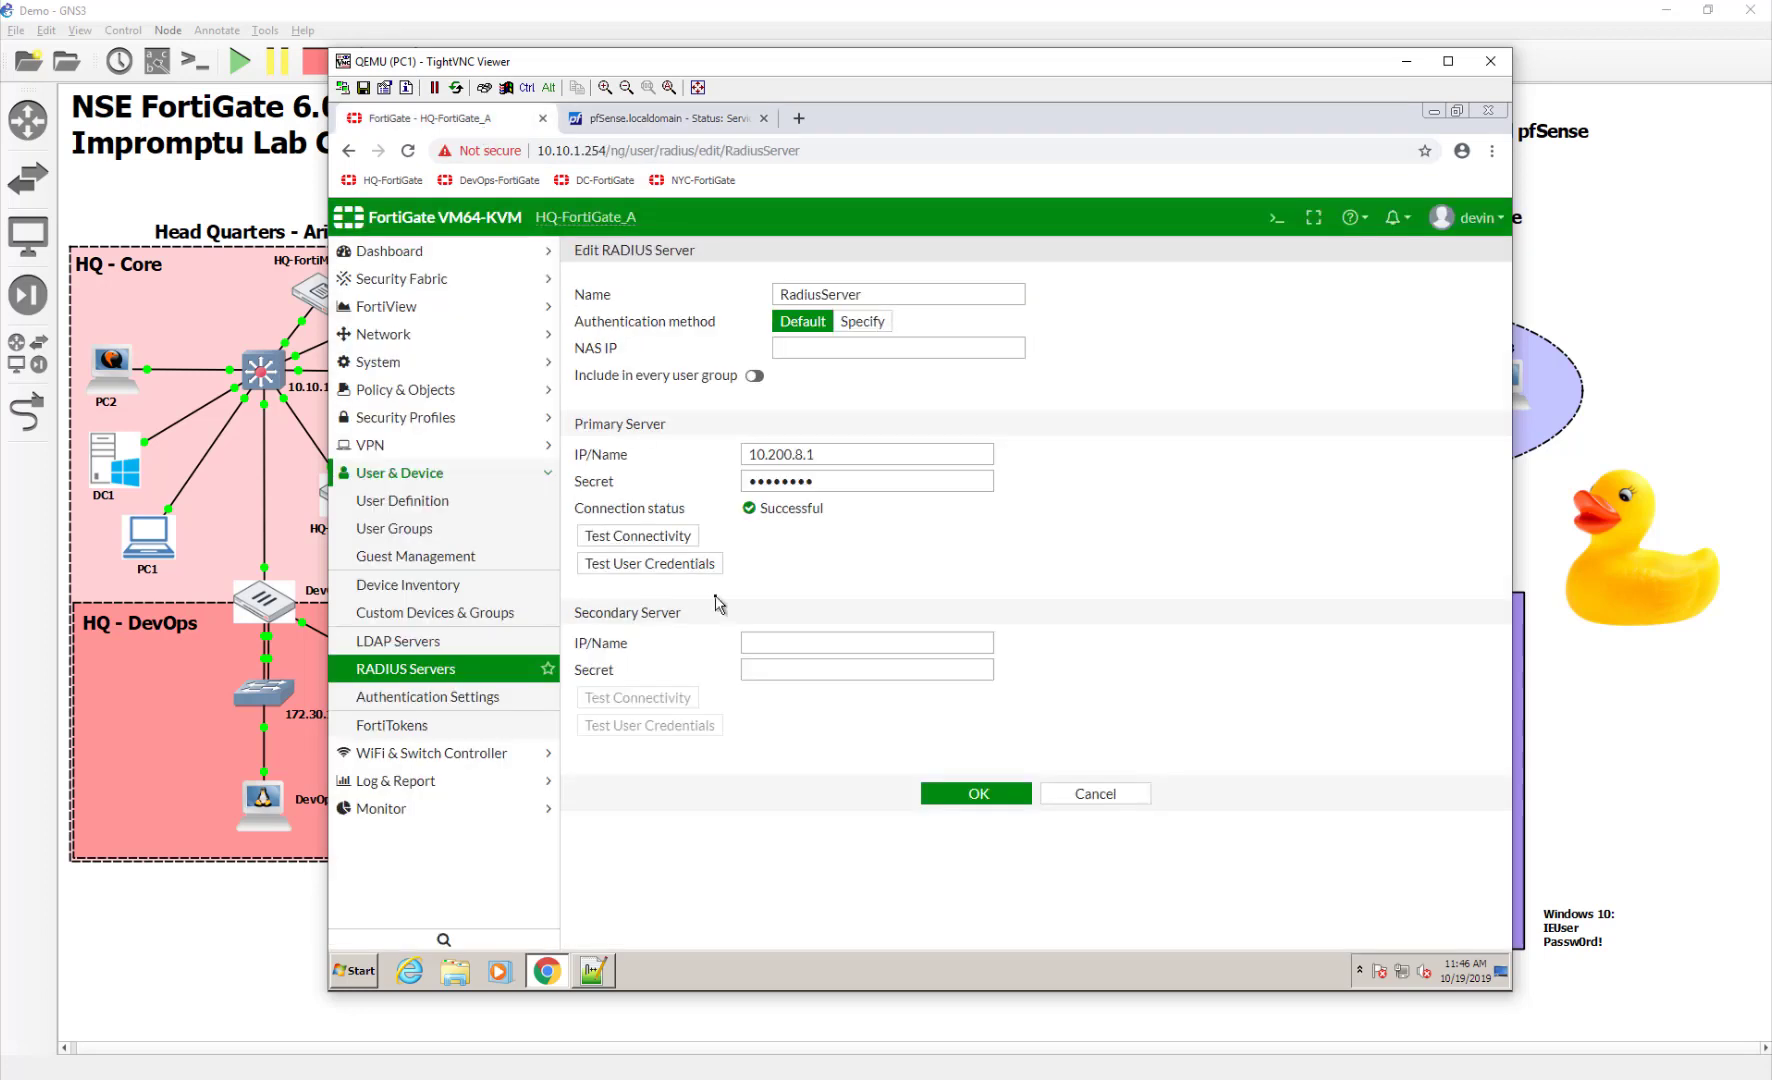
pyautogui.click(950, 798)
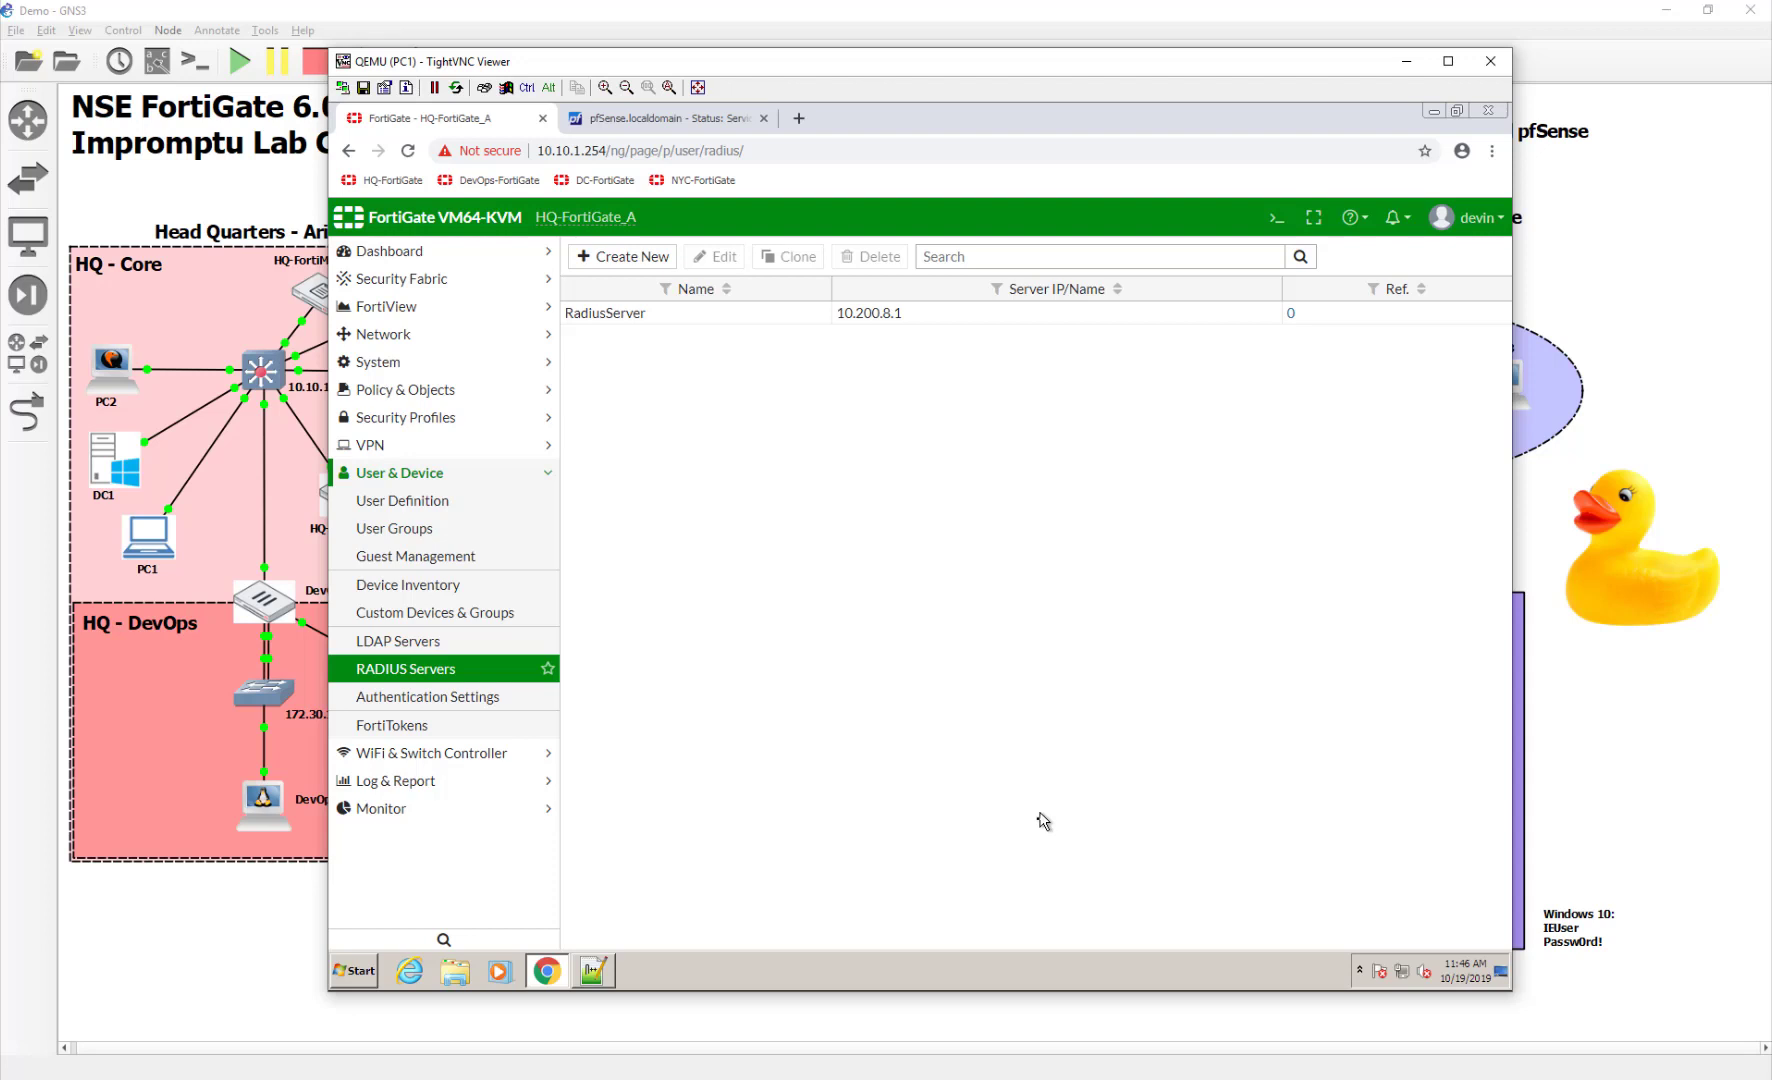
pyautogui.click(1276, 218)
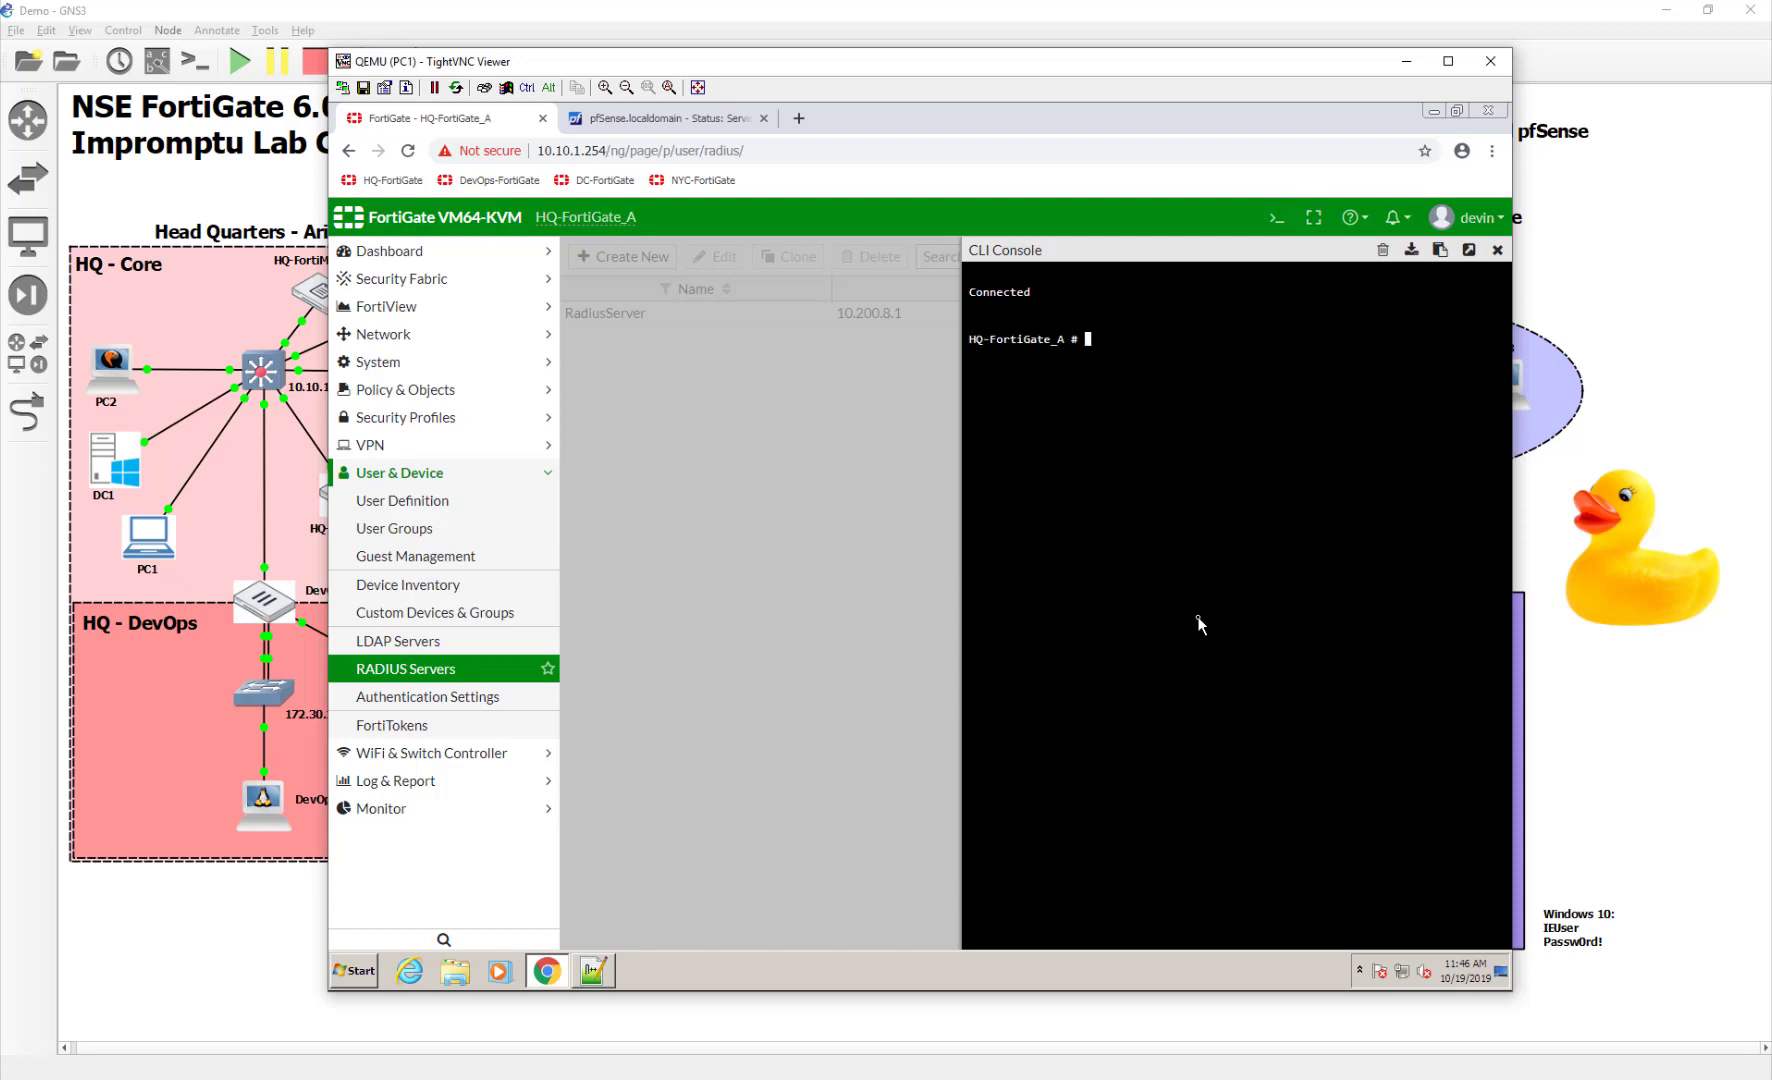
# Type 'diagnose test authserver radius' in the console, then go back to the RADIUS Servers list
pyautogui.write('diagnose test')
pyautogui.press('Tab')
pyautogui.press('Tab')
pyautogui.press('BackSpace')
pyautogui.press('BackSpace')
pyautogui.press('BackSpace')
pyautogui.press('BackSpace')
pyautogui.press('BackSpace')
pyautogui.press('BackSpace')
pyautogui.press('BackSpace')
pyautogui.press('BackSpace')
pyautogui.press('BackSpace')
pyautogui.press('BackSpace')
pyautogui.press('BackSpace')
pyautogui.write('authserver')
pyautogui.press('Tab')
pyautogui.press('Tab')
pyautogui.press('Tab')
pyautogui.press('BackSpace')
pyautogui.press('BackSpace')
pyautogui.press('BackSpace')
pyautogui.press('BackSpace')
pyautogui.press('BackSpace')
pyautogui.press('BackSpace')
pyautogui.press('BackSpace')
pyautogui.press('BackSpace')
pyautogui.press('BackSpace')
pyautogui.press('BackSpace')
pyautogui.press('BackSpace')
pyautogui.press('BackSpace')
pyautogui.write('radius')
pyautogui.click(416, 676)
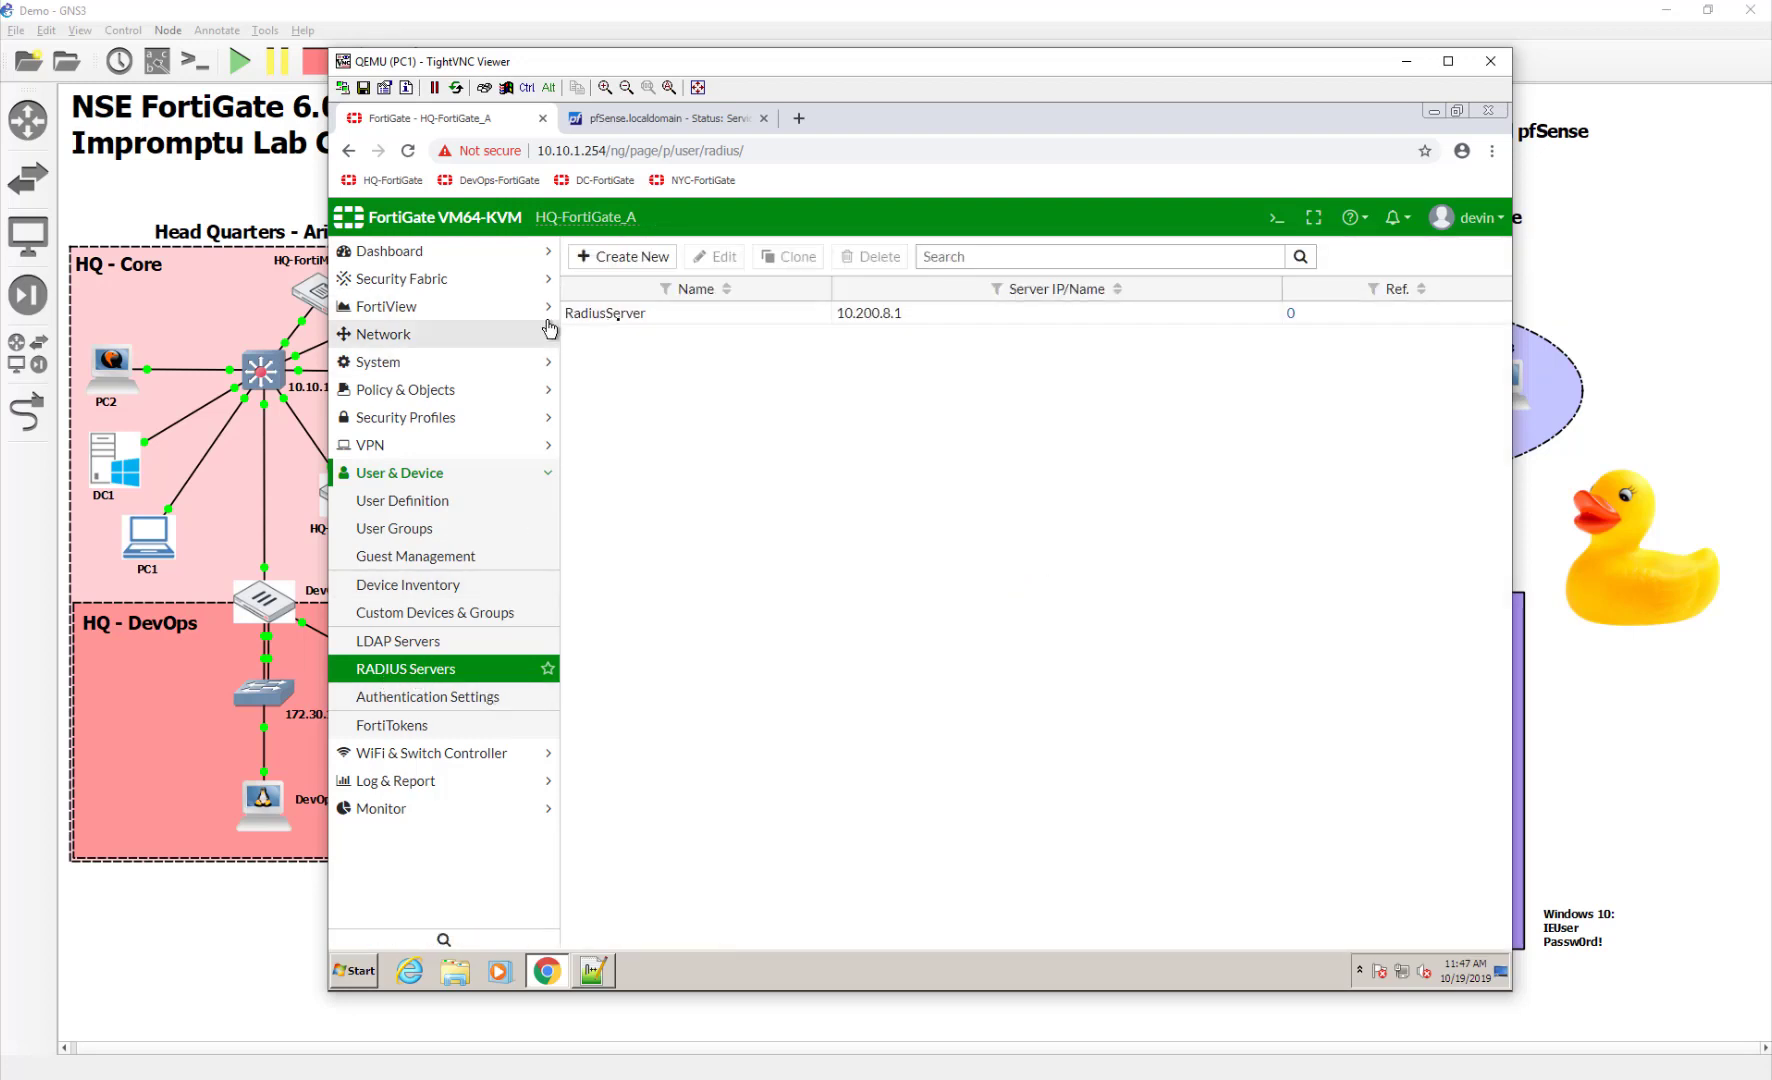
# Run 'diagnose test authserver radius RadiusServer pap bob' with bob's password in the CLI
pyautogui.click(1275, 220)
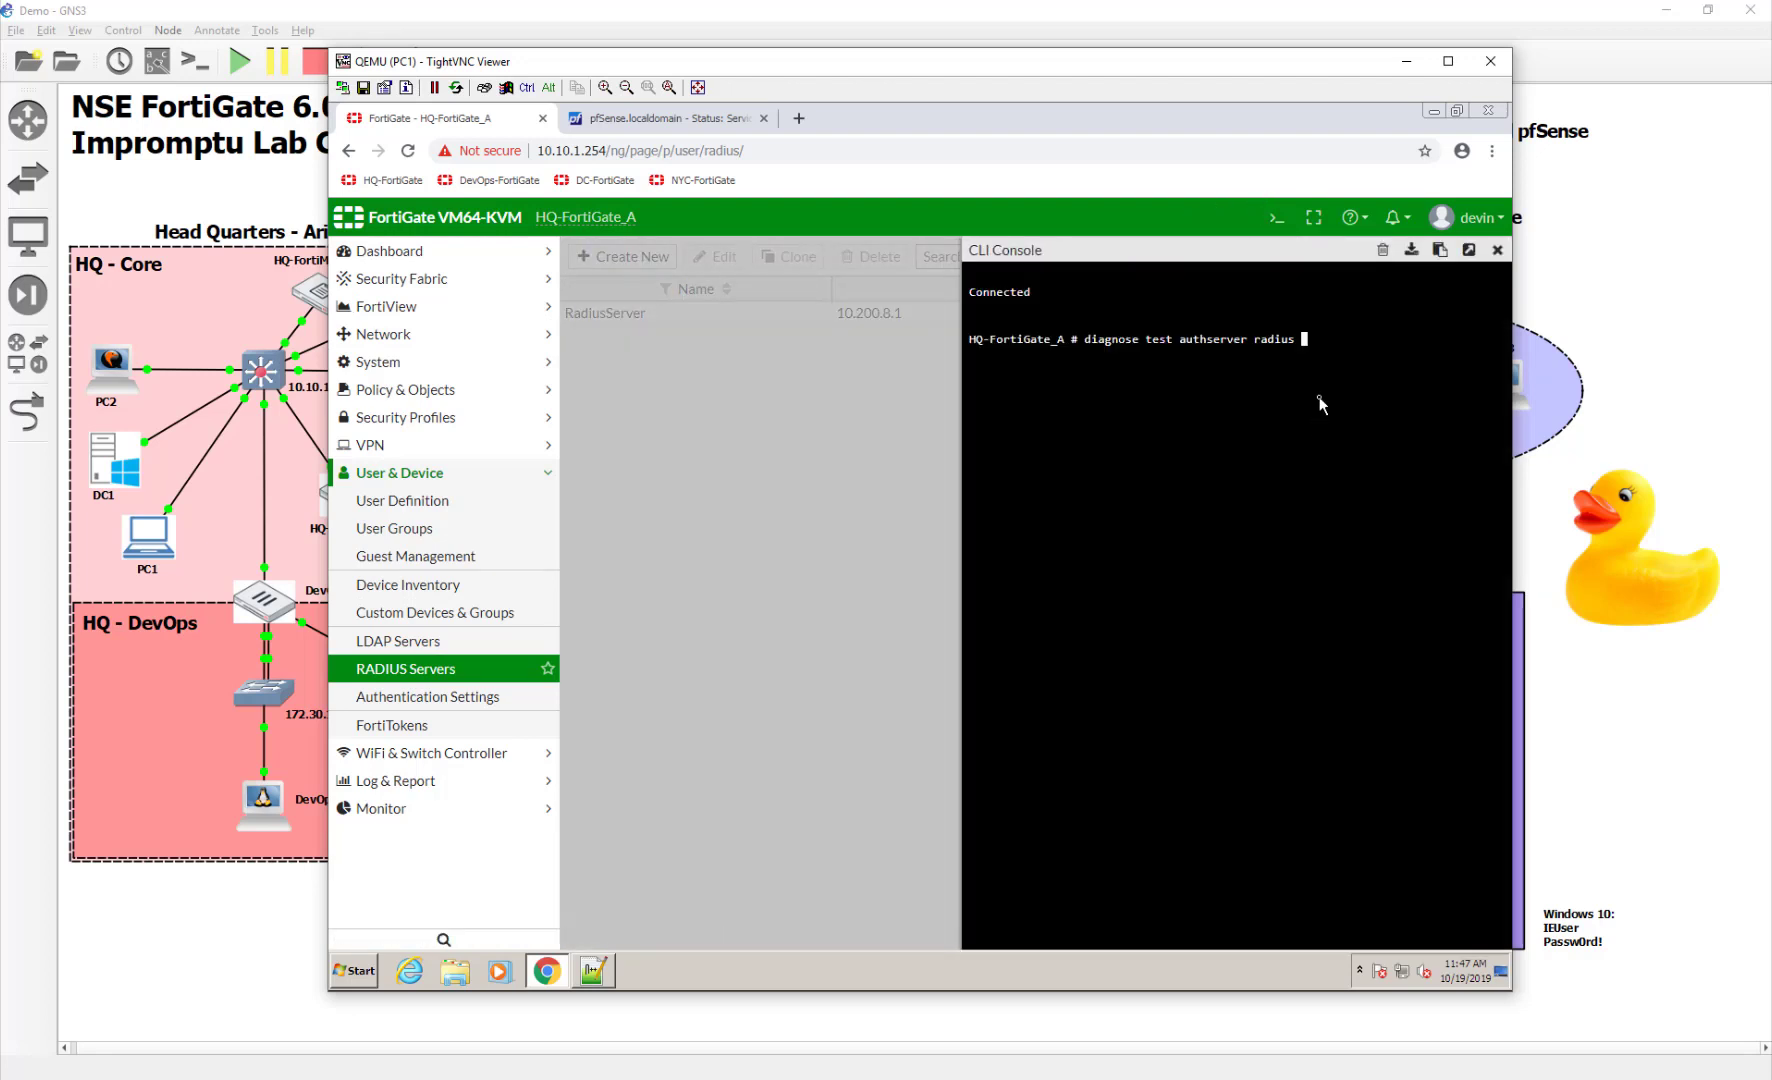
pyautogui.write('RadiusServer')
pyautogui.press('Return')
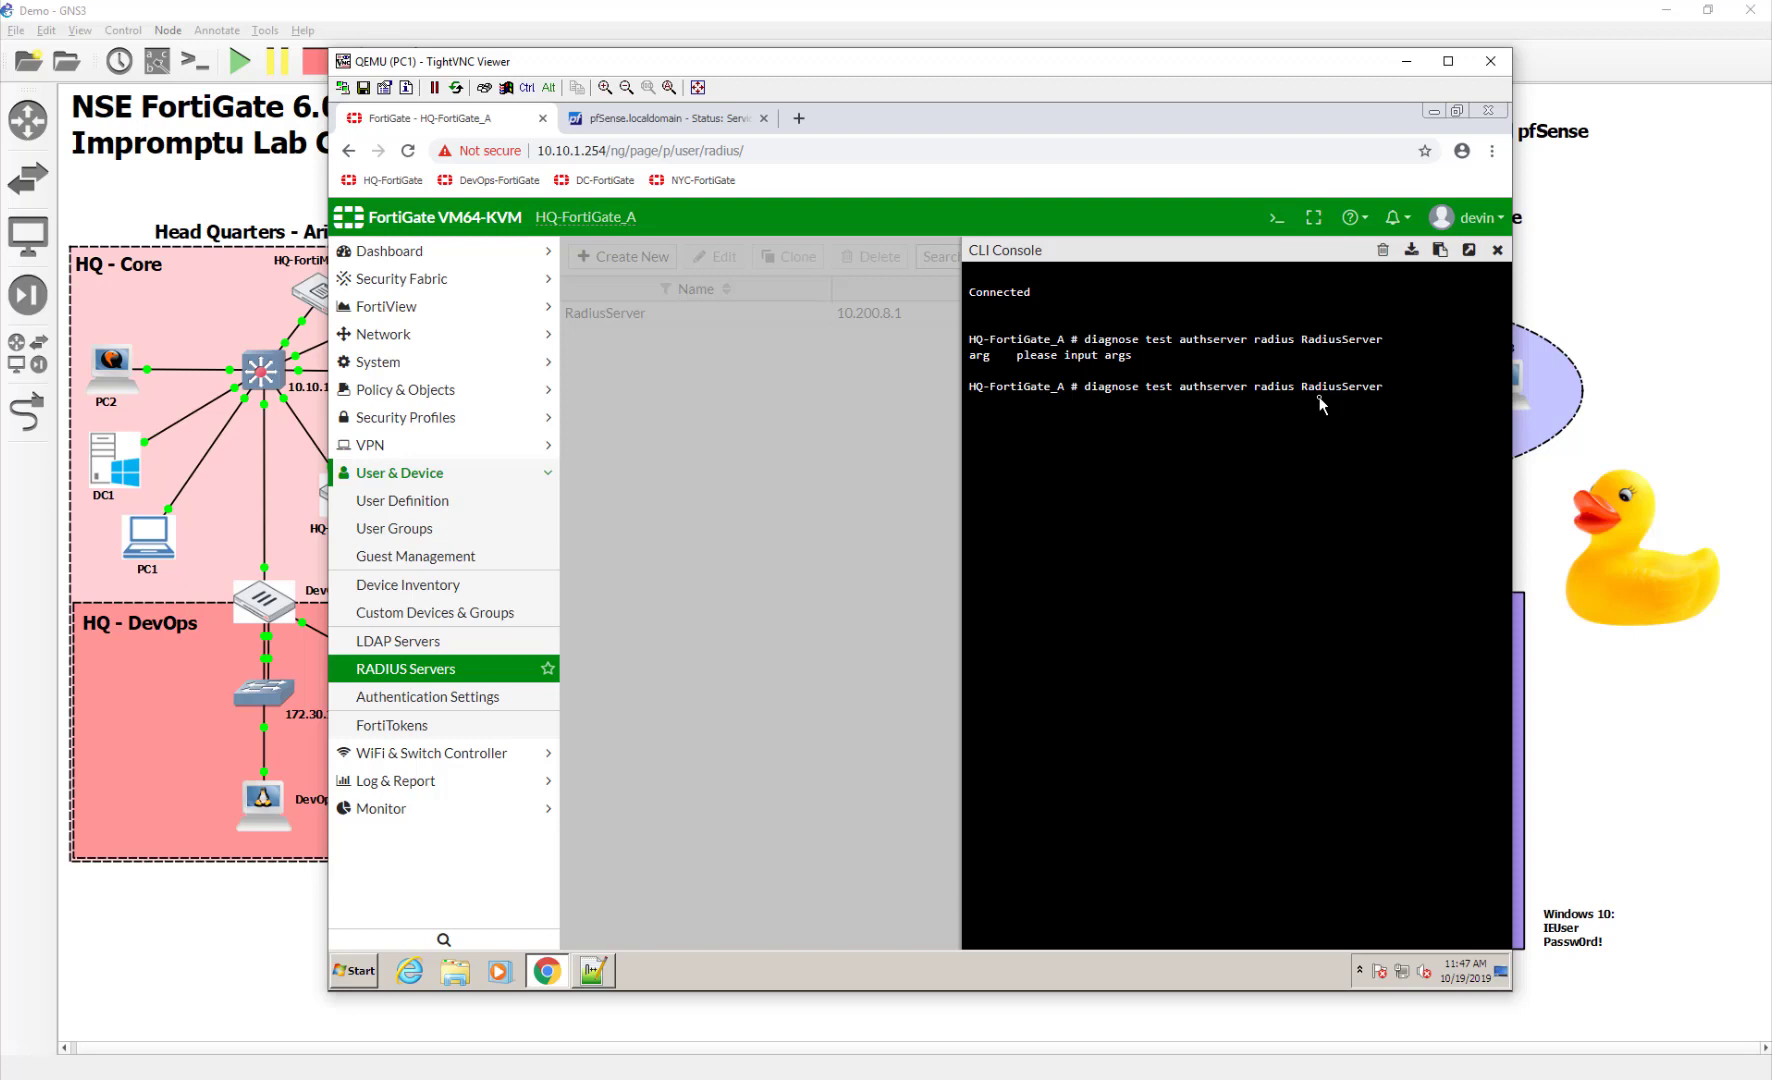
pyautogui.write('pap bob password')
pyautogui.press('Return')
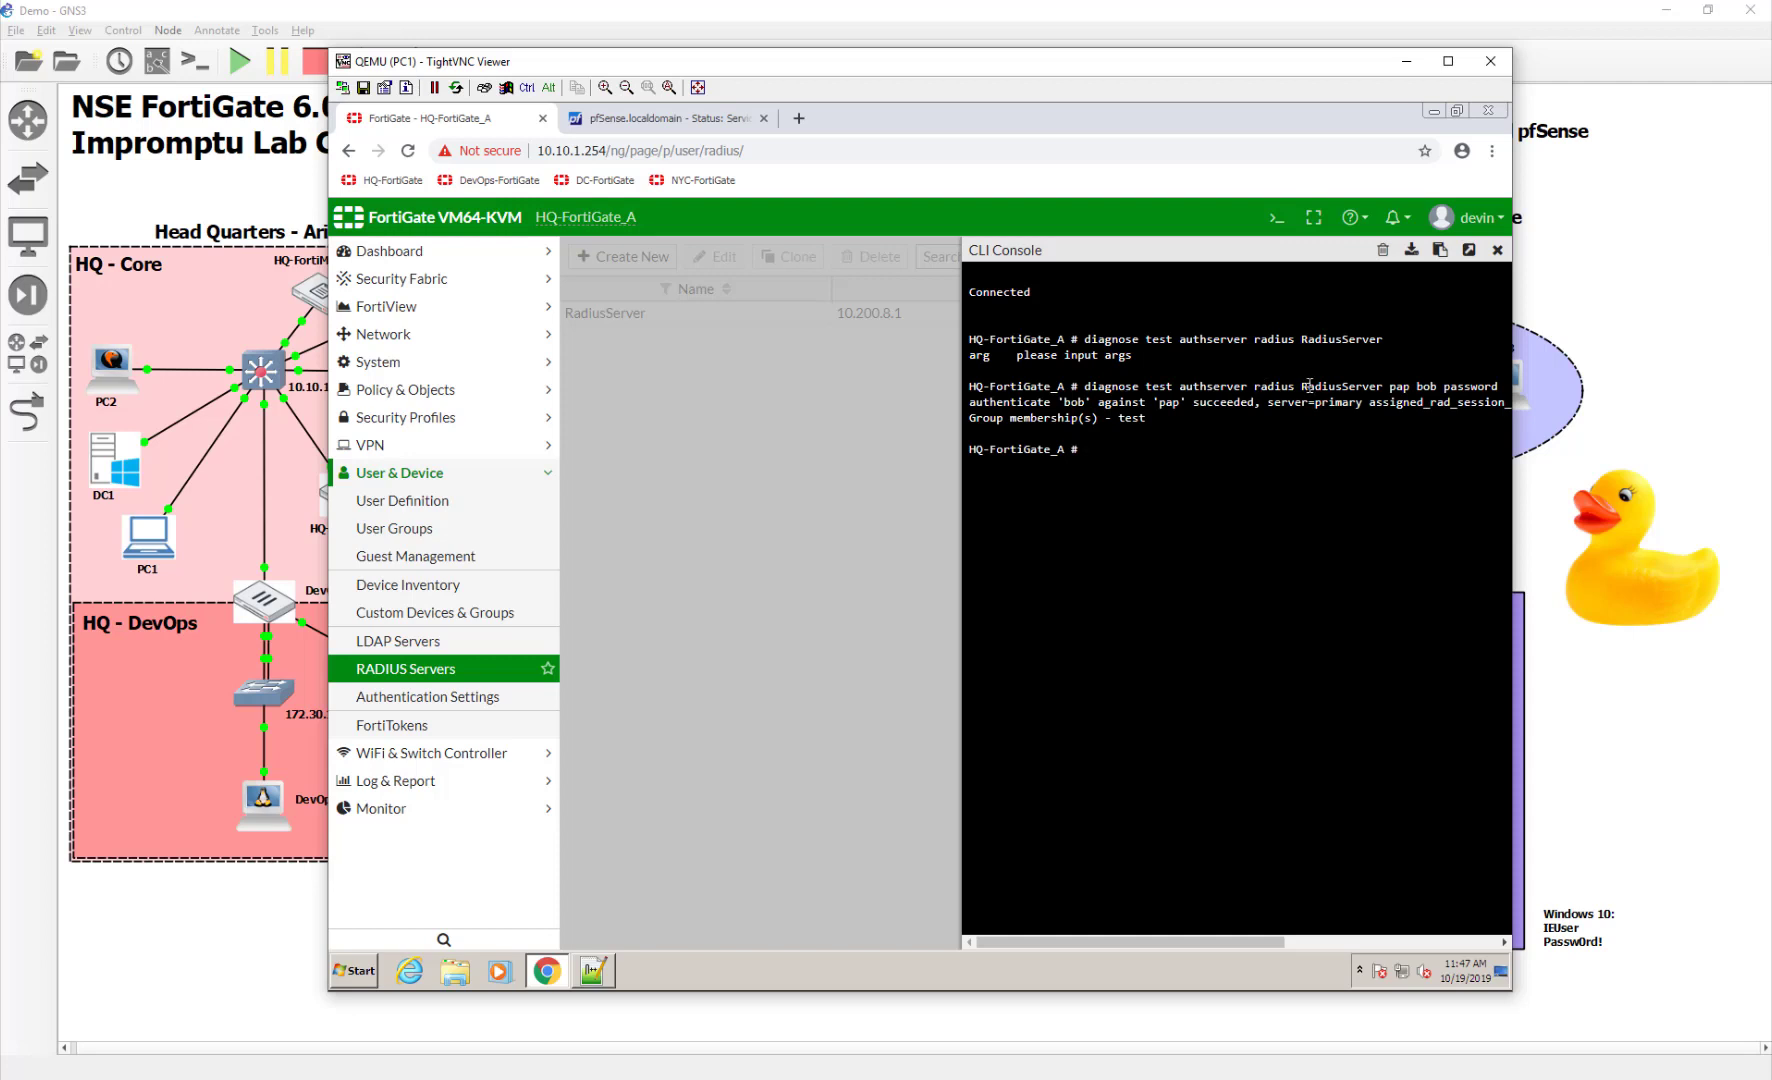
# Highlight the server, pap method, credentials and 'test' group membership in the output
pyautogui.moveTo(1301, 386); pyautogui.dragTo(1380, 387)
pyautogui.click(1389, 432)
pyautogui.moveTo(1390, 388); pyautogui.dragTo(1409, 392)
pyautogui.click(1410, 396)
pyautogui.moveTo(1416, 388); pyautogui.dragTo(1507, 393)
pyautogui.click(1351, 459)
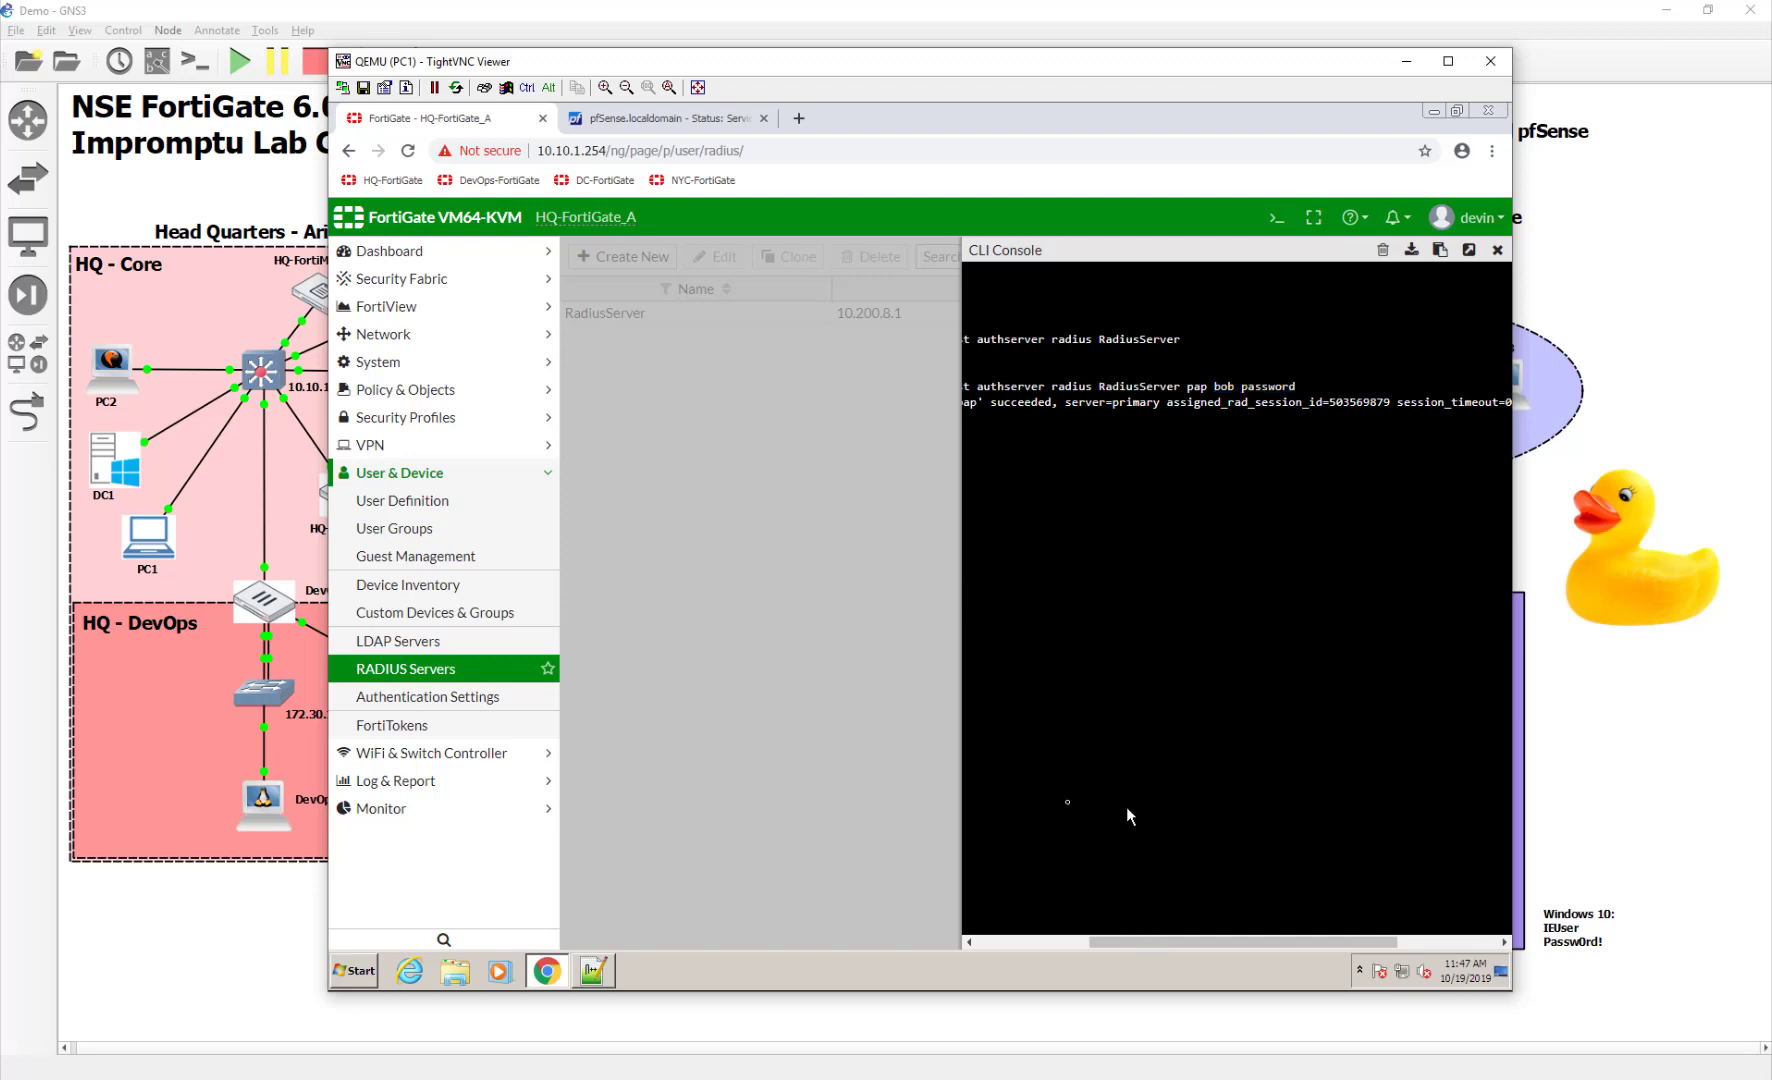
pyautogui.moveTo(1131, 939); pyautogui.dragTo(985, 941)
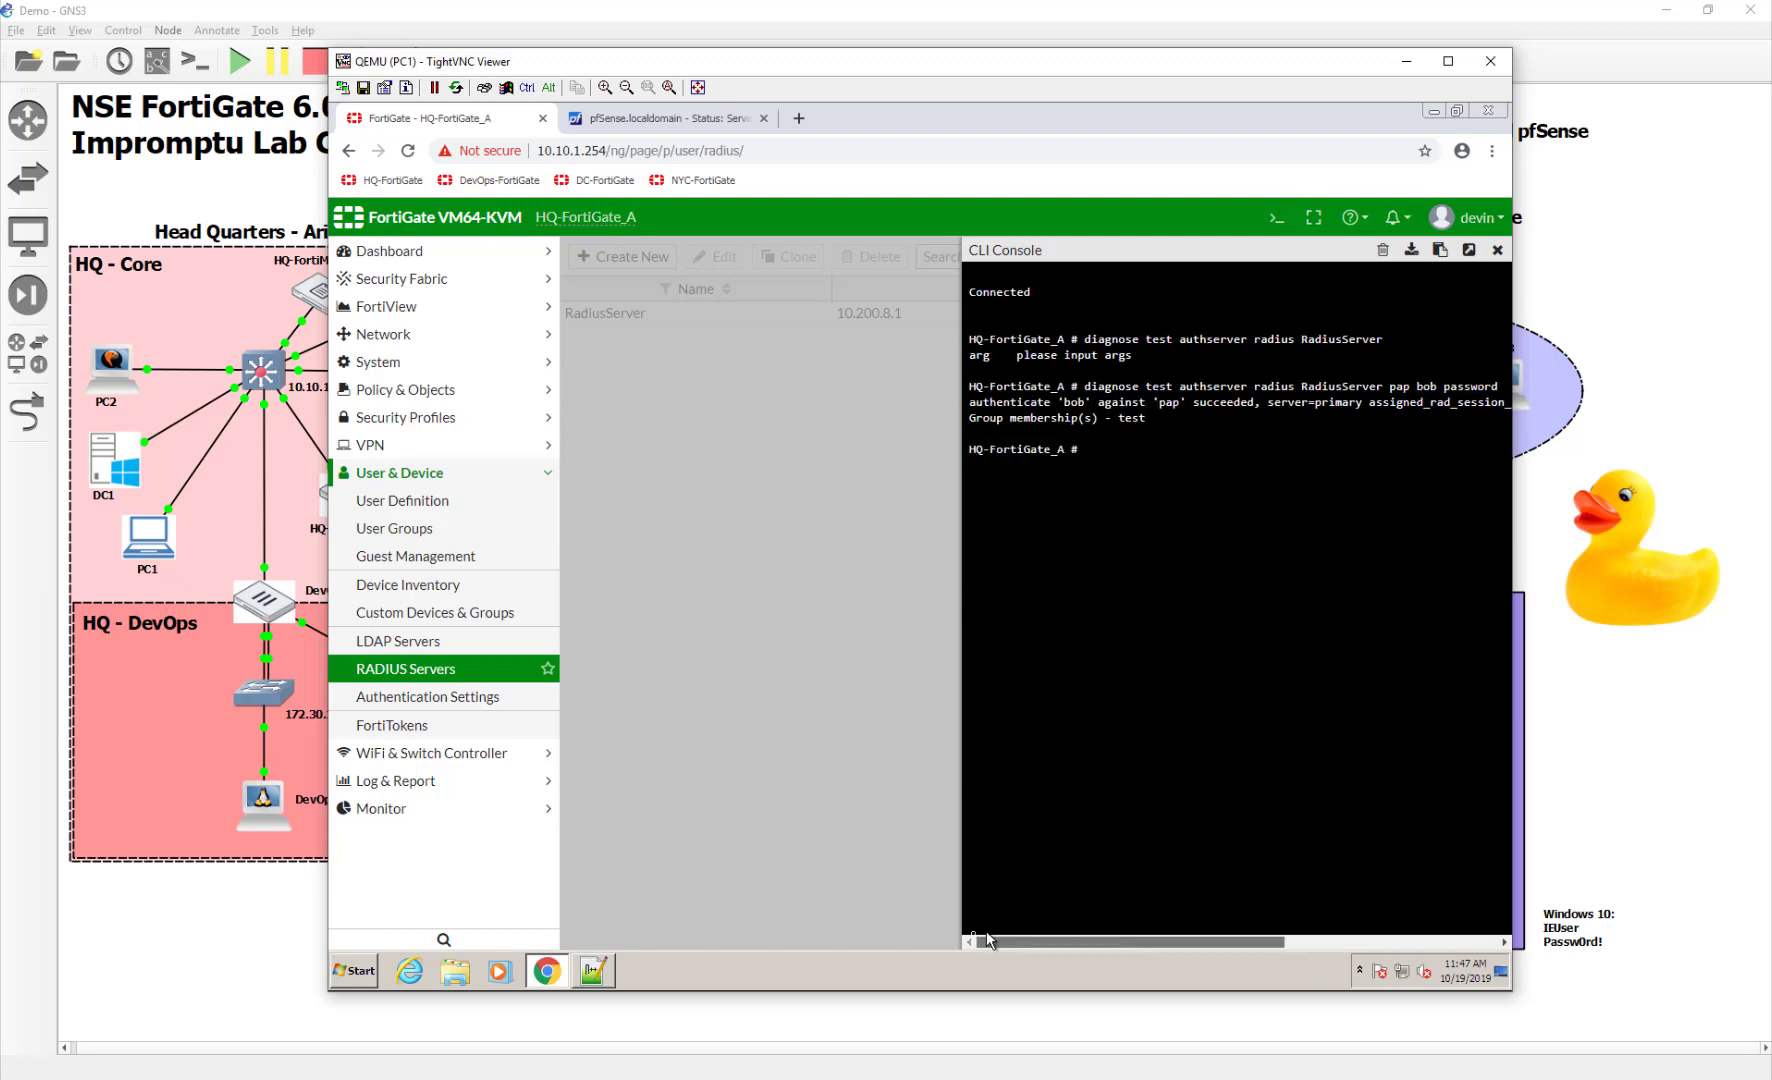
pyautogui.moveTo(1147, 419); pyautogui.dragTo(970, 417)
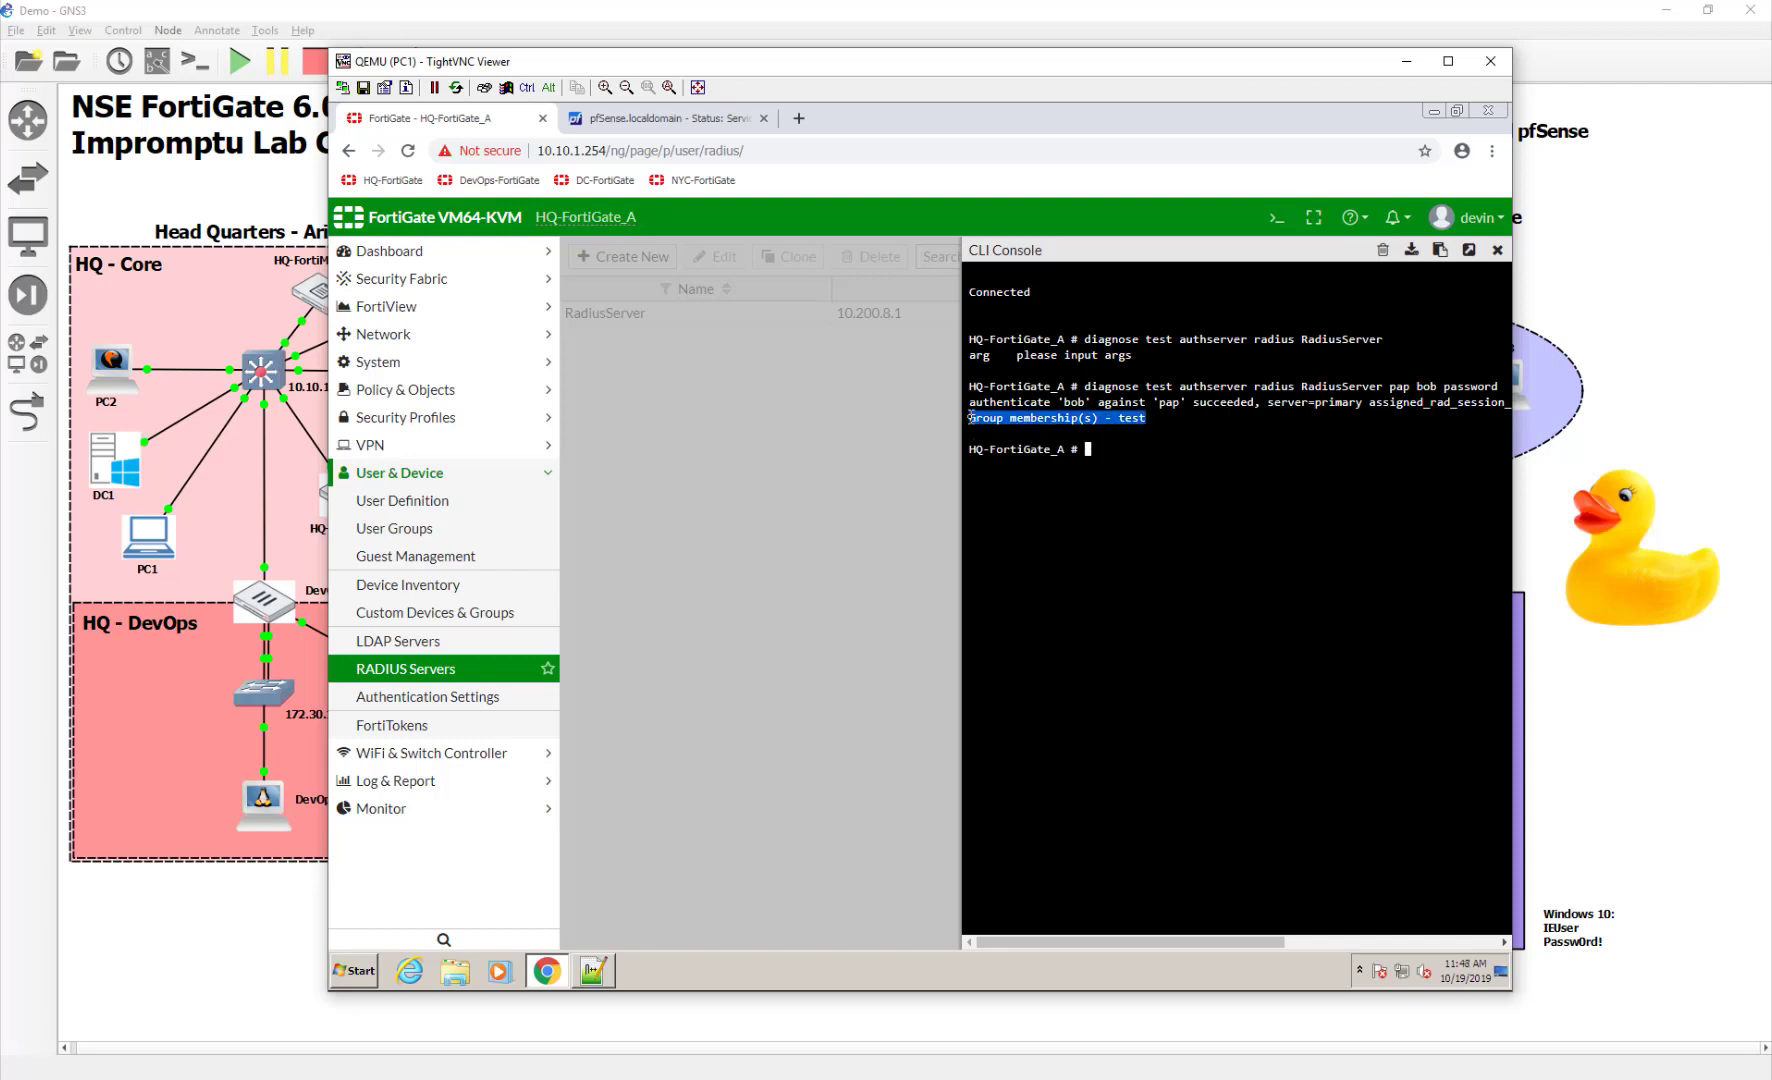
pyautogui.click(1167, 473)
pyautogui.click(594, 972)
# Compare Notepad++'s Fortinet-Group-Name = "test" line with the console's group membership result
pyautogui.click(716, 498)
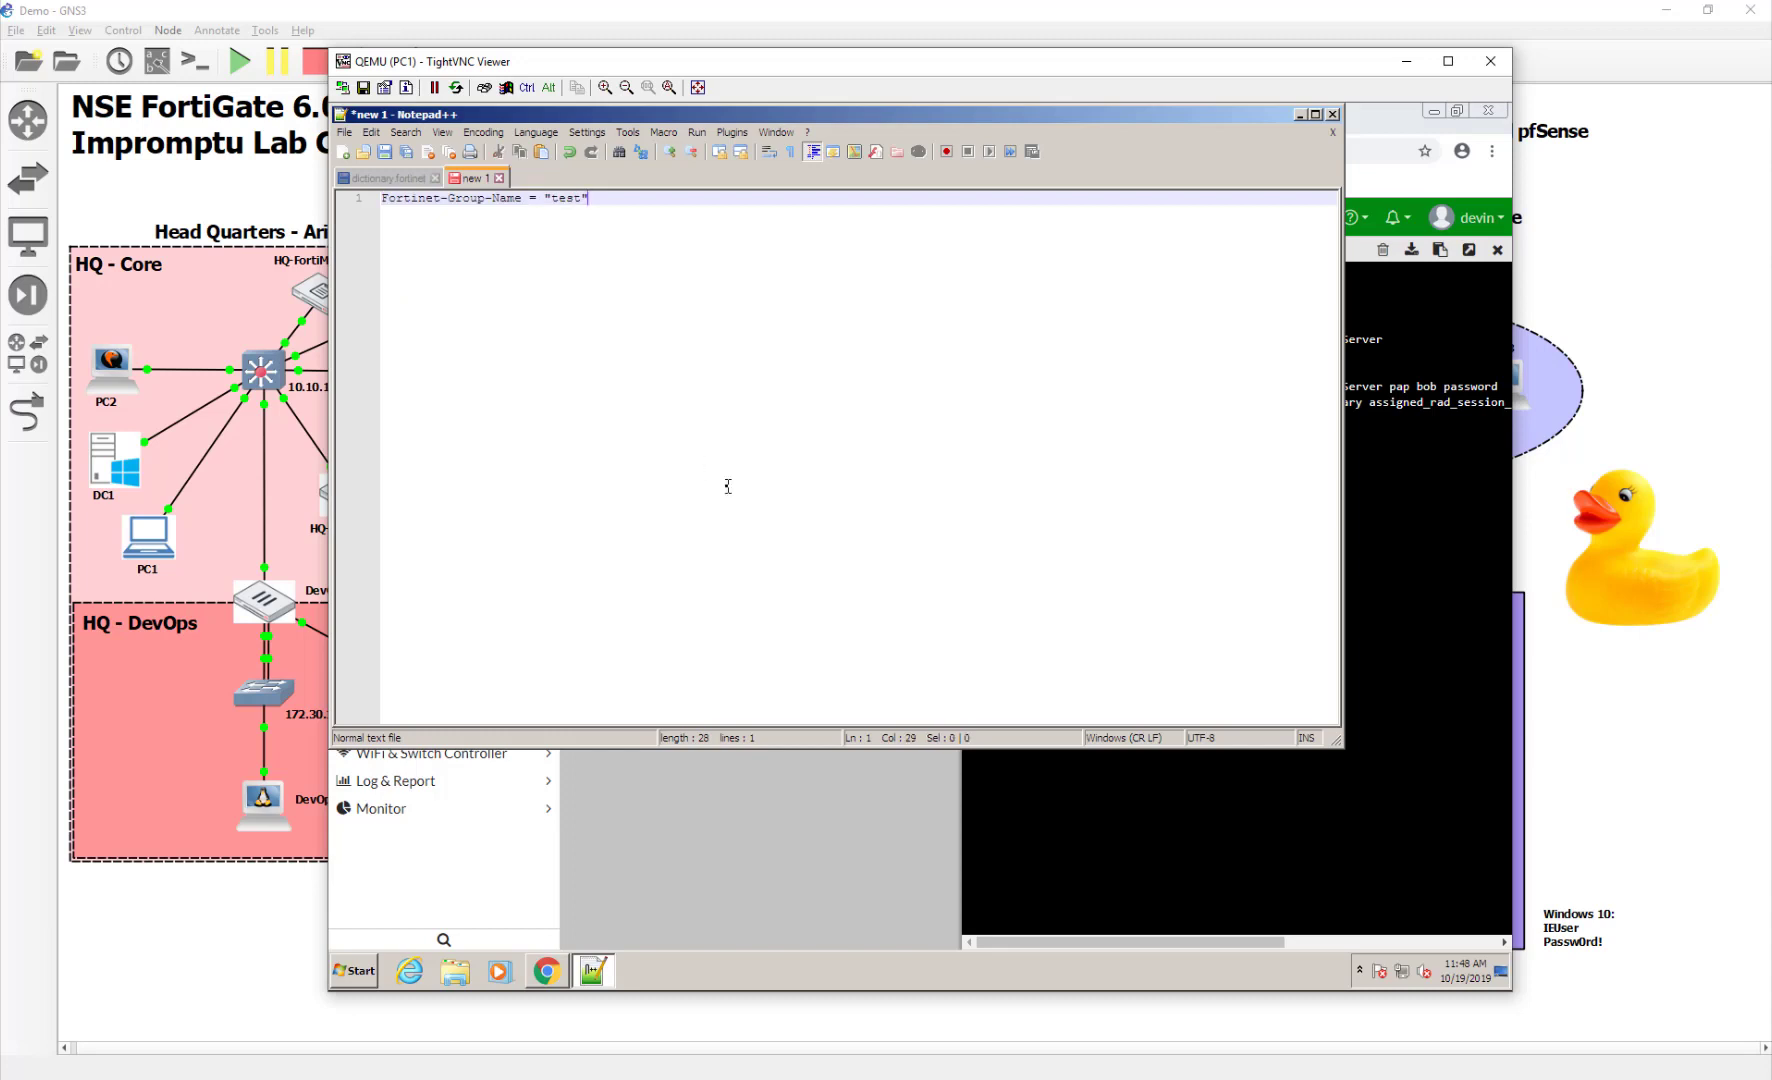
pyautogui.moveTo(603, 201); pyautogui.dragTo(374, 205)
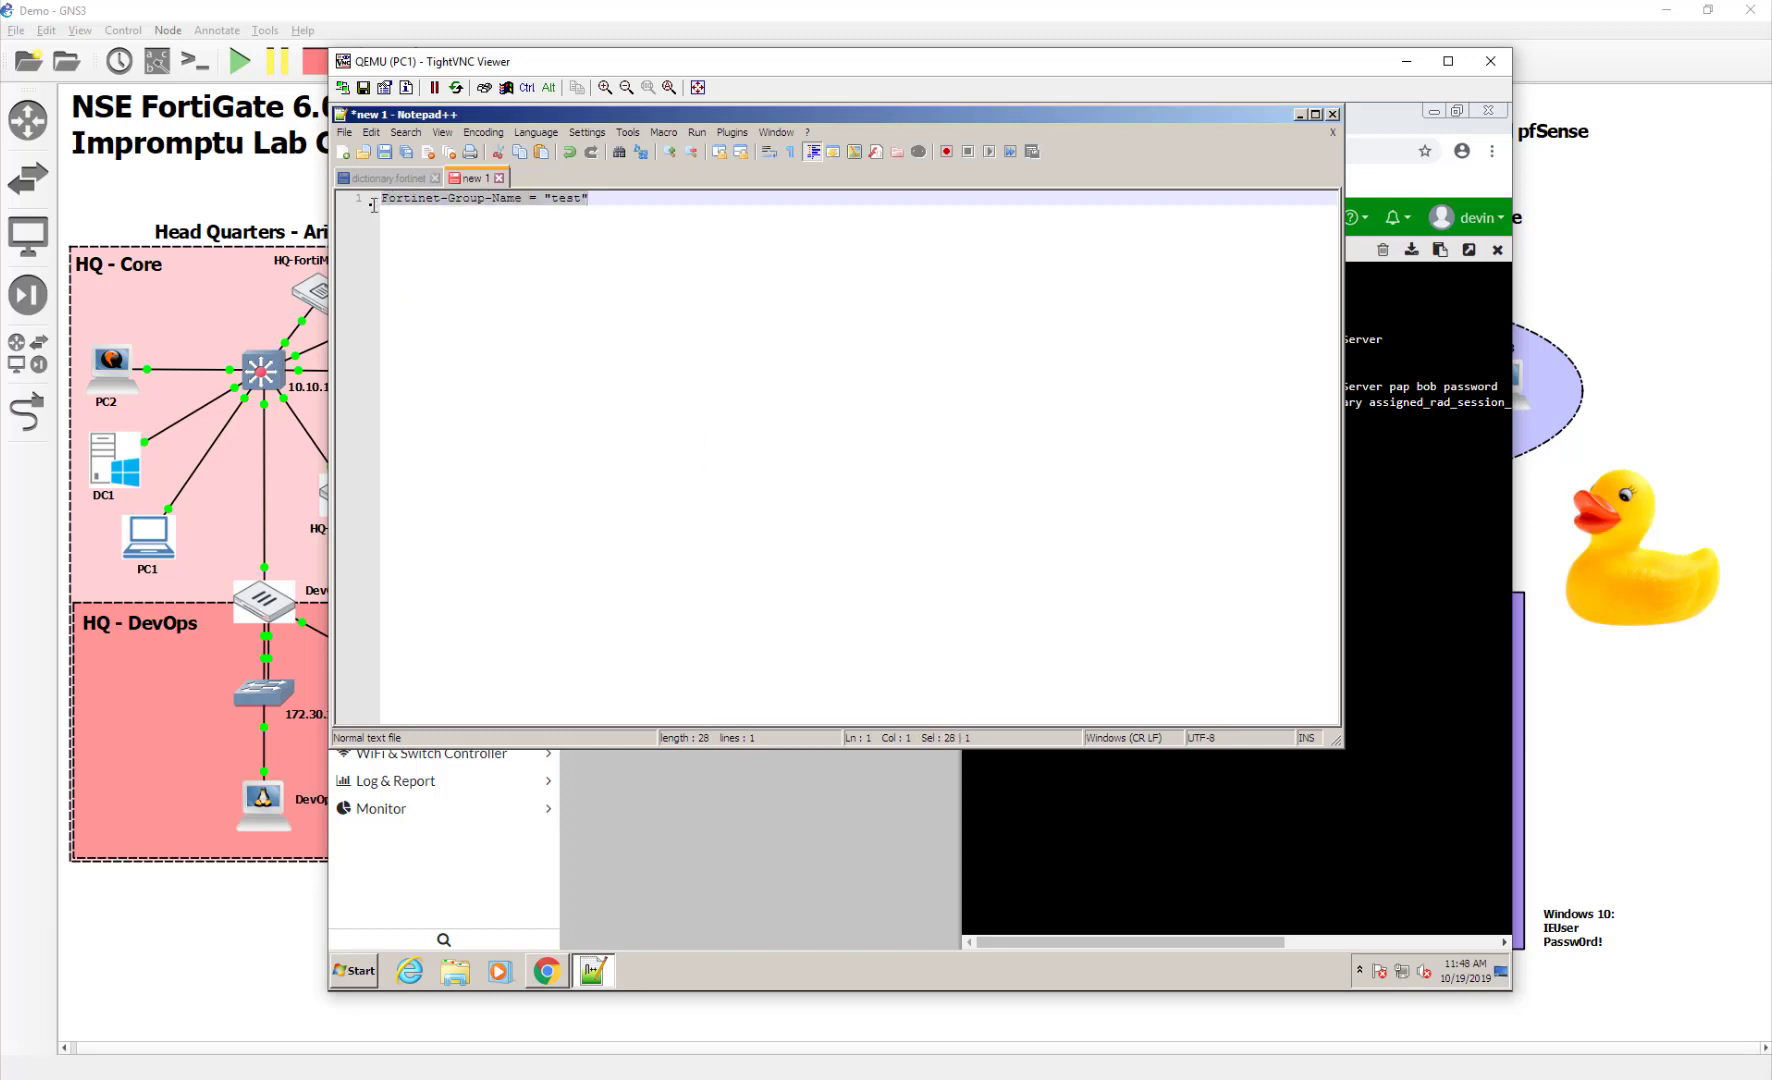
pyautogui.click(453, 244)
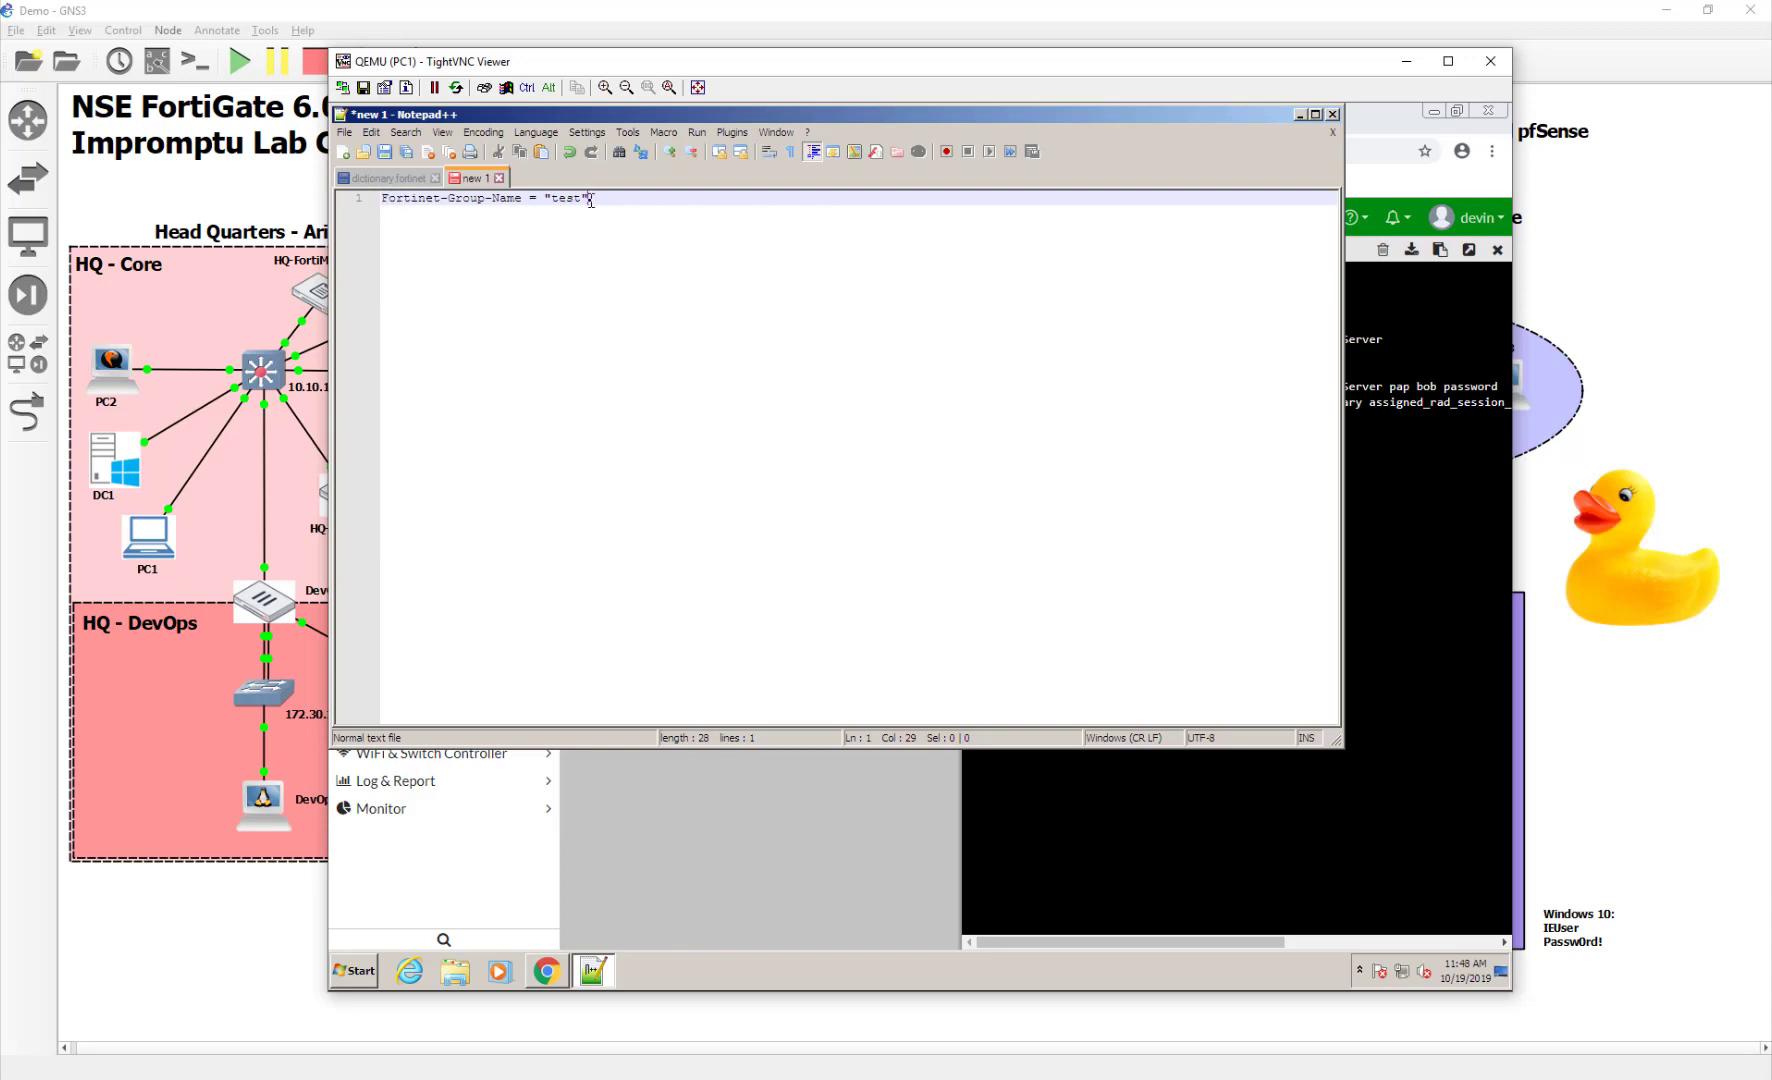
pyautogui.click(1381, 637)
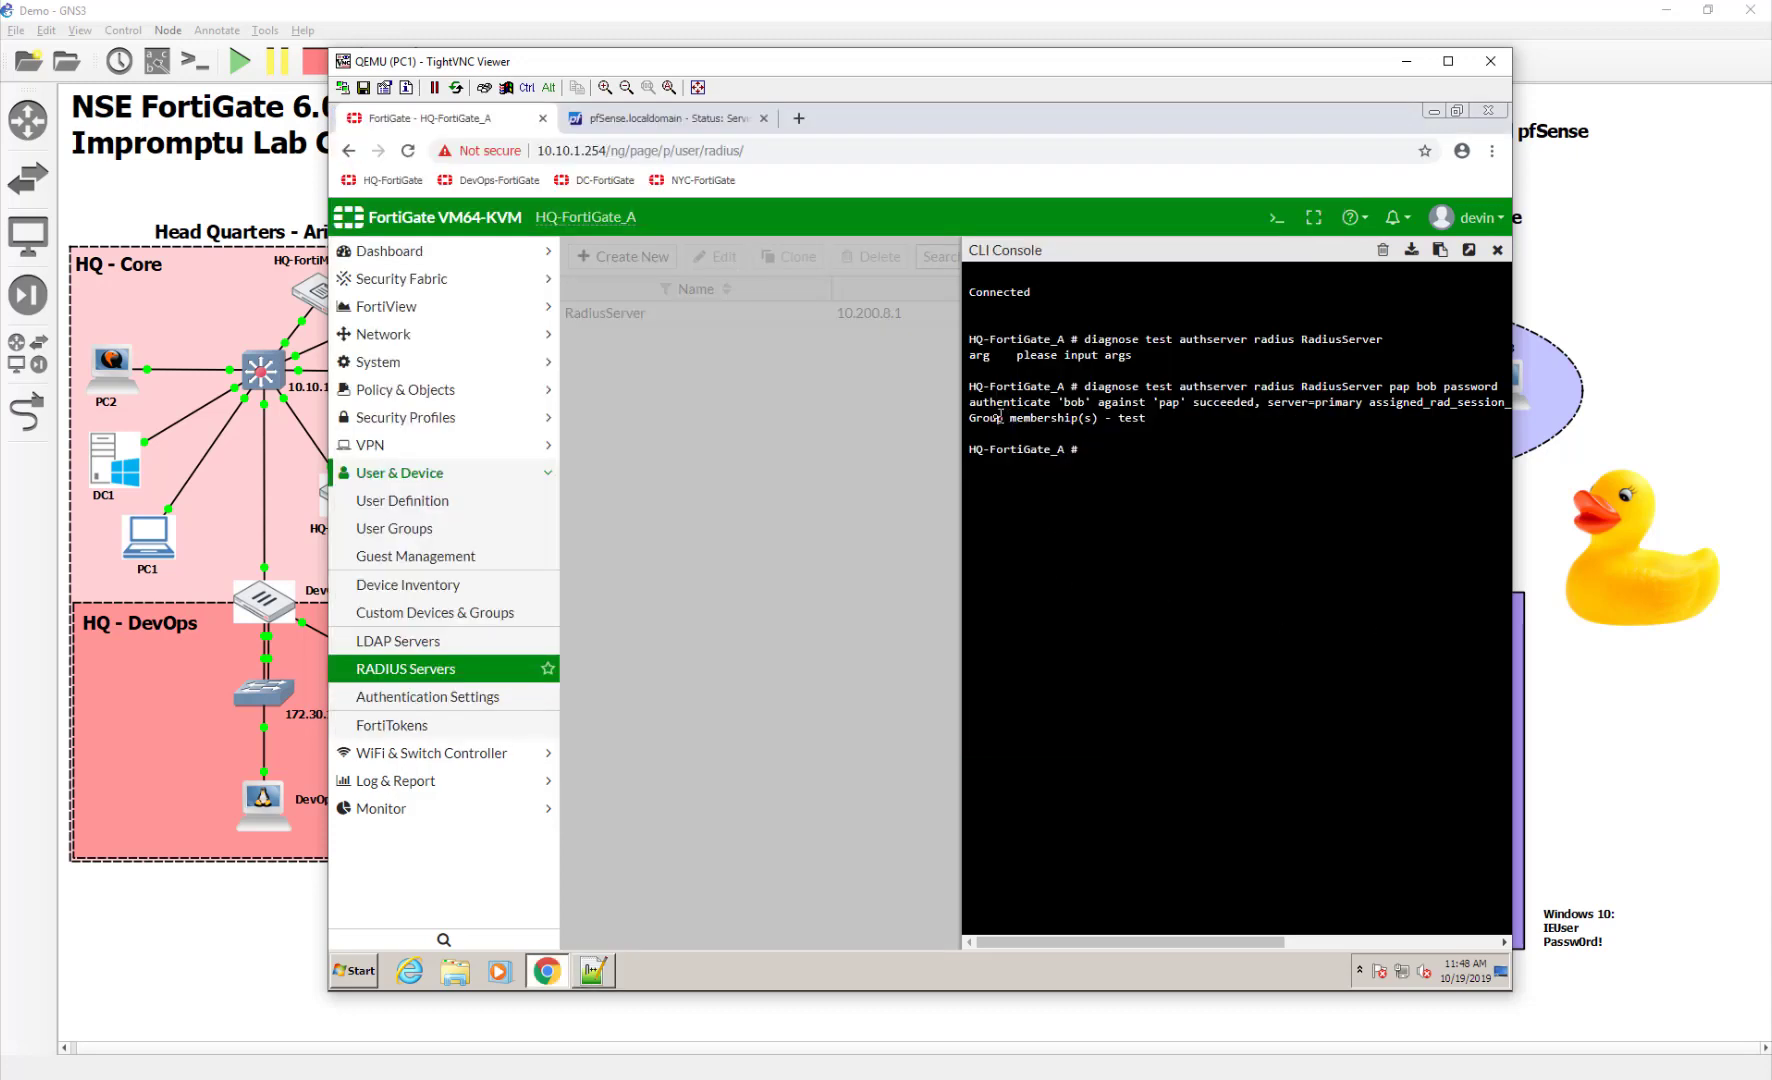
pyautogui.moveTo(976, 418); pyautogui.dragTo(1146, 418)
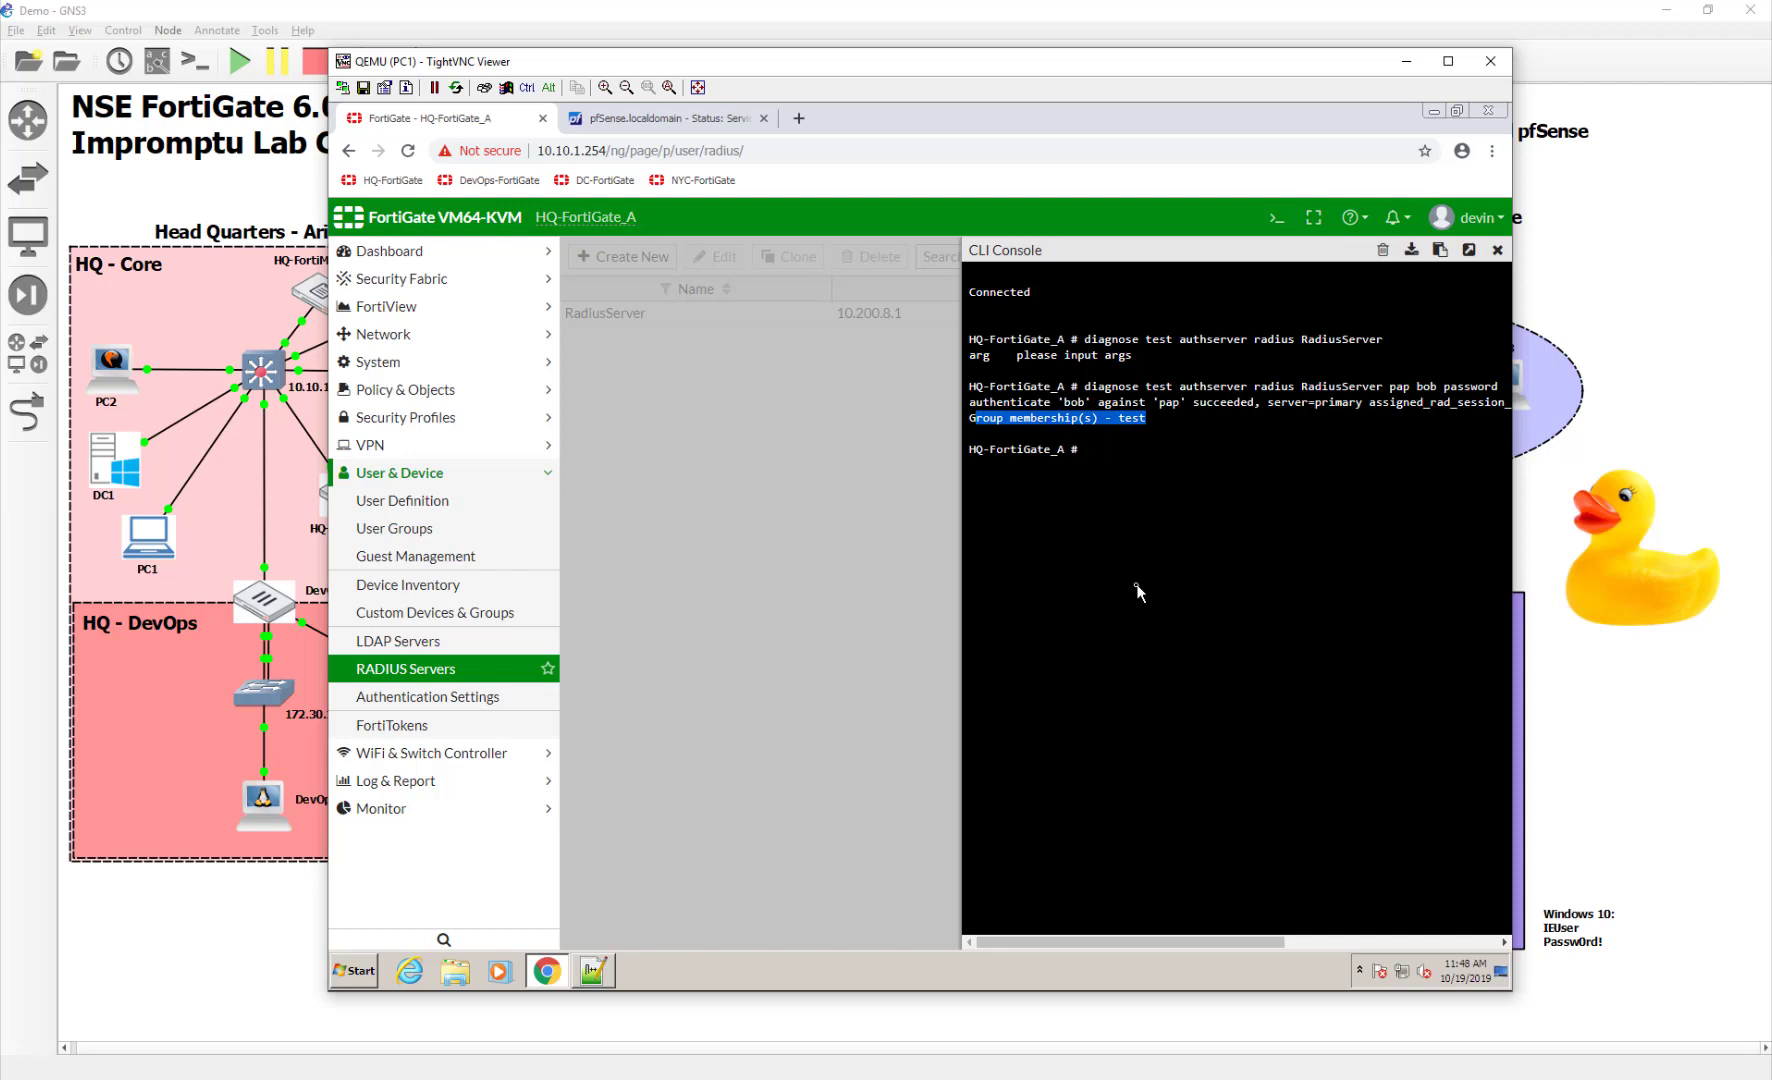
# Close the CLI console and show the User & Device > User Groups list
pyautogui.click(1136, 588)
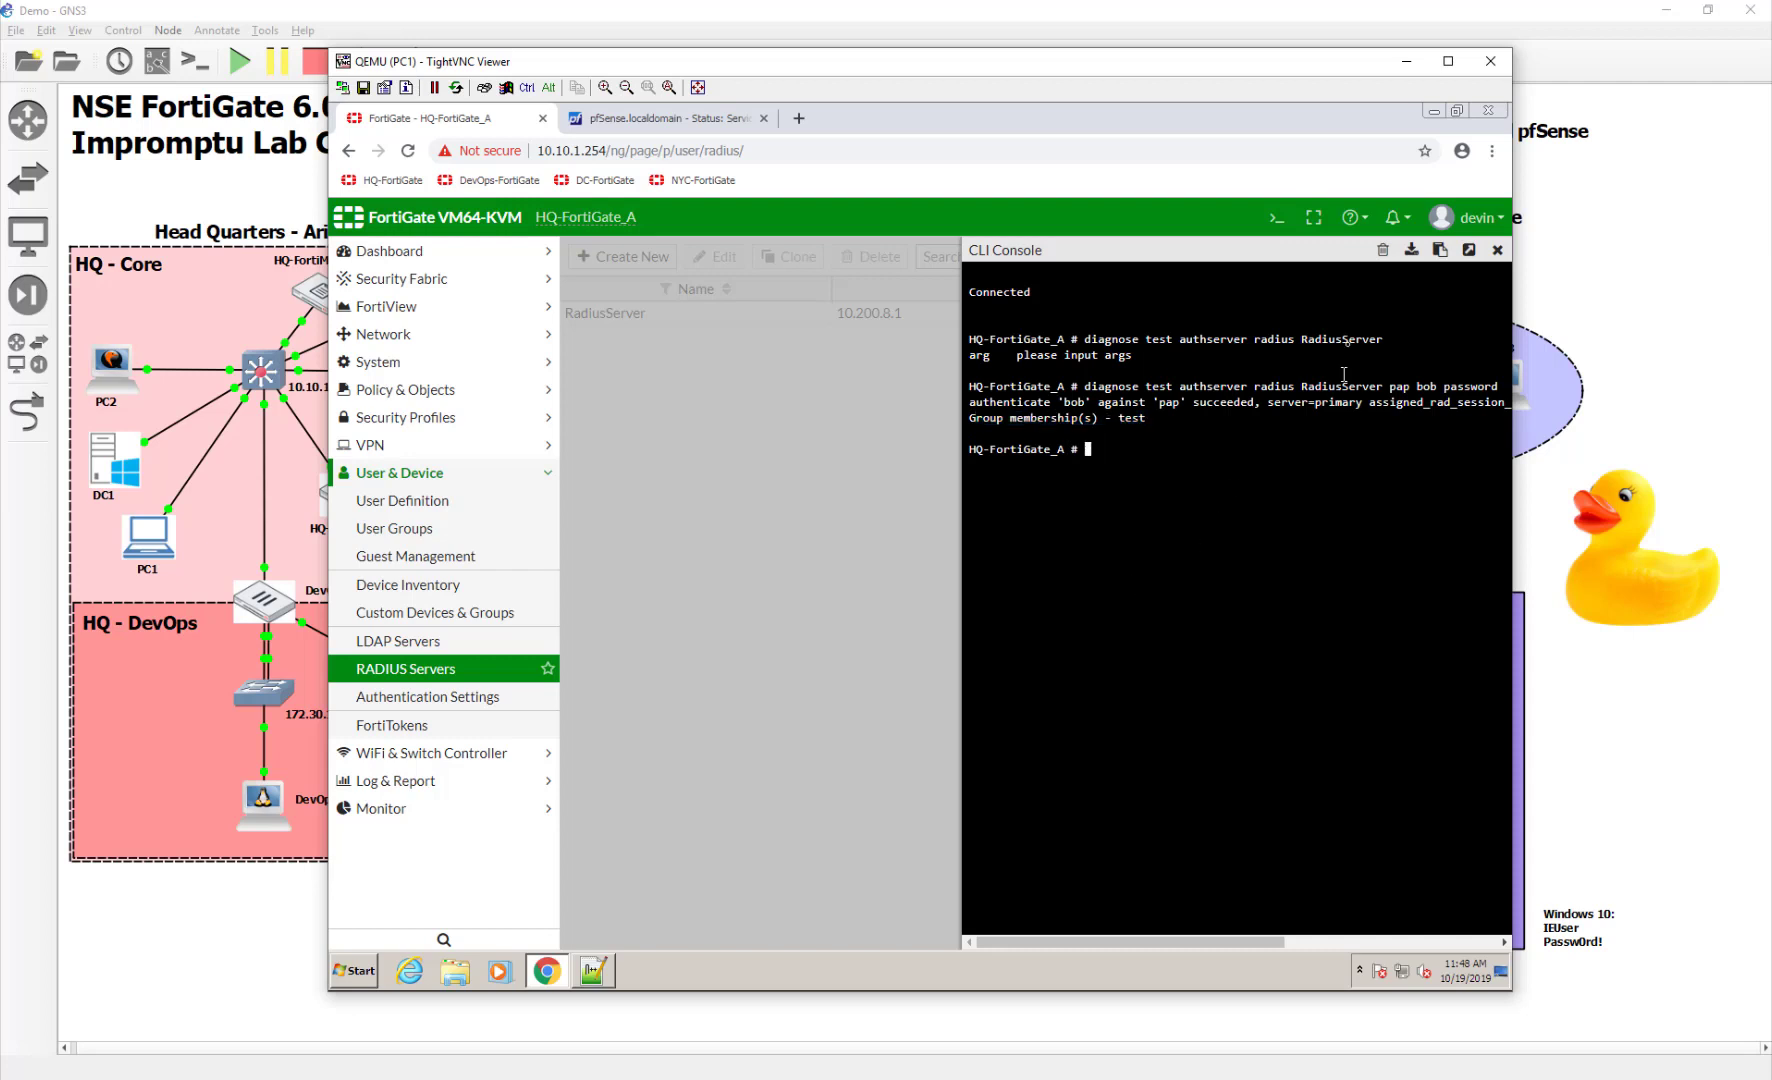
pyautogui.click(1497, 249)
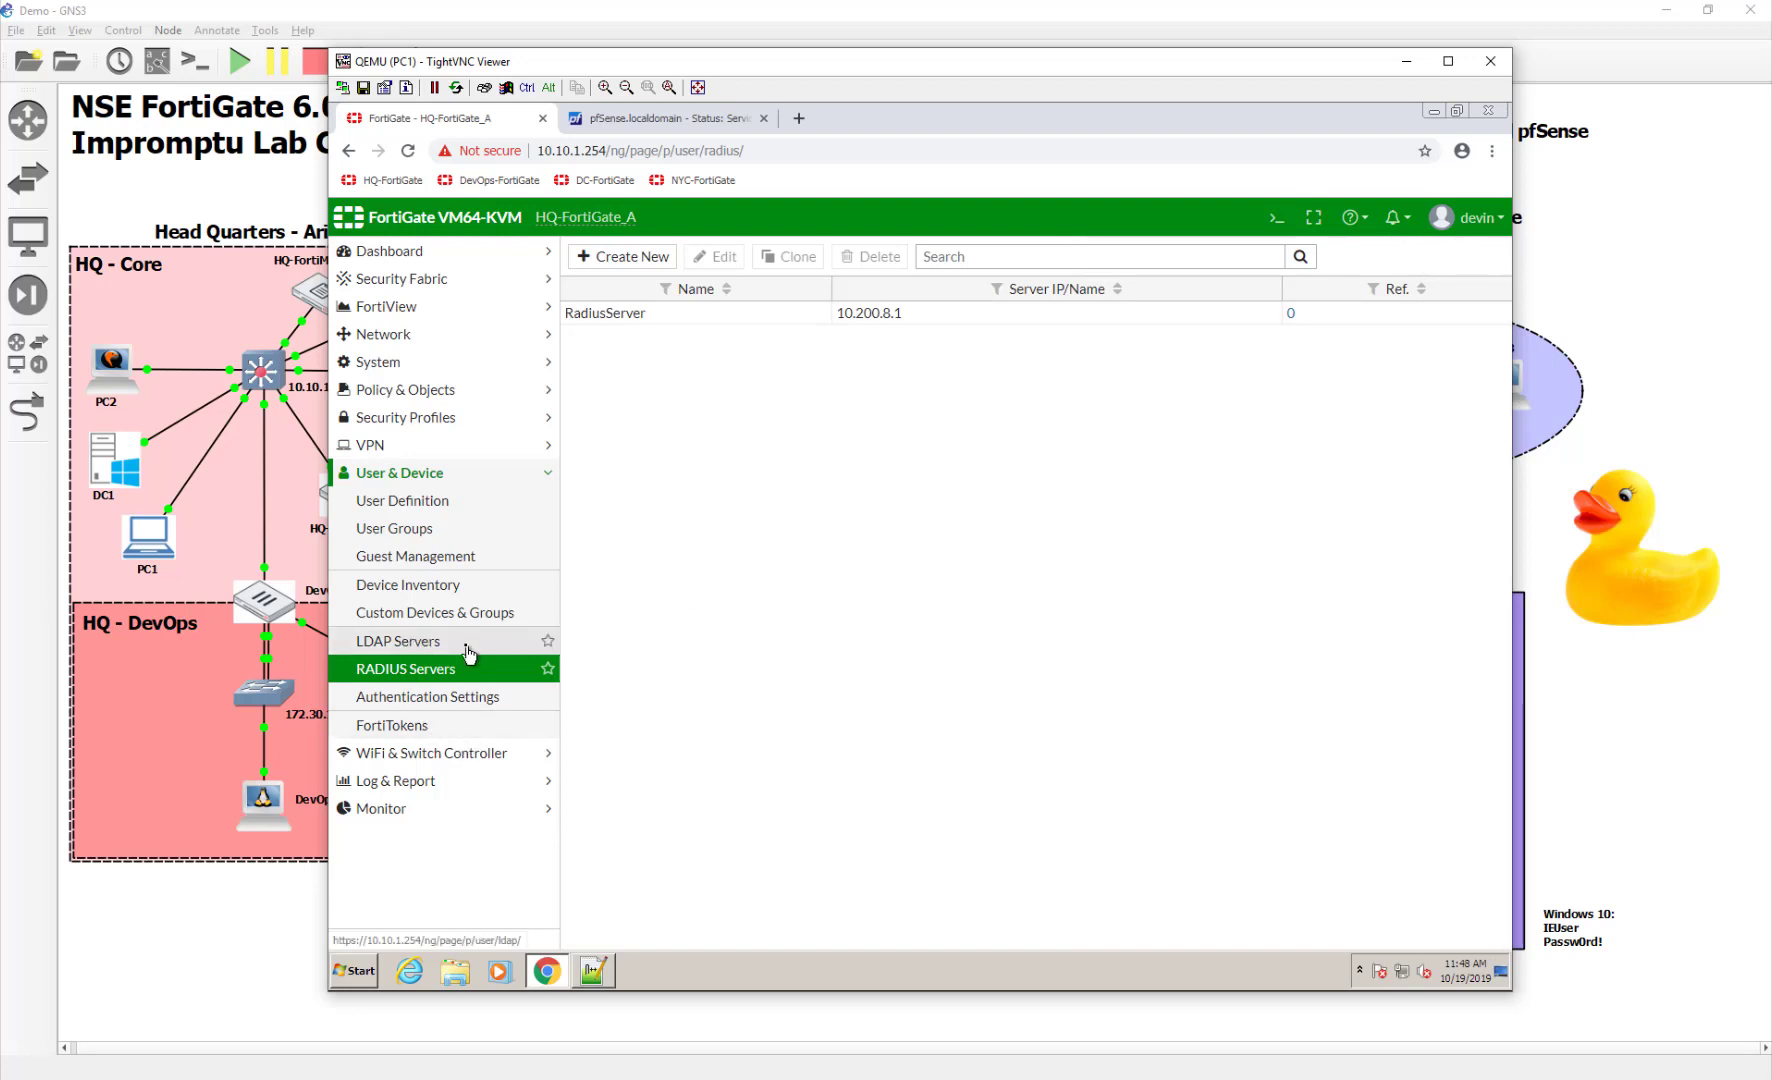
pyautogui.click(368, 527)
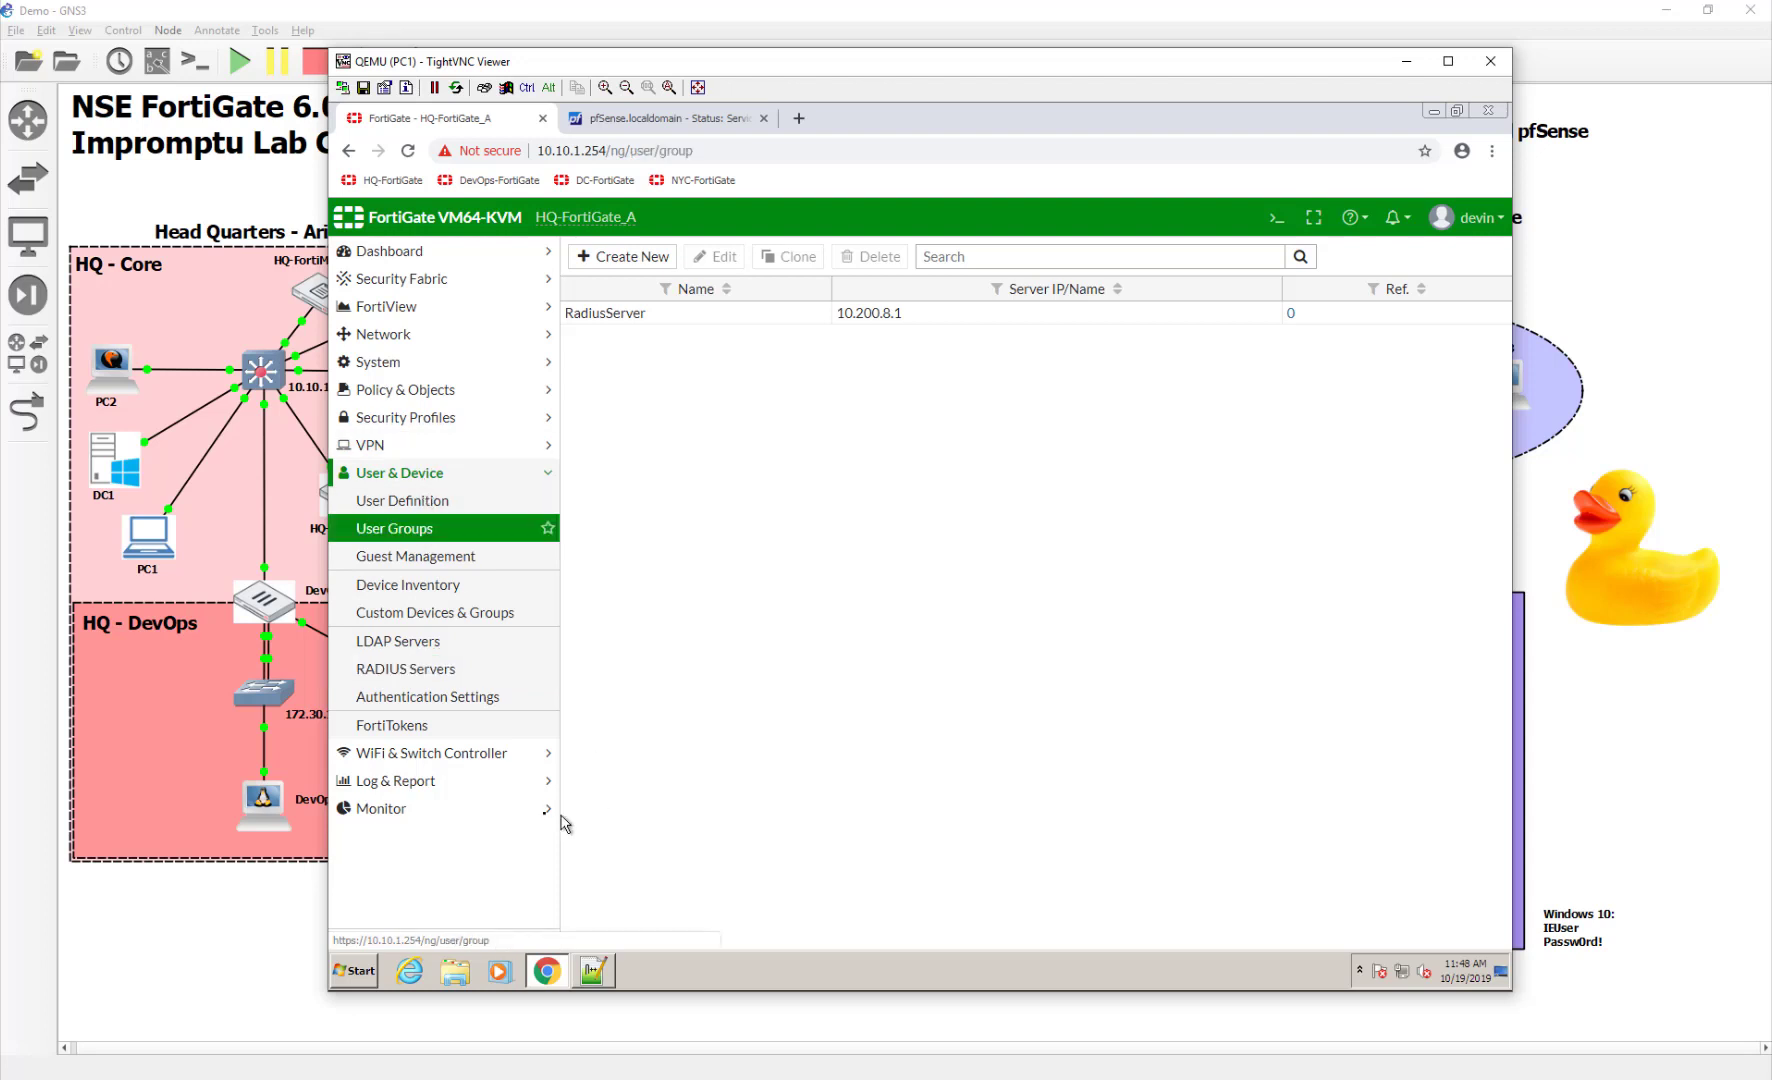
# Create a new user group RadiusAdmins with a RadiusServer remote group entry
pyautogui.click(638, 259)
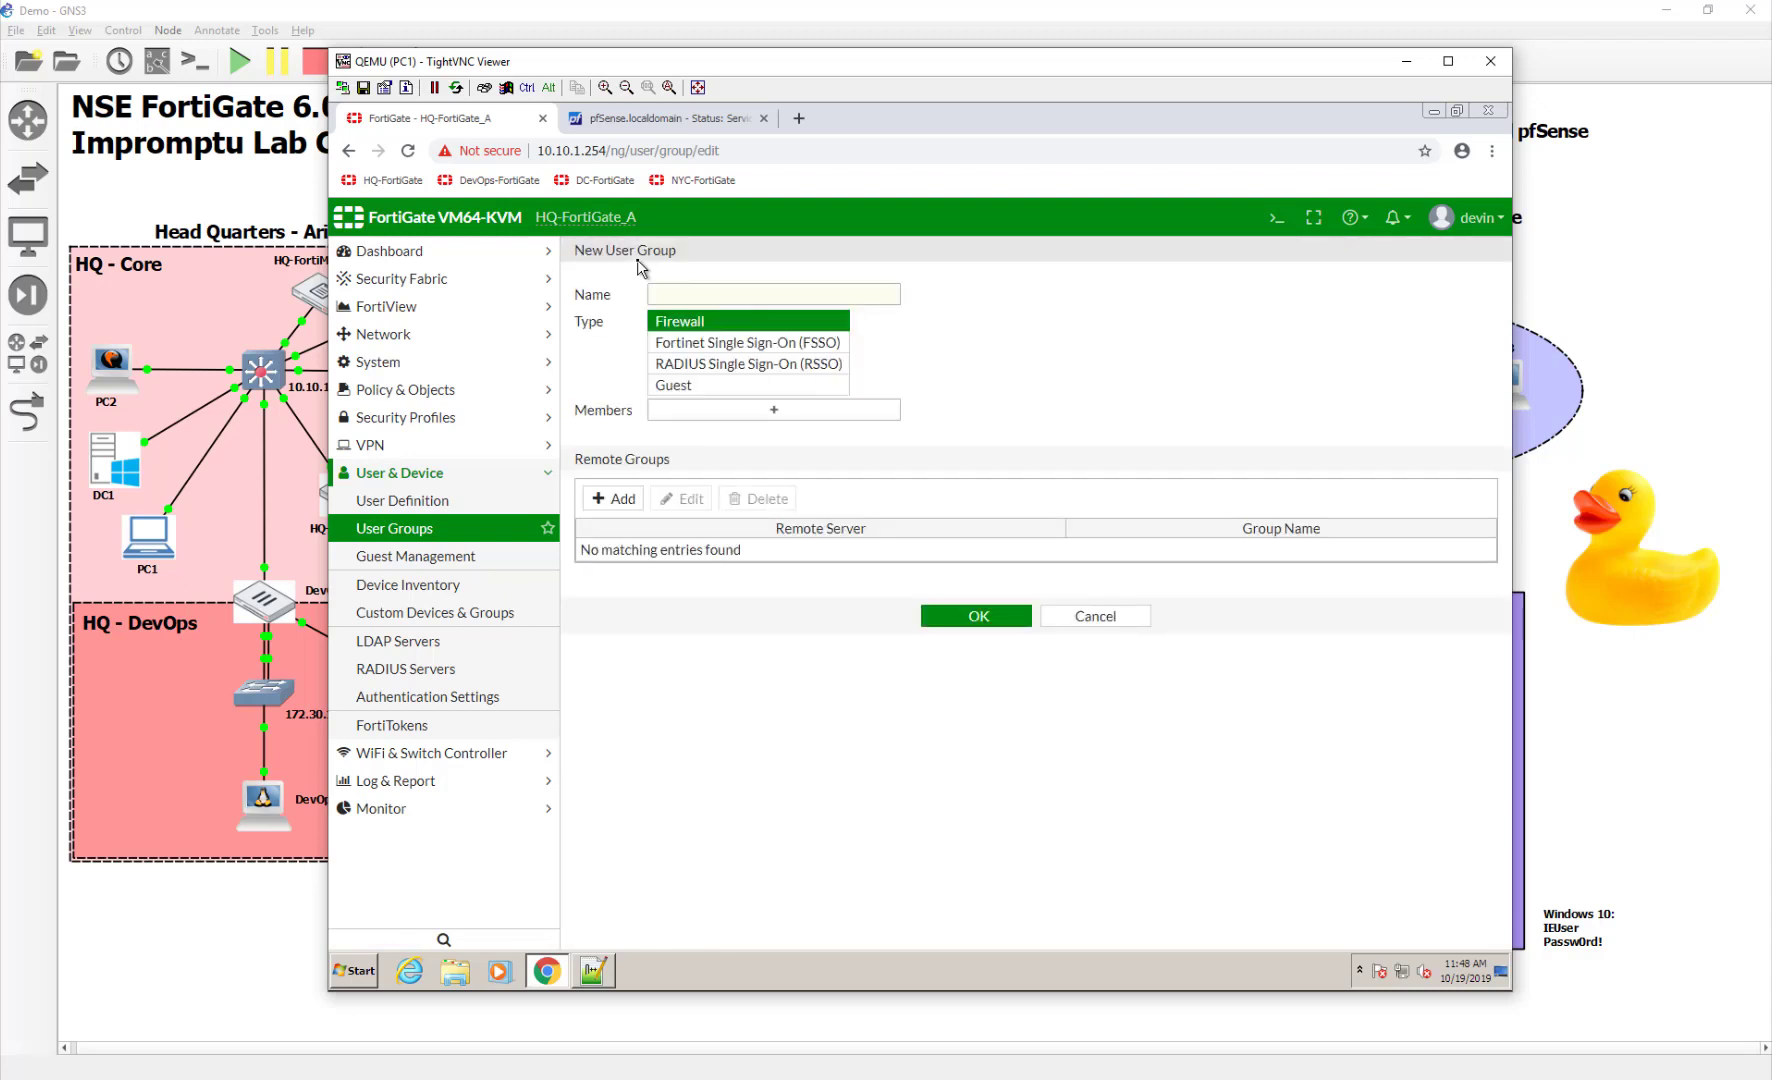
pyautogui.click(838, 292)
pyautogui.write('RadiusAdmins')
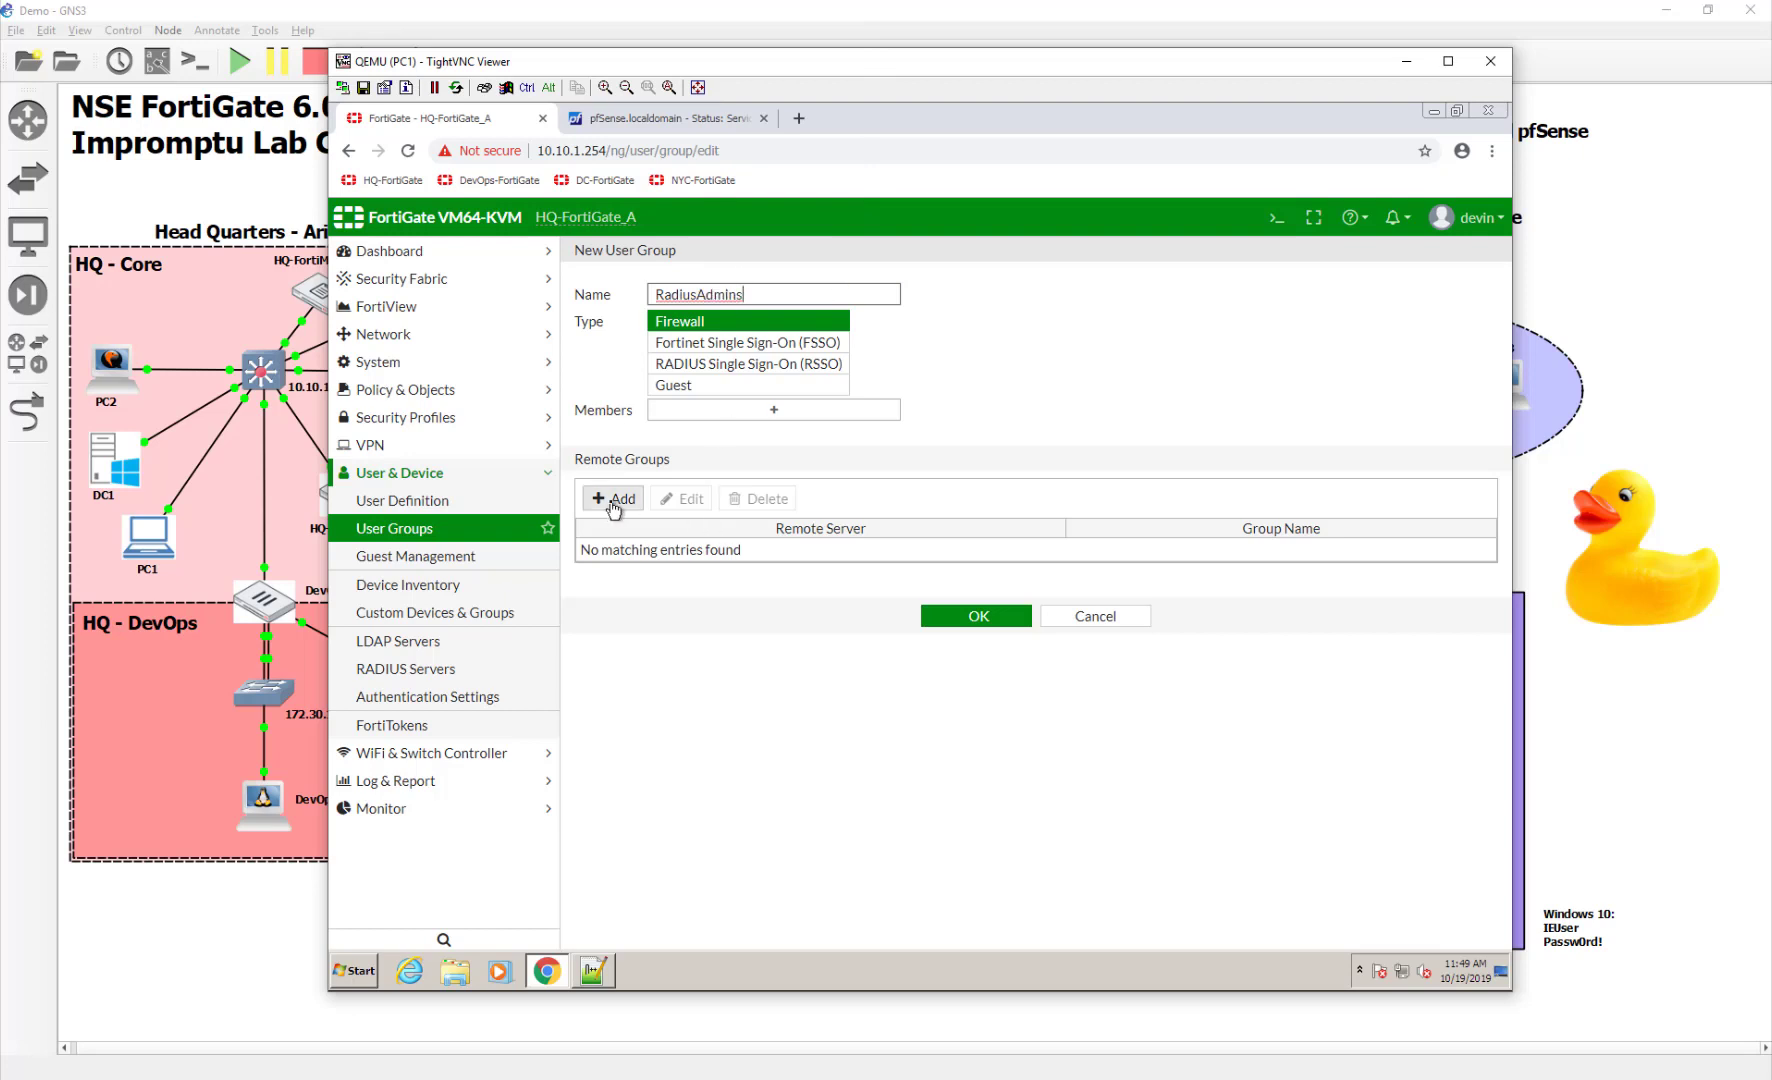
pyautogui.click(614, 498)
pyautogui.click(870, 282)
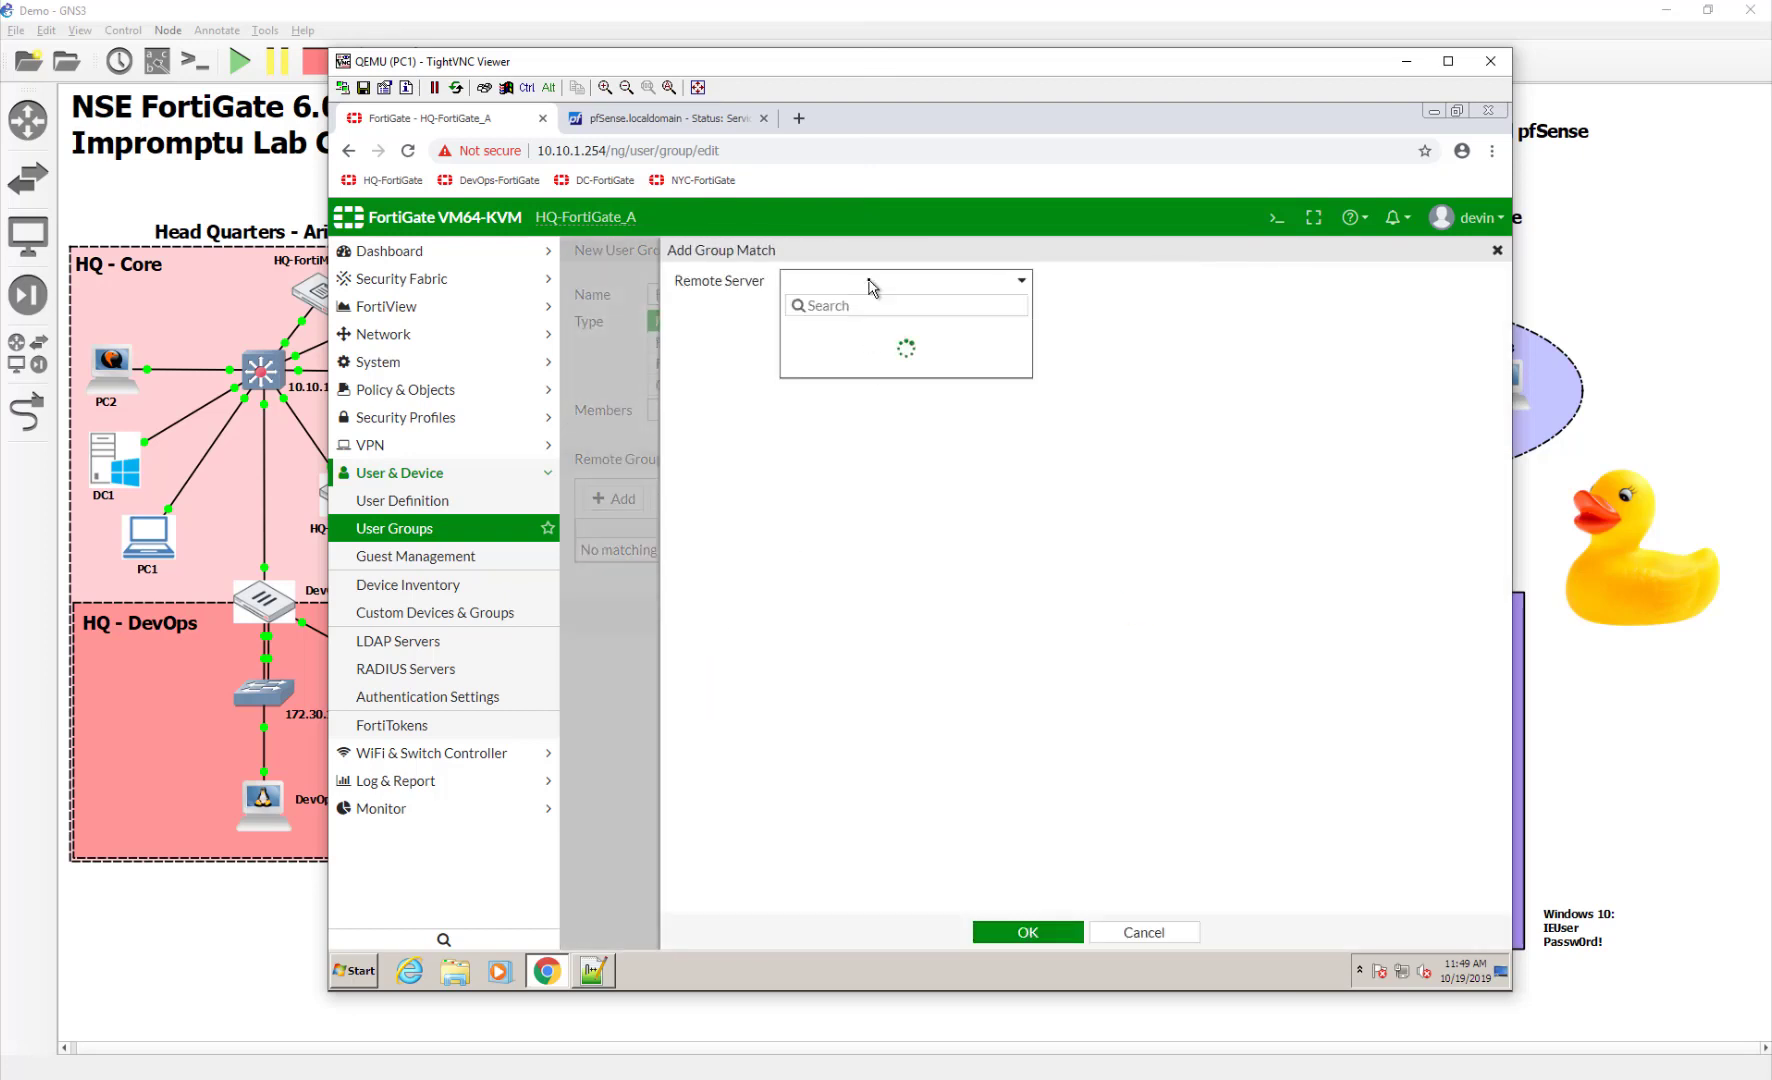
pyautogui.click(889, 405)
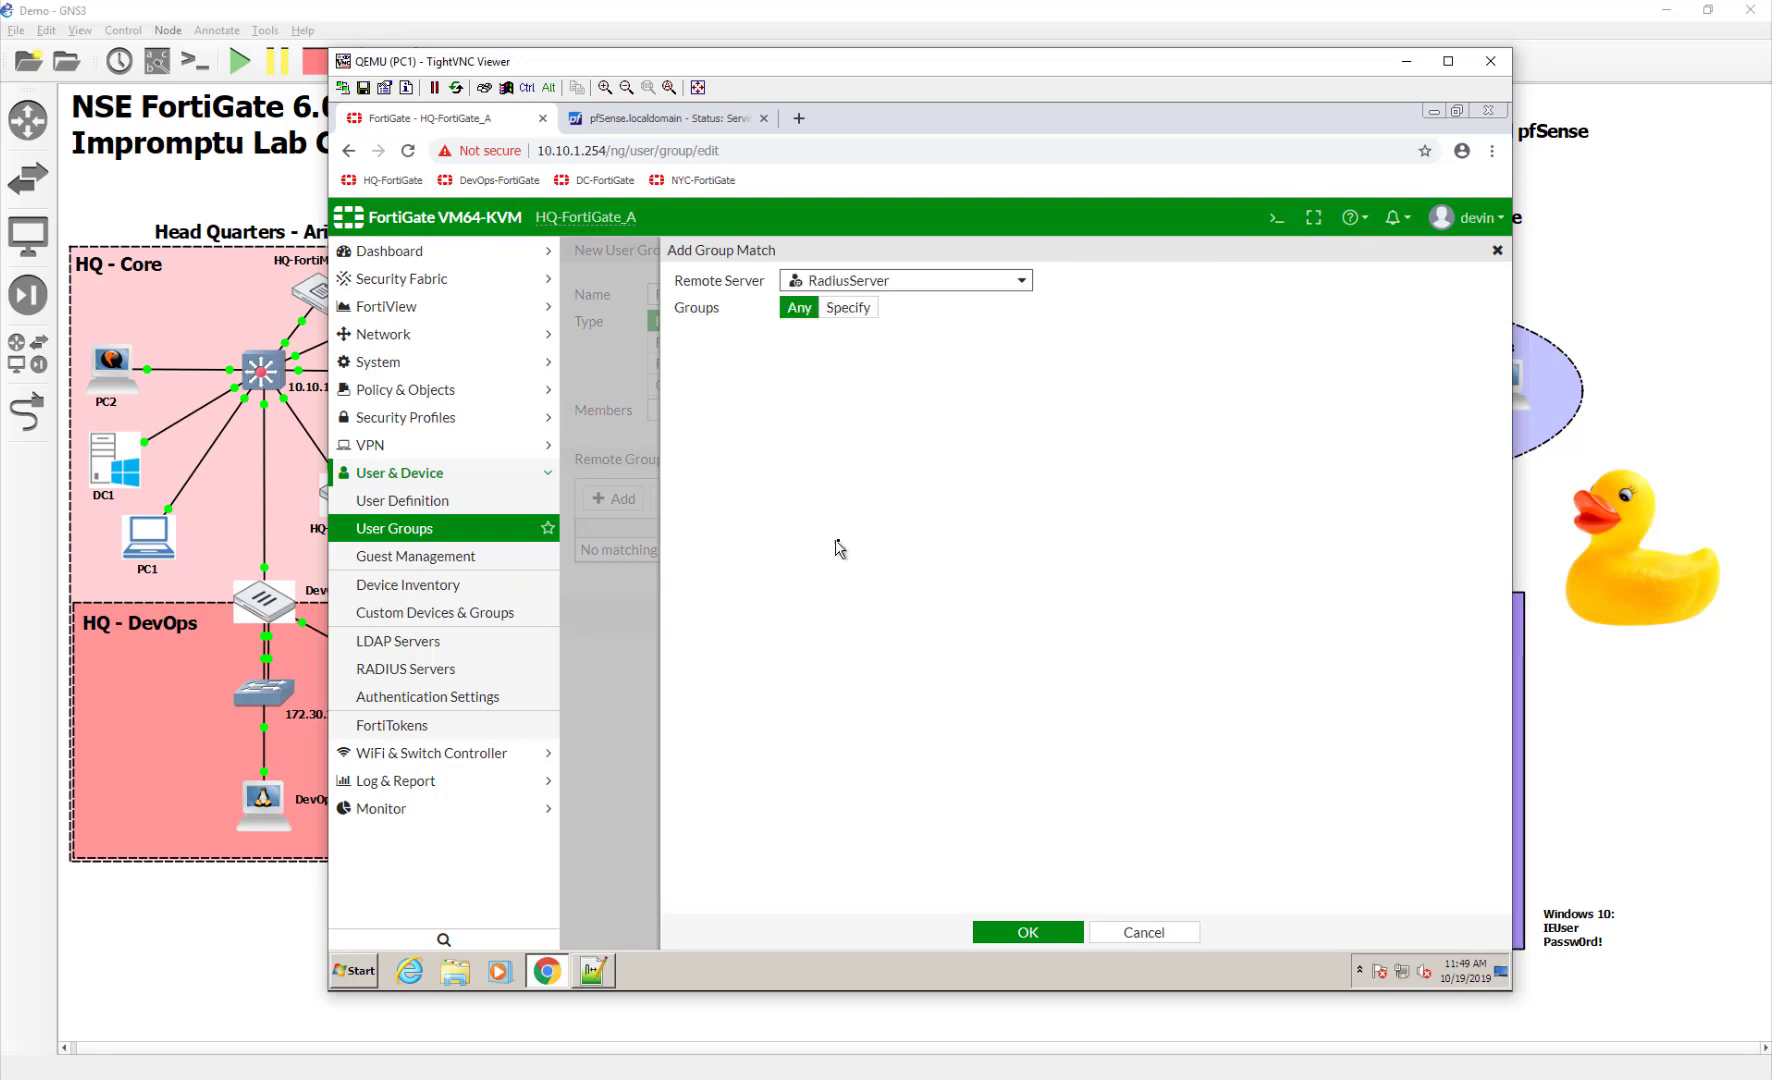
# Restrict the remote match to group 'test' and save the RadiusAdmins group
pyautogui.click(848, 308)
pyautogui.click(854, 337)
pyautogui.write('test')
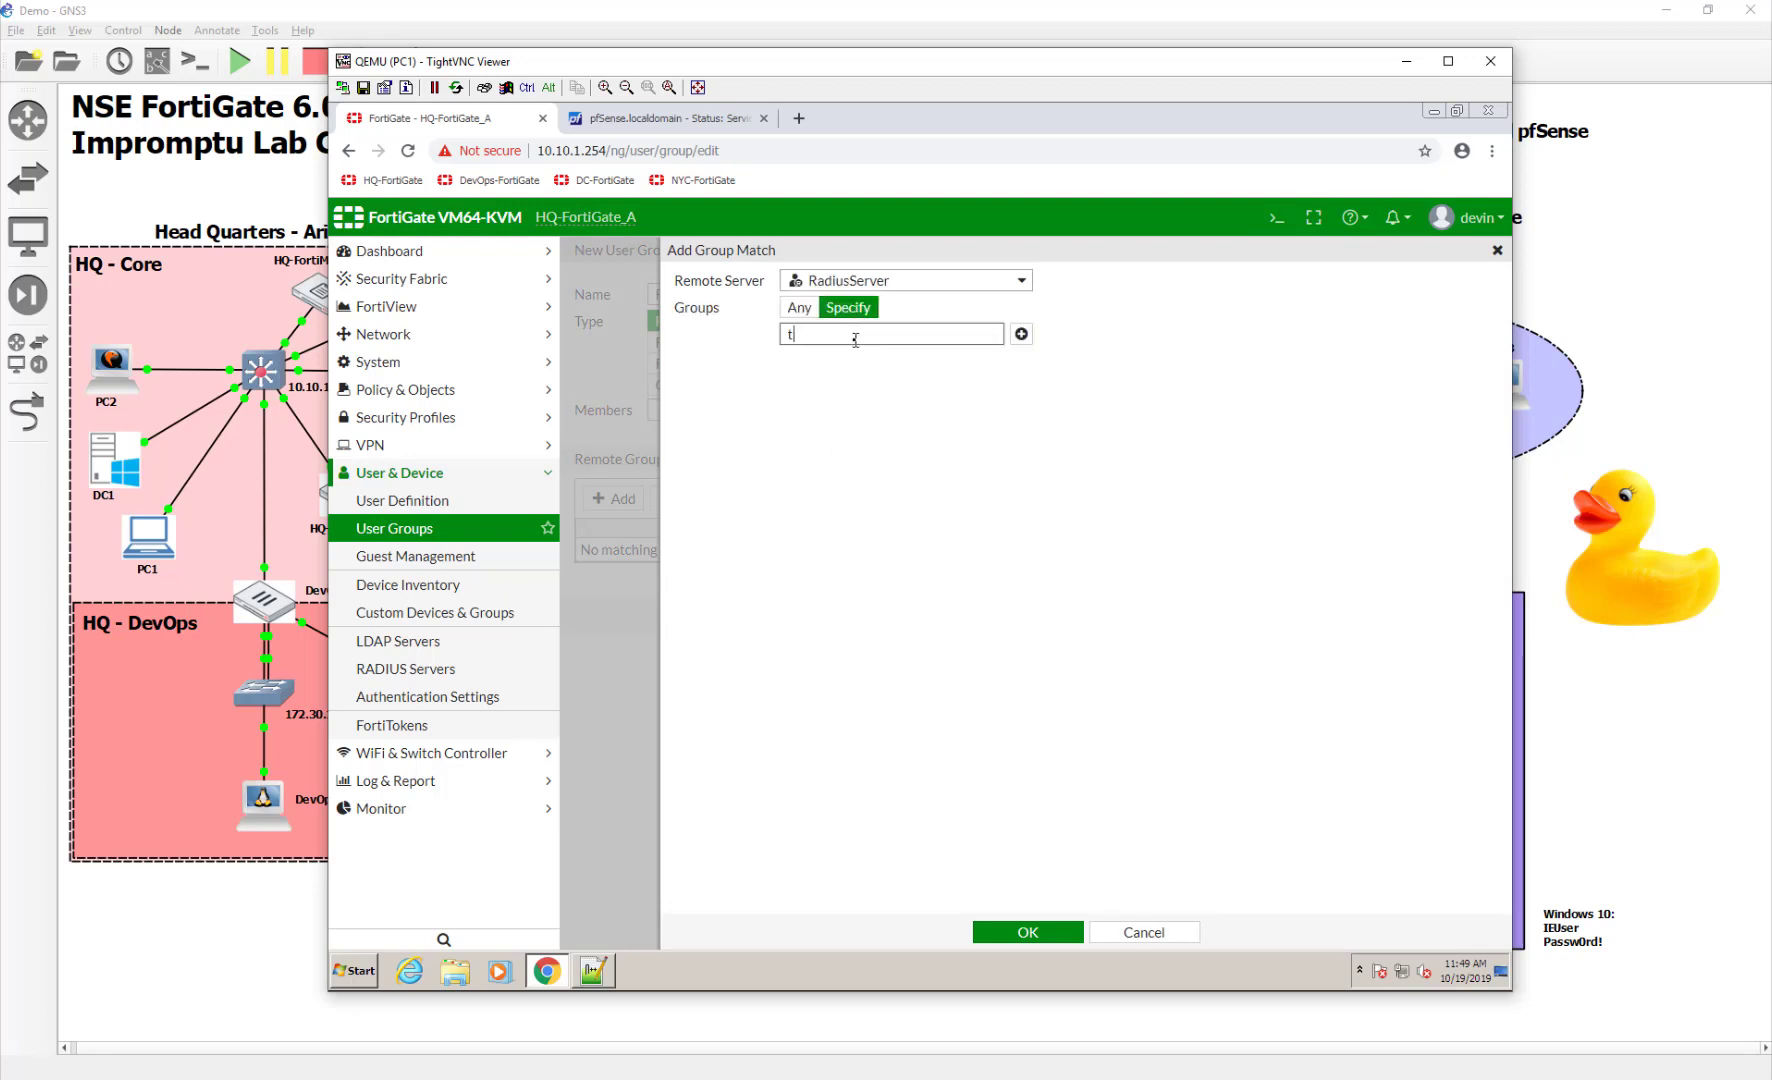
pyautogui.click(1021, 334)
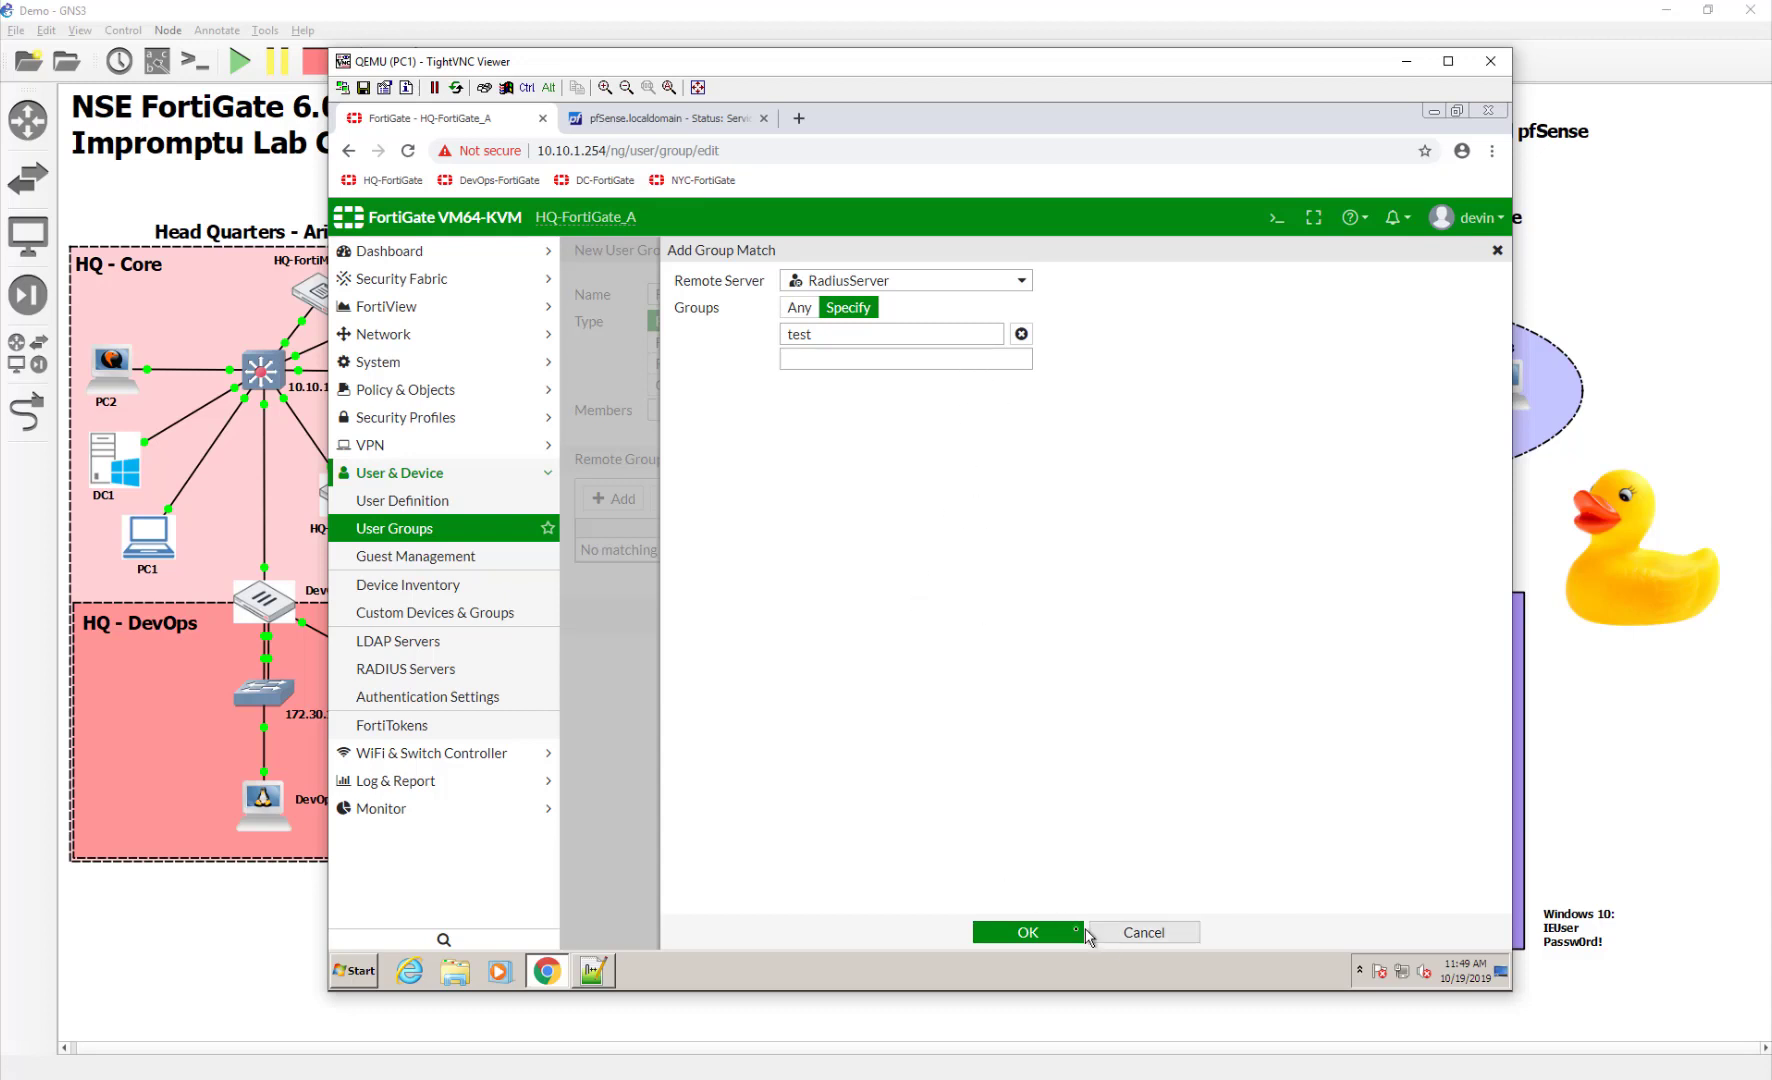
pyautogui.click(1030, 932)
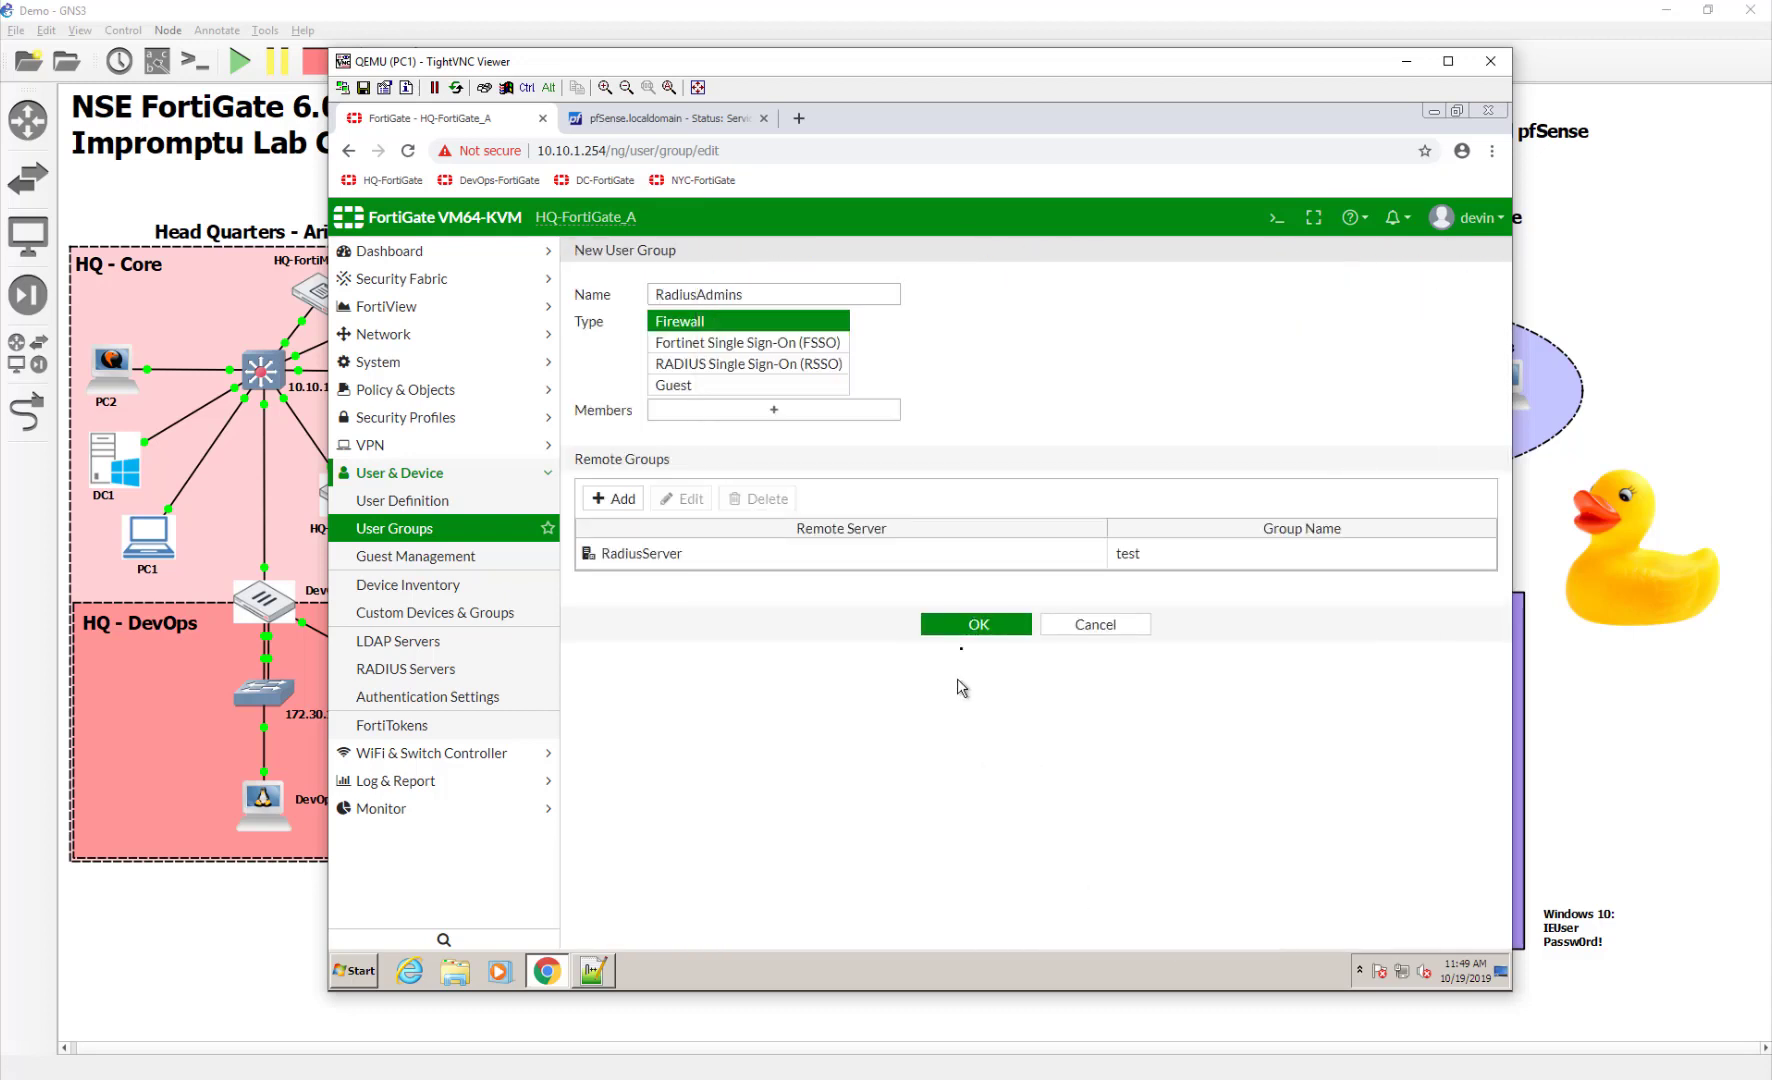
pyautogui.click(958, 618)
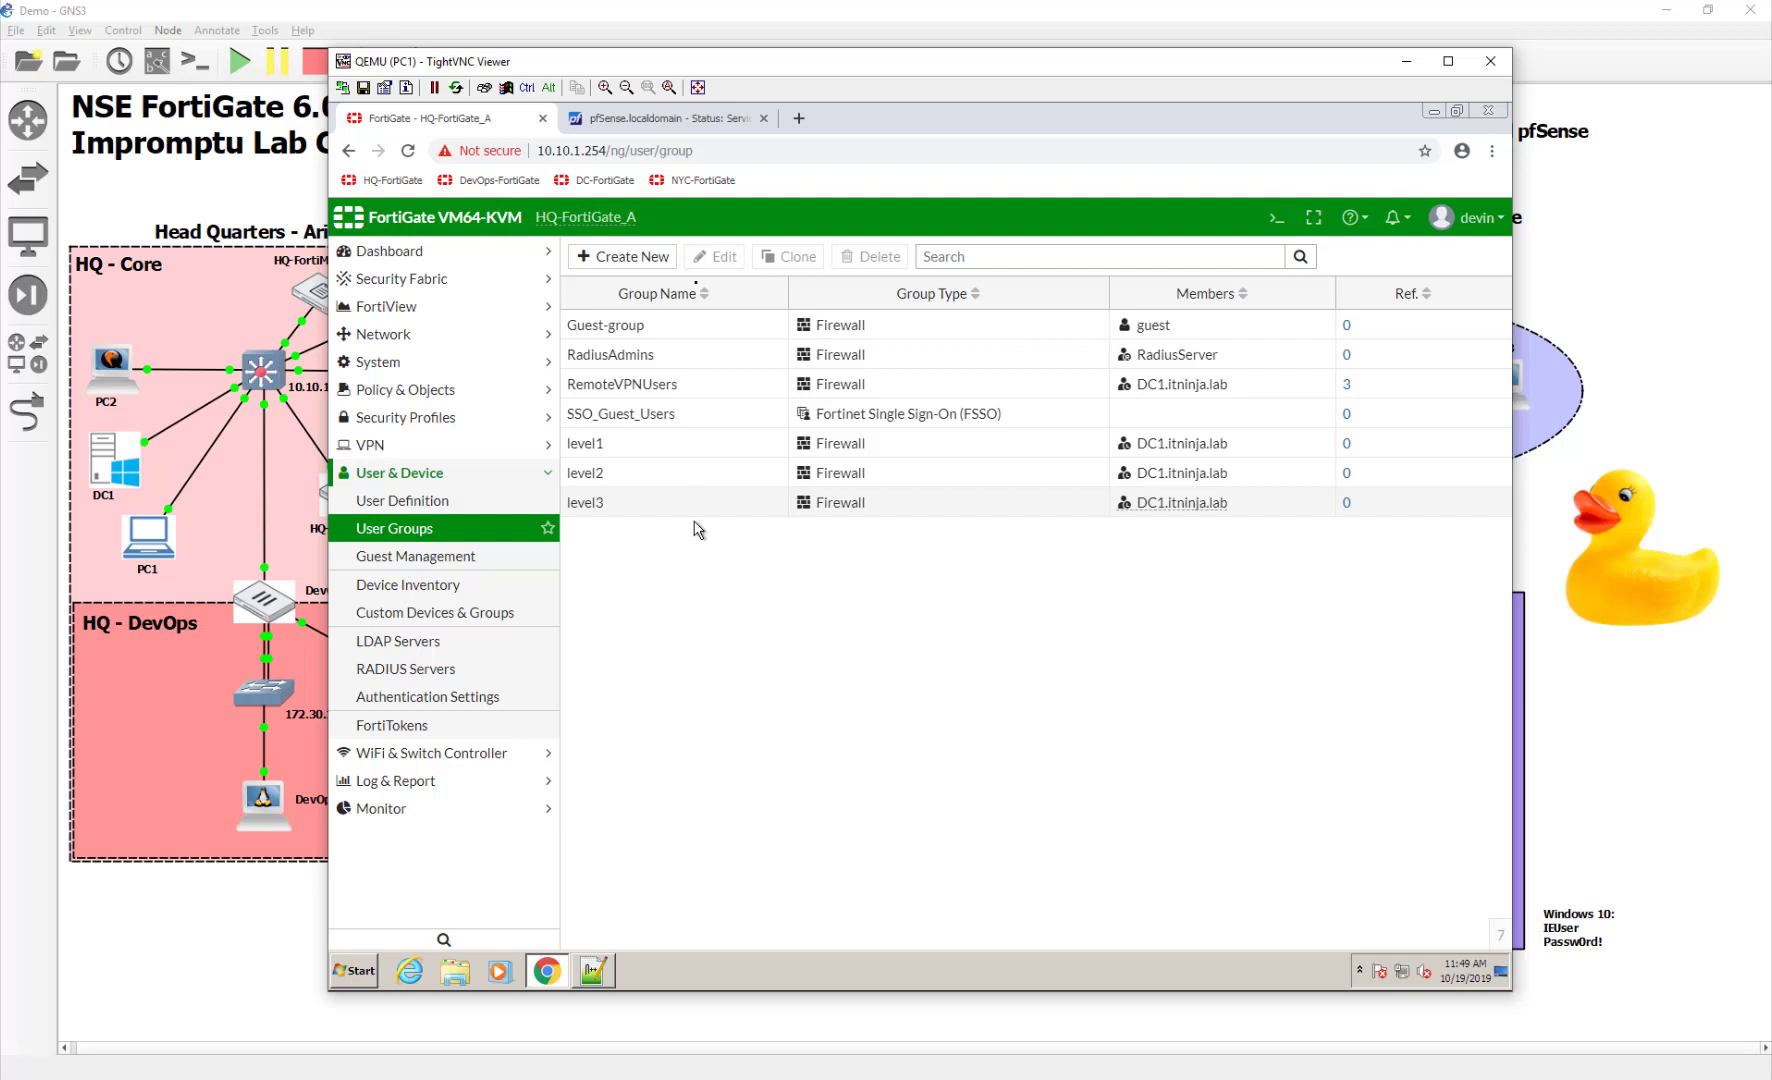
pyautogui.click(700, 122)
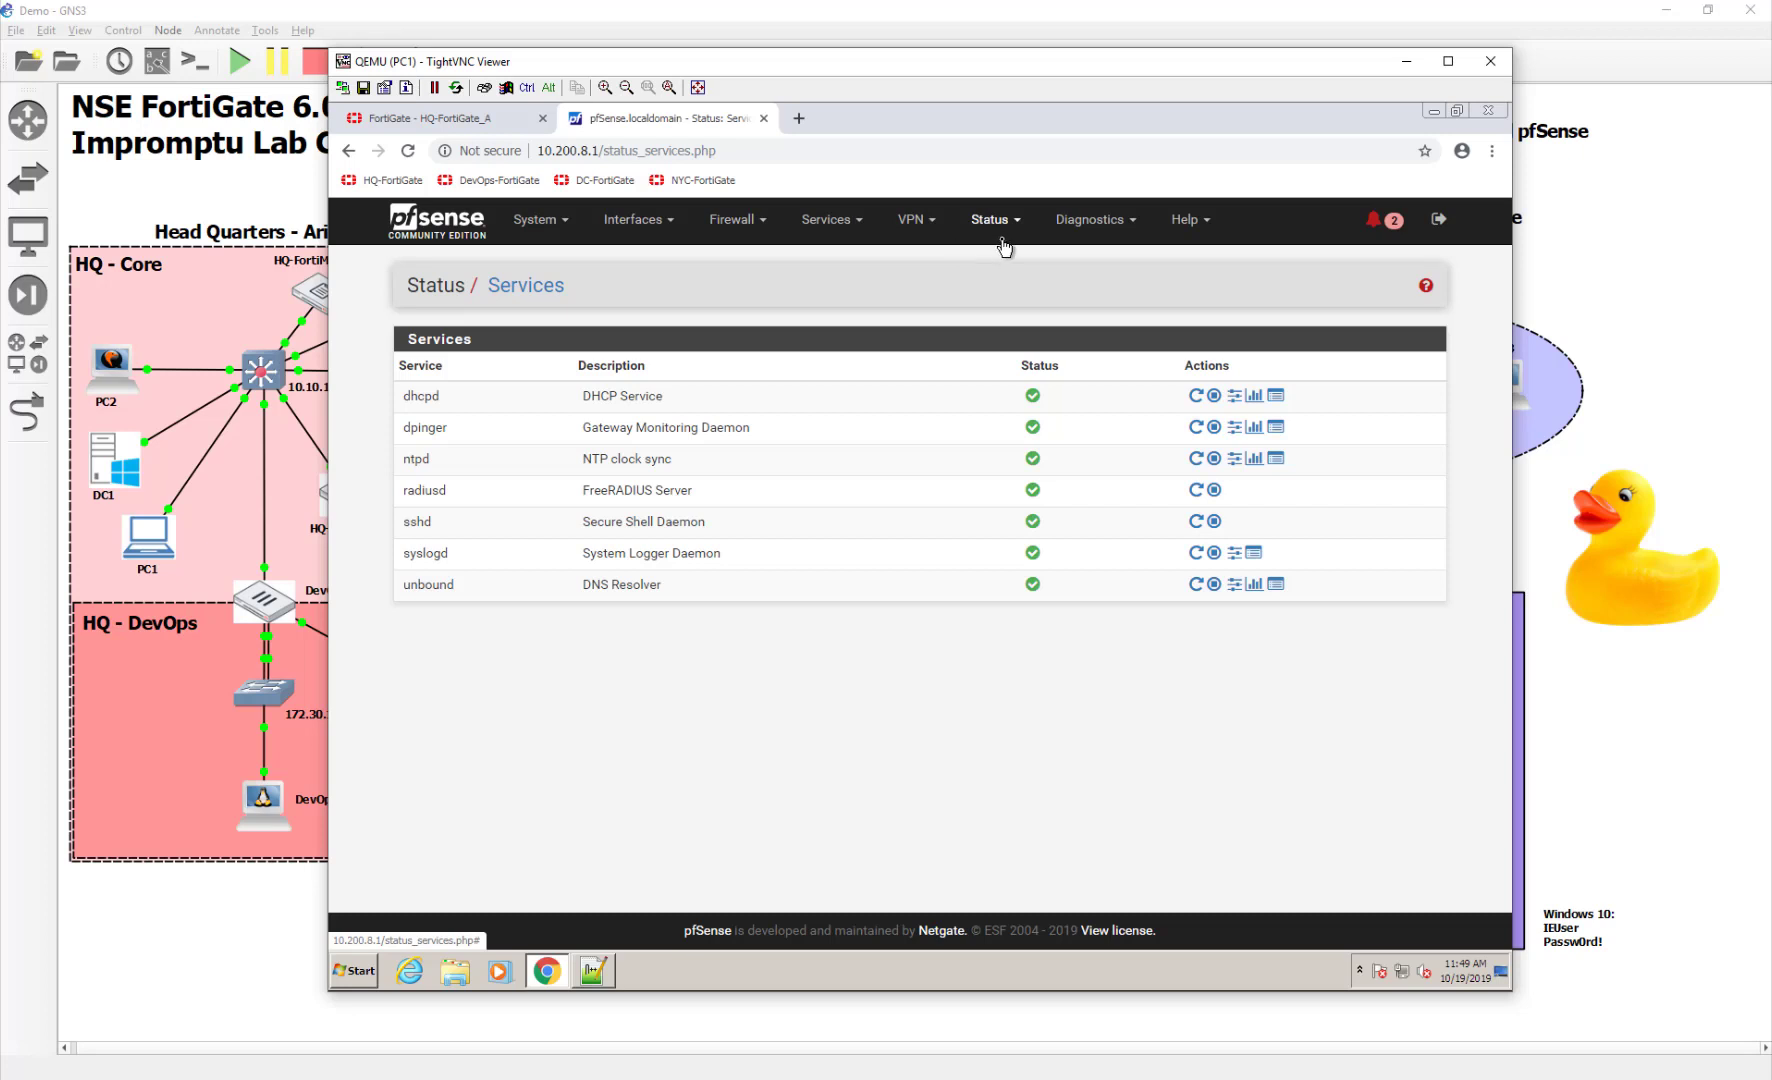
# Start a new FreeRADIUS user with the second test account's username and password
pyautogui.click(822, 224)
pyautogui.click(852, 513)
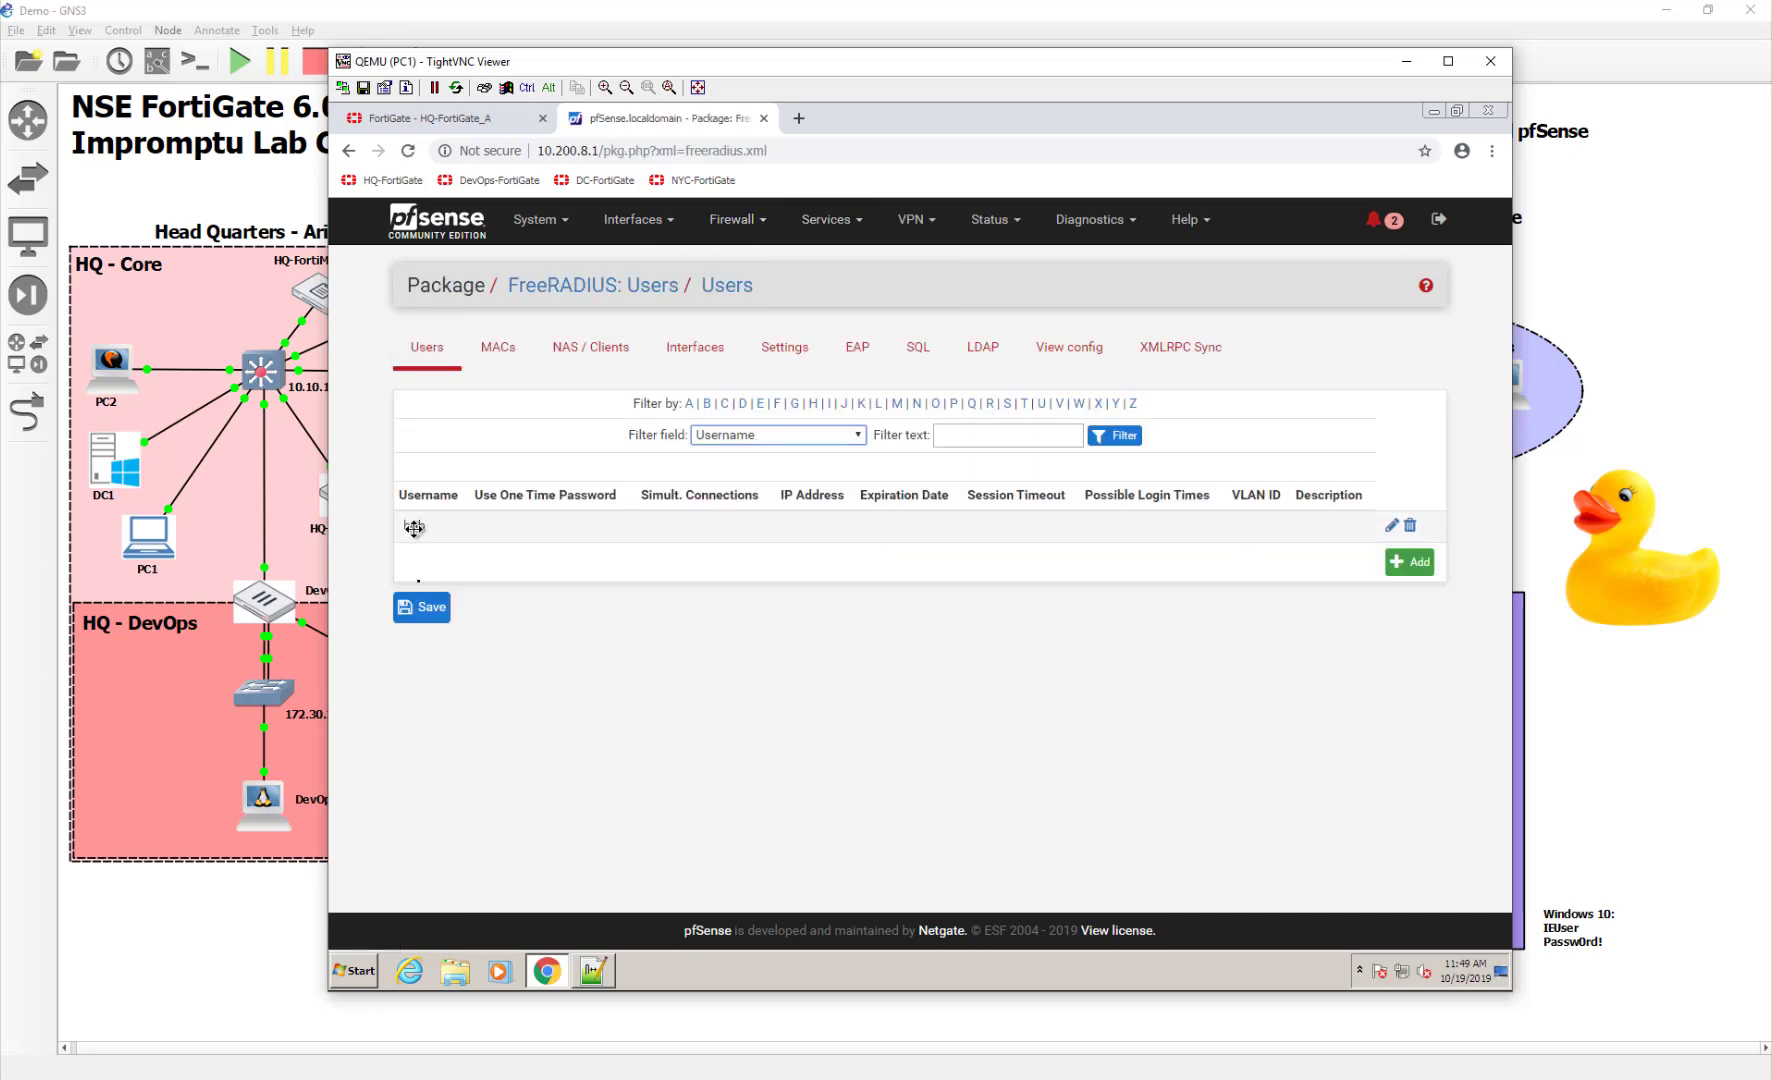
pyautogui.click(1410, 562)
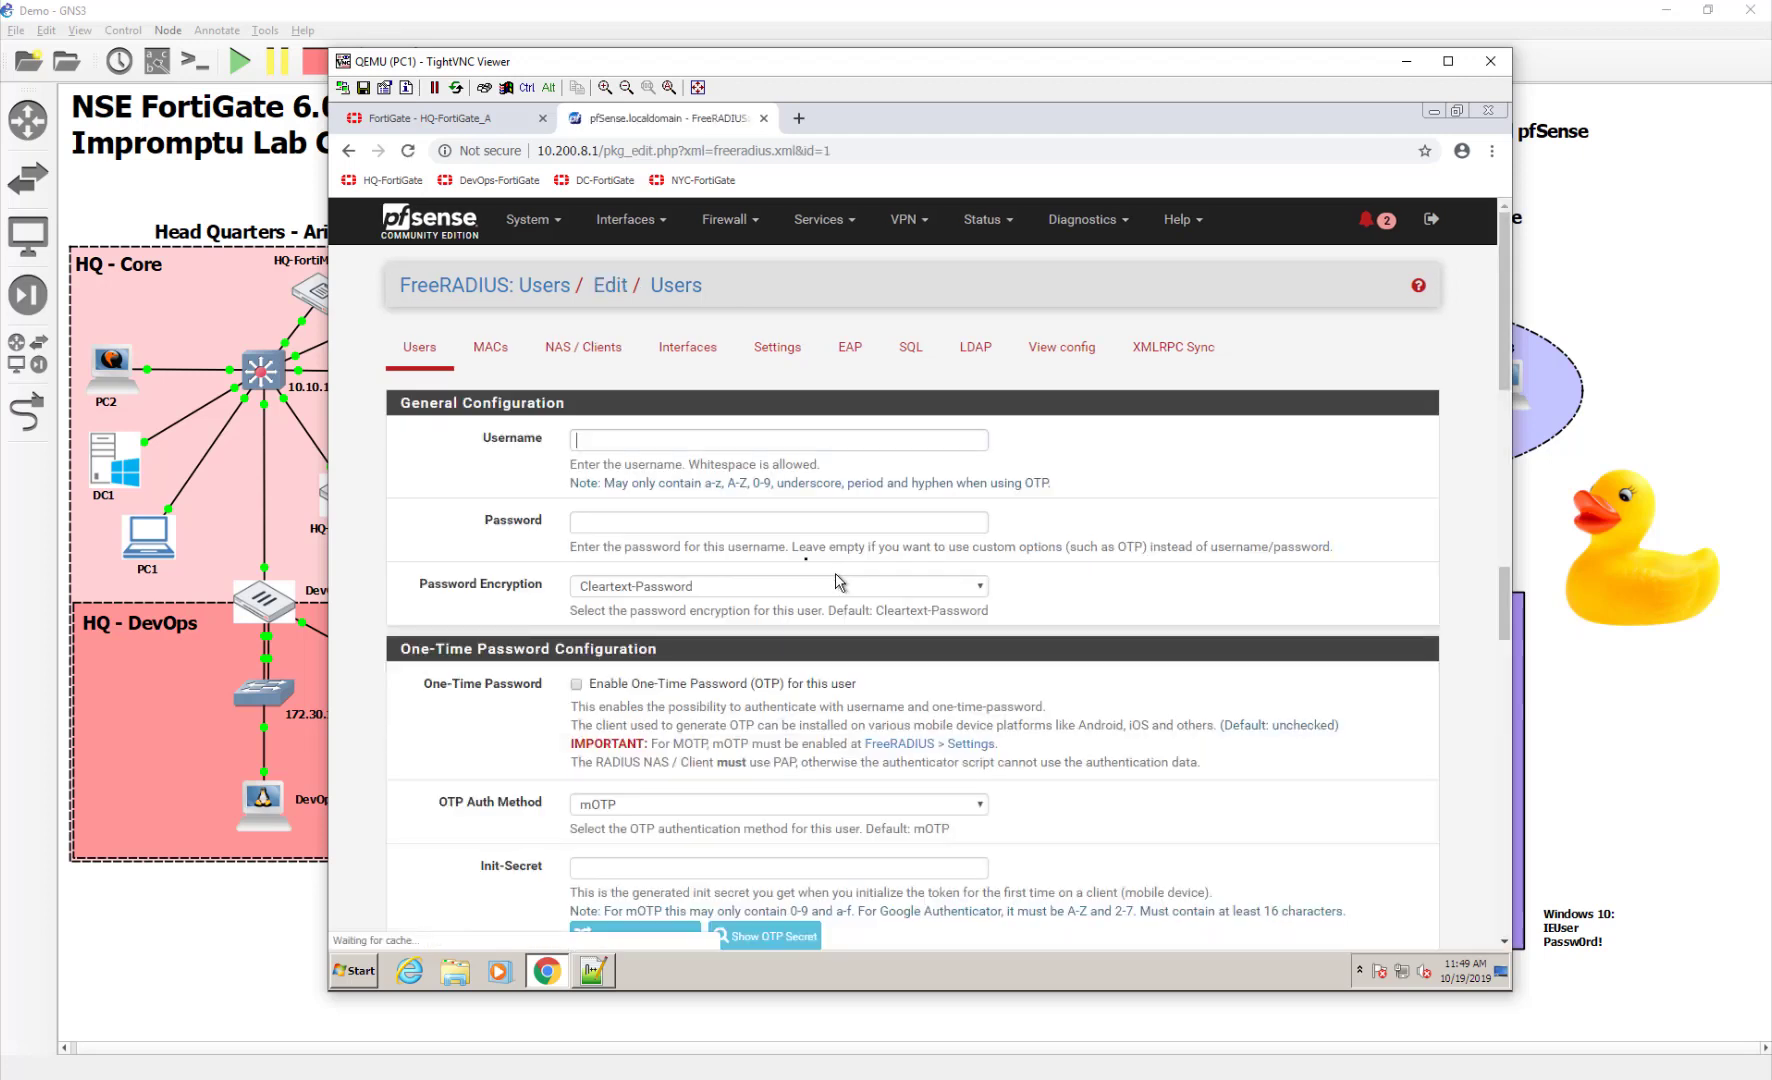
pyautogui.write('joe')
pyautogui.press('Tab')
pyautogui.write('joe')
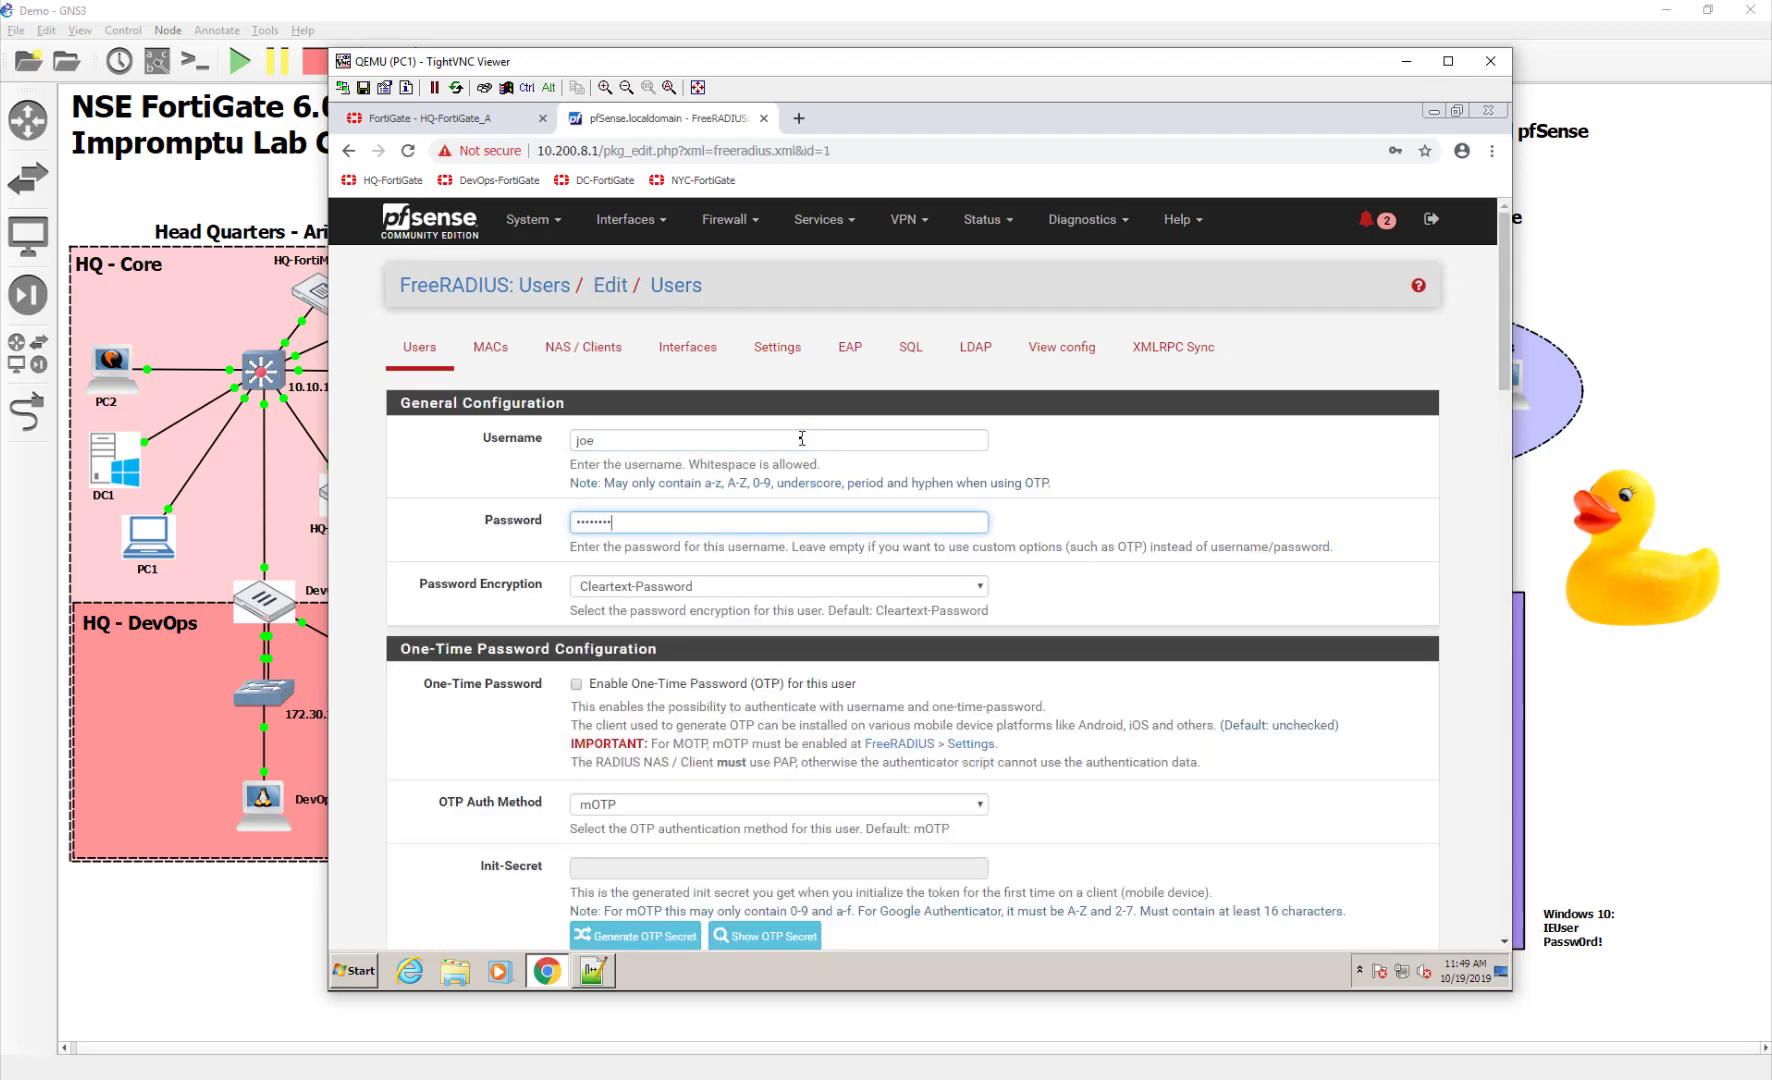
pyautogui.scroll(-6, 975, 725)
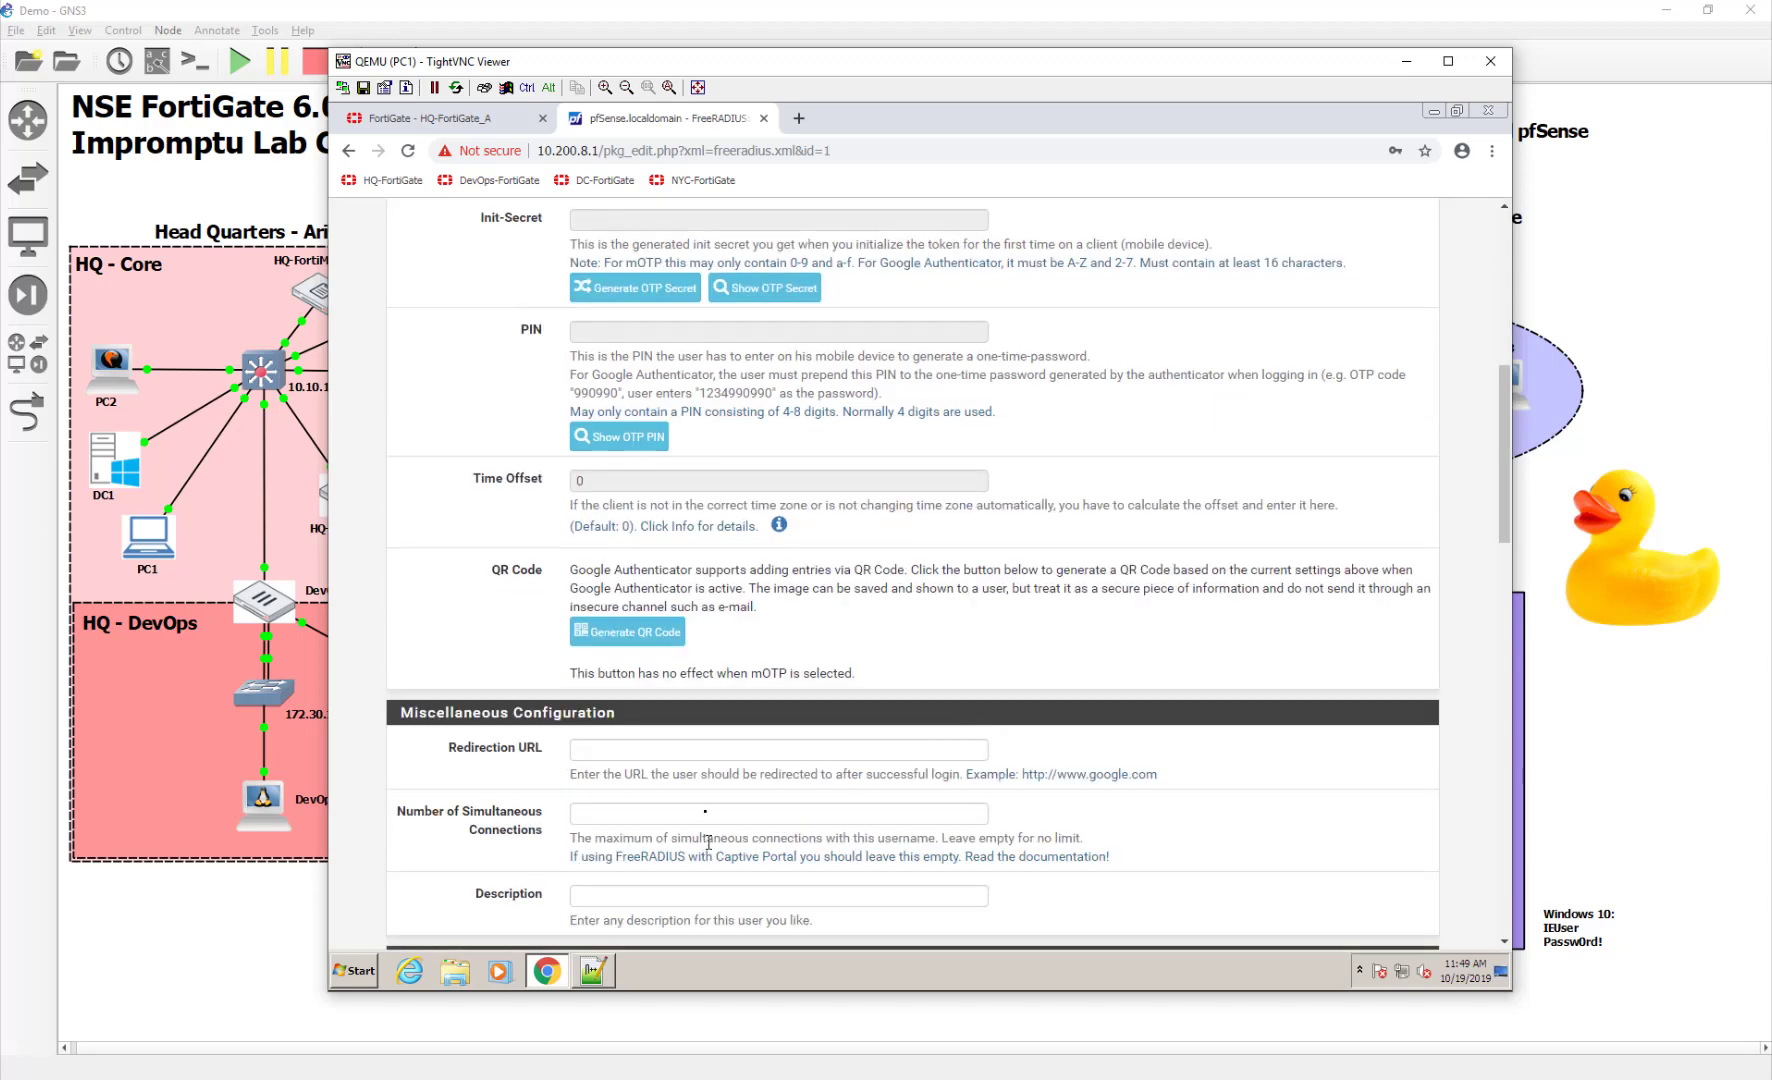
pyautogui.scroll(-12, 708, 842)
# Copy the Fortinet-Group-Name line from Notepad++ into the user's Additional RADIUS Attributes (REPLY-ITEM)
pyautogui.click(728, 752)
pyautogui.click(593, 970)
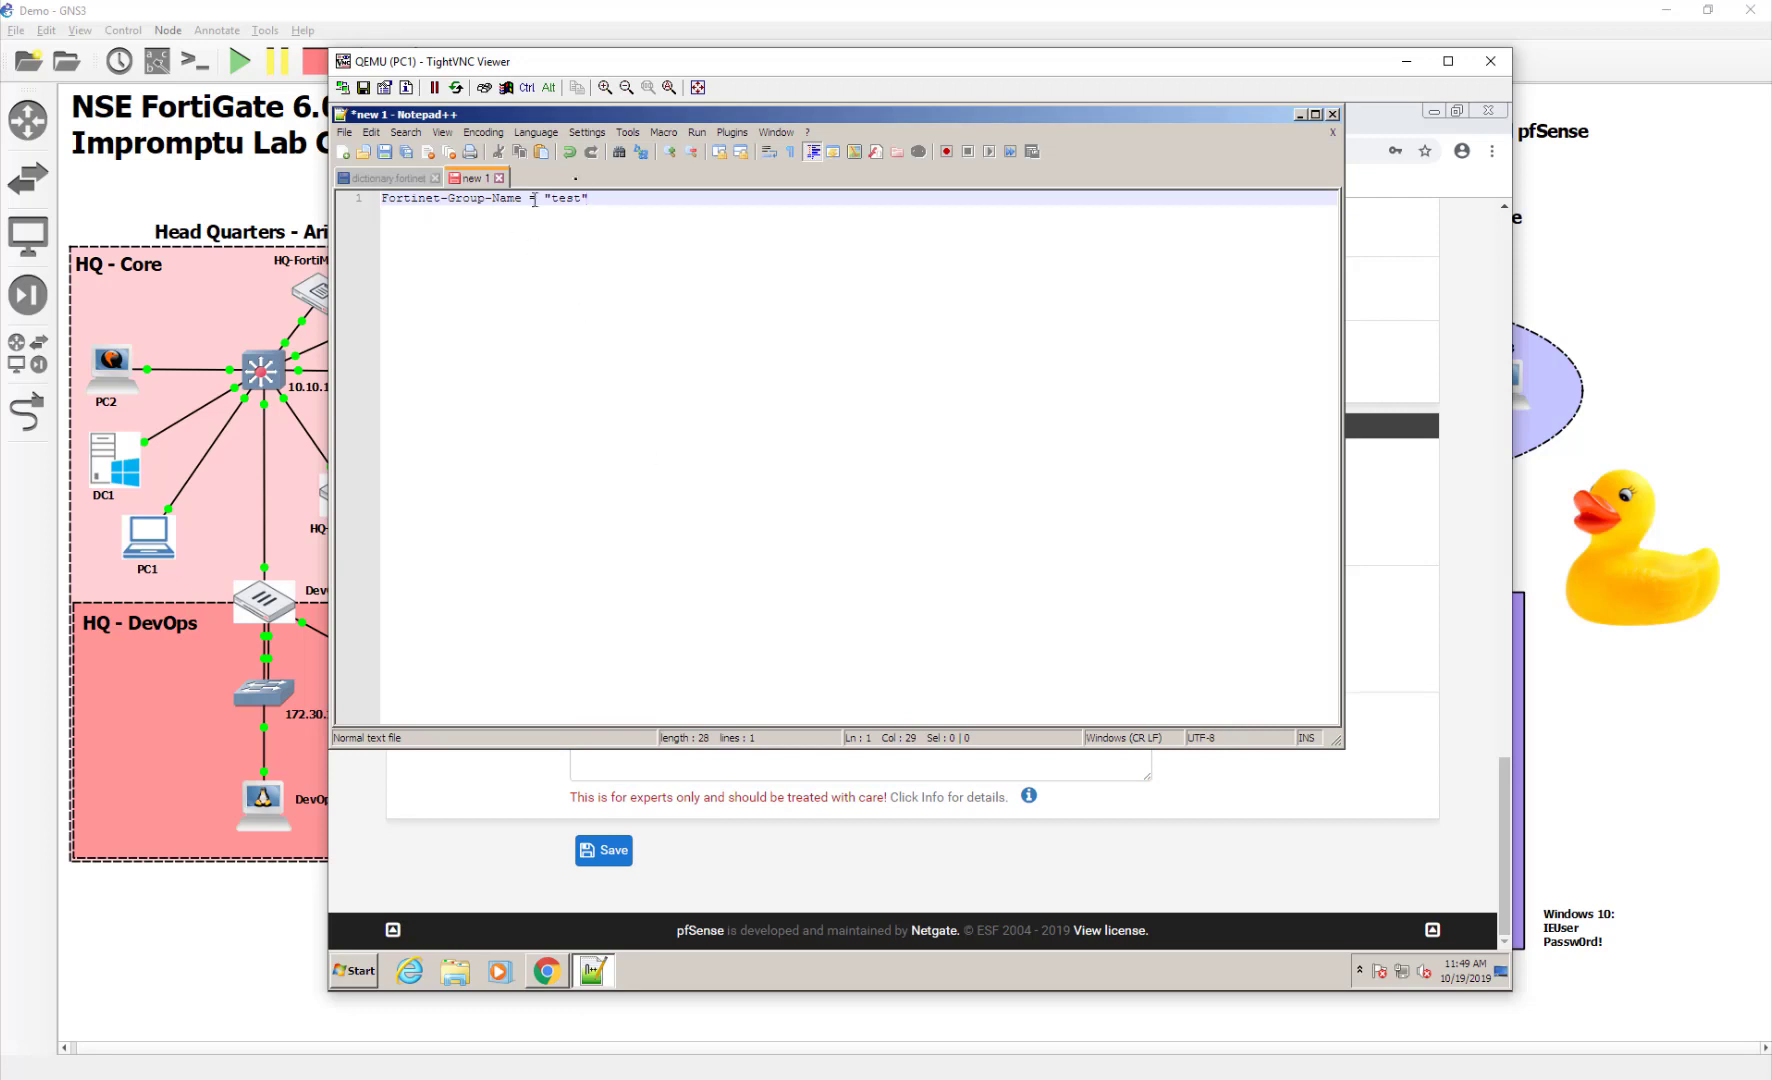
pyautogui.moveTo(590, 198); pyautogui.dragTo(381, 199)
pyautogui.hotkey('ctrl', 'c')
pyautogui.rightClick(432, 206)
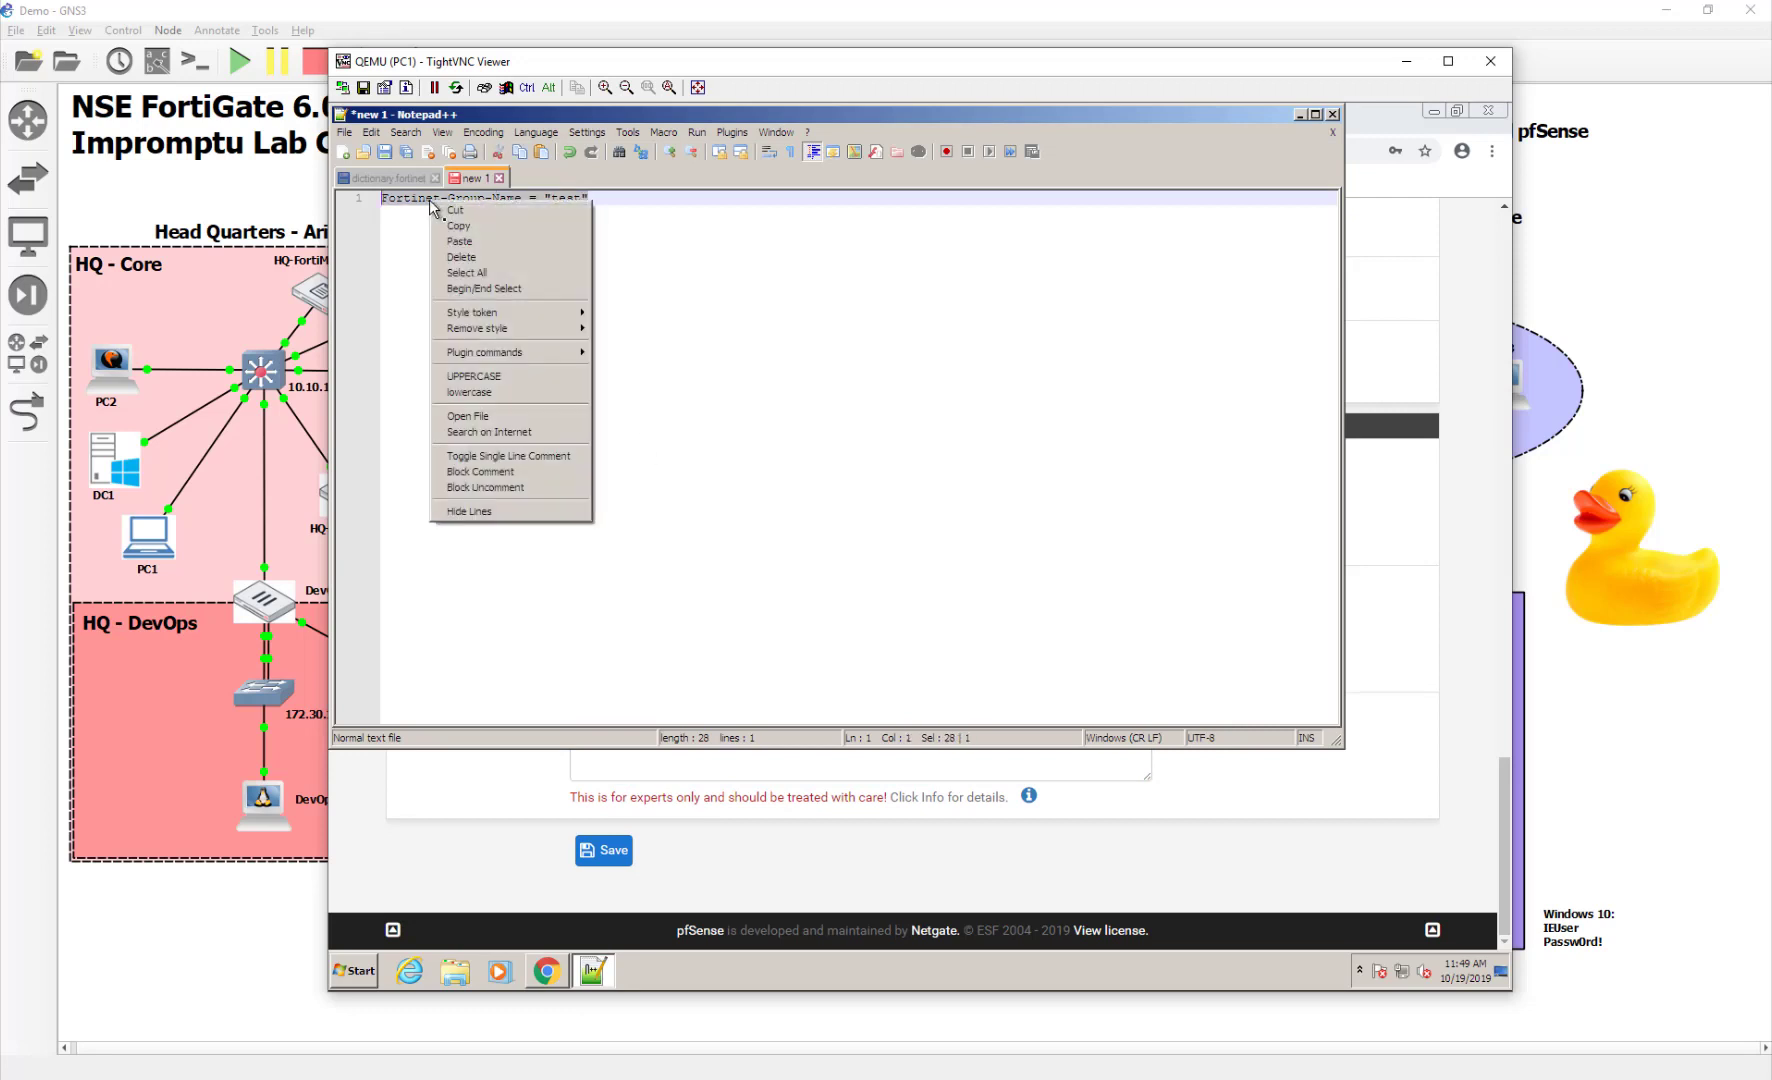
pyautogui.click(460, 226)
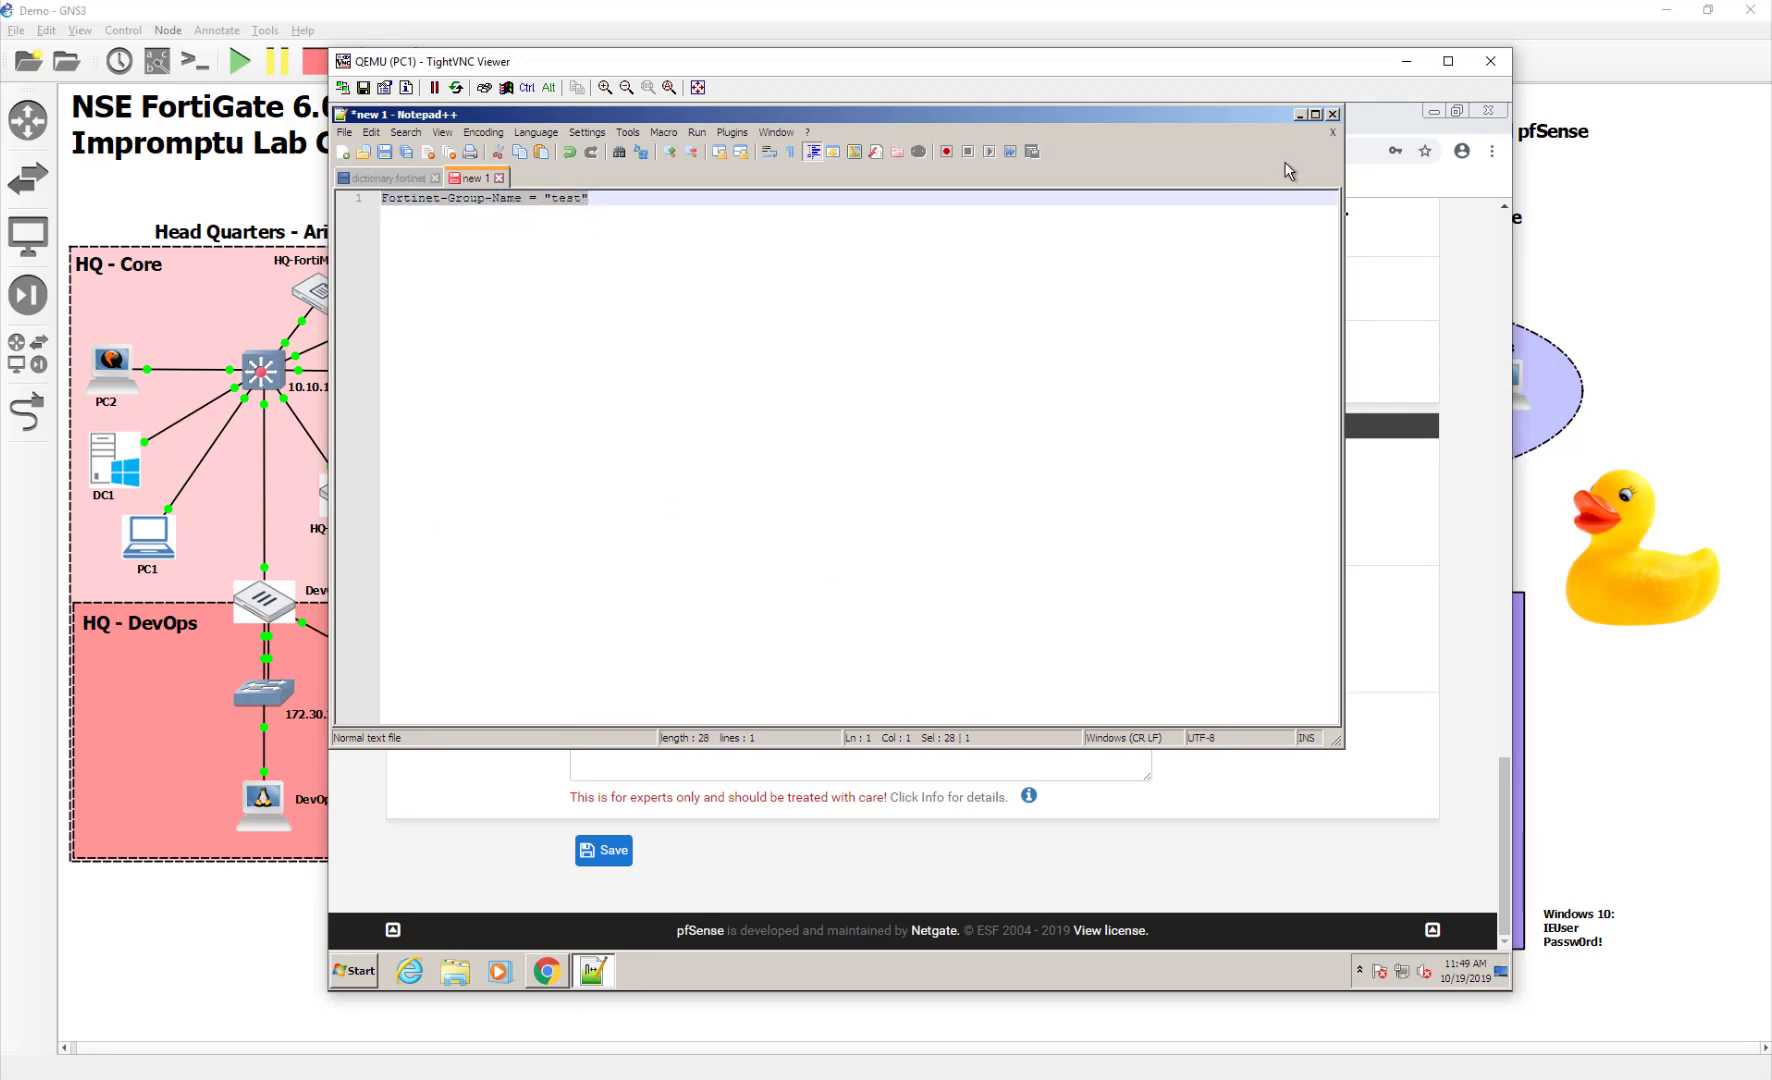
pyautogui.click(1400, 248)
pyautogui.rightClick(757, 721)
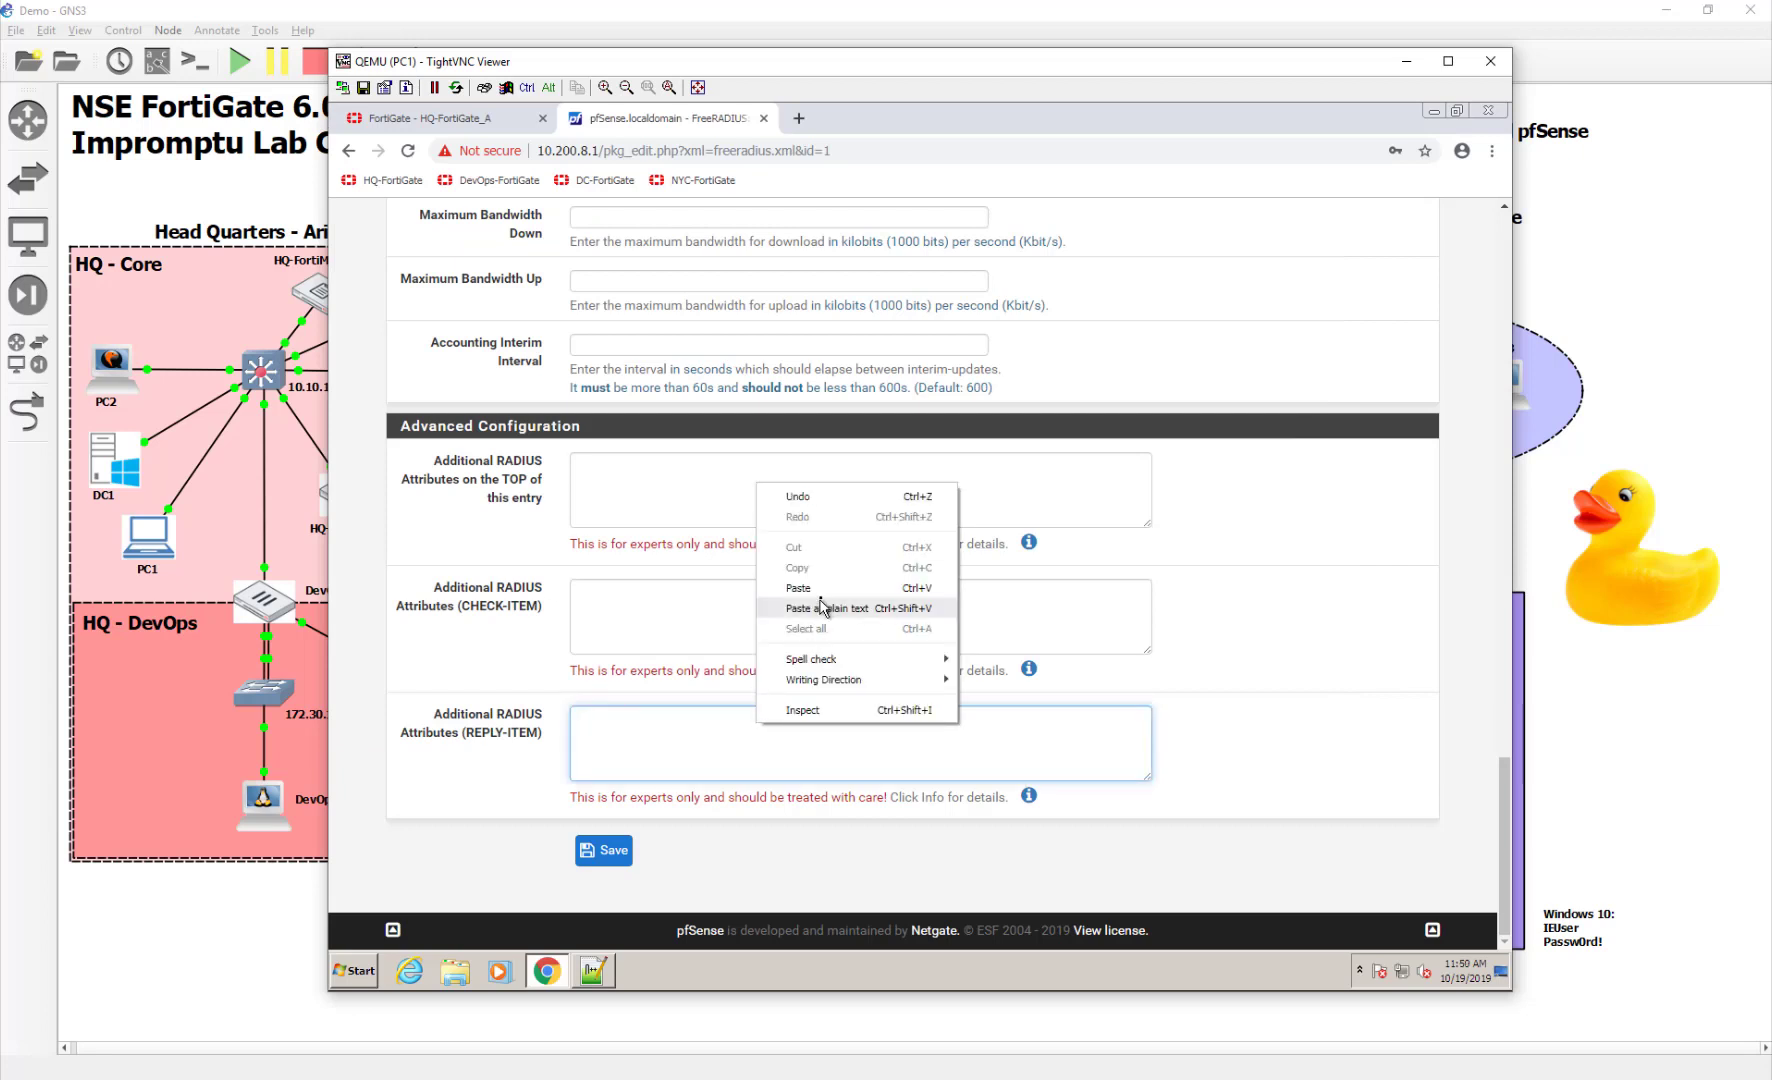
pyautogui.click(810, 588)
# Change the reply attribute's group value to "users" and save the FreeRADIUS user
pyautogui.doubleClick(750, 716)
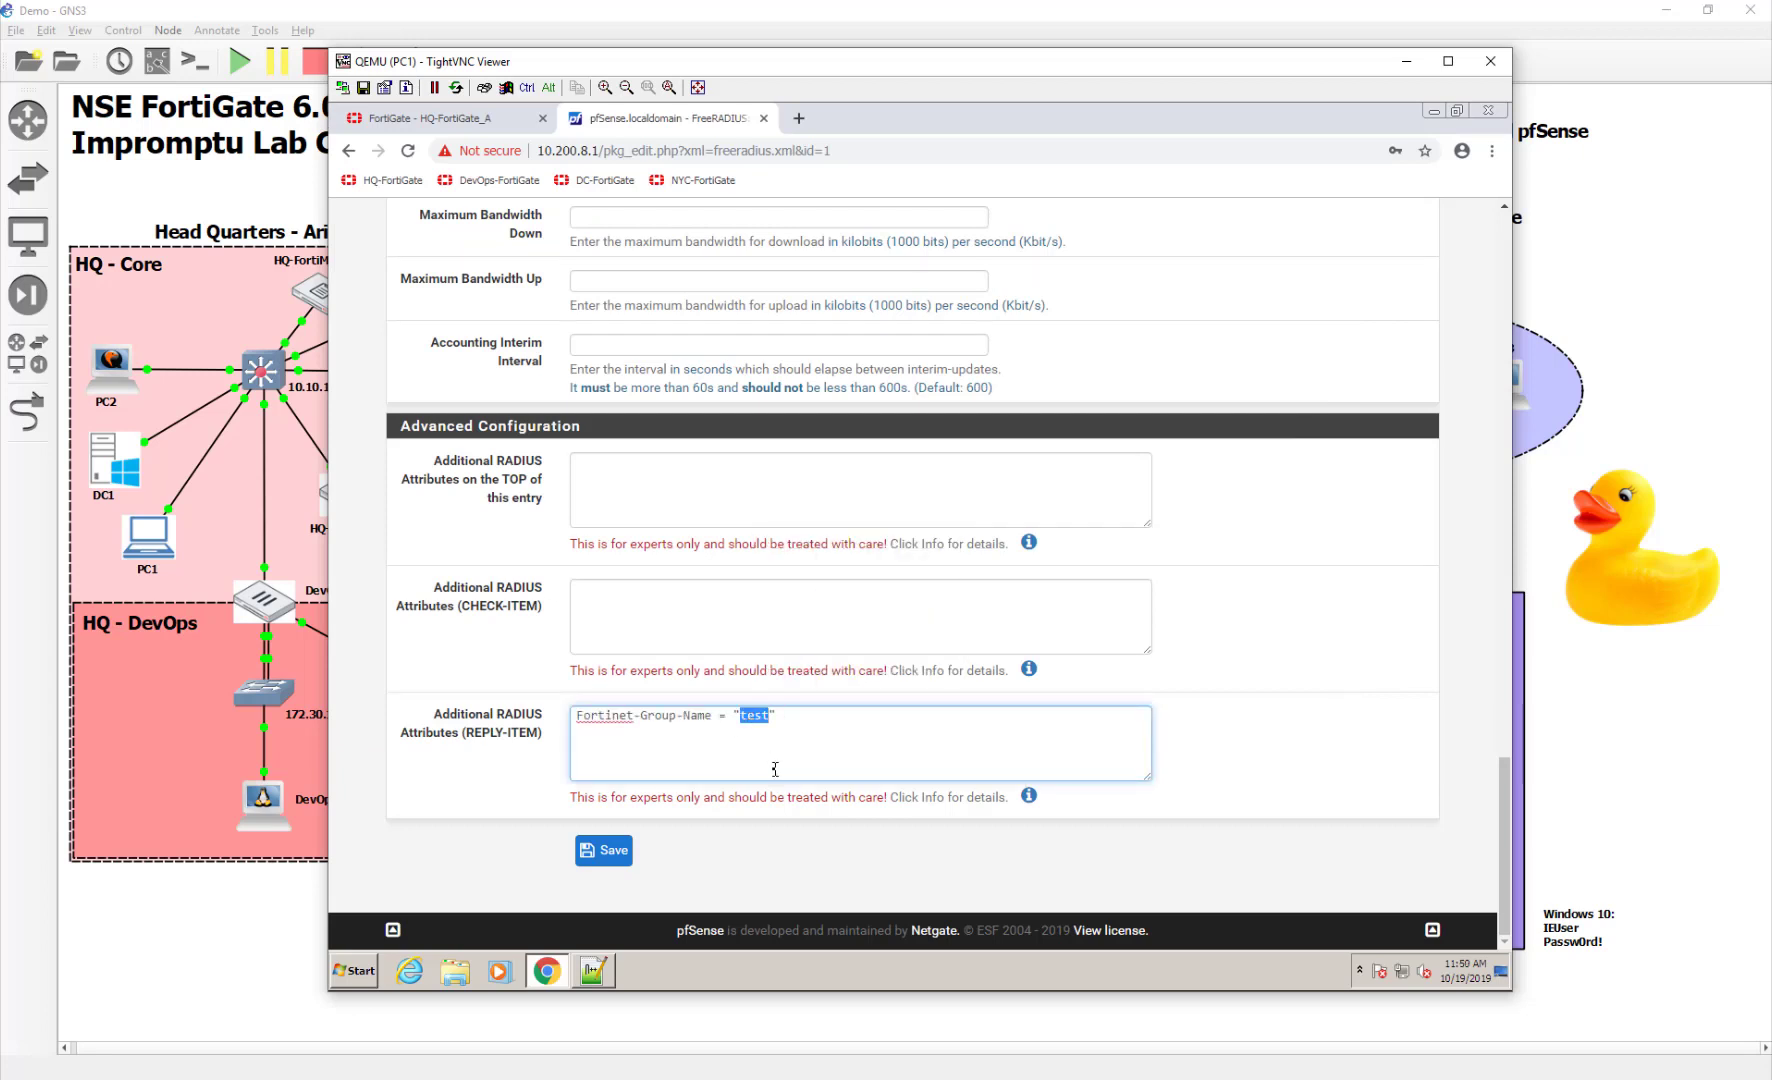
pyautogui.write('user')
pyautogui.click(606, 851)
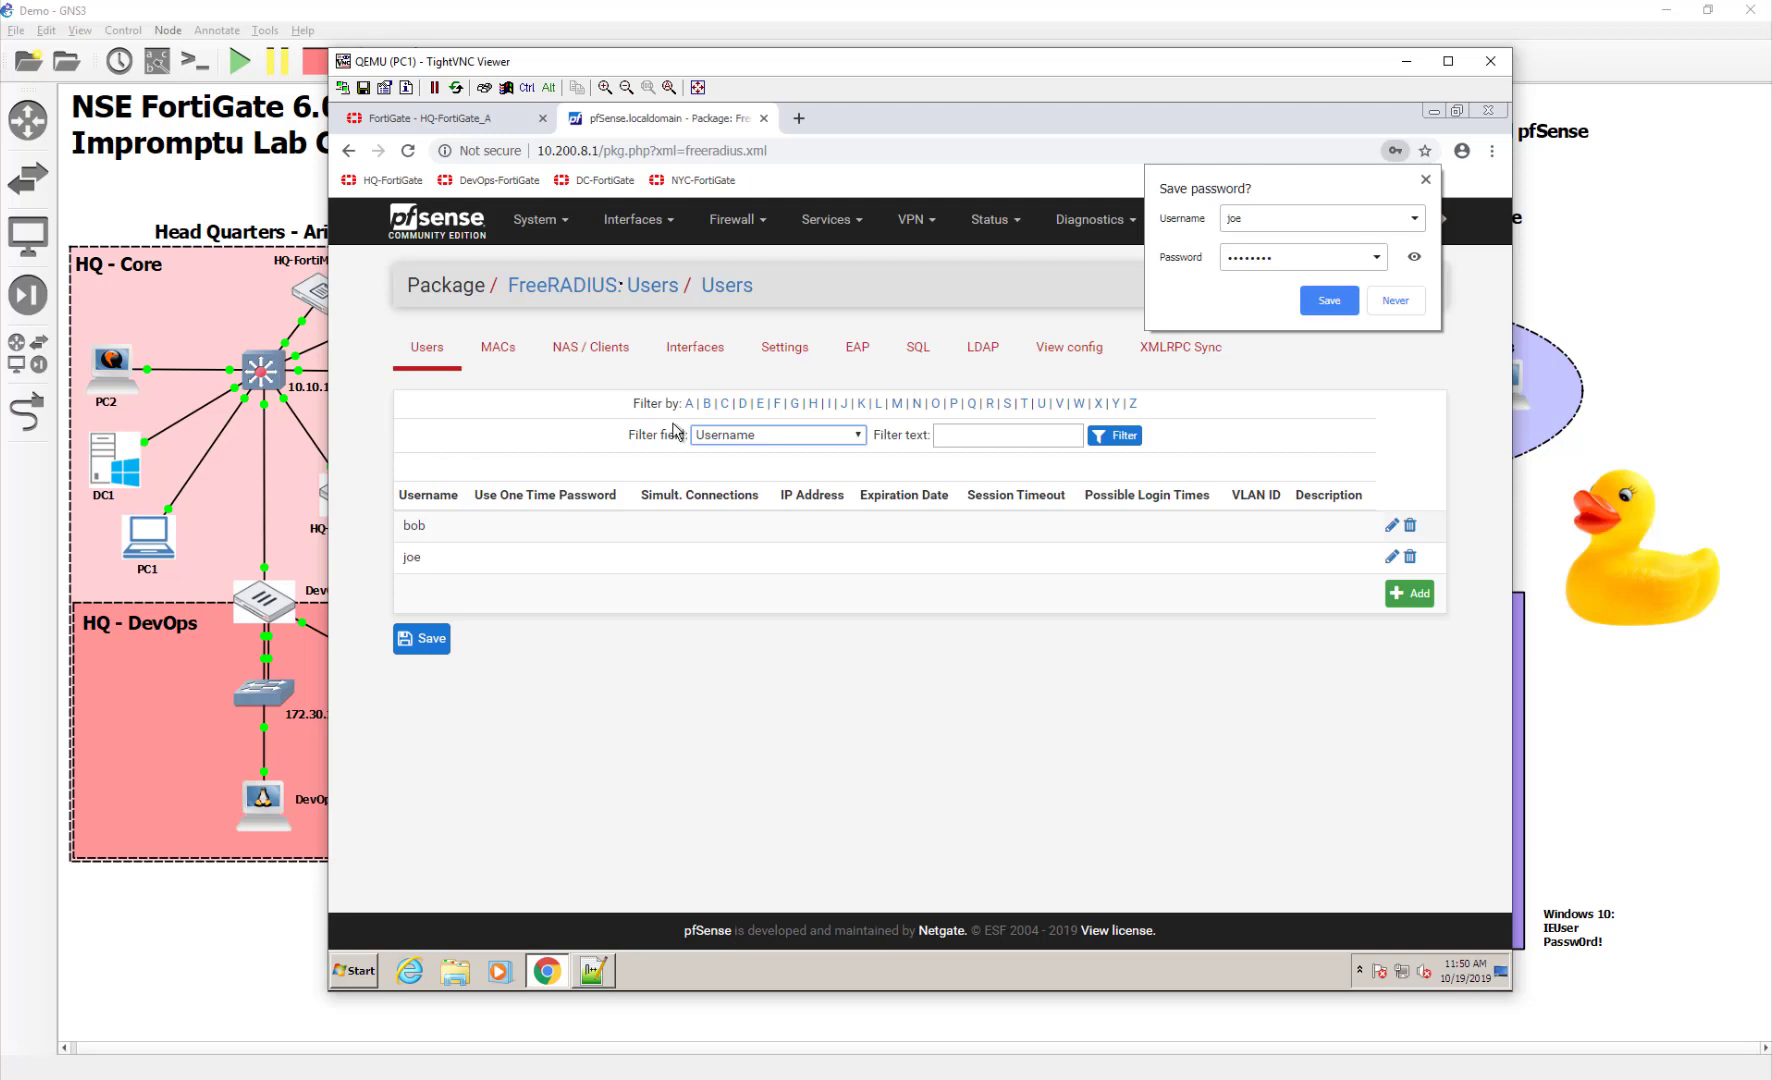
pyautogui.click(435, 121)
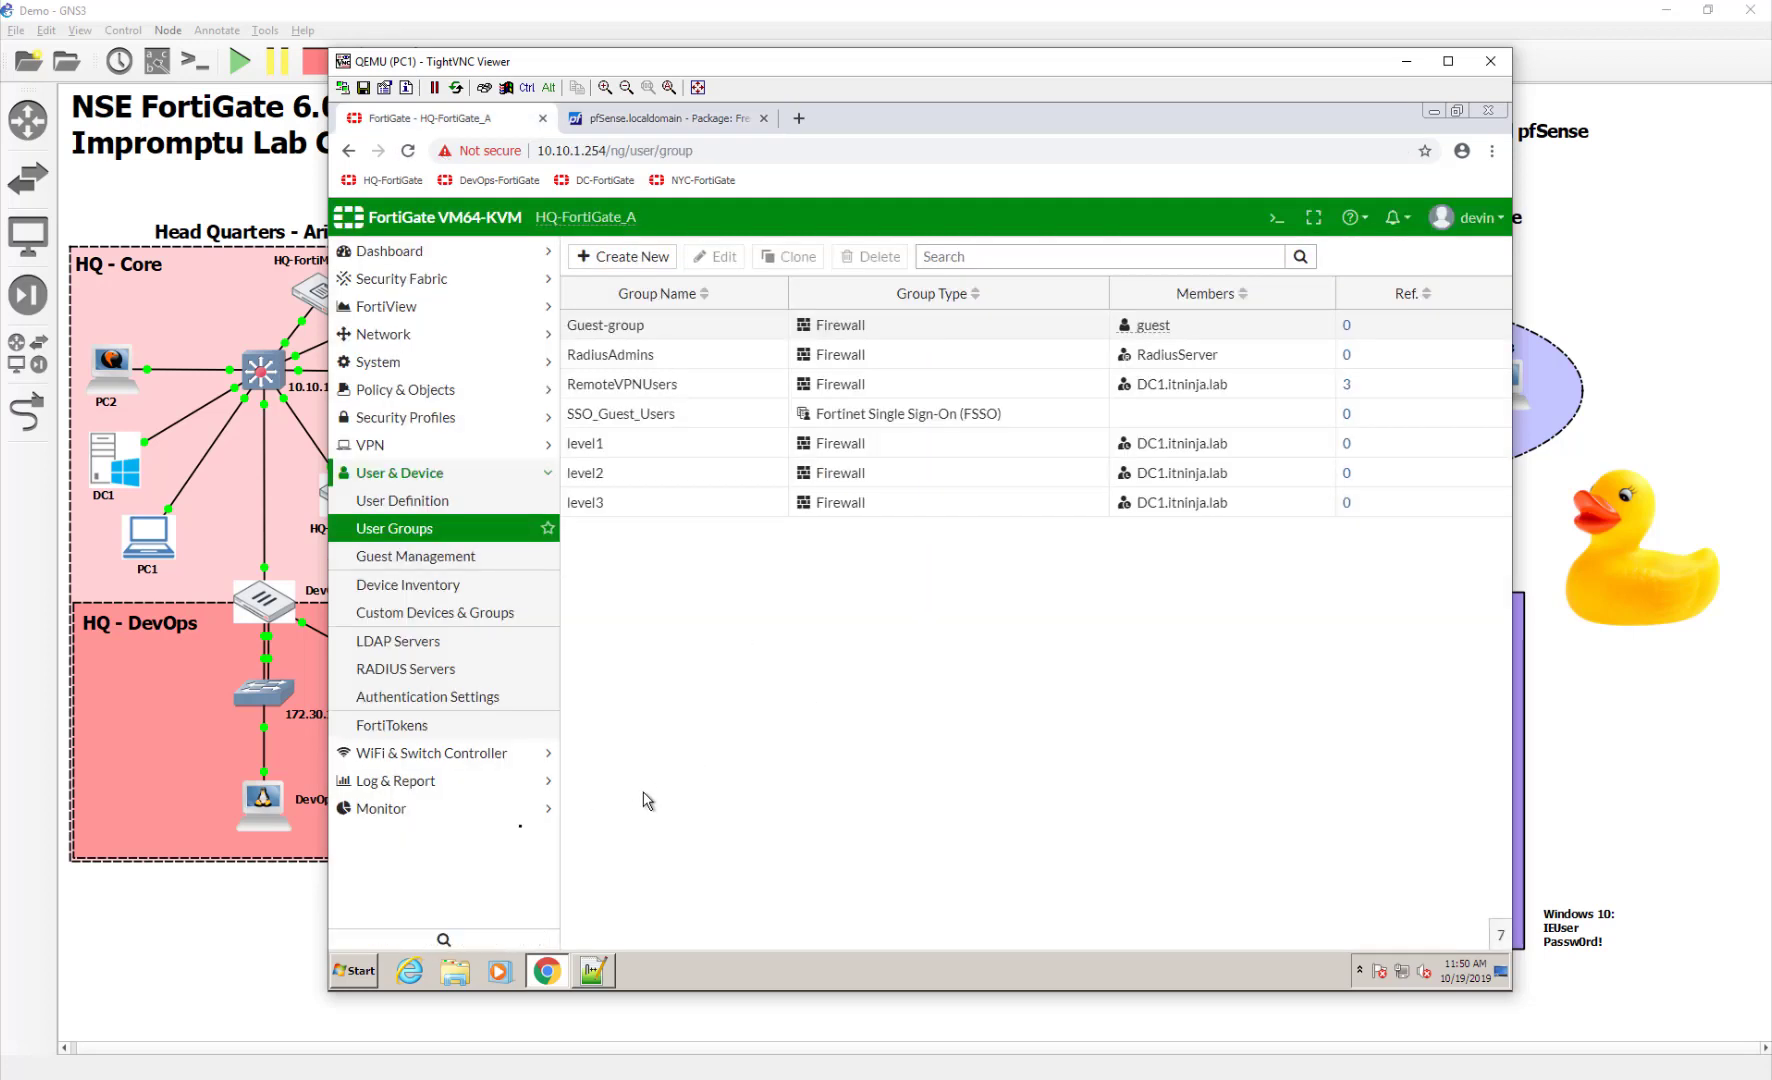
# Begin a new FortiGate administrator of type Match all users in a remote server group
pyautogui.click(400, 362)
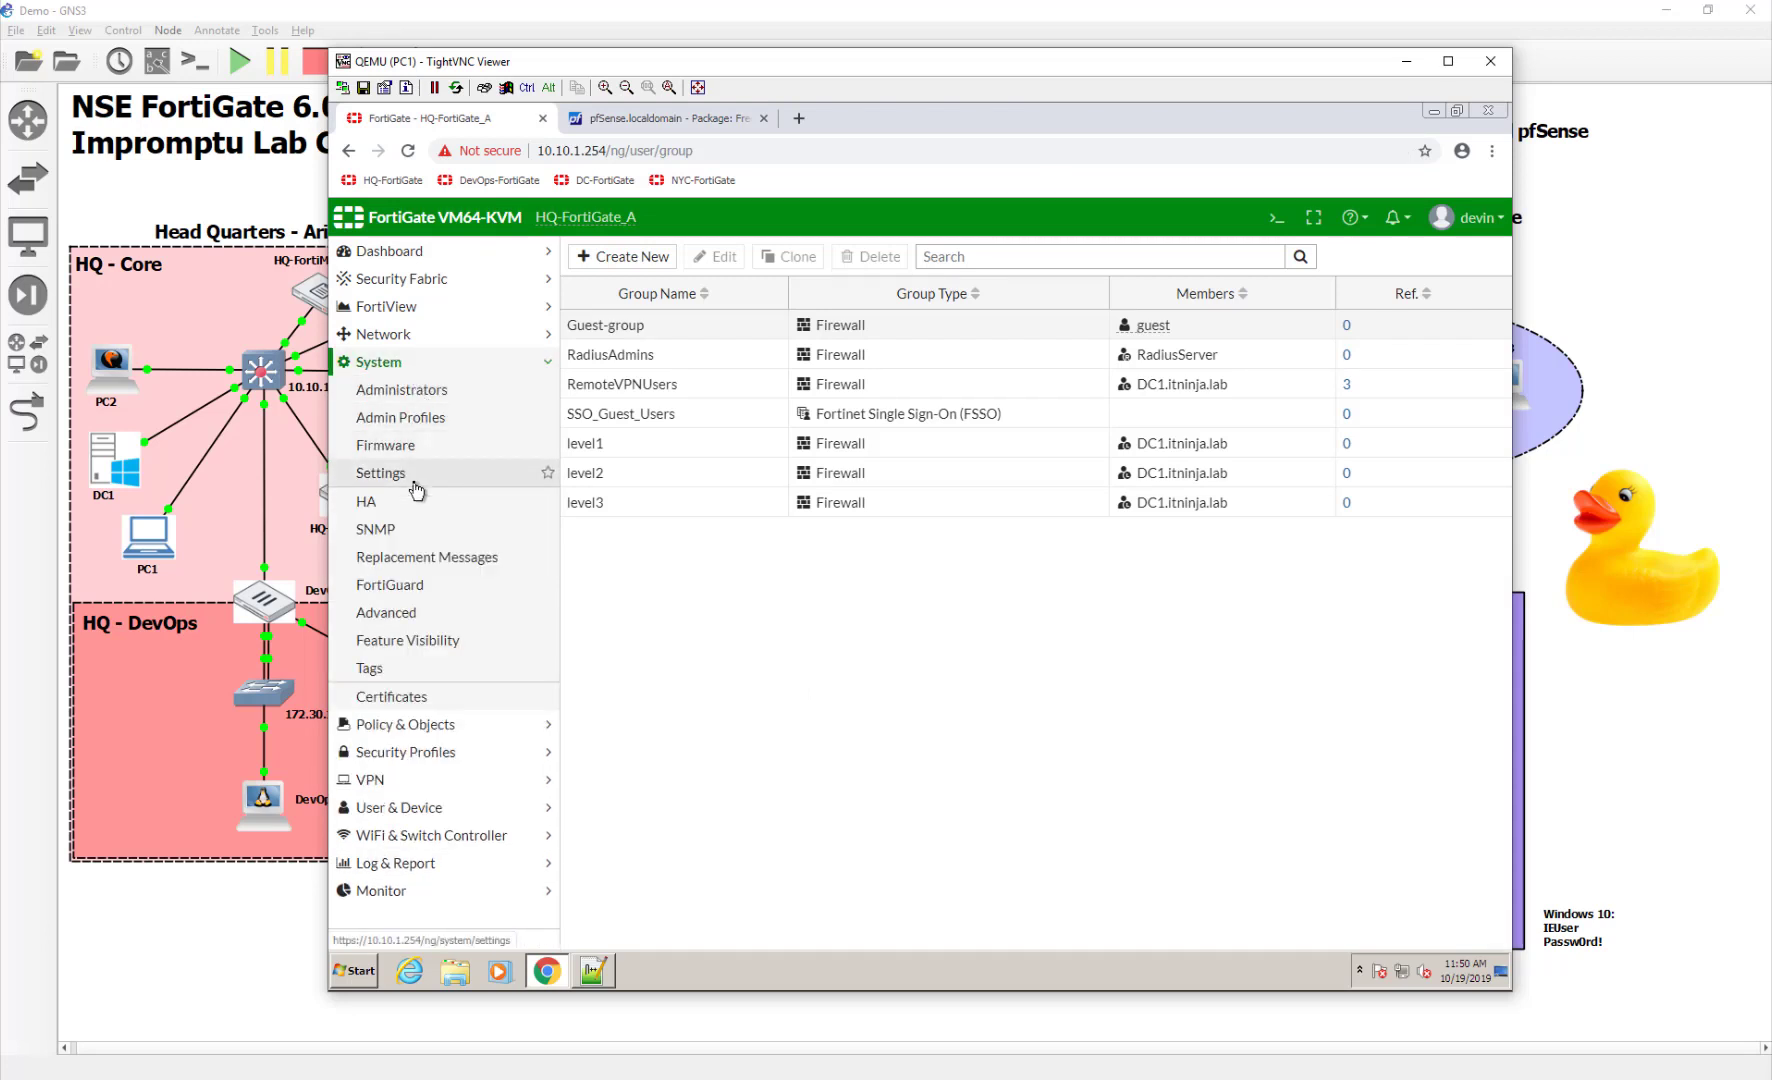
pyautogui.click(455, 390)
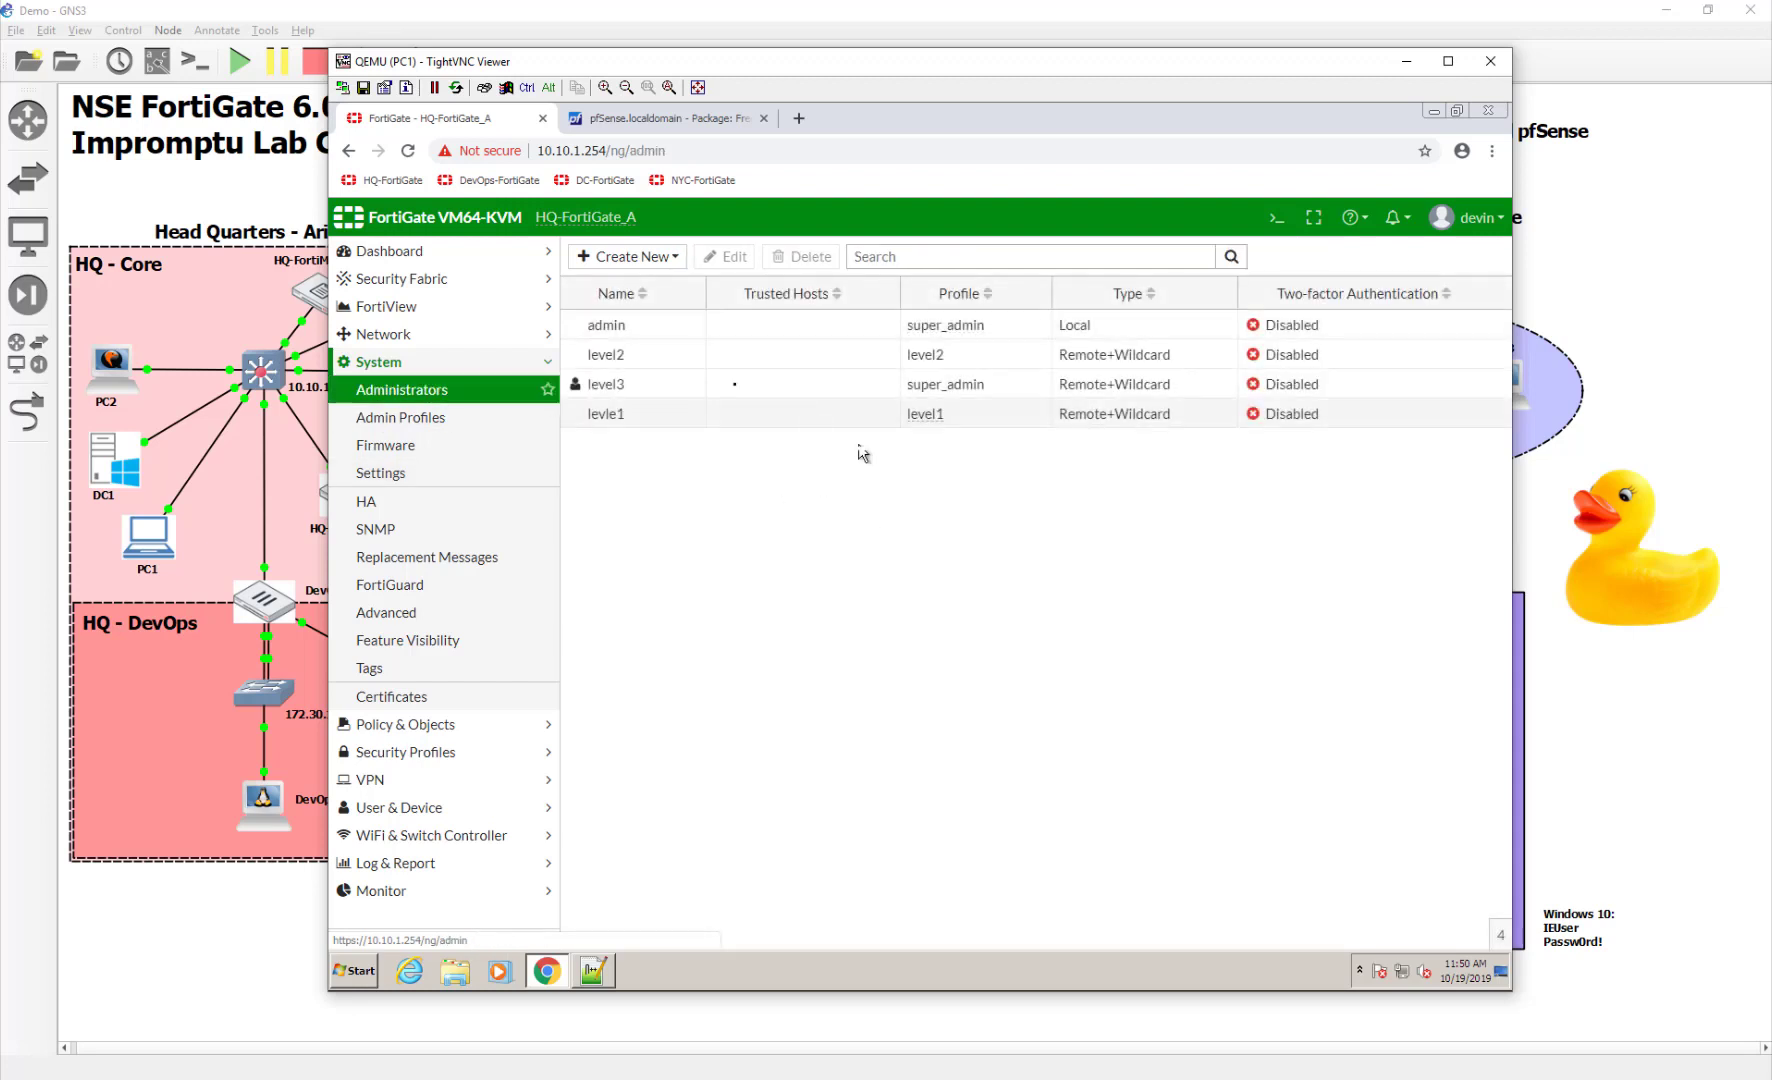
pyautogui.click(632, 258)
pyautogui.click(652, 283)
pyautogui.click(843, 296)
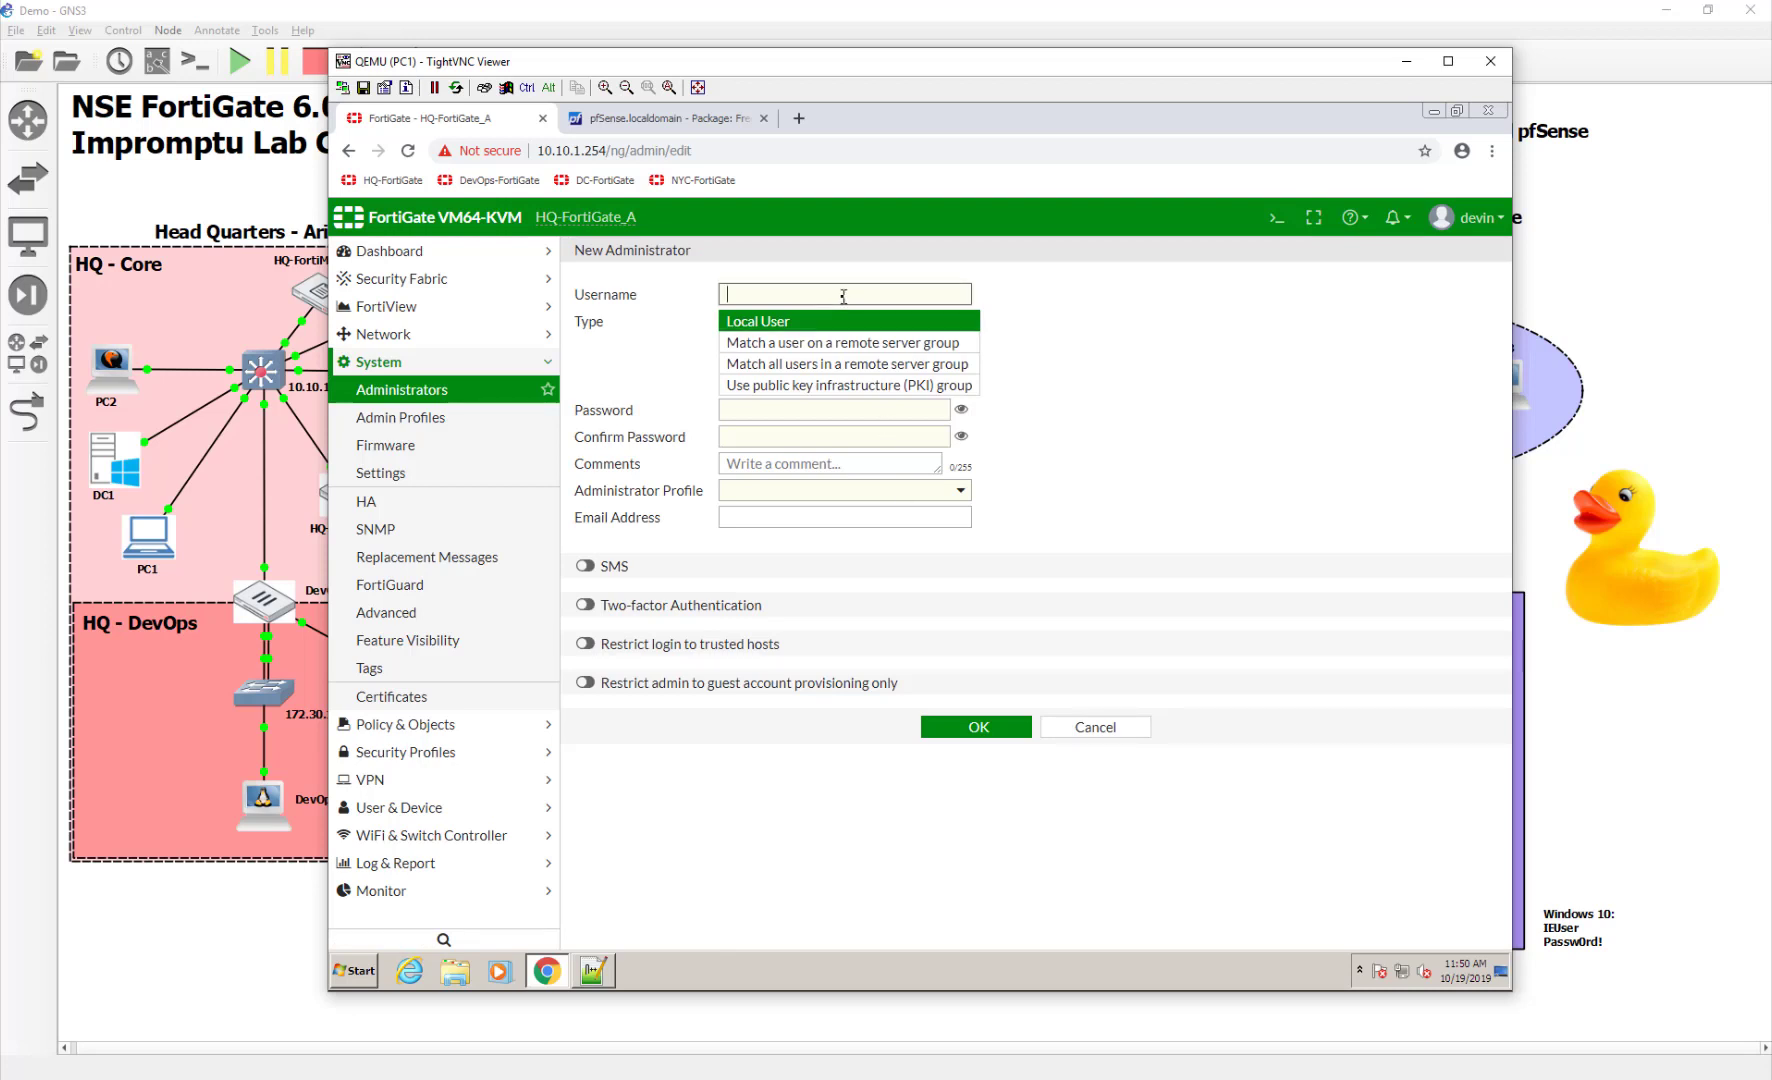
pyautogui.click(910, 364)
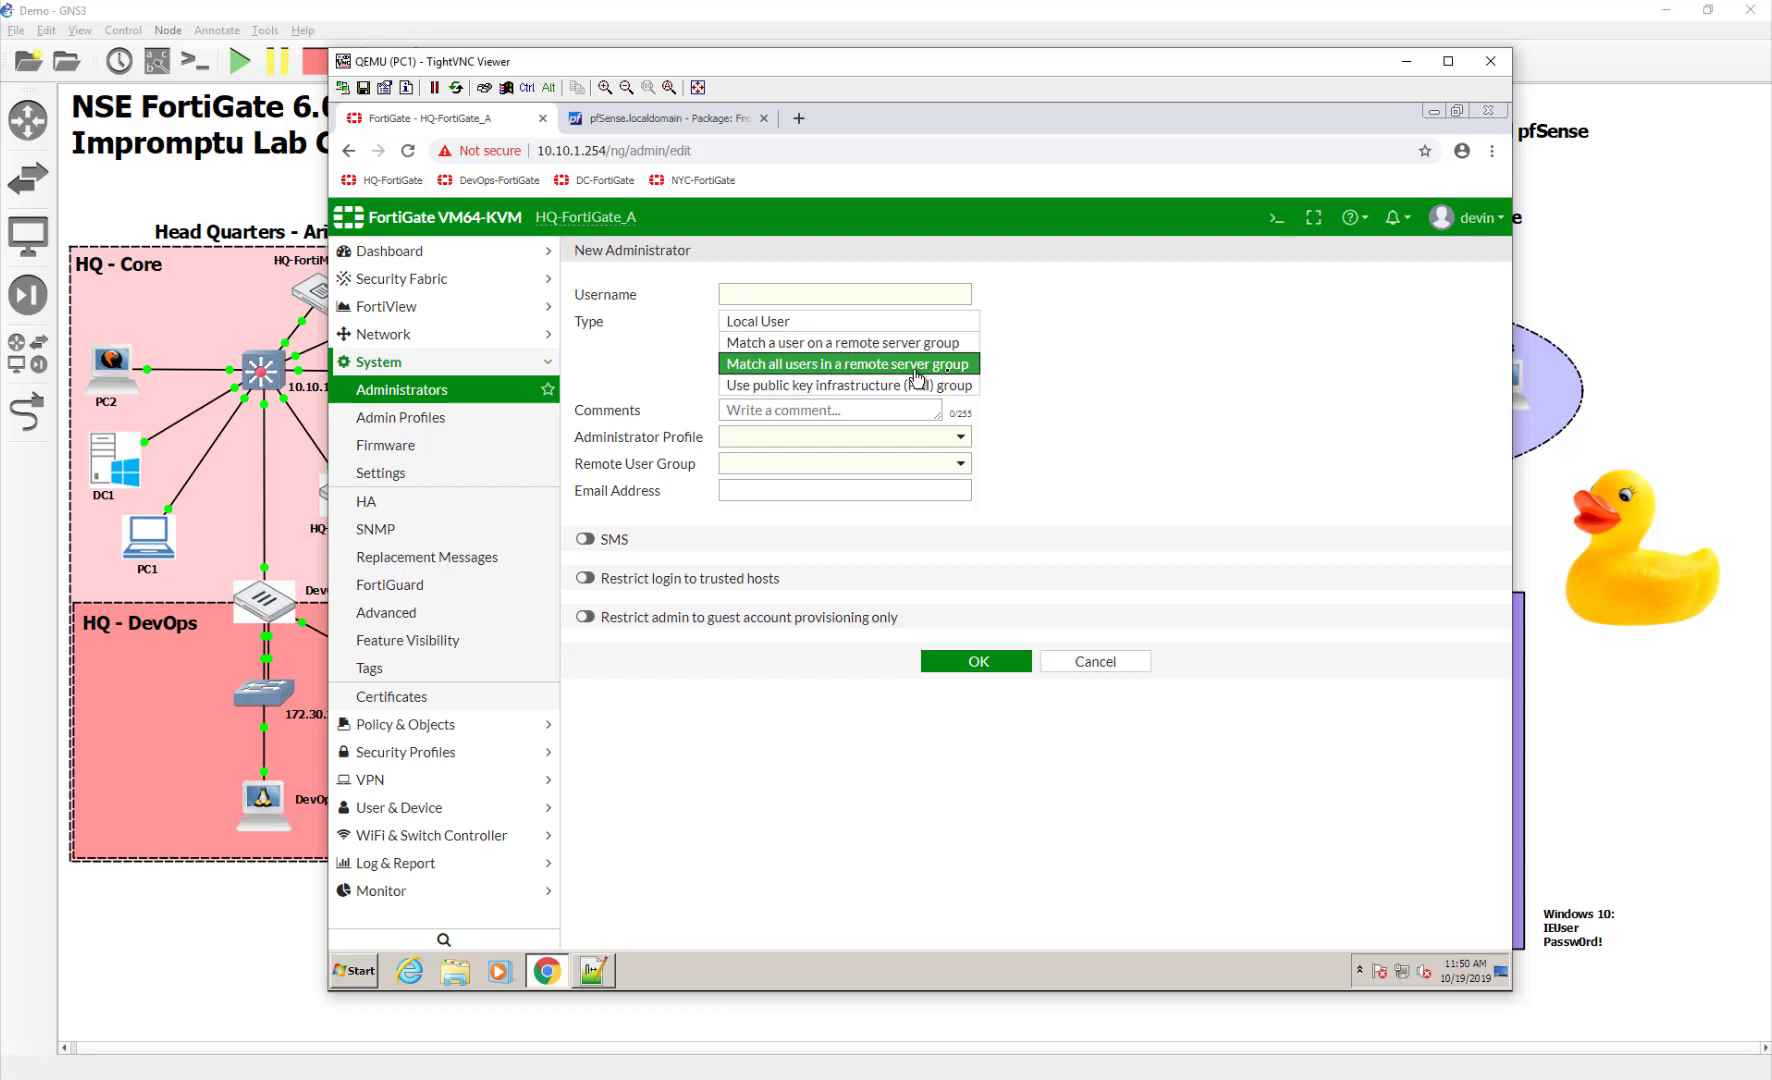
# Name the administrator RadiusAdmins with the super_admin profile and RadiusAdmins remote group, then save
pyautogui.click(855, 299)
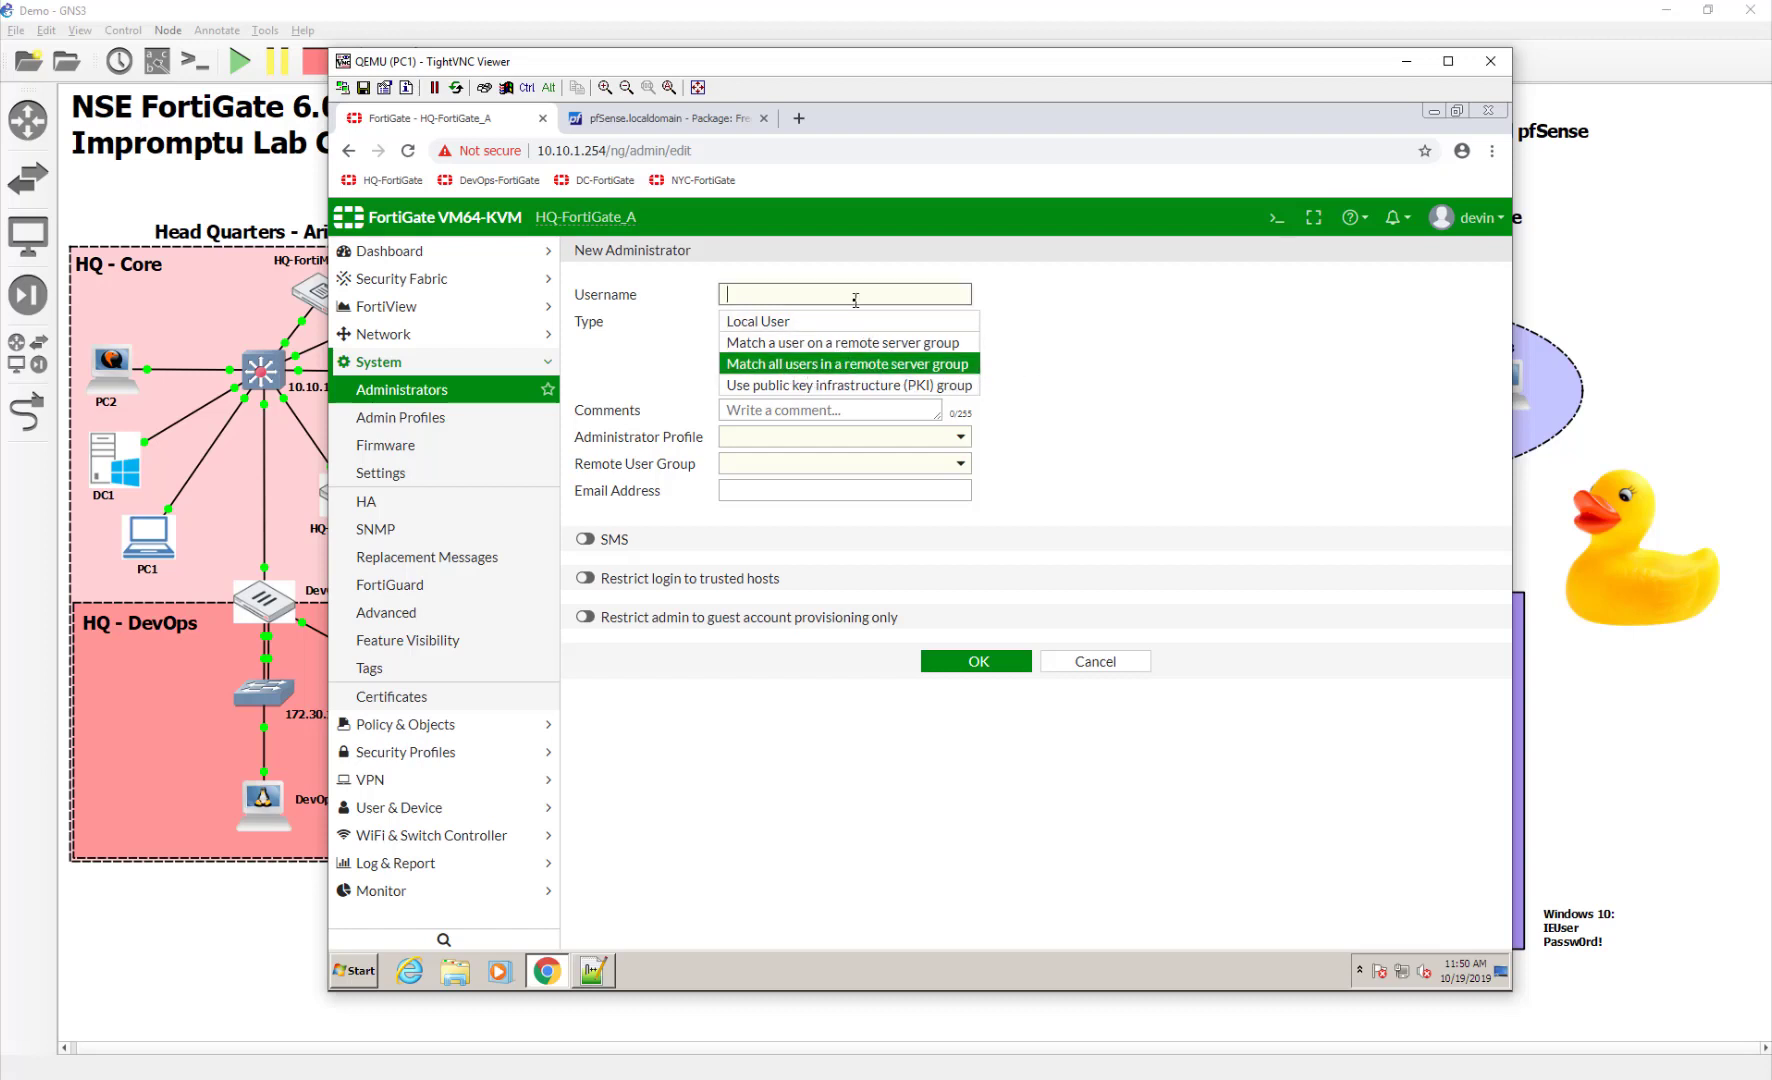
pyautogui.write('RadiusAdmins')
pyautogui.click(828, 437)
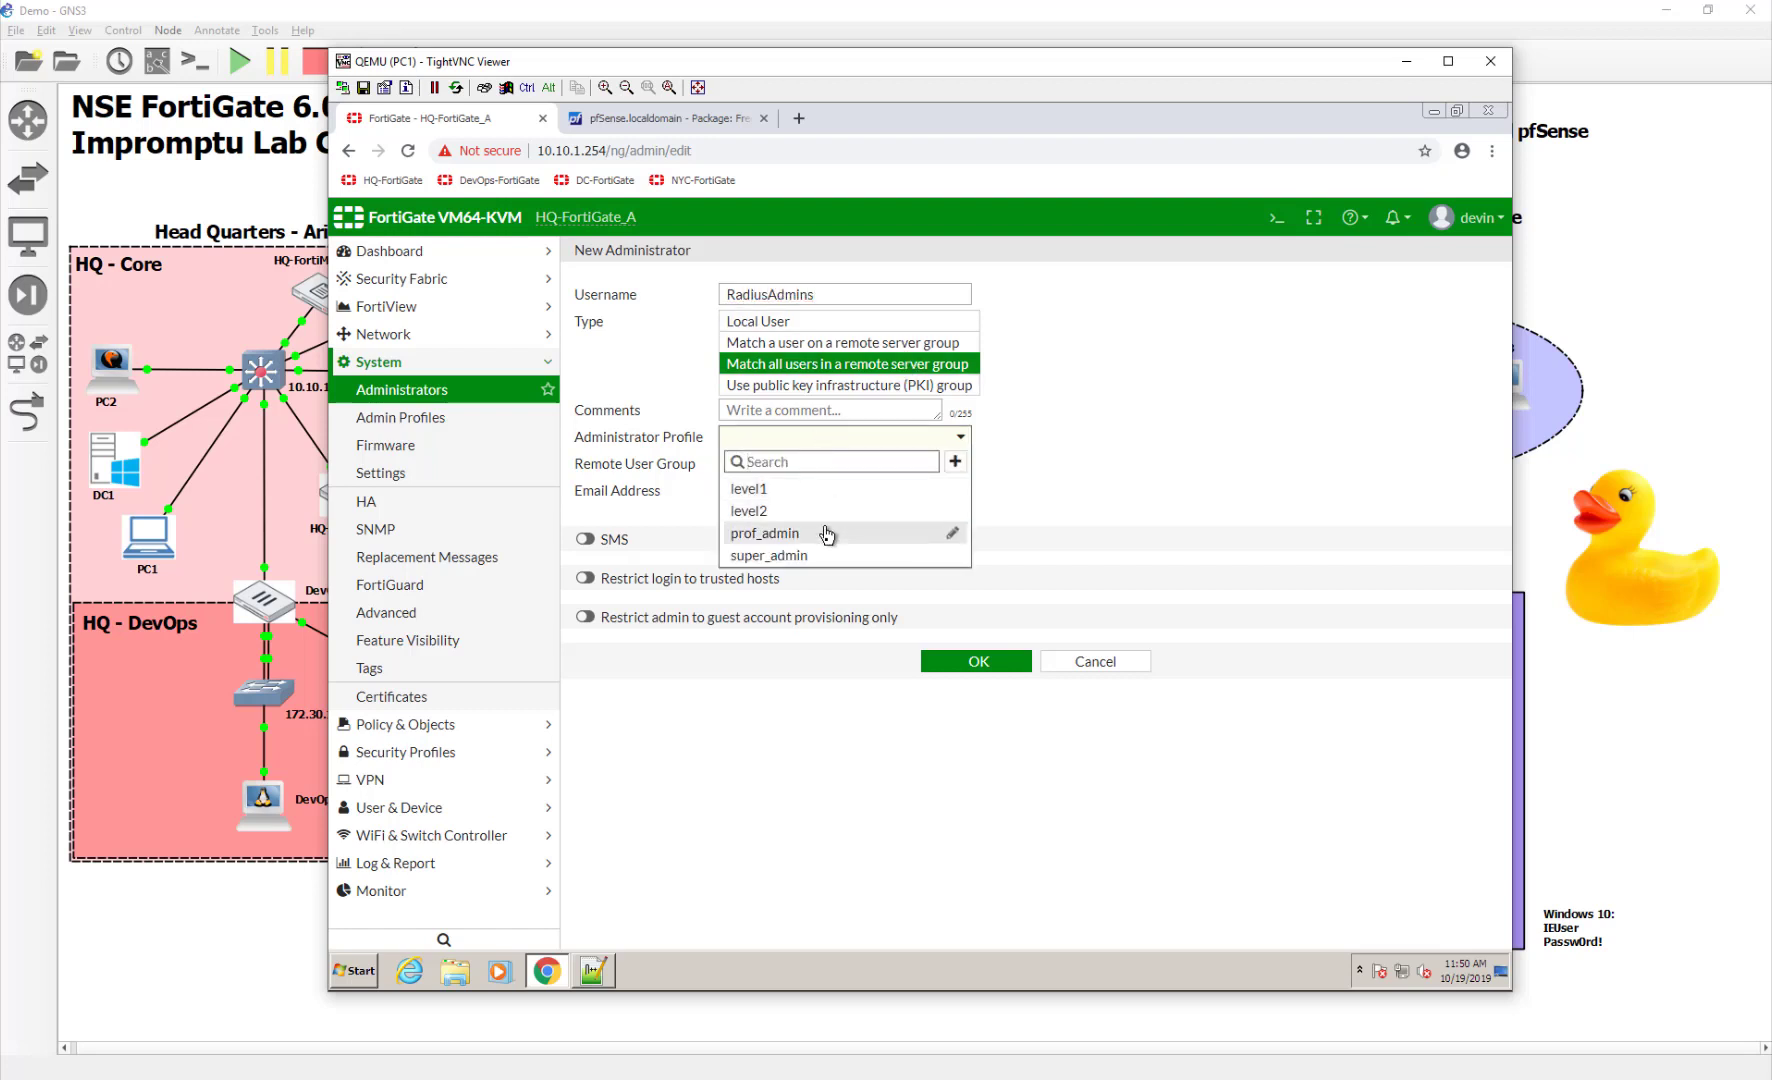
pyautogui.click(828, 563)
pyautogui.click(800, 465)
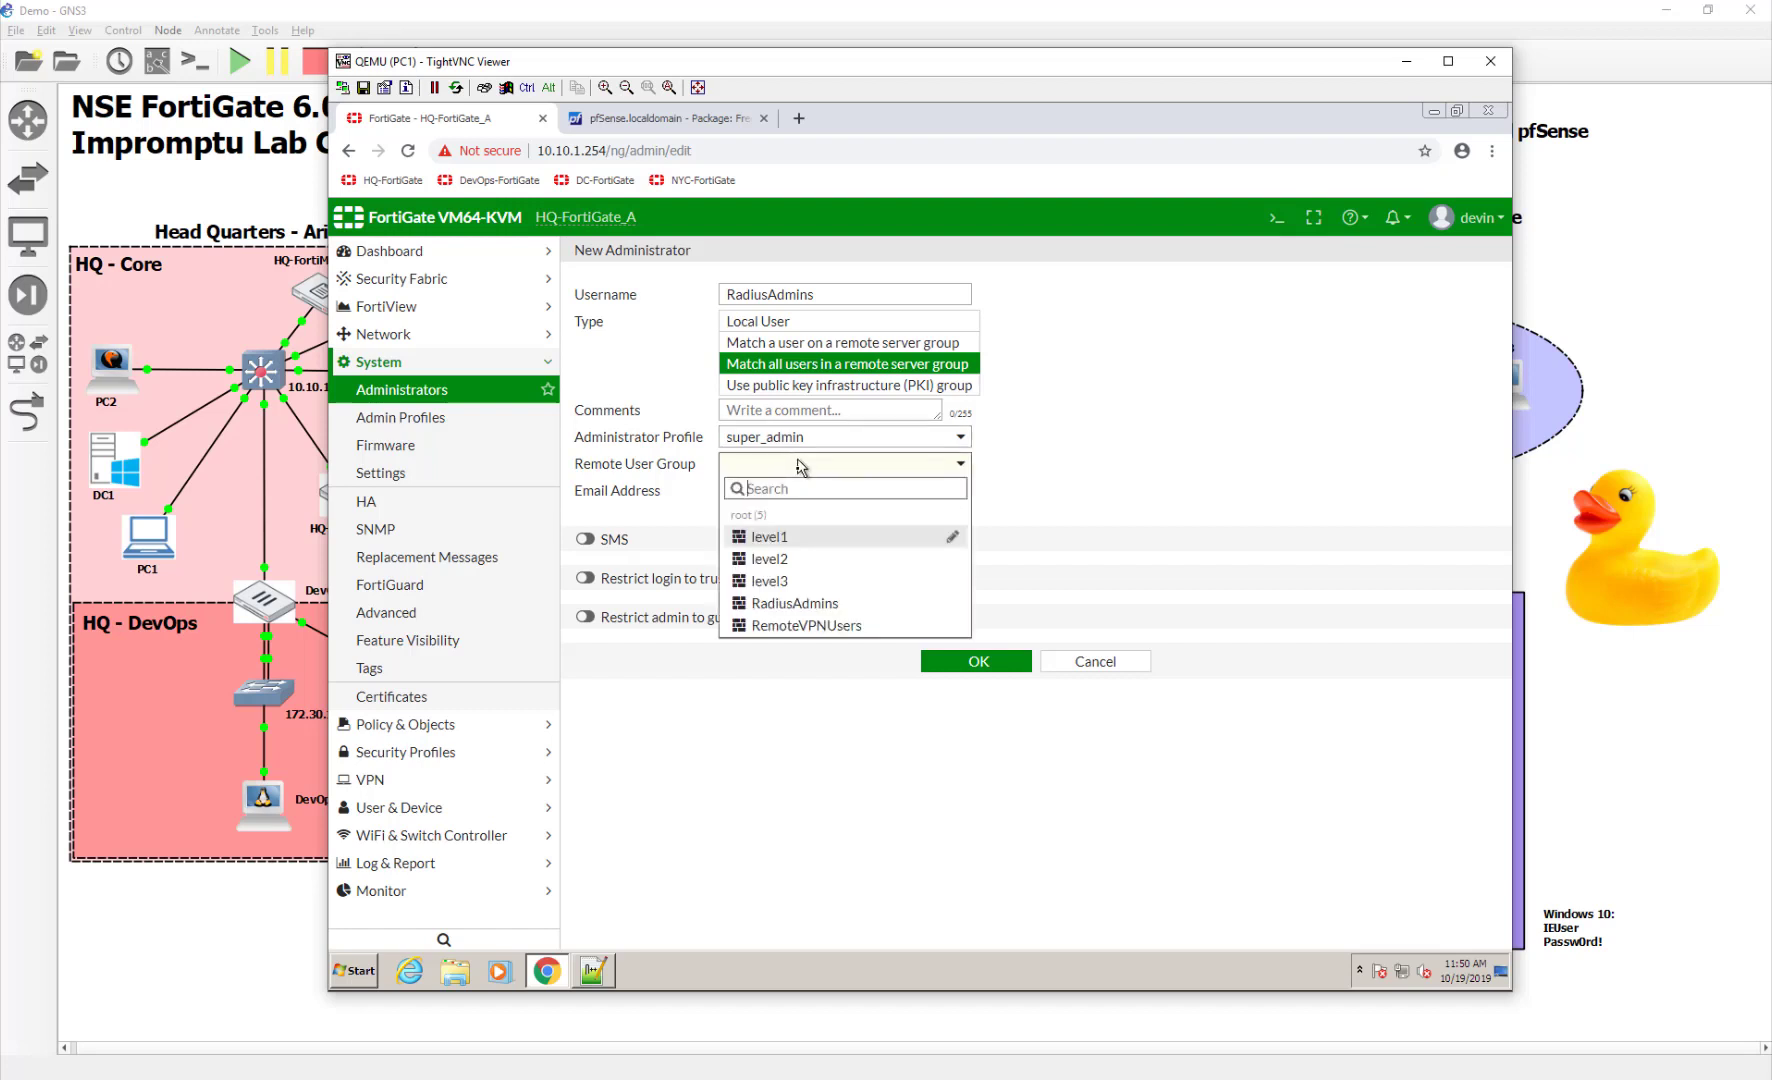
pyautogui.click(808, 604)
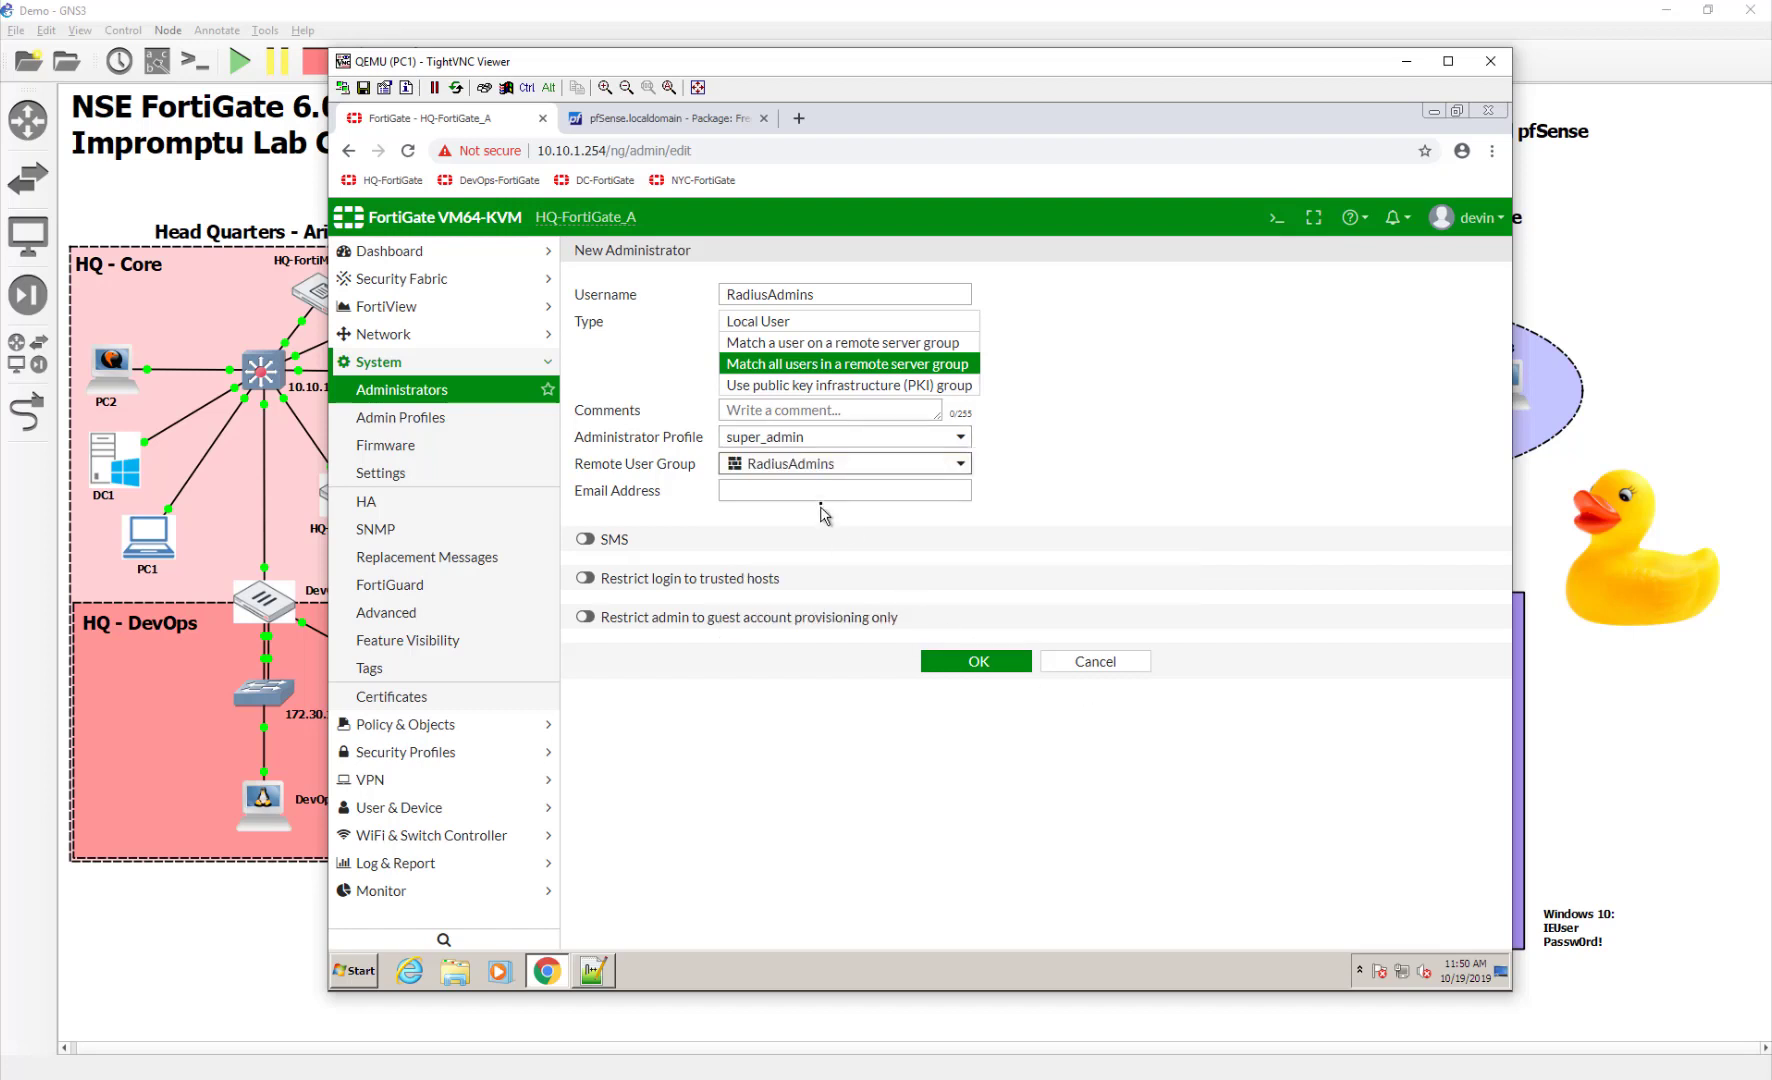
pyautogui.click(970, 658)
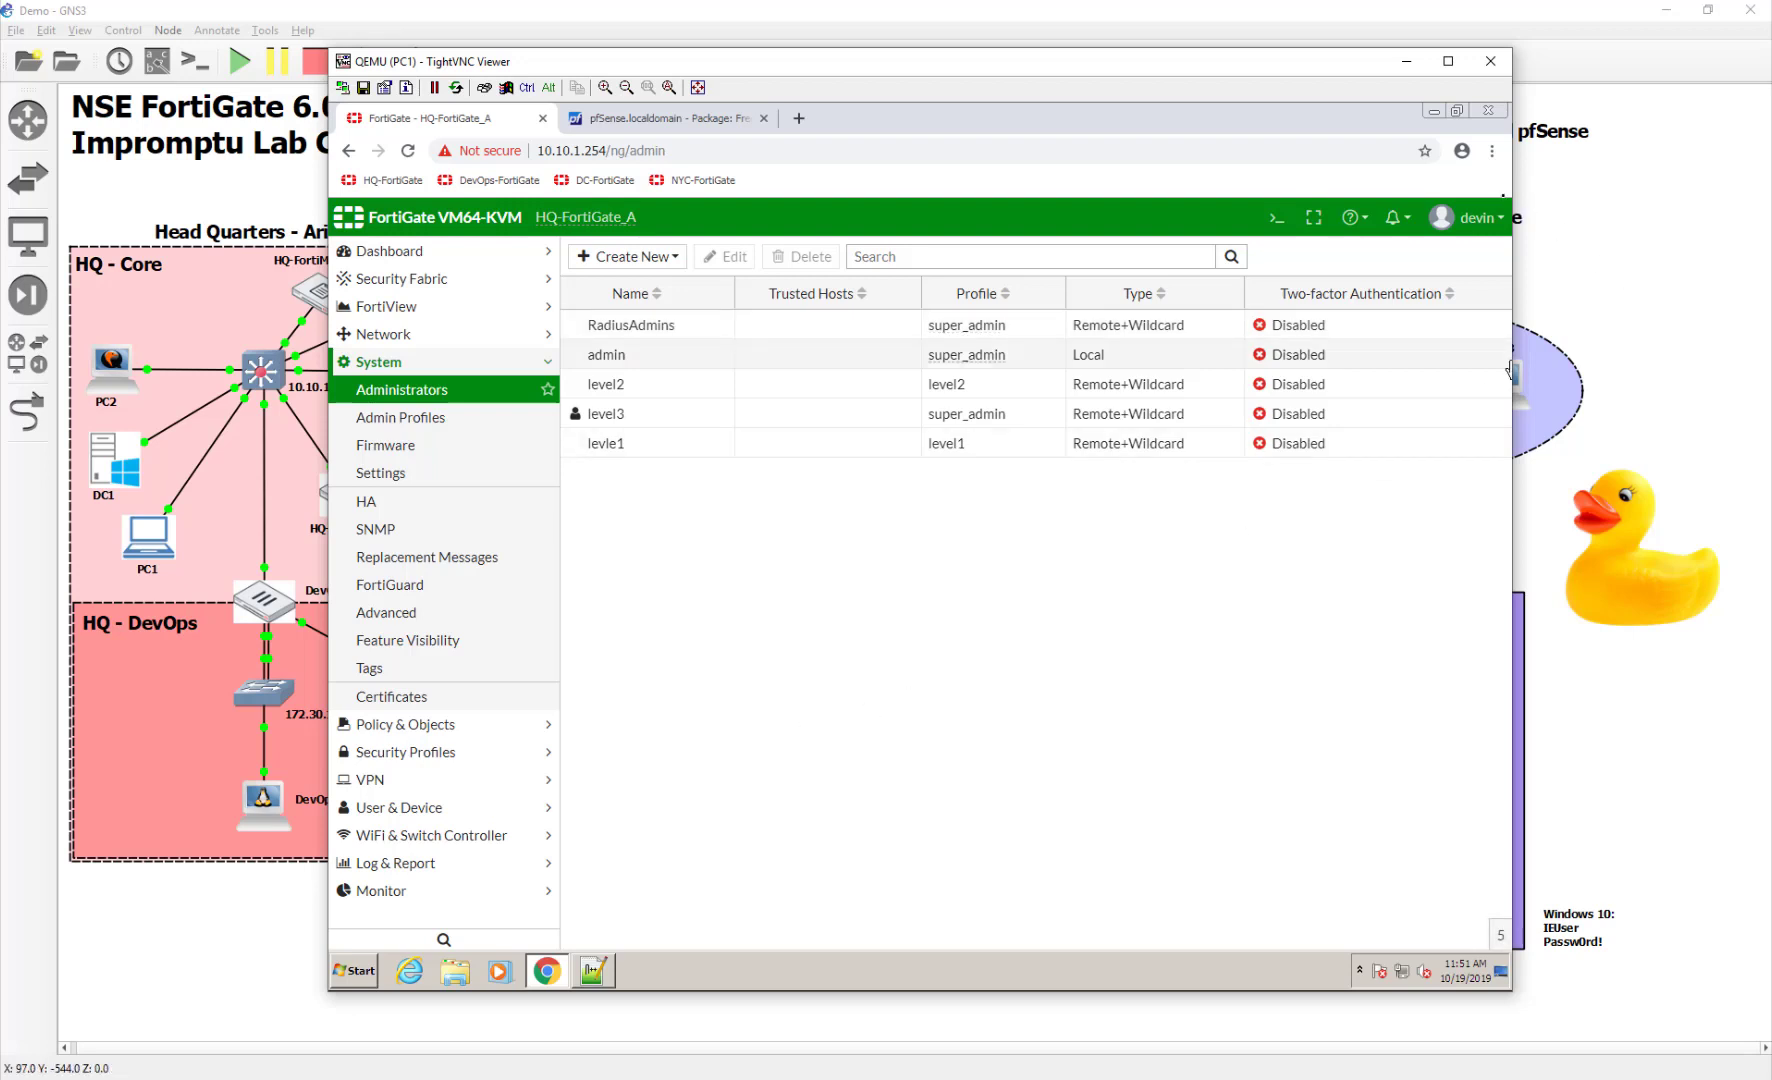
# Log out of FortiGate and sign in with the first RADIUS test user's username and password
pyautogui.click(1468, 218)
pyautogui.click(1460, 378)
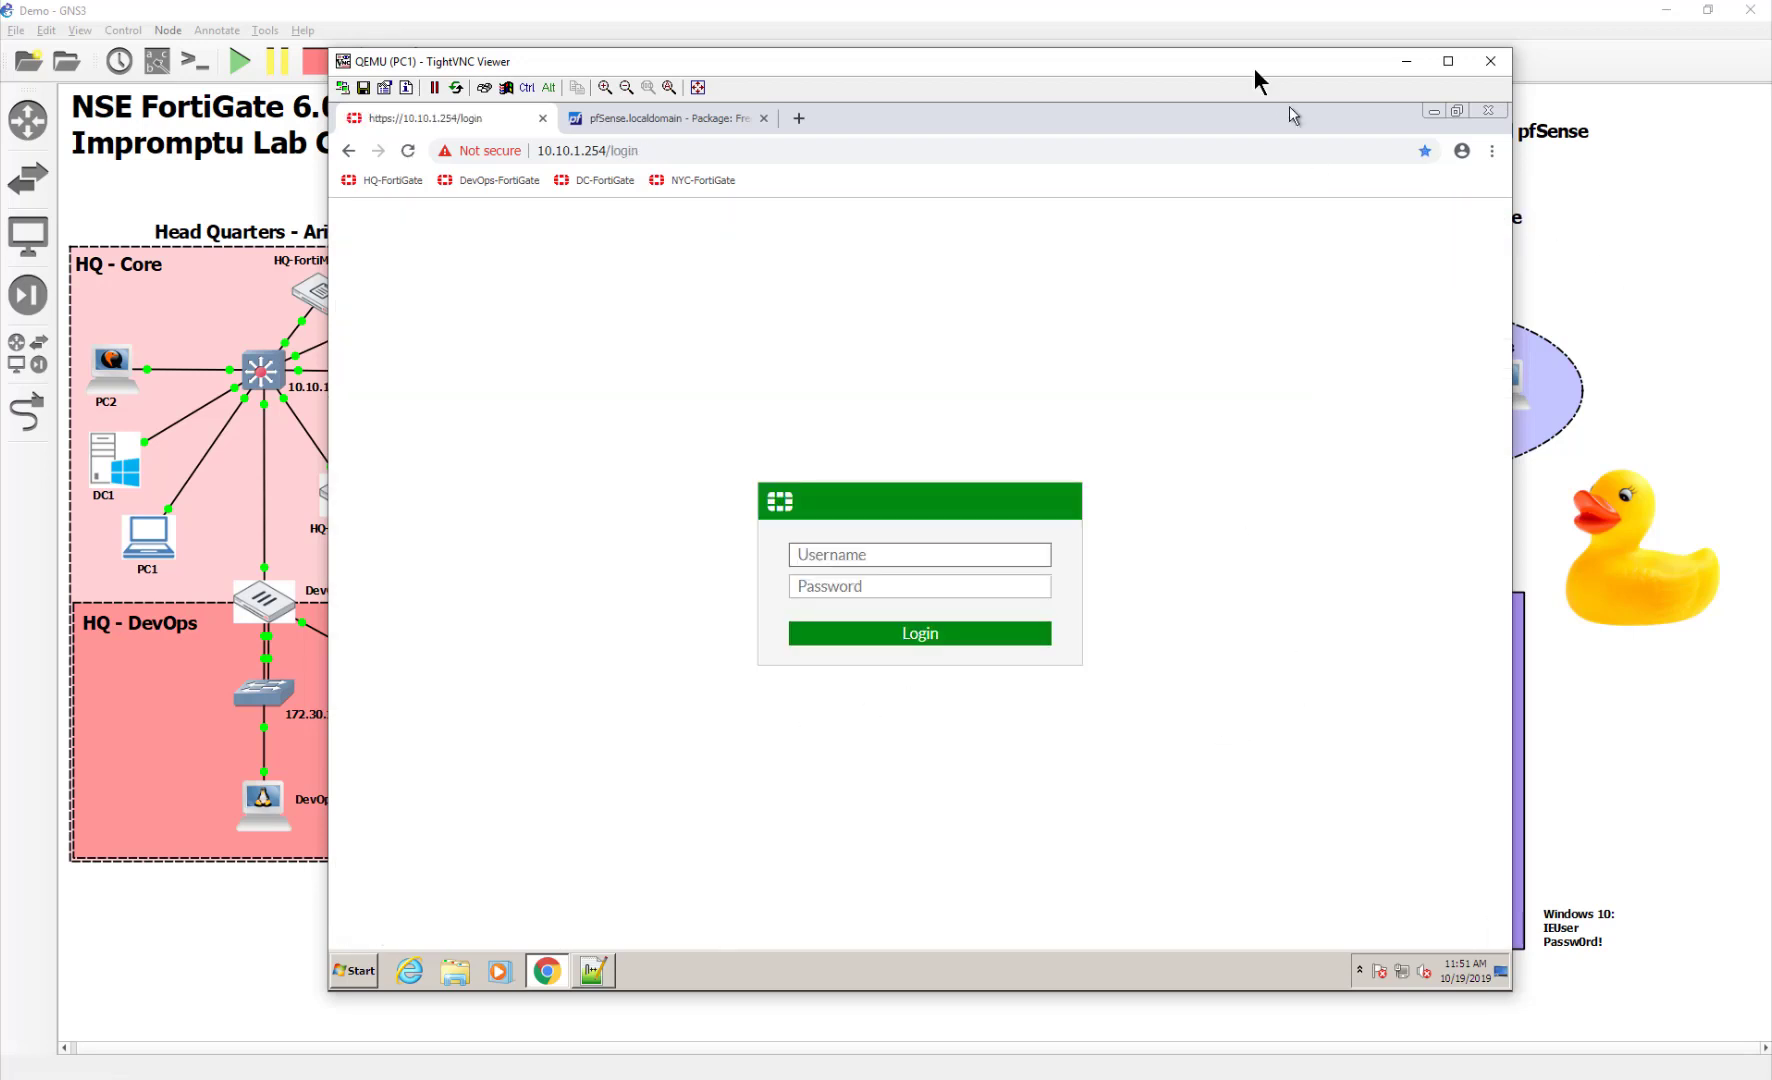
pyautogui.moveTo(1246, 66); pyautogui.dragTo(666, 78)
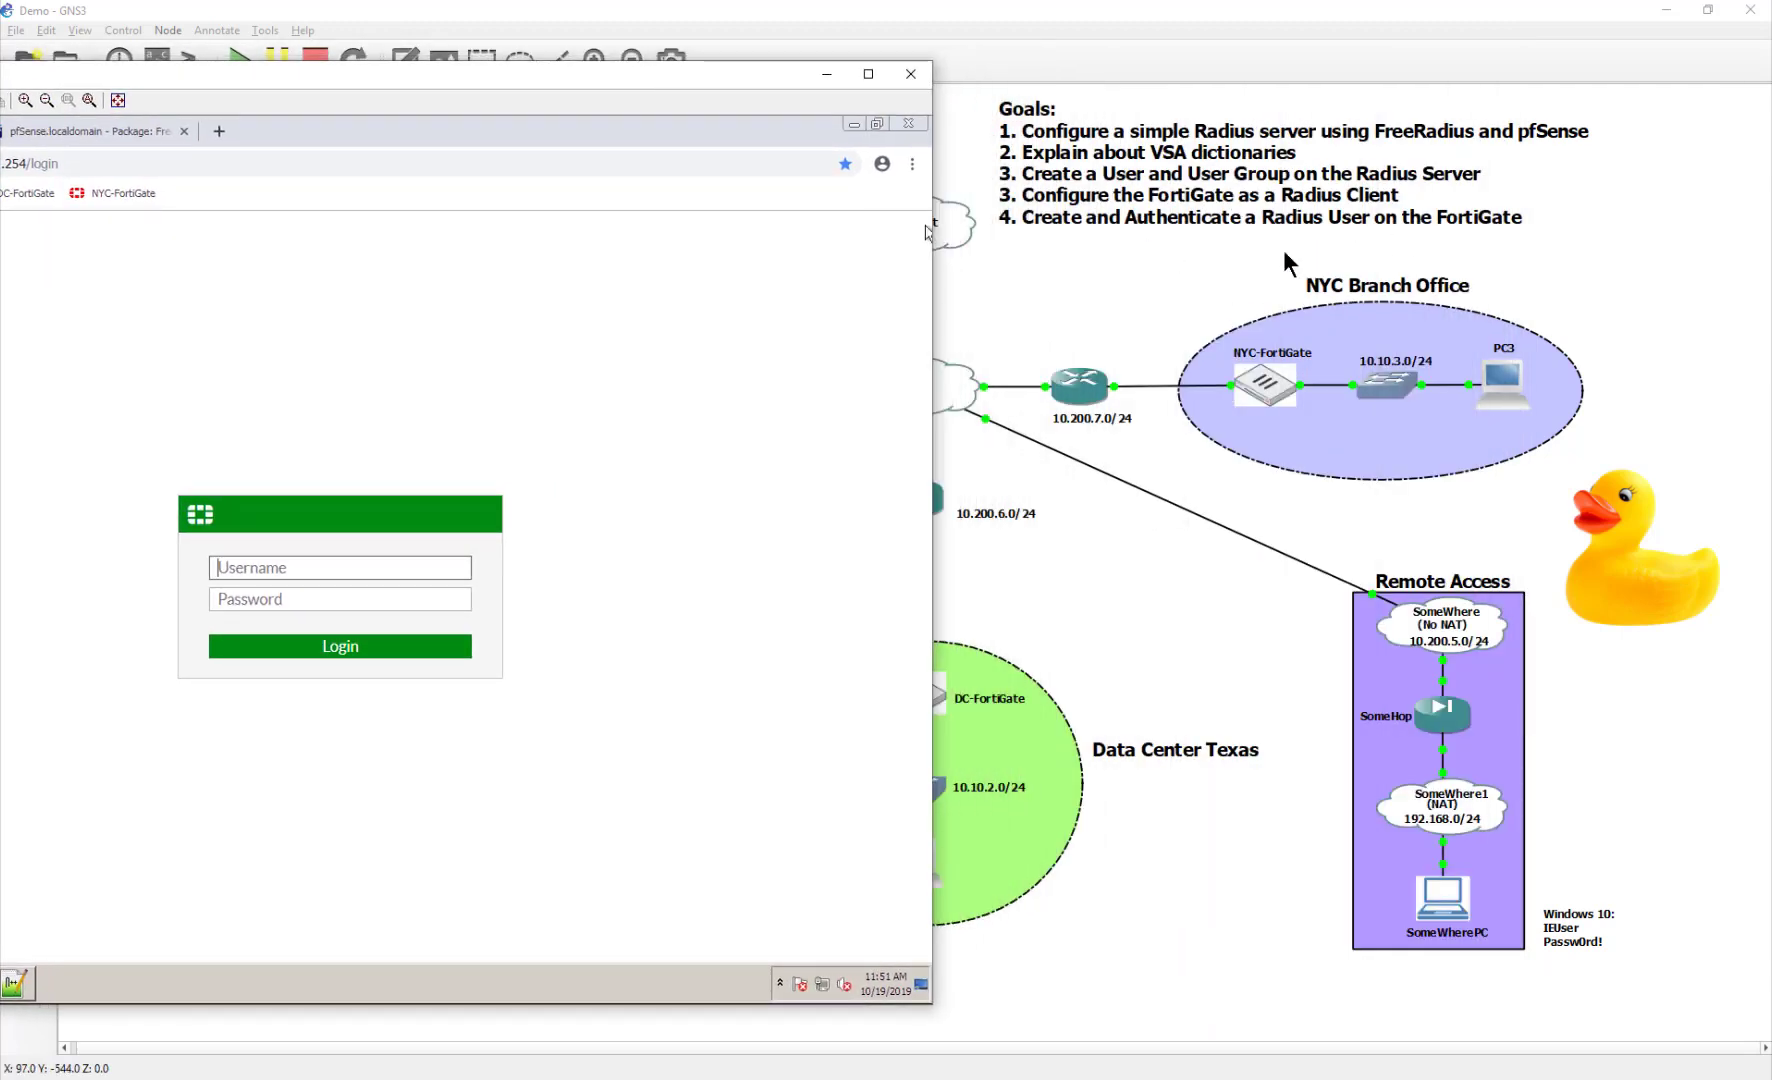
pyautogui.moveTo(781, 84); pyautogui.dragTo(1515, 107)
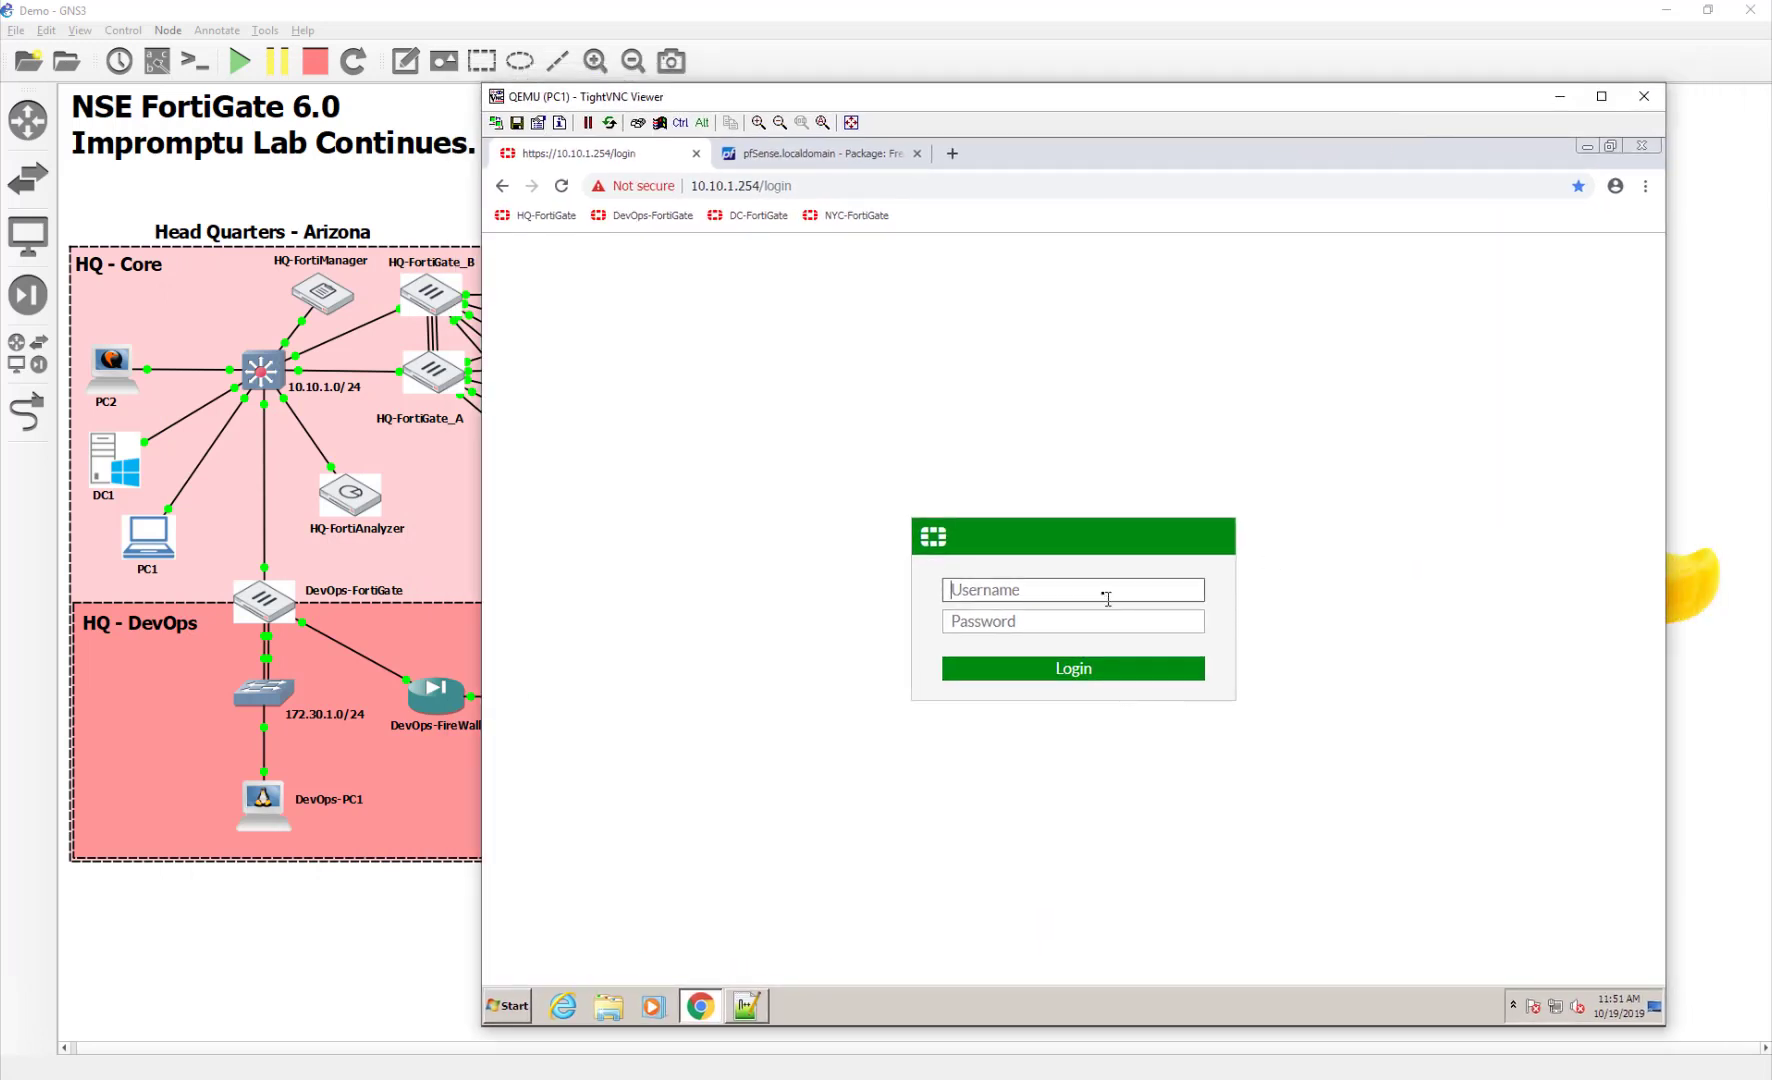
pyautogui.write('bob')
pyautogui.press('Tab')
pyautogui.write('password')
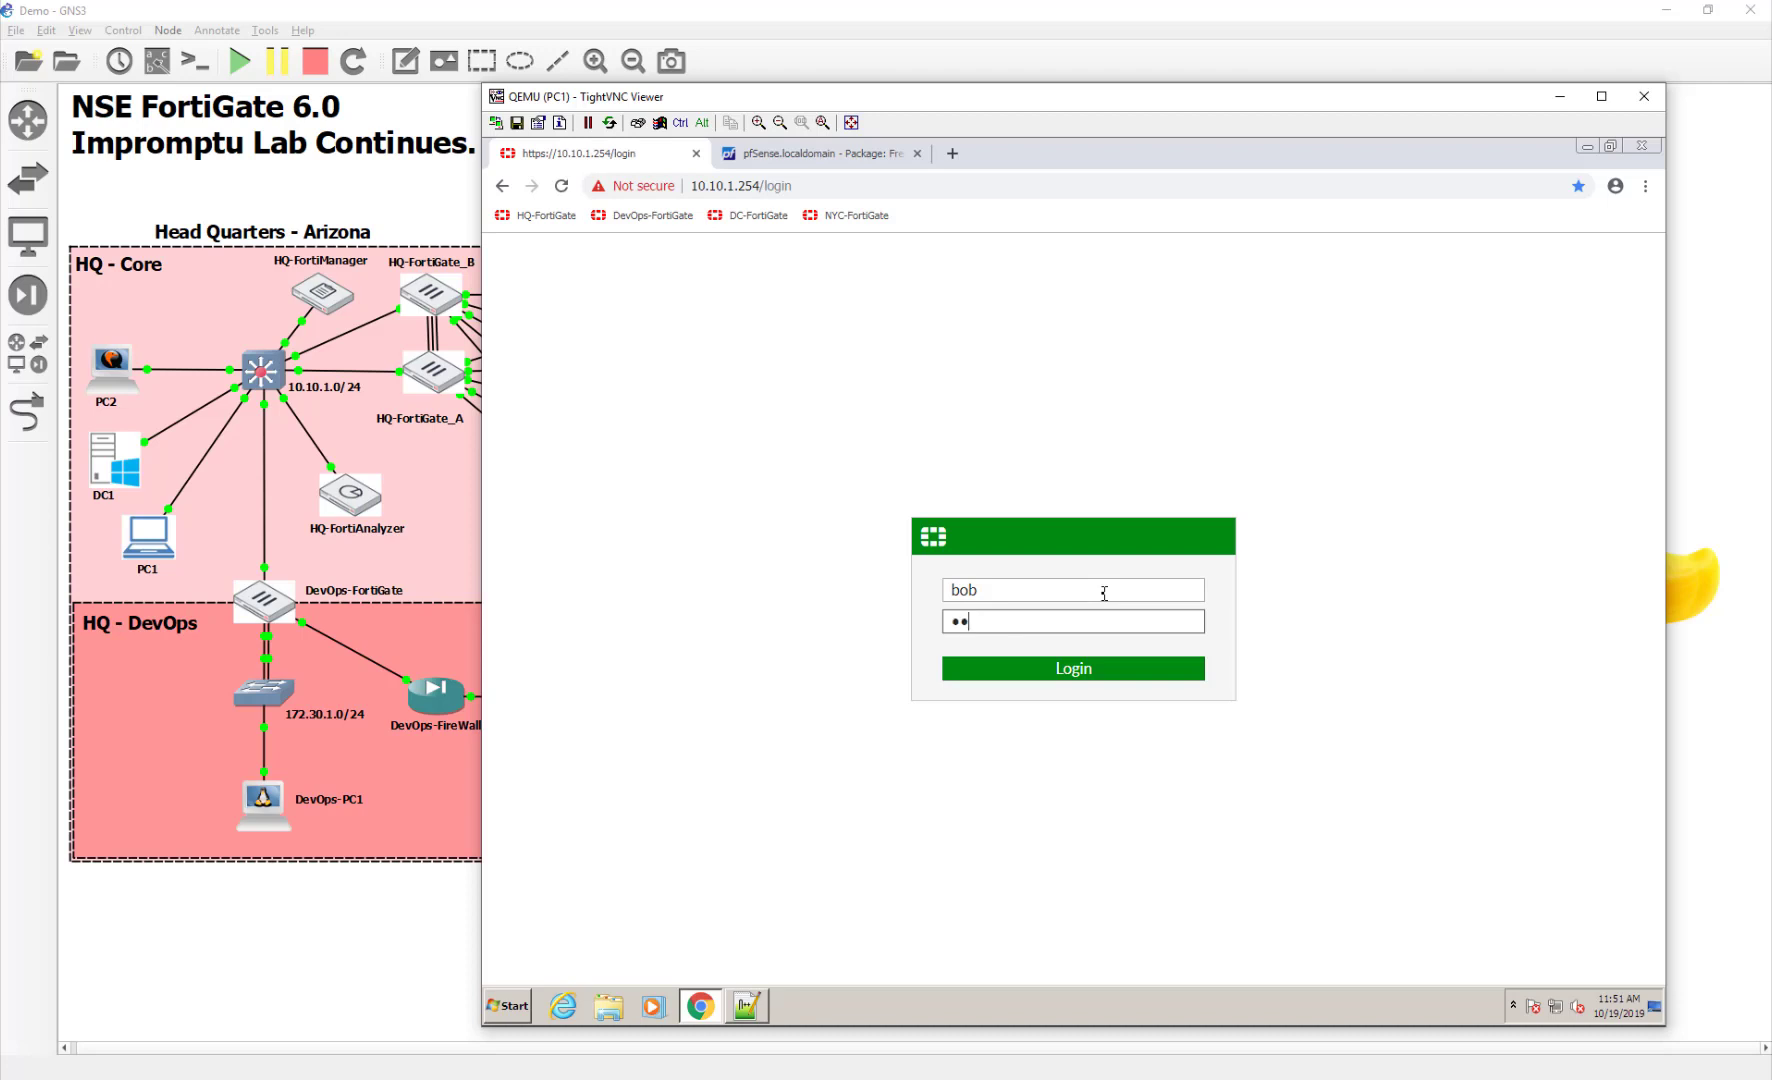
pyautogui.press('Return')
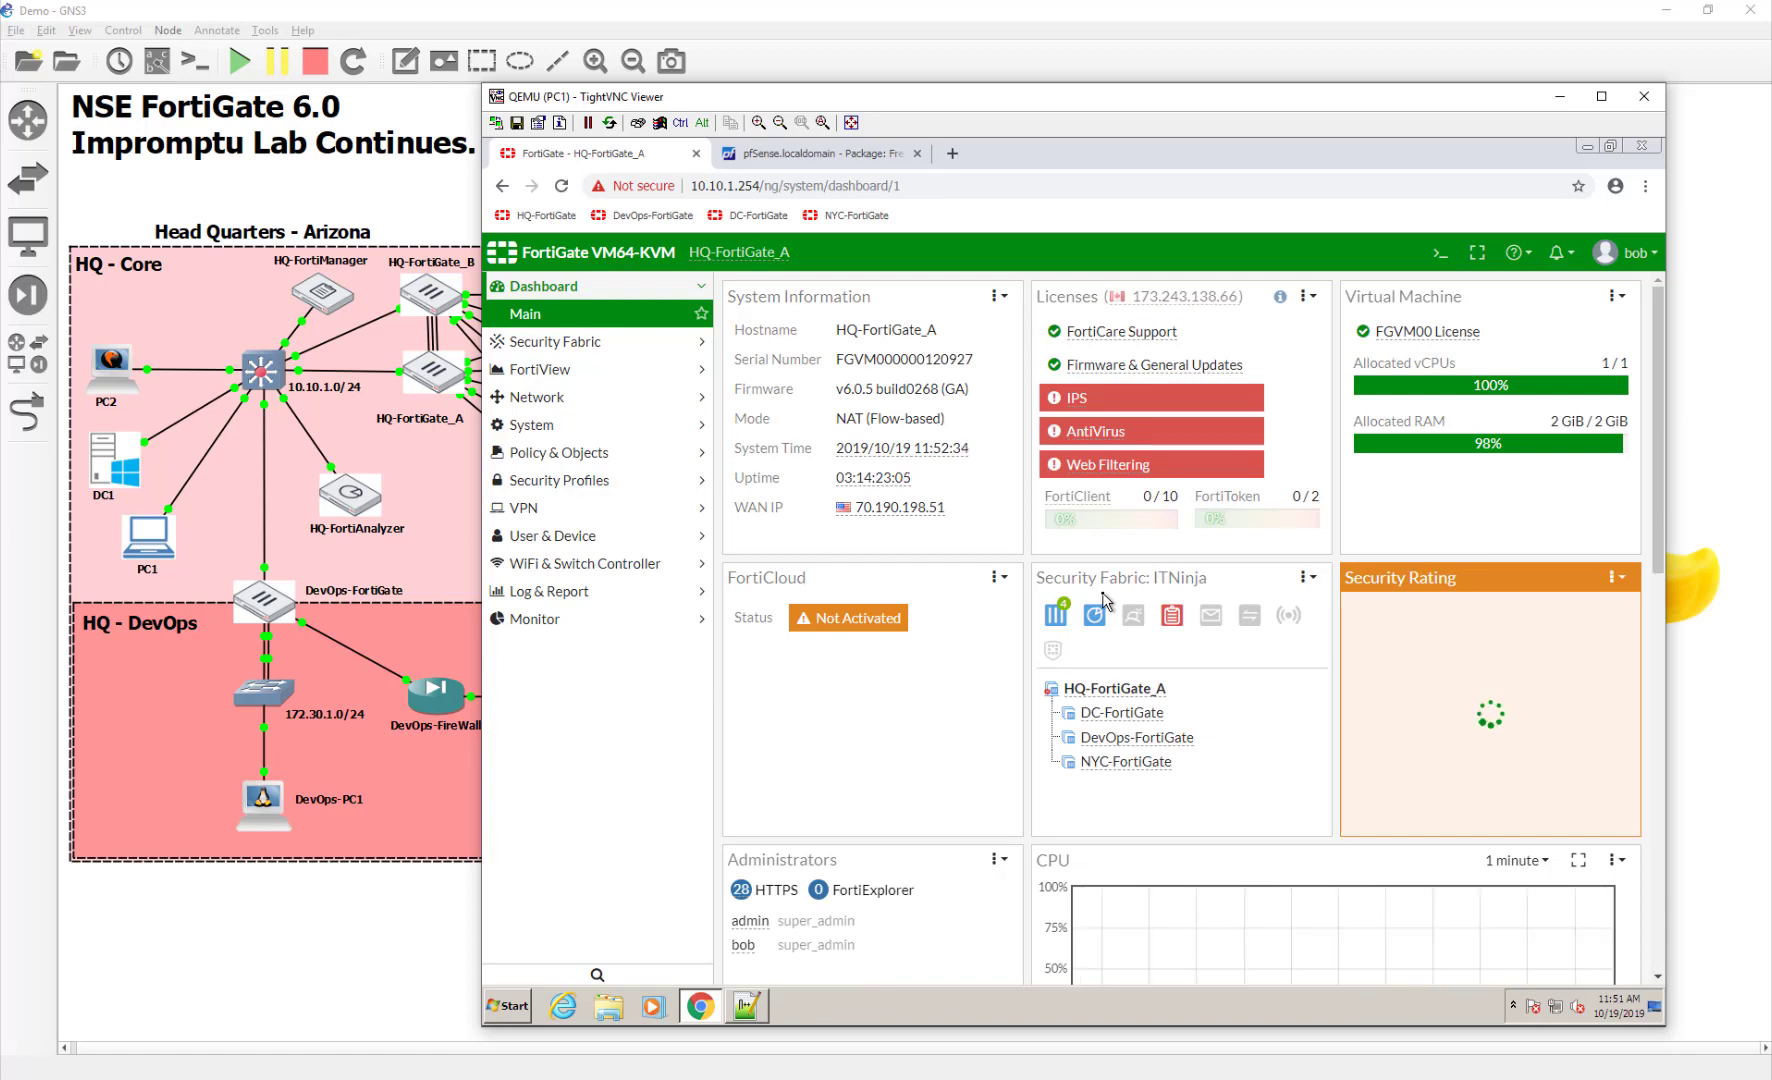
# Log out and attempt login as the second RADIUS test user, getting Authentication failure
pyautogui.click(1628, 252)
pyautogui.click(1610, 402)
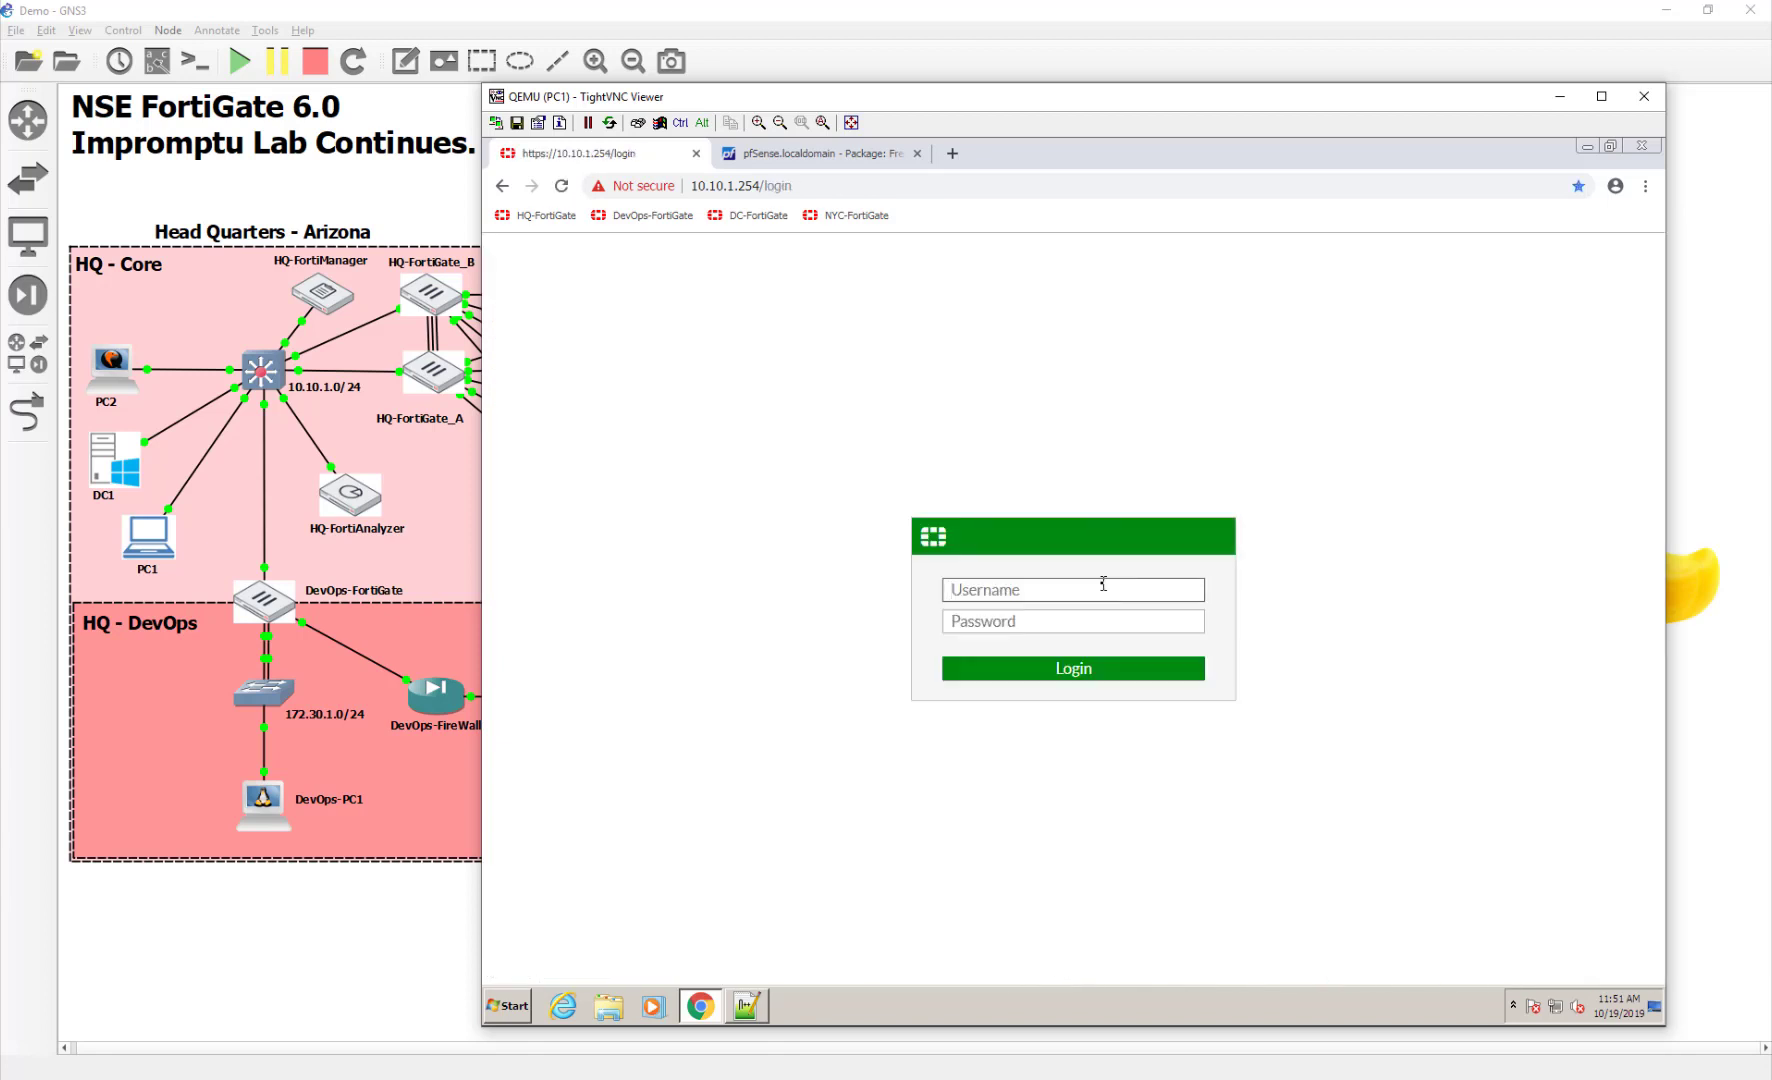
pyautogui.write('joe')
pyautogui.press('Tab')
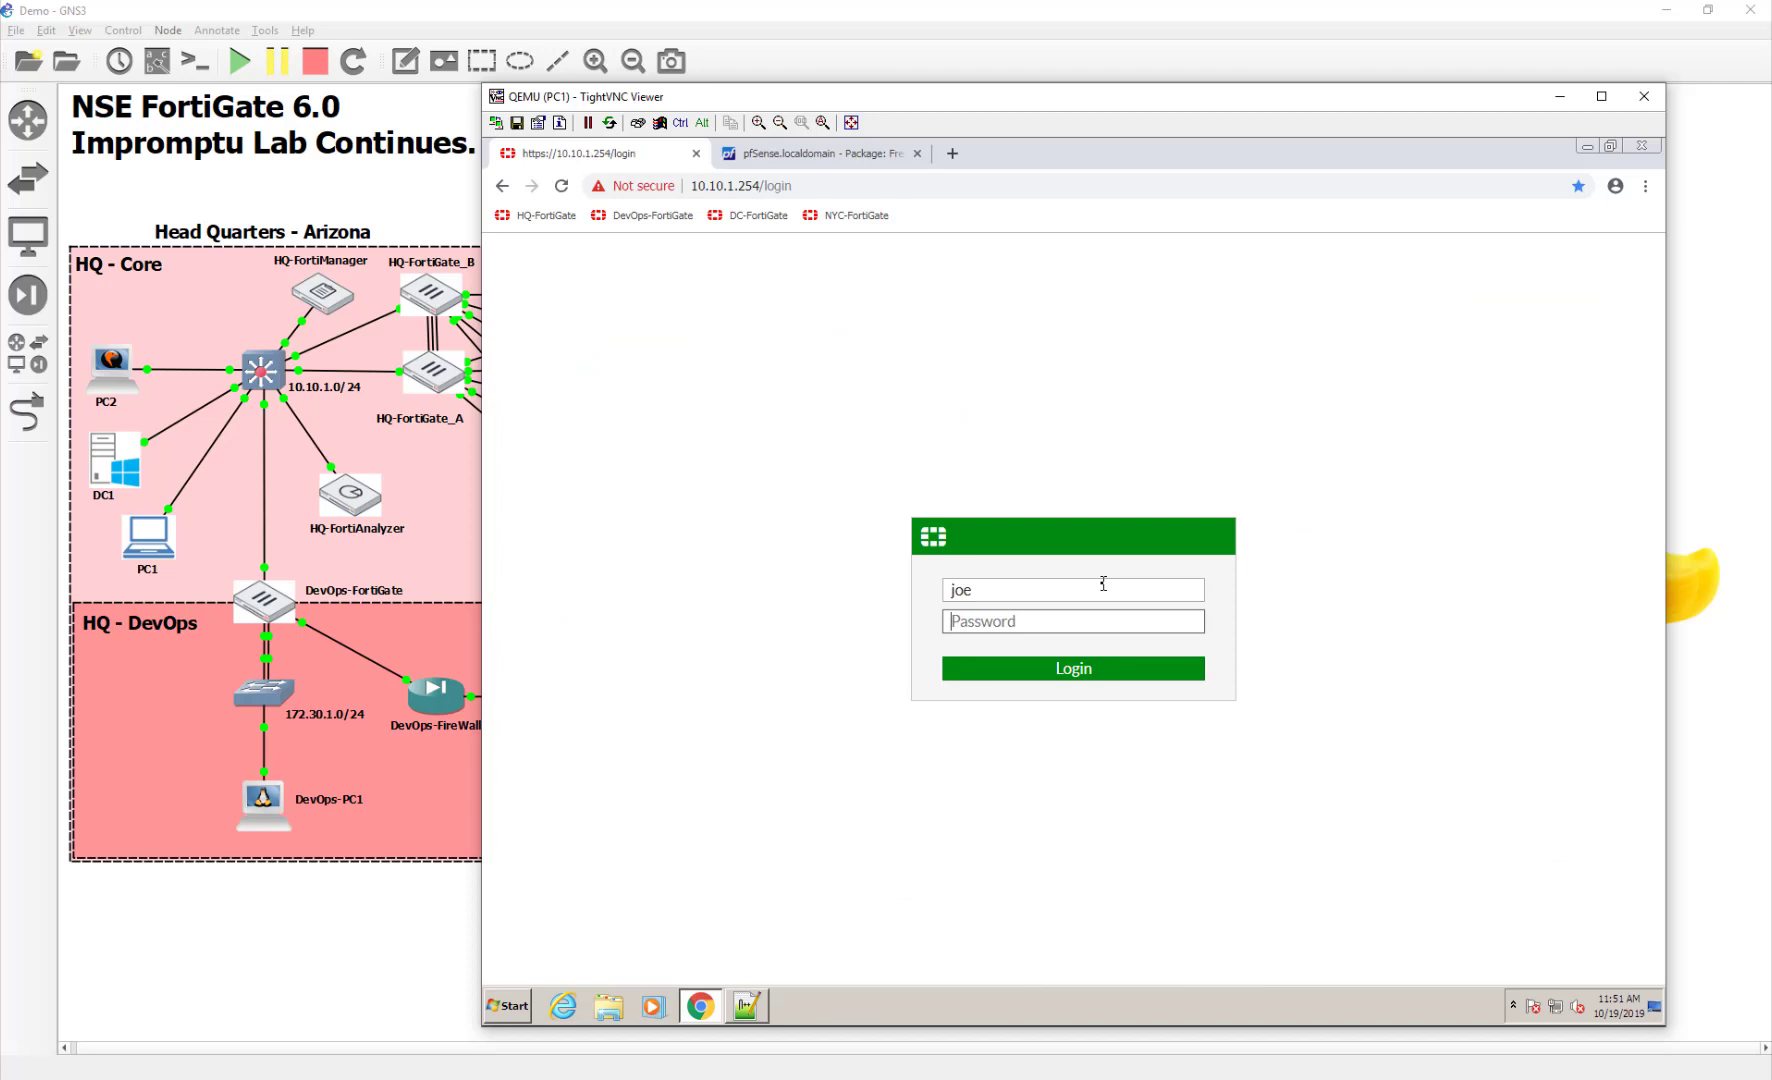
pyautogui.write('password')
pyautogui.press('Return')
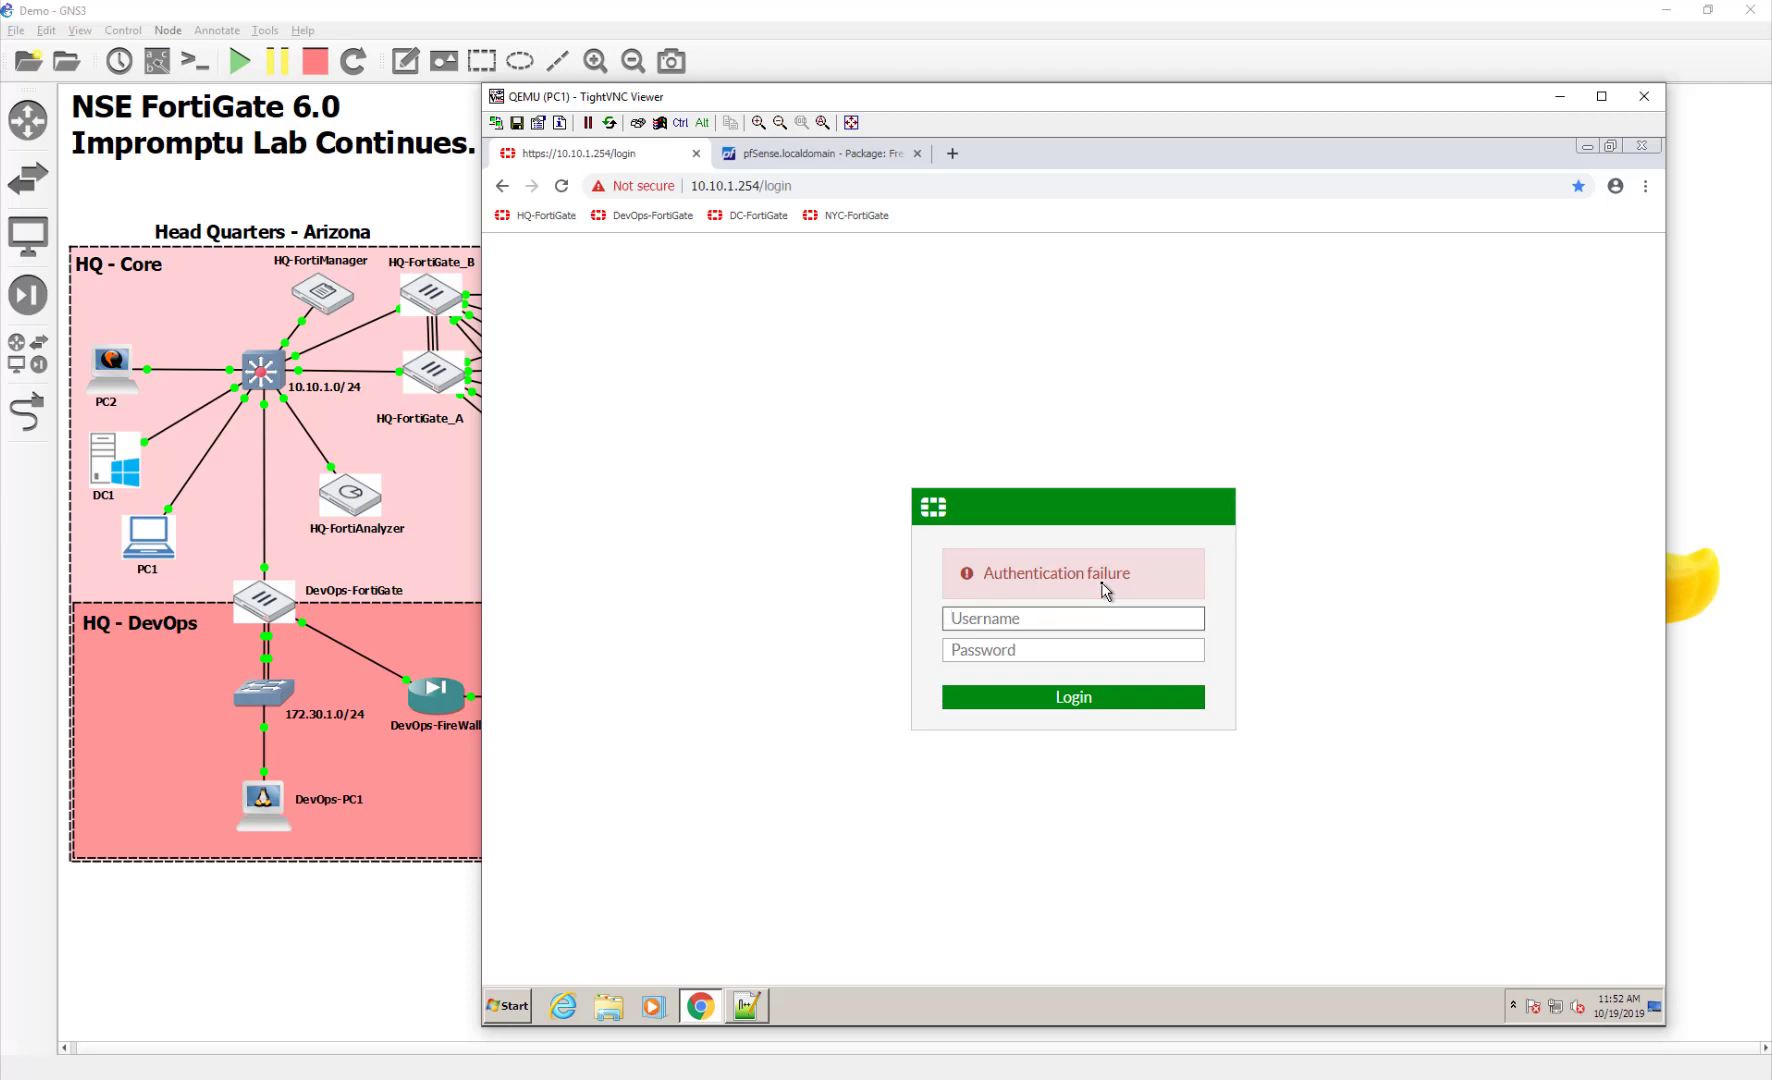
pyautogui.click(280, 985)
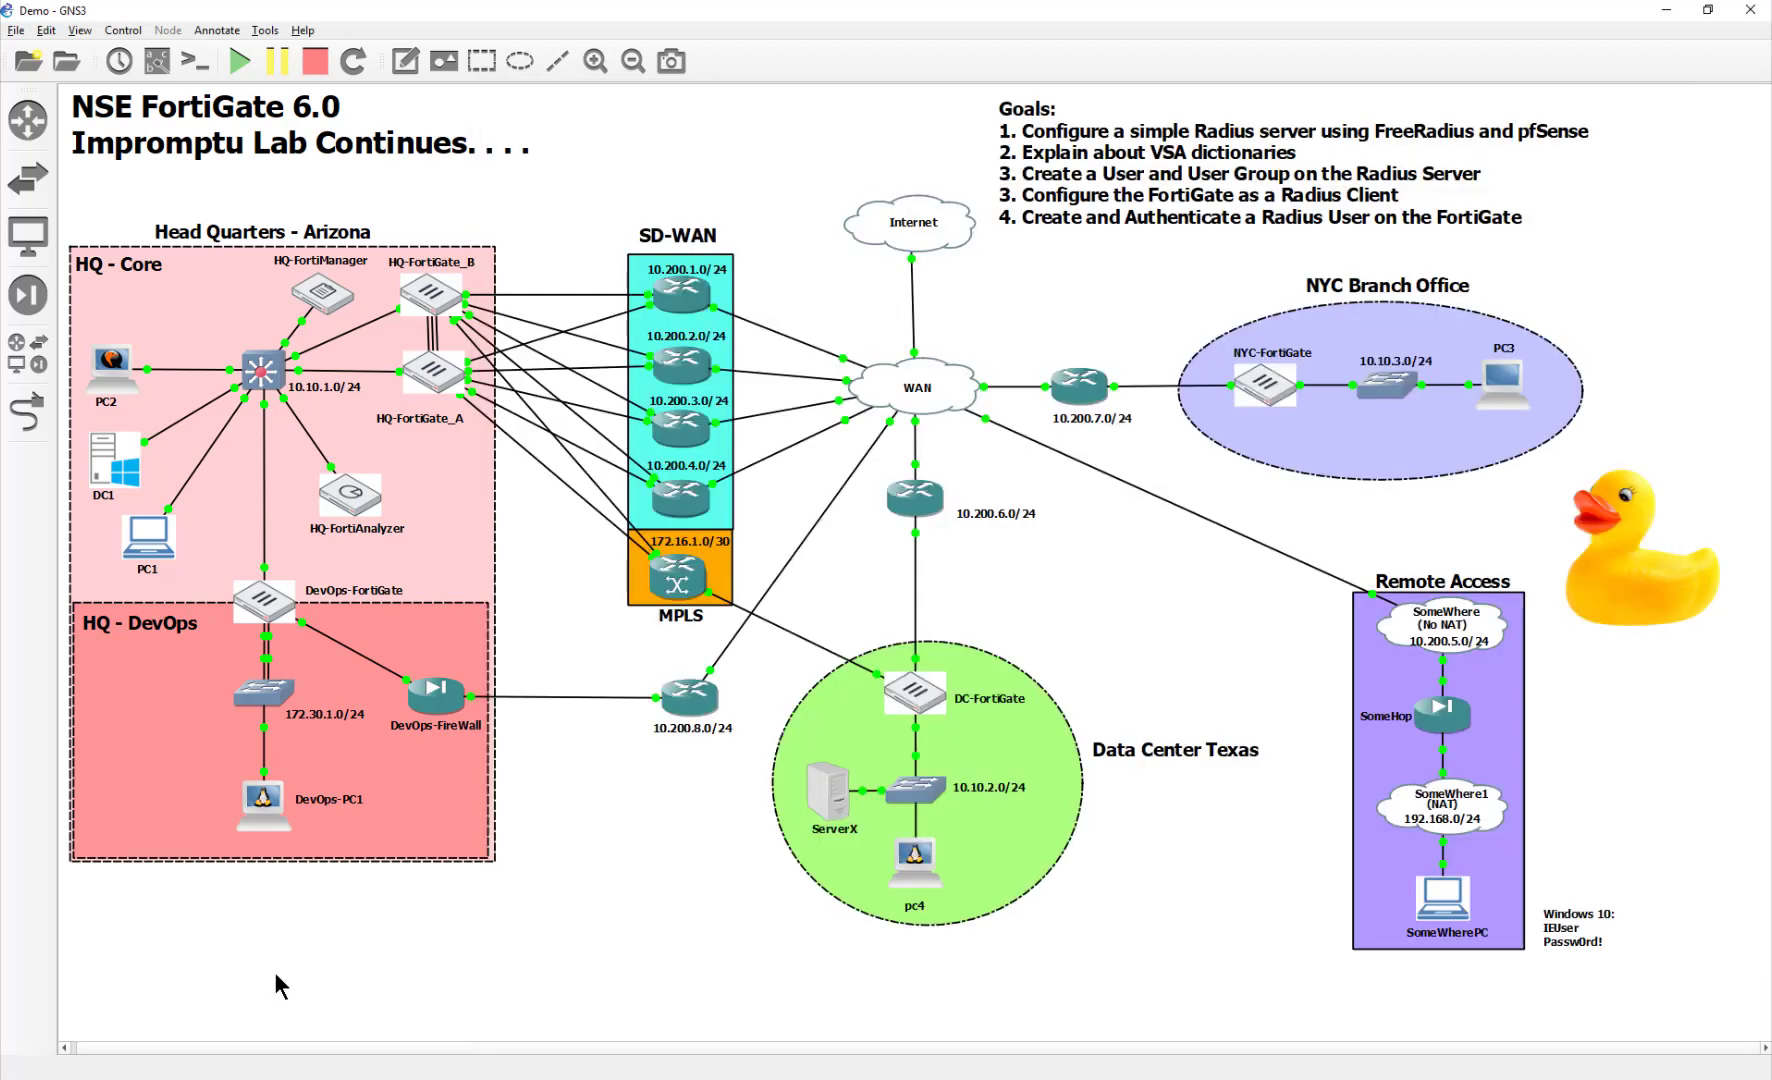